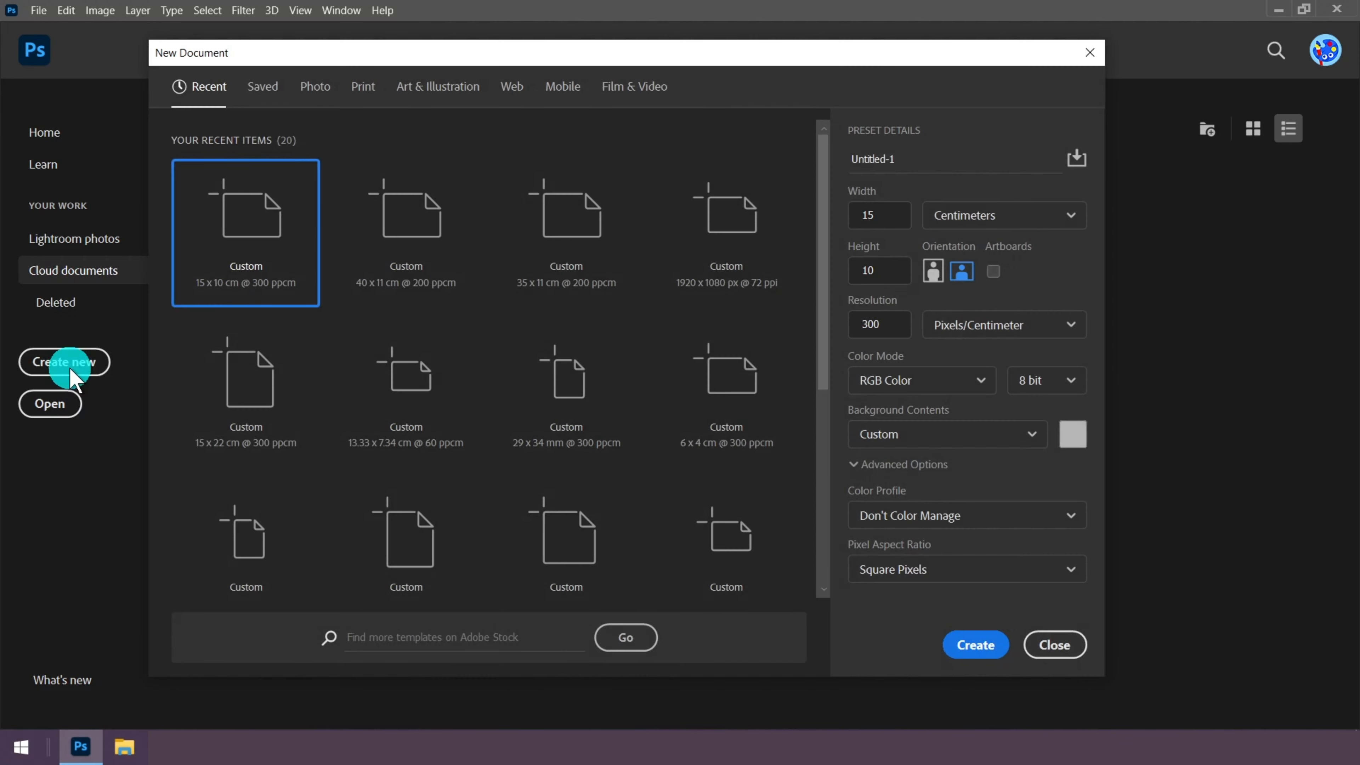
# Set the new document to 26 cm wide and 12 cm high at a resolution of 200 pixels per centimeter
pyautogui.click(1003, 215)
pyautogui.click(990, 317)
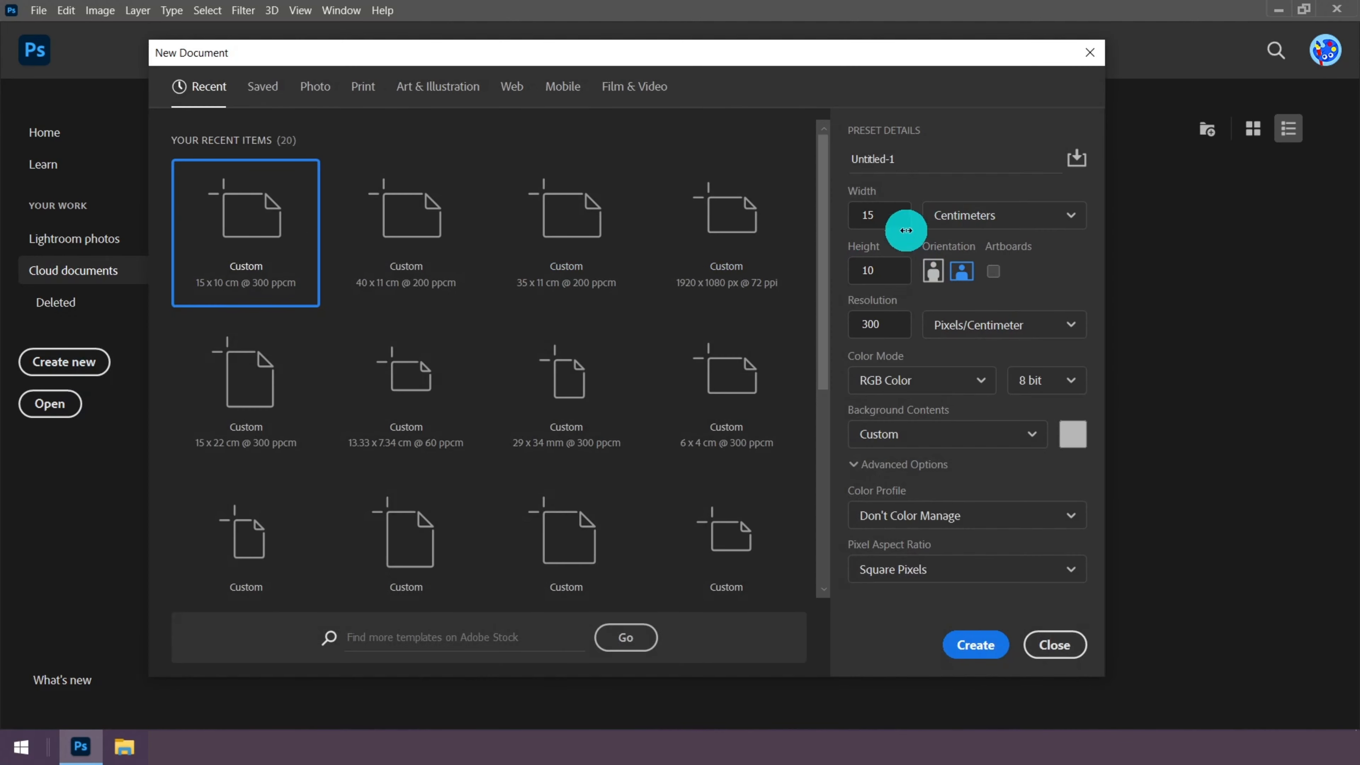
pyautogui.moveTo(899, 218); pyautogui.dragTo(839, 225)
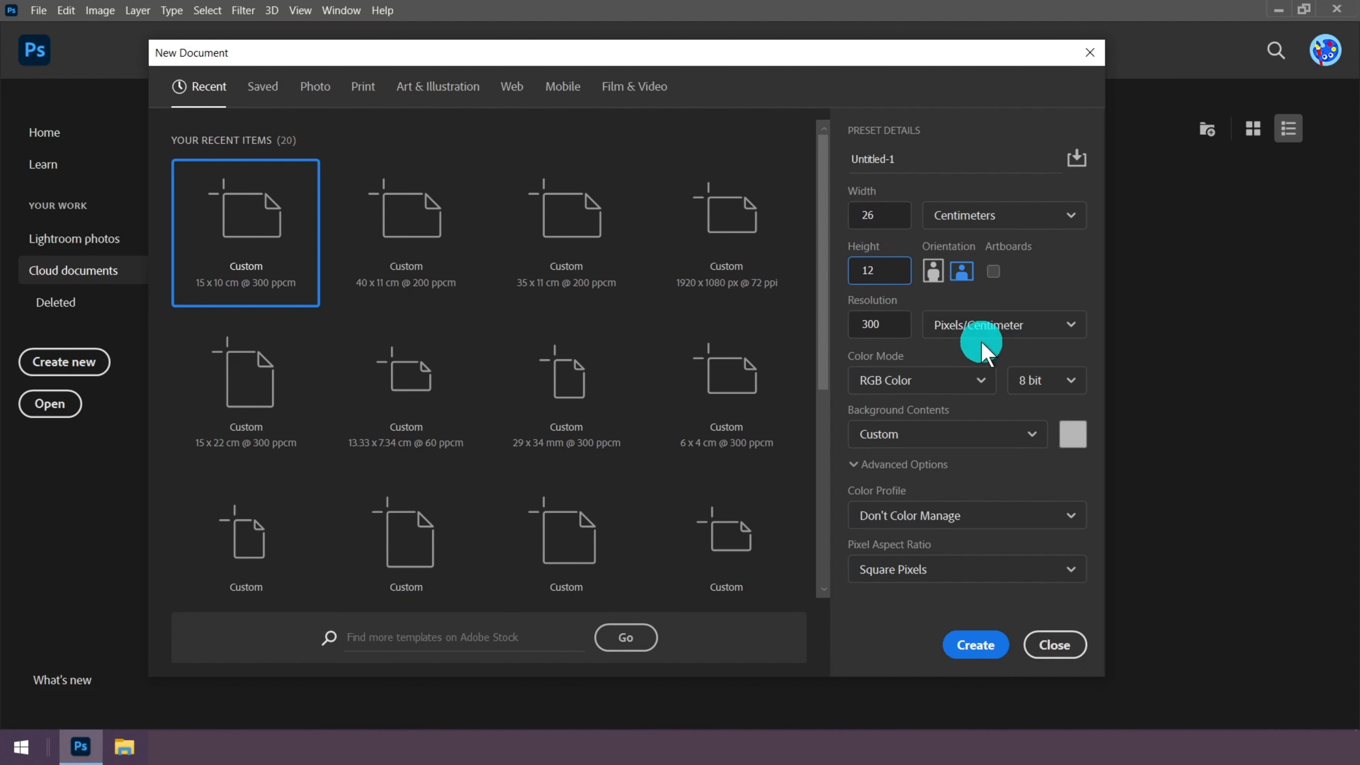
pyautogui.click(986, 325)
pyautogui.click(985, 395)
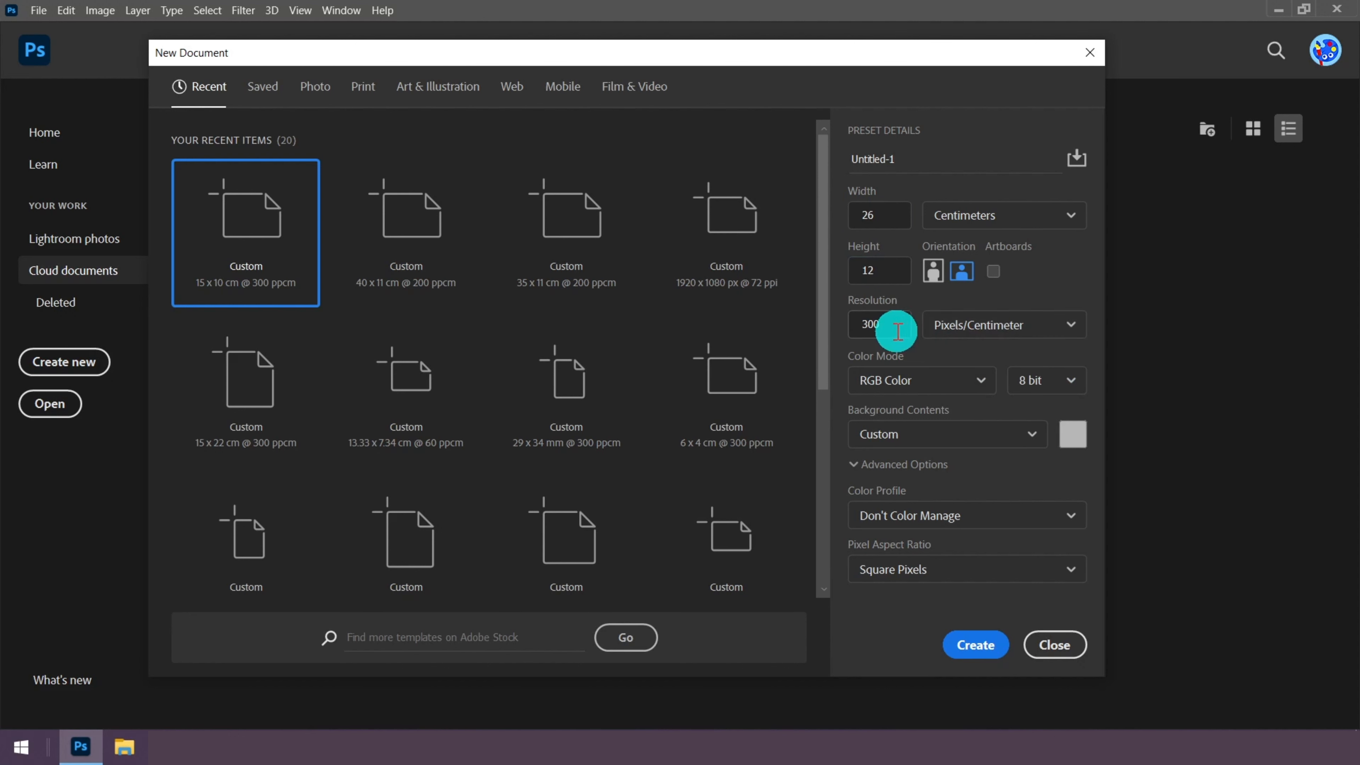
pyautogui.click(881, 324)
pyautogui.write('20')
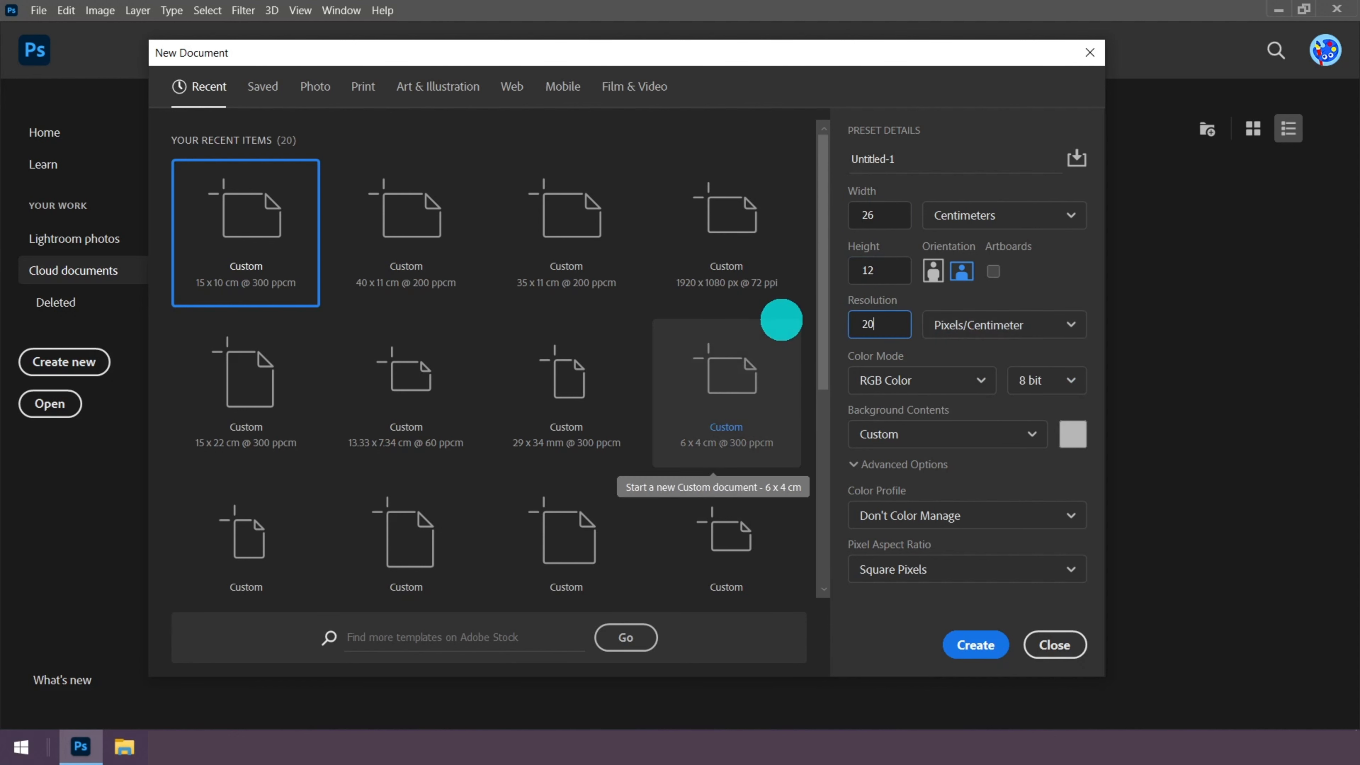
# Give the new document a white custom background, keep RGB Color mode, and create it
pyautogui.click(1073, 442)
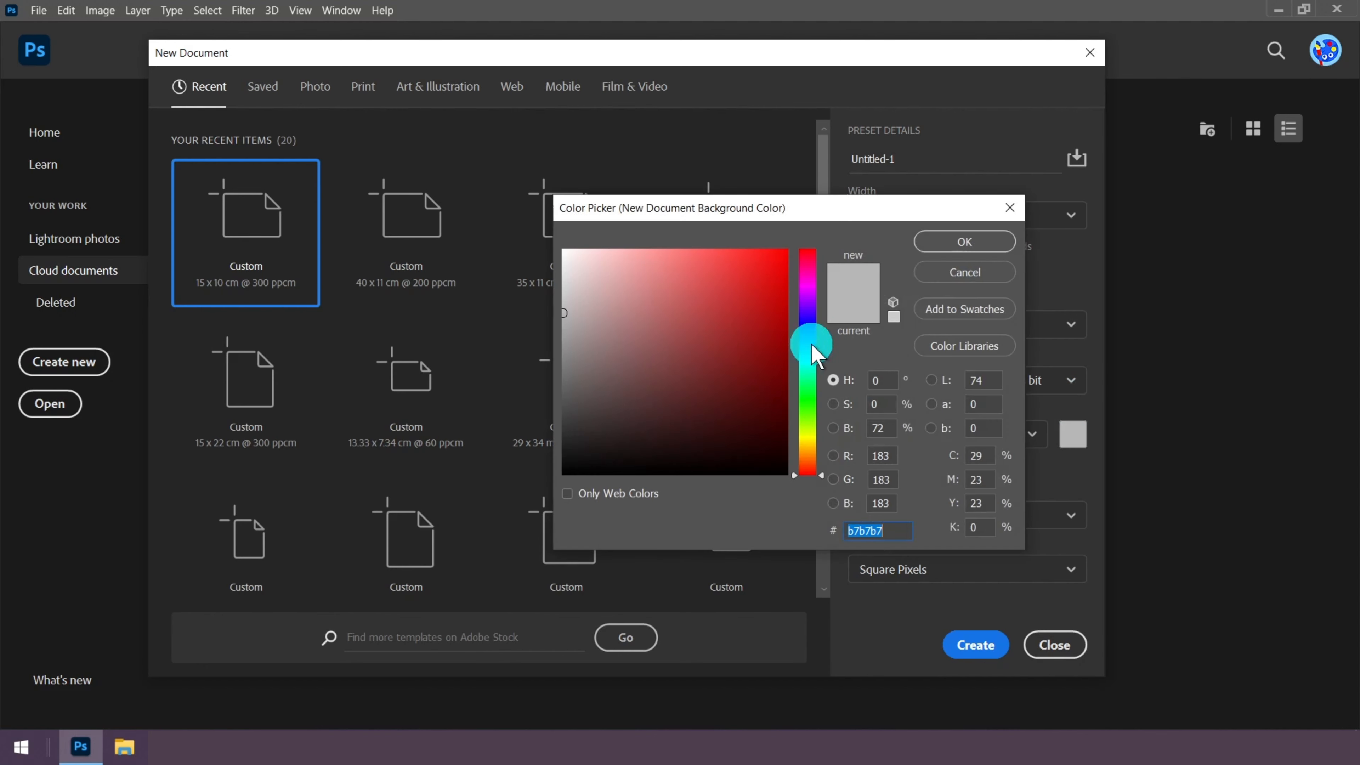
pyautogui.click(568, 250)
pyautogui.click(972, 249)
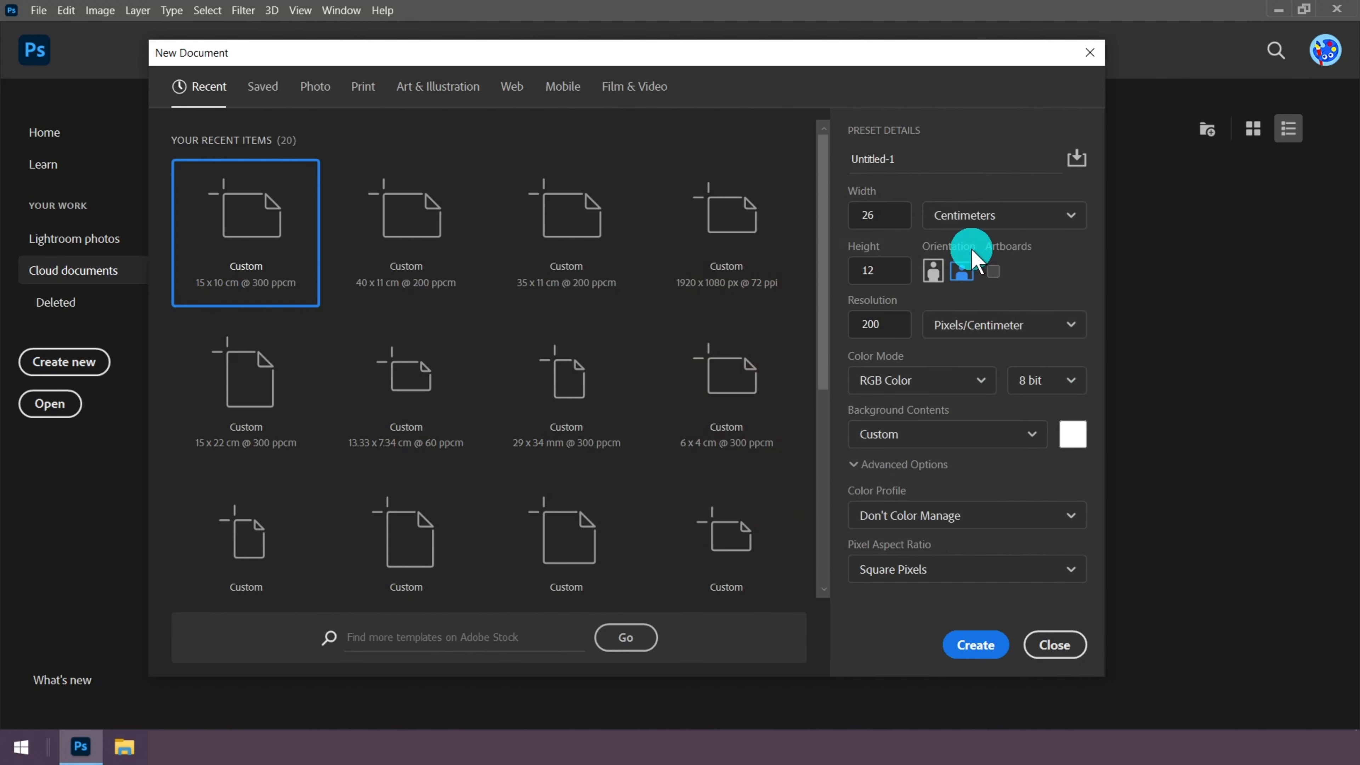
pyautogui.click(966, 377)
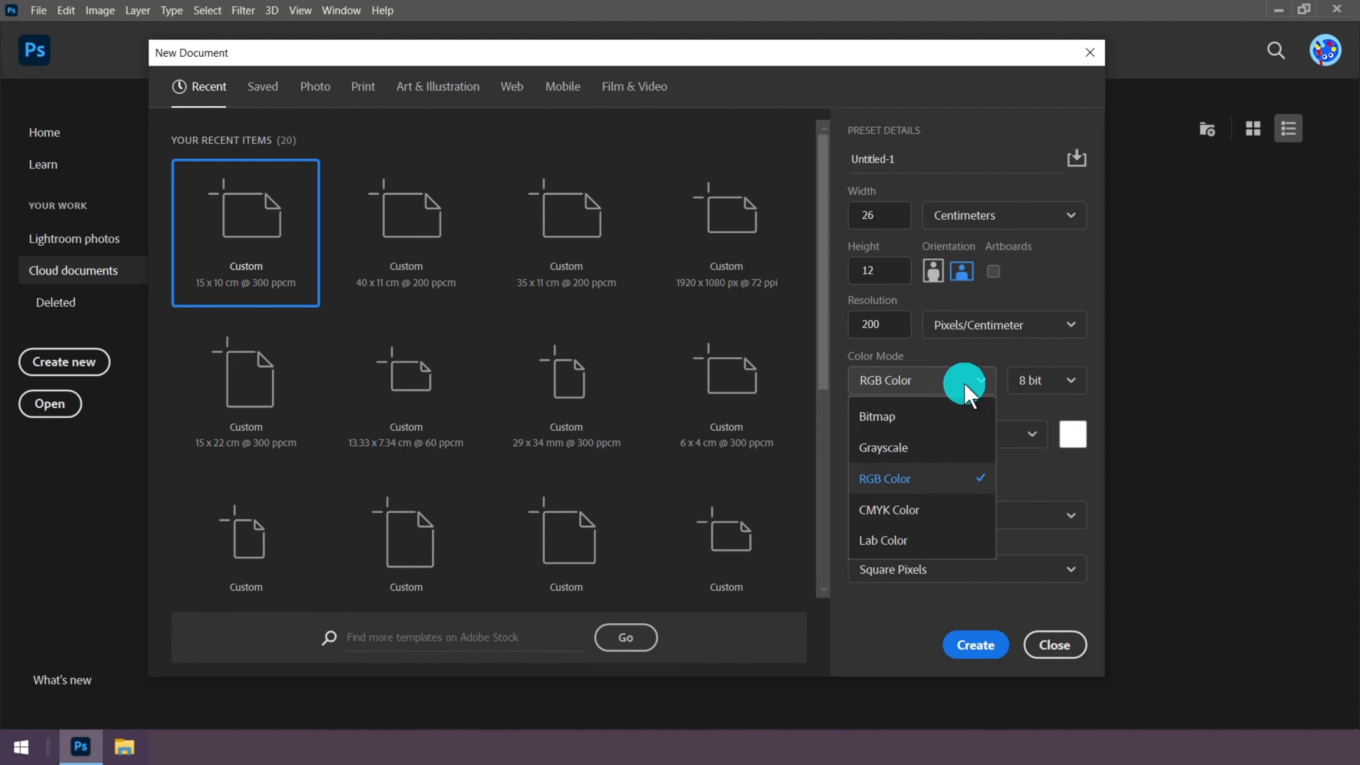
pyautogui.click(920, 484)
pyautogui.click(978, 651)
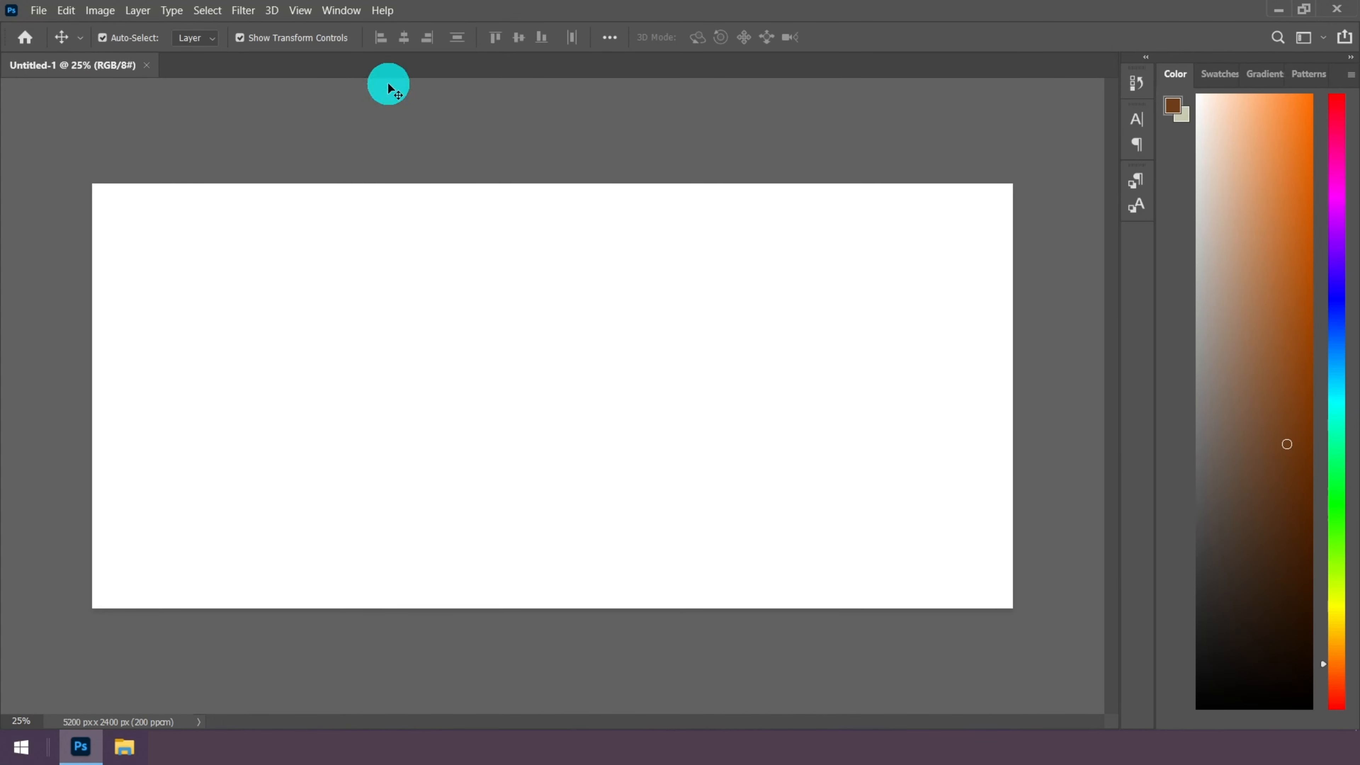
# Show the Layers and Tools panels in the workspace
pyautogui.click(342, 10)
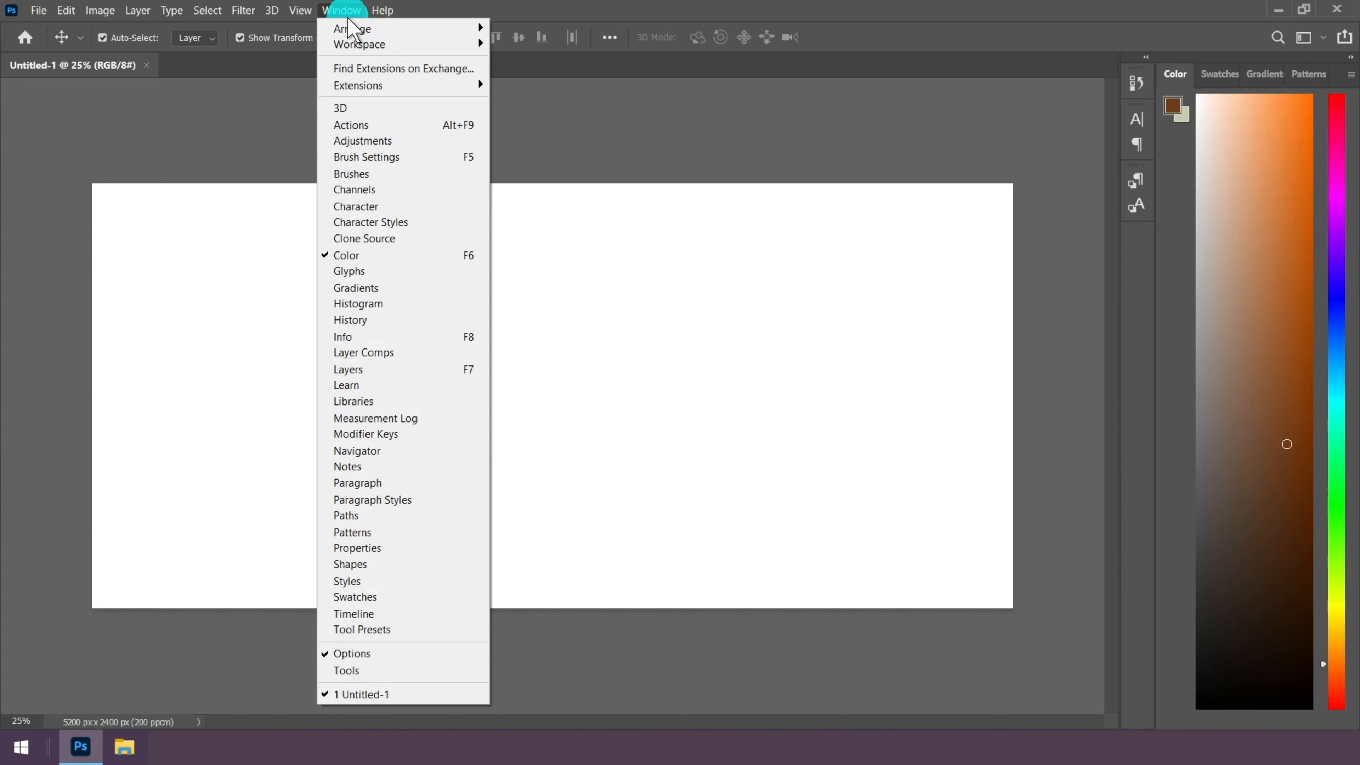
pyautogui.click(415, 368)
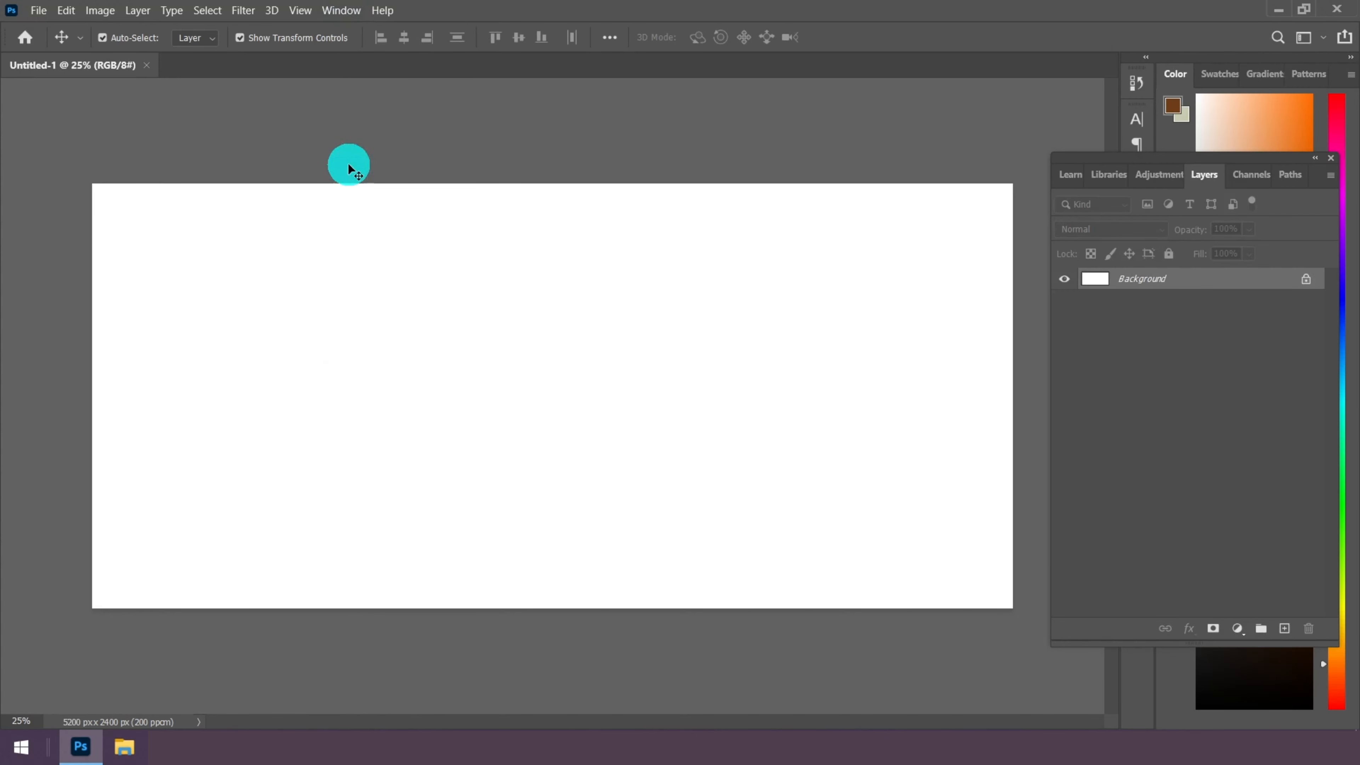
pyautogui.click(342, 12)
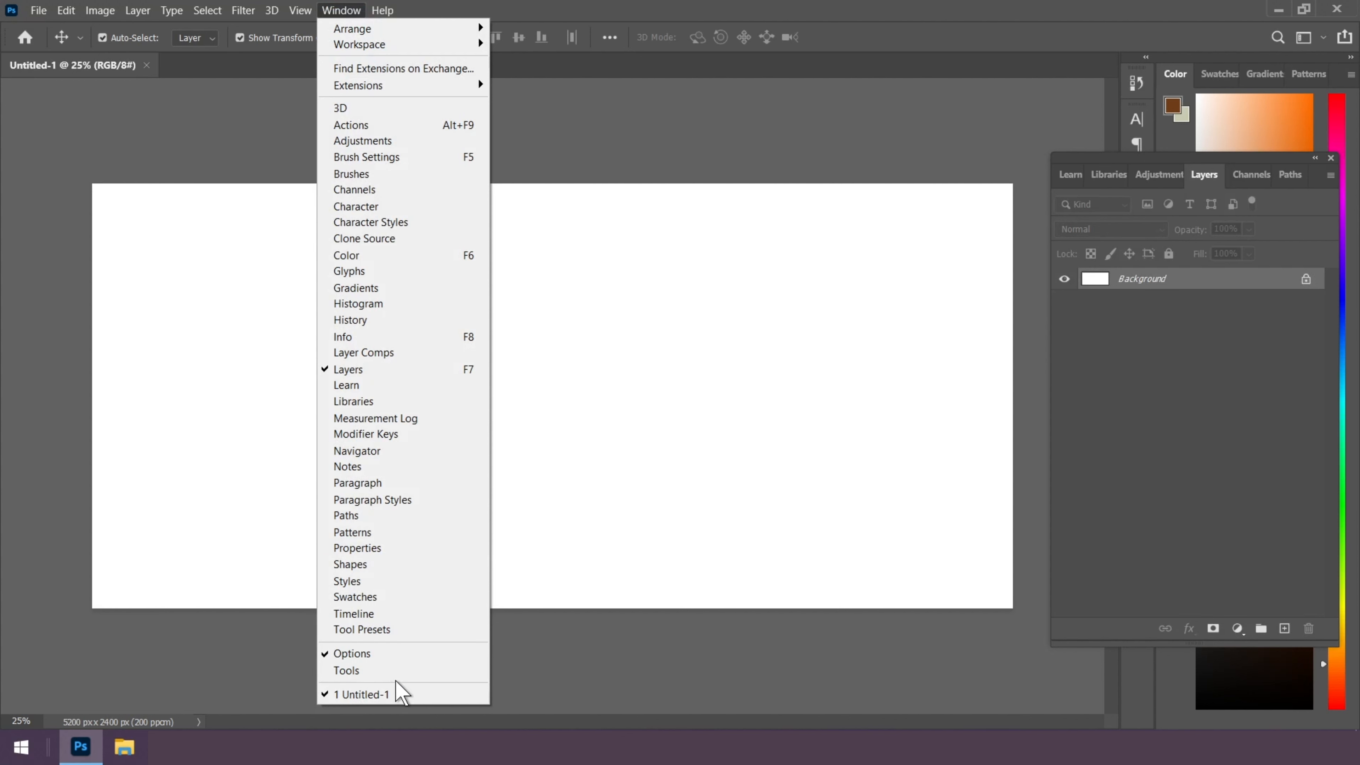
pyautogui.click(398, 671)
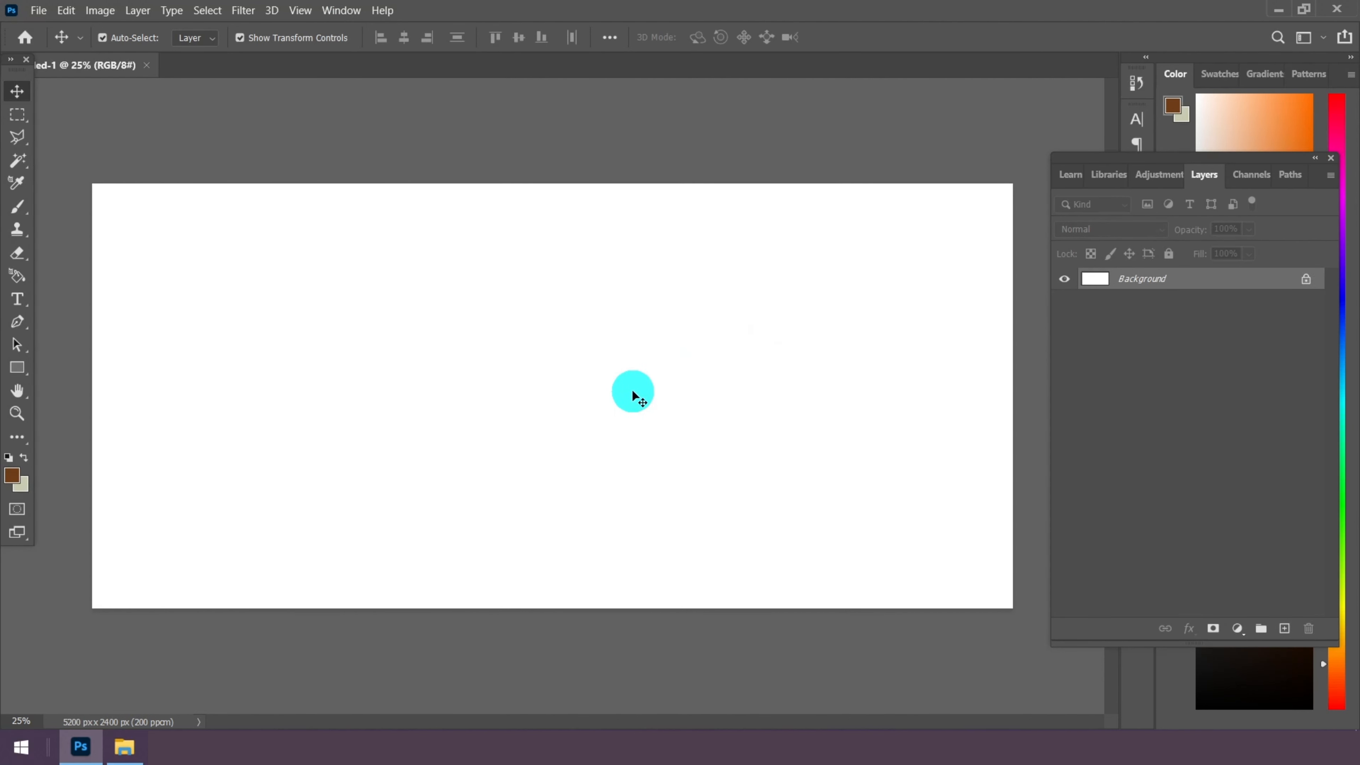
# Convert the Background into a regular layer and add a Gradient Overlay effect with Normal blend mode
pyautogui.doubleClick(1173, 282)
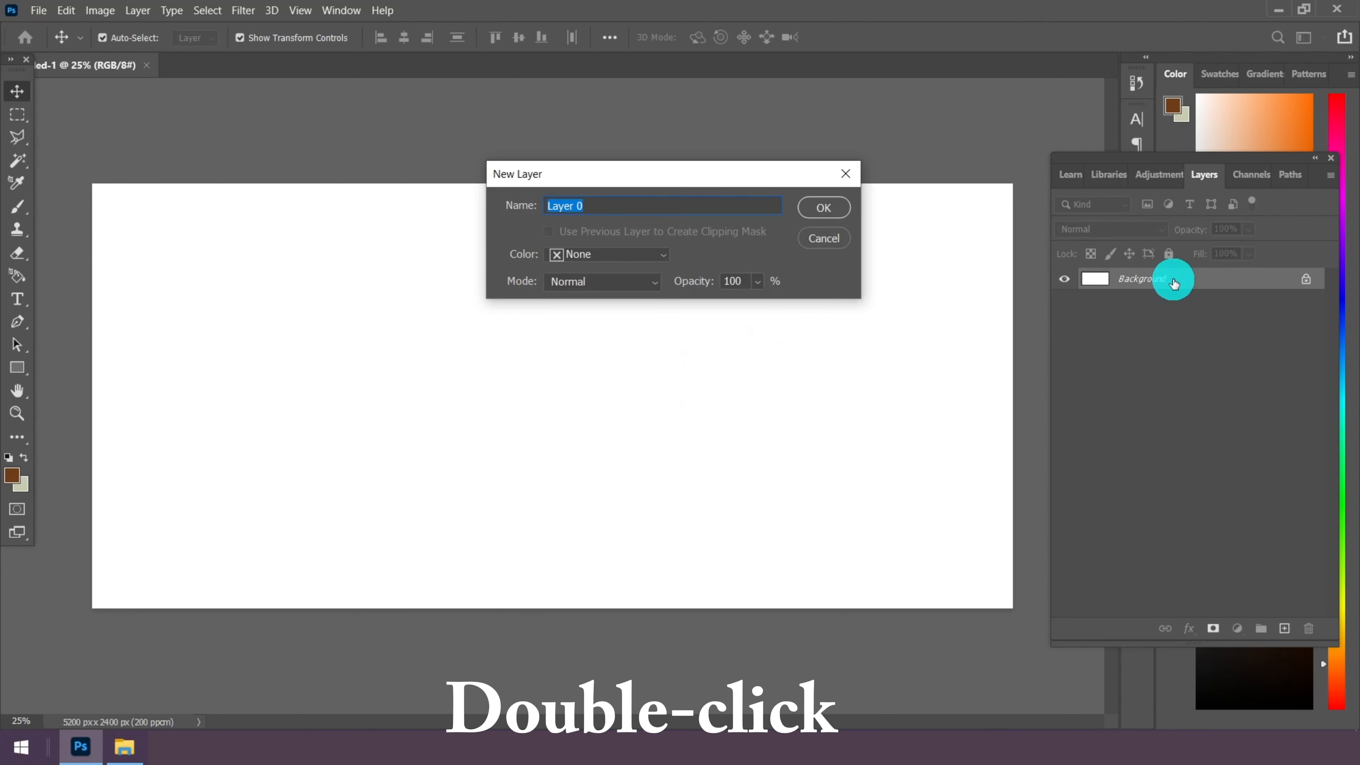
pyautogui.click(827, 209)
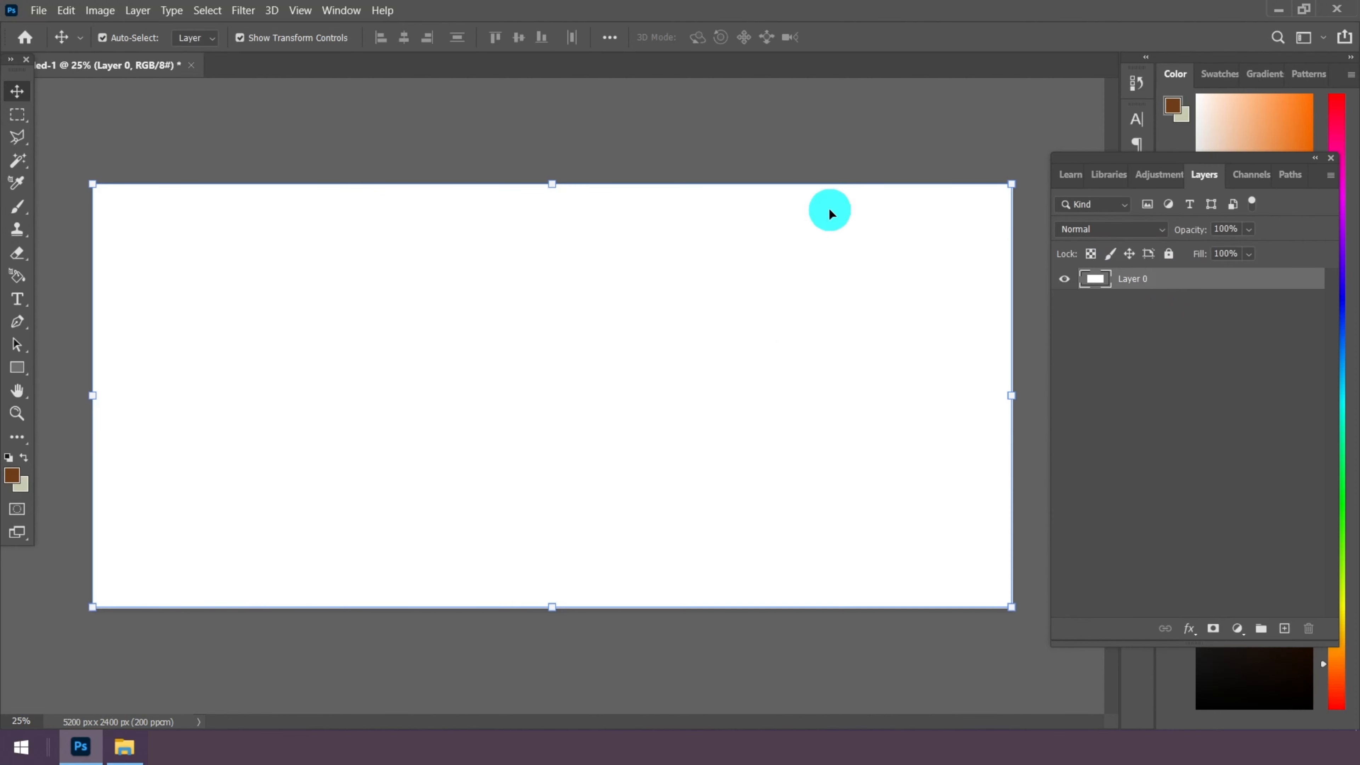
pyautogui.click(1189, 628)
pyautogui.click(1222, 461)
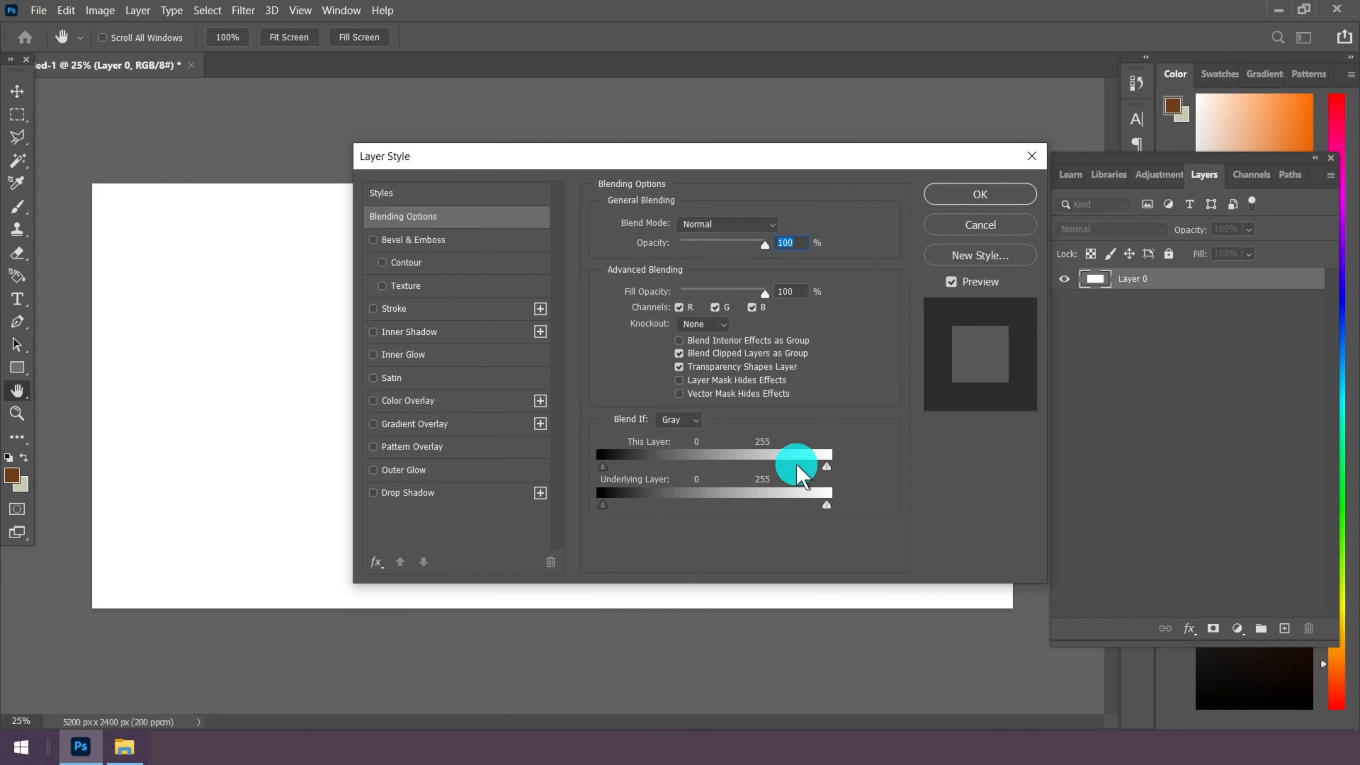
pyautogui.click(415, 423)
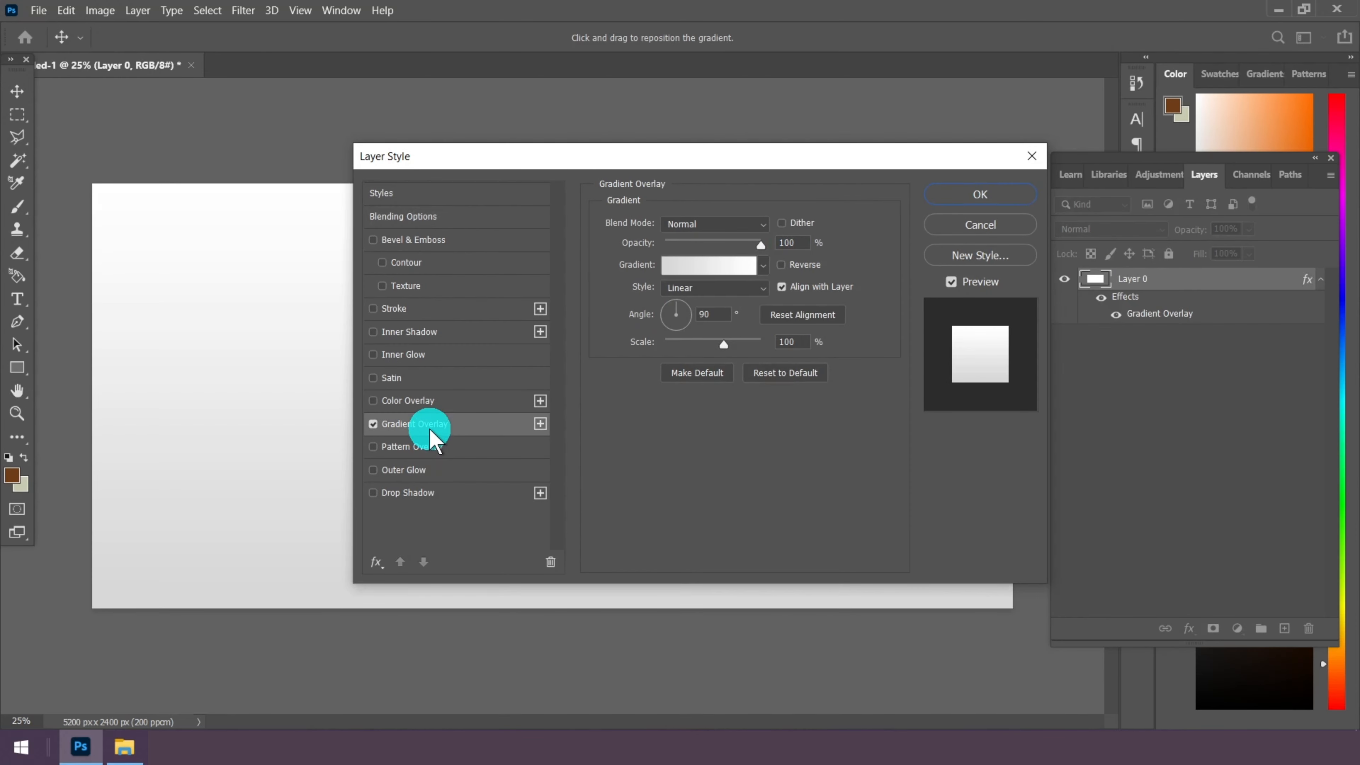
pyautogui.moveTo(626, 161); pyautogui.dragTo(857, 97)
pyautogui.click(958, 163)
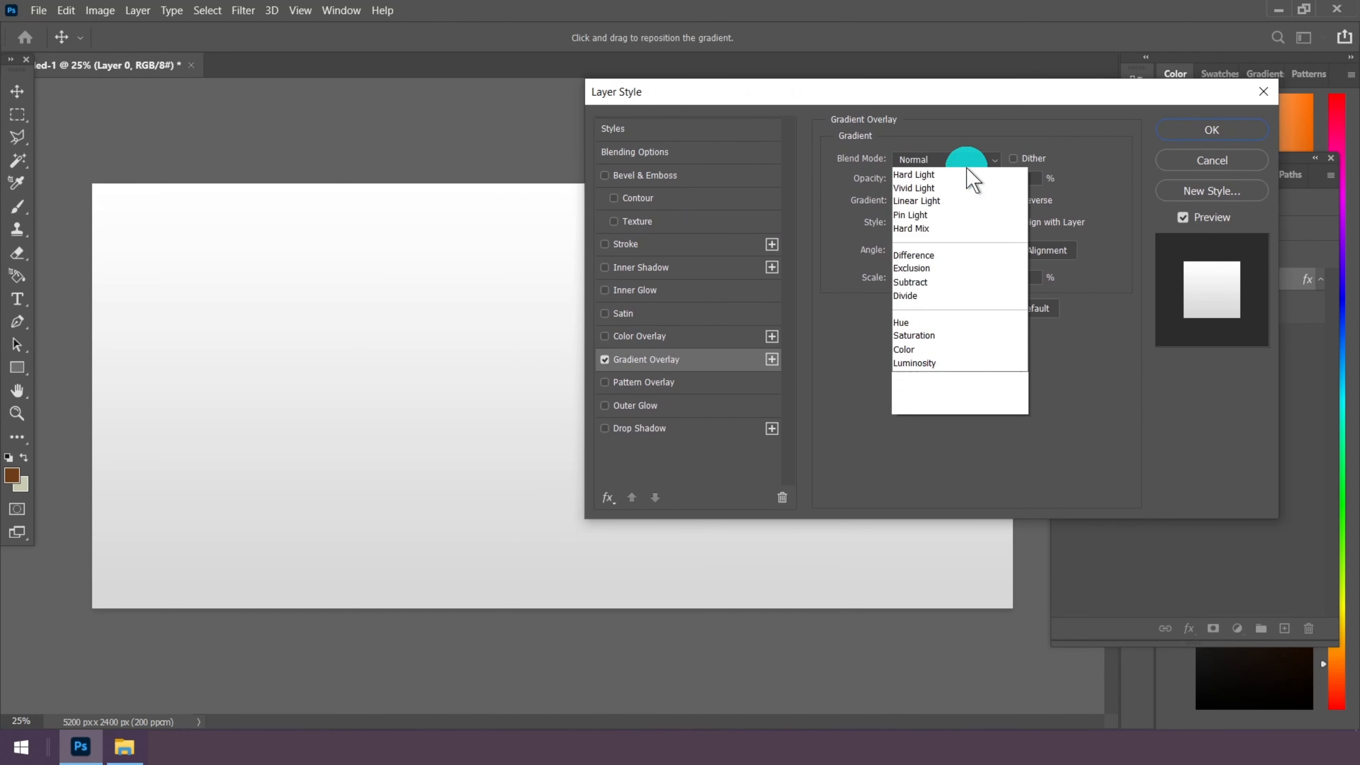
pyautogui.click(951, 181)
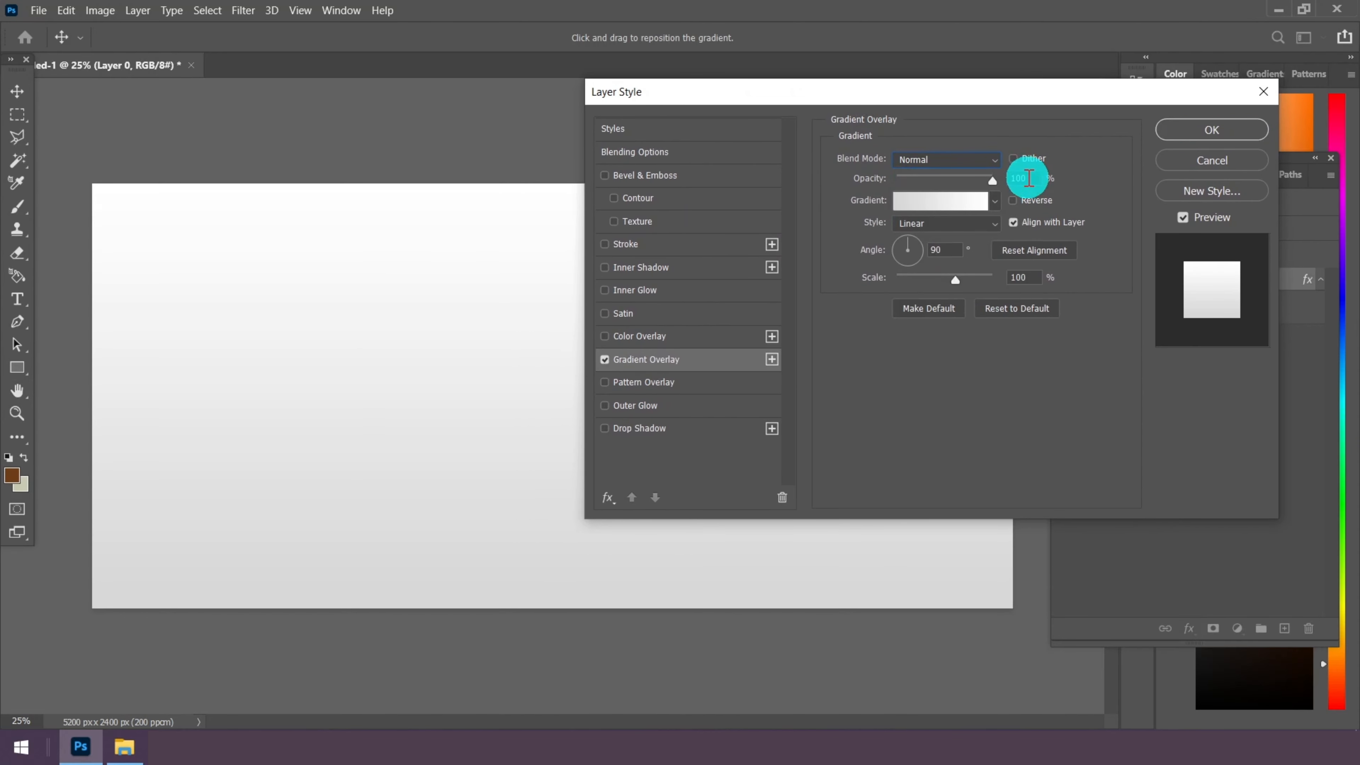
# Edit the overlay gradient and set the color stop at location 0% to e7e7e7
pyautogui.click(938, 206)
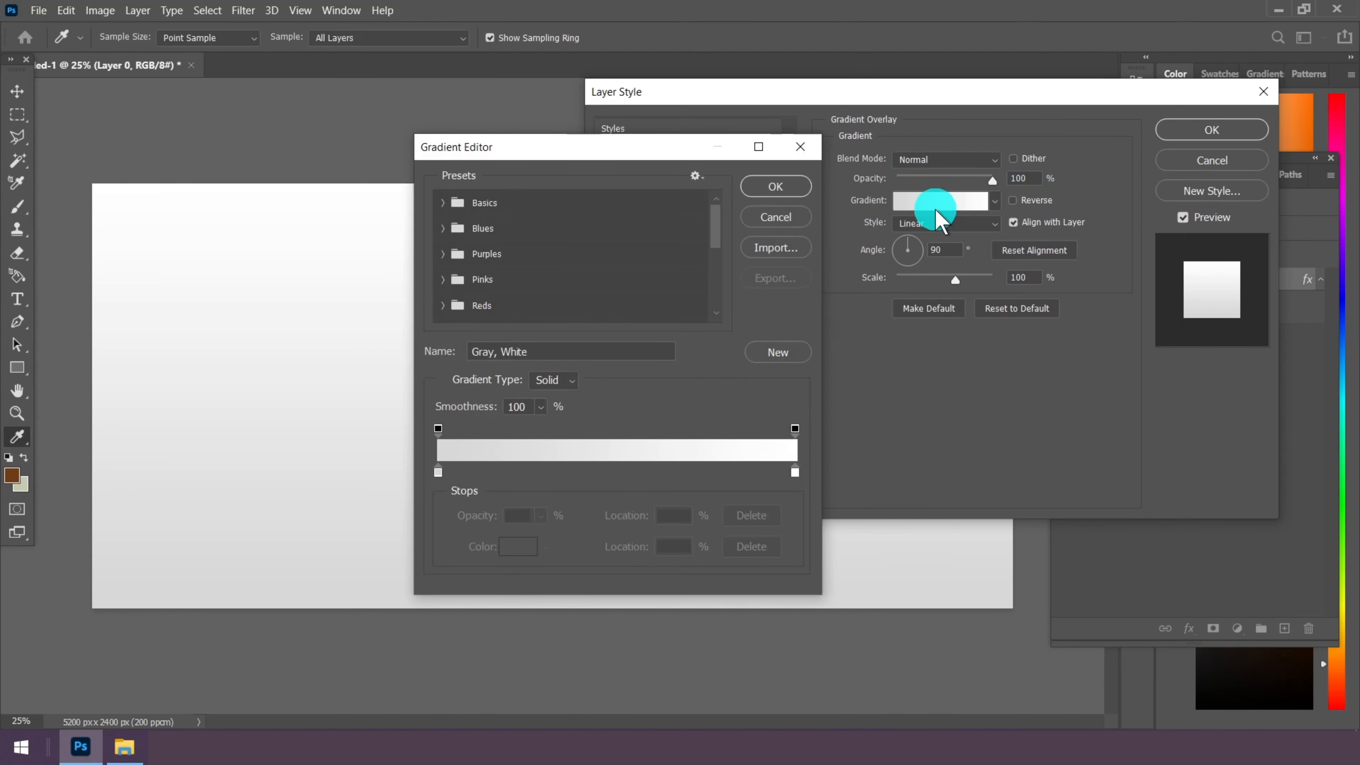
pyautogui.click(438, 472)
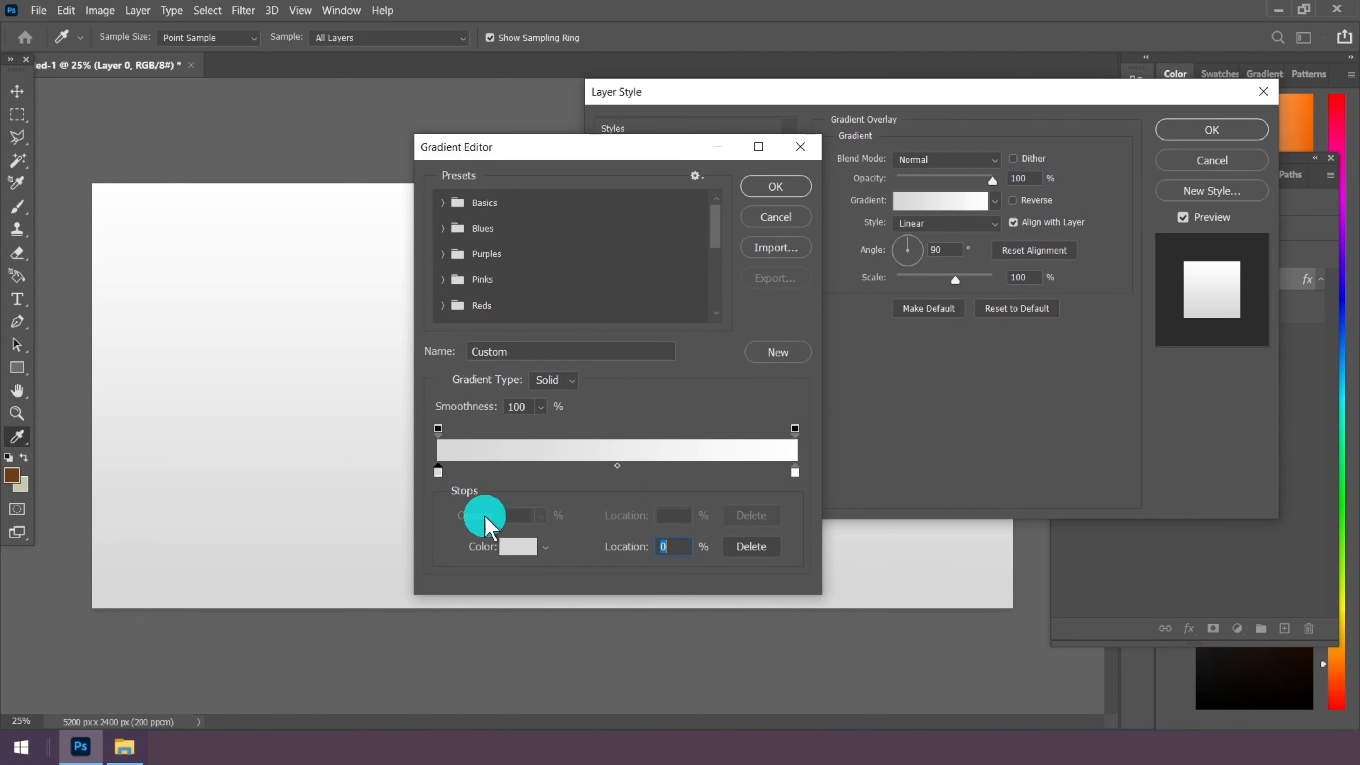
pyautogui.click(518, 546)
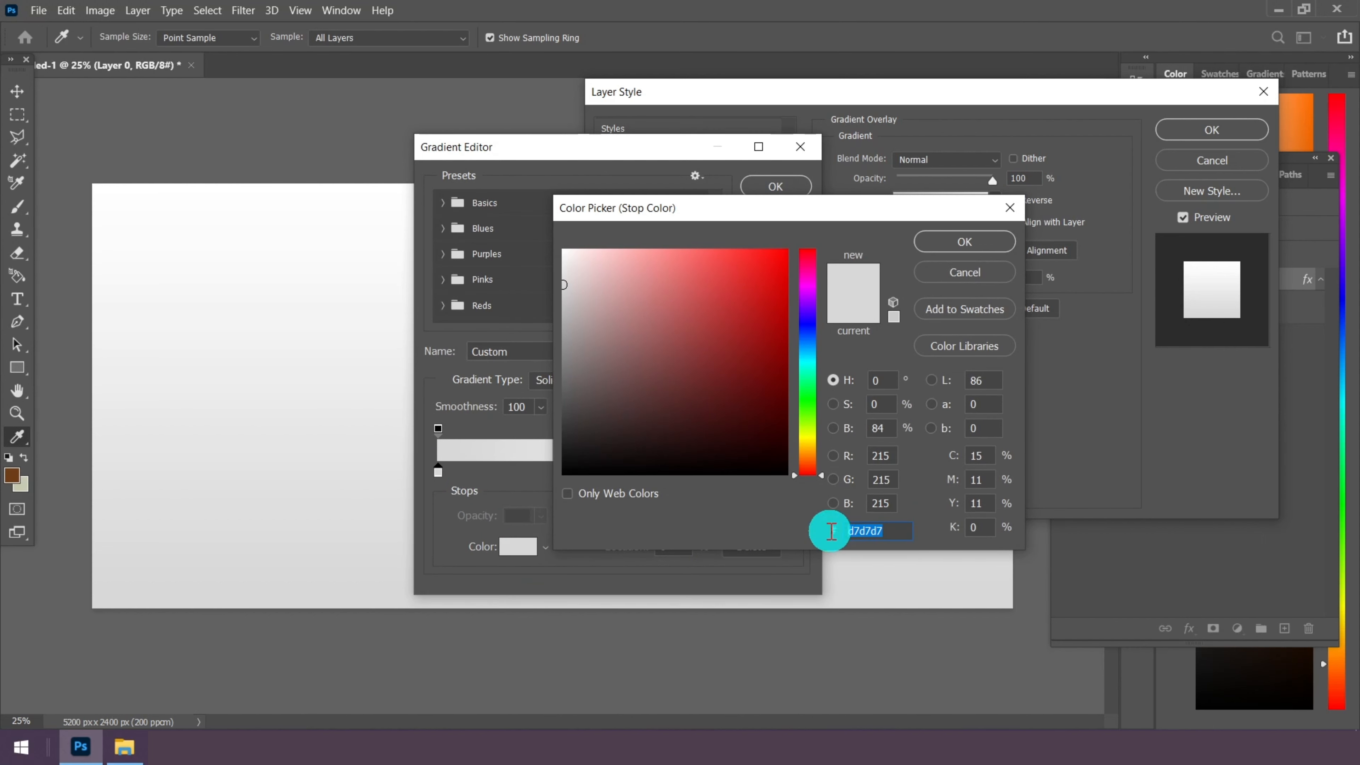
pyautogui.write('e')
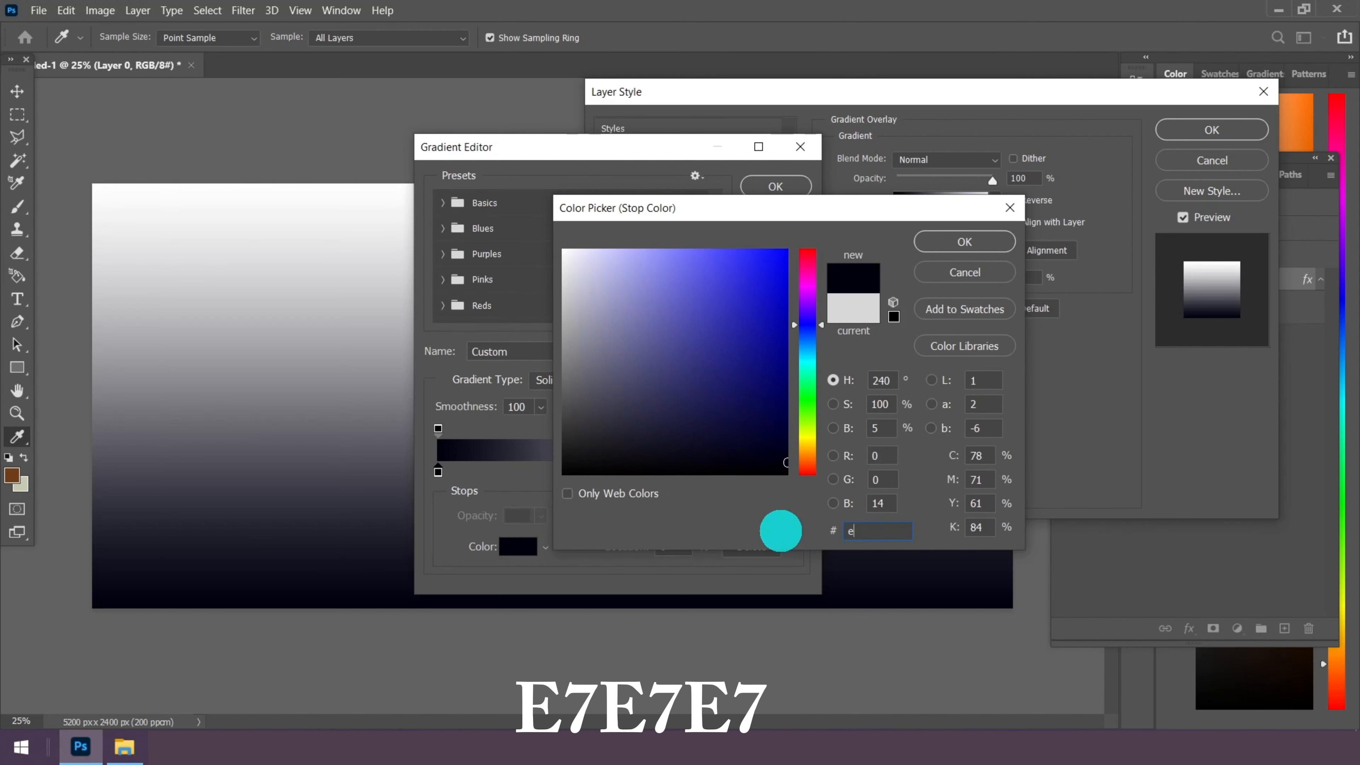
pyautogui.write('7e7e7')
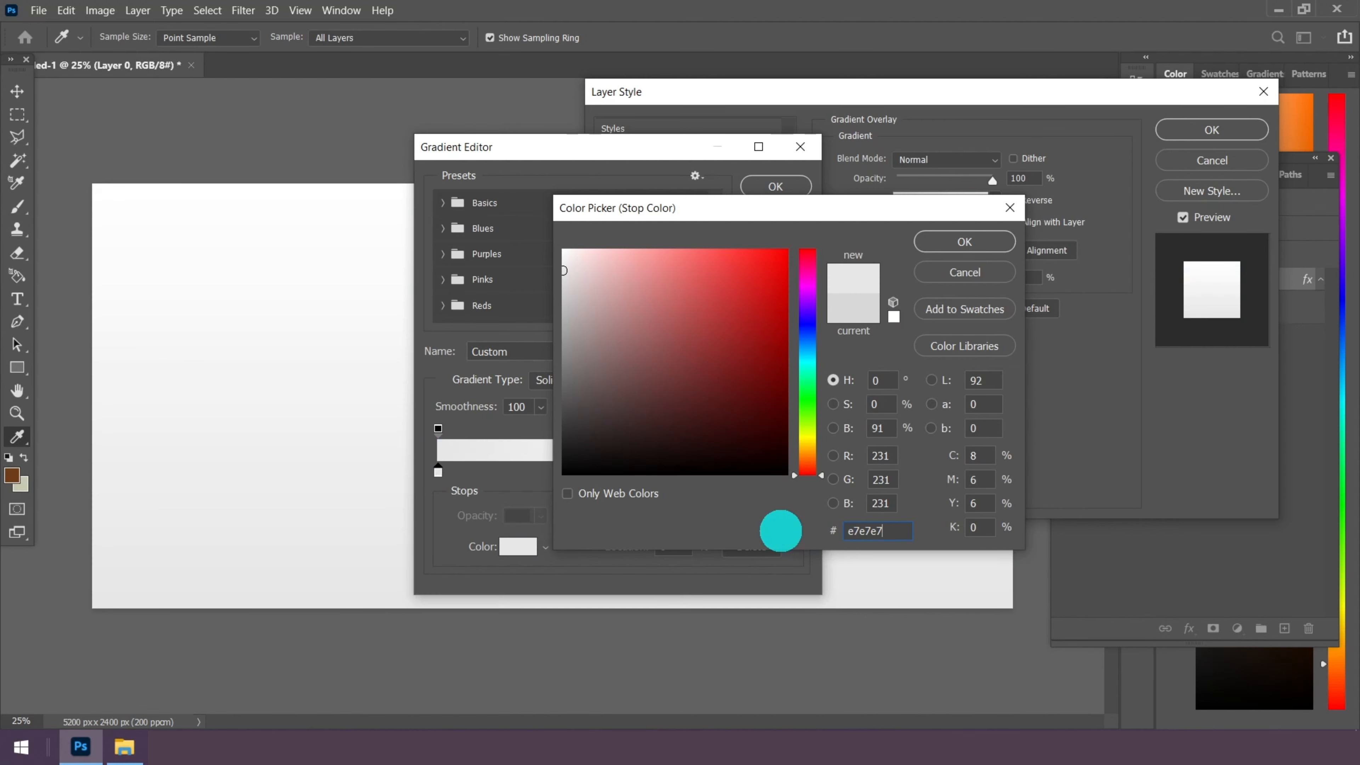
pyautogui.moveTo(889, 530); pyautogui.dragTo(797, 532)
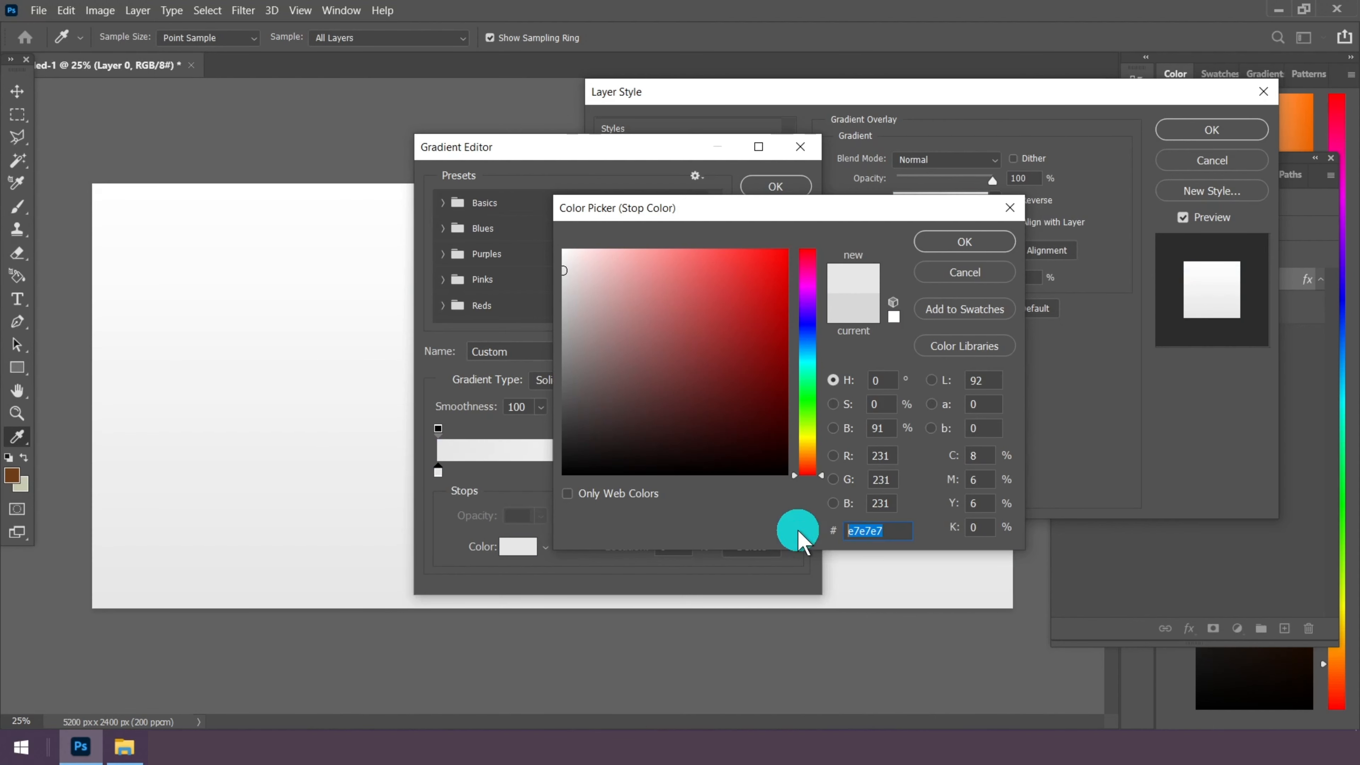
pyautogui.click(953, 250)
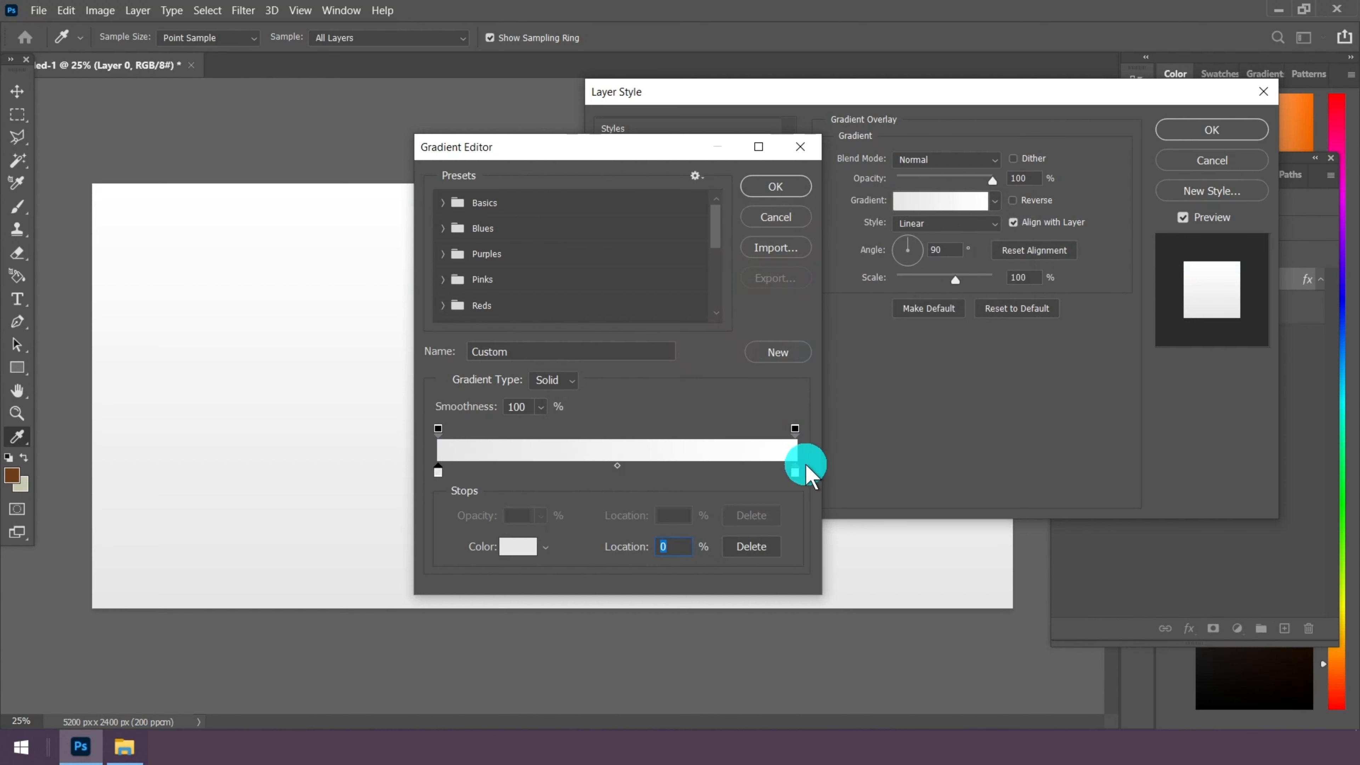
# Set the gradient's color stop at location 100% to c9c9c9 and accept the edited gradient
pyautogui.click(794, 471)
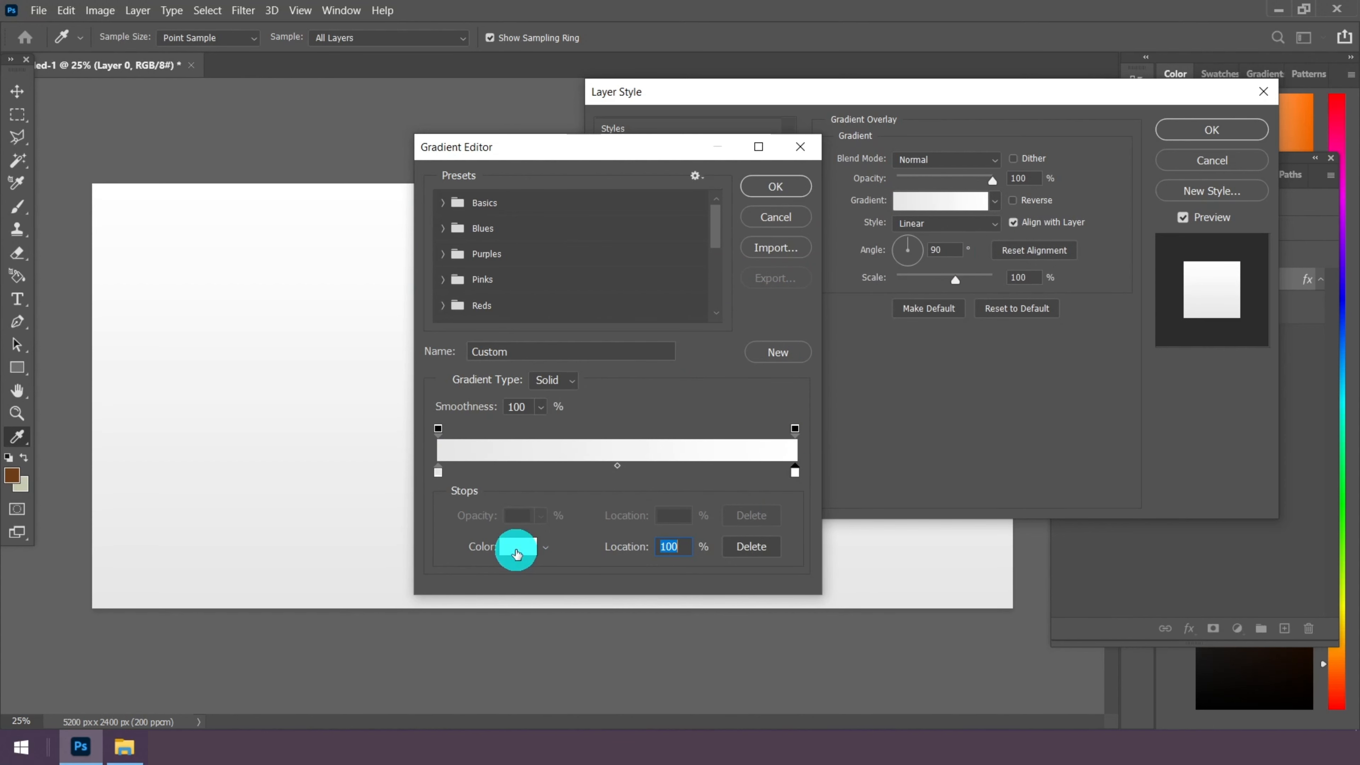
pyautogui.click(517, 552)
pyautogui.doubleClick(874, 531)
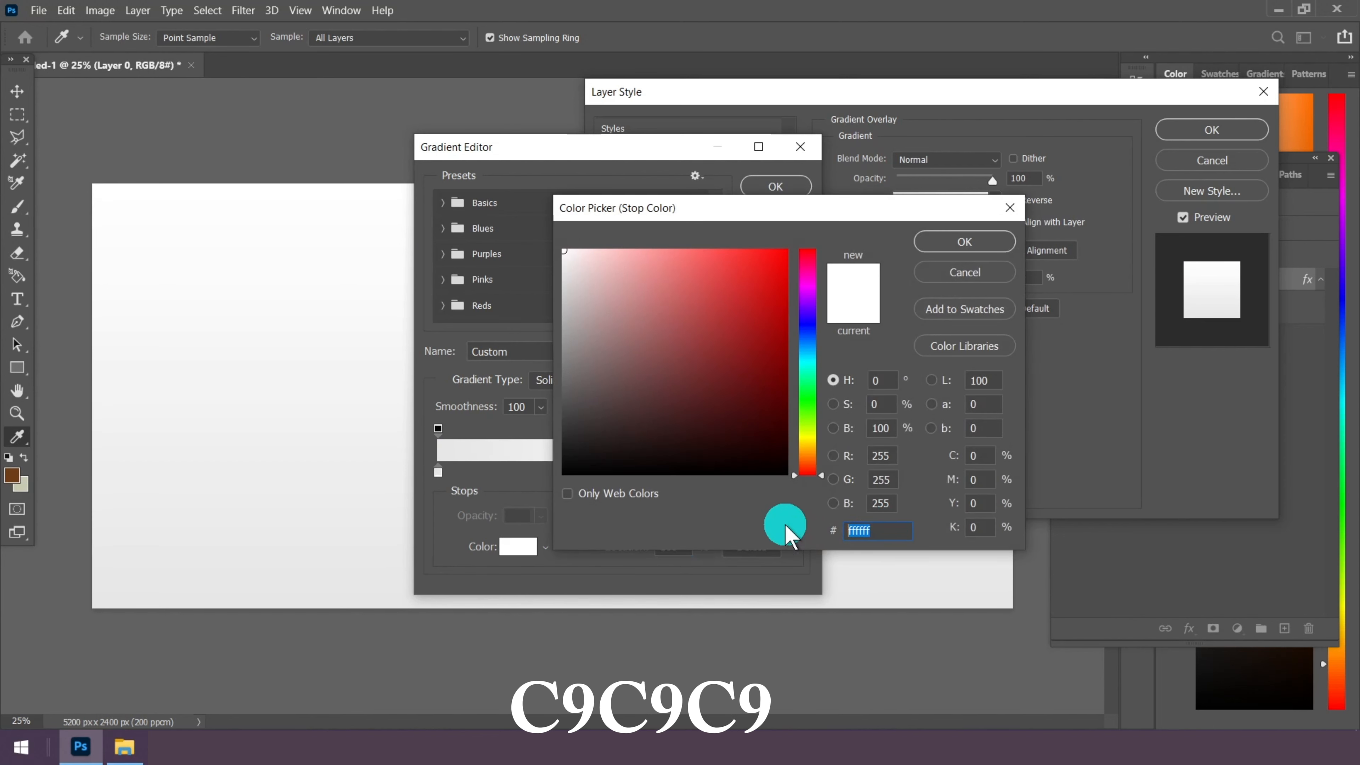
pyautogui.write('c')
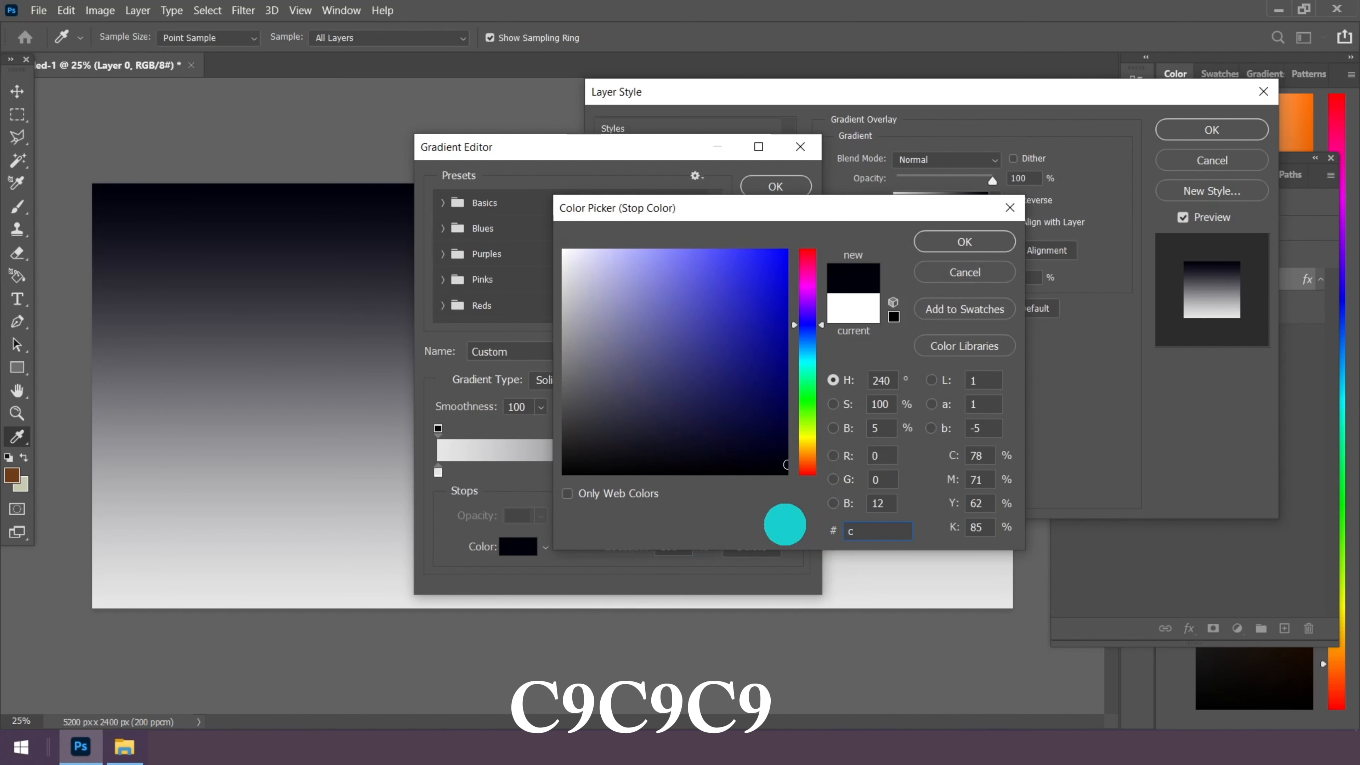
pyautogui.write('9c9')
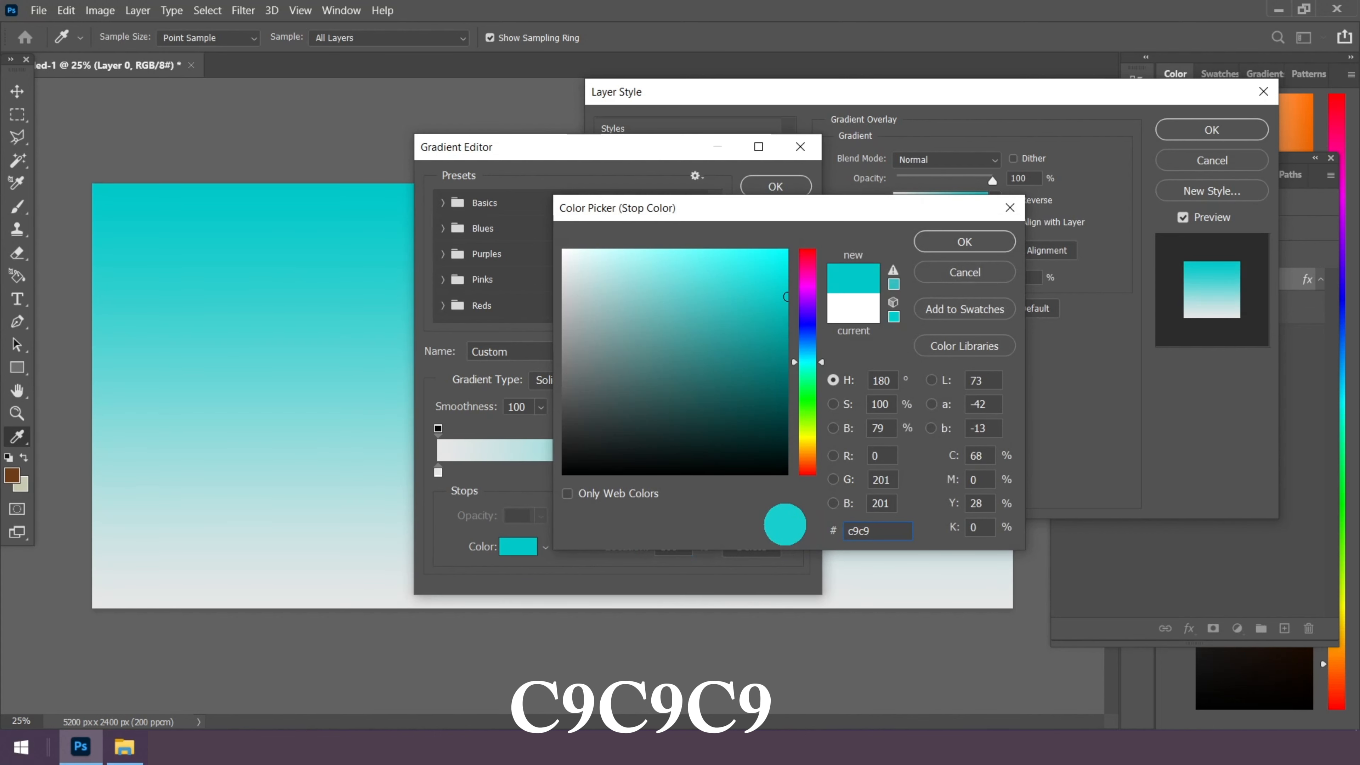
pyautogui.write('c9')
pyautogui.click(883, 533)
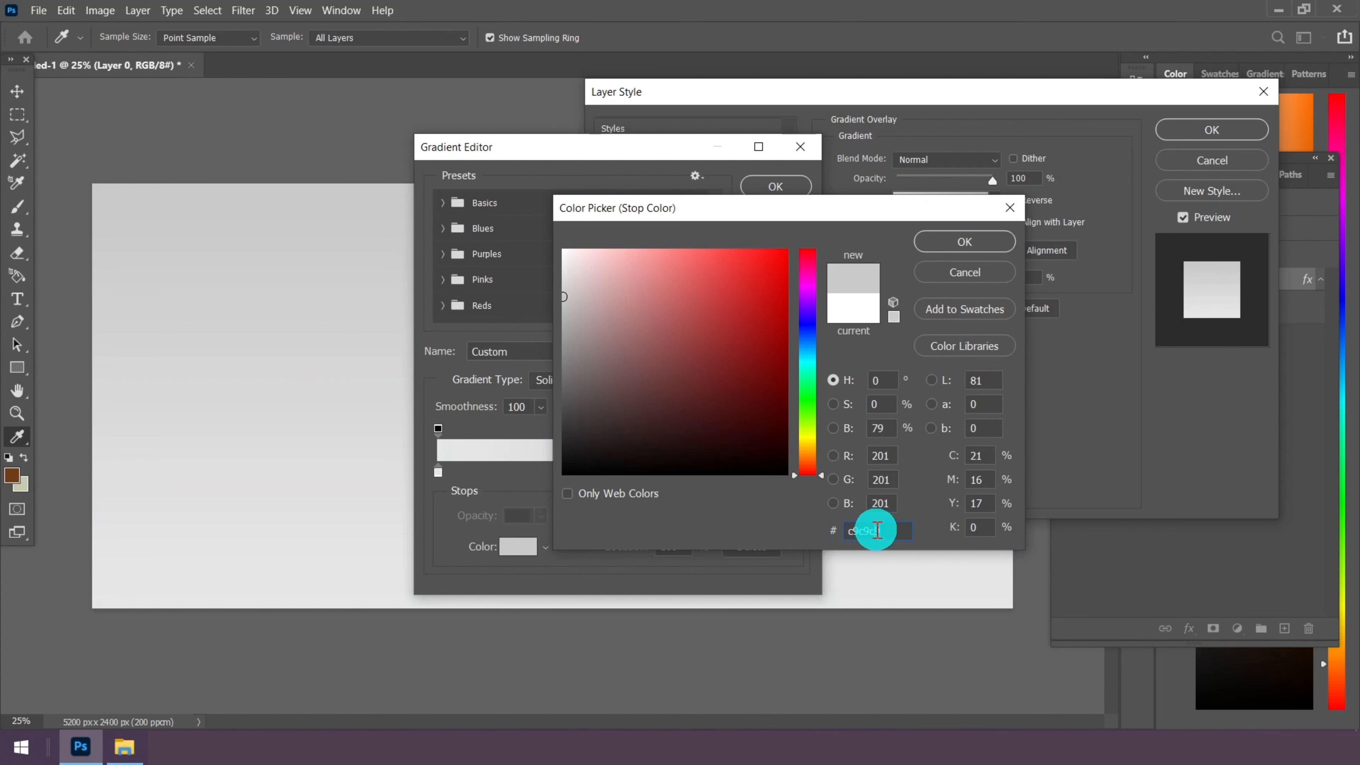
pyautogui.moveTo(876, 530); pyautogui.dragTo(769, 527)
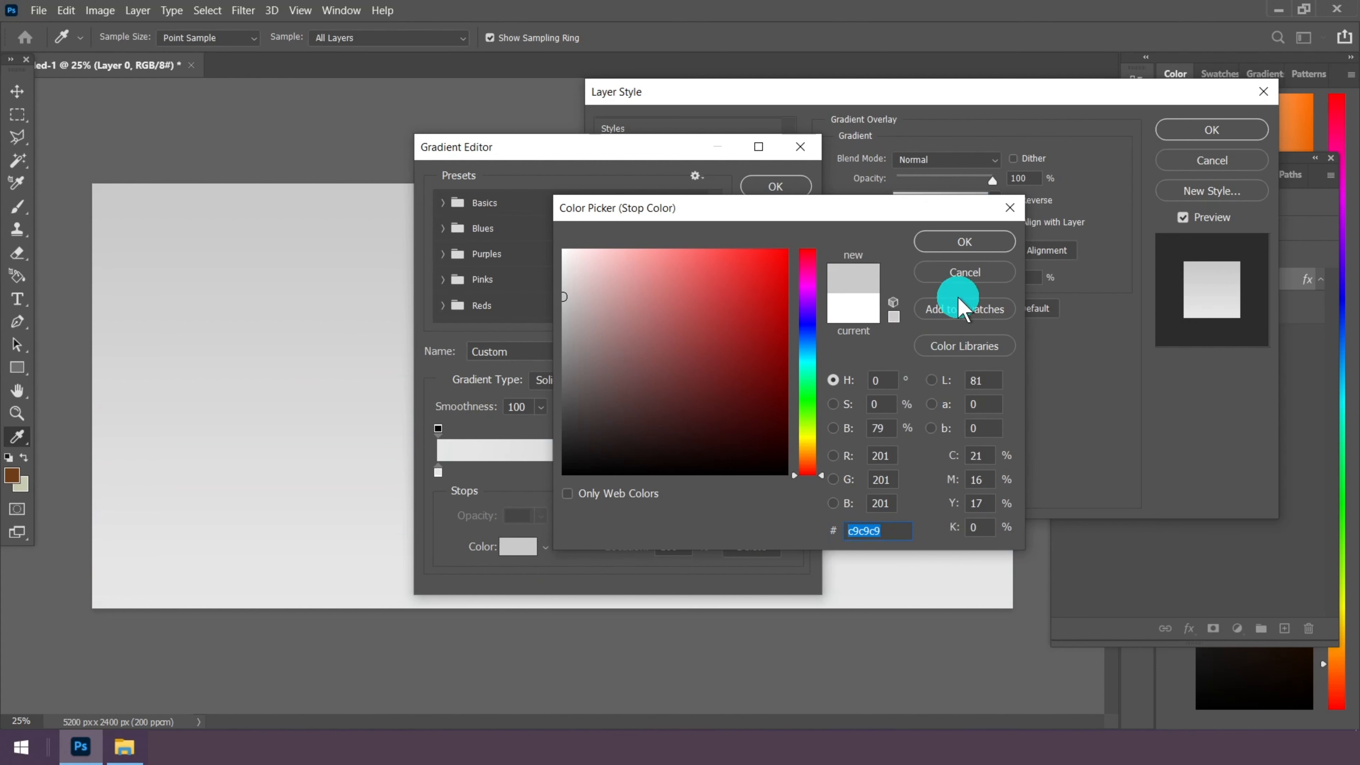
pyautogui.click(965, 243)
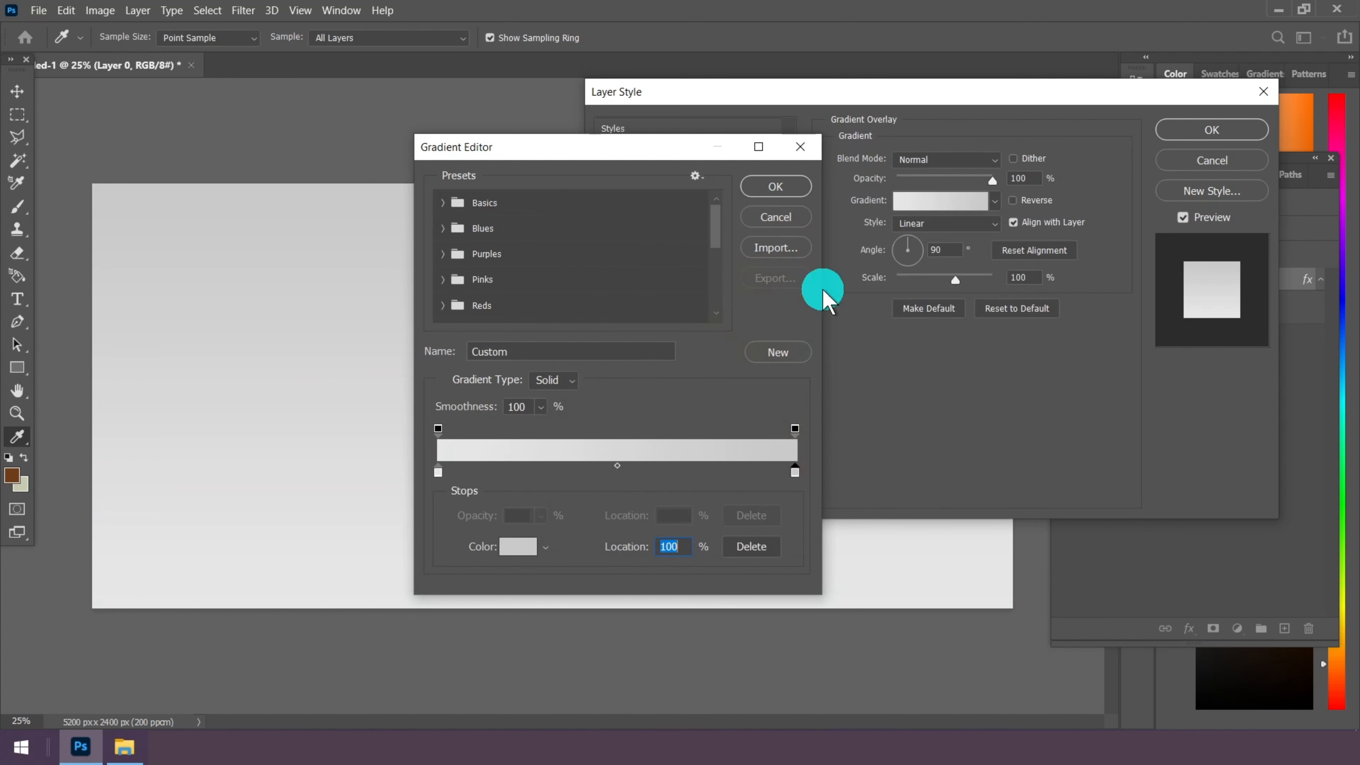
pyautogui.click(777, 187)
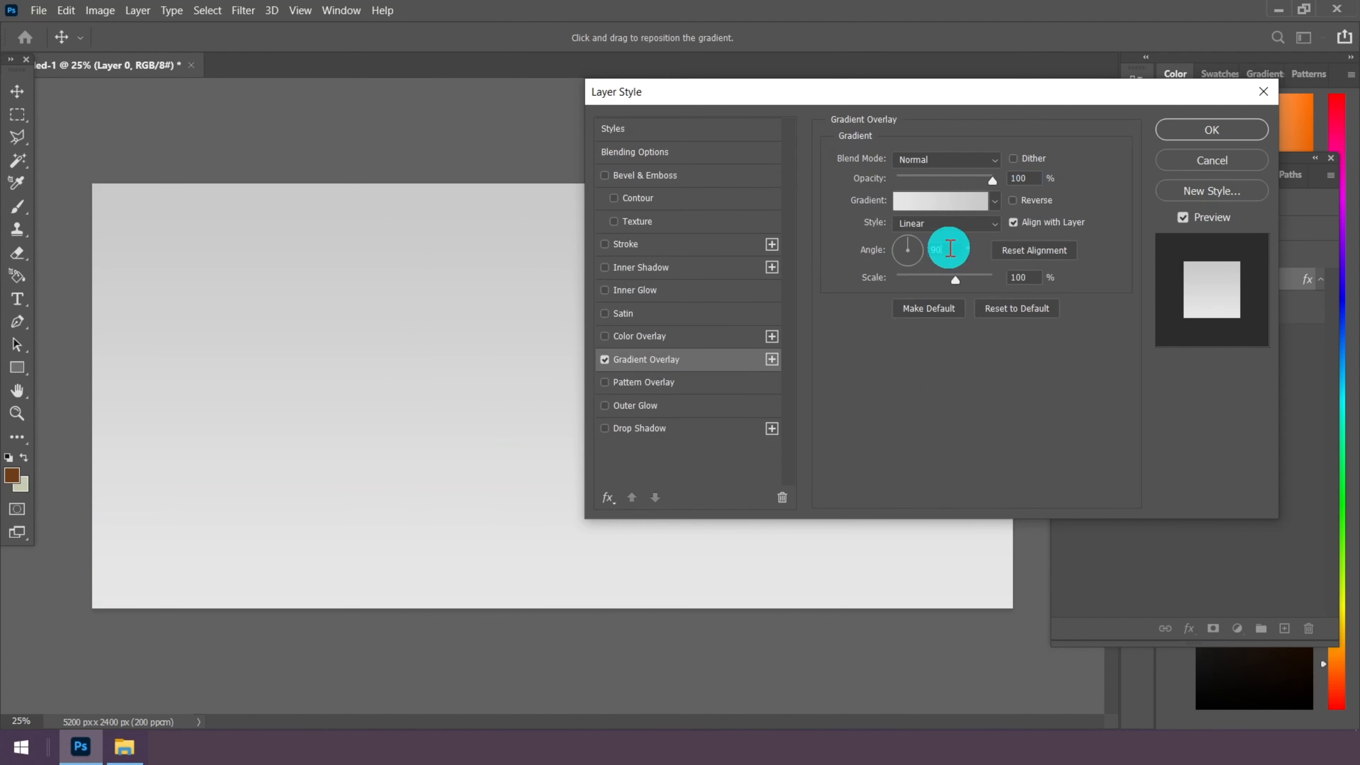
# Set the Gradient Overlay angle to -90°
pyautogui.moveTo(950, 248); pyautogui.dragTo(878, 251)
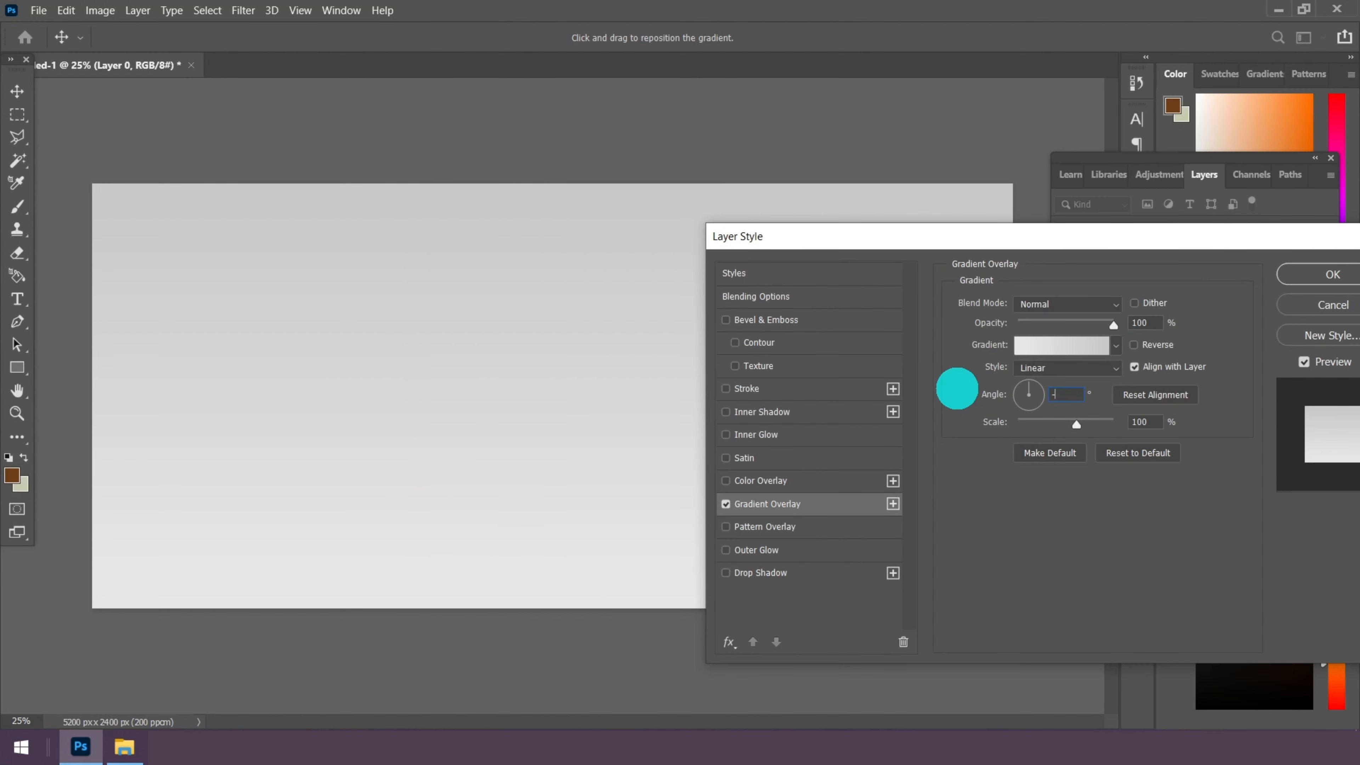
pyautogui.write('-90')
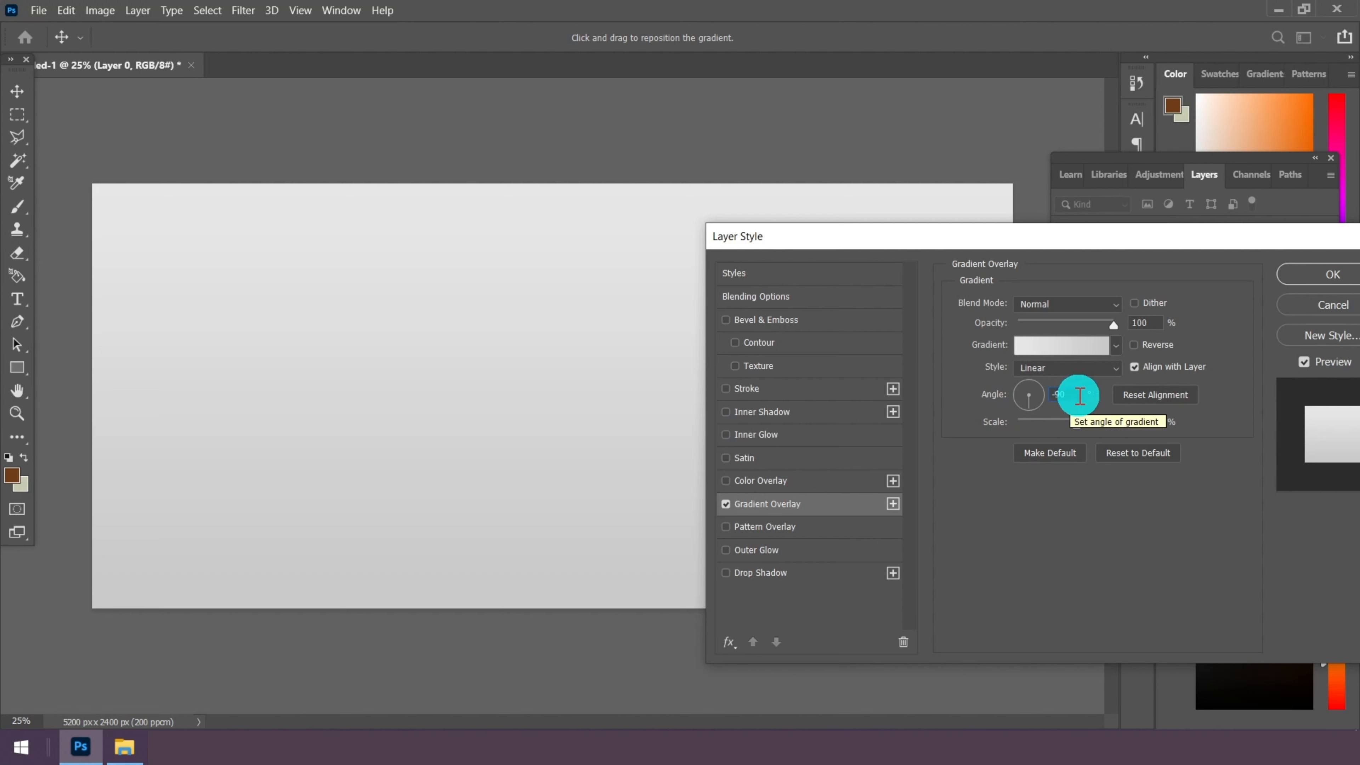
# Leave the Gradient Overlay scale at 100% and apply the layer style to Layer 0
pyautogui.click(1144, 421)
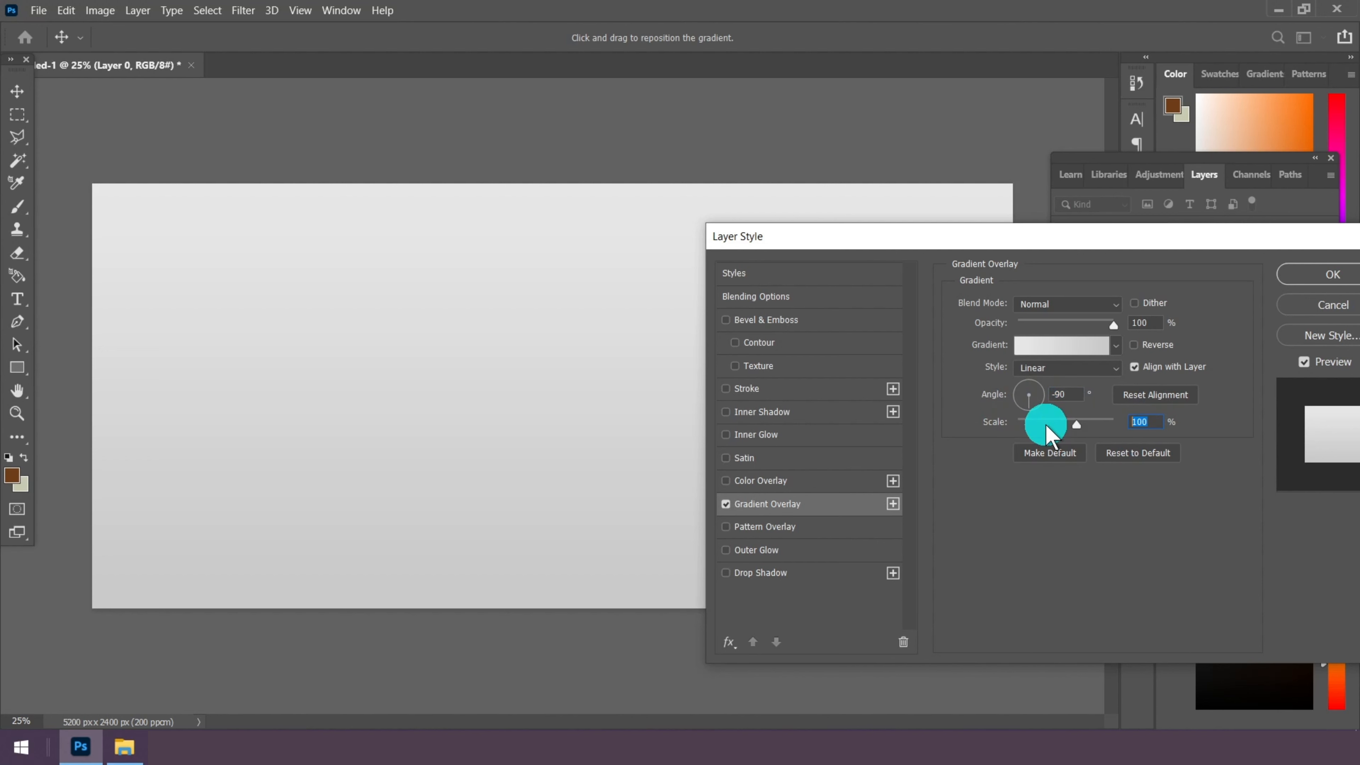
pyautogui.moveTo(1074, 241); pyautogui.dragTo(992, 249)
pyautogui.click(1247, 284)
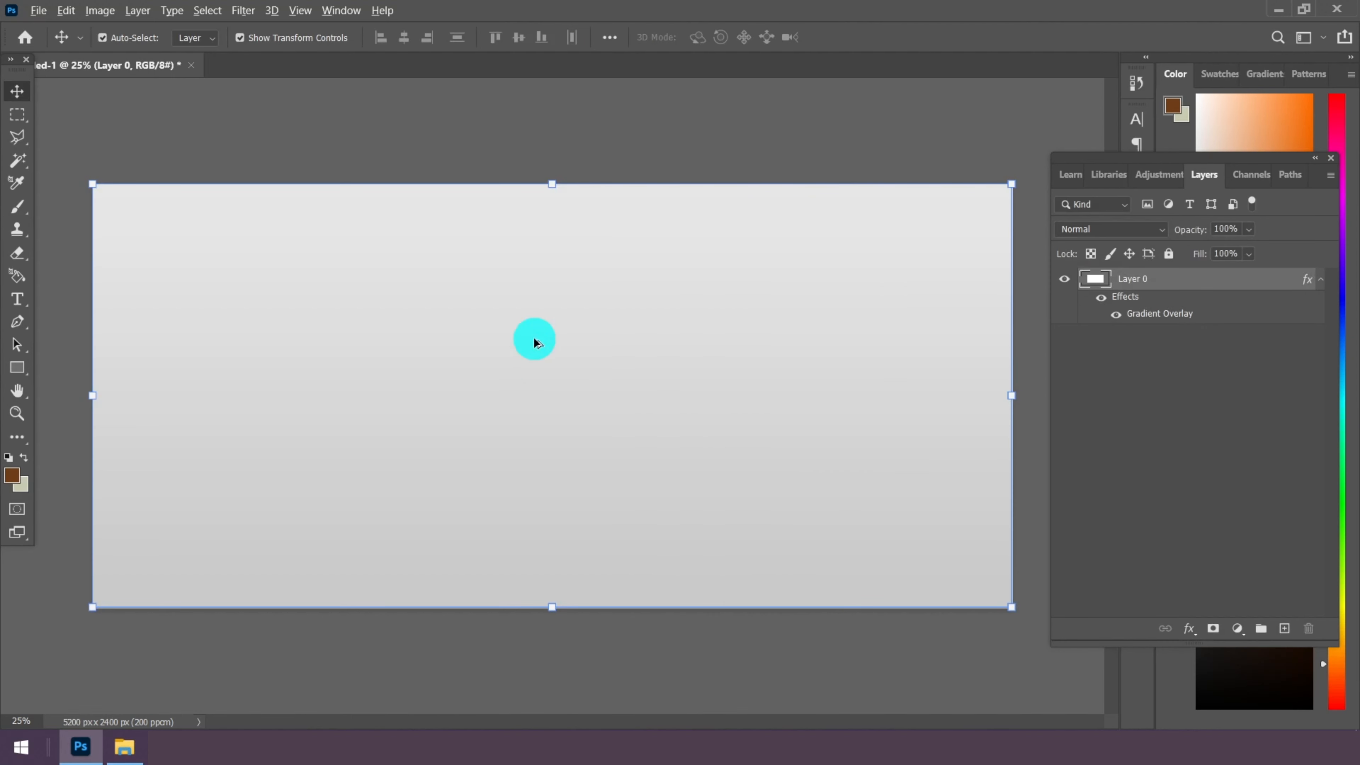
pyautogui.scroll(4, 588, 323)
pyautogui.scroll(-4, 595, 321)
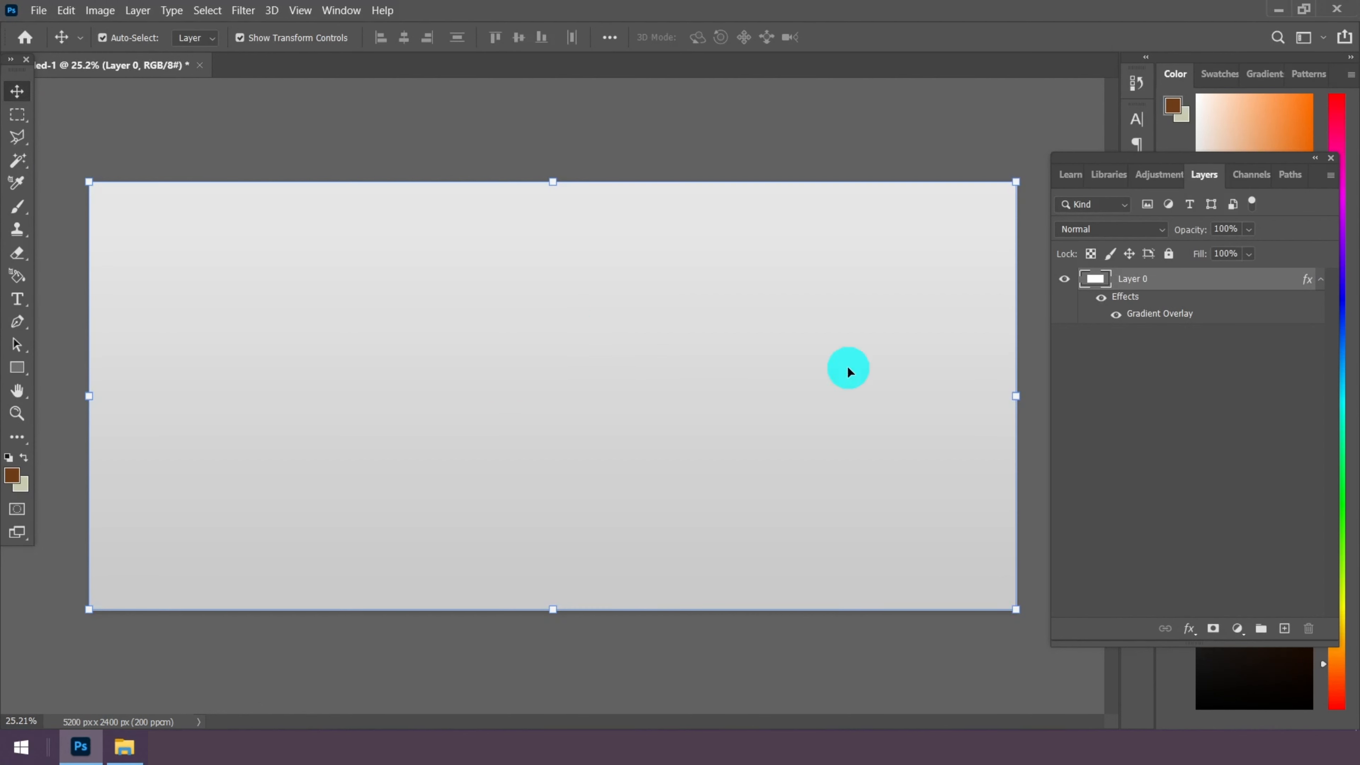
# Create a layer group named BG and move Layer 0 into it, collapsing the layer's effects and the group
pyautogui.click(1321, 279)
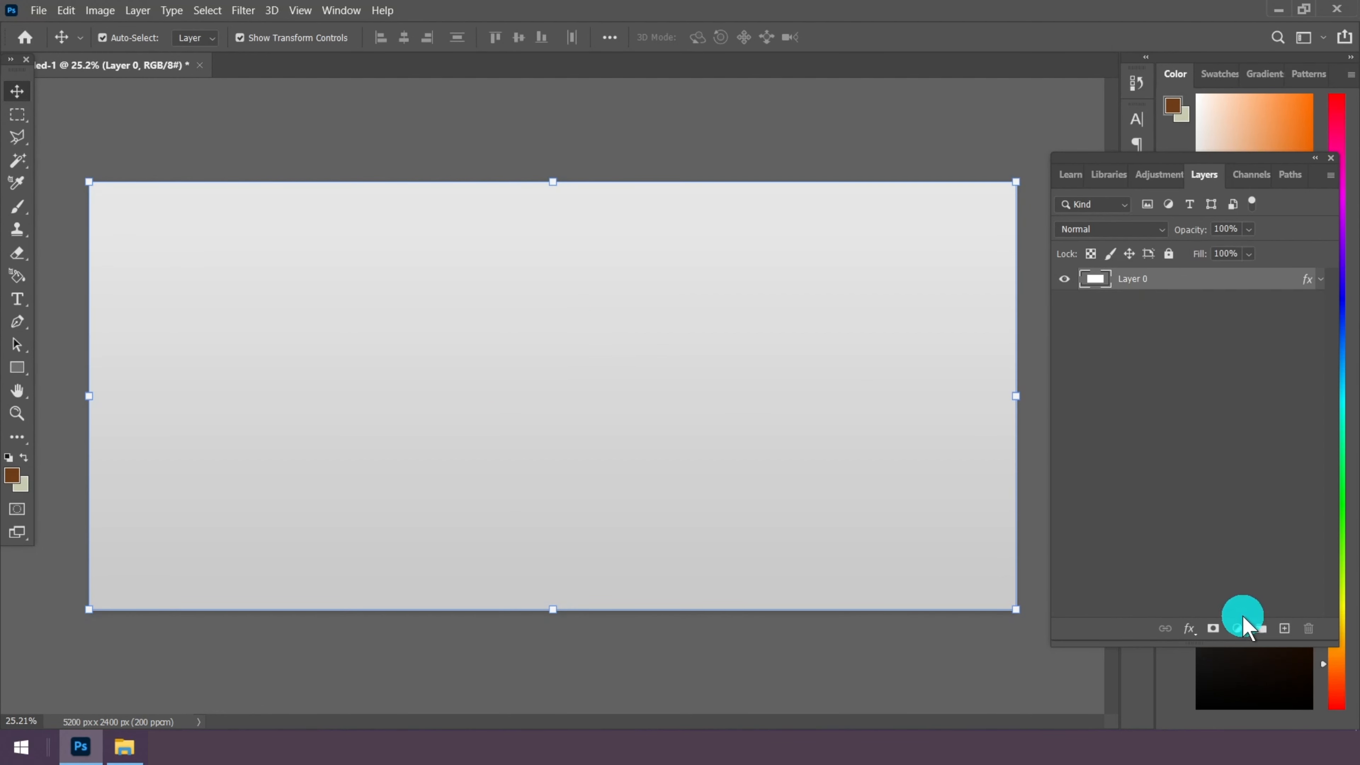
pyautogui.click(1260, 630)
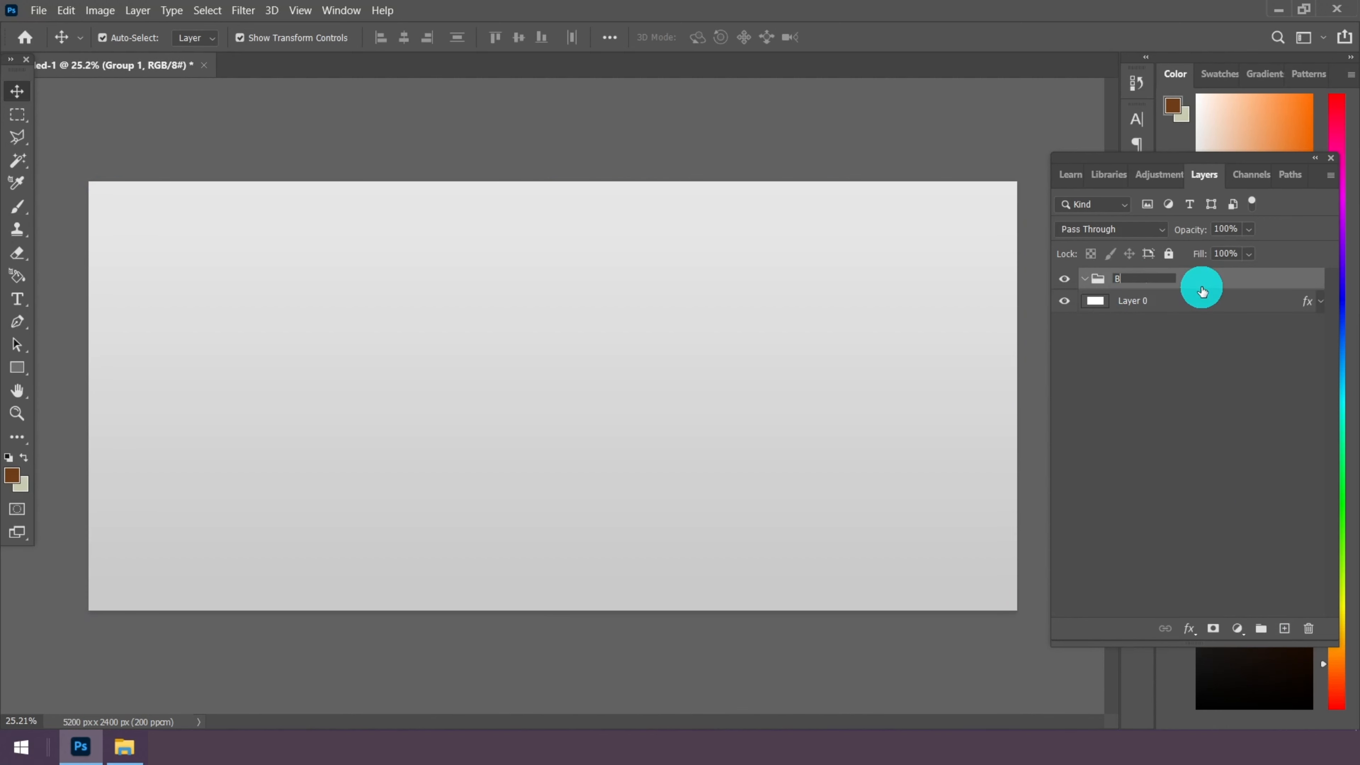
pyautogui.click(1135, 312)
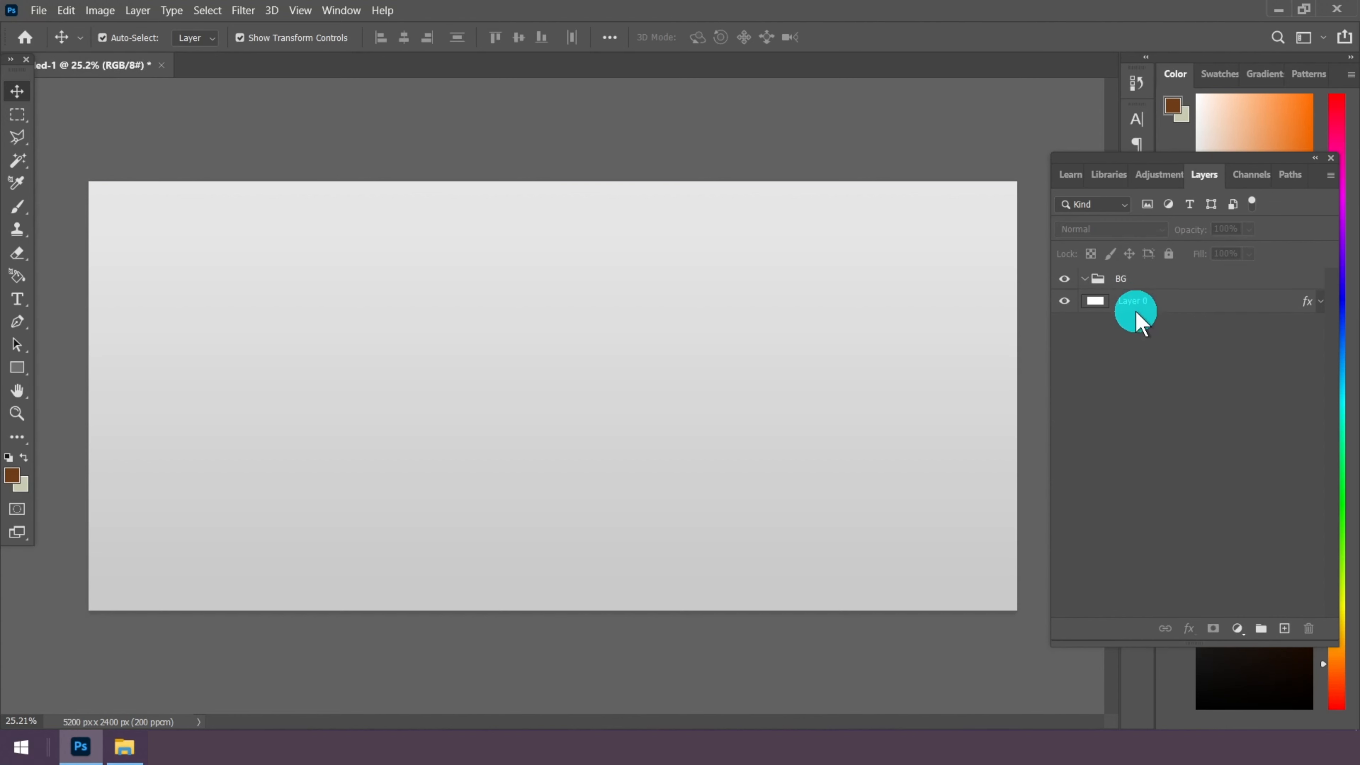
pyautogui.moveTo(1147, 303); pyautogui.dragTo(1143, 284)
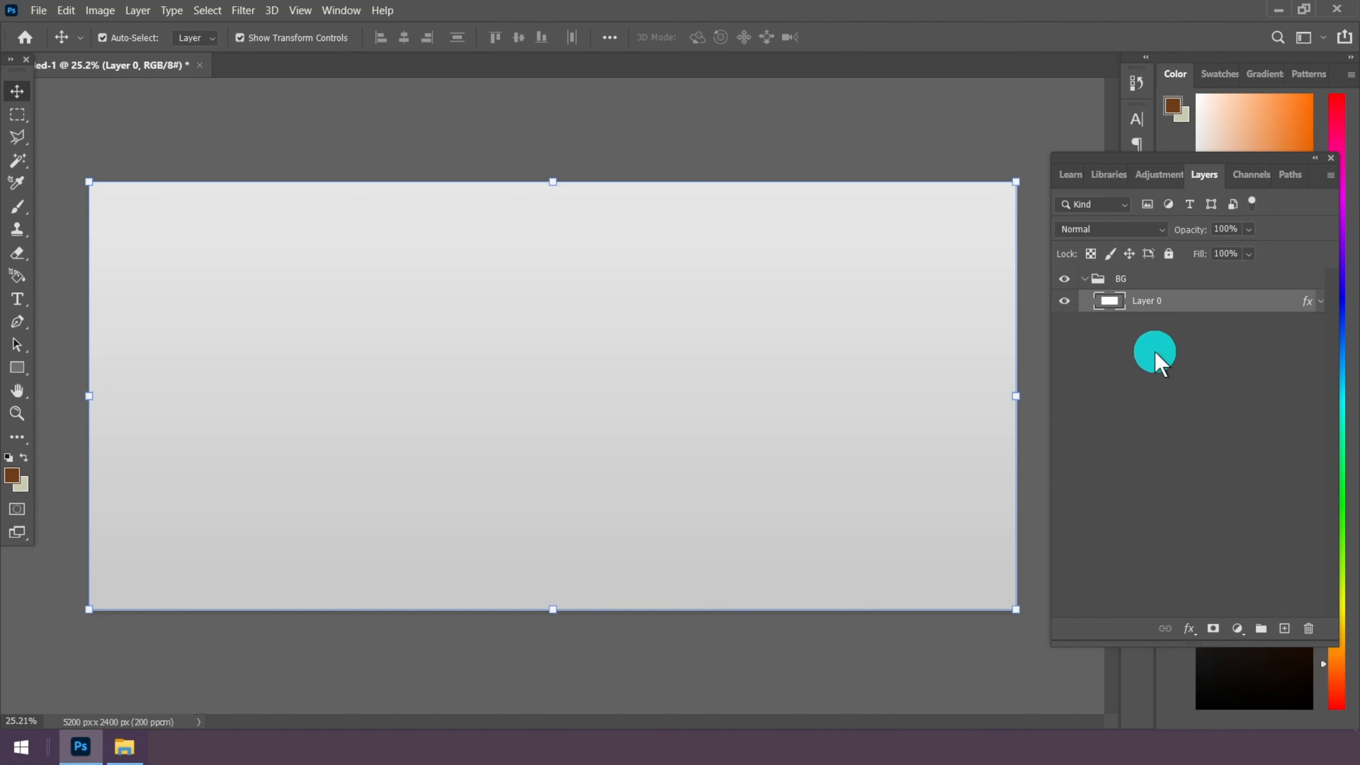
pyautogui.click(1084, 286)
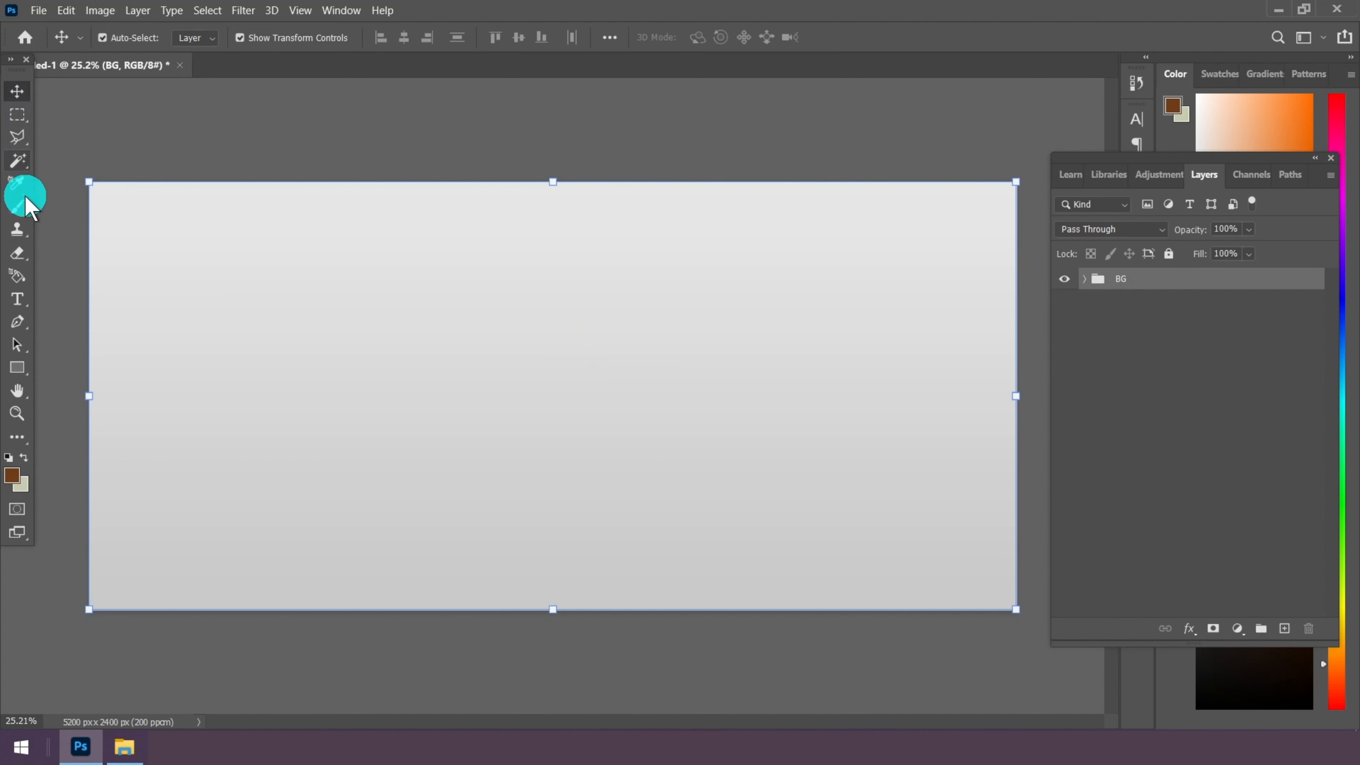
# Set up the Type tool with the Eras Bold ITC font at a size of 72 pt
pyautogui.moveTo(18, 304); pyautogui.dragTo(101, 300)
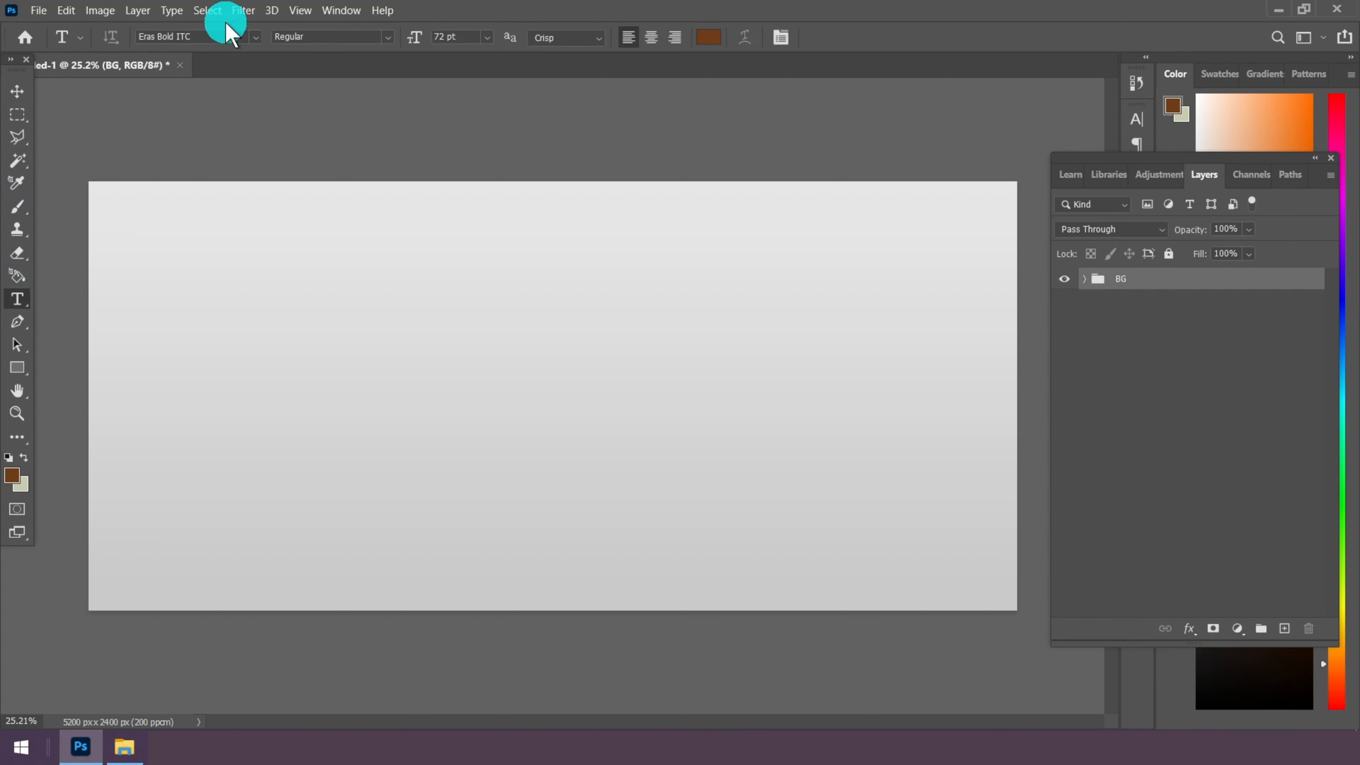
pyautogui.click(254, 42)
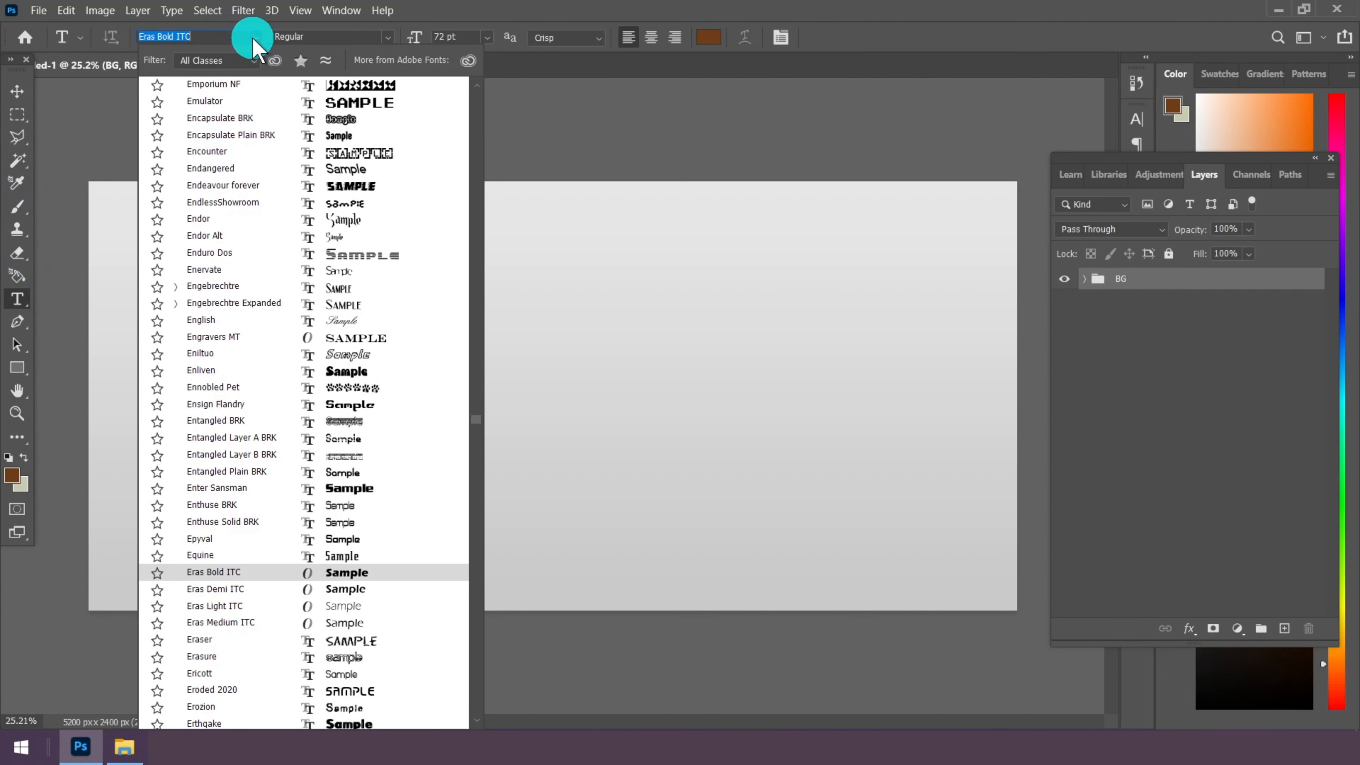
pyautogui.write('er')
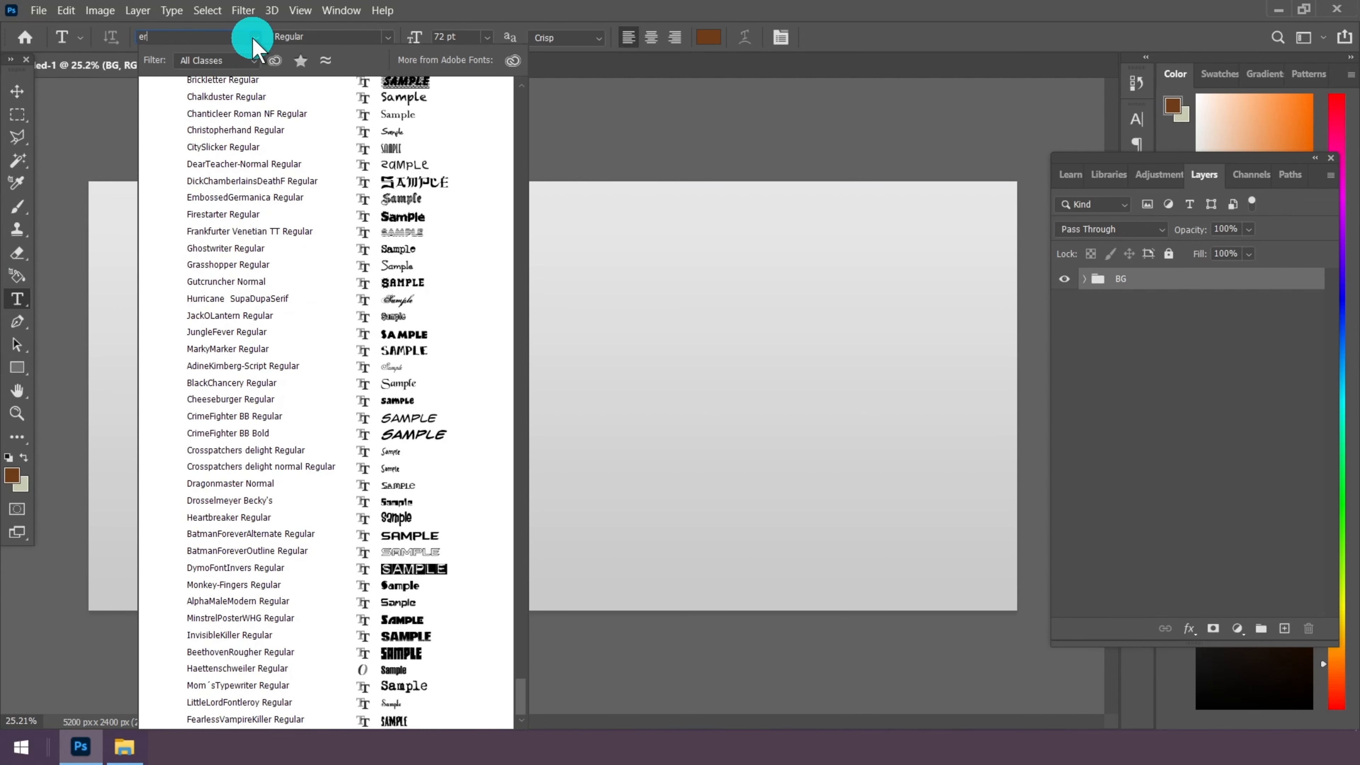
pyautogui.write('as b')
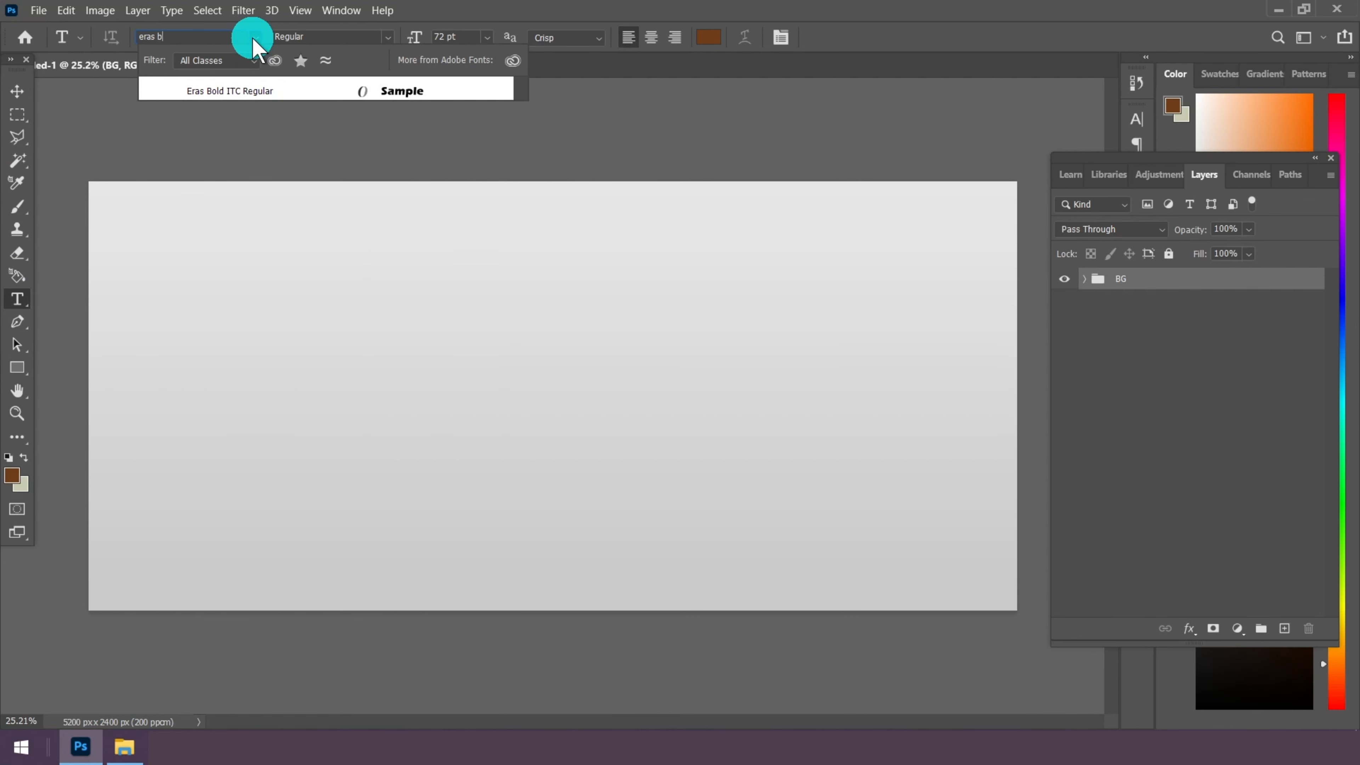
pyautogui.click(219, 92)
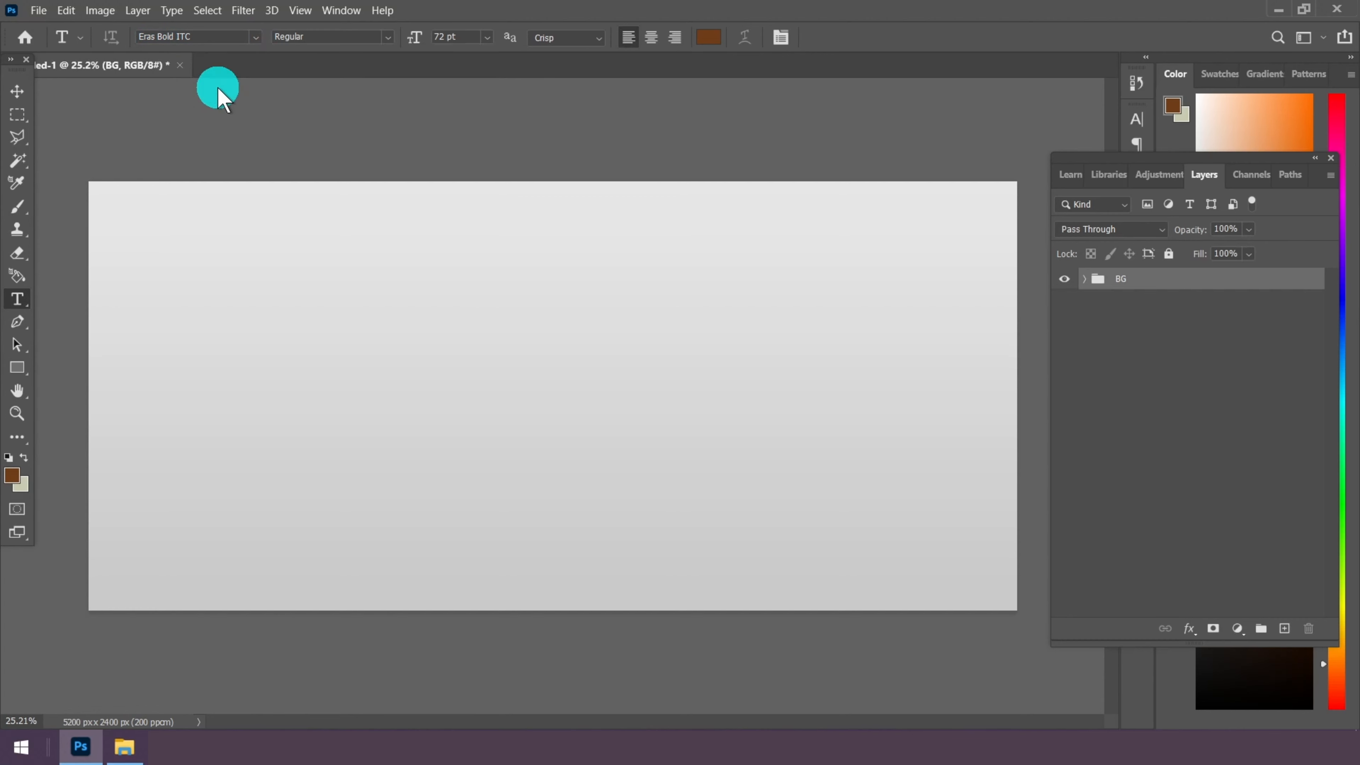
pyautogui.click(482, 37)
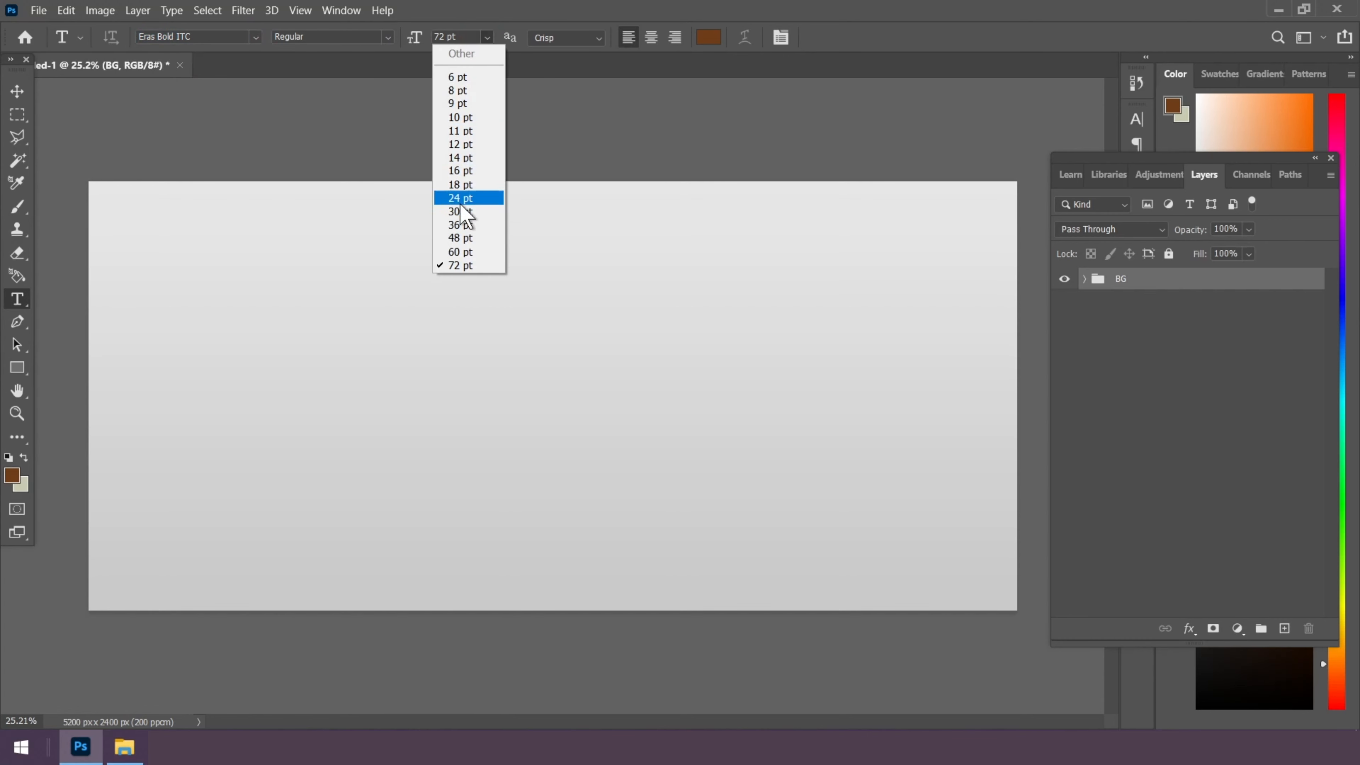
pyautogui.click(459, 265)
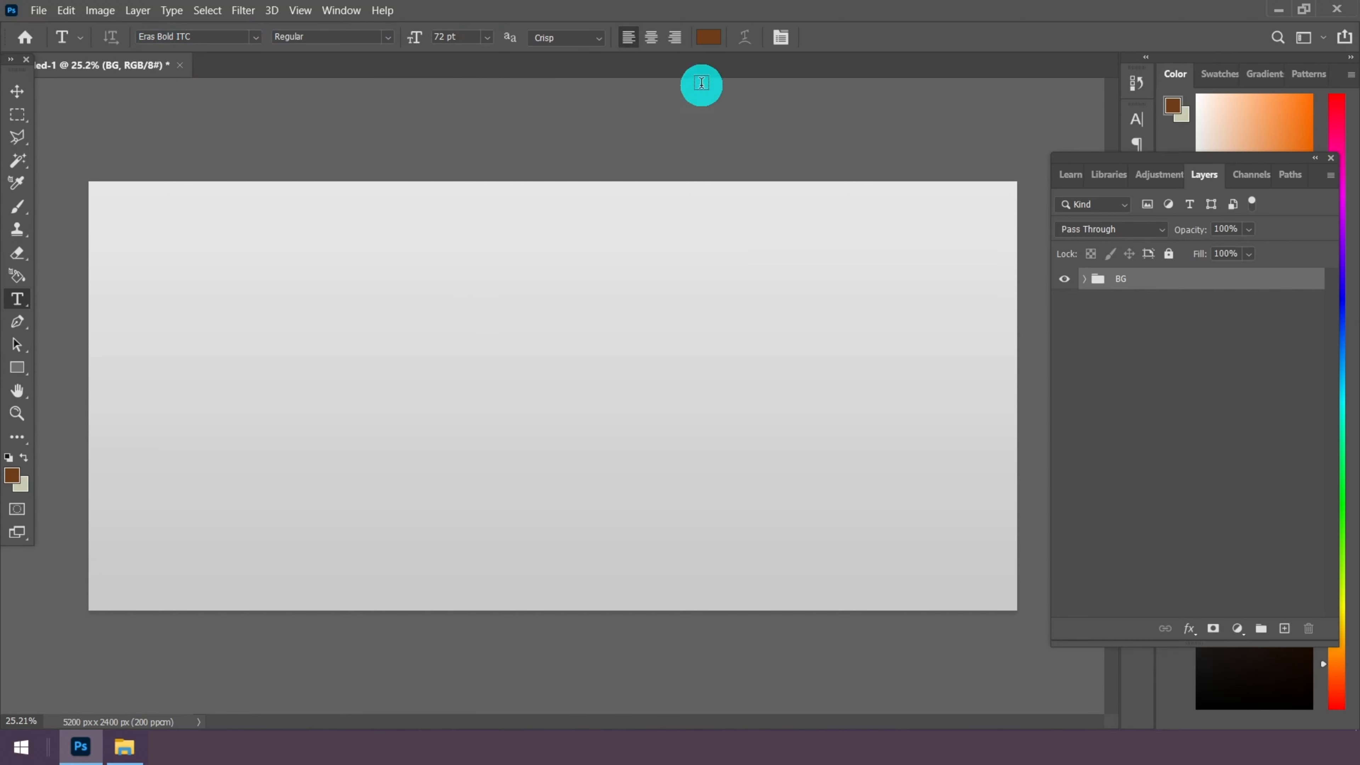
# Set the text color to black, 000000
pyautogui.click(708, 37)
pyautogui.click(564, 475)
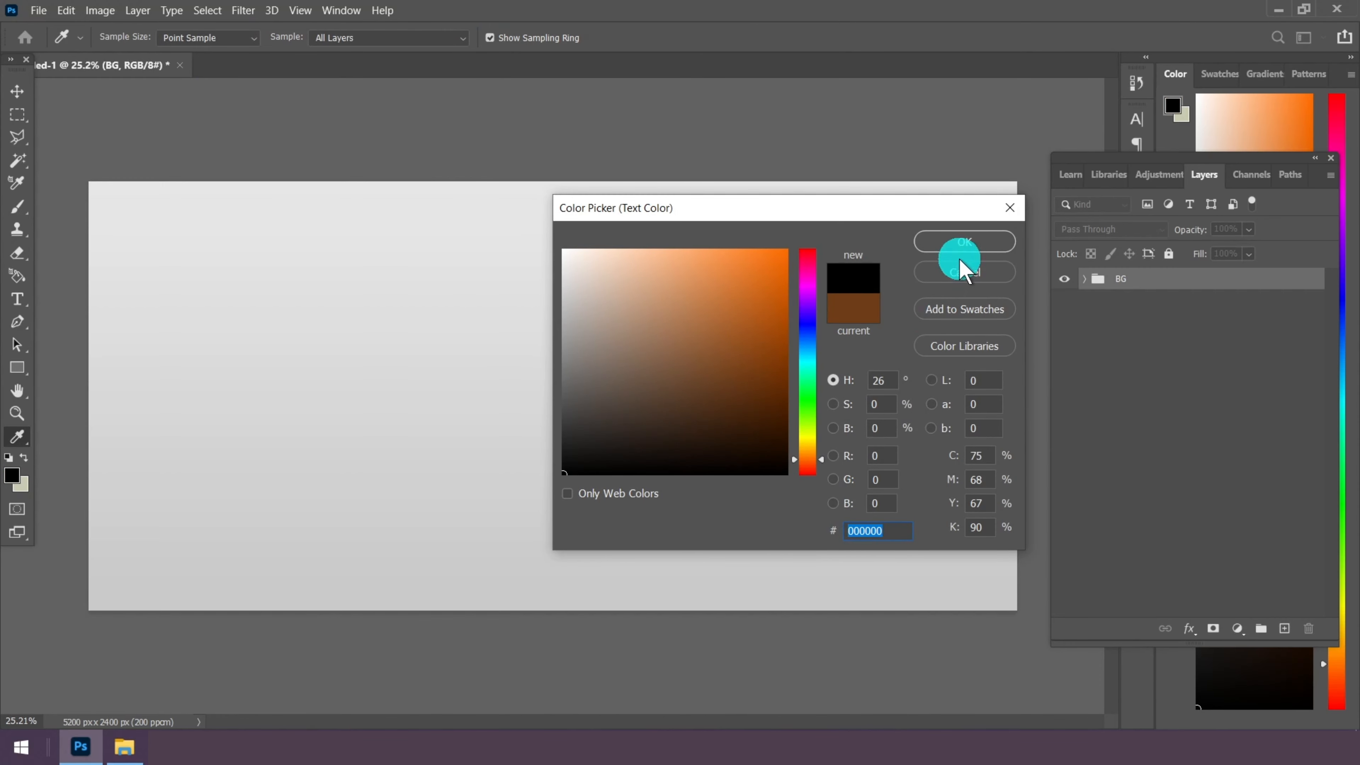
pyautogui.click(964, 242)
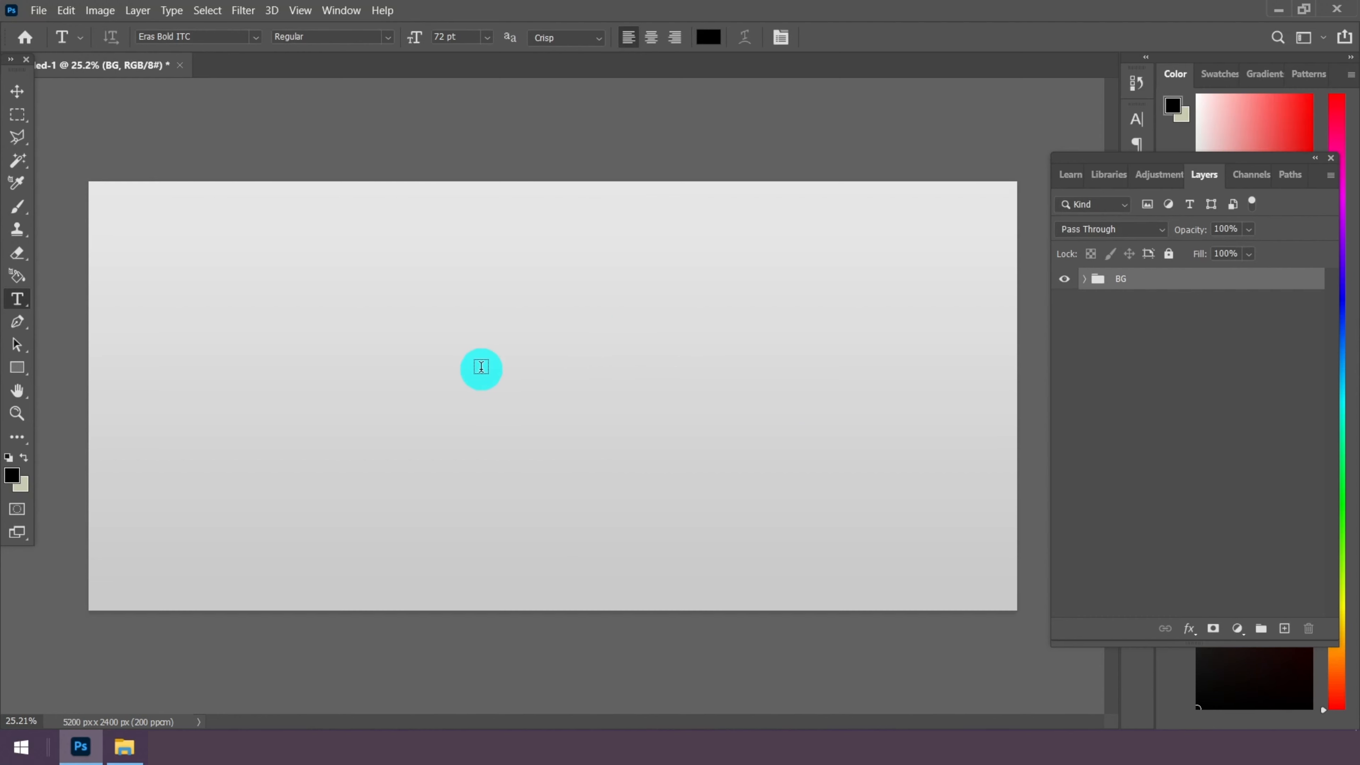
# Add a text layer reading BLACK near the middle of the canvas
pyautogui.click(427, 375)
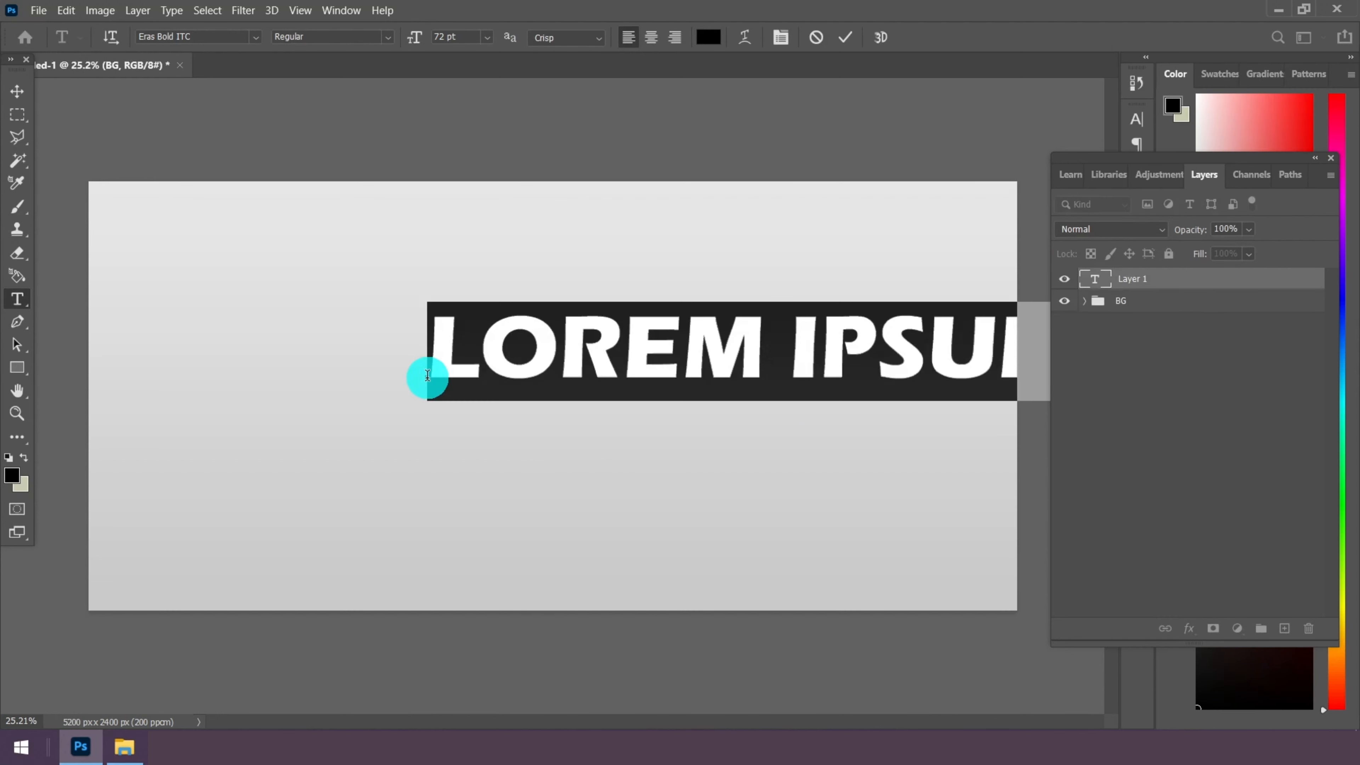
pyautogui.write('BLACK')
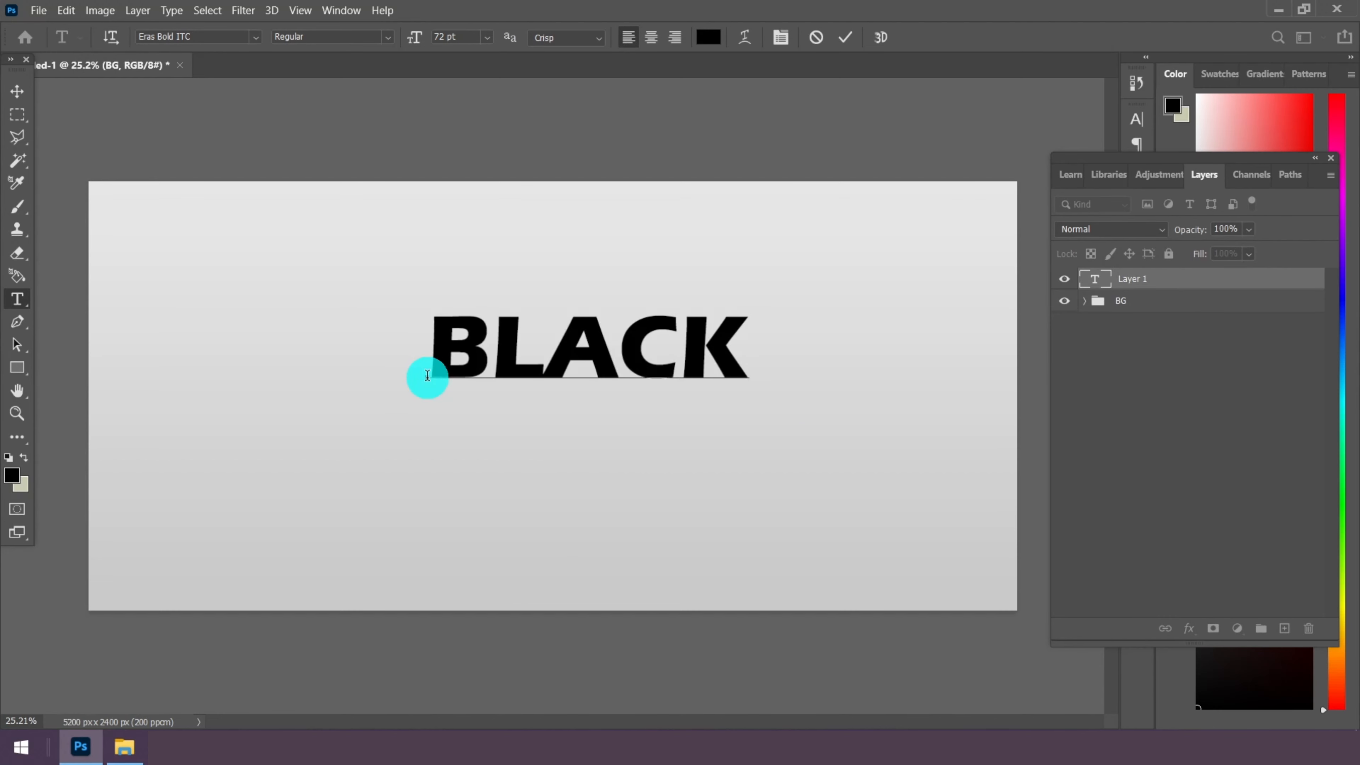
pyautogui.click(17, 92)
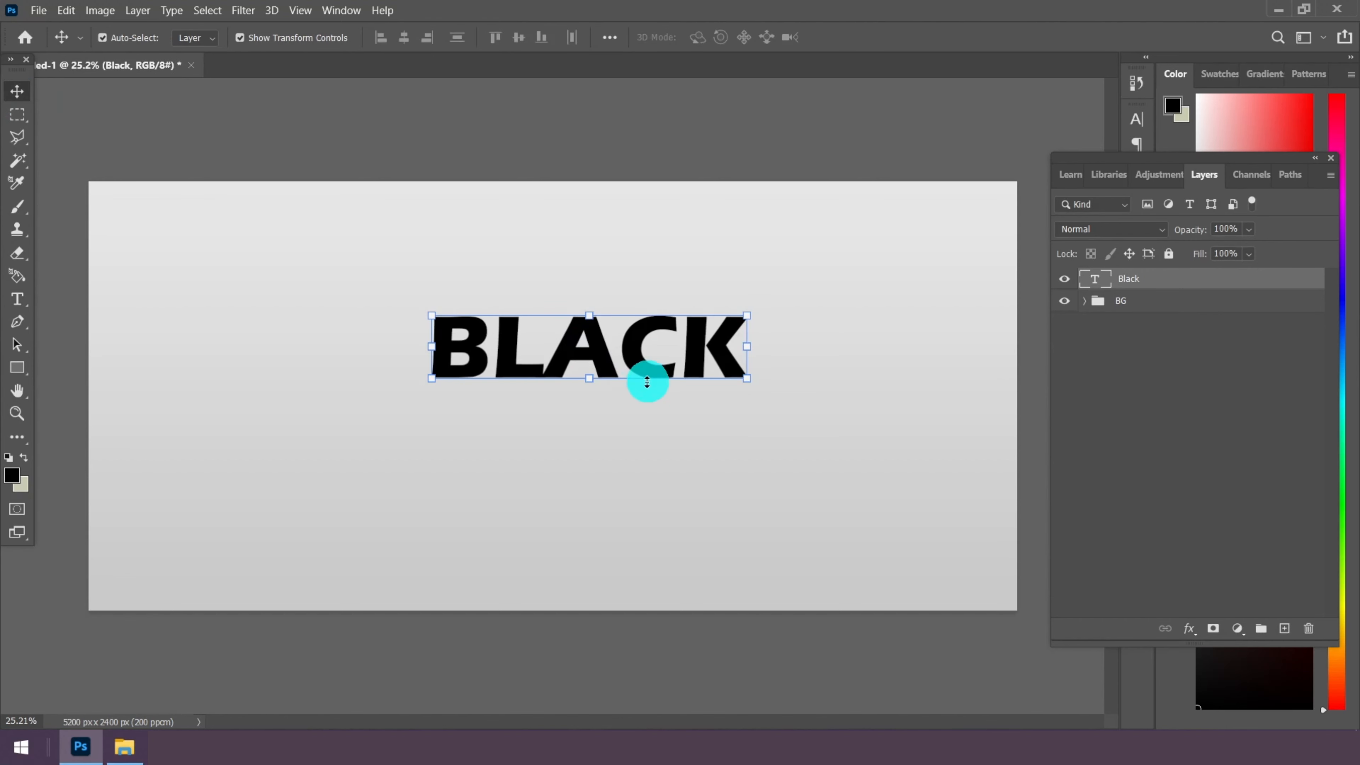
# Scale the BLACK text proportionally to about 170% and reposition it near the center of the canvas
pyautogui.moveTo(658, 364); pyautogui.dragTo(645, 399)
pyautogui.hotkey('ctrl', 't')
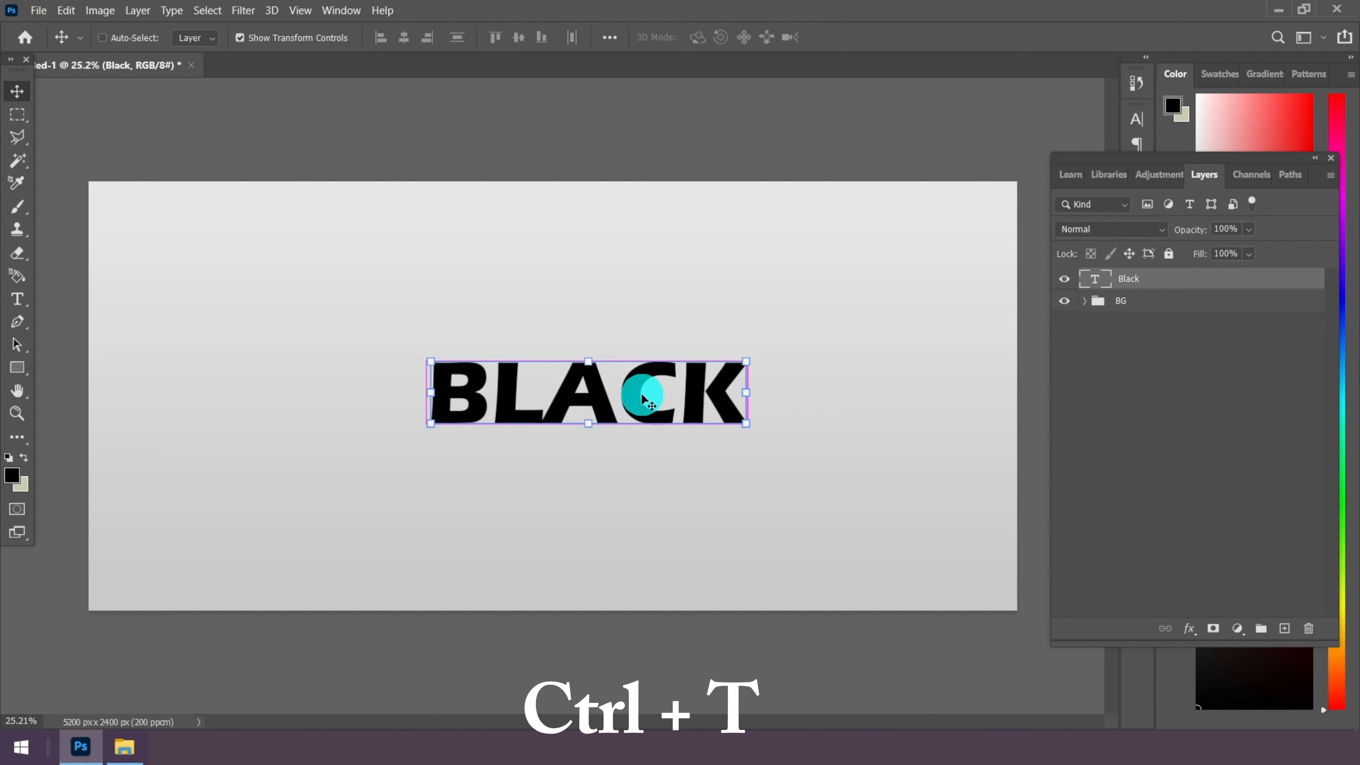
pyautogui.hotkey('ctrl', 't')
pyautogui.scroll(-2, 641, 393)
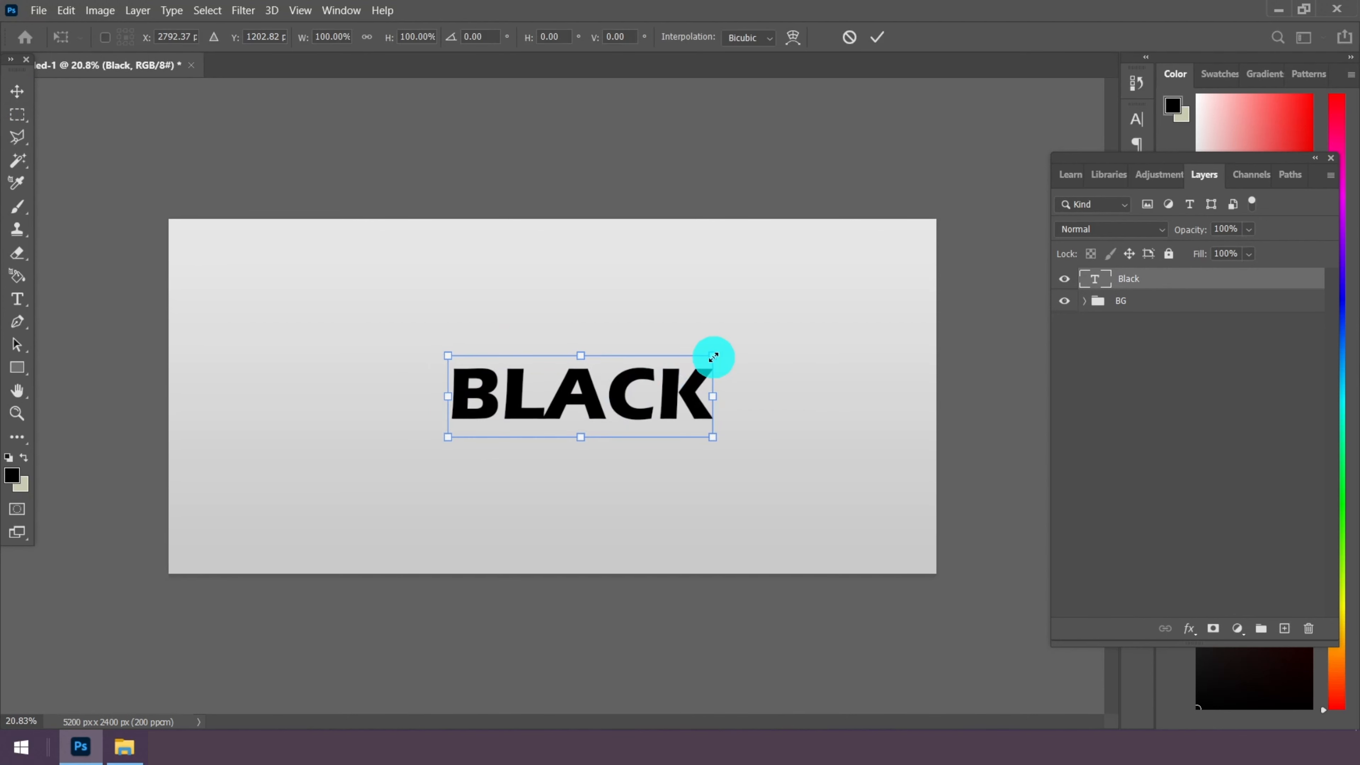
pyautogui.moveTo(713, 357); pyautogui.dragTo(794, 313)
pyautogui.moveTo(447, 329); pyautogui.dragTo(346, 299)
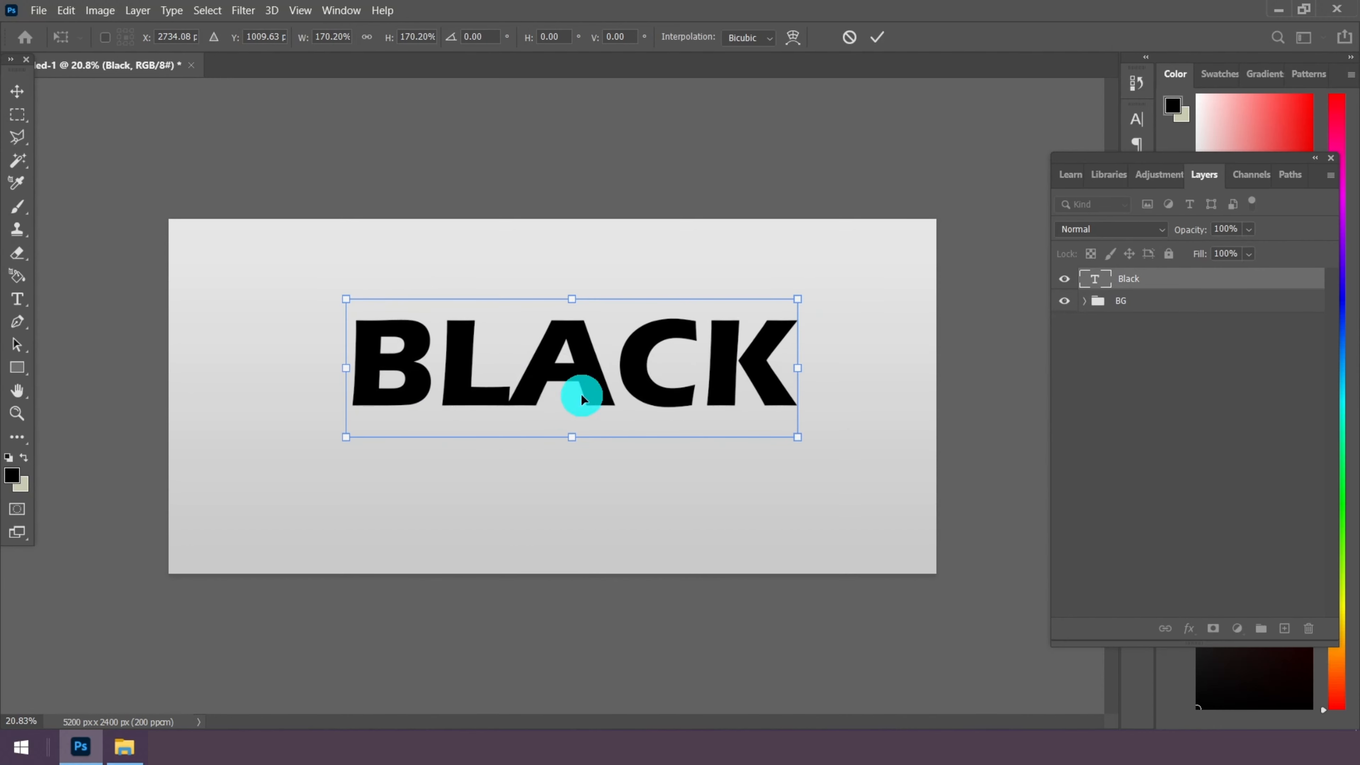
pyautogui.moveTo(582, 399); pyautogui.dragTo(597, 423)
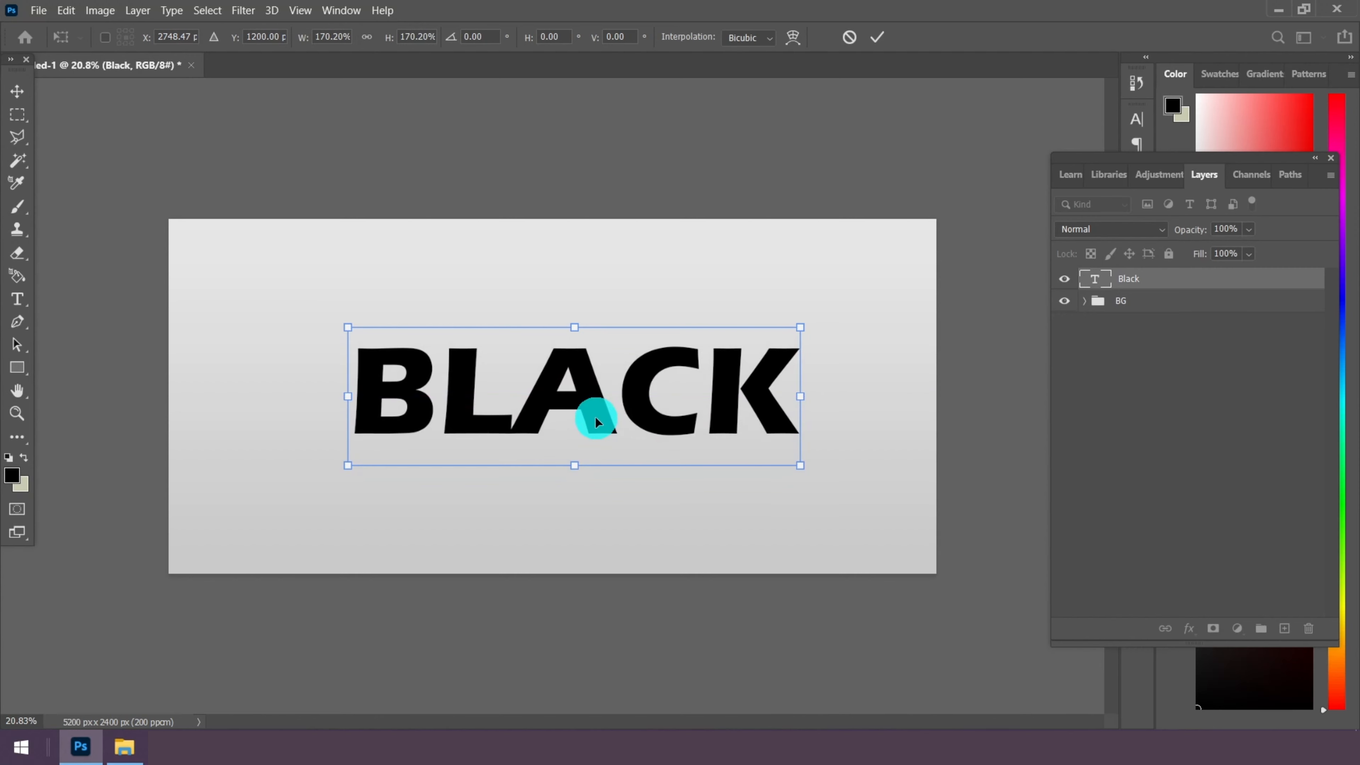
pyautogui.click(876, 37)
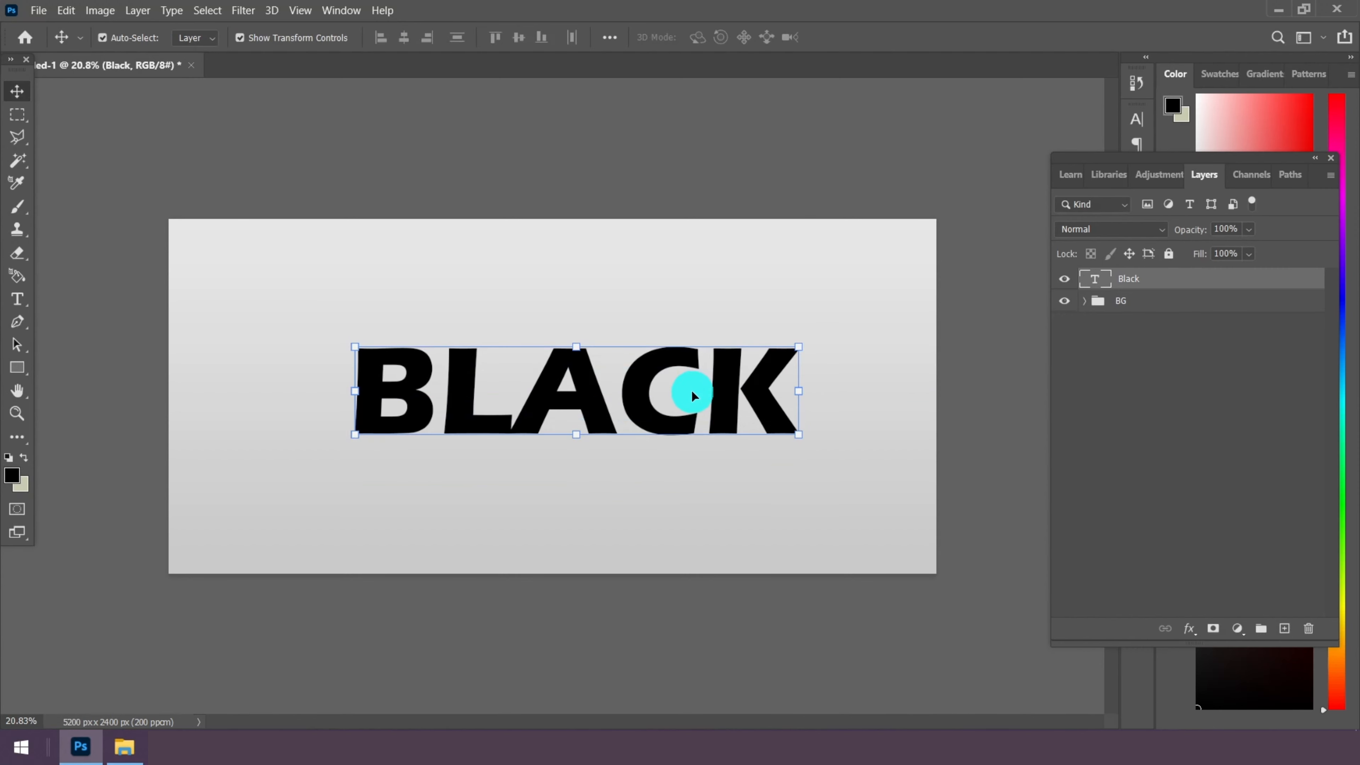
# Convert the Black text layer to a smart object and lower its fill to 0%
pyautogui.rightClick(1171, 280)
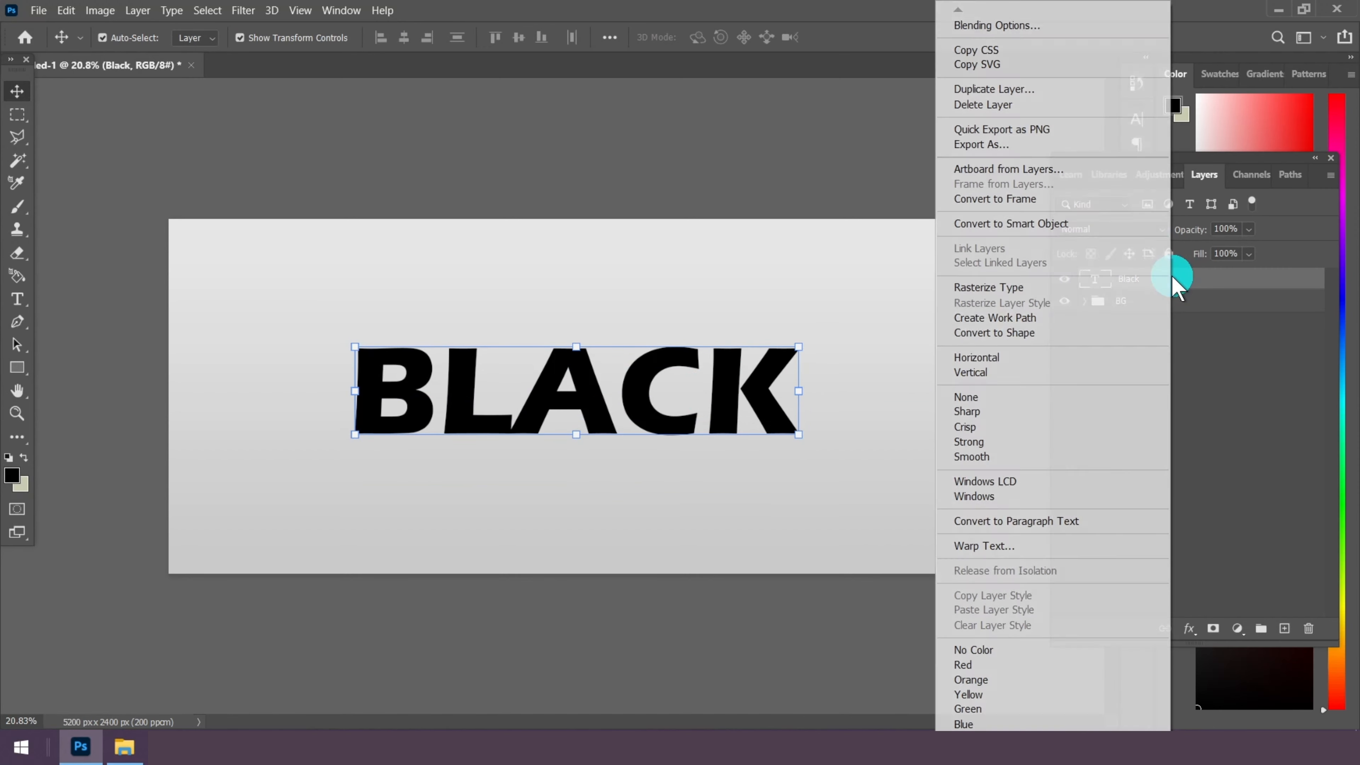
pyautogui.click(1052, 225)
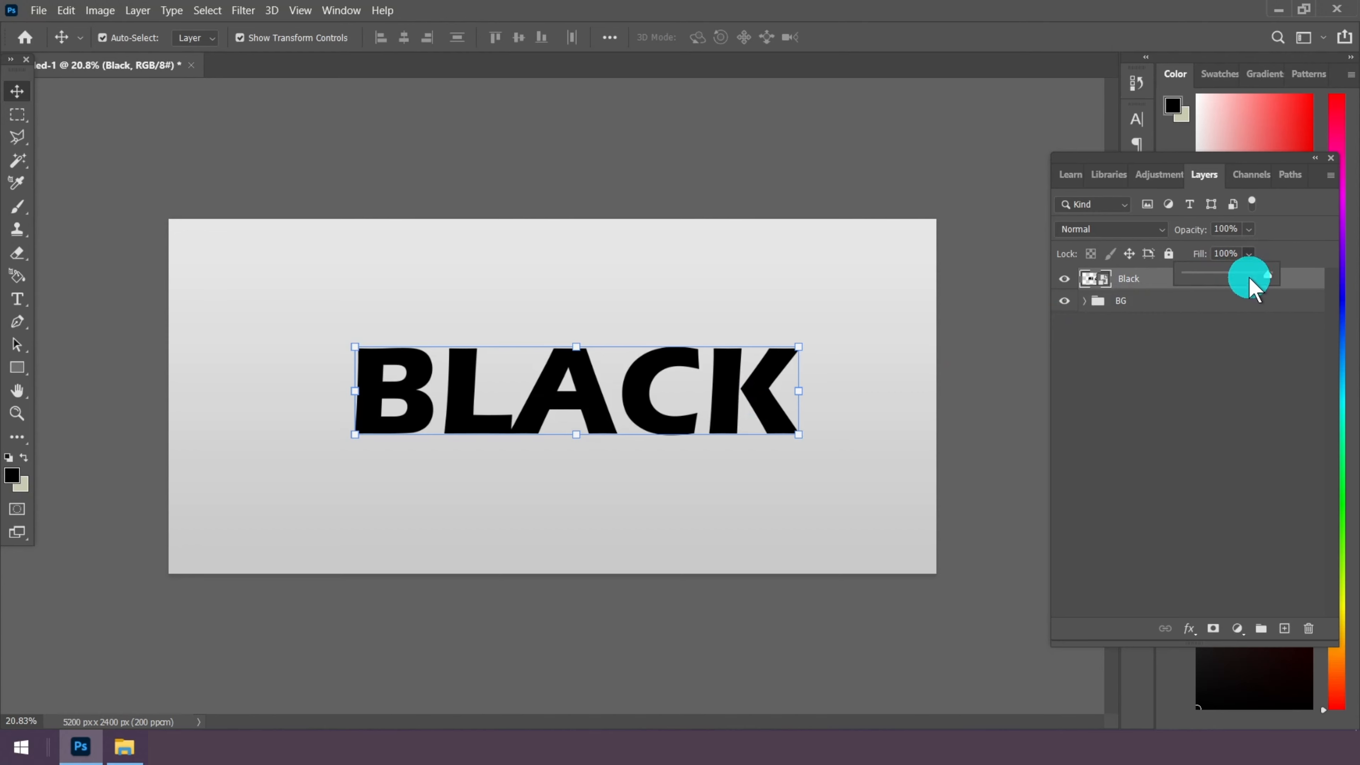
pyautogui.moveTo(1241, 276); pyautogui.dragTo(1167, 279)
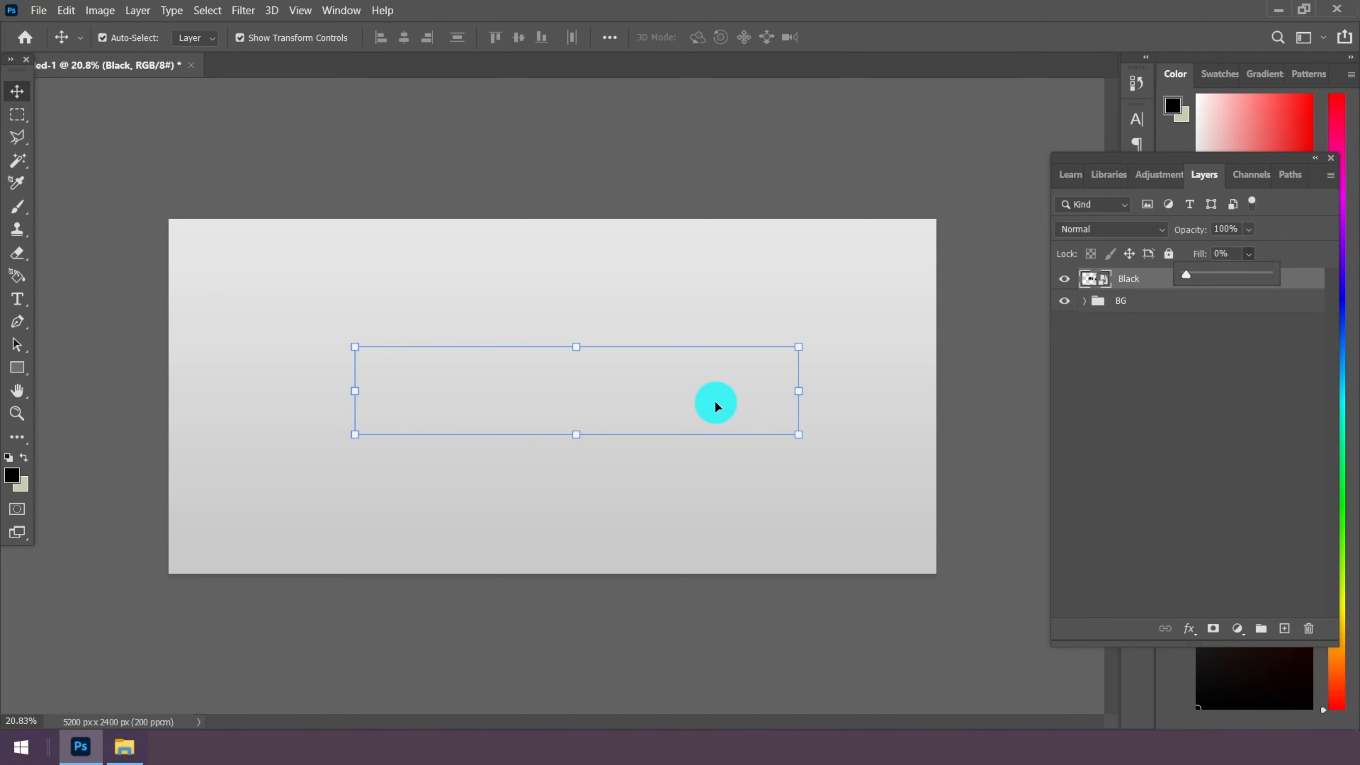
# Duplicate the Black smart object four times, keeping the default names from Black copy to Black copy 4
pyautogui.rightClick(1133, 280)
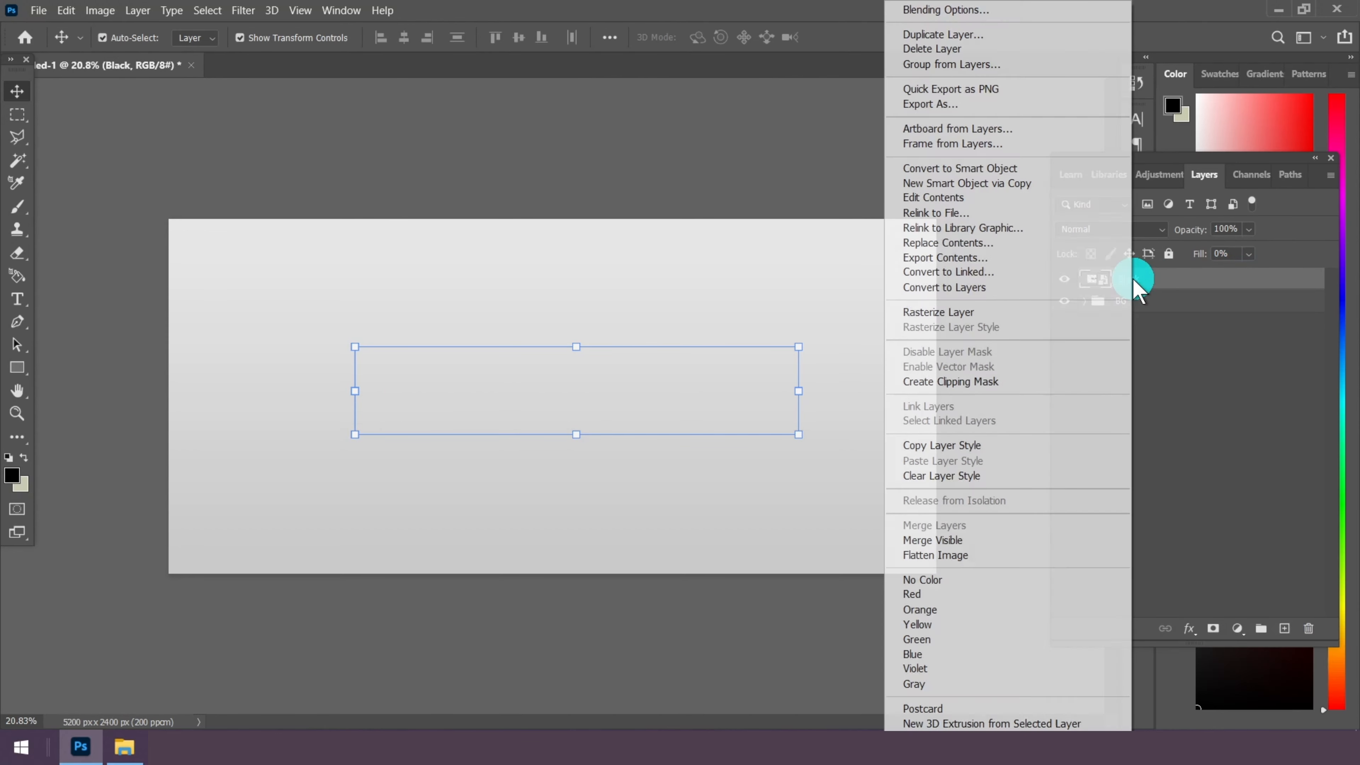
pyautogui.click(1017, 35)
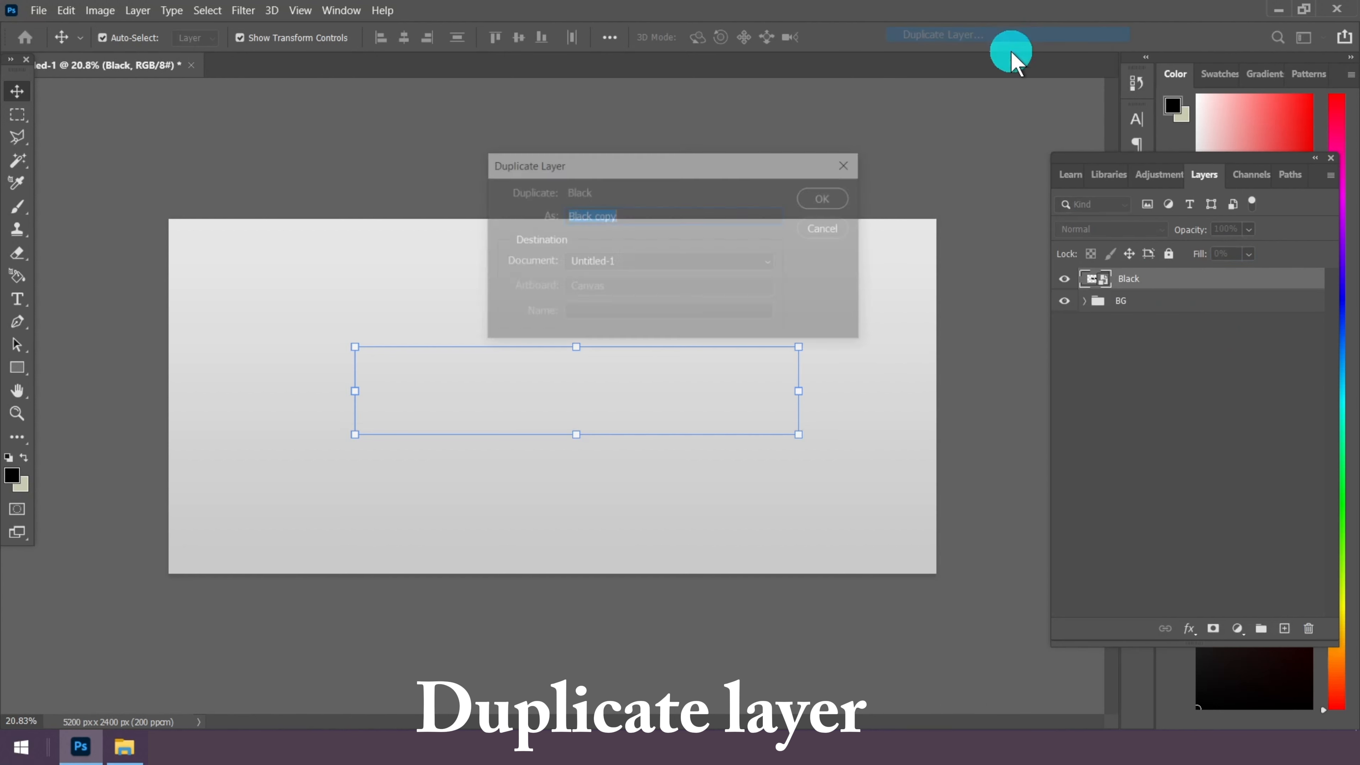
pyautogui.click(822, 200)
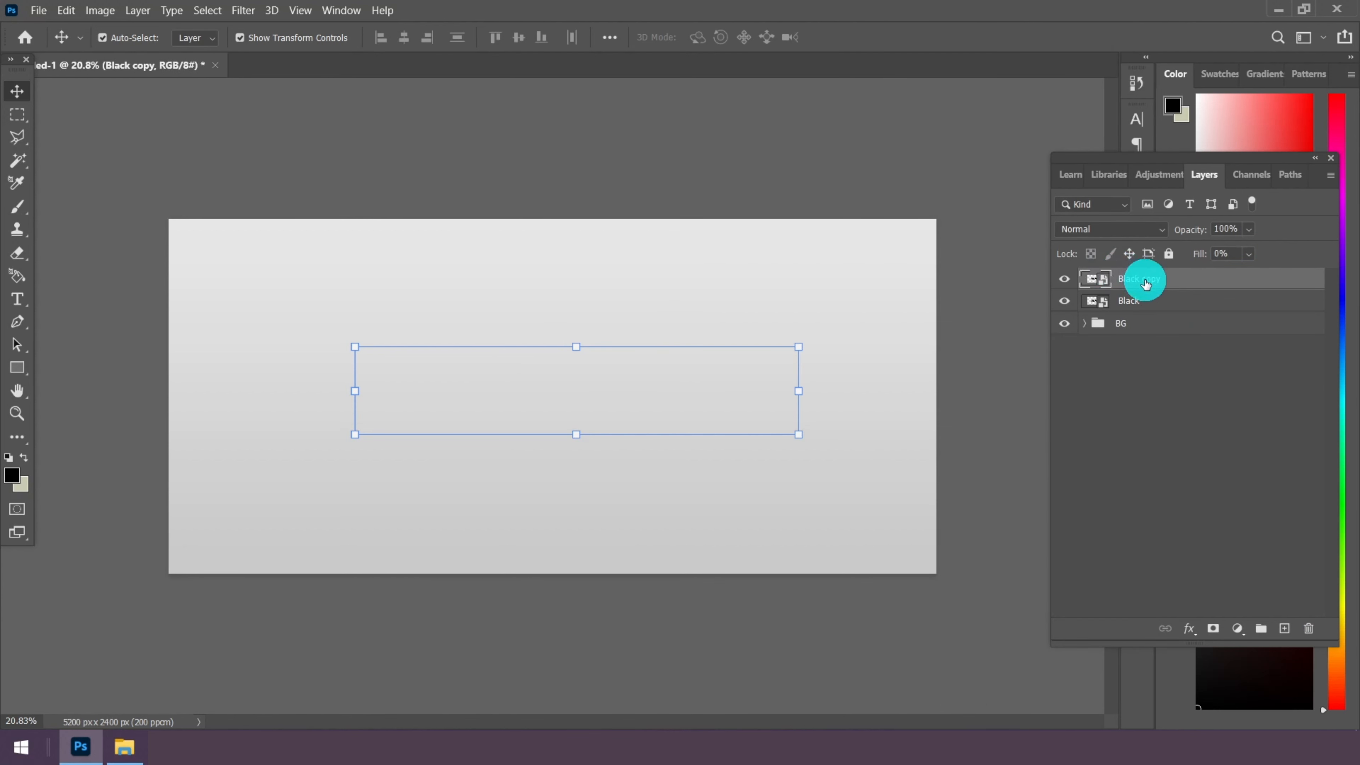
pyautogui.rightClick(1141, 280)
pyautogui.click(990, 35)
pyautogui.click(825, 200)
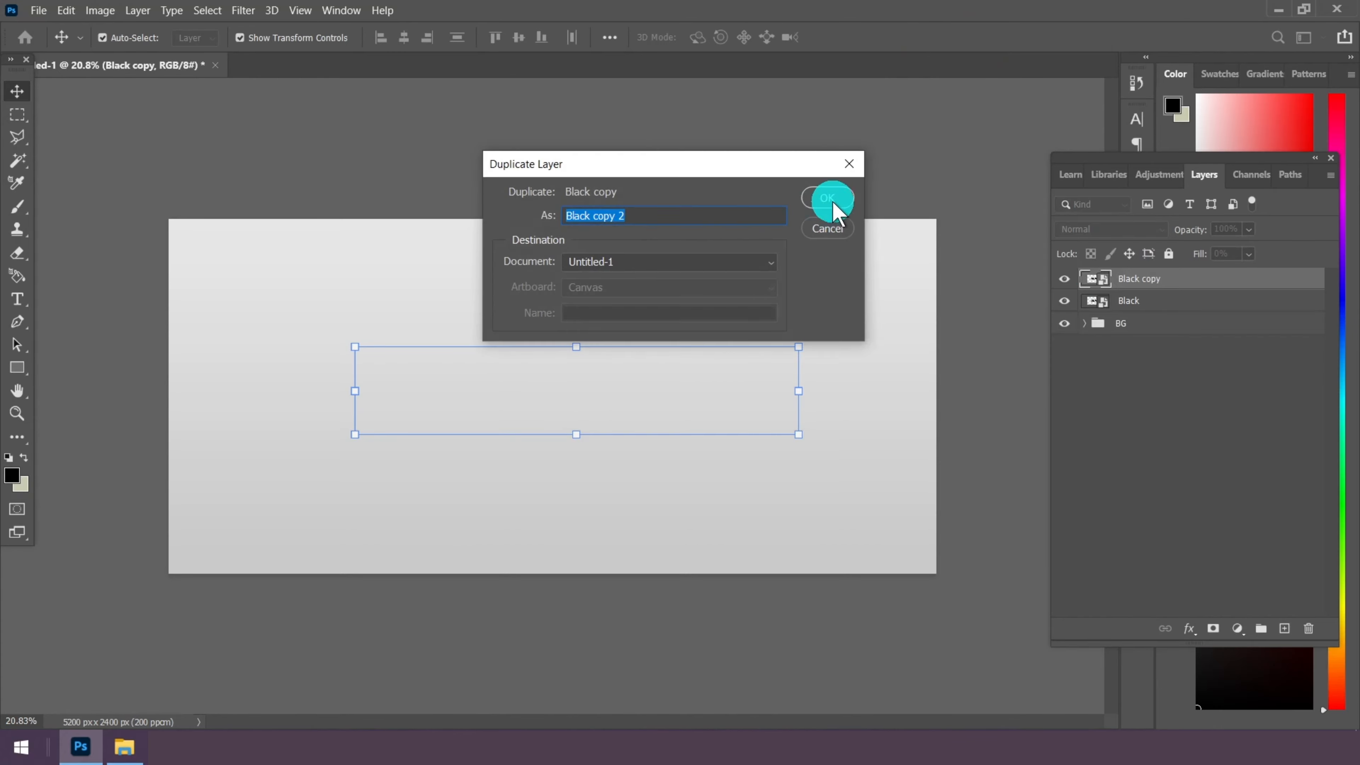
pyautogui.rightClick(1146, 285)
pyautogui.click(996, 34)
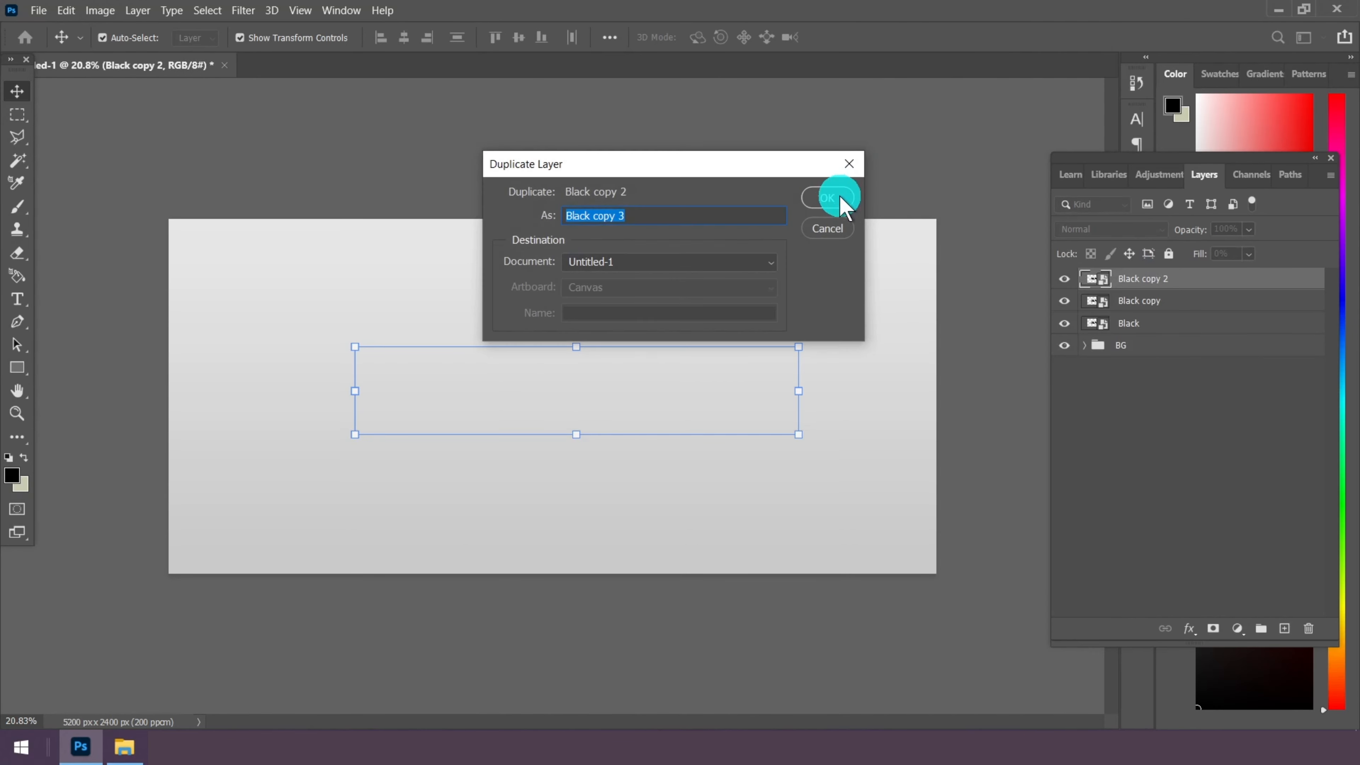
pyautogui.click(834, 200)
pyautogui.rightClick(1142, 281)
pyautogui.click(993, 34)
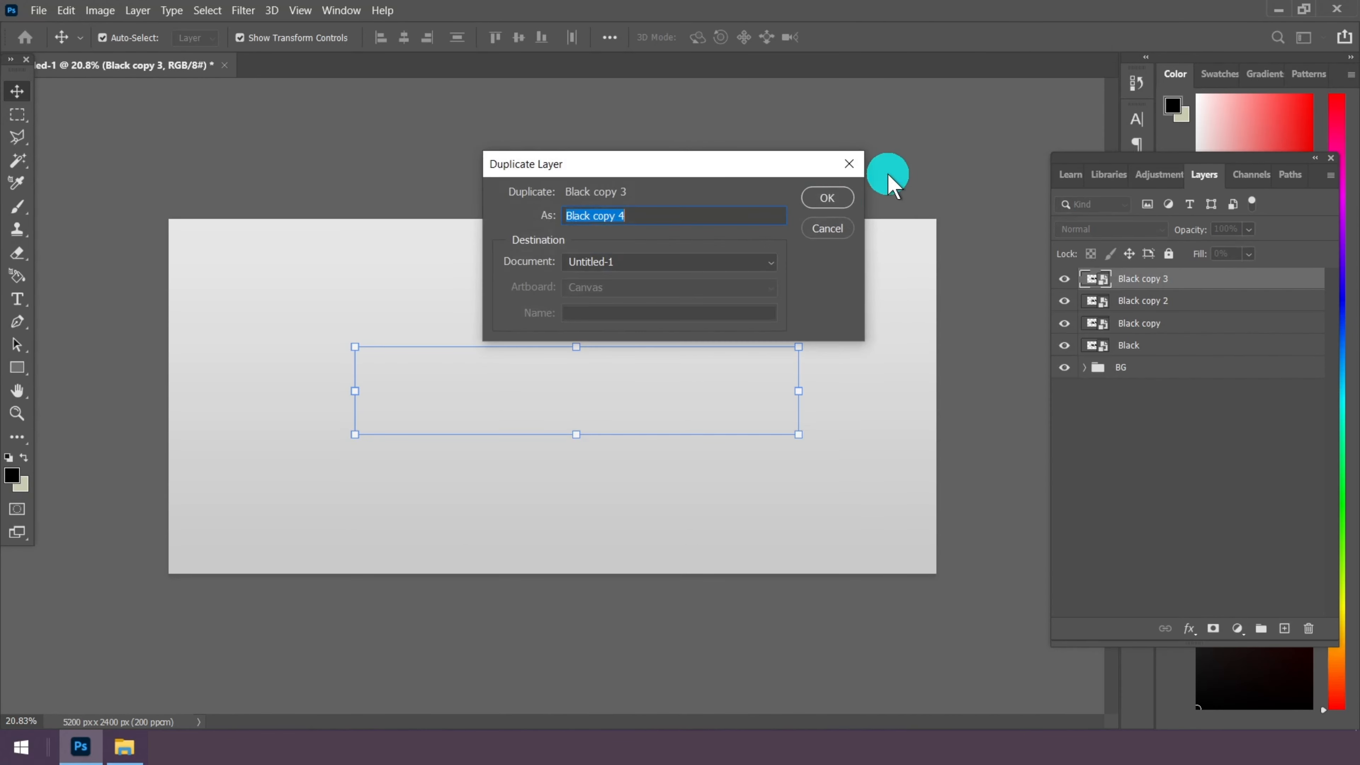
pyautogui.click(827, 199)
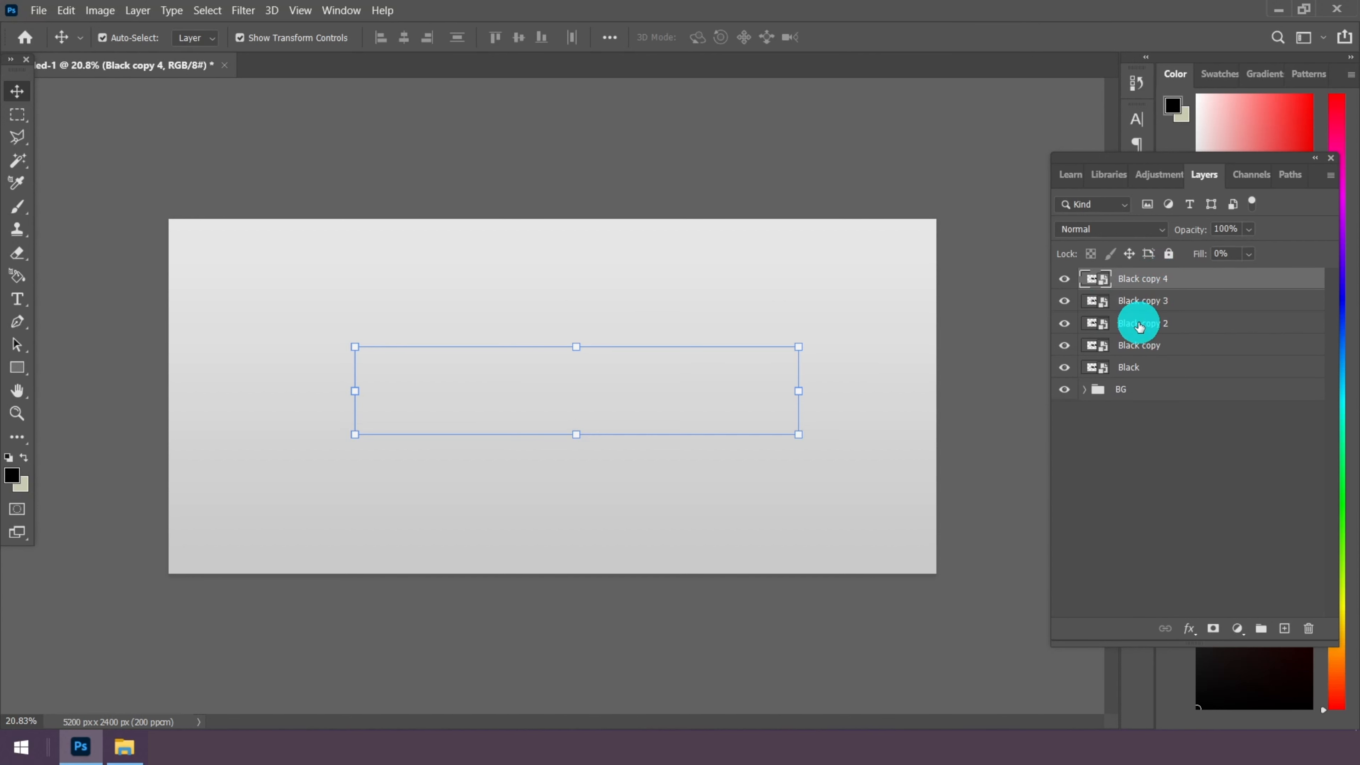
# Add a Drop Shadow effect with Multiply blend mode to the original Black smart object layer
pyautogui.click(1146, 369)
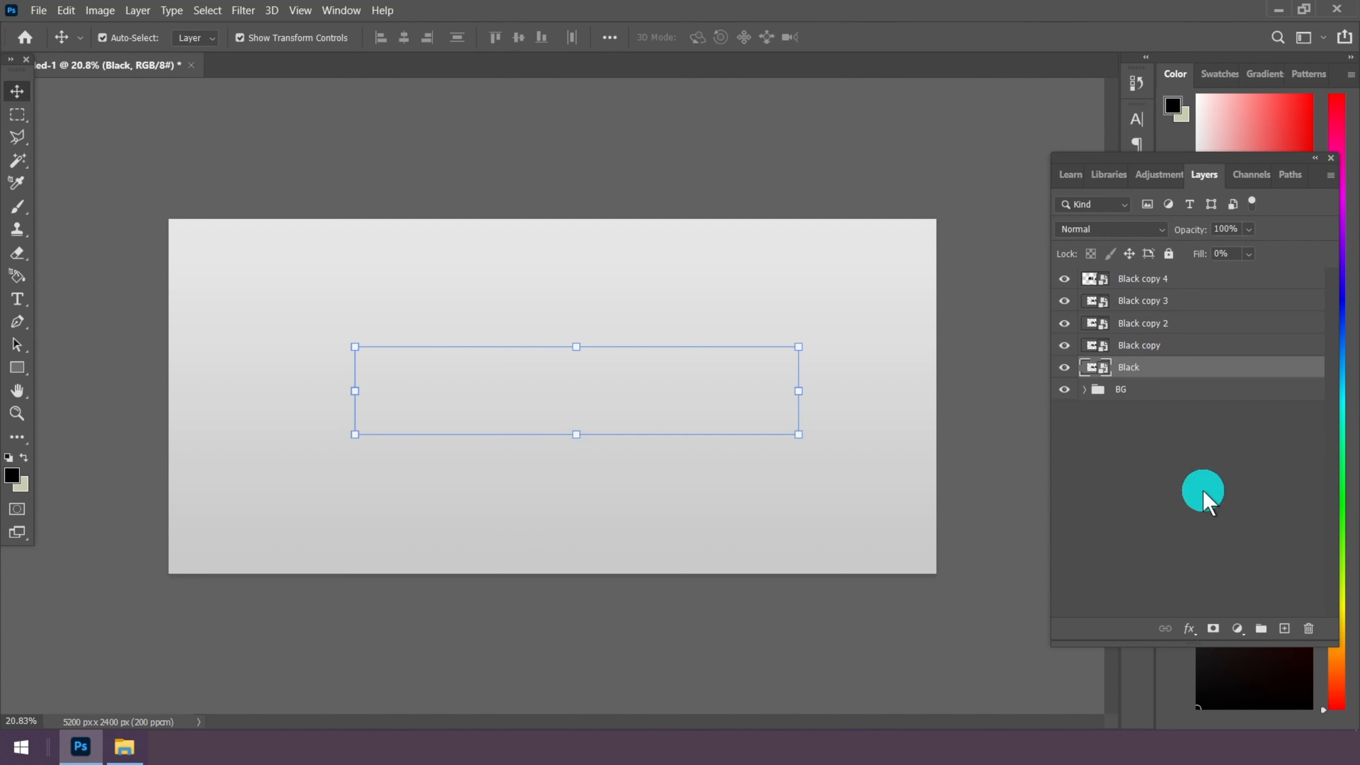
pyautogui.click(1189, 627)
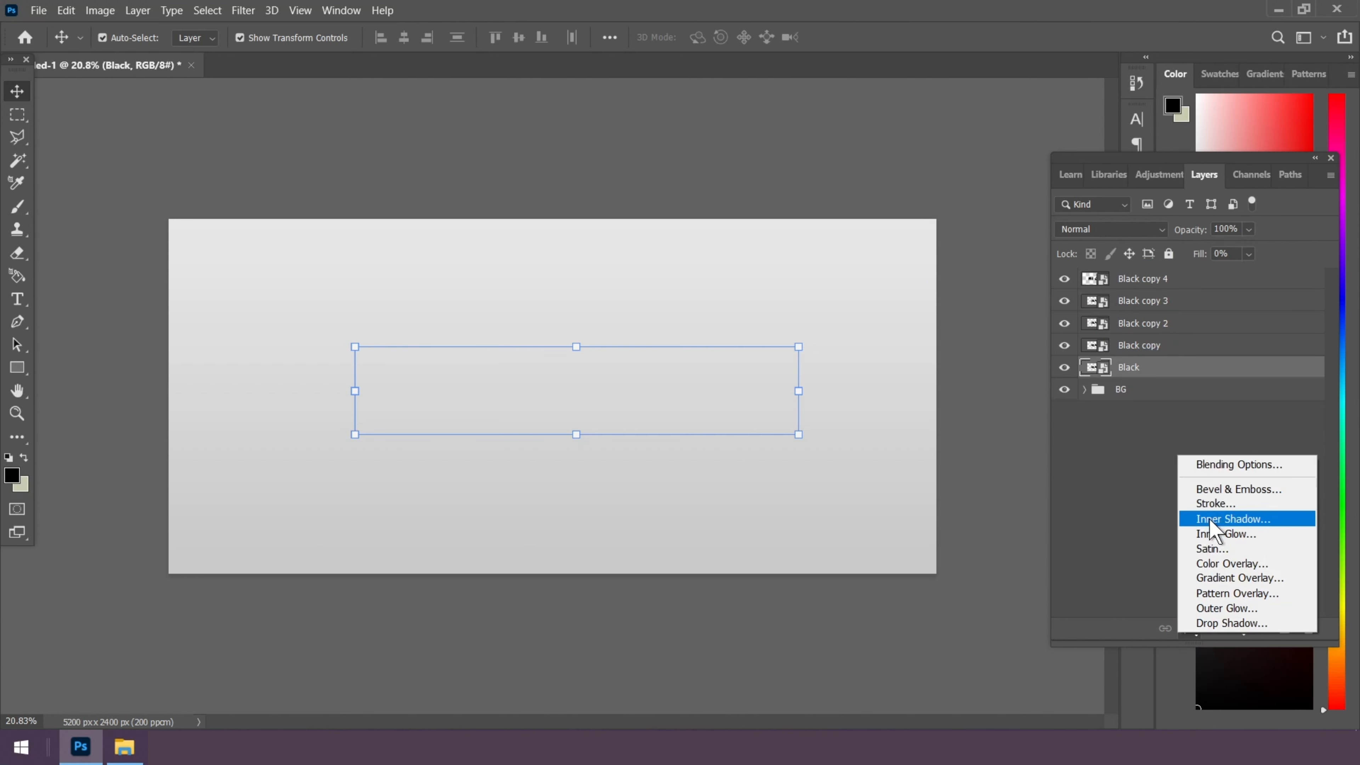
pyautogui.click(1215, 466)
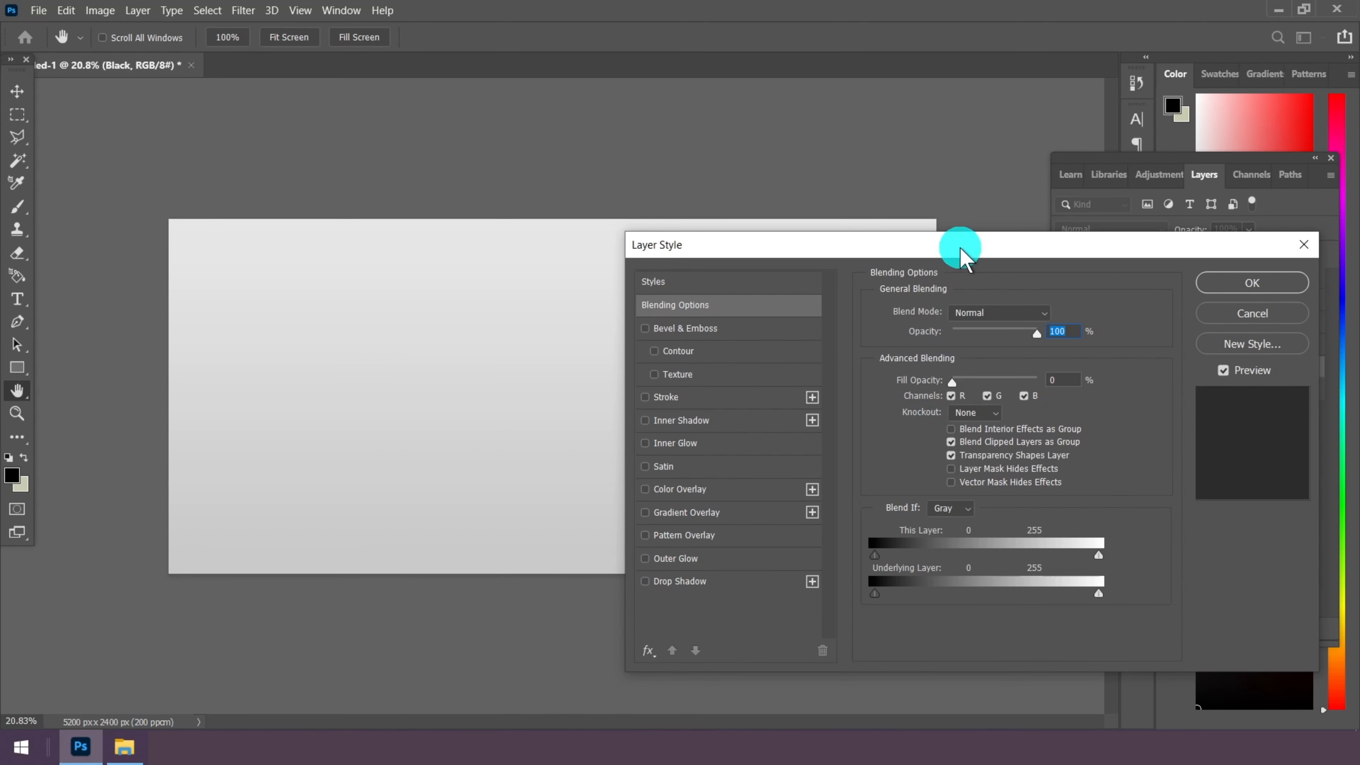
pyautogui.moveTo(959, 246); pyautogui.dragTo(949, 179)
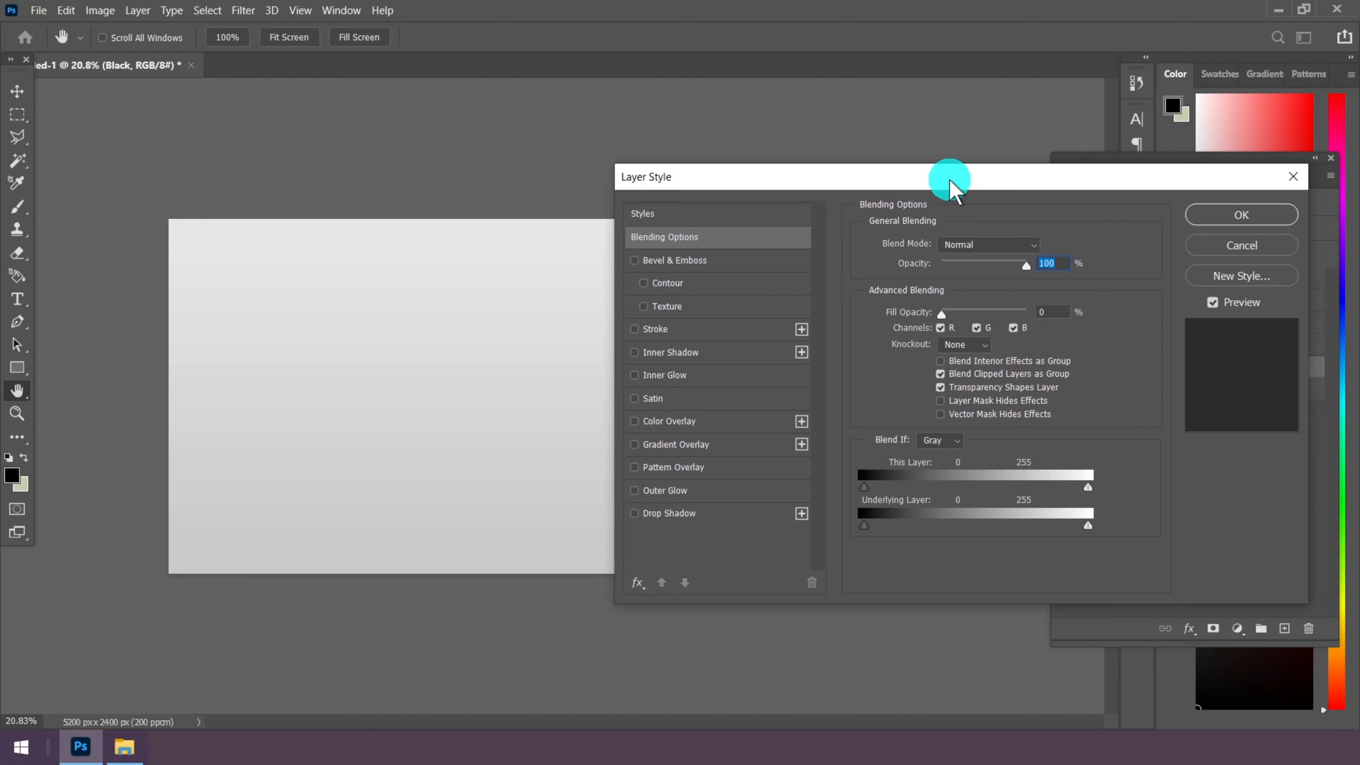
pyautogui.moveTo(949, 178); pyautogui.dragTo(1036, 150)
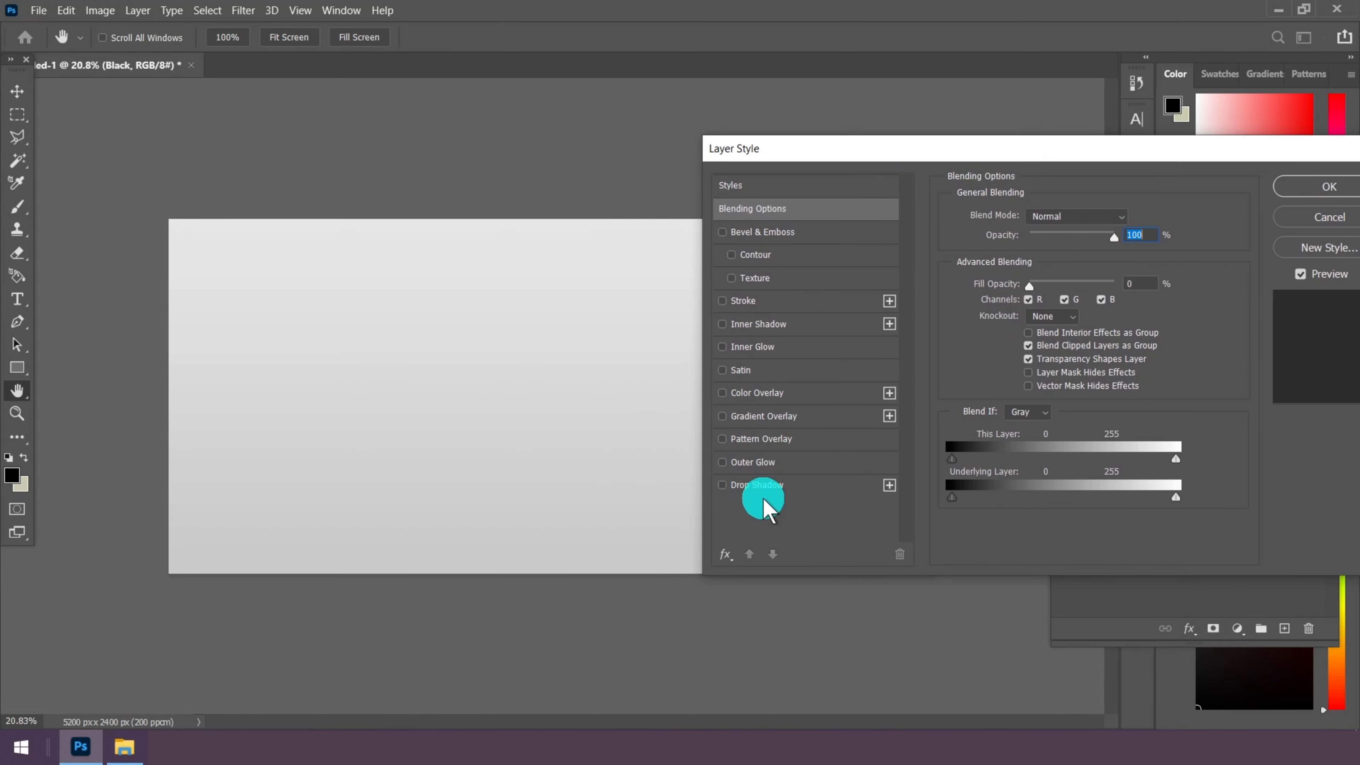
pyautogui.click(774, 487)
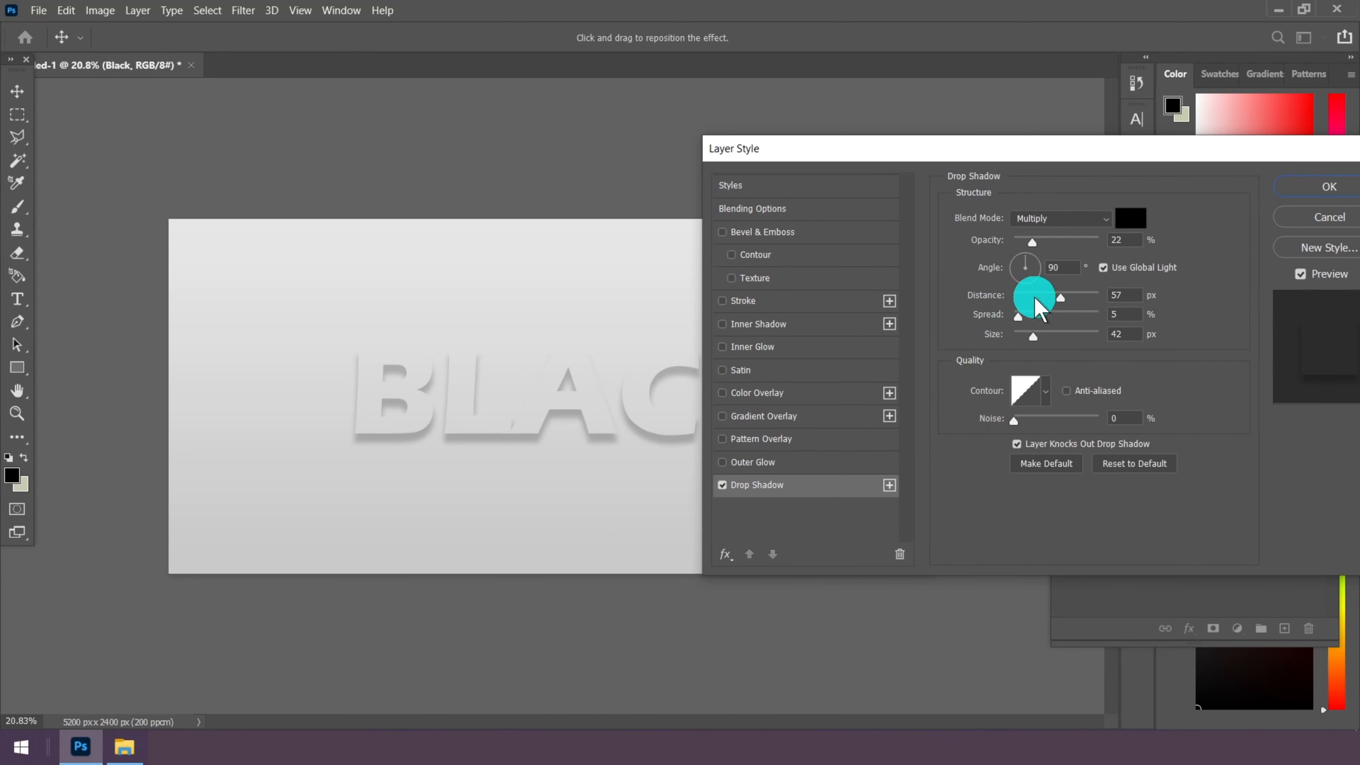
pyautogui.click(1067, 218)
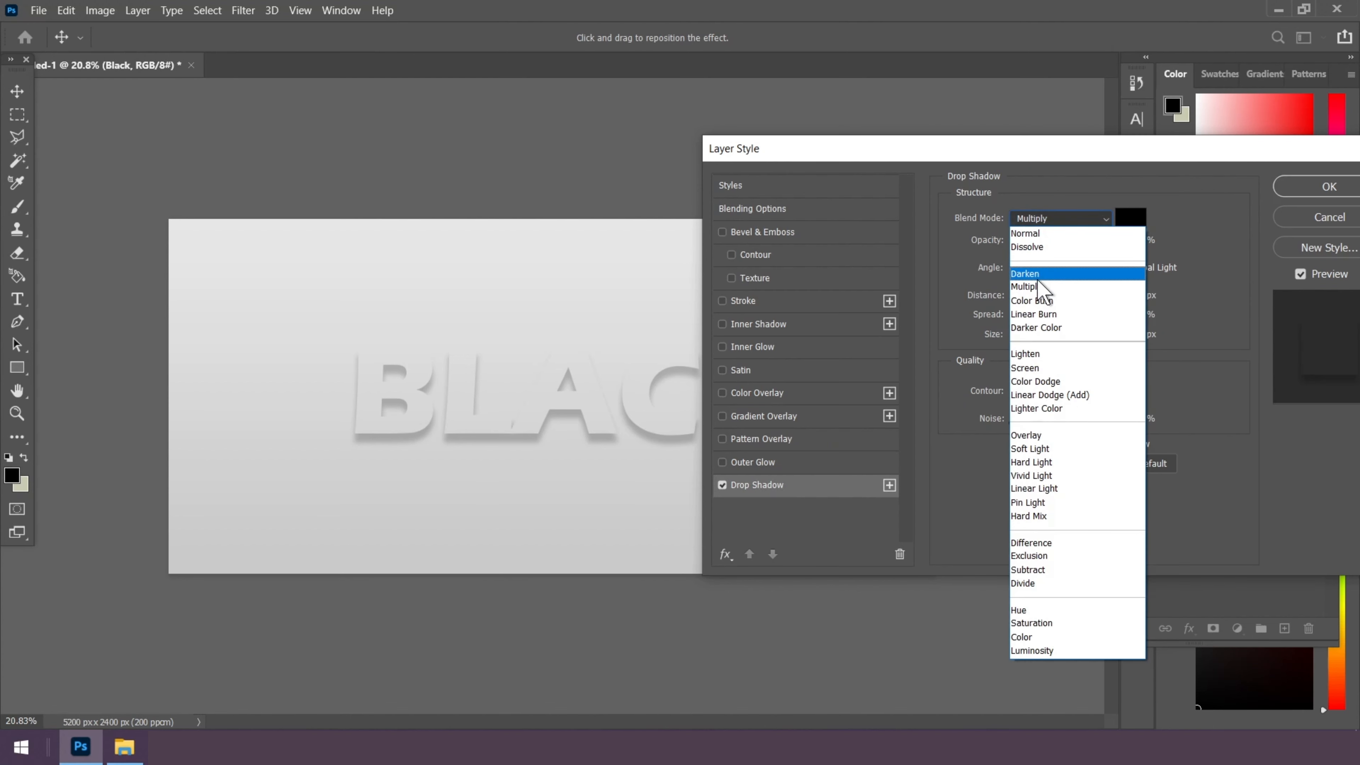
pyautogui.click(1033, 292)
# Set the drop shadow color of the Black layer to #565656
pyautogui.click(1126, 238)
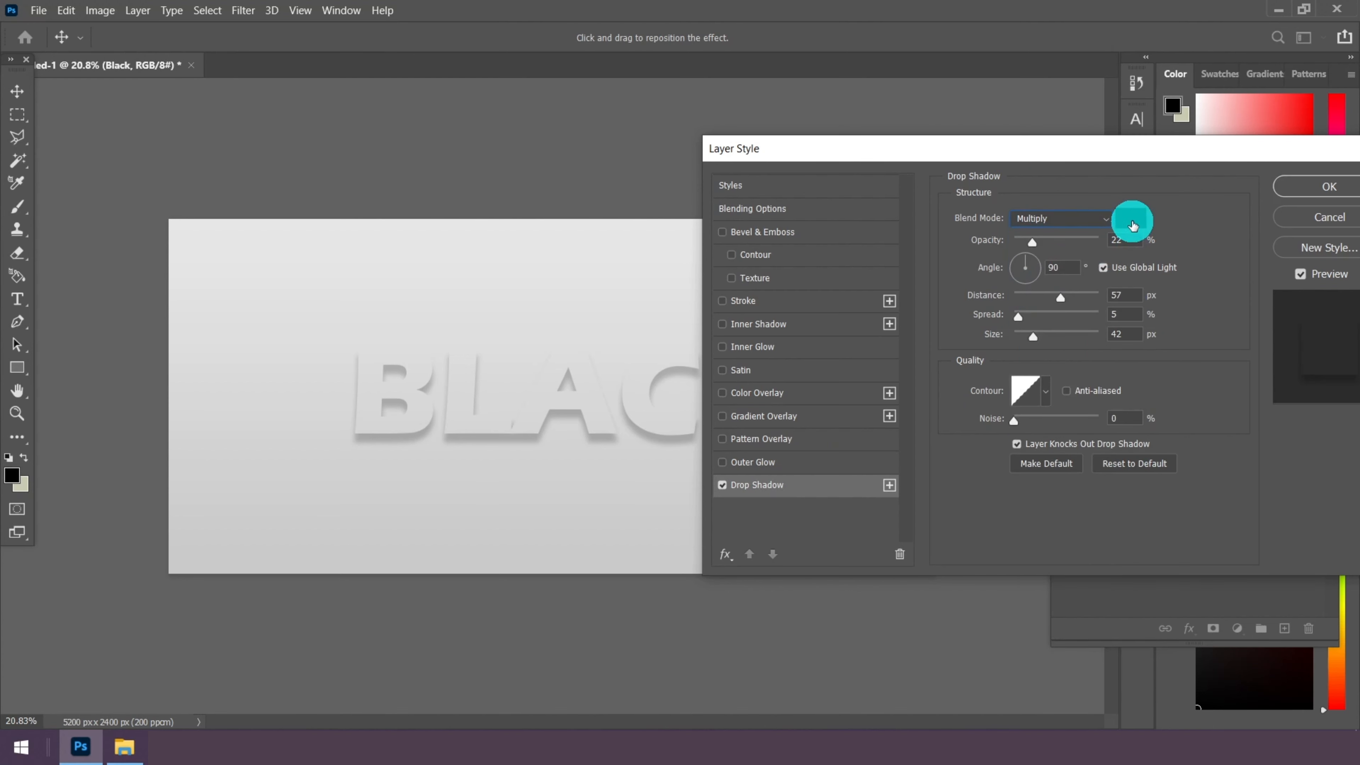
pyautogui.click(1131, 219)
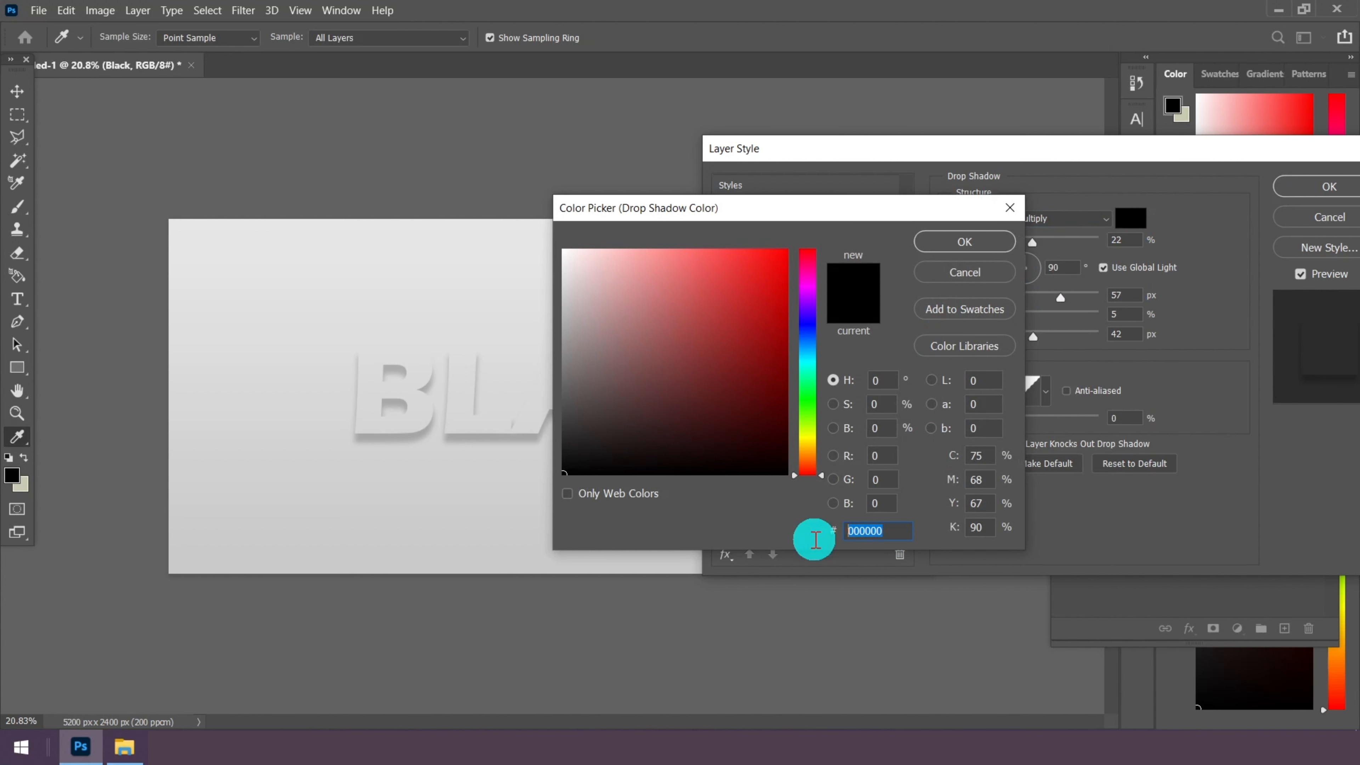
pyautogui.write('565656')
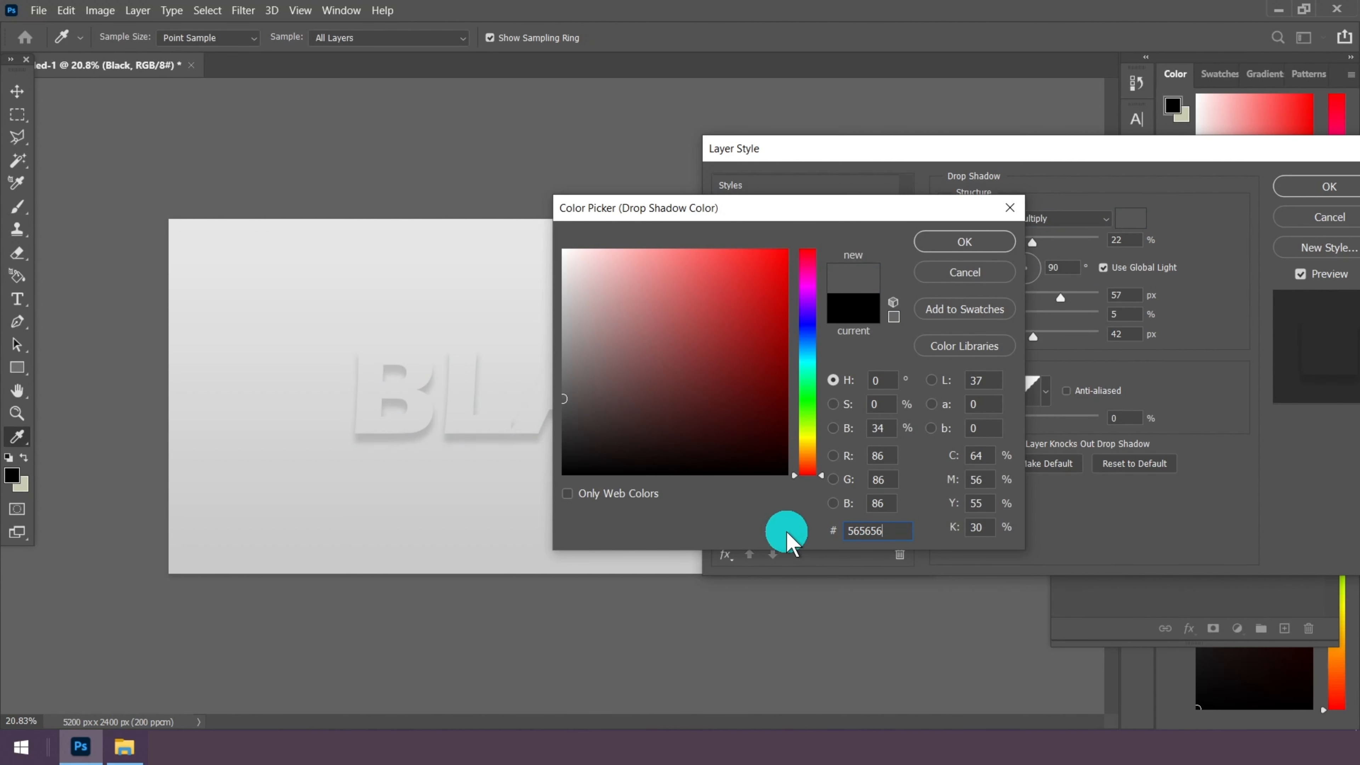
pyautogui.moveTo(892, 531); pyautogui.dragTo(777, 532)
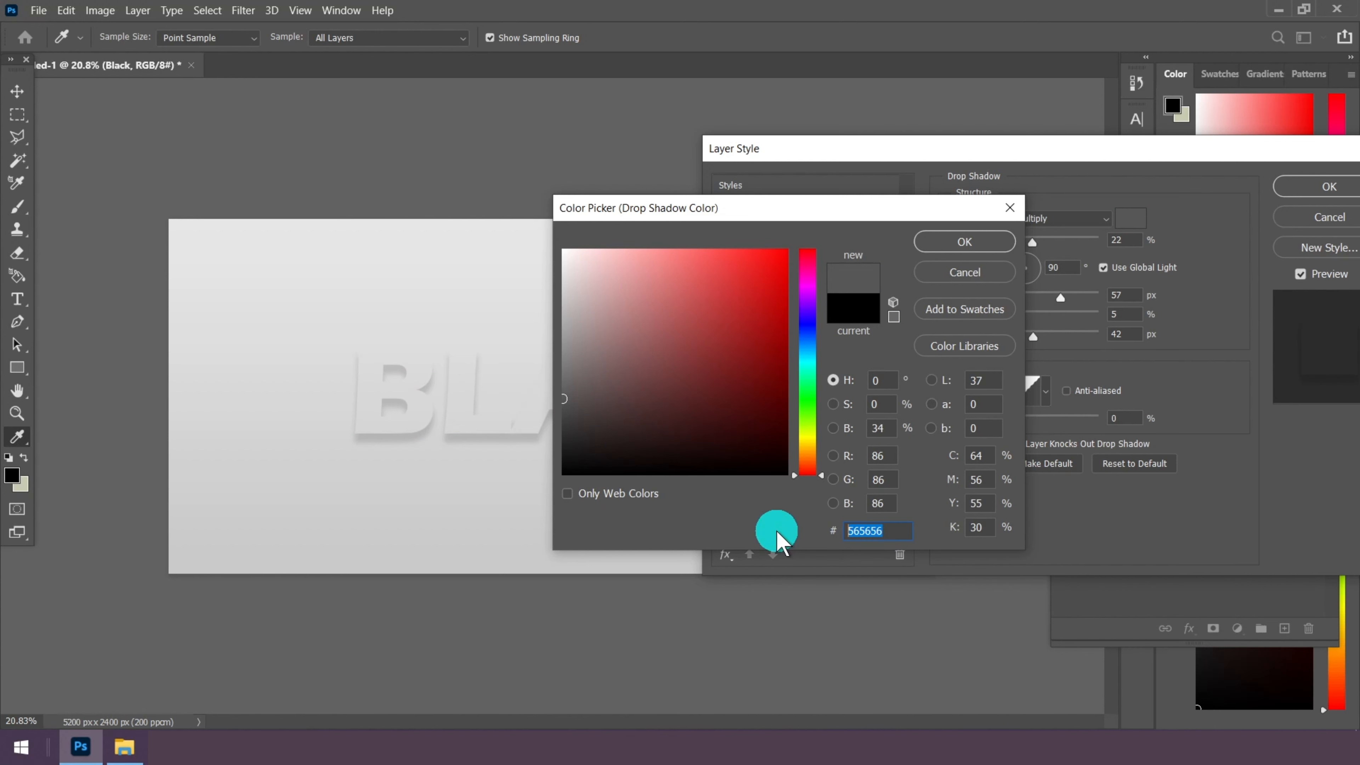
pyautogui.click(946, 243)
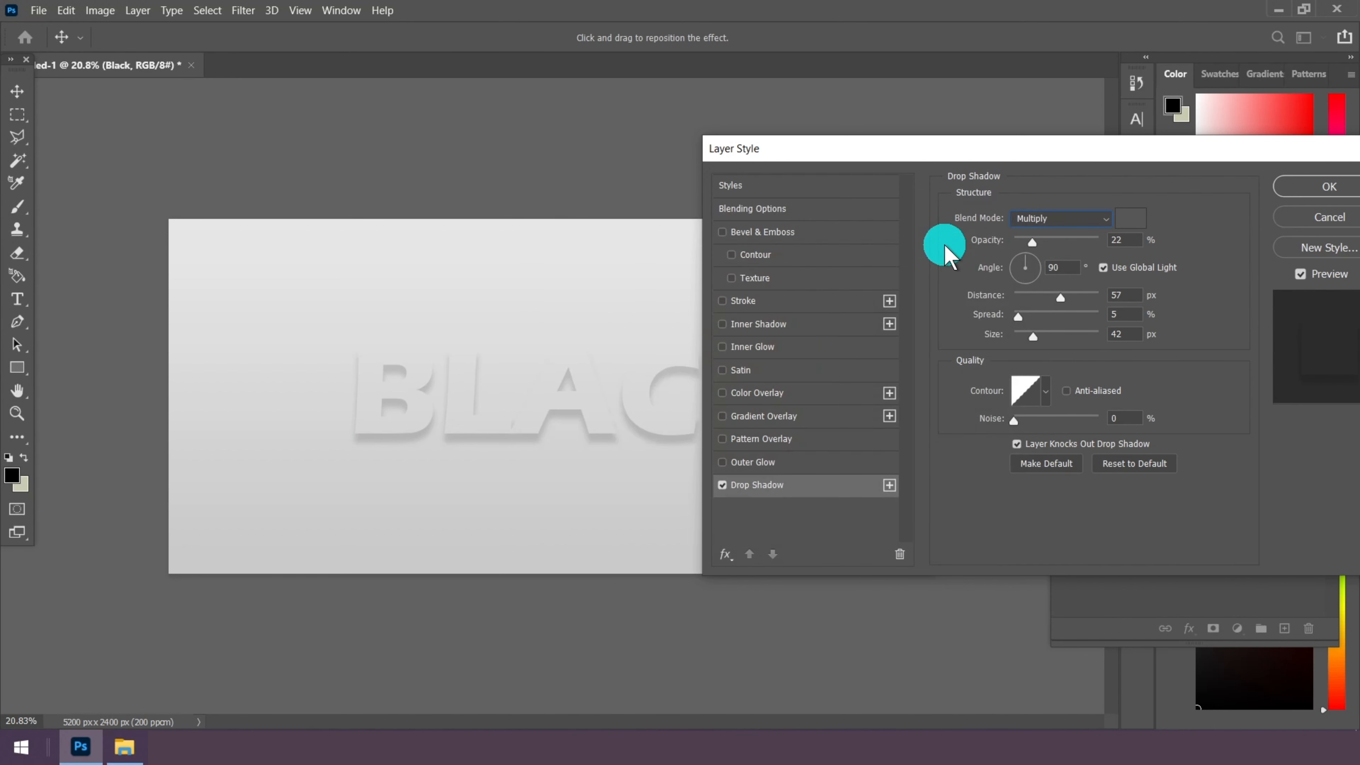
# Set the Black layer's drop shadow to 39% opacity, 90 px distance and 0% spread
pyautogui.click(1117, 244)
pyautogui.write('39')
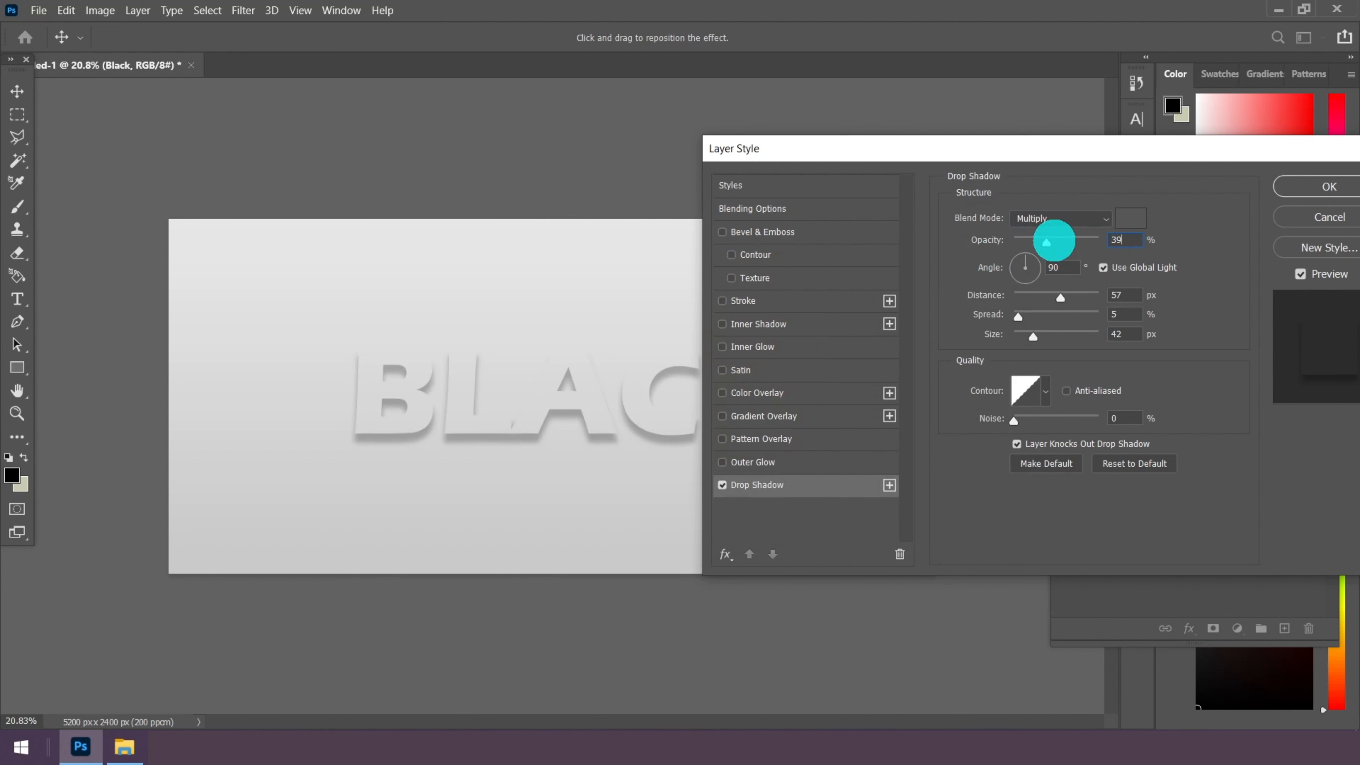
pyautogui.click(1067, 270)
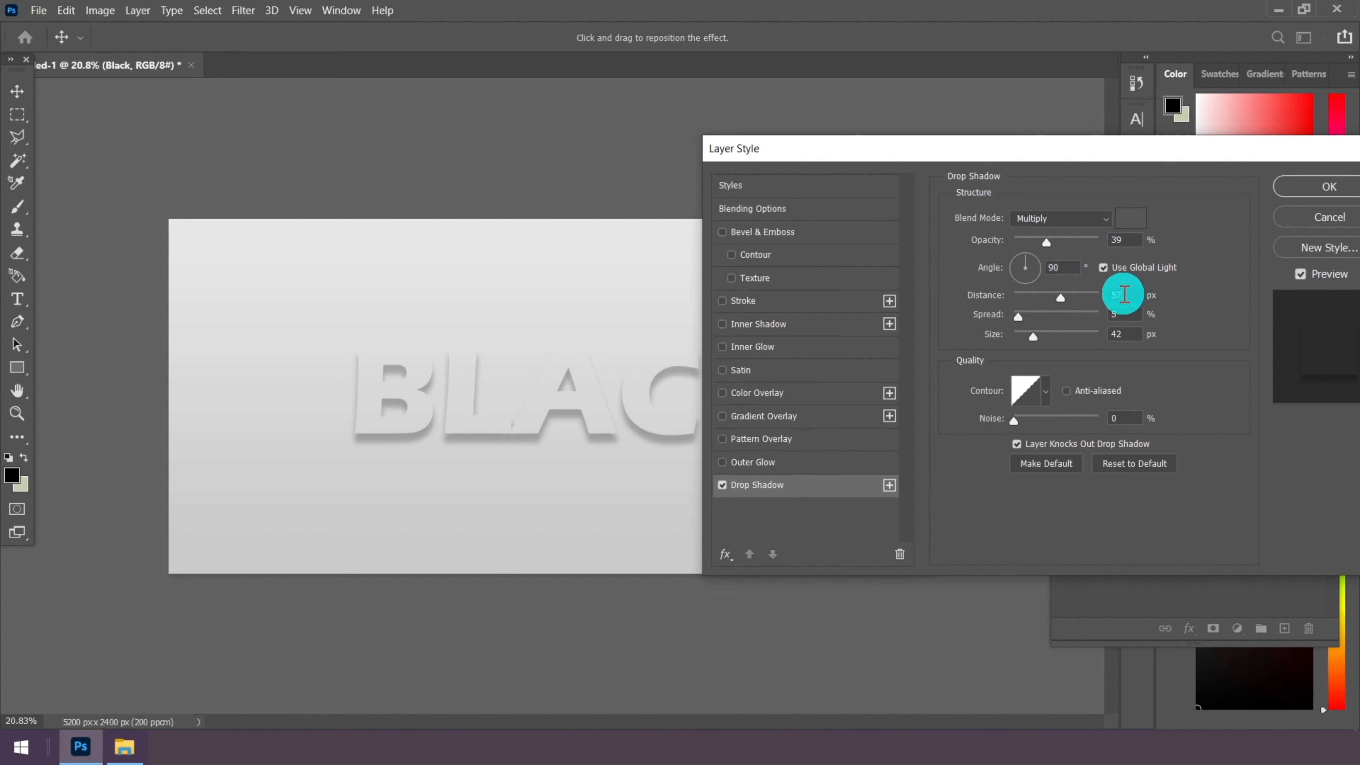
pyautogui.write('90')
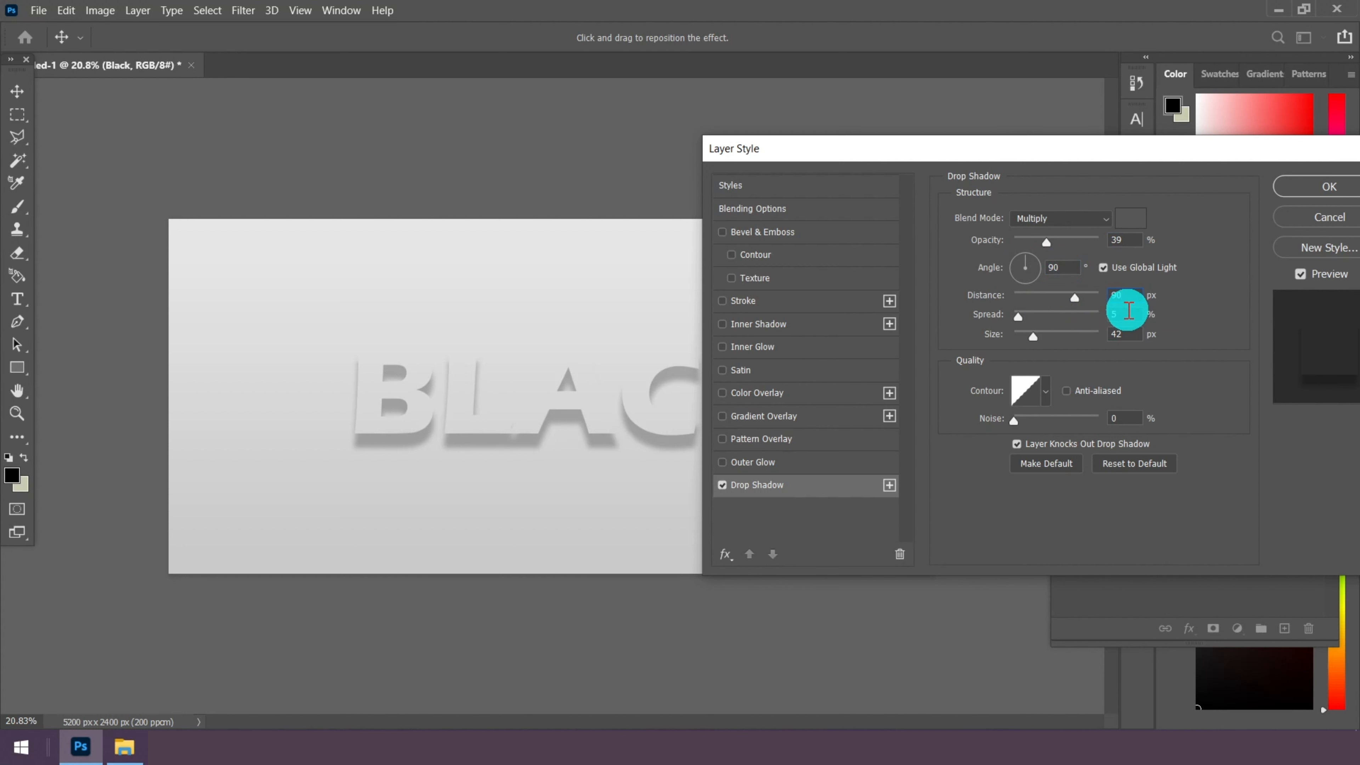
pyautogui.press('Tab')
pyautogui.write('0')
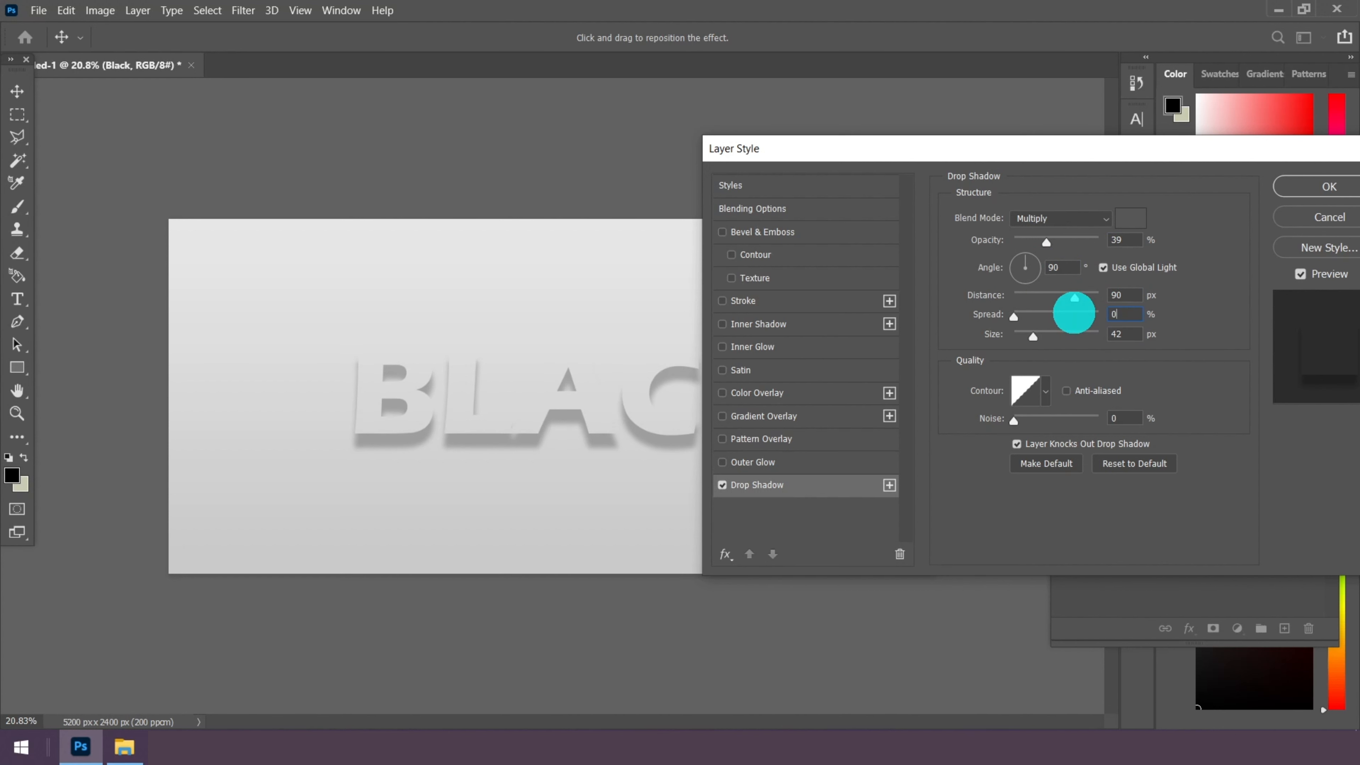
# Set the shadow size to 92 px, apply the style to the Black layer and collapse its effects list
pyautogui.click(1118, 334)
pyautogui.moveTo(1111, 333); pyautogui.dragTo(1082, 336)
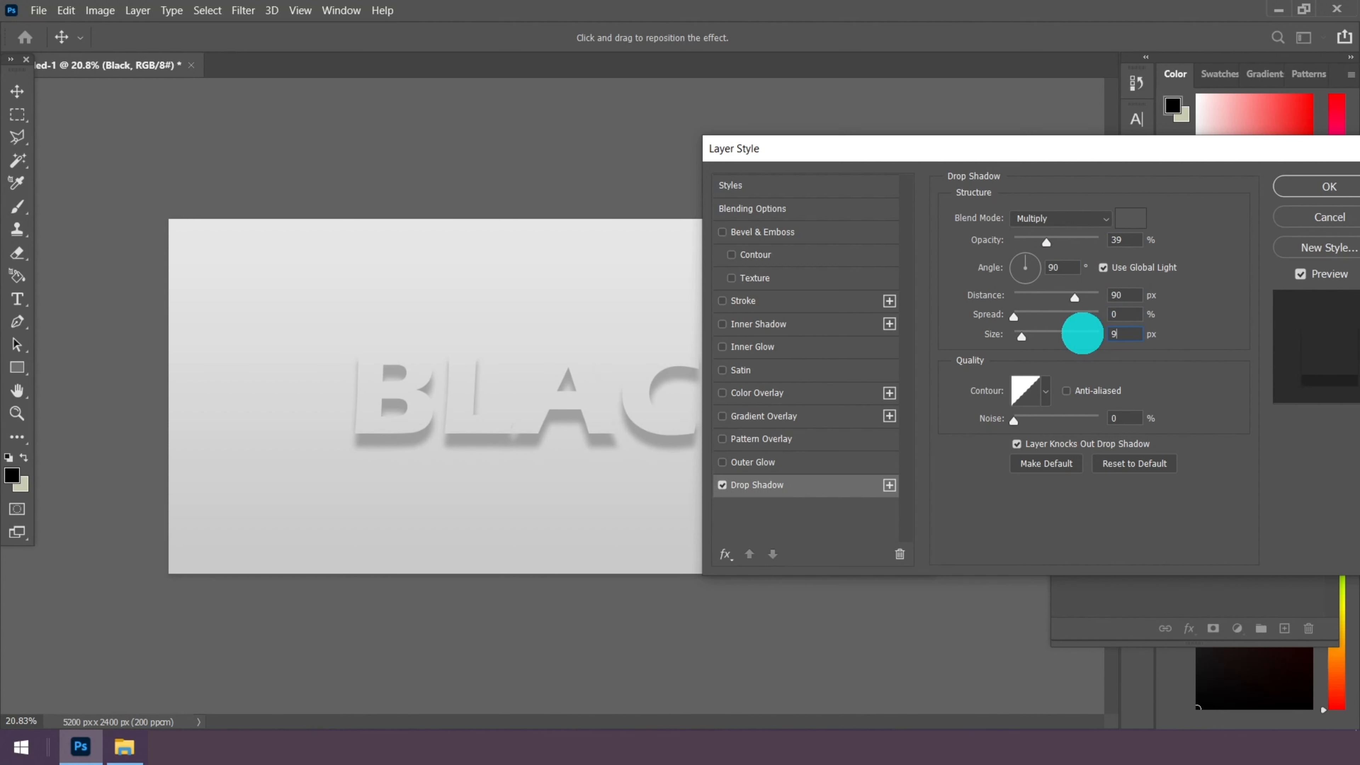
pyautogui.write('92')
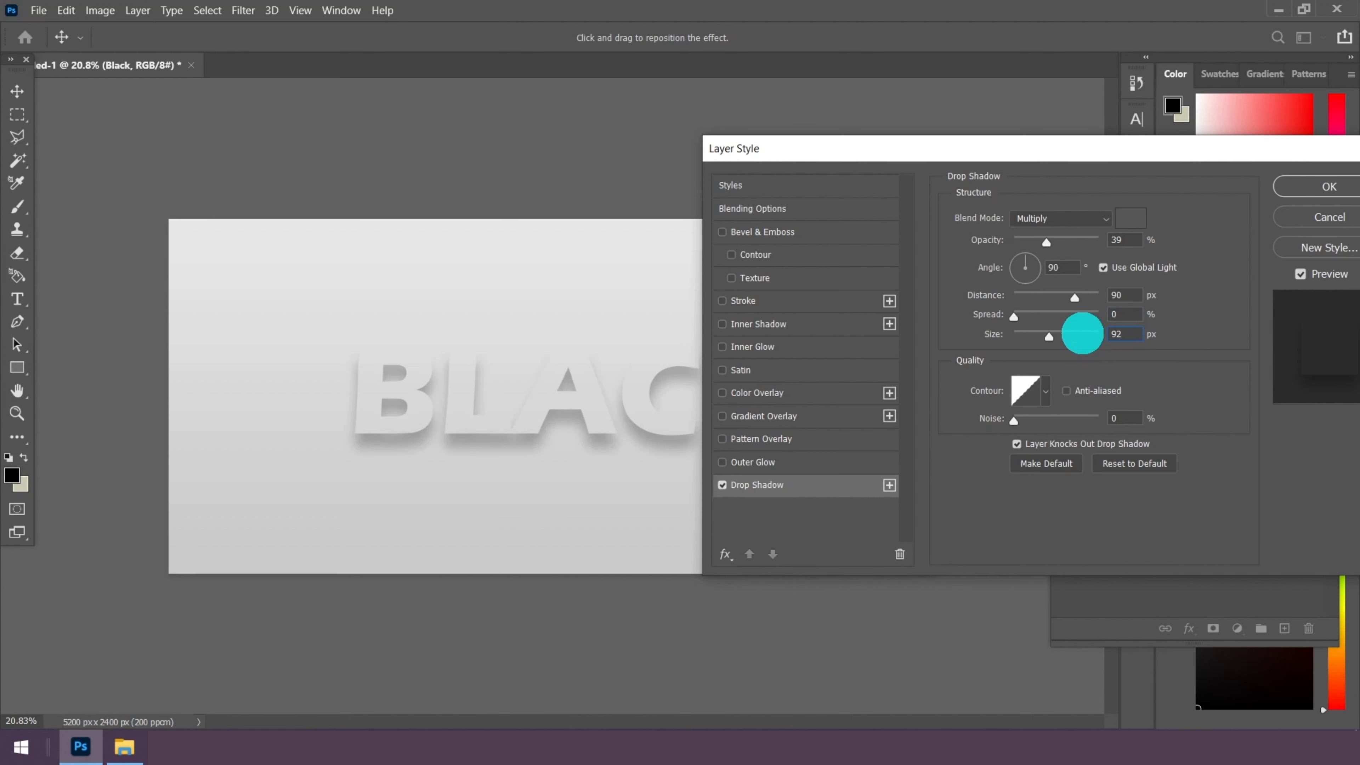
pyautogui.moveTo(1219, 145); pyautogui.dragTo(1103, 214)
pyautogui.doubleClick(1008, 402)
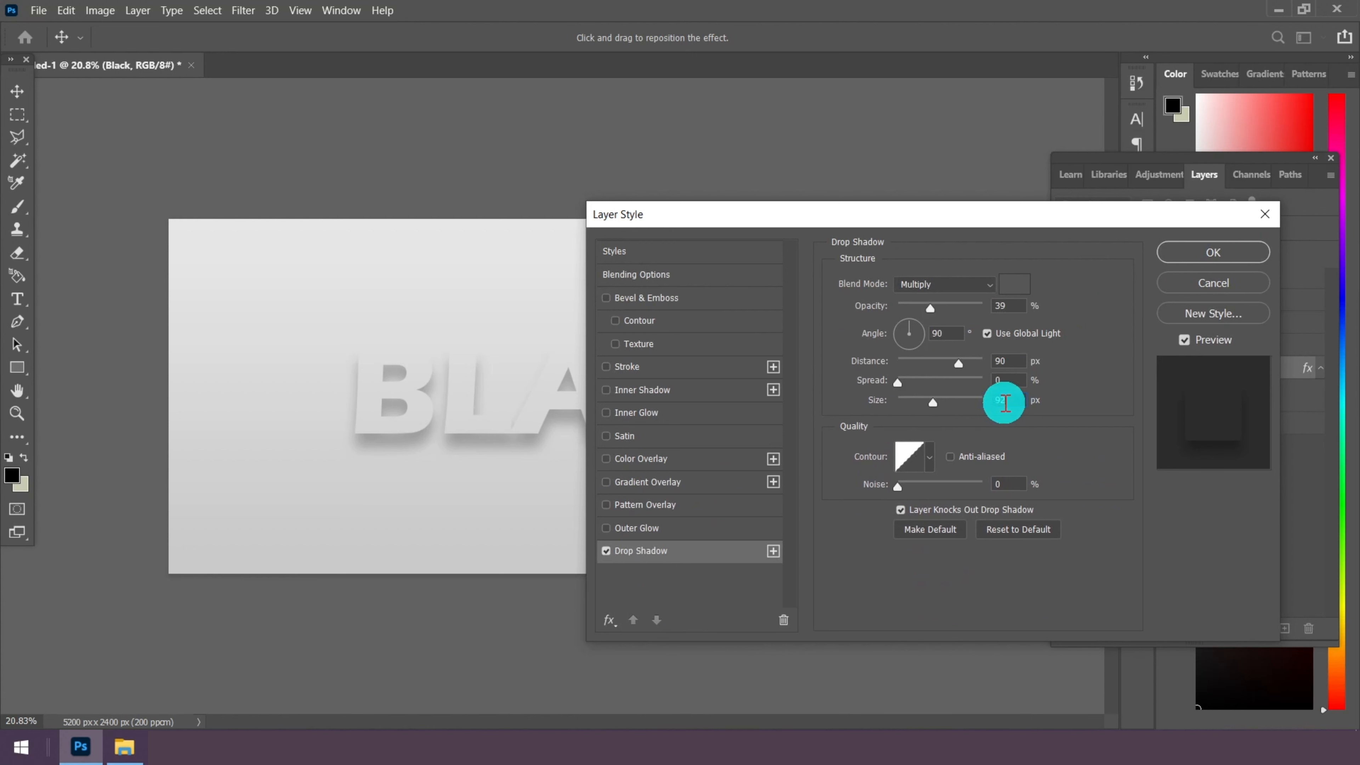
pyautogui.doubleClick(1009, 482)
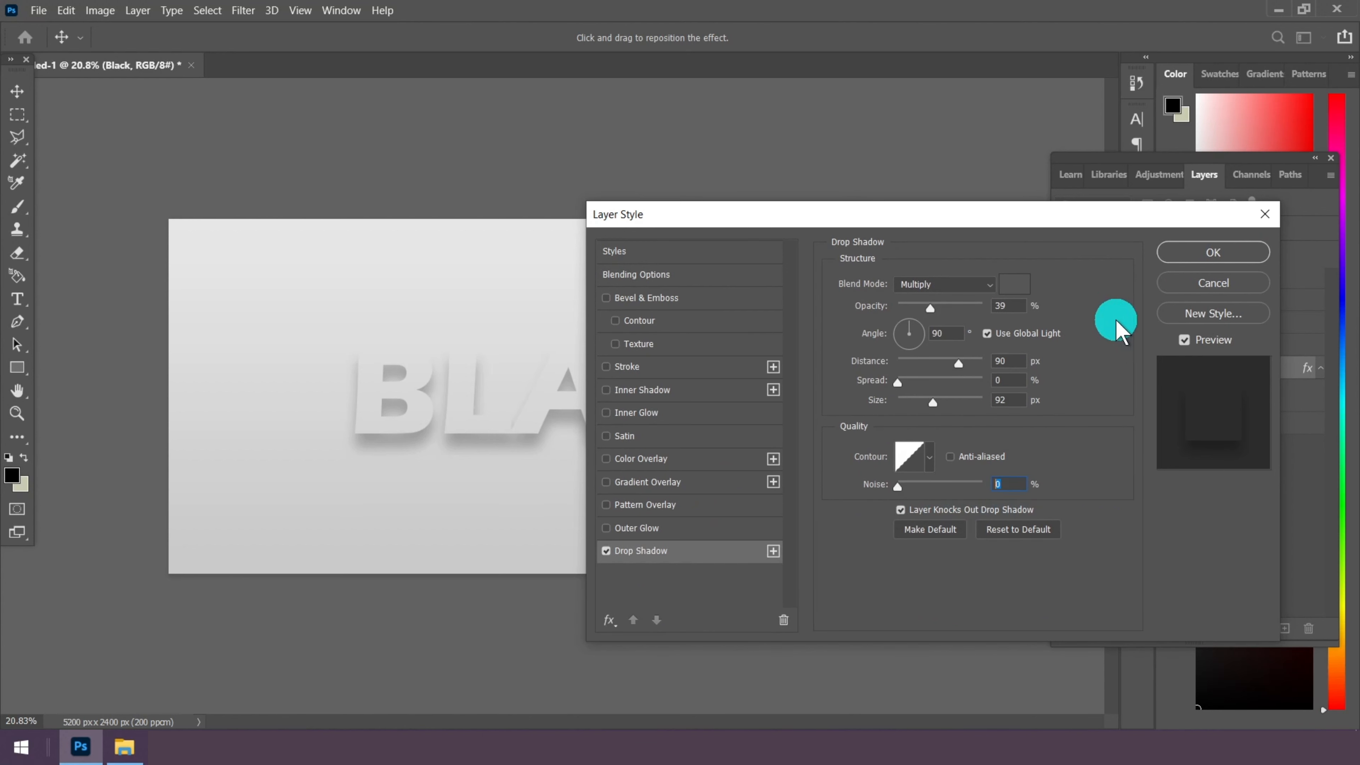
pyautogui.click(1191, 256)
pyautogui.hotkey('ctrl', '+')
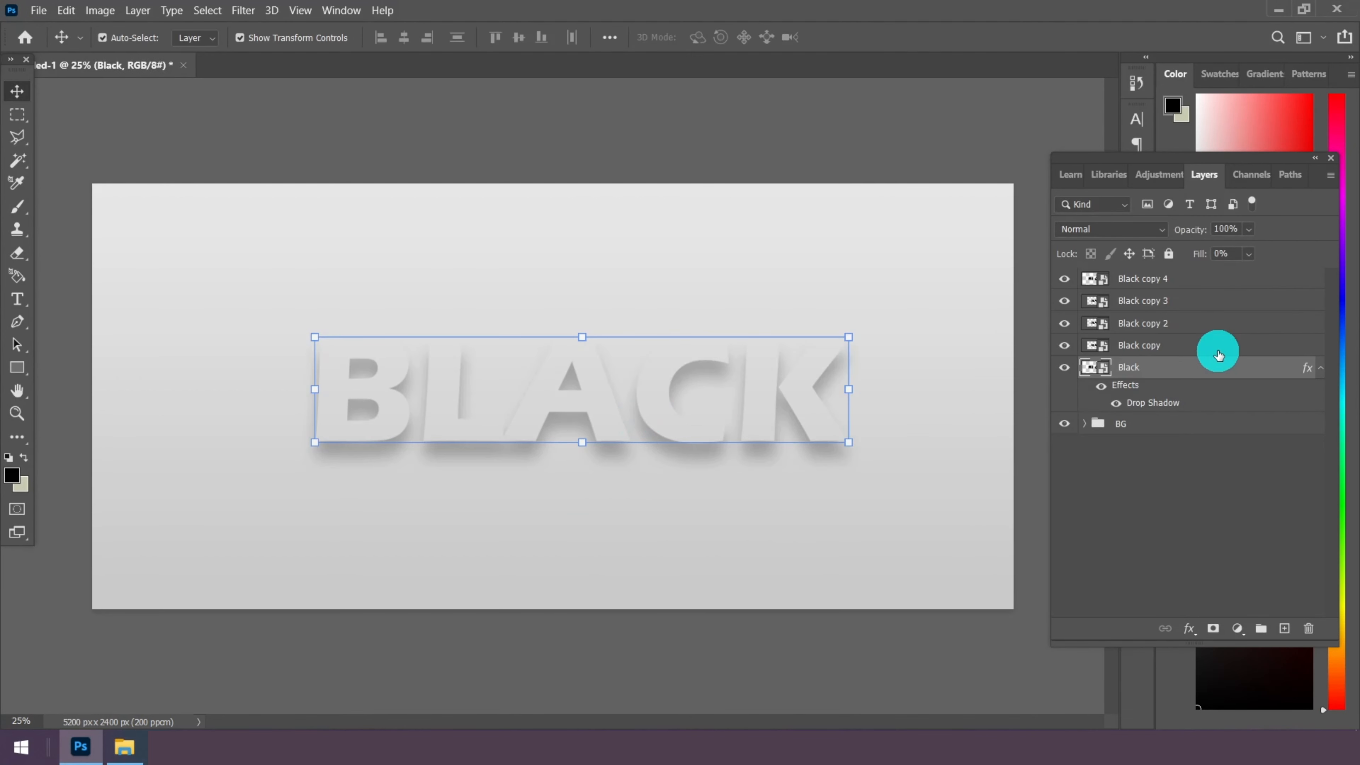
pyautogui.click(1321, 369)
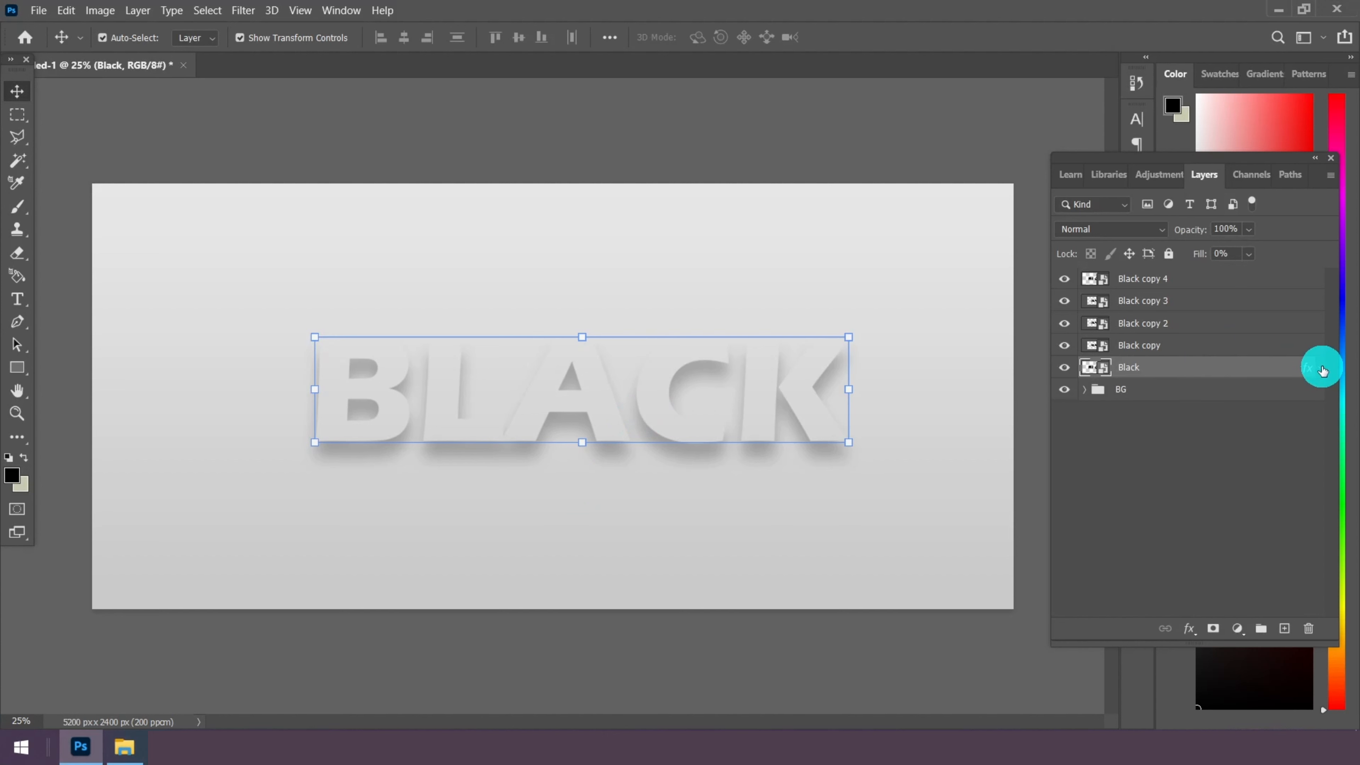
# Add a Drop Shadow effect to the Black copy layer using Multiply blend mode and color #565656
pyautogui.moveTo(1322, 370); pyautogui.dragTo(1152, 350)
pyautogui.click(1149, 348)
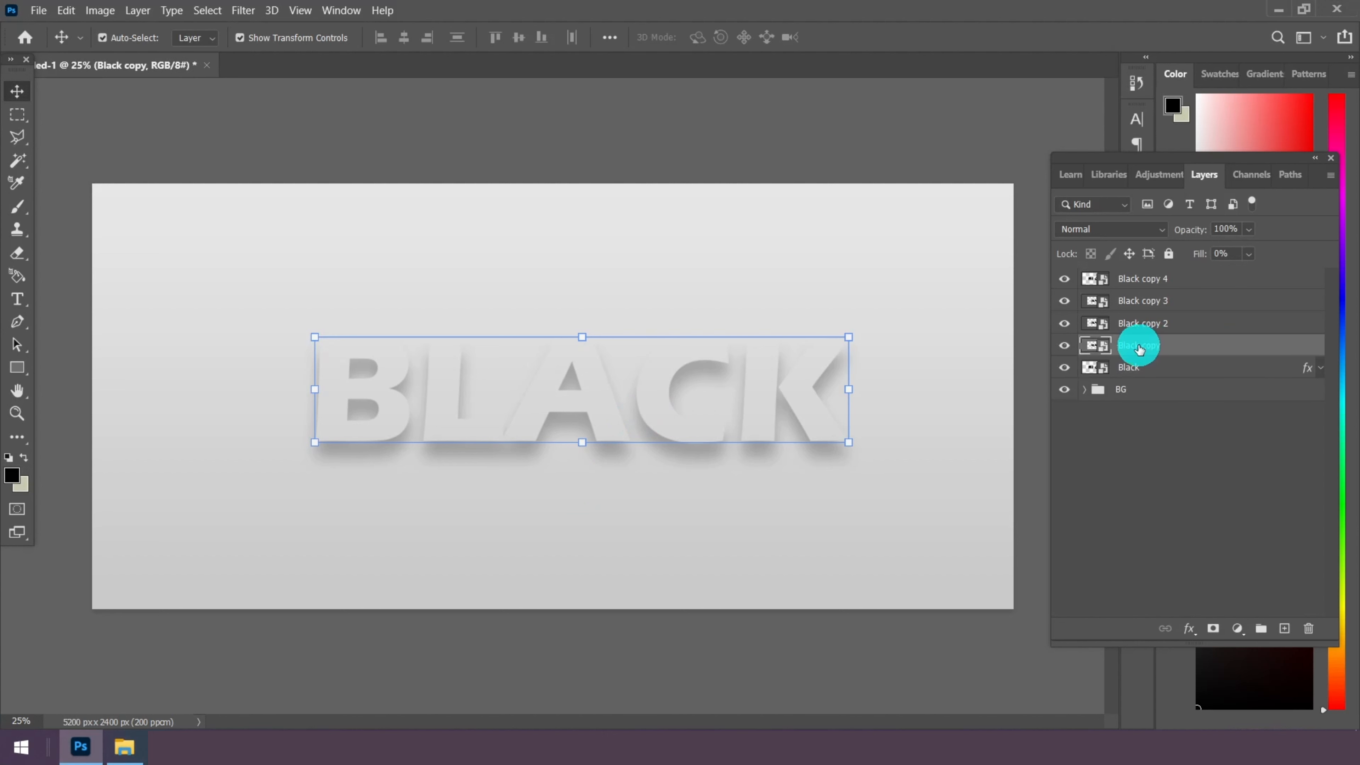
pyautogui.click(1190, 629)
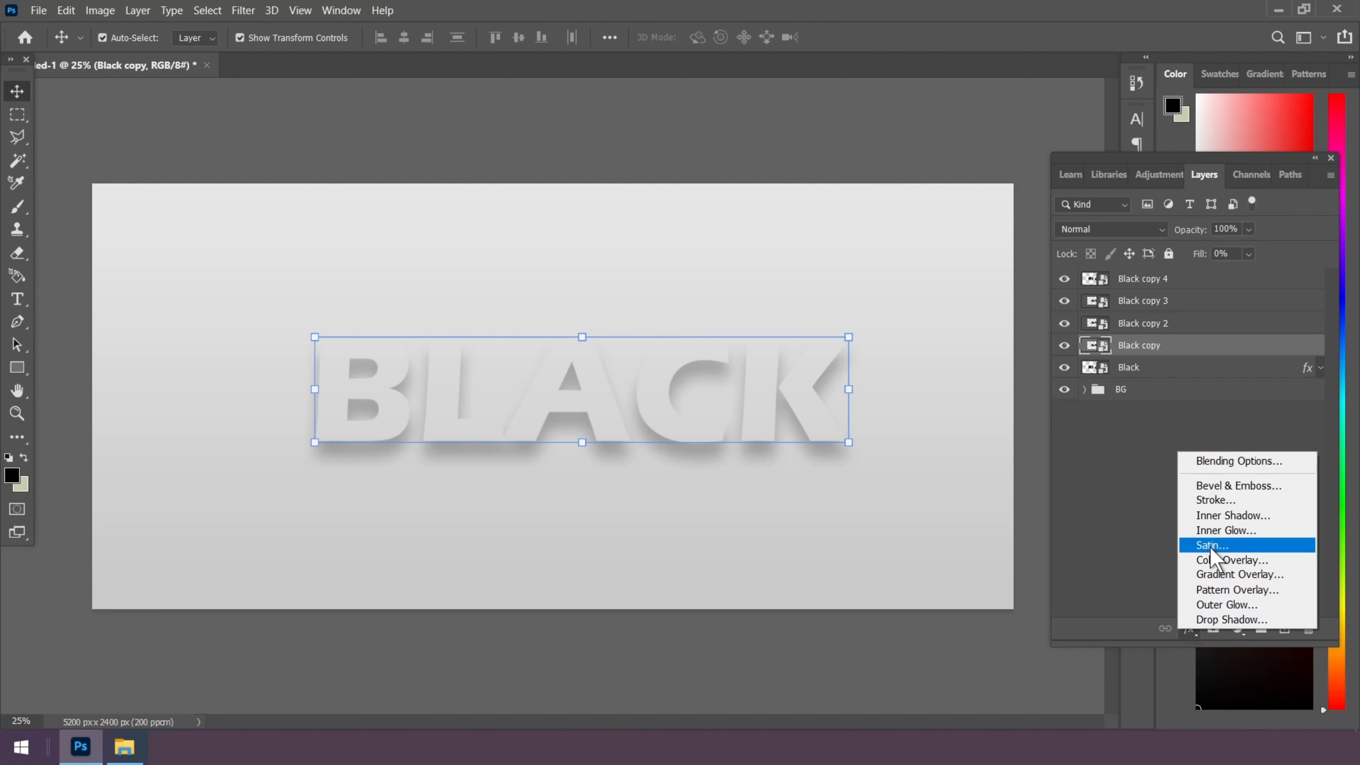
pyautogui.click(1210, 460)
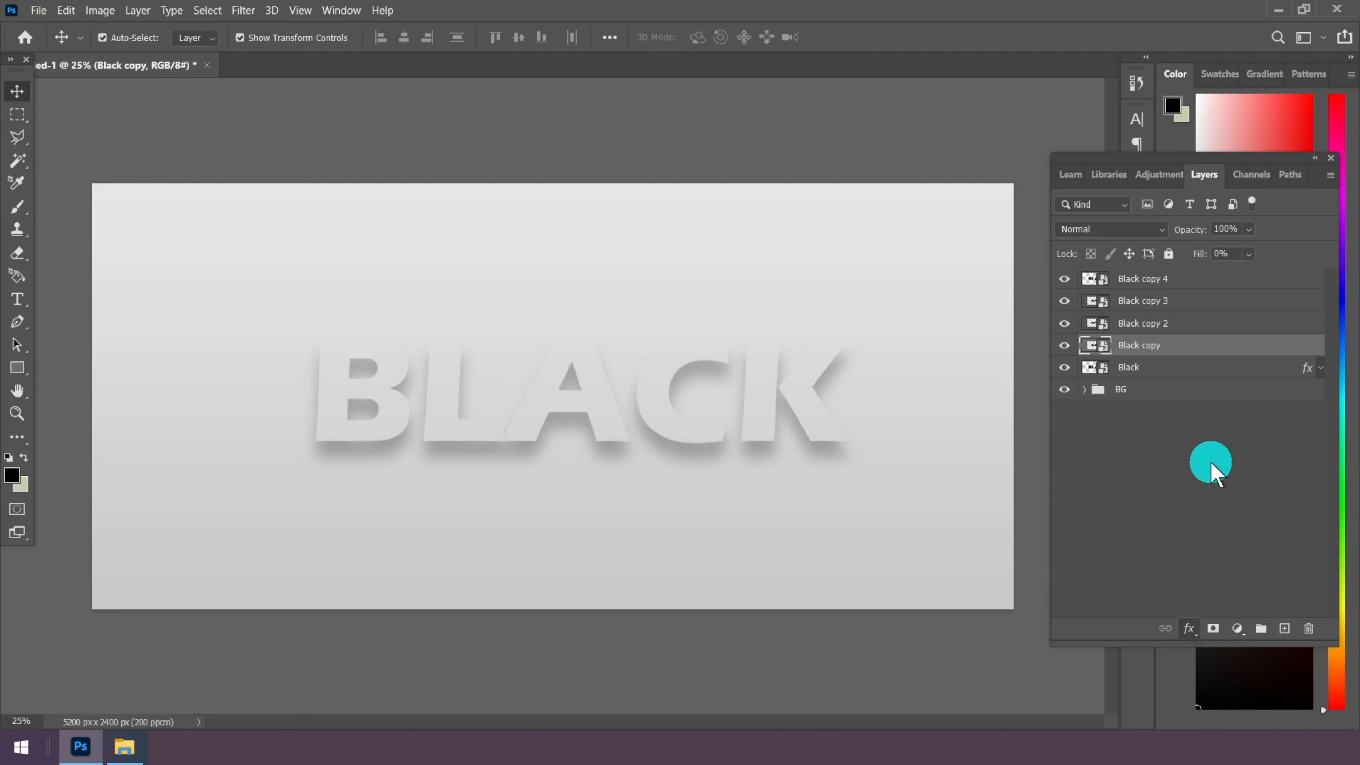
pyautogui.click(660, 555)
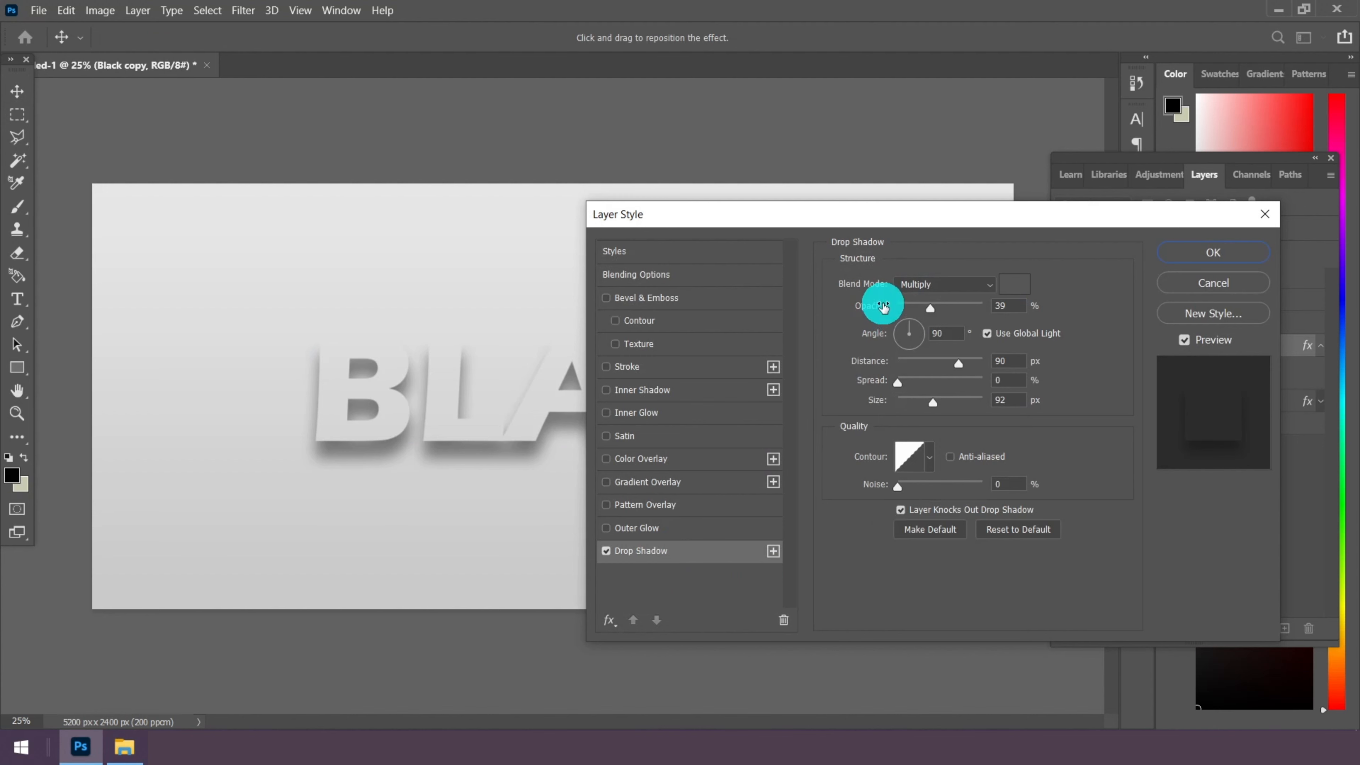
pyautogui.click(913, 284)
pyautogui.click(917, 347)
pyautogui.click(1013, 283)
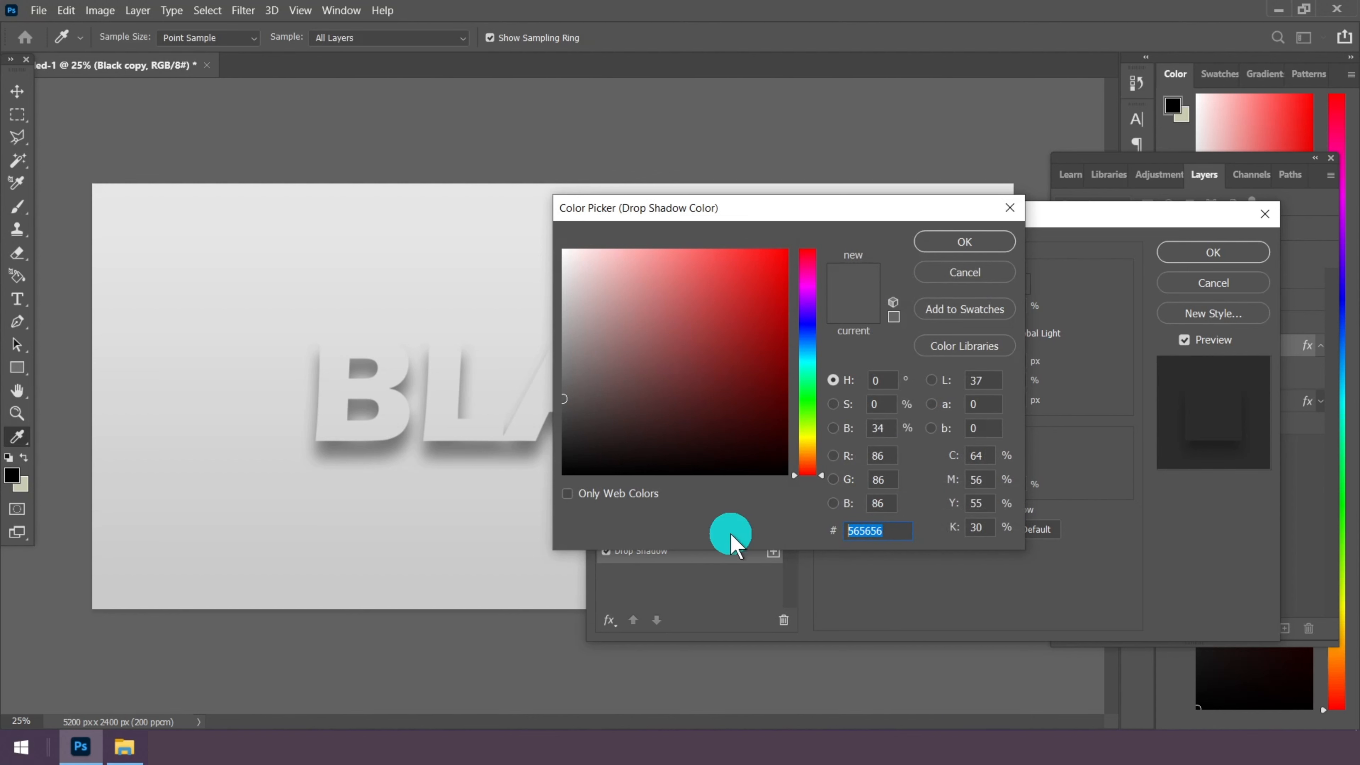
pyautogui.click(980, 243)
pyautogui.moveTo(982, 230); pyautogui.dragTo(1067, 194)
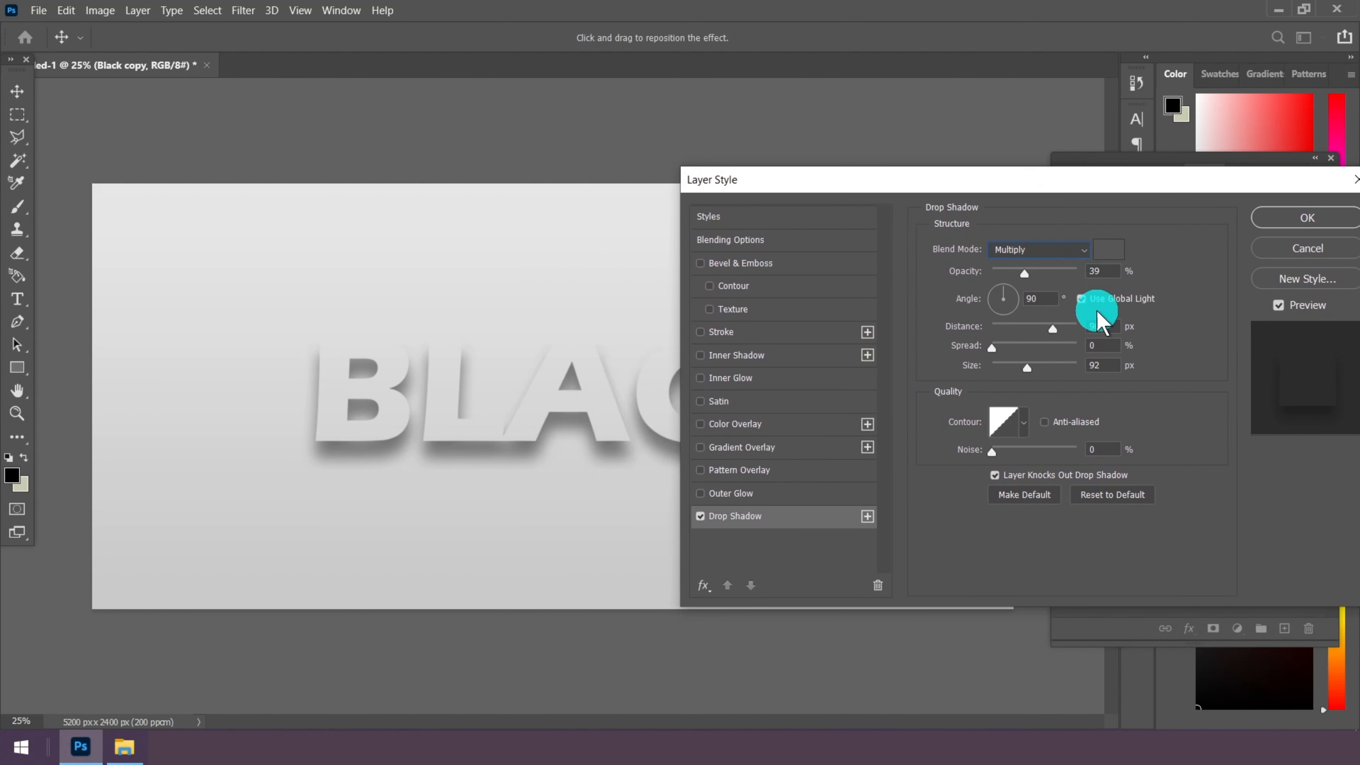
# Set the Black copy layer's drop shadow to 50% opacity, 57 px distance and 73 px size
pyautogui.doubleClick(1097, 273)
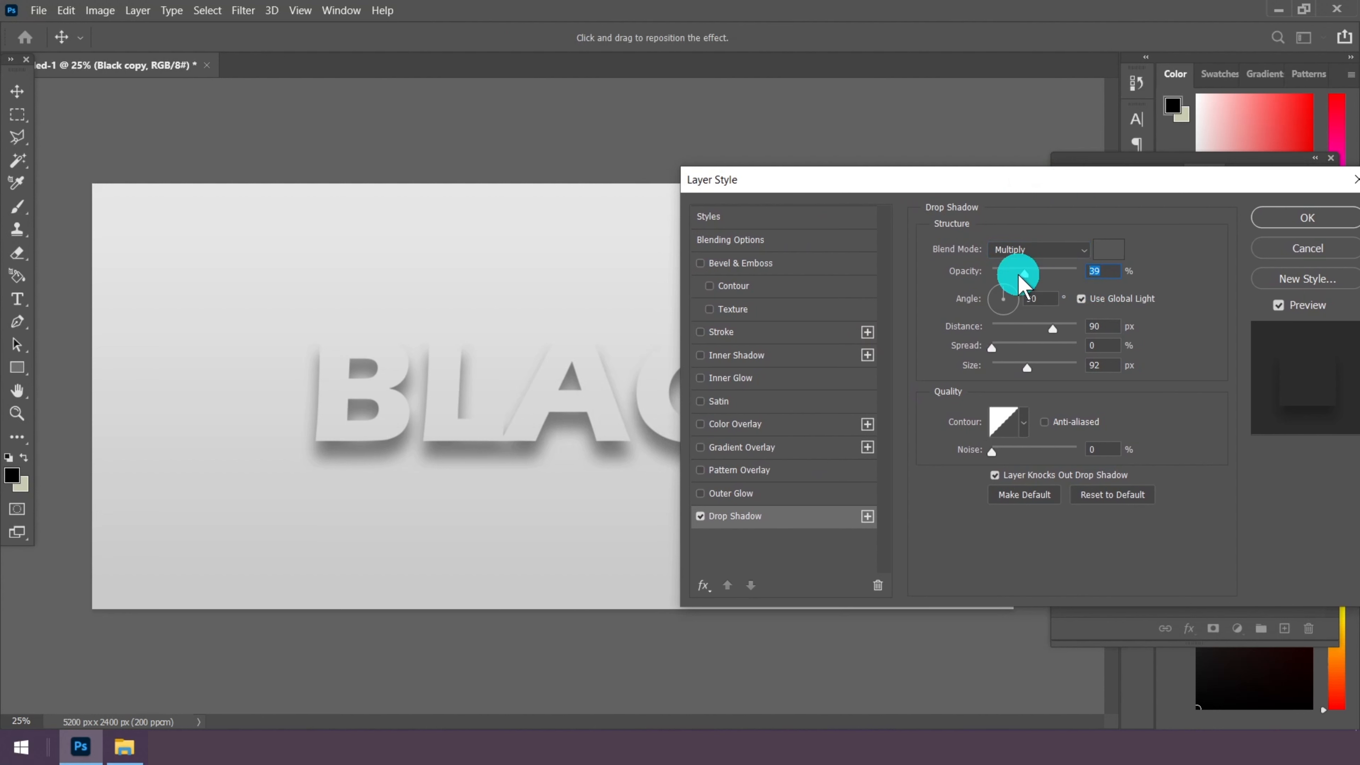
pyautogui.write('5')
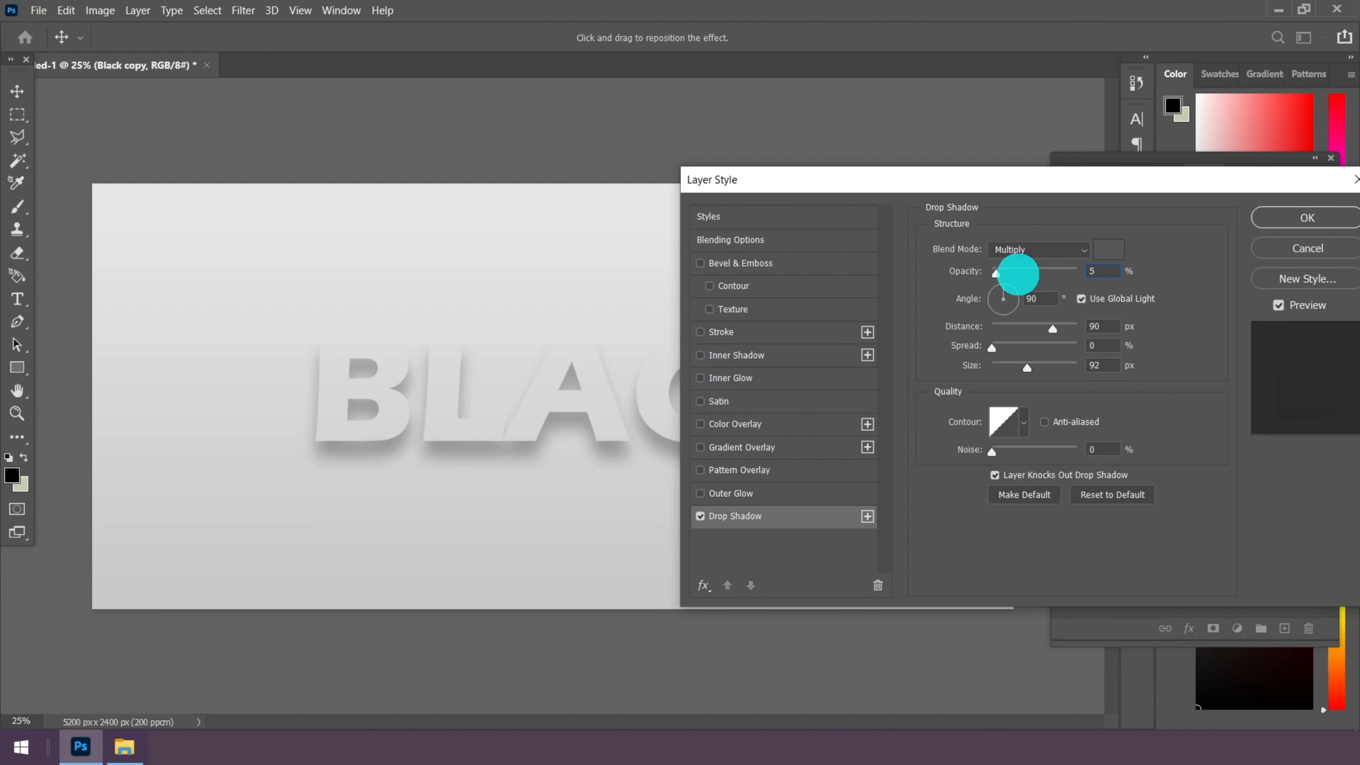
pyautogui.write('0')
pyautogui.doubleClick(1040, 299)
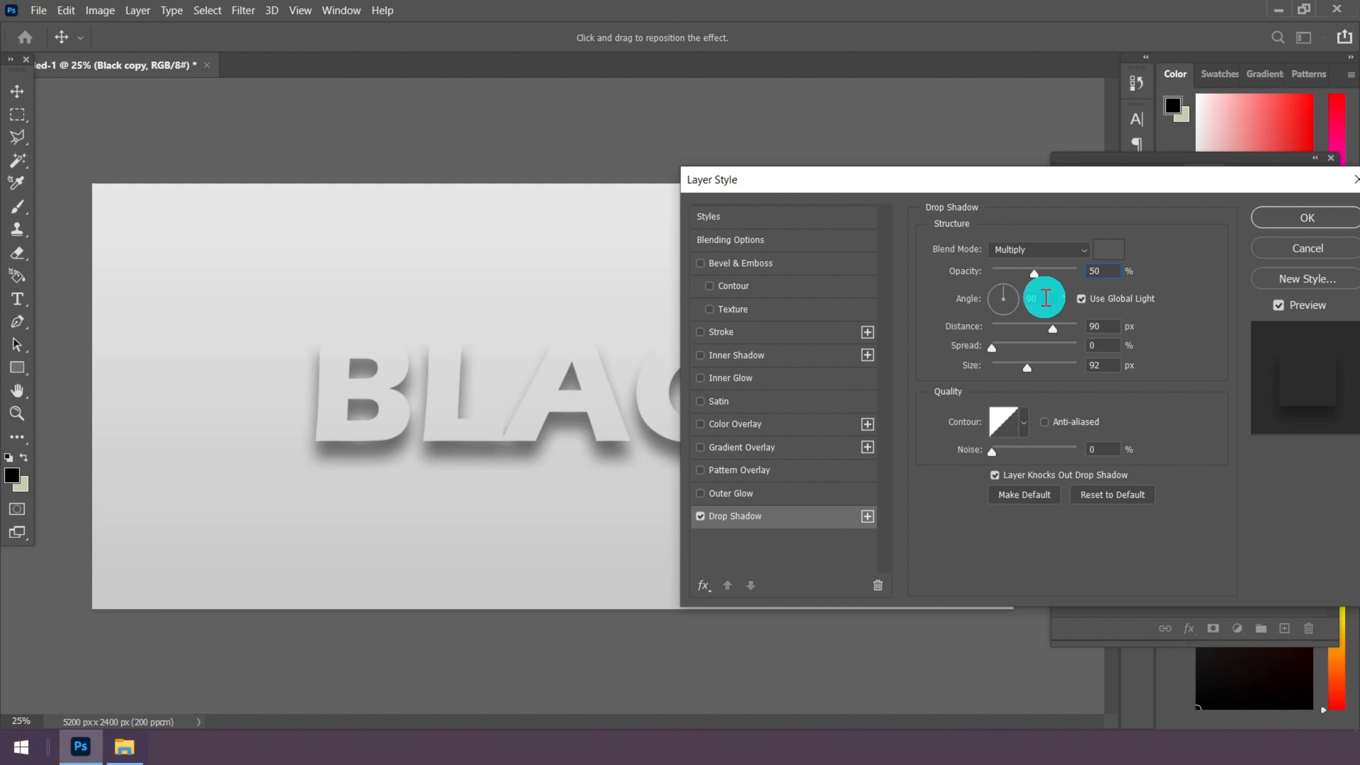
pyautogui.doubleClick(1111, 322)
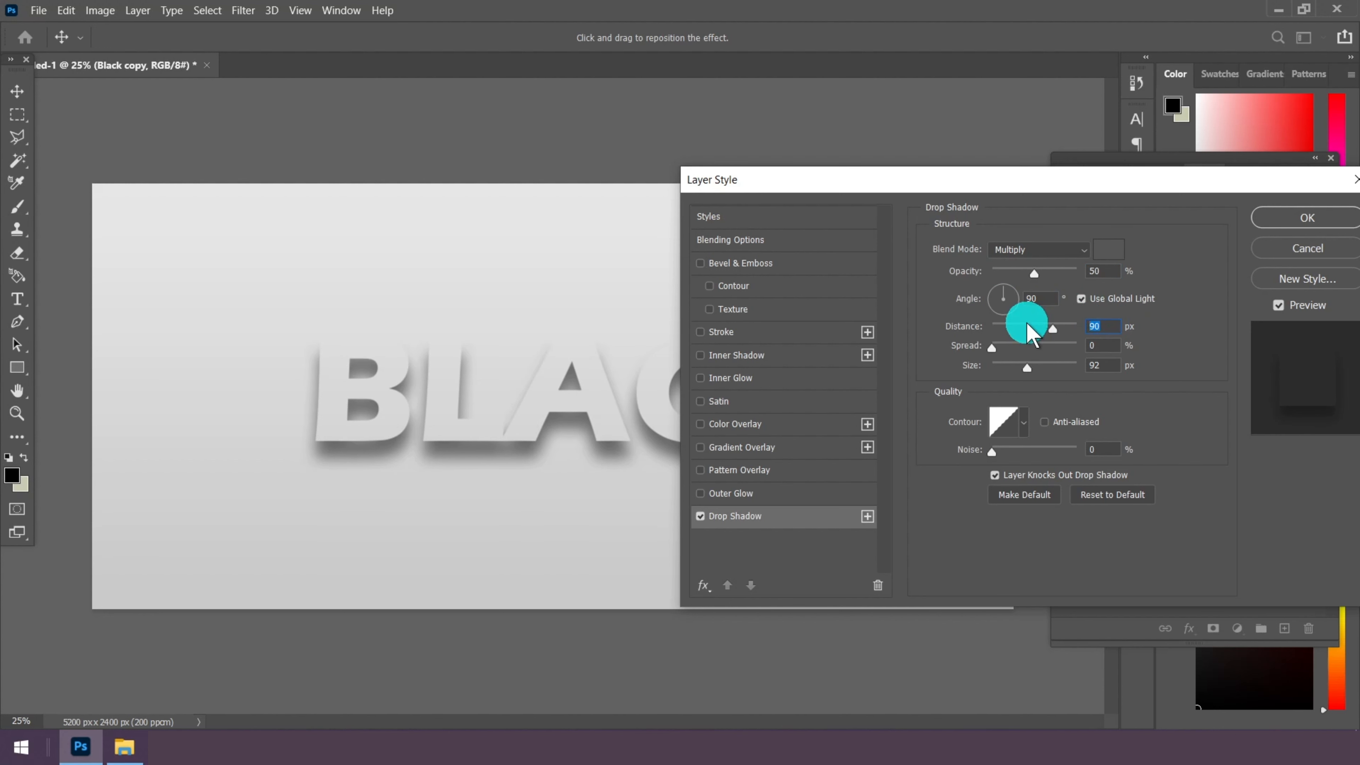
pyautogui.write('57')
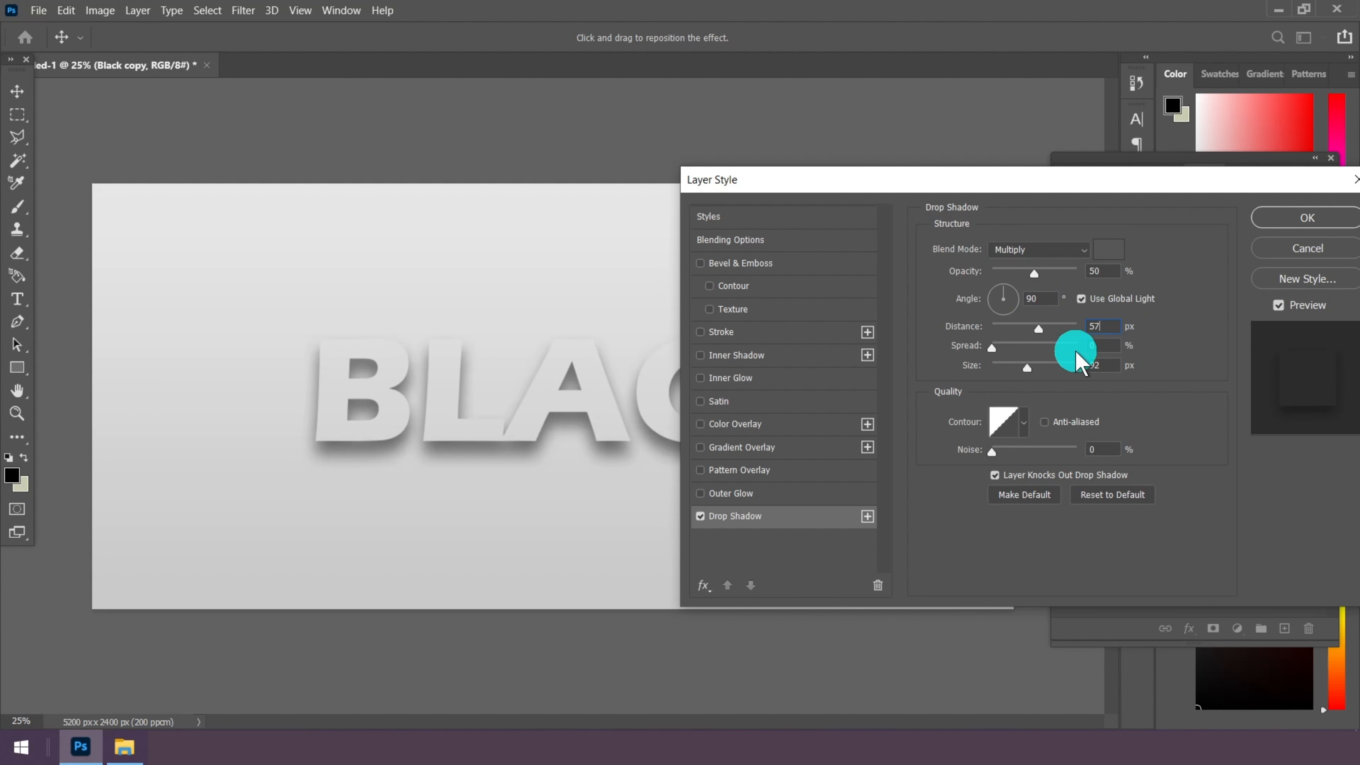
pyautogui.moveTo(1099, 344); pyautogui.dragTo(1052, 399)
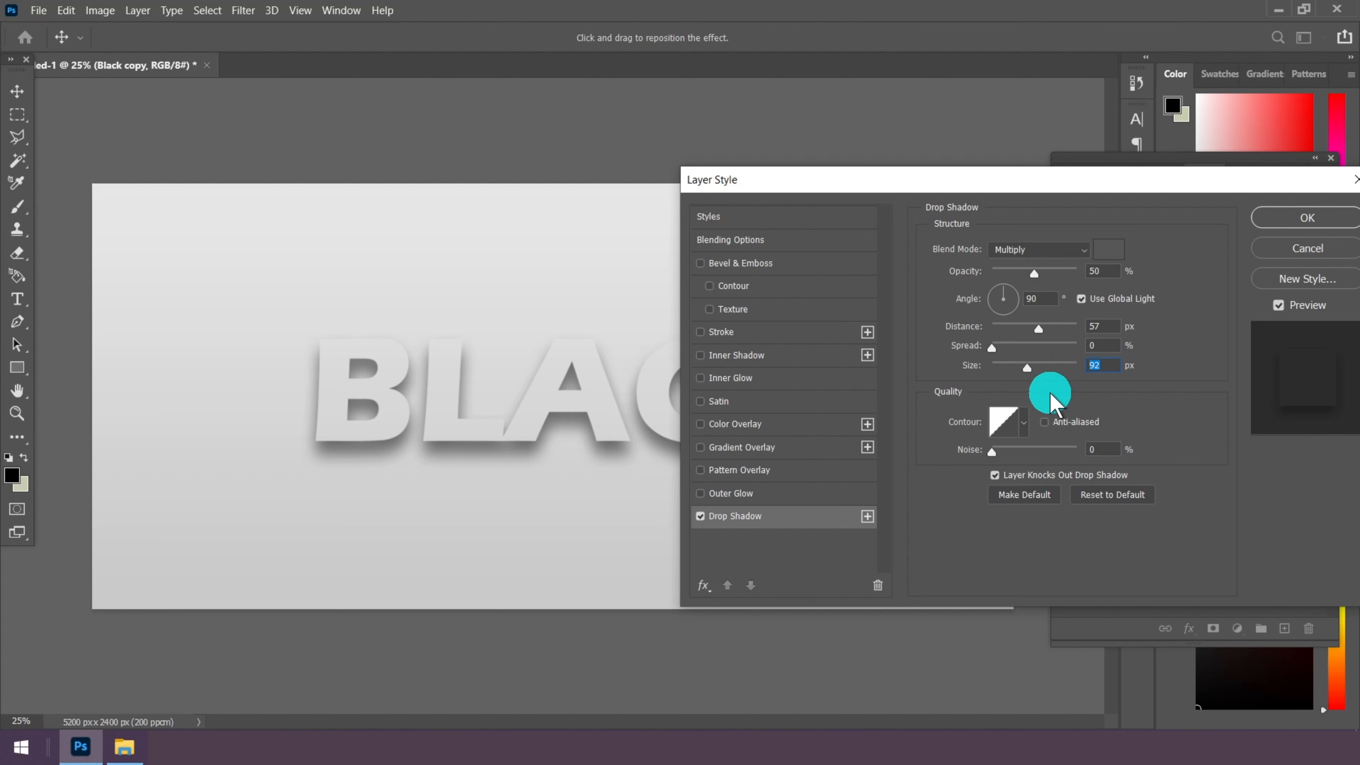
pyautogui.write('73')
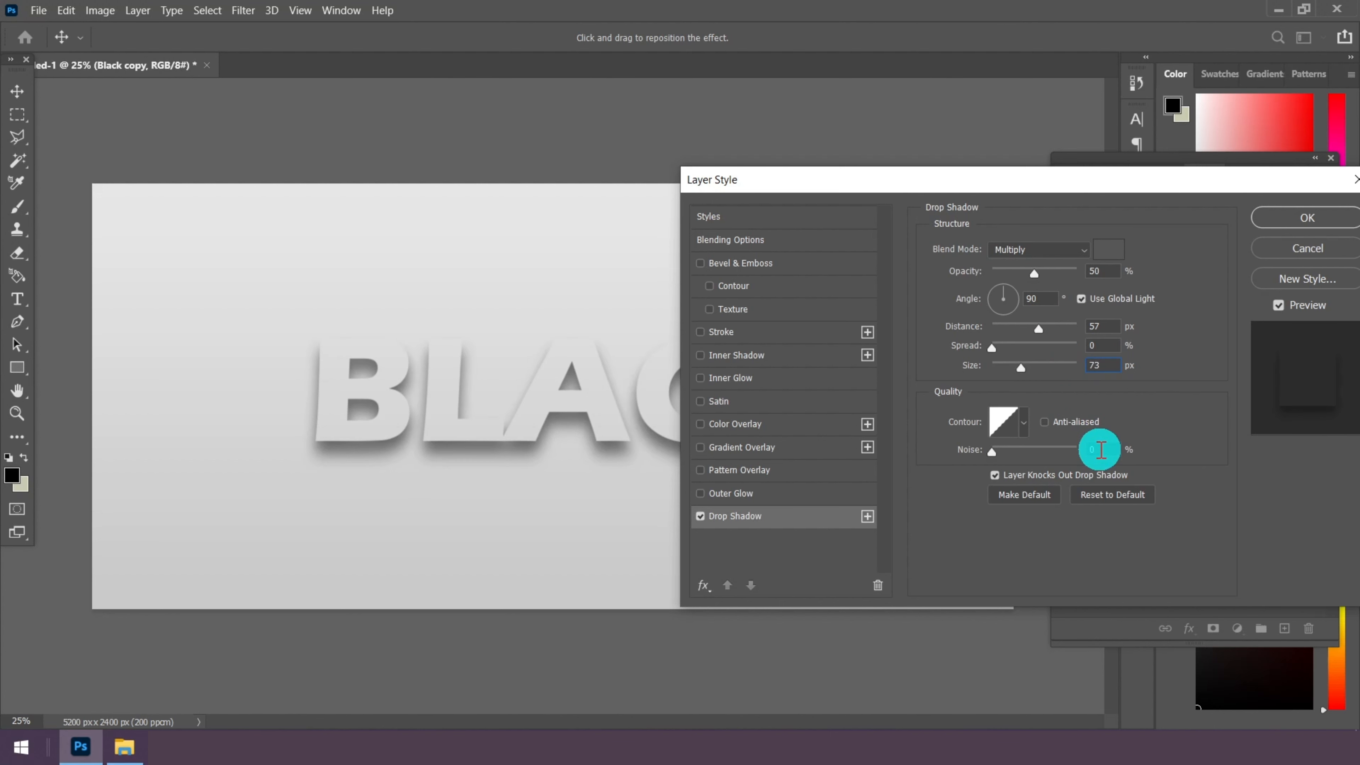
# Apply the drop shadow to the Black copy layer and collapse its effects list
pyautogui.moveTo(1100, 450); pyautogui.dragTo(1137, 409)
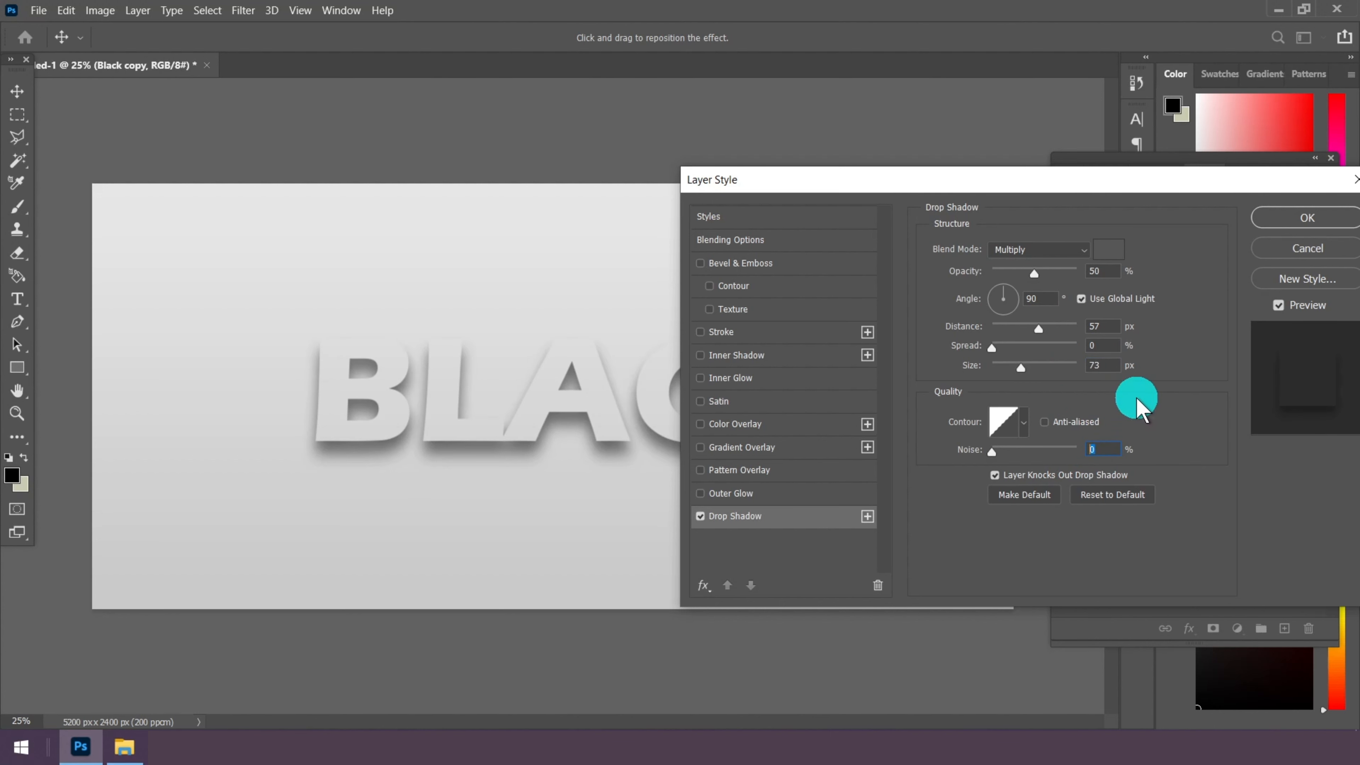
pyautogui.click(1305, 217)
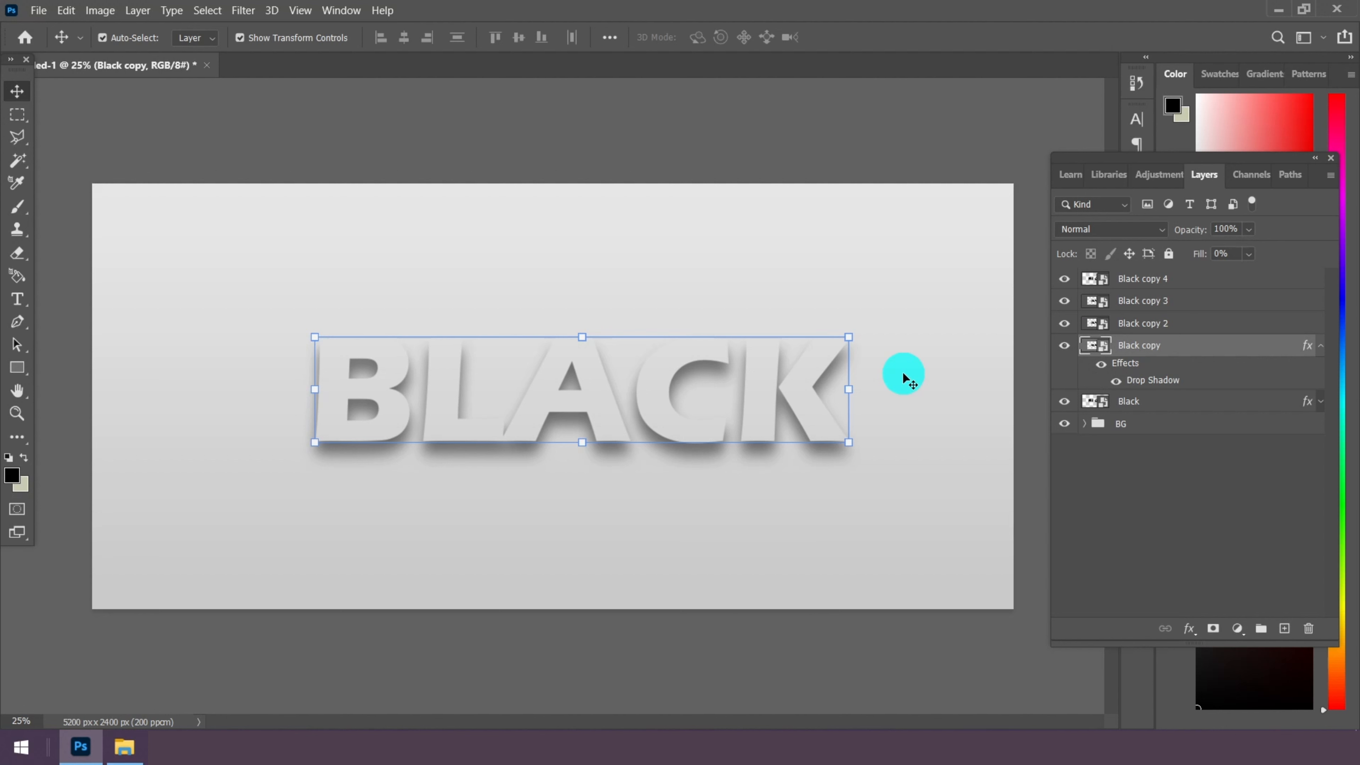
pyautogui.click(1320, 349)
# Add a Drop Shadow effect to the Black copy 2 layer using Multiply blend mode and color #565656
pyautogui.click(1159, 327)
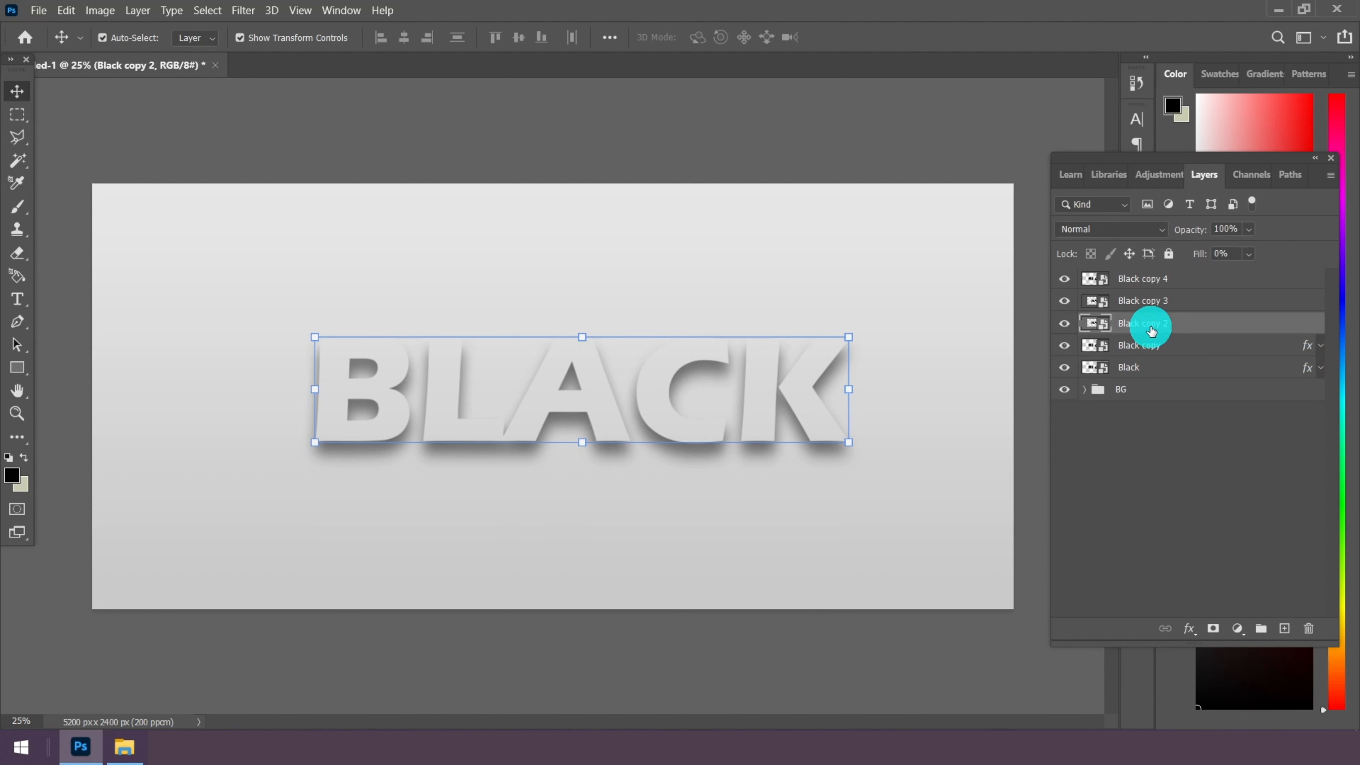
pyautogui.click(1189, 628)
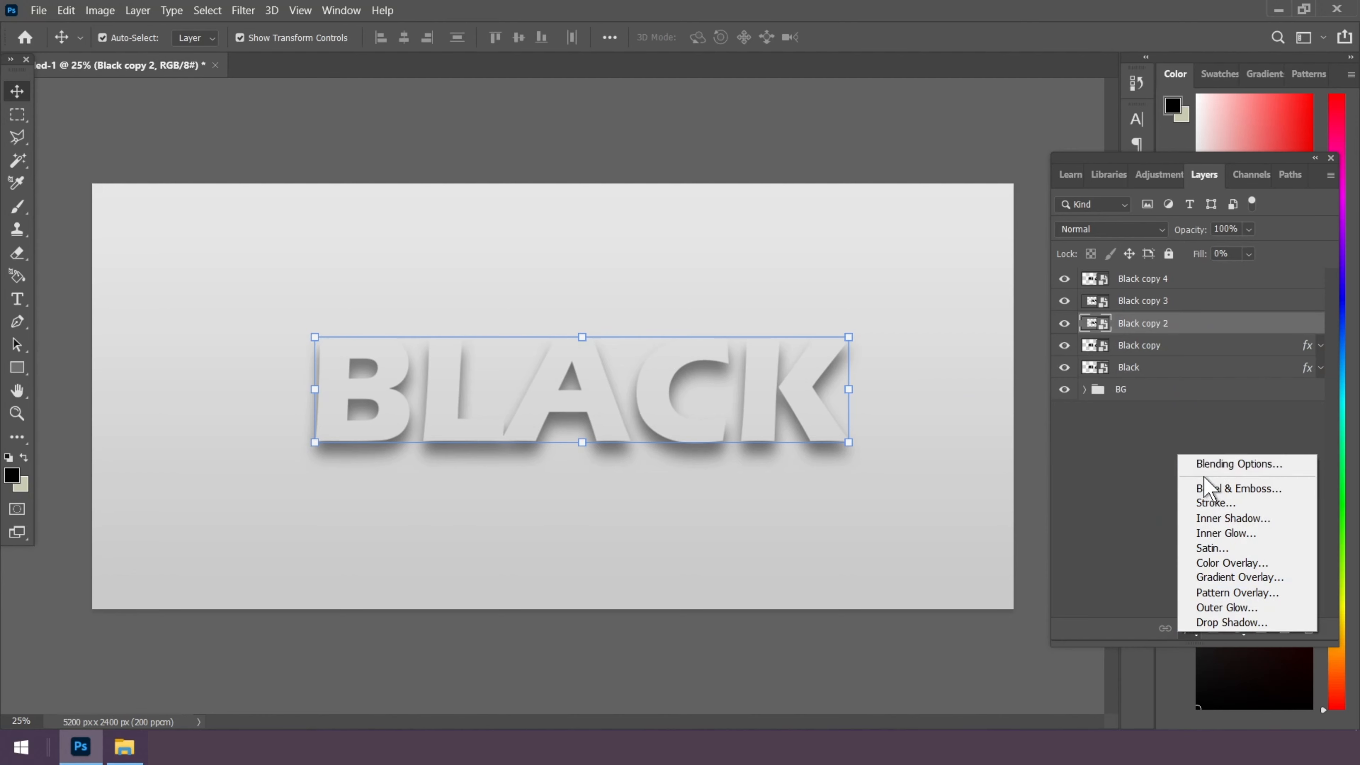
pyautogui.click(1211, 464)
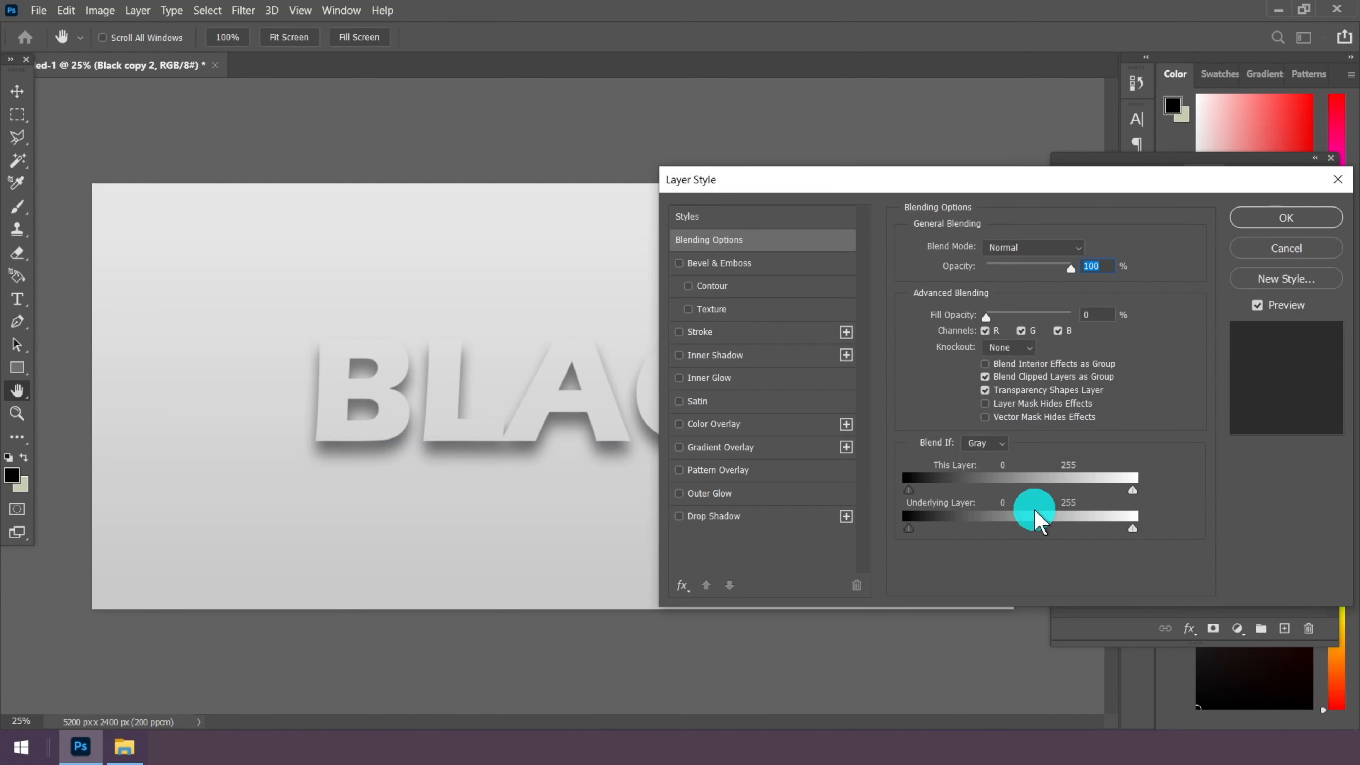
pyautogui.click(767, 519)
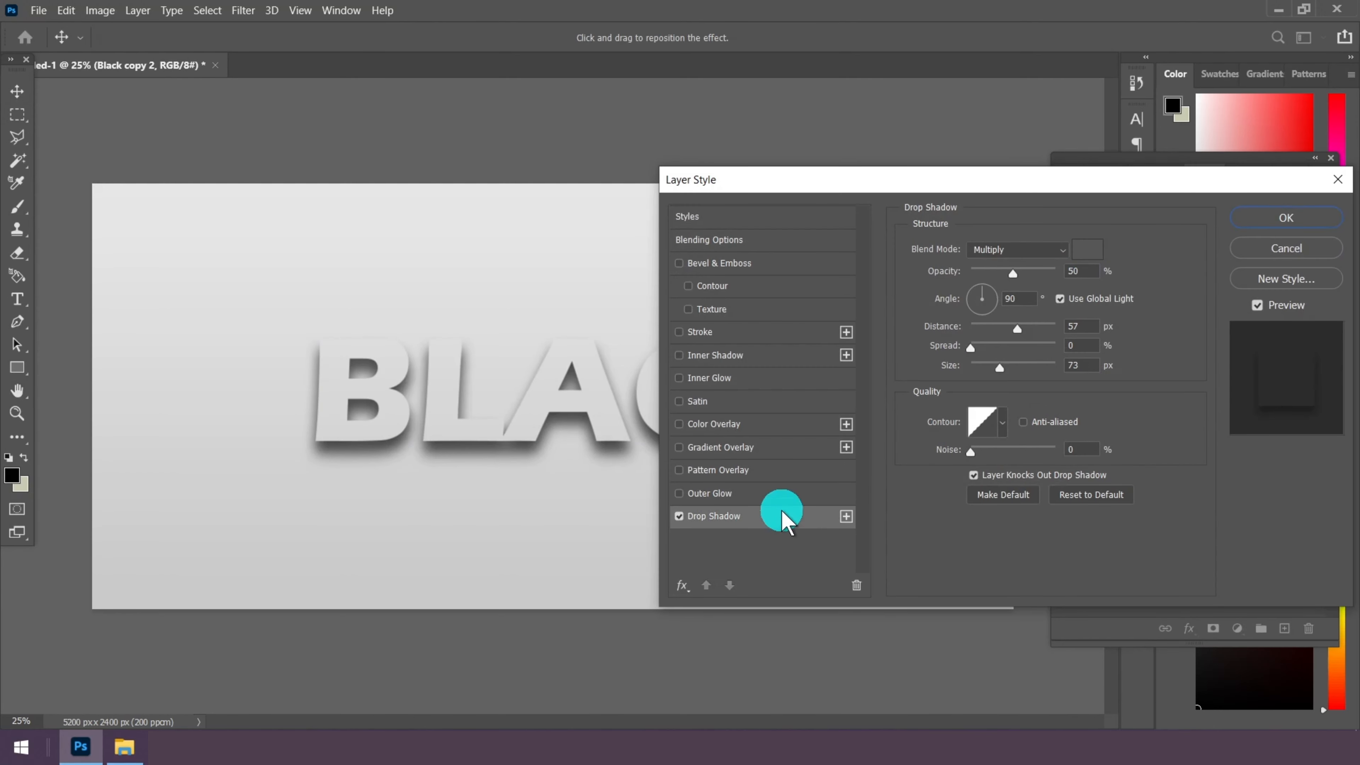
pyautogui.click(1018, 252)
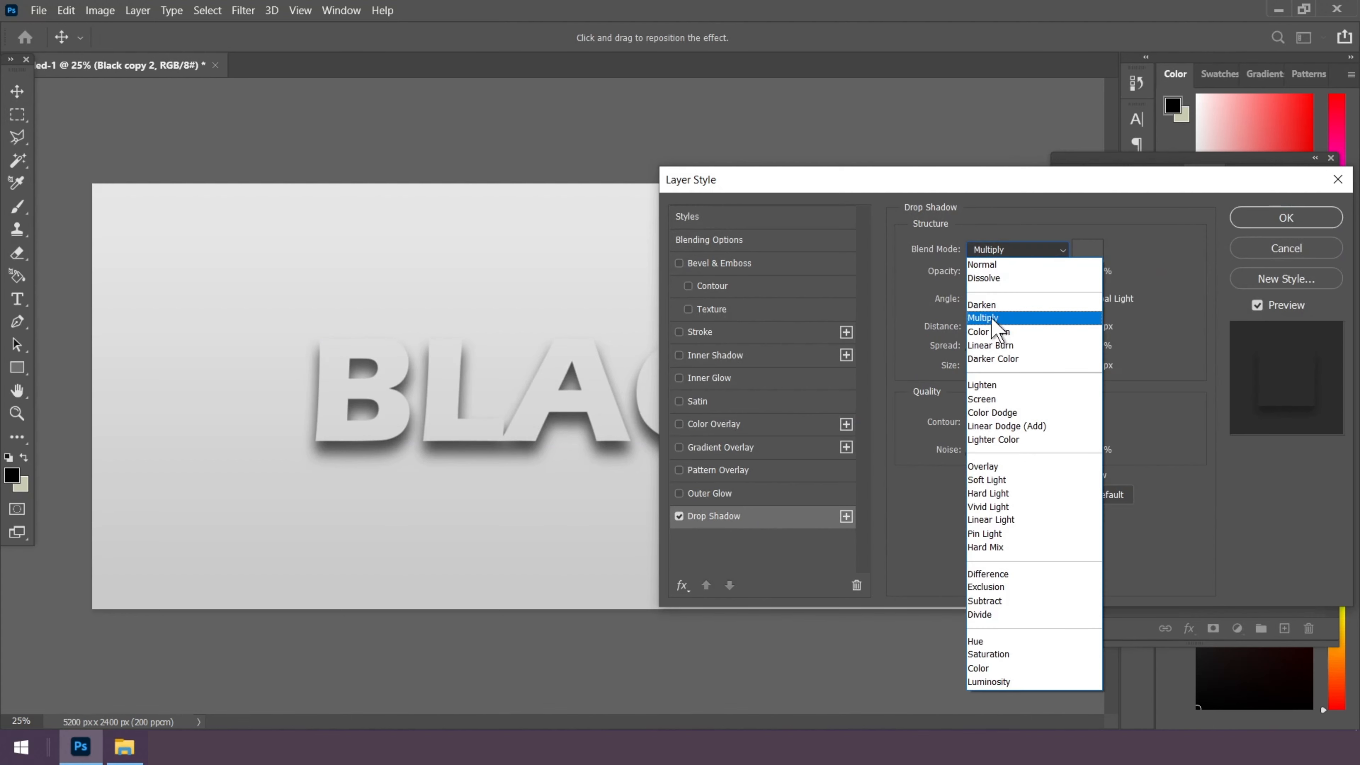
pyautogui.click(991, 322)
pyautogui.click(1087, 249)
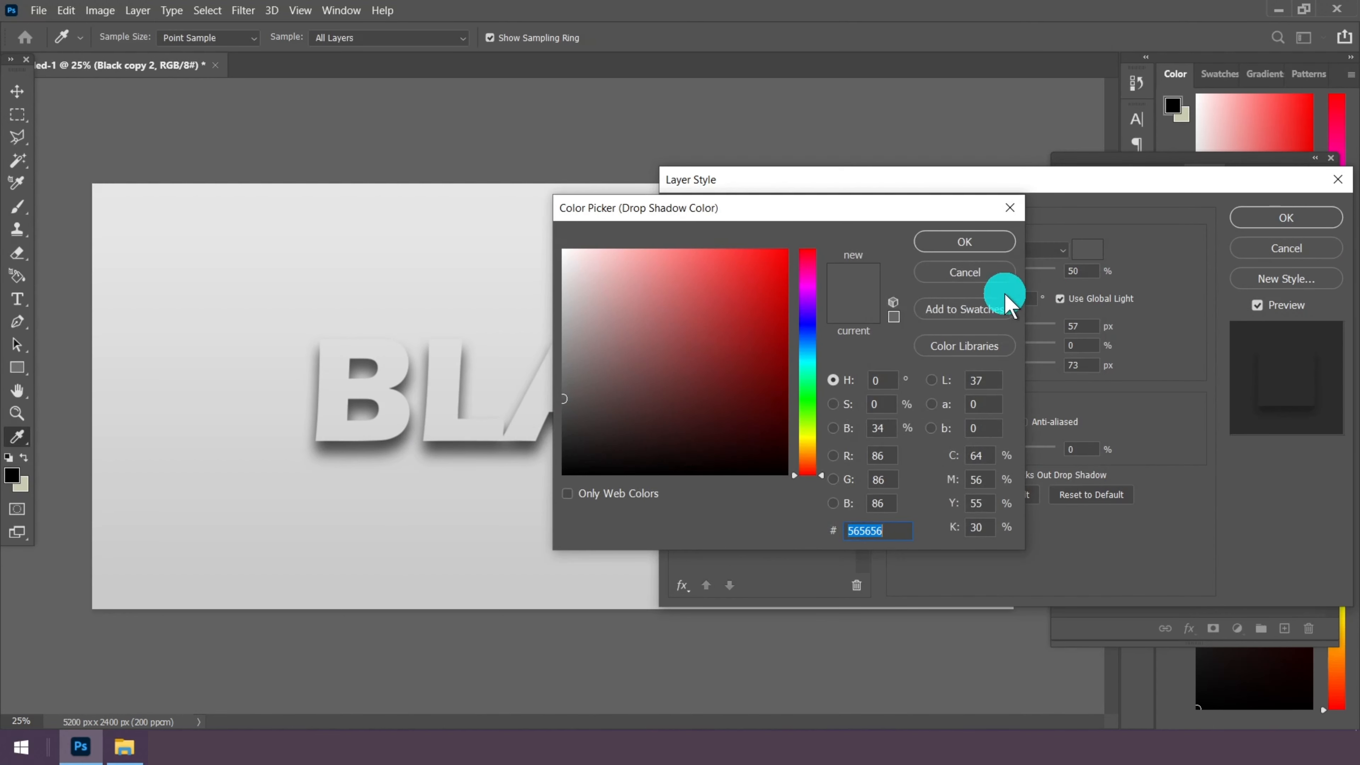
pyautogui.click(989, 248)
# Apply Black copy 2's drop shadow with 55% opacity, 24 px distance and 70 px size, and collapse its effects list
pyautogui.moveTo(1089, 271); pyautogui.dragTo(959, 298)
pyautogui.write('55')
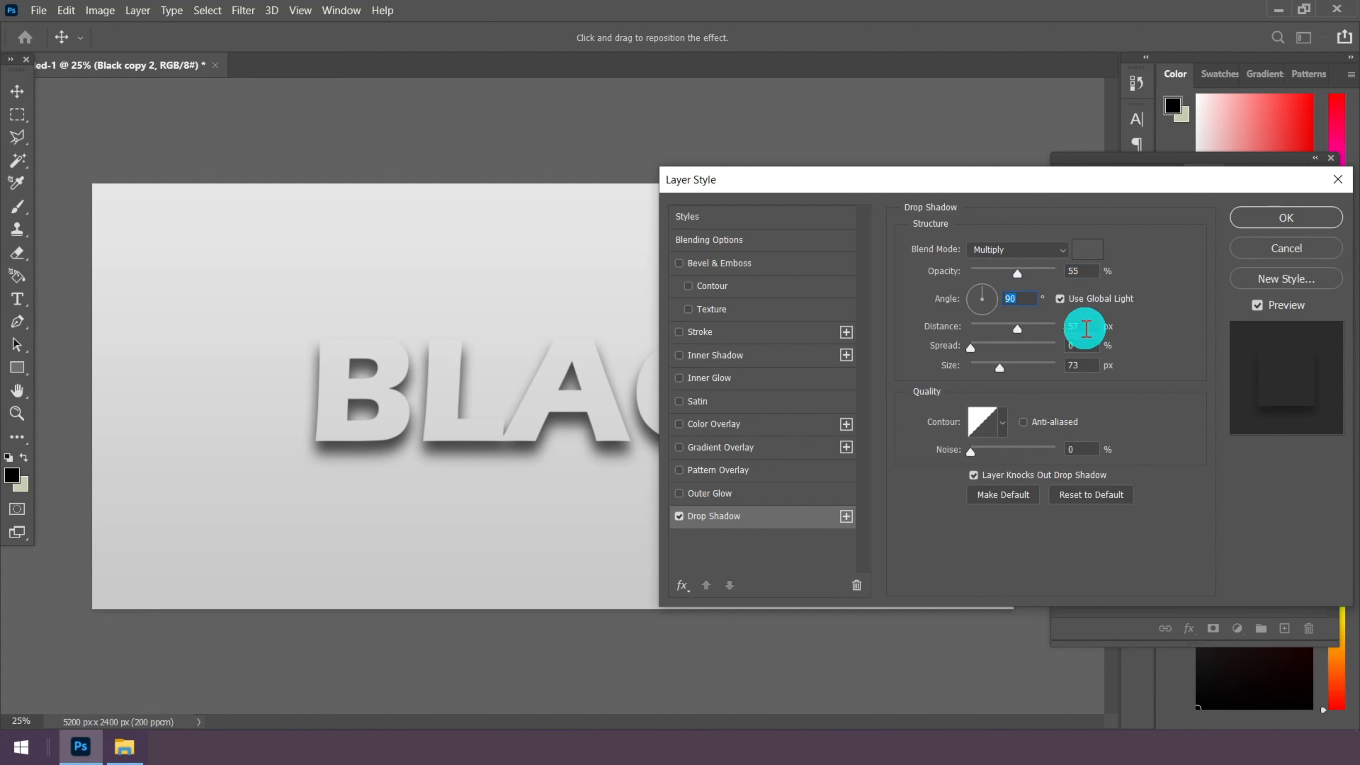
pyautogui.moveTo(1090, 328); pyautogui.dragTo(1001, 328)
pyautogui.click(1080, 344)
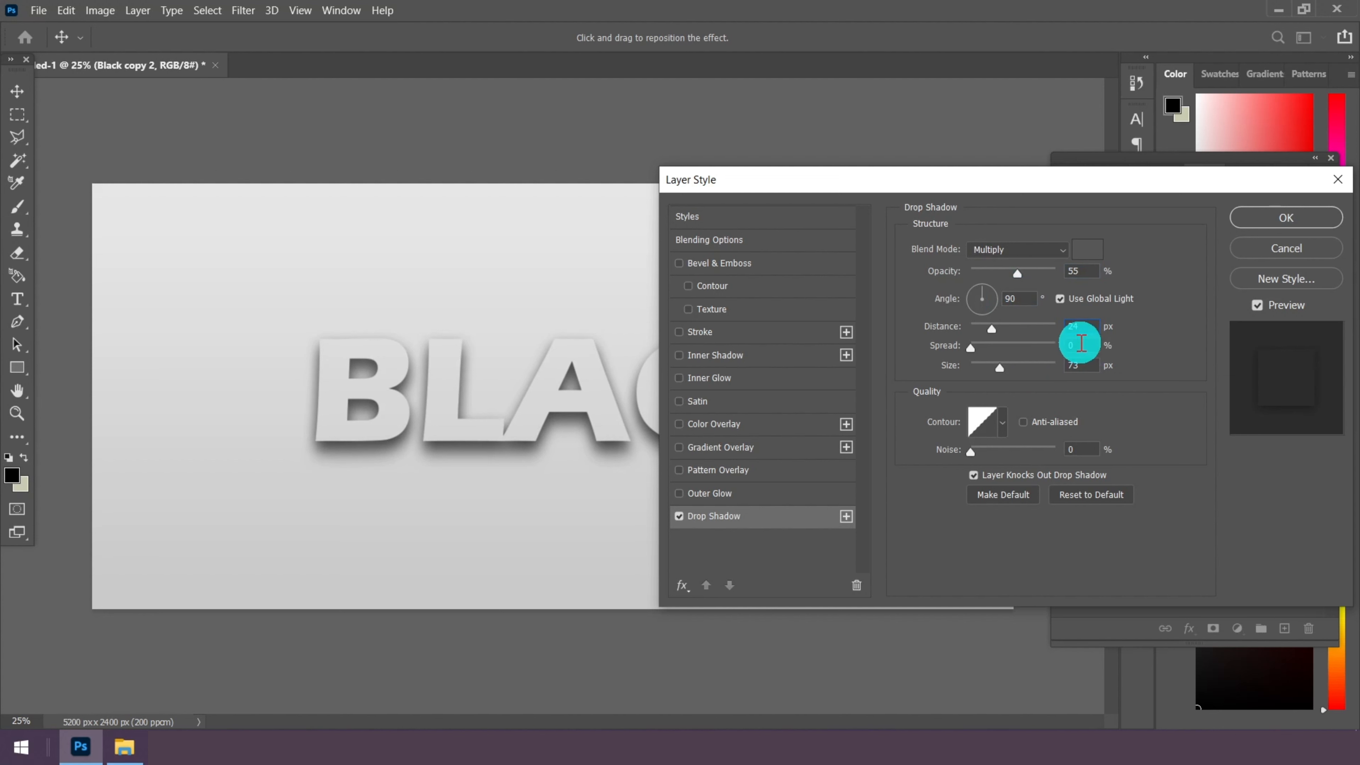
pyautogui.click(1092, 371)
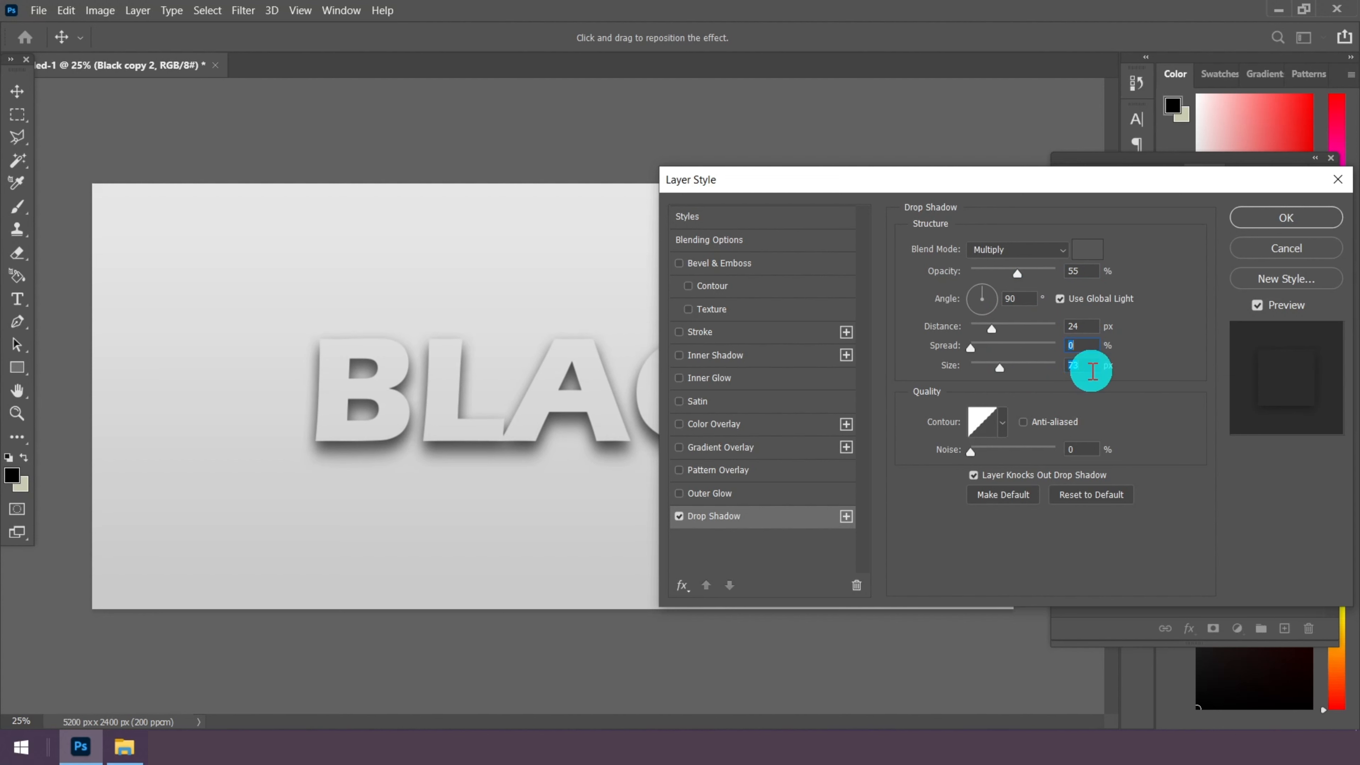
pyautogui.moveTo(1092, 366); pyautogui.dragTo(1043, 371)
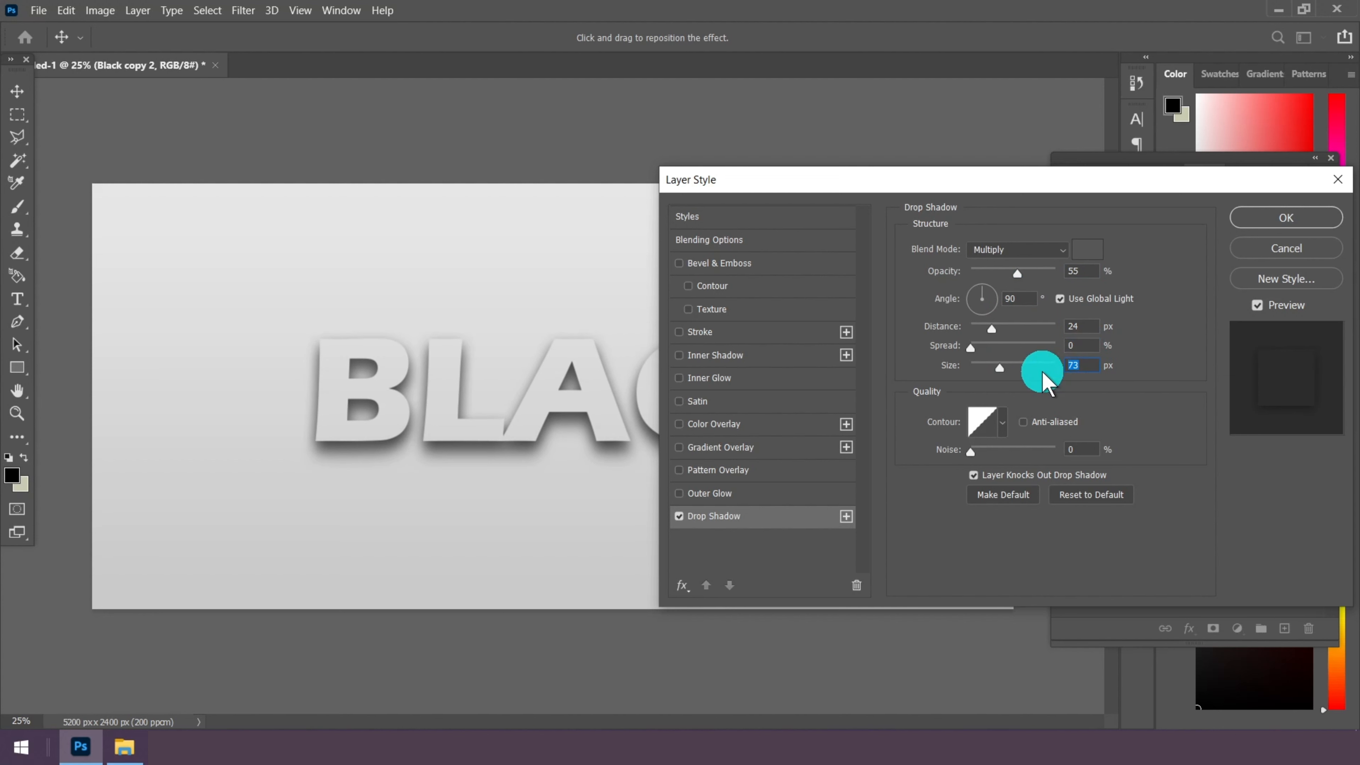
pyautogui.write('70')
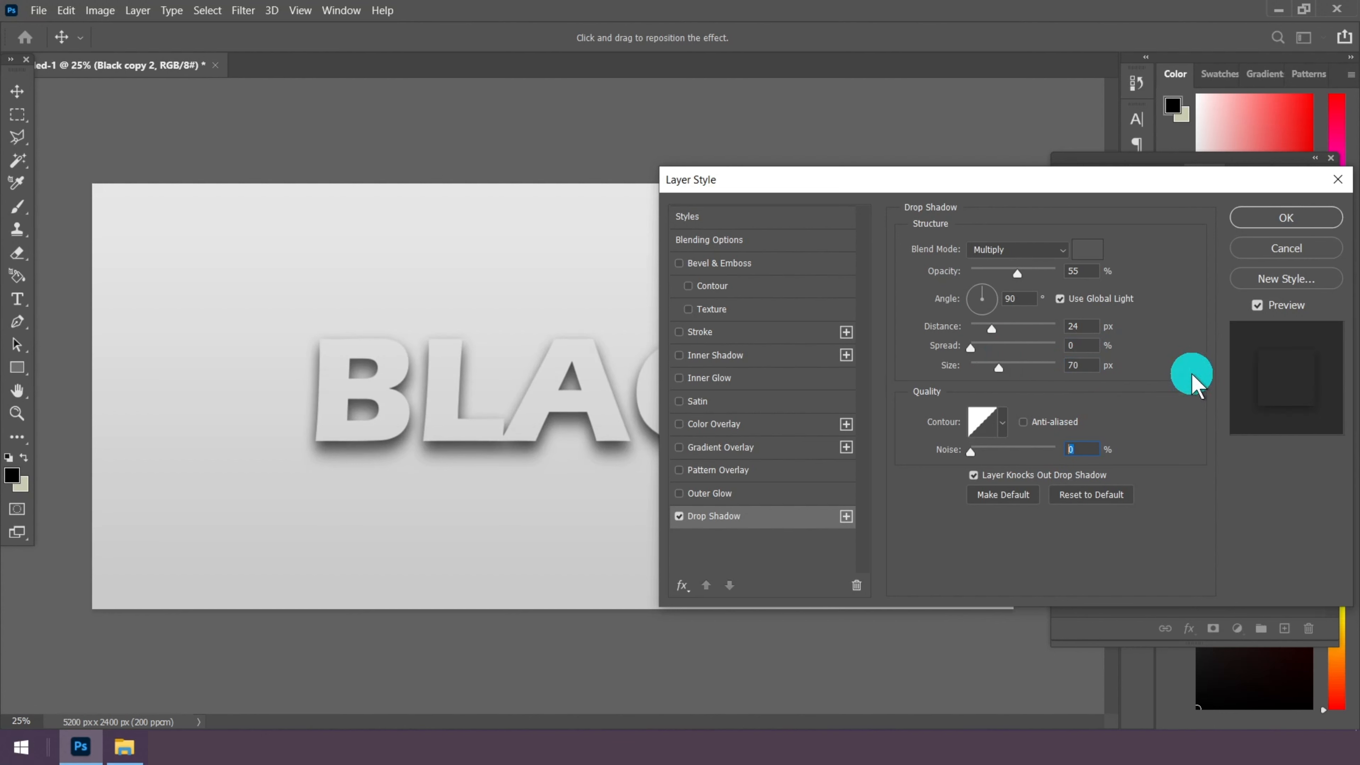
pyautogui.click(1259, 220)
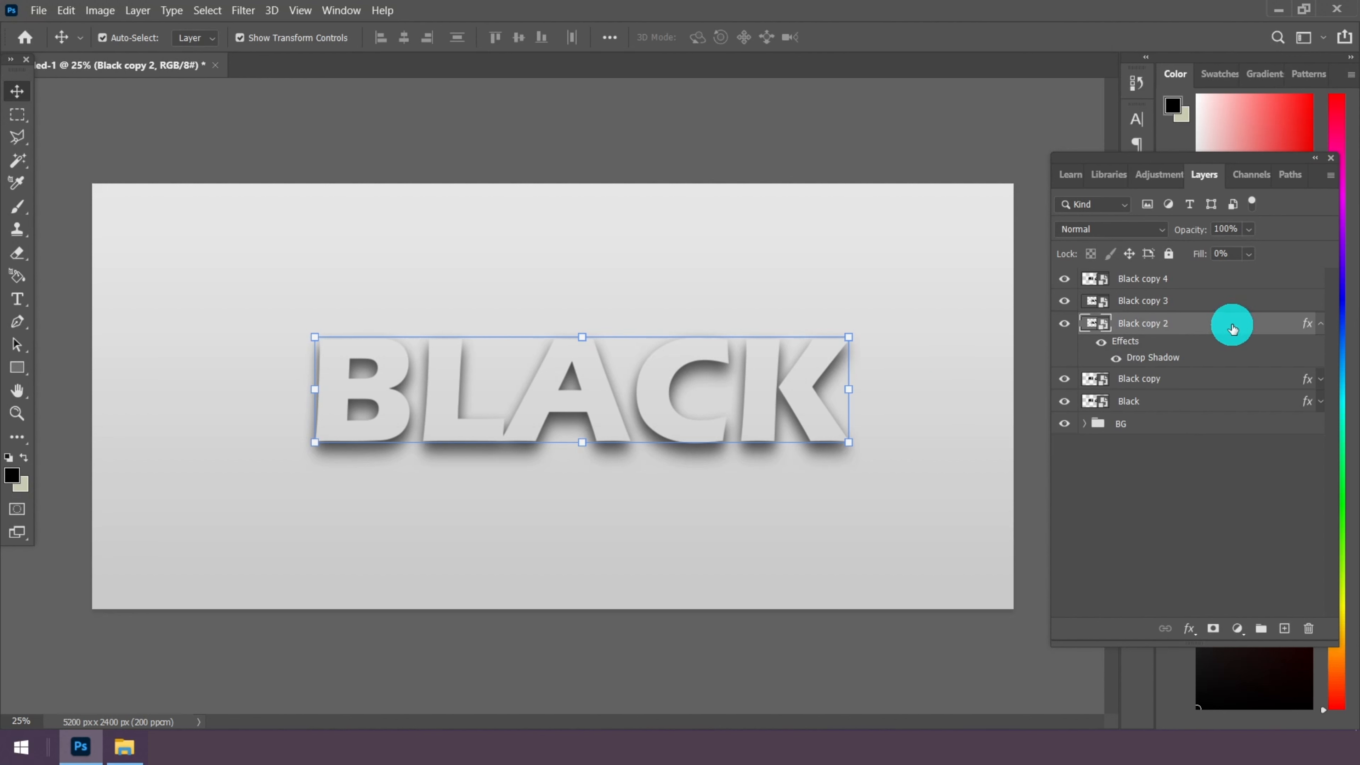
pyautogui.click(1317, 325)
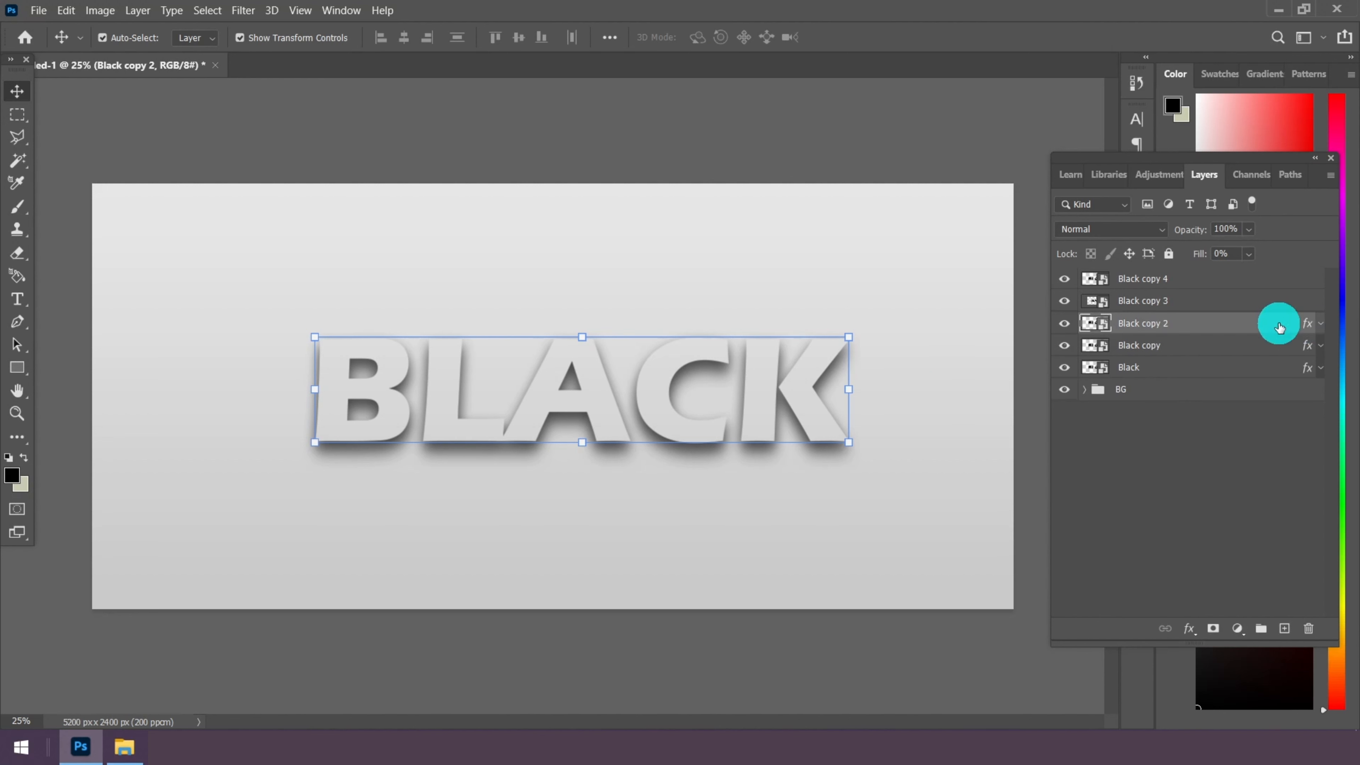
# Add a Drop Shadow effect to the Black copy 3 layer using Multiply blend mode and color #565656
pyautogui.click(1158, 302)
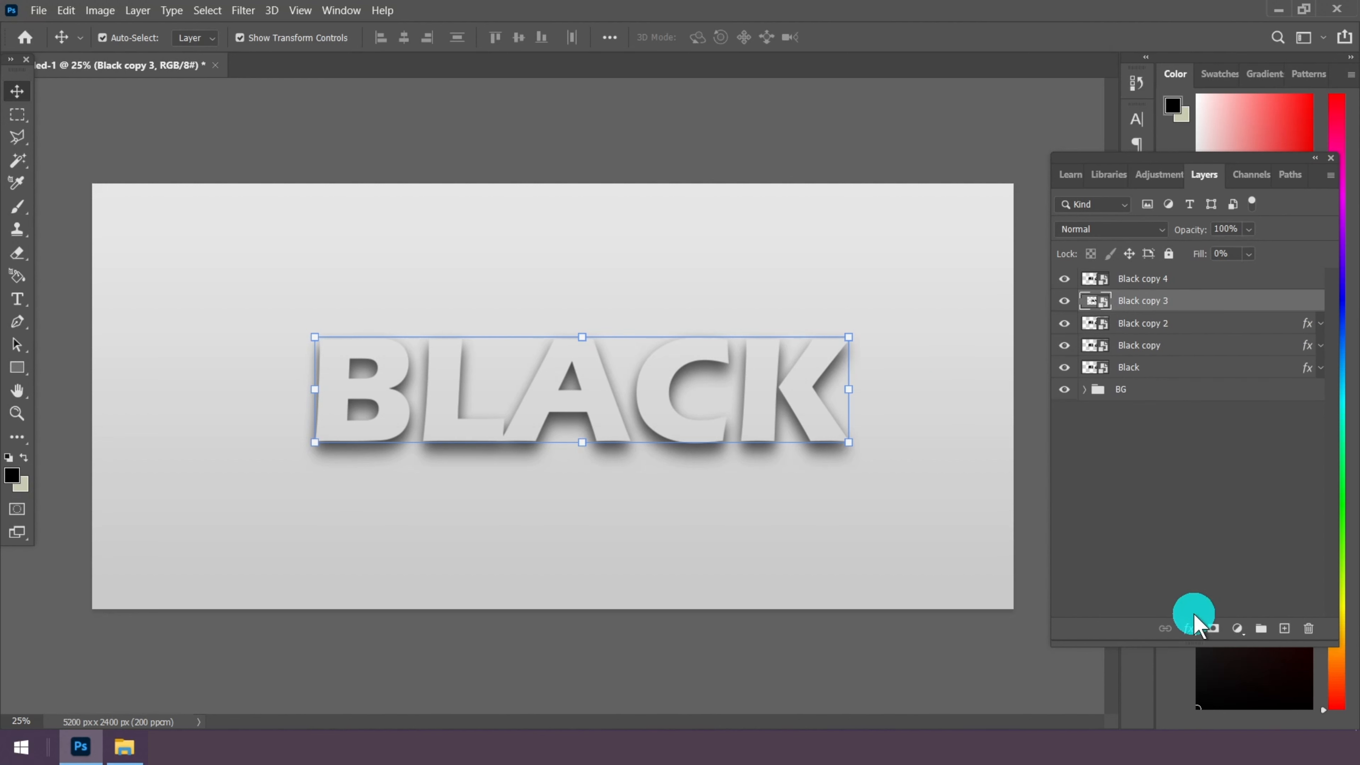
pyautogui.click(1189, 629)
pyautogui.click(1205, 471)
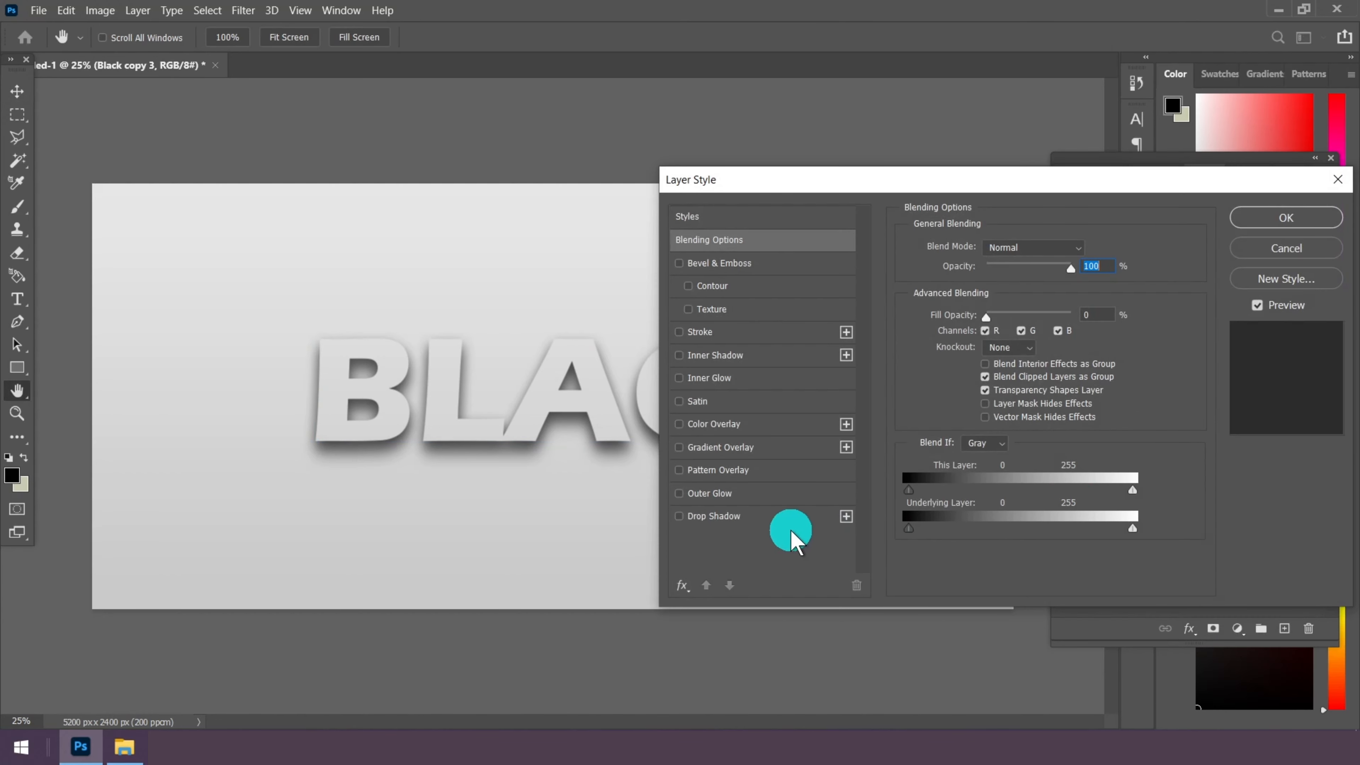
pyautogui.click(768, 527)
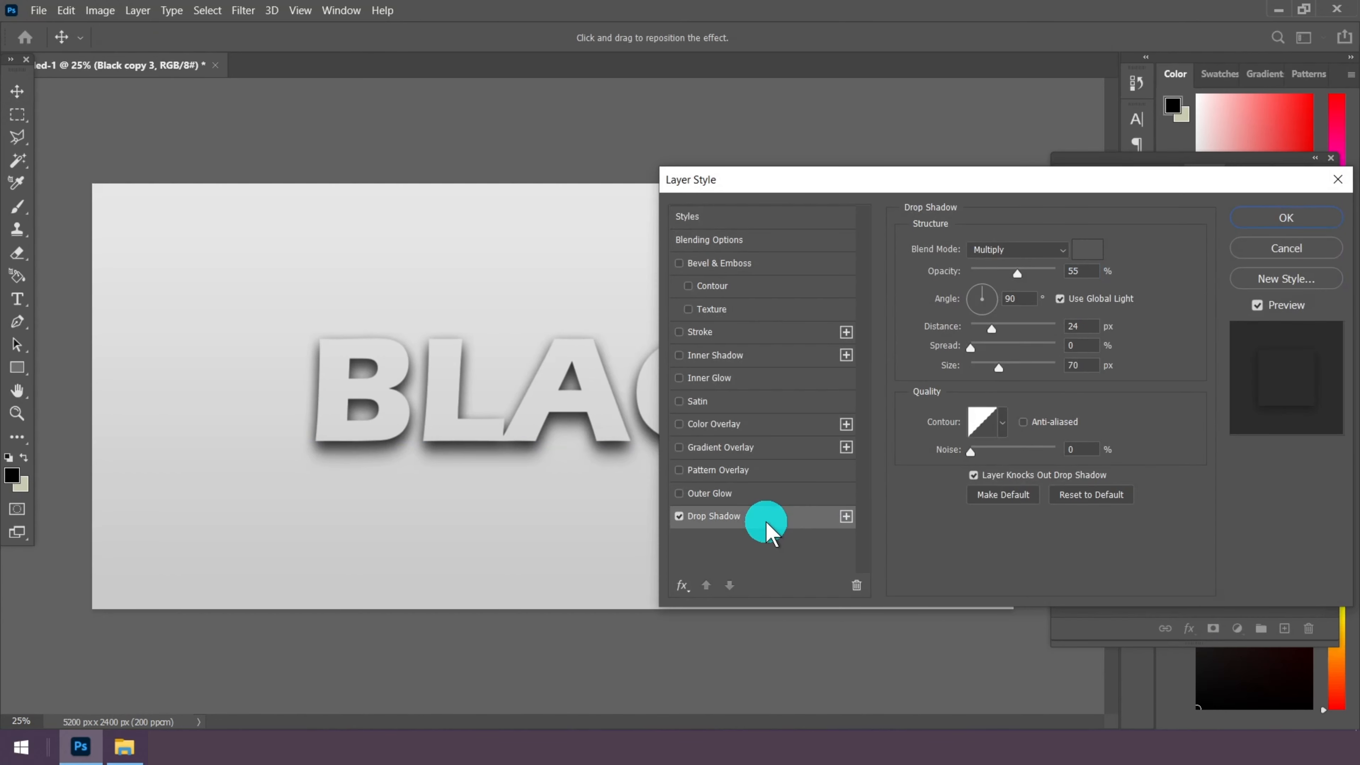
pyautogui.click(994, 251)
pyautogui.click(987, 316)
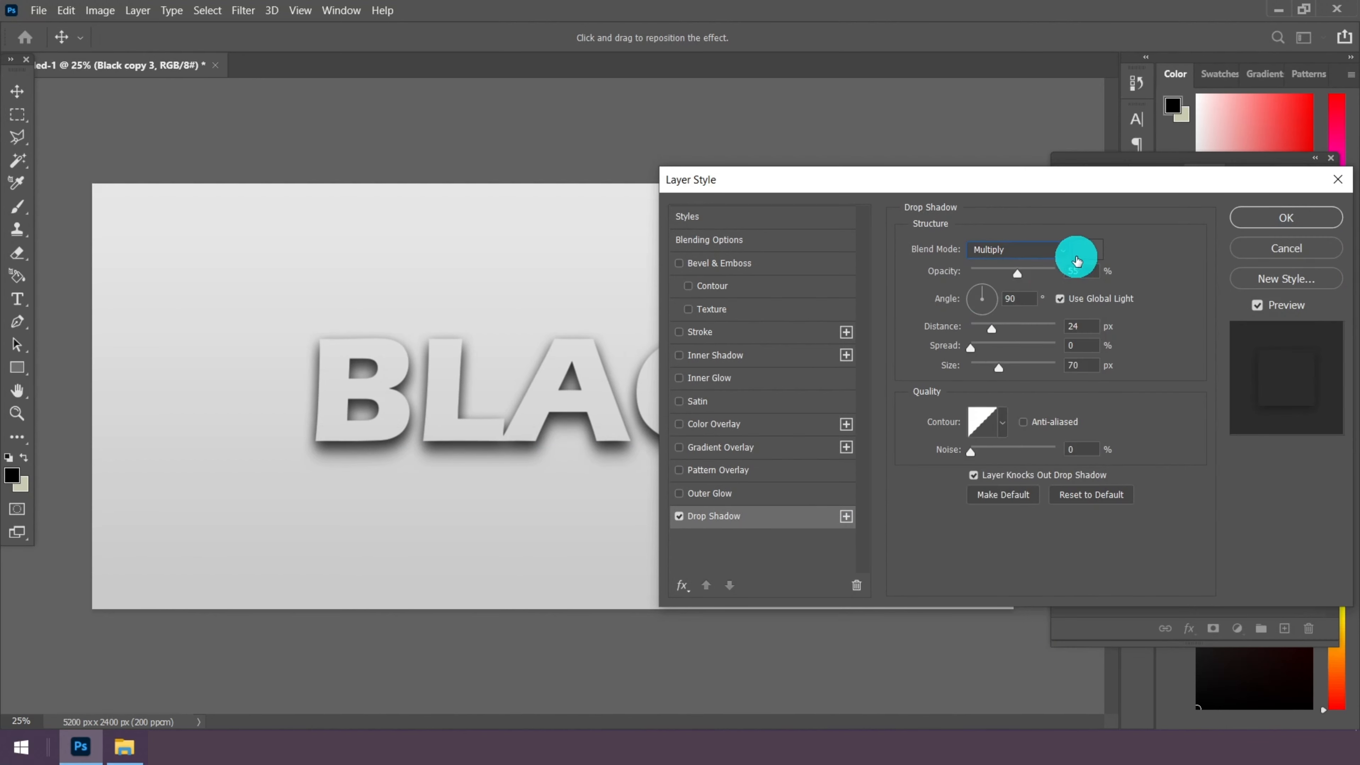
pyautogui.click(1086, 251)
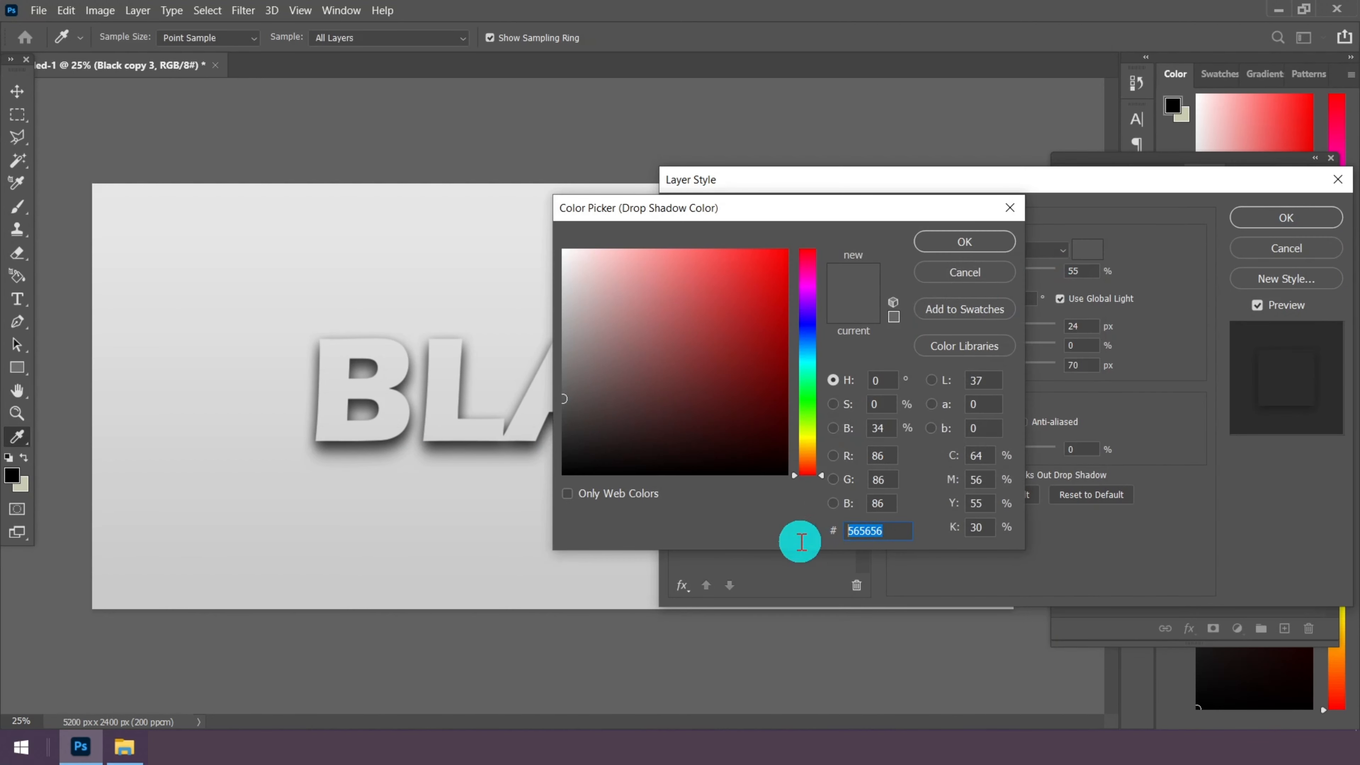
pyautogui.click(970, 248)
# Set the Black copy 3 layer's drop shadow to 87% opacity and 15 px distance
pyautogui.click(1076, 277)
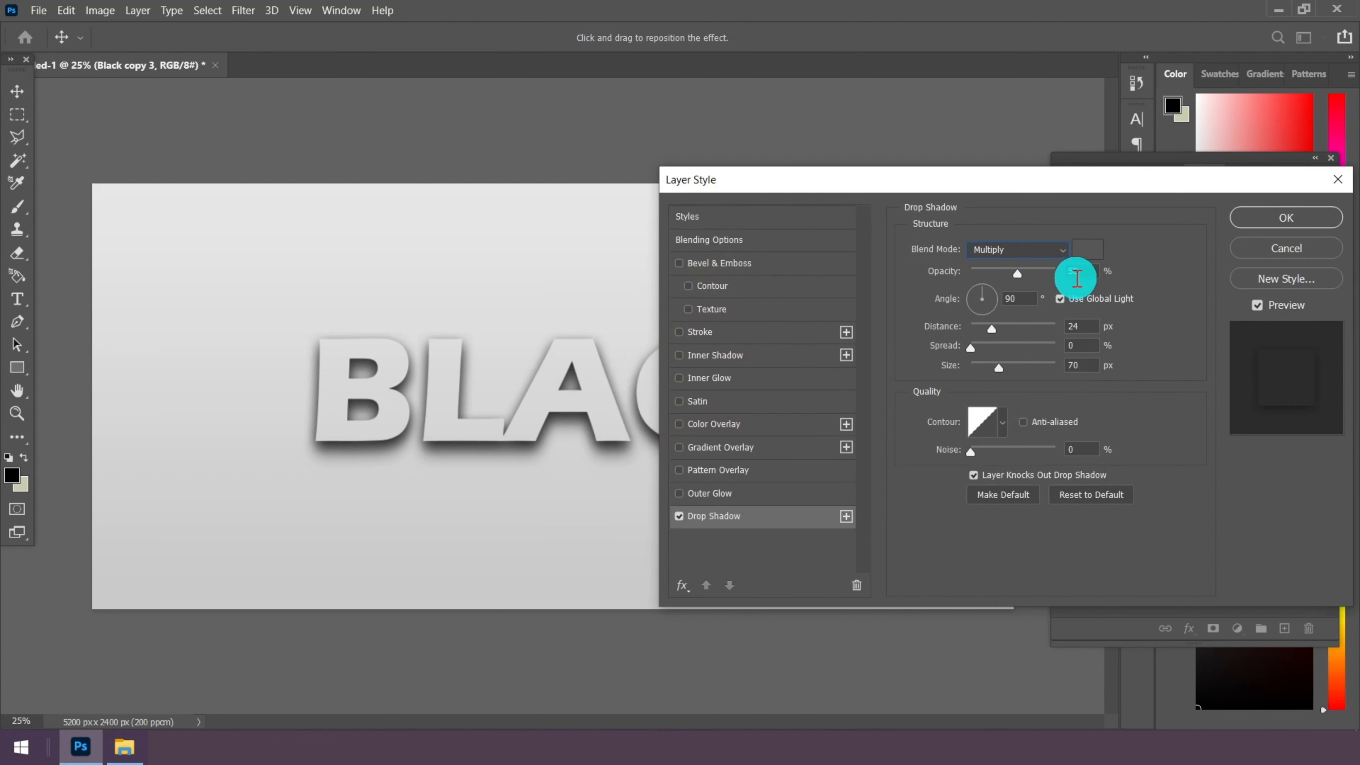
pyautogui.moveTo(1086, 273); pyautogui.dragTo(1020, 279)
pyautogui.write('87')
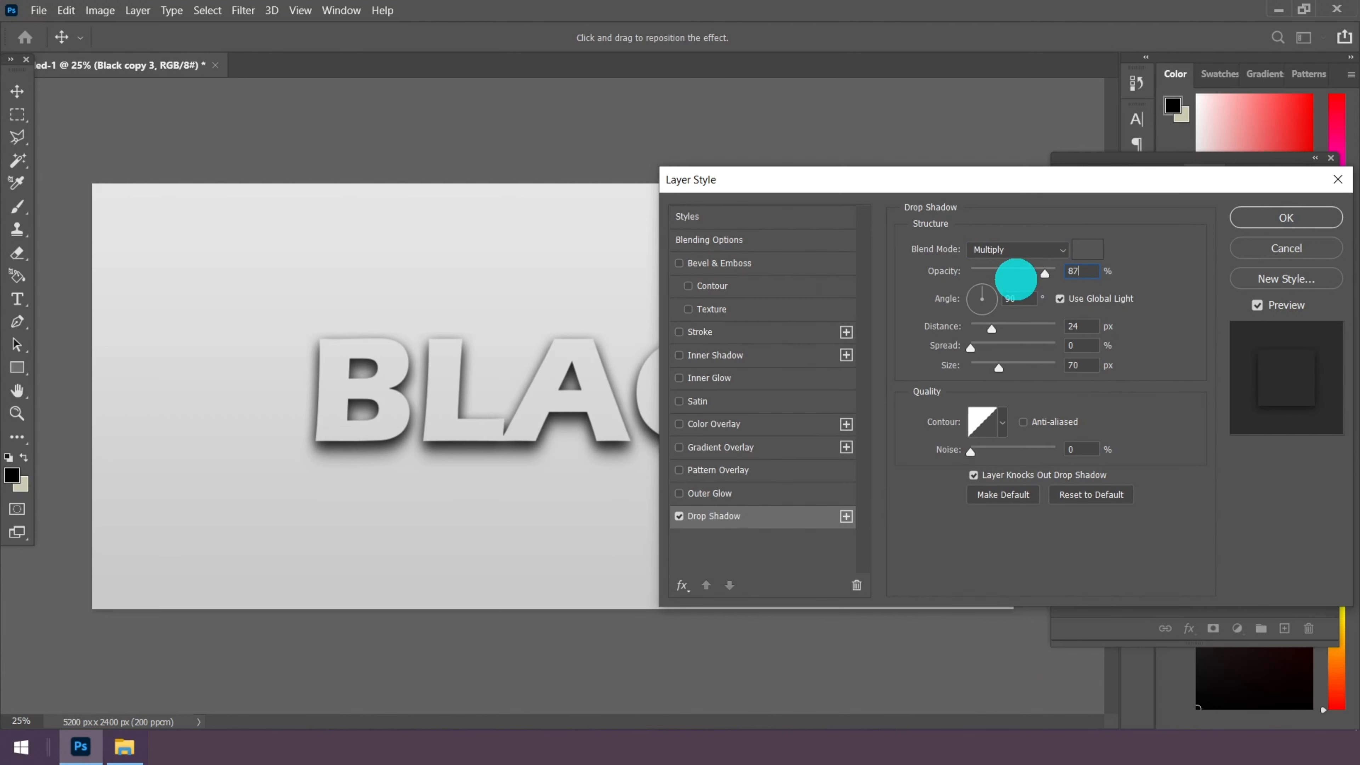
pyautogui.moveTo(1021, 297); pyautogui.dragTo(967, 299)
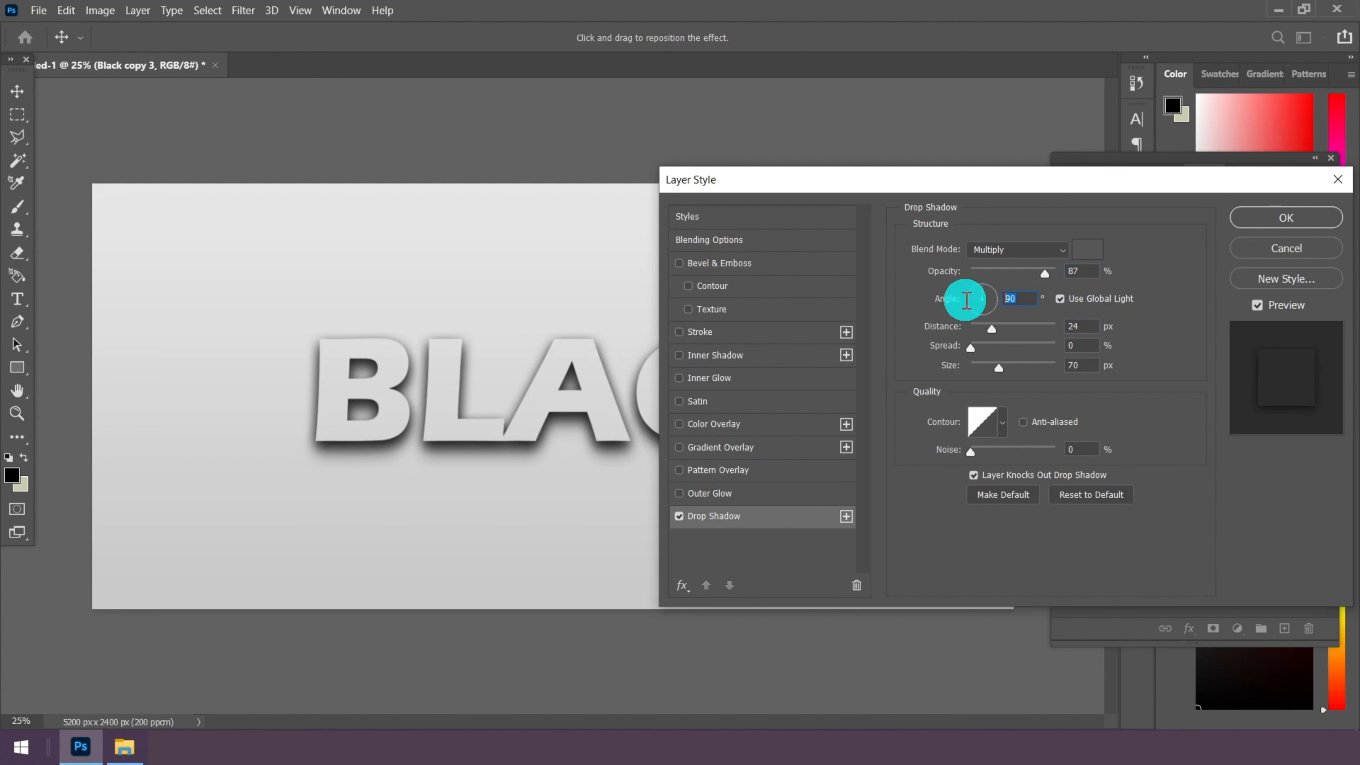
pyautogui.moveTo(1081, 326); pyautogui.dragTo(1019, 325)
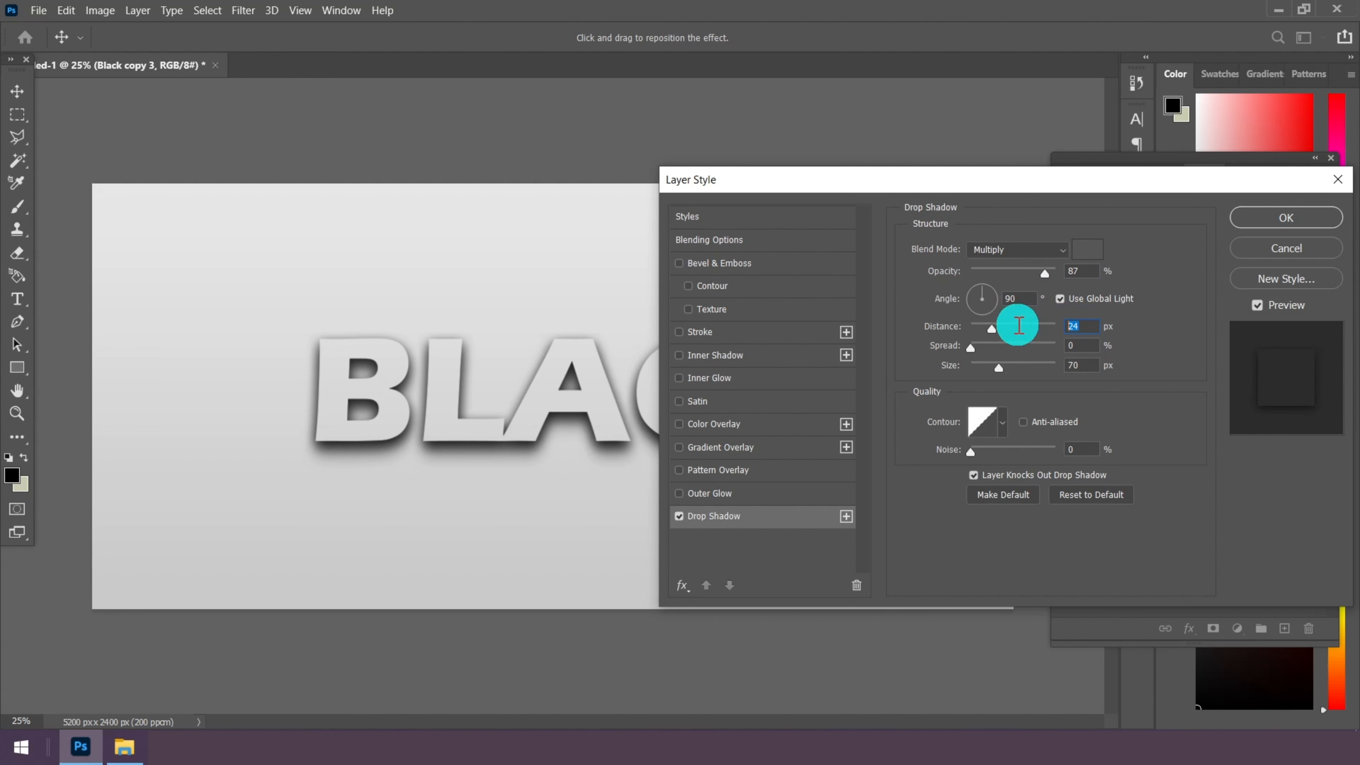
pyautogui.write('15')
# Set the shadow size to 51 px and apply the style to the Black copy 3 layer
pyautogui.click(1077, 340)
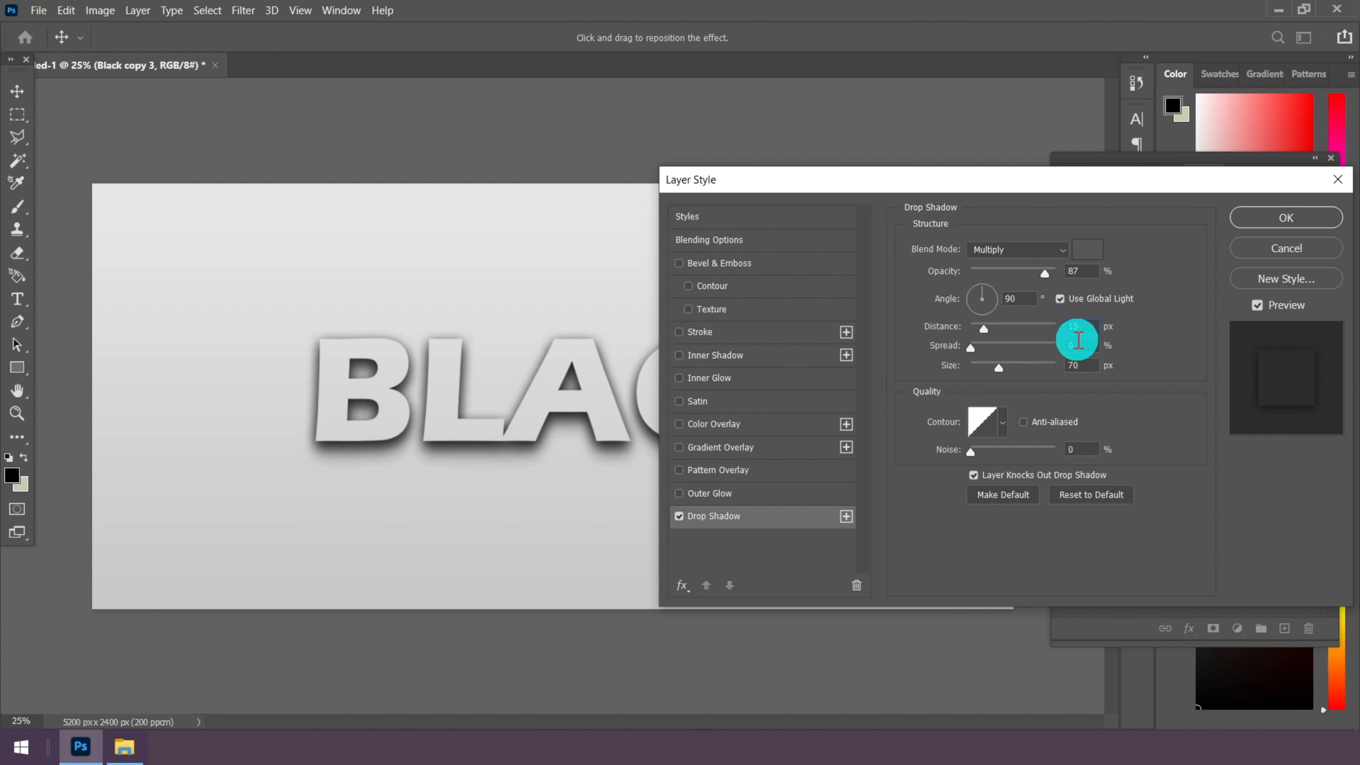
pyautogui.moveTo(1085, 345); pyautogui.dragTo(985, 348)
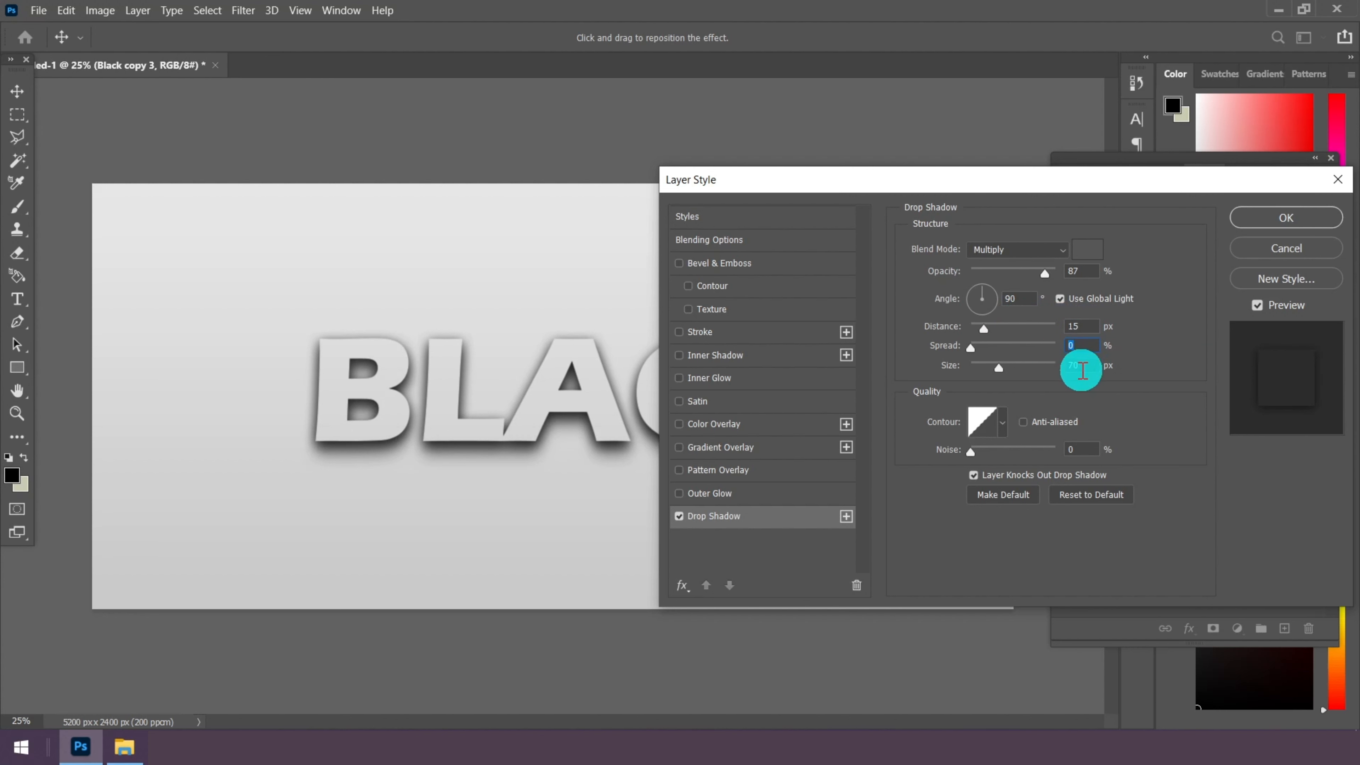
pyautogui.moveTo(1087, 368); pyautogui.dragTo(999, 375)
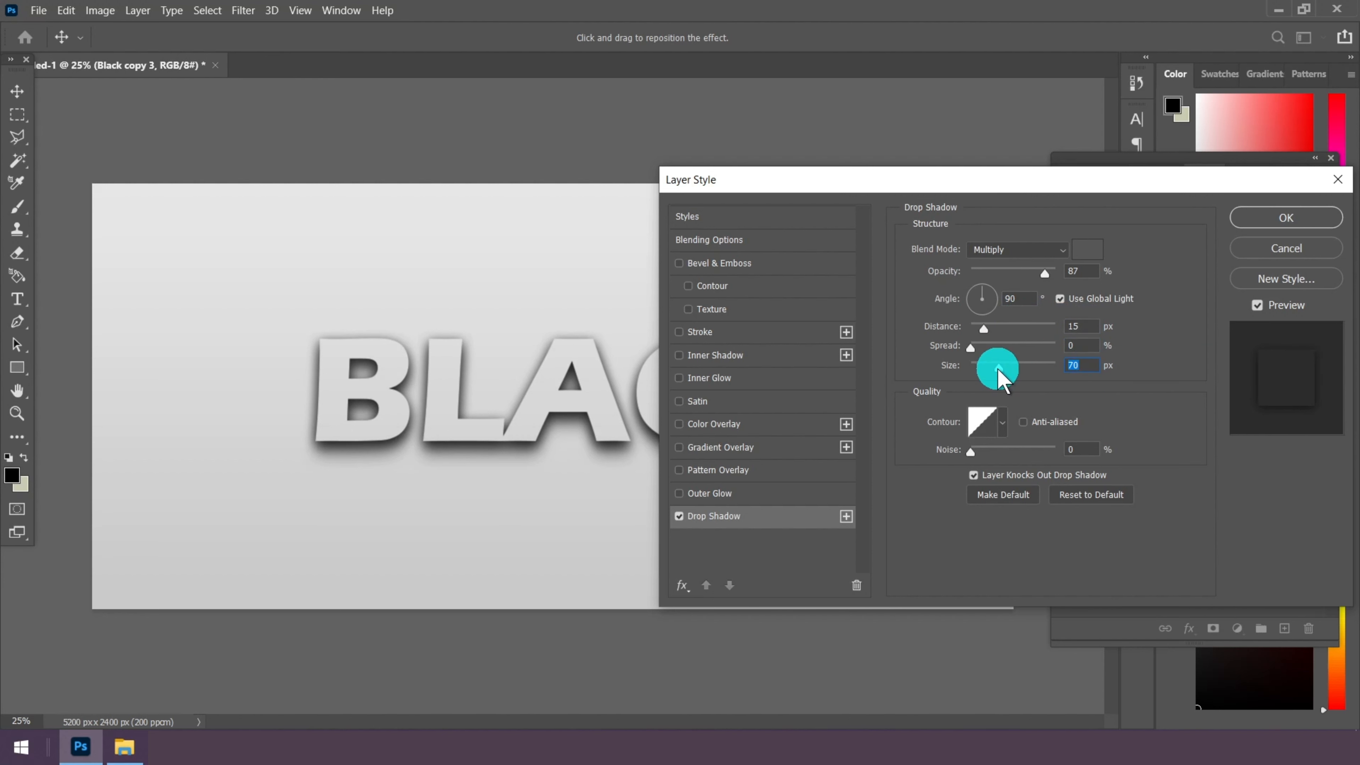
pyautogui.write('51')
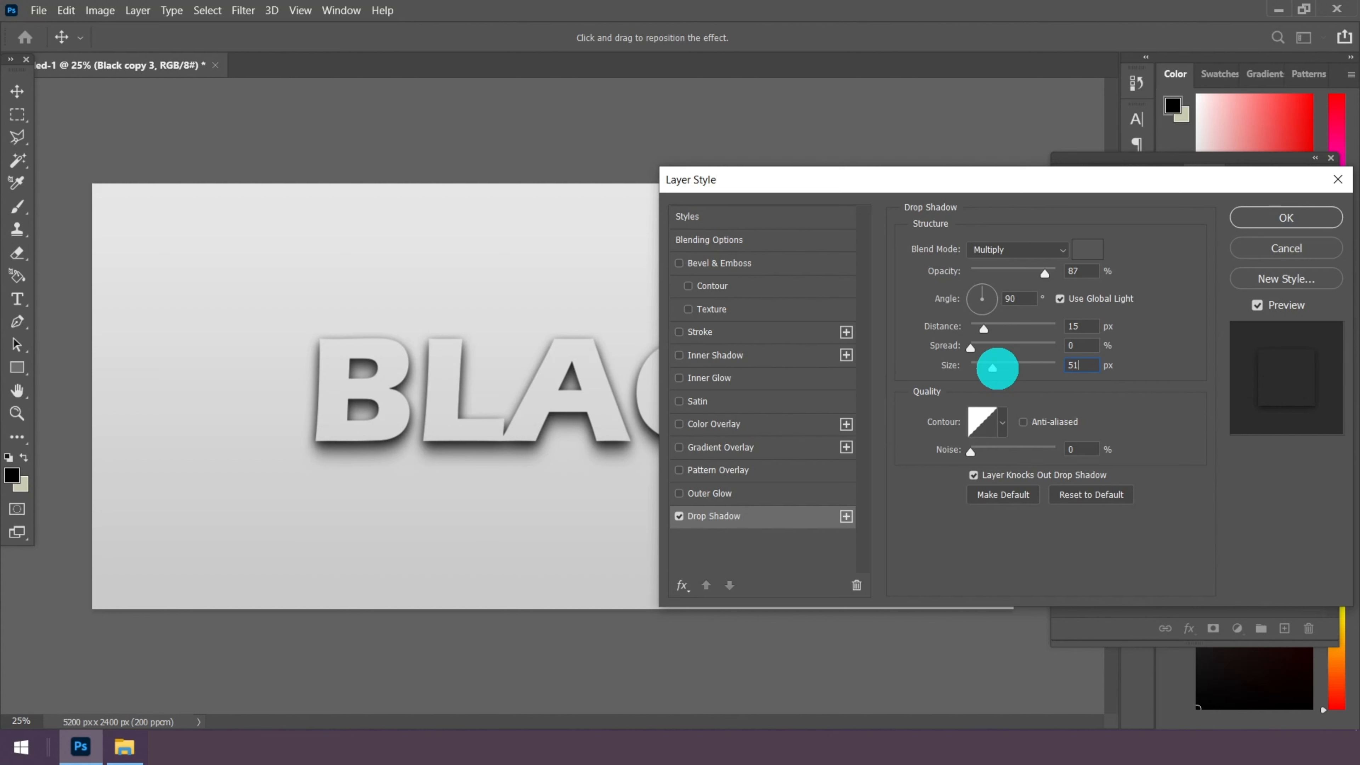
pyautogui.moveTo(1081, 365); pyautogui.dragTo(1047, 366)
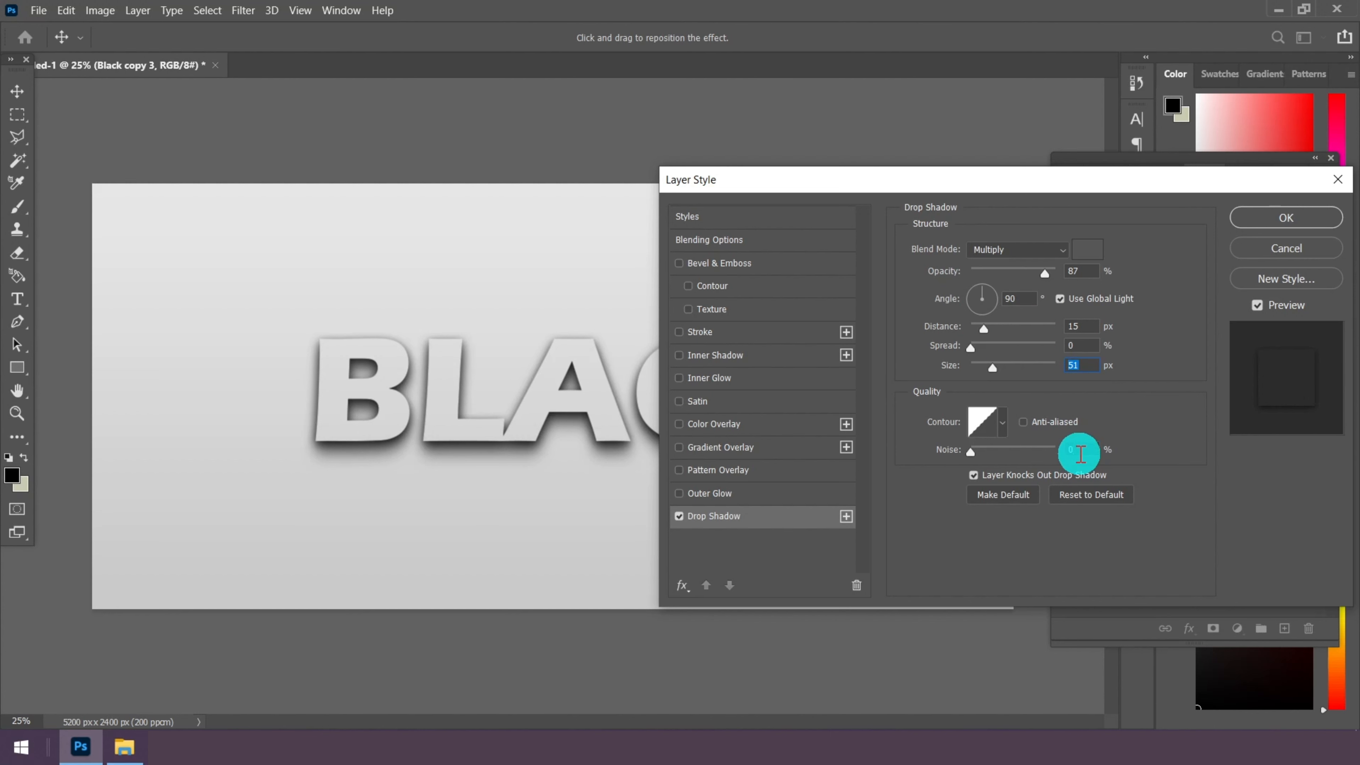
pyautogui.click(1266, 217)
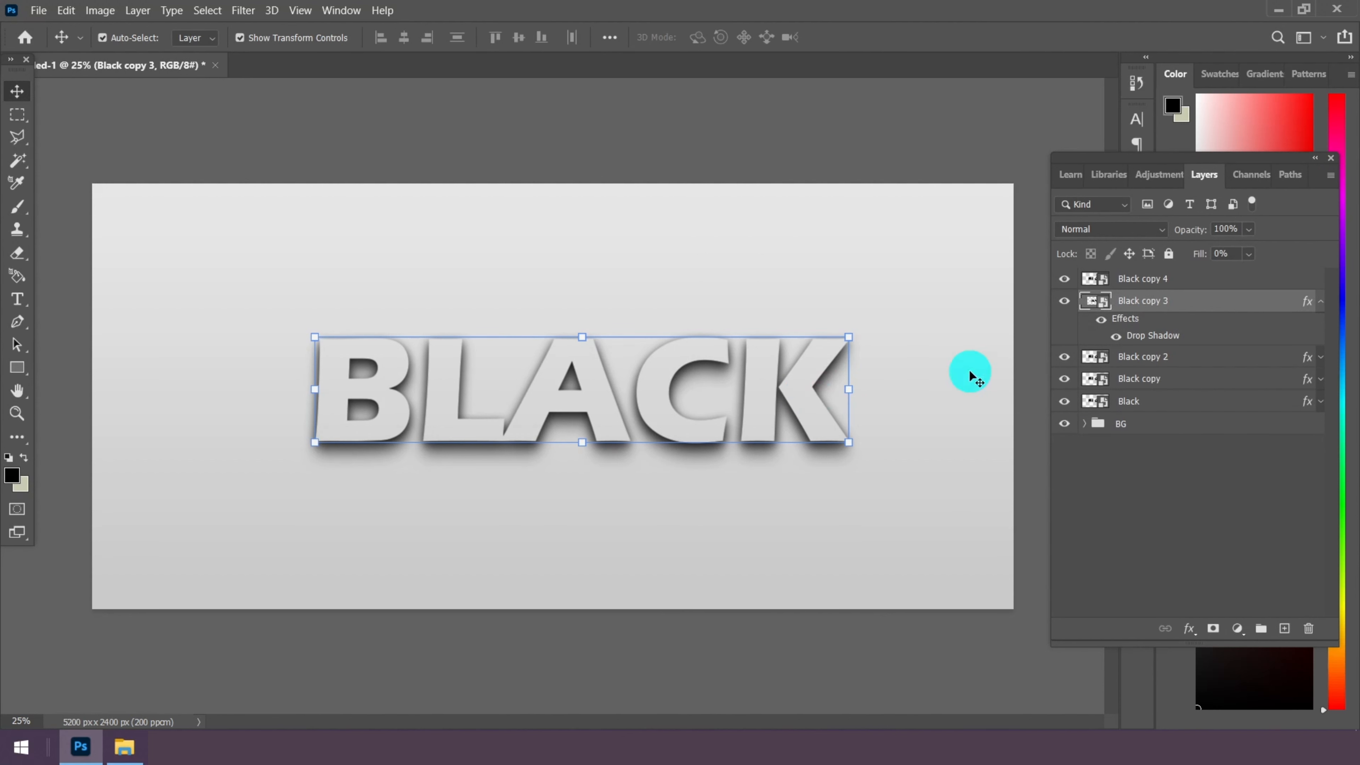
# Add a Drop Shadow effect to the Black copy 4 layer using Multiply blend mode and color #565656
pyautogui.click(1172, 279)
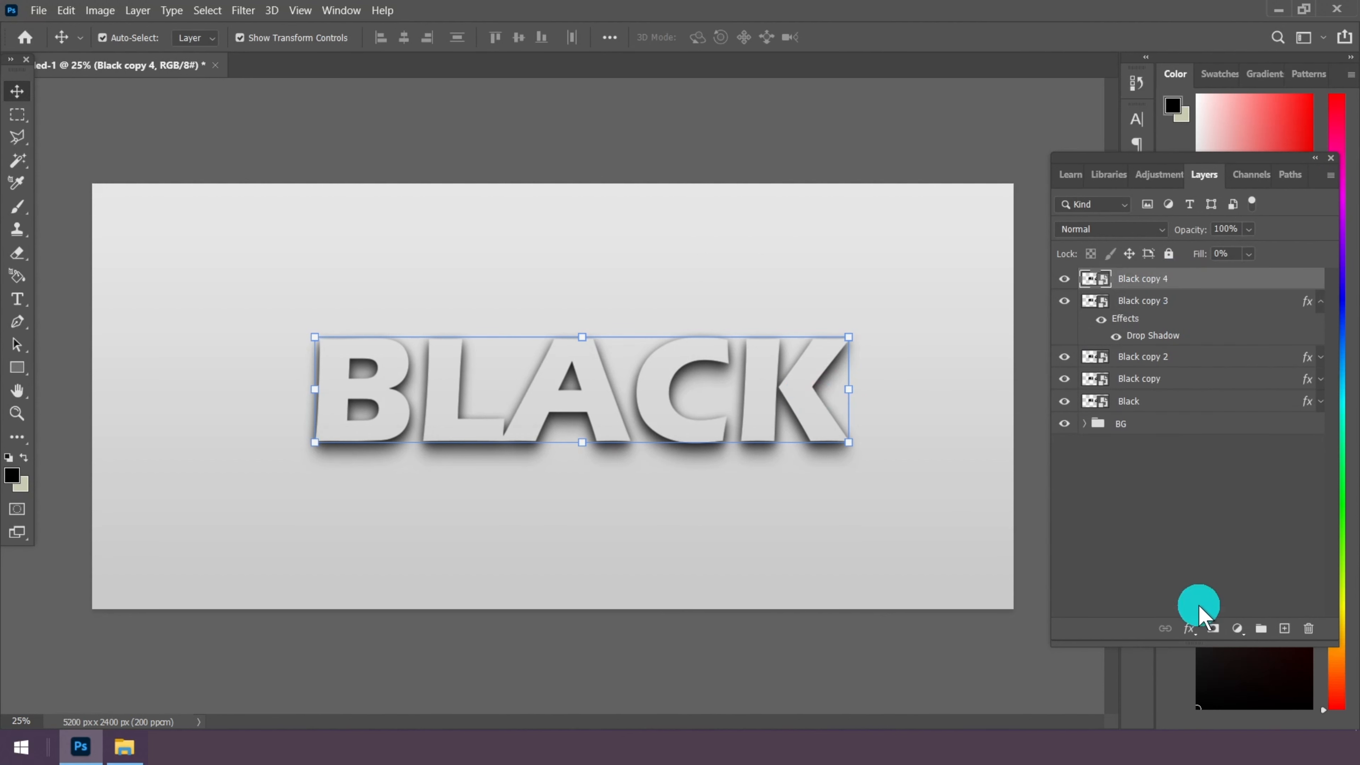
pyautogui.click(1189, 631)
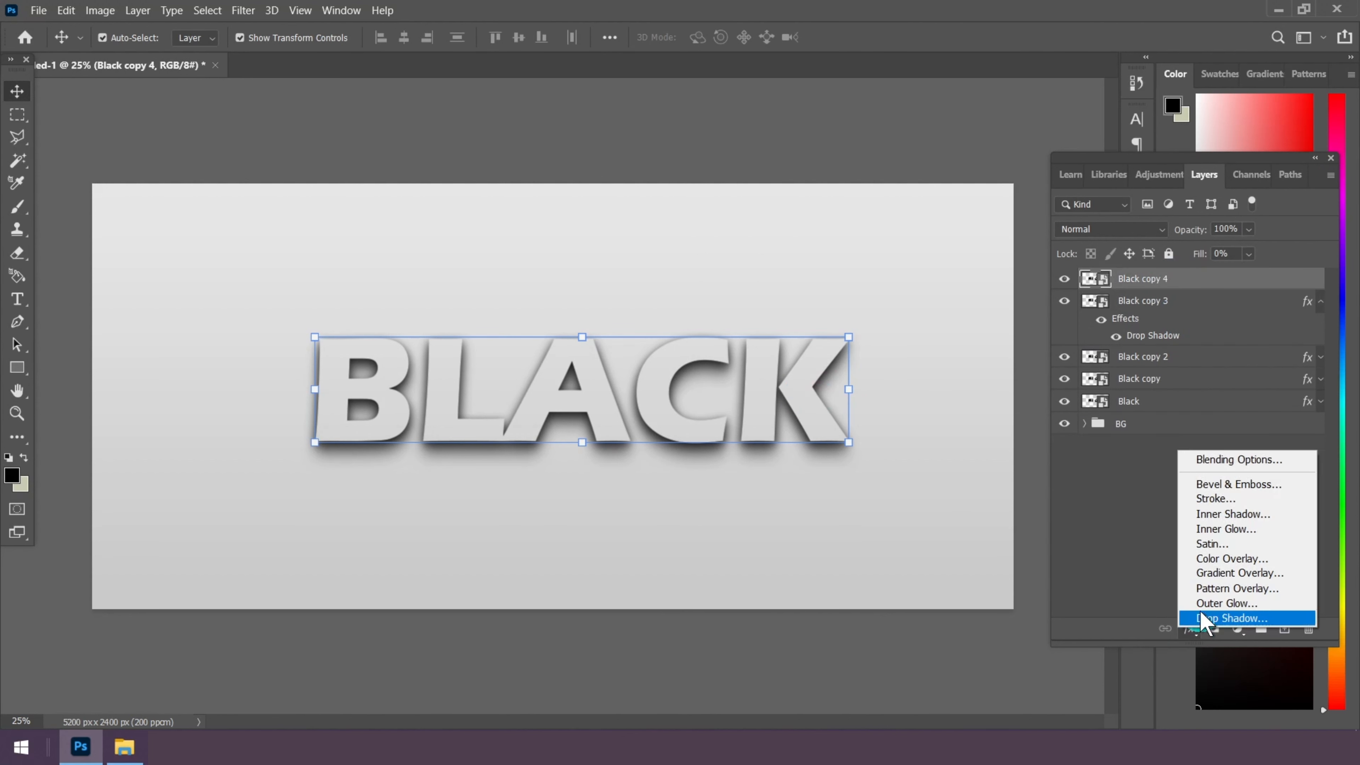
pyautogui.click(1220, 461)
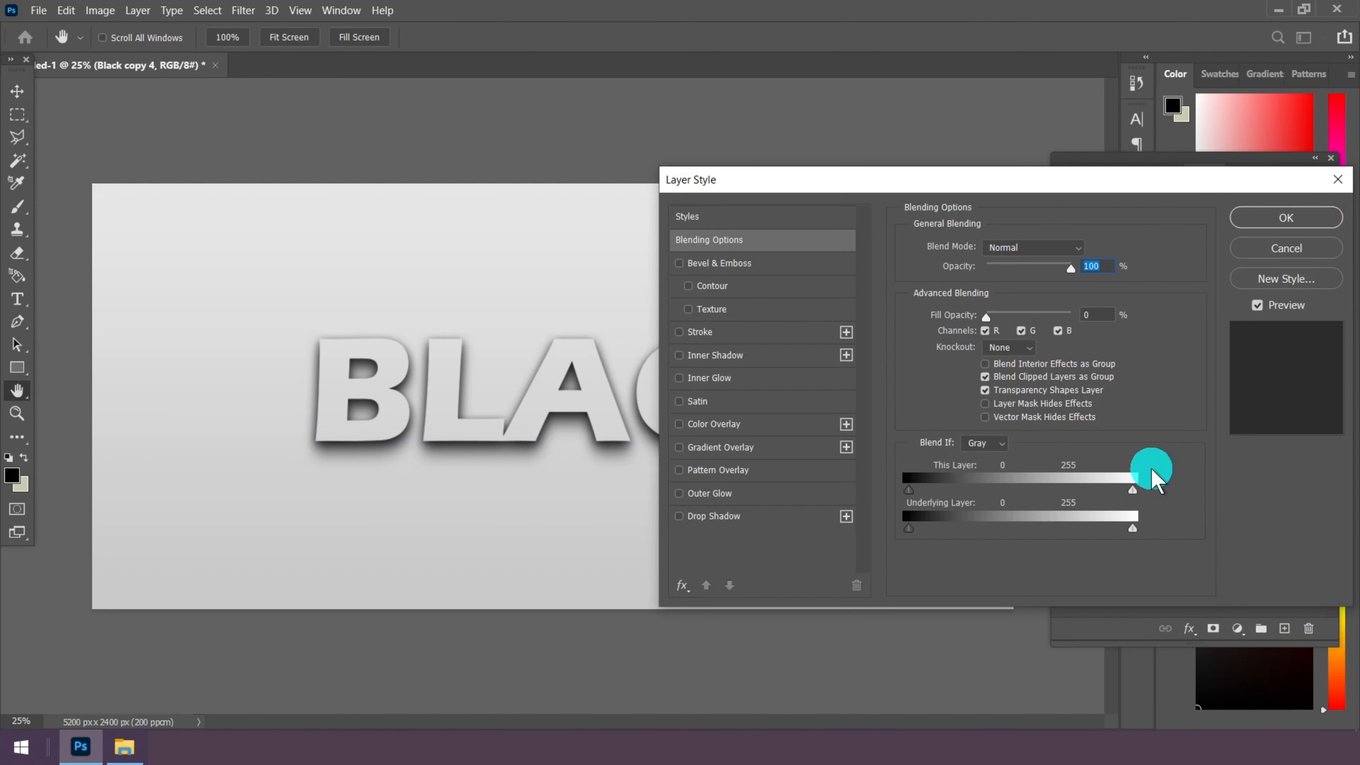
pyautogui.click(786, 524)
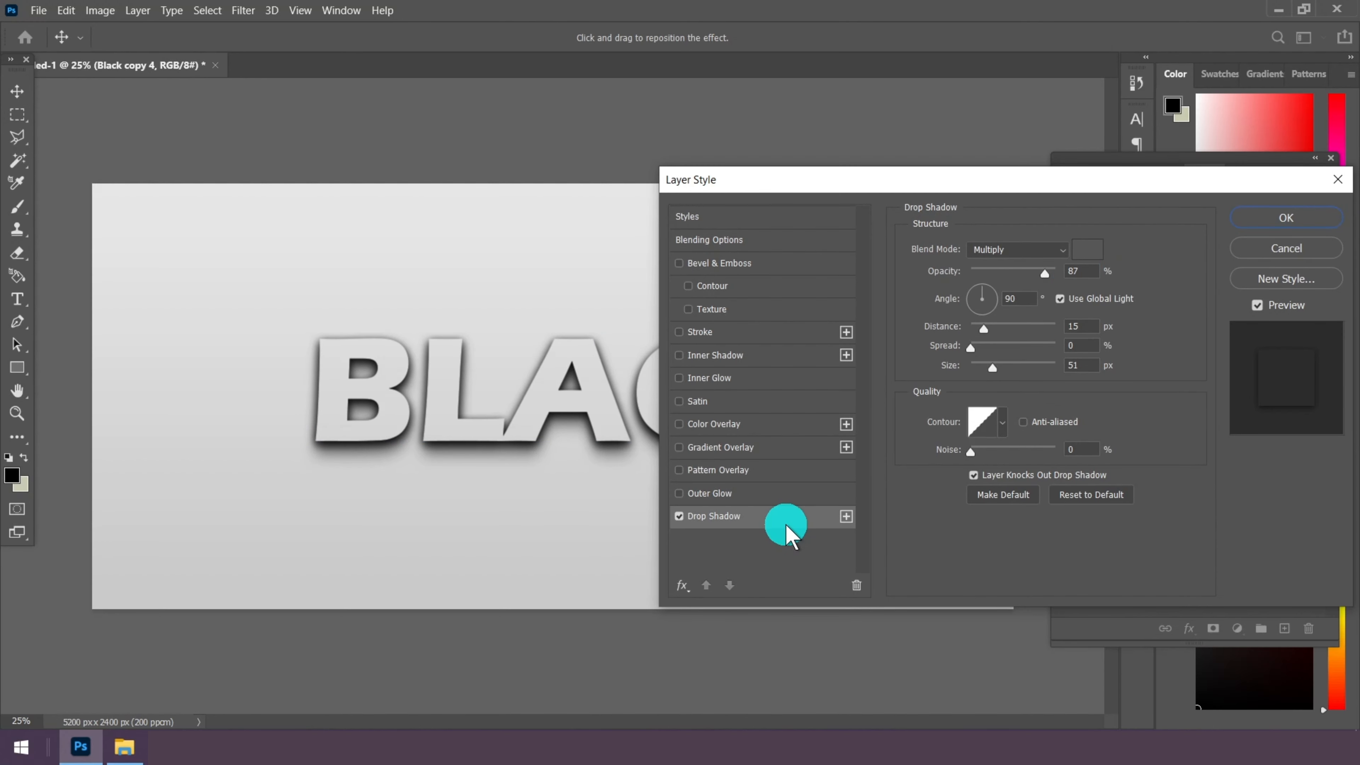
pyautogui.click(1010, 249)
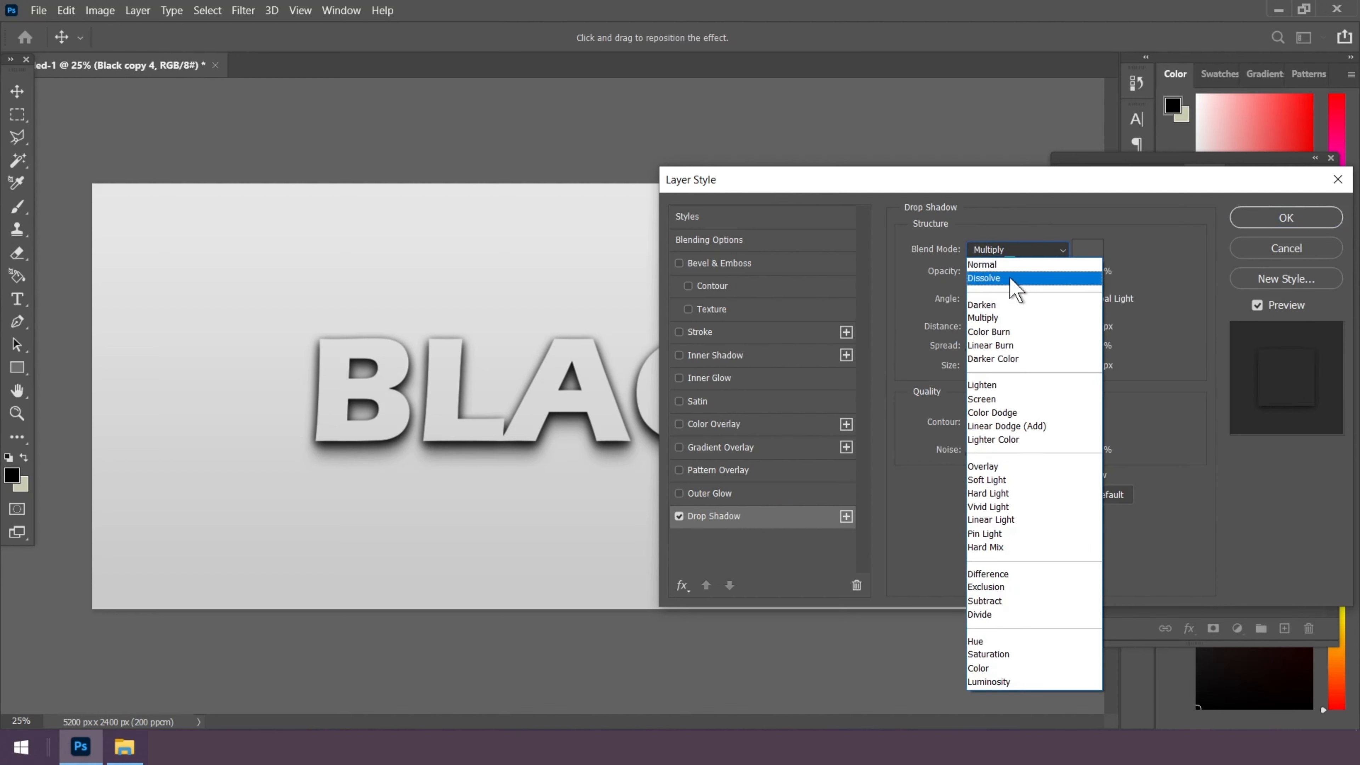
pyautogui.click(994, 318)
pyautogui.click(1087, 248)
pyautogui.doubleClick(881, 532)
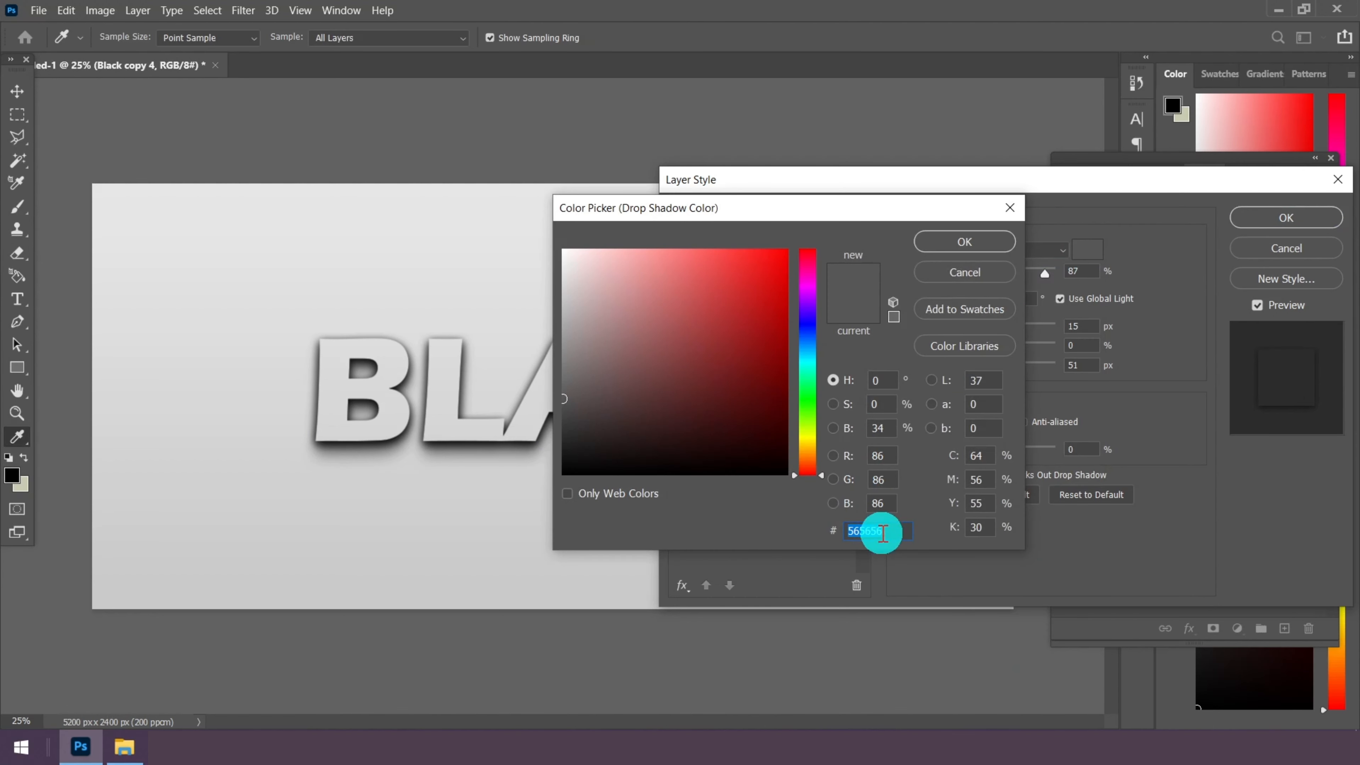
pyautogui.click(964, 246)
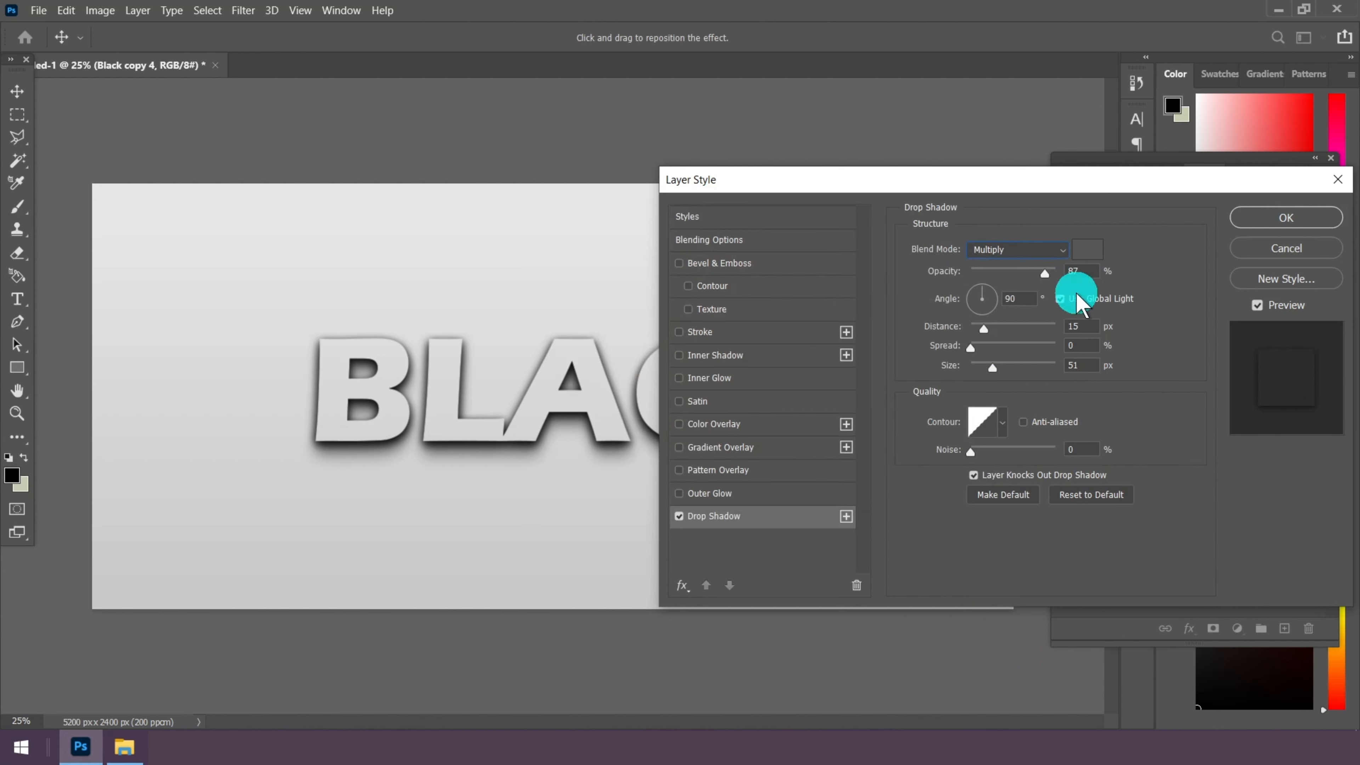
# Set the Black copy 4 layer's drop shadow to 84% opacity and 5 px distance
pyautogui.doubleClick(1086, 273)
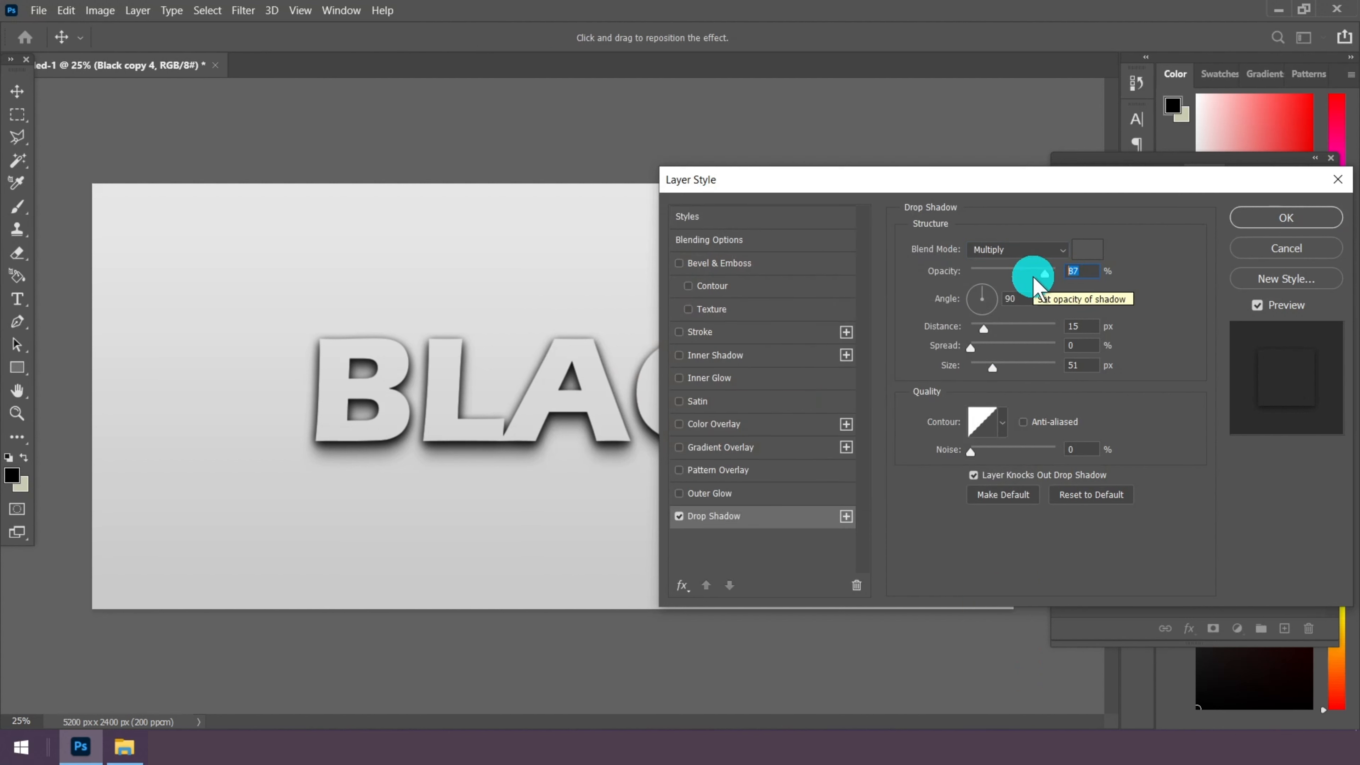
pyautogui.moveTo(1034, 279); pyautogui.dragTo(1031, 274)
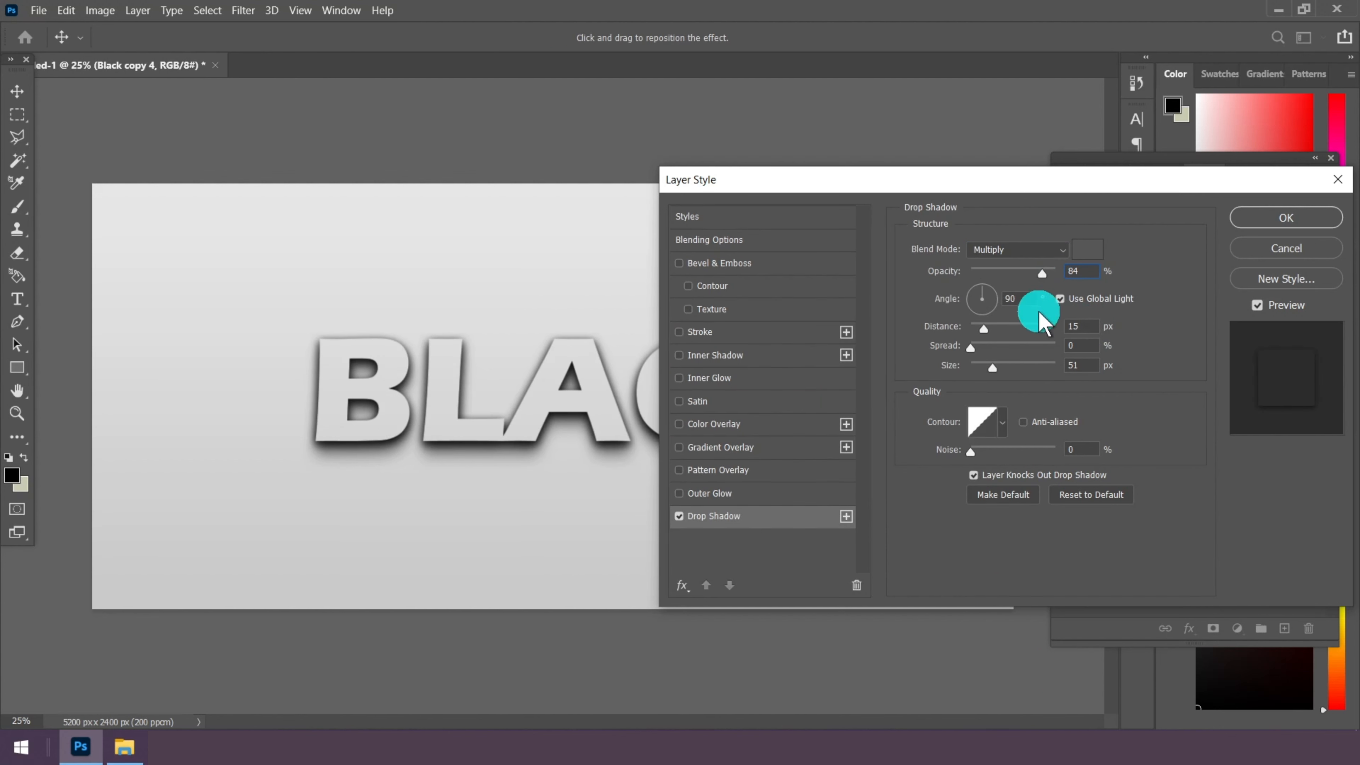
pyautogui.doubleClick(1020, 300)
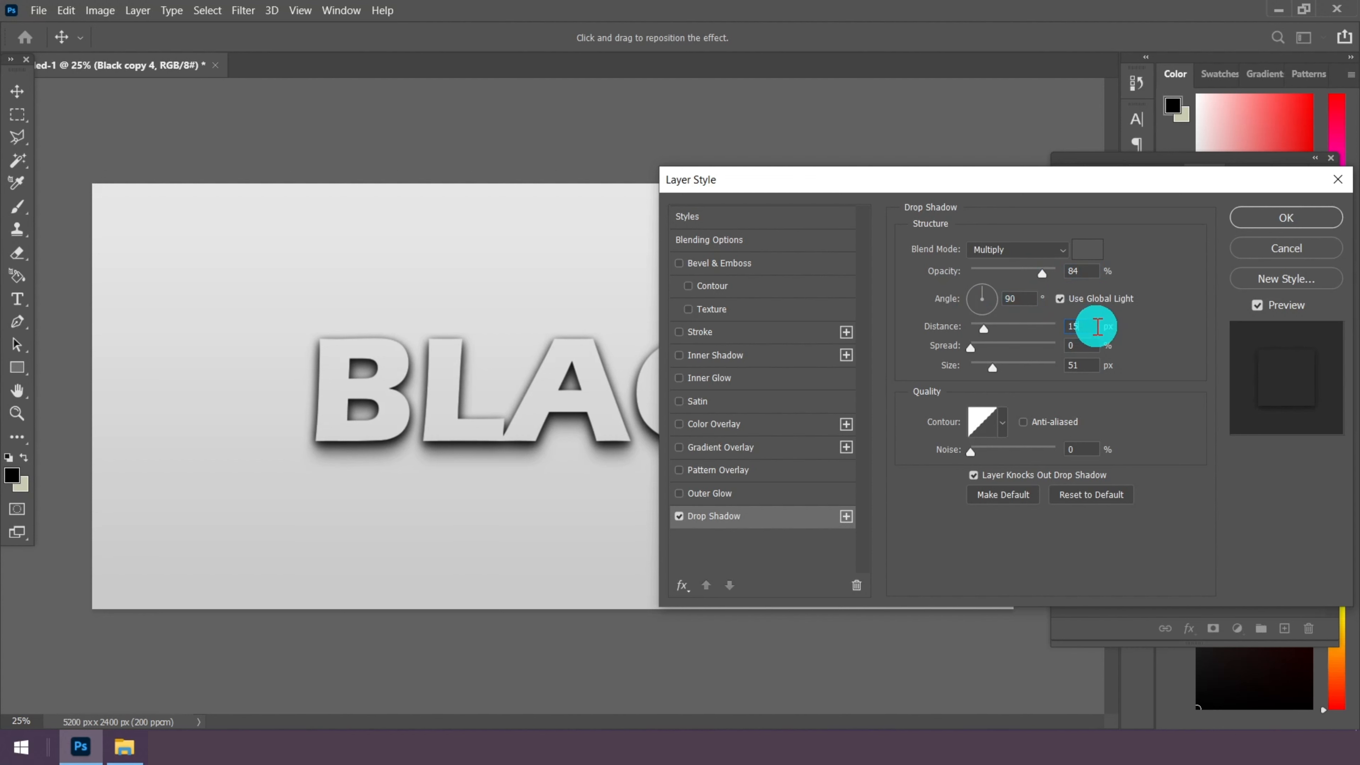
pyautogui.doubleClick(1097, 326)
pyautogui.write('5')
# Apply Black copy 4's drop shadow with a 12 px size, and collapse the effects lists of Black copy 4 and Black copy 3
pyautogui.doubleClick(1073, 346)
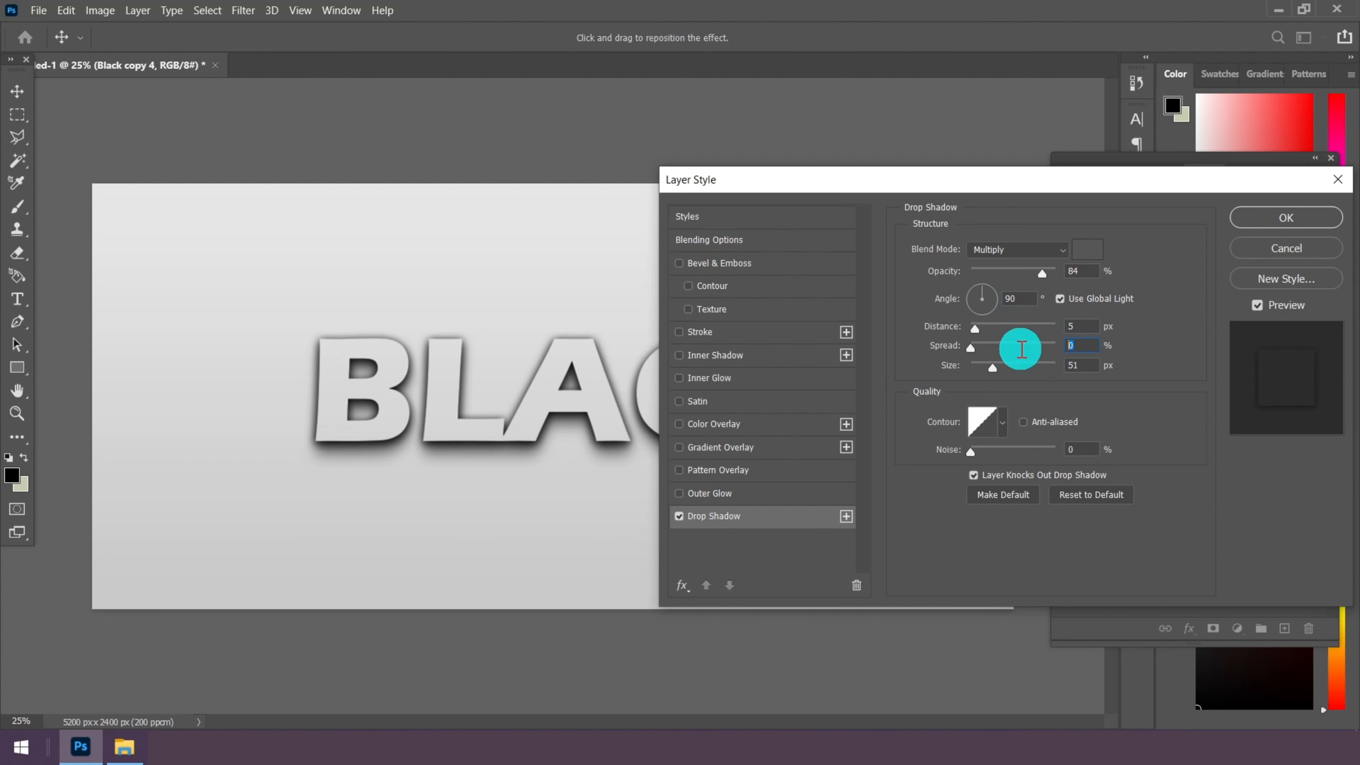
pyautogui.doubleClick(1077, 370)
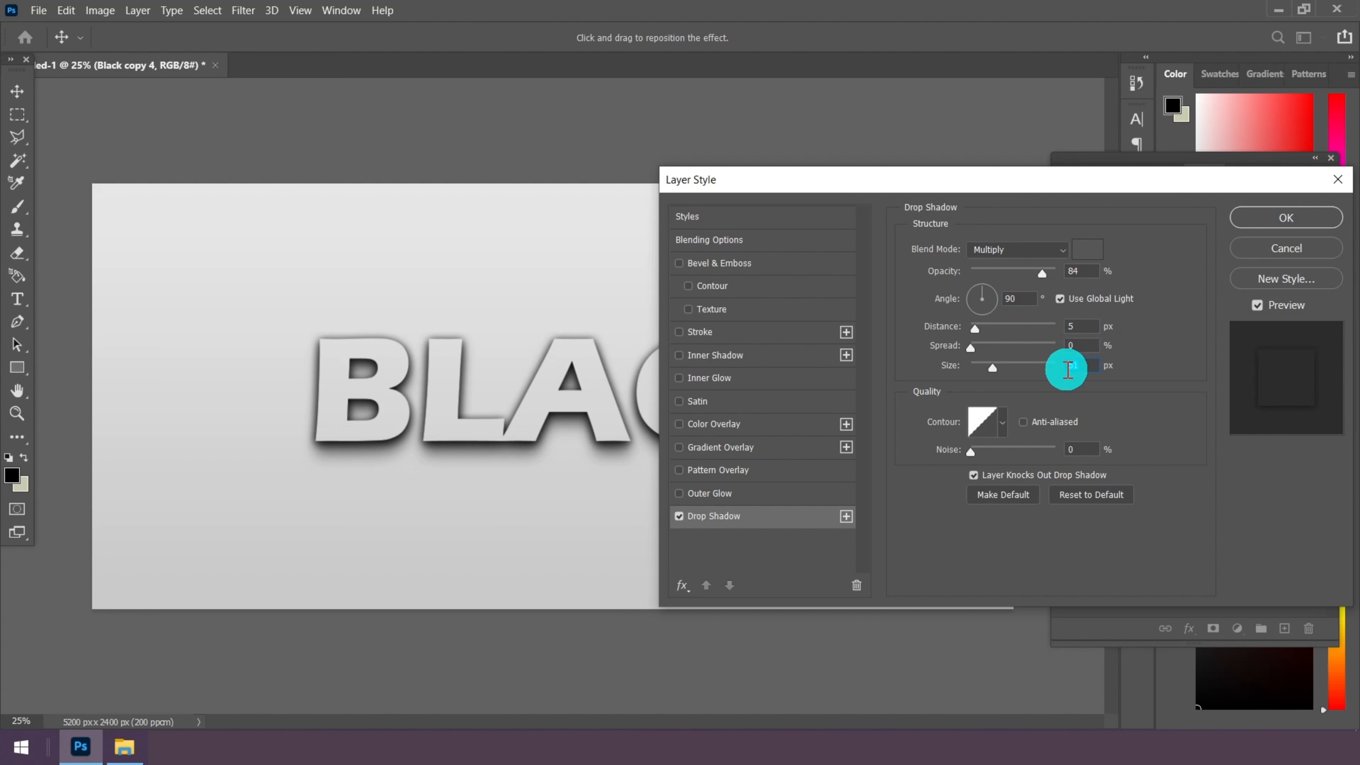
pyautogui.write('12')
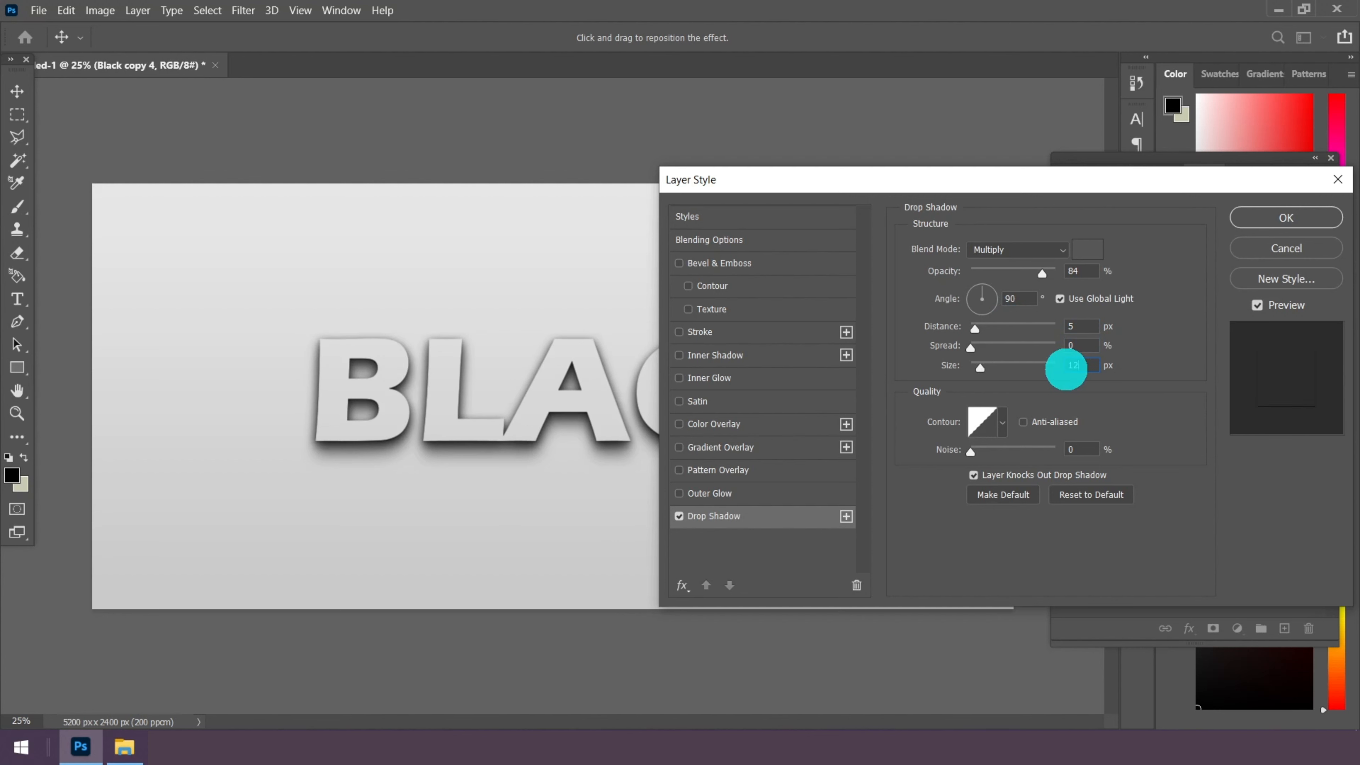
pyautogui.doubleClick(1078, 449)
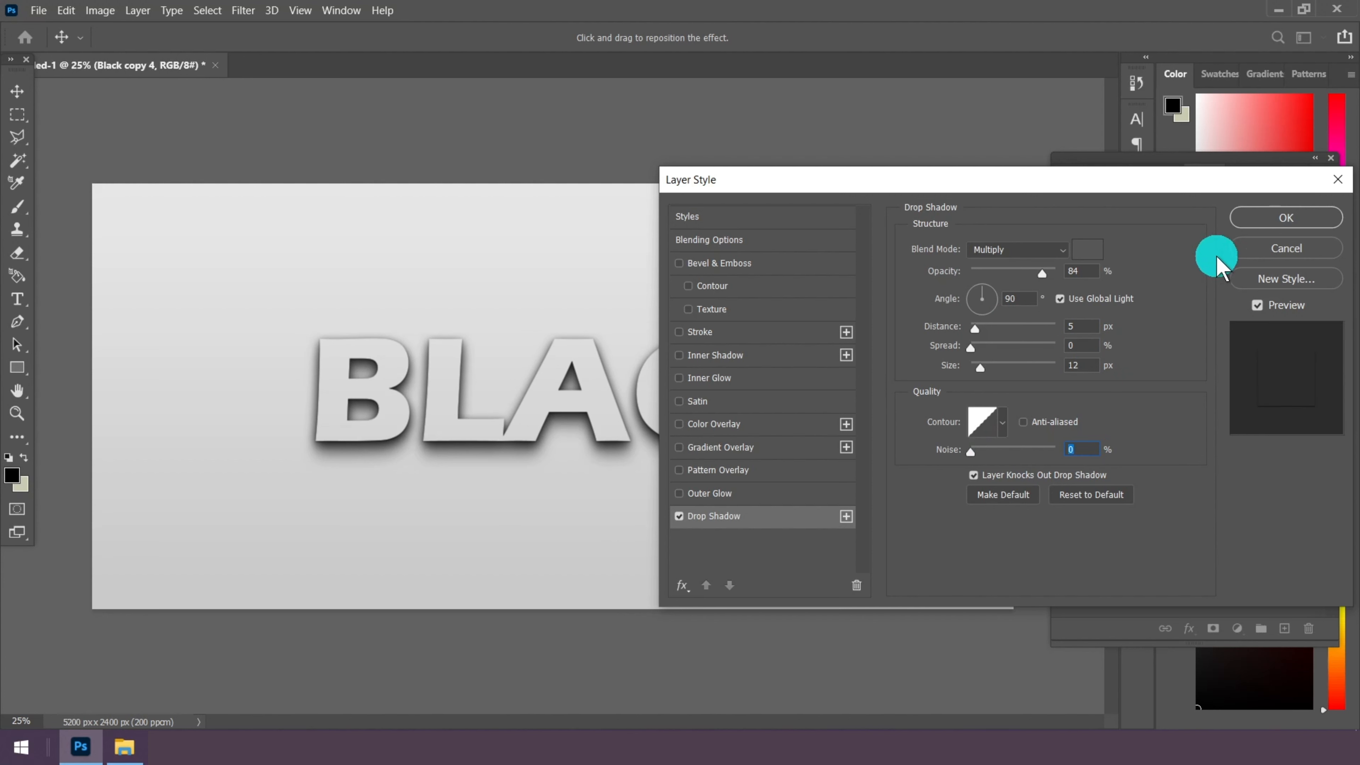
pyautogui.click(1295, 214)
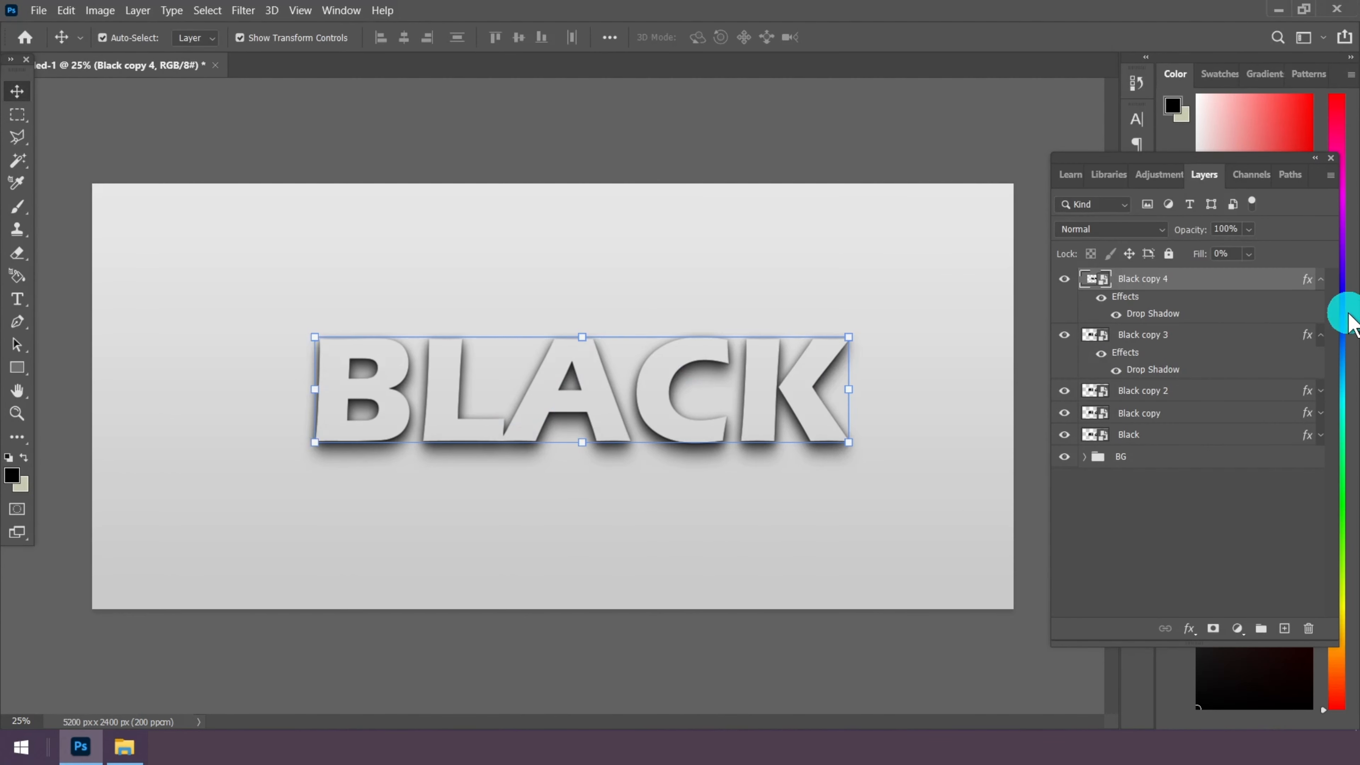
pyautogui.click(1320, 279)
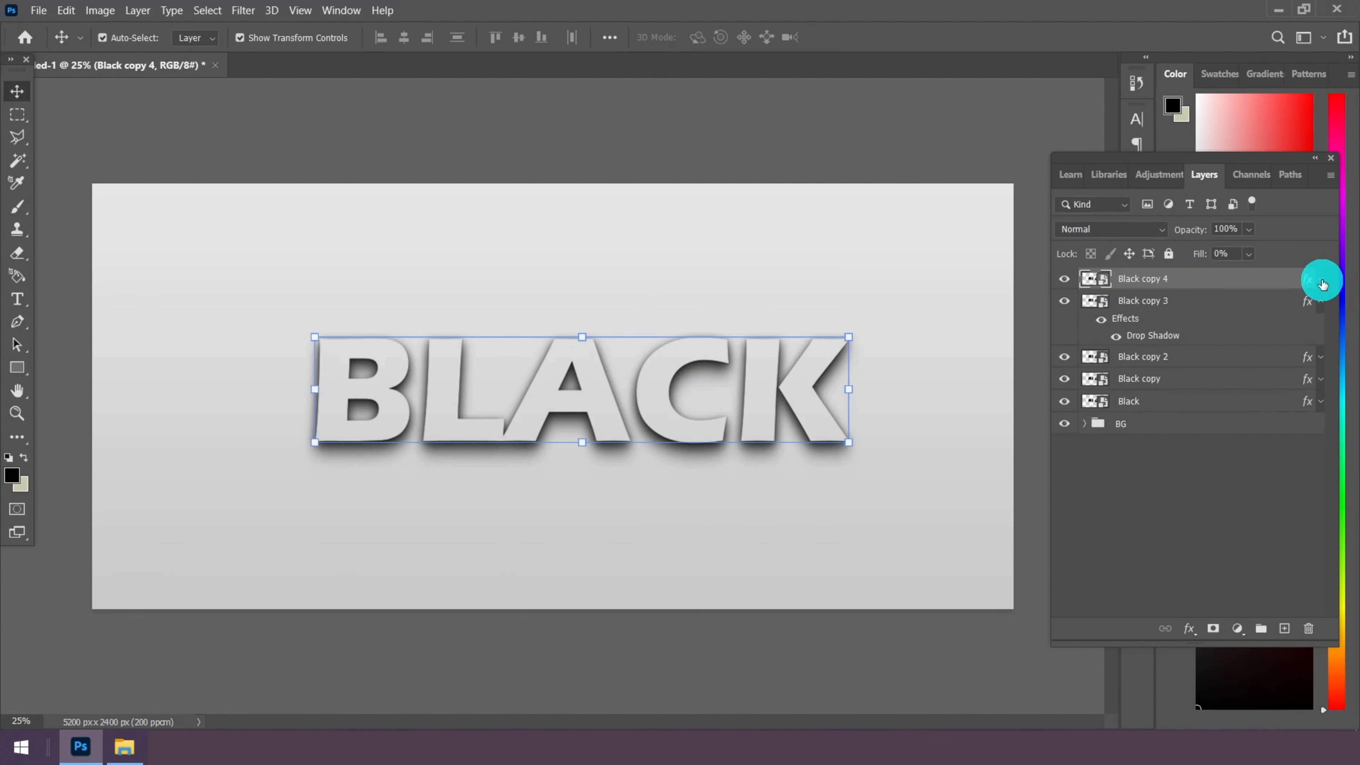
pyautogui.click(1321, 303)
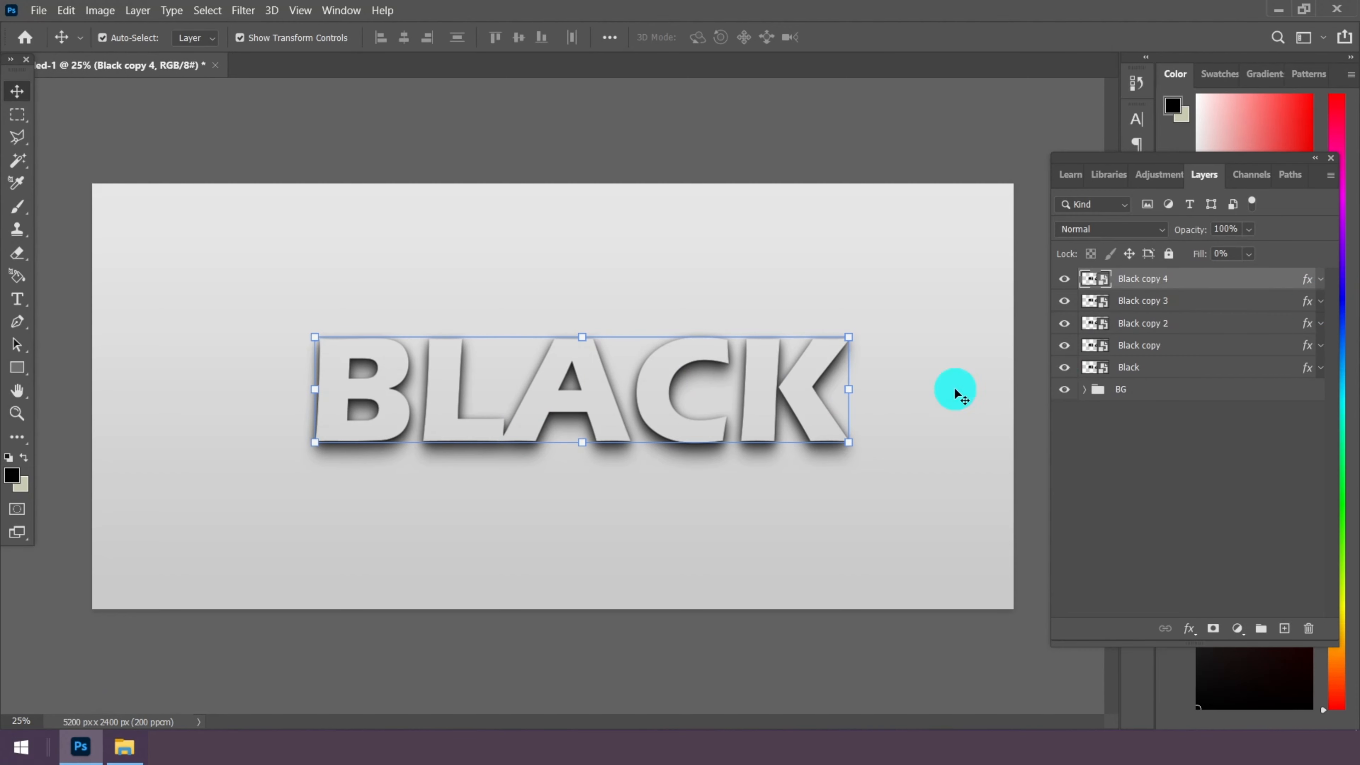
# Duplicate the Black copy 4 layer as Black copy 5 and remove the duplicate's layer effects
pyautogui.rightClick(1146, 283)
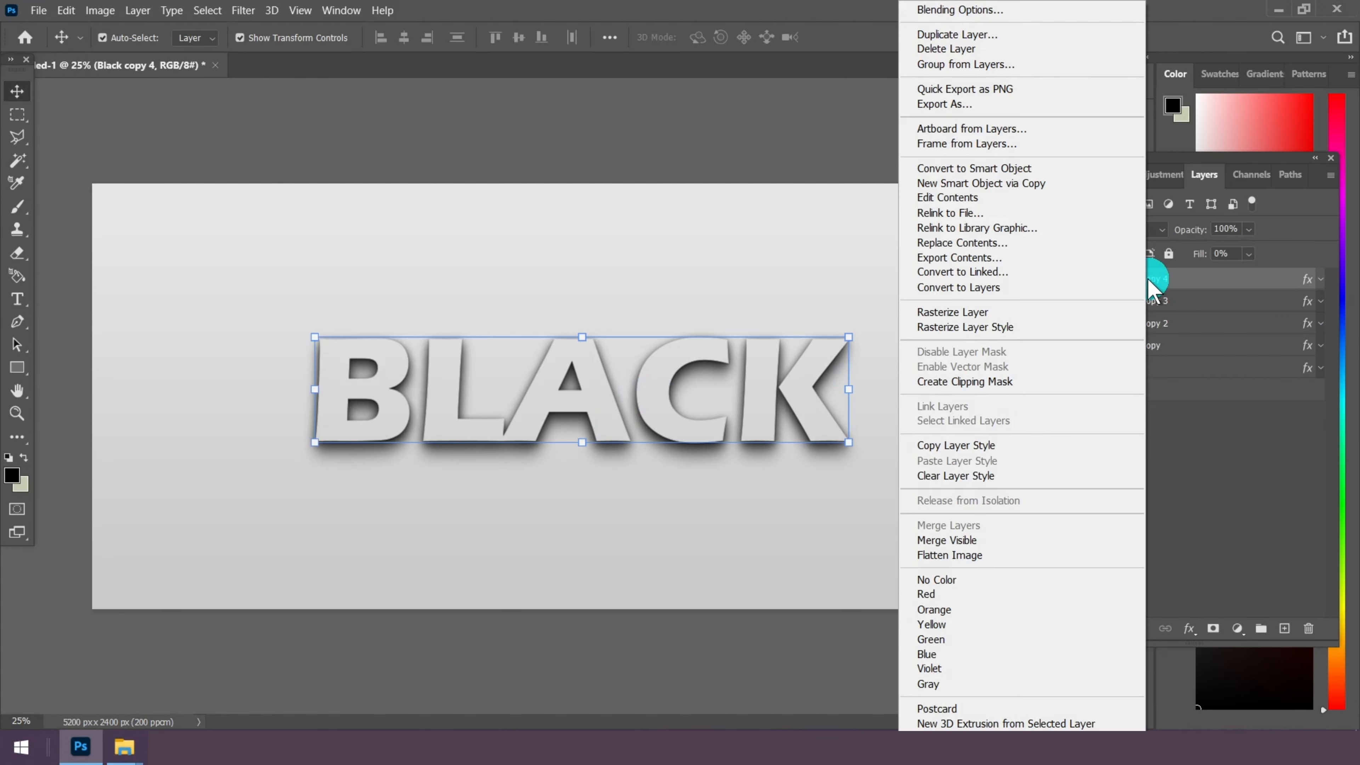
pyautogui.click(980, 35)
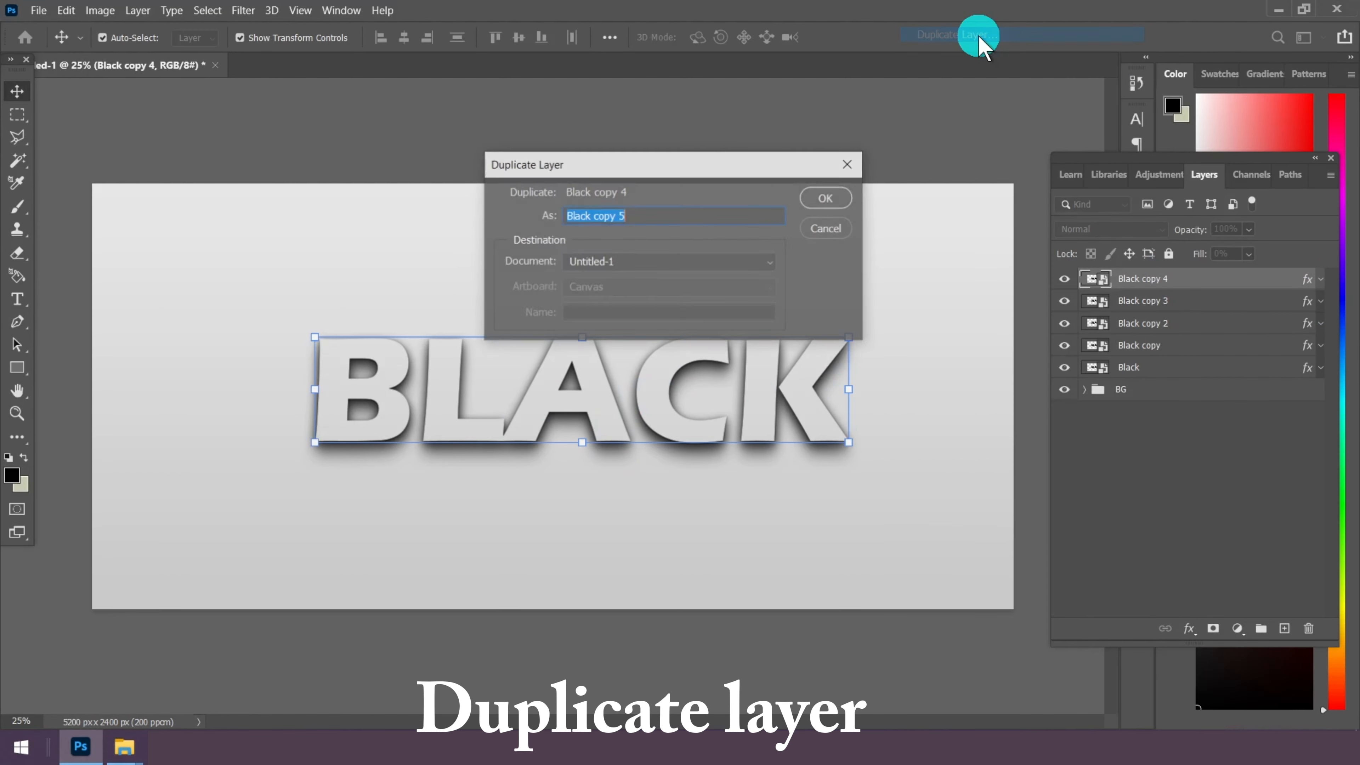
pyautogui.click(821, 196)
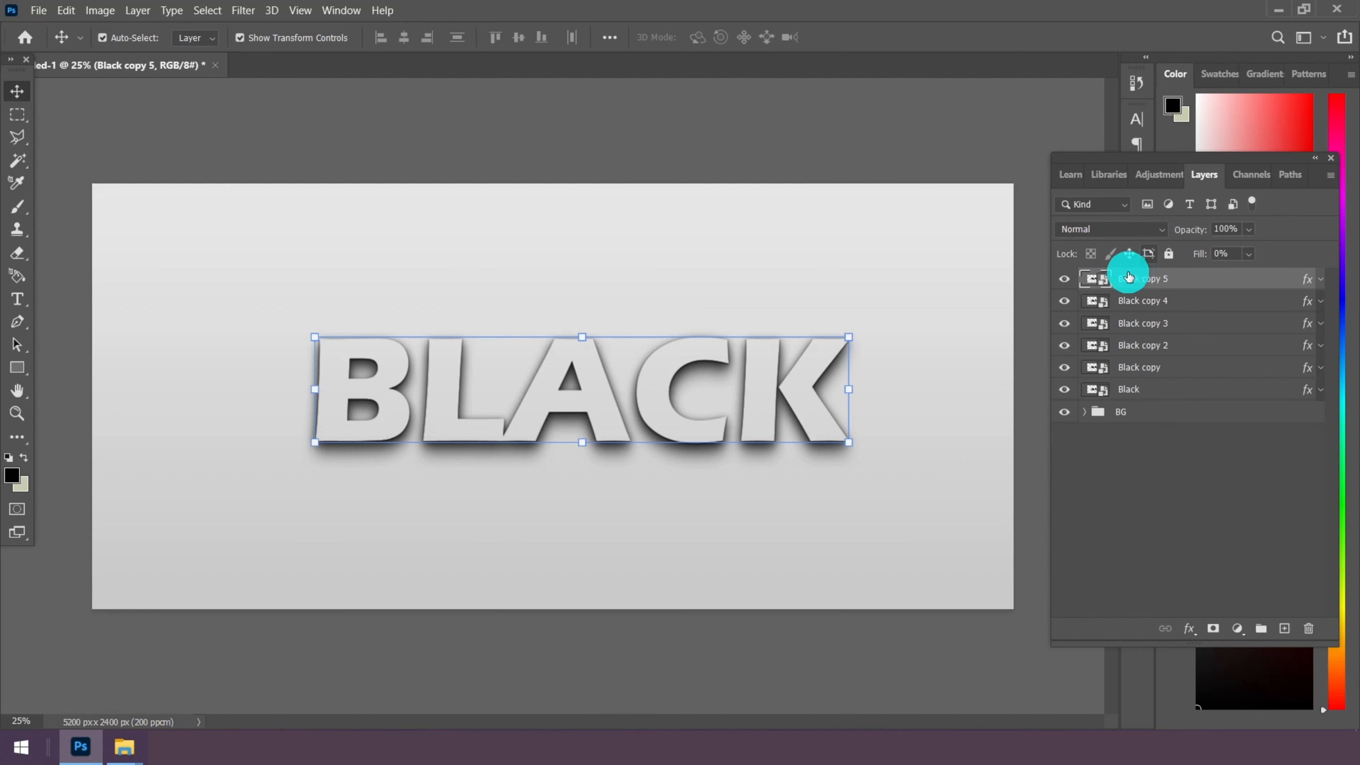
pyautogui.click(1320, 283)
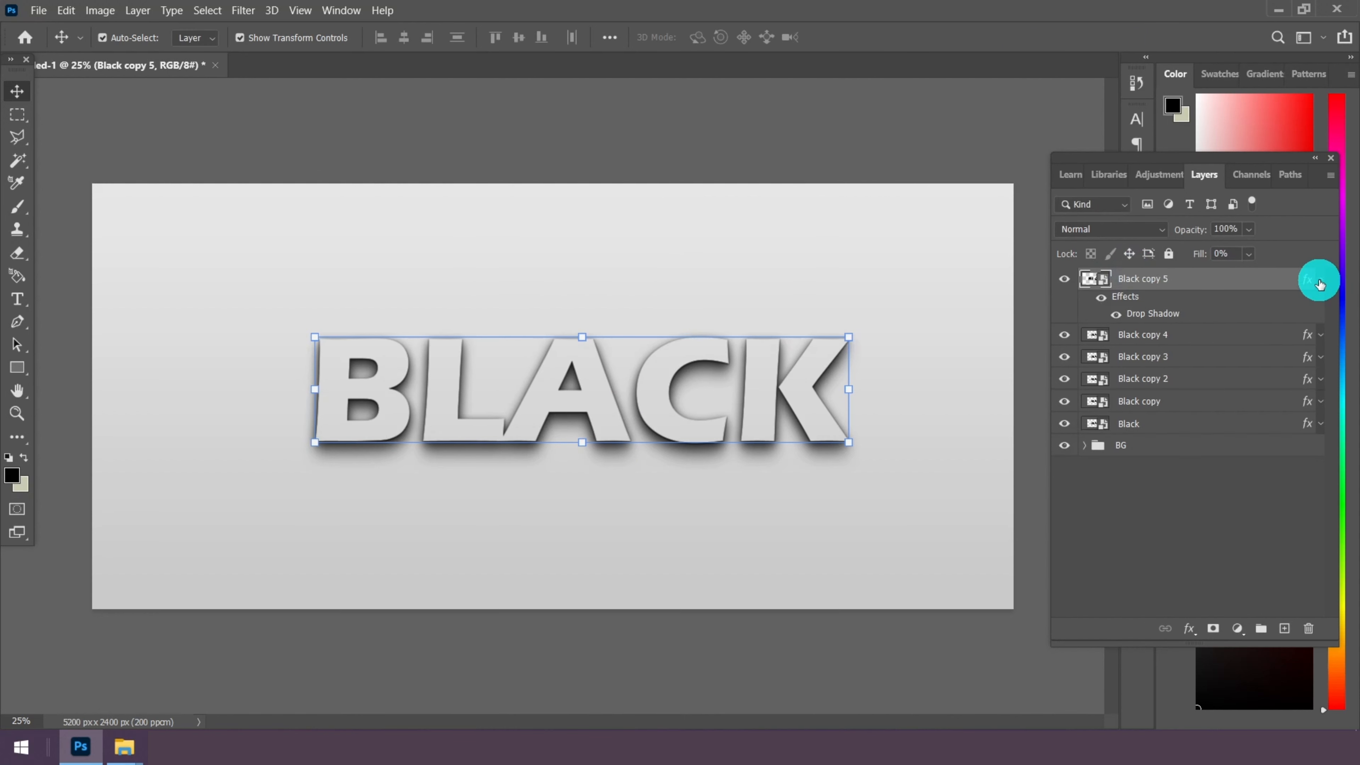
pyautogui.moveTo(1219, 408); pyautogui.dragTo(1307, 627)
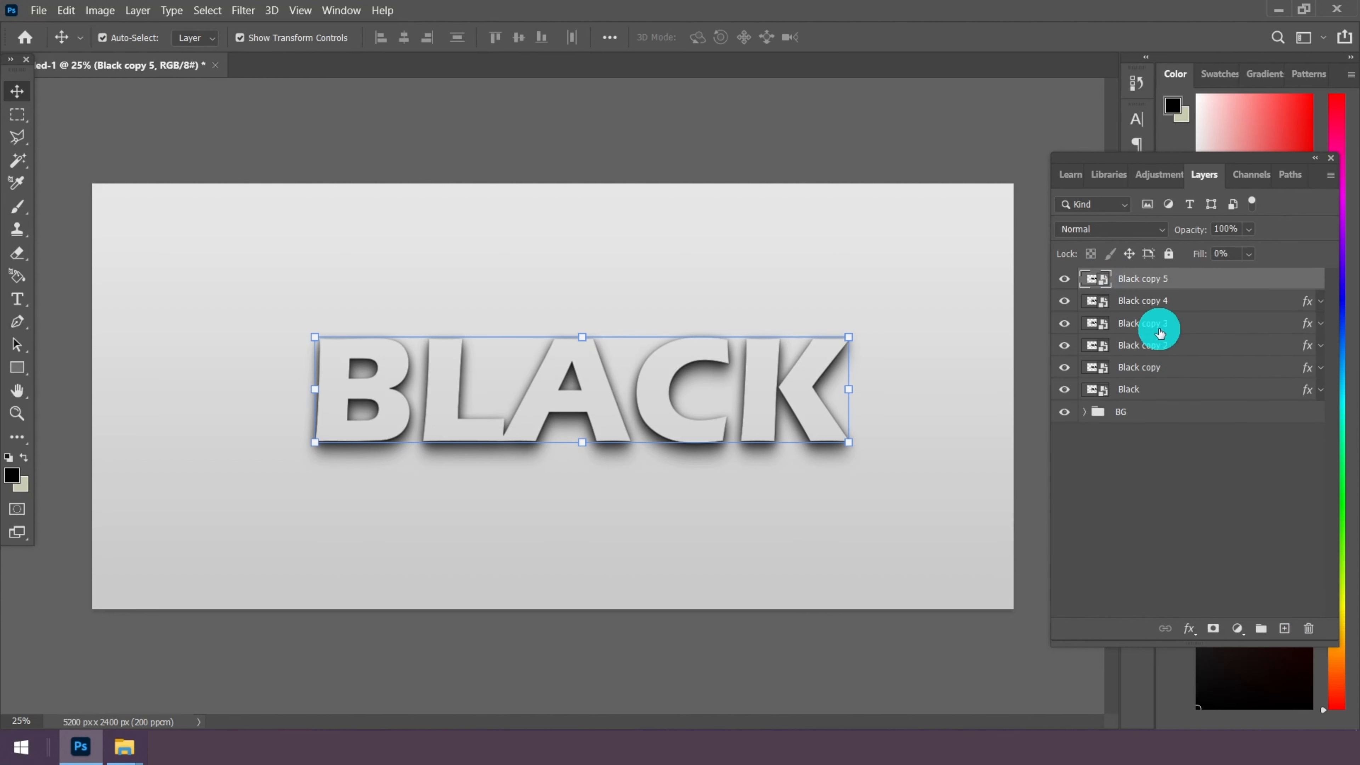
# Rename the Black and Black copy layers as Shadow
pyautogui.click(1127, 391)
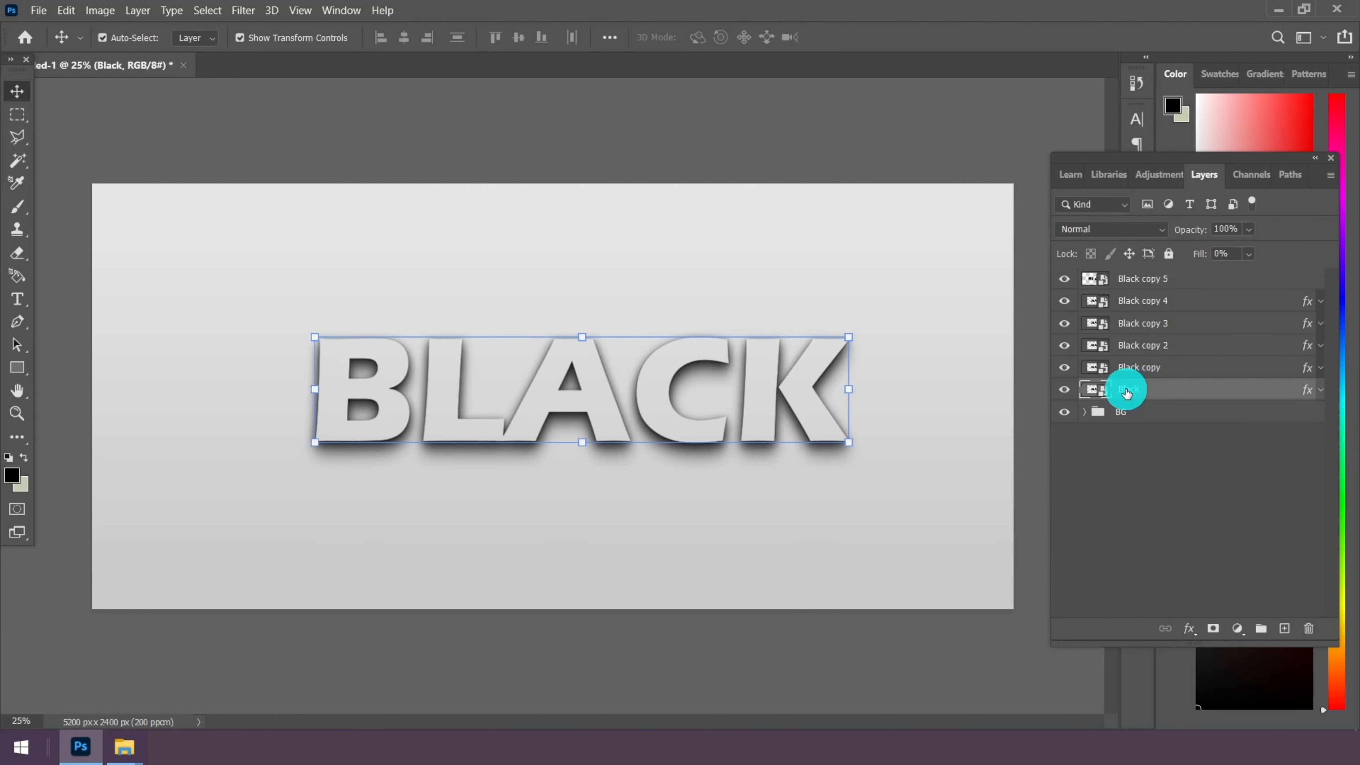
pyautogui.doubleClick(1133, 391)
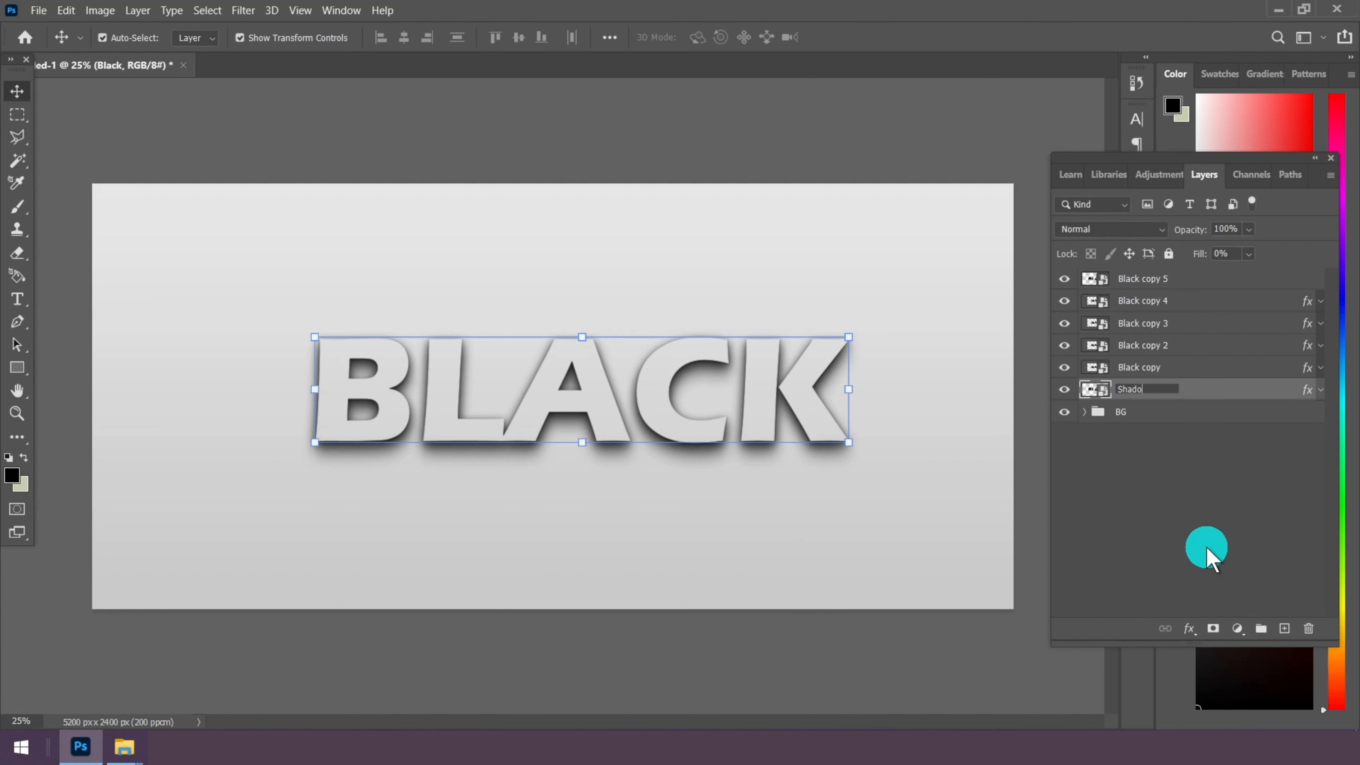
pyautogui.press('Return')
pyautogui.click(1135, 368)
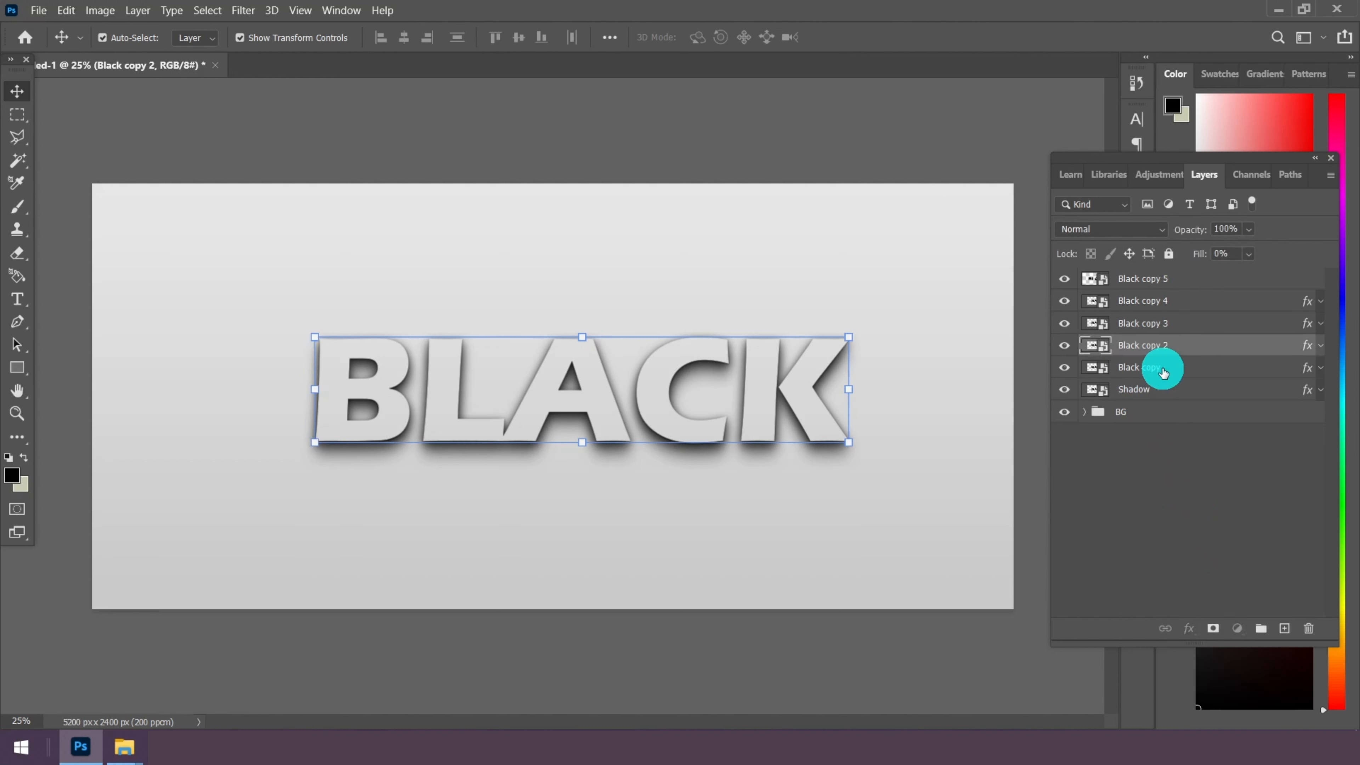
pyautogui.doubleClick(1140, 369)
pyautogui.write('Shadow')
pyautogui.press('Return')
# Rename the Black copy 2, Black copy 3 and Black copy 4 layers as Shadow
pyautogui.click(1141, 348)
pyautogui.doubleClick(1145, 345)
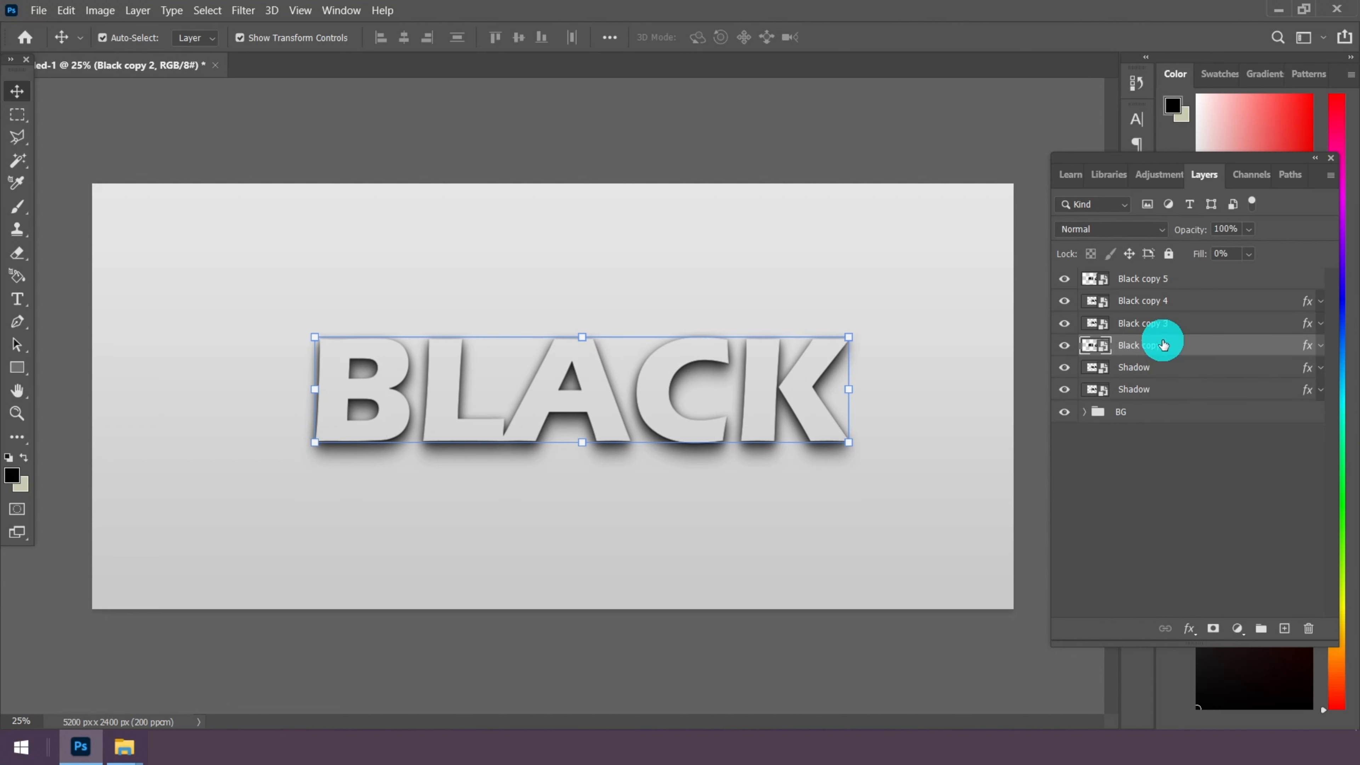
pyautogui.write('Shadow')
pyautogui.press('Return')
pyautogui.click(1156, 319)
pyautogui.doubleClick(1165, 318)
pyautogui.write('Shadow')
pyautogui.press('Return')
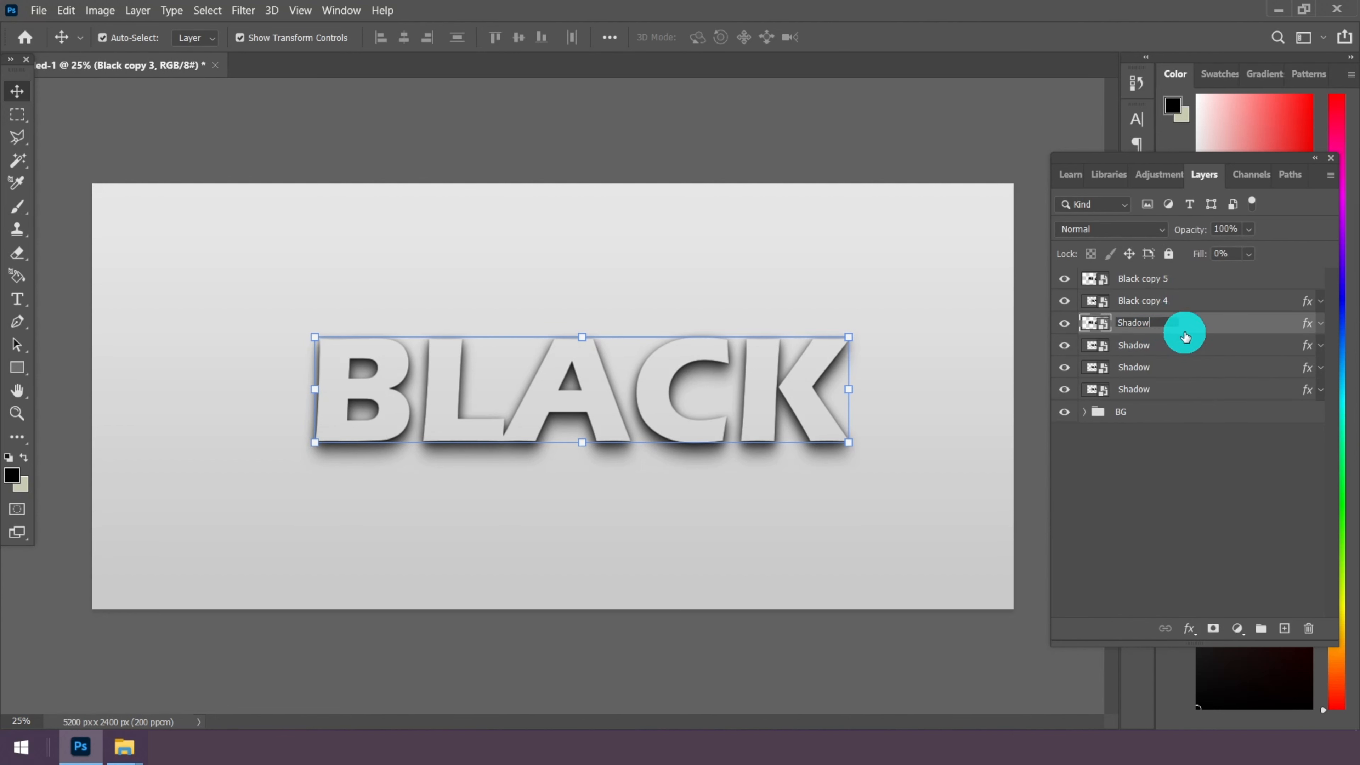
pyautogui.click(1184, 306)
pyautogui.doubleClick(1185, 305)
pyautogui.write('Shadow')
pyautogui.press('Return')
pyautogui.click(1198, 474)
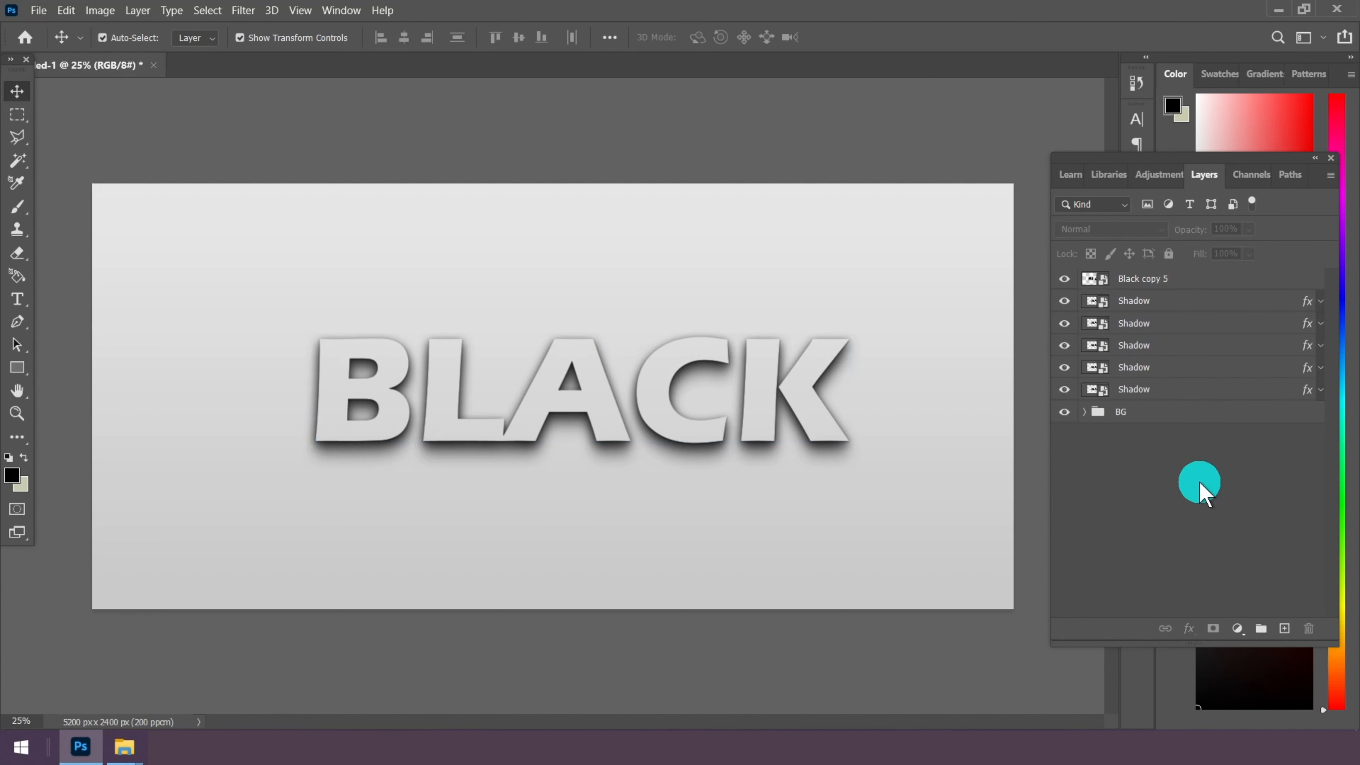
# Group the five Shadow layers and name the group Shadow
pyautogui.click(1147, 388)
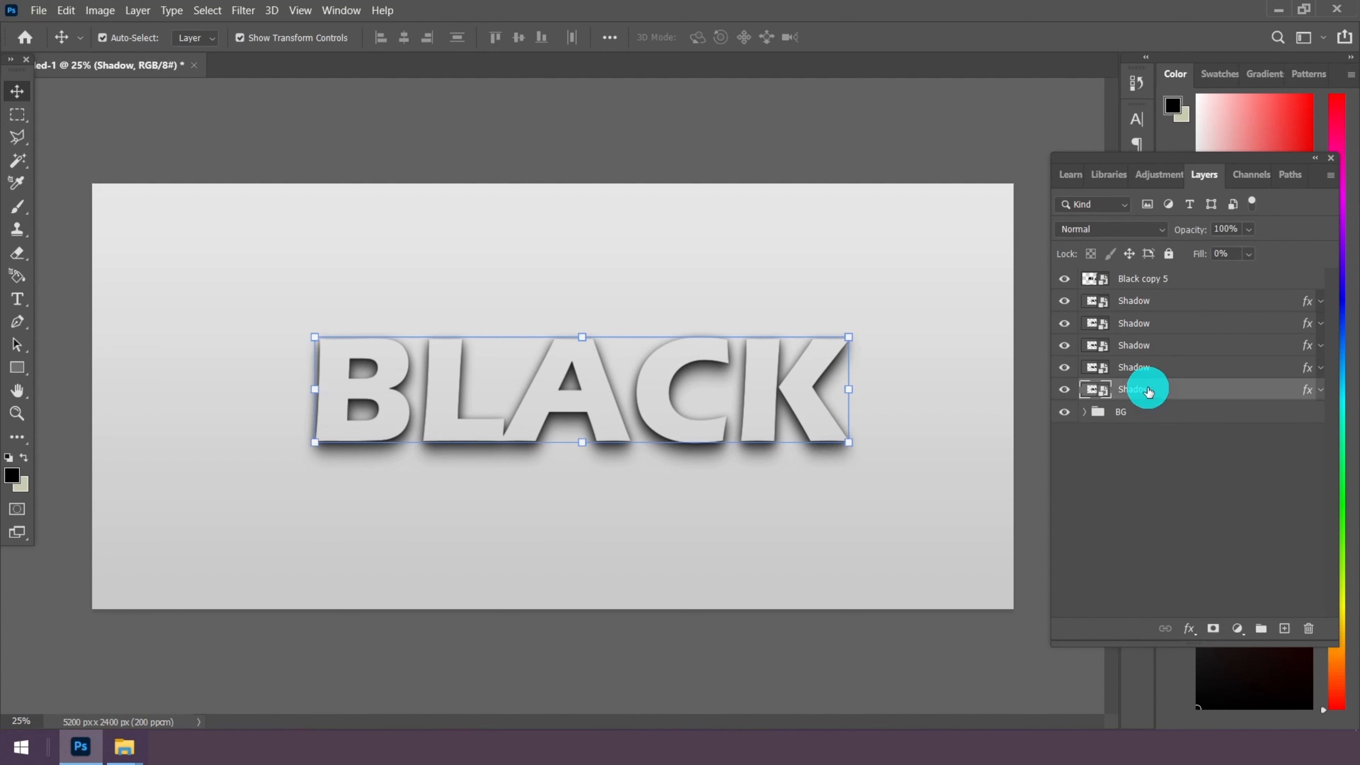
pyautogui.keyDown('shift'); pyautogui.click(1152, 368); pyautogui.keyUp('shift')
pyautogui.keyDown('shift'); pyautogui.click(1155, 321); pyautogui.keyUp('shift')
pyautogui.keyDown('shift'); pyautogui.click(1148, 303); pyautogui.keyUp('shift')
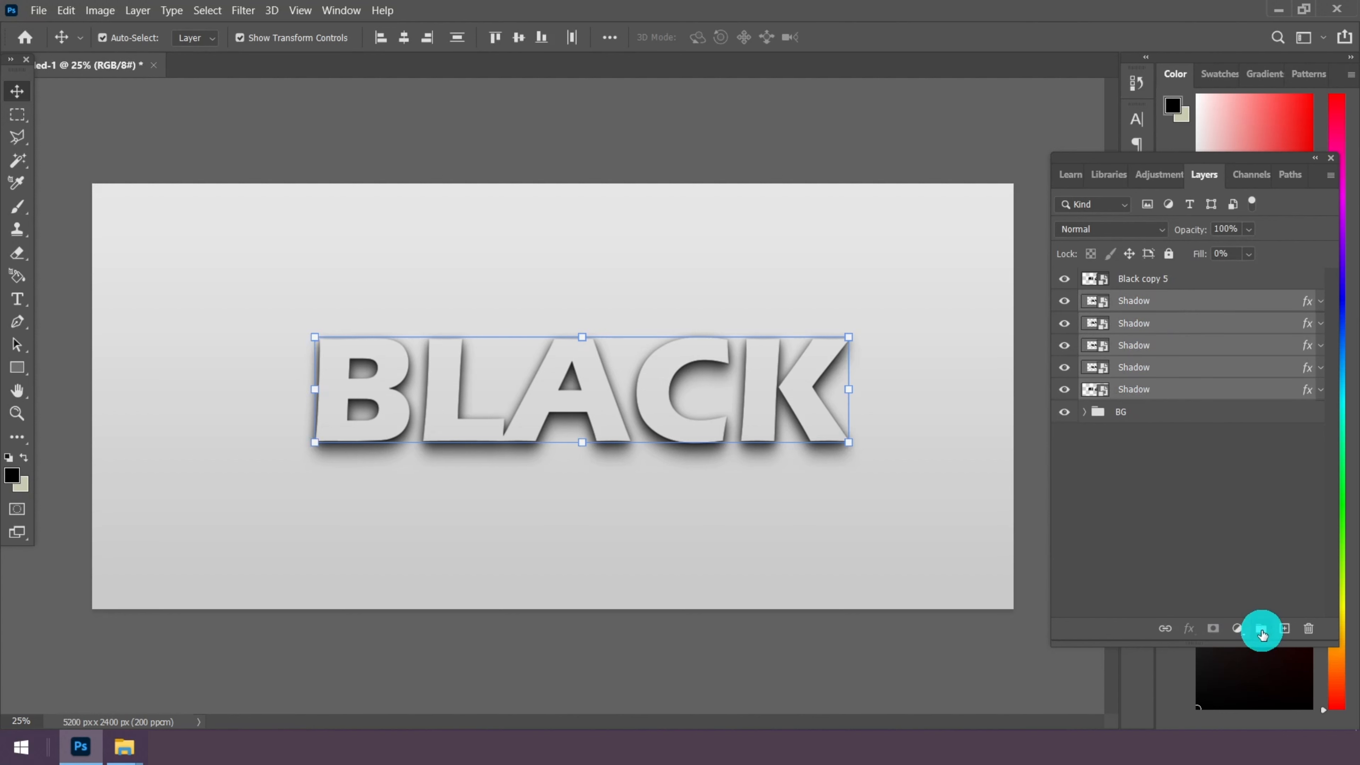
pyautogui.click(1262, 629)
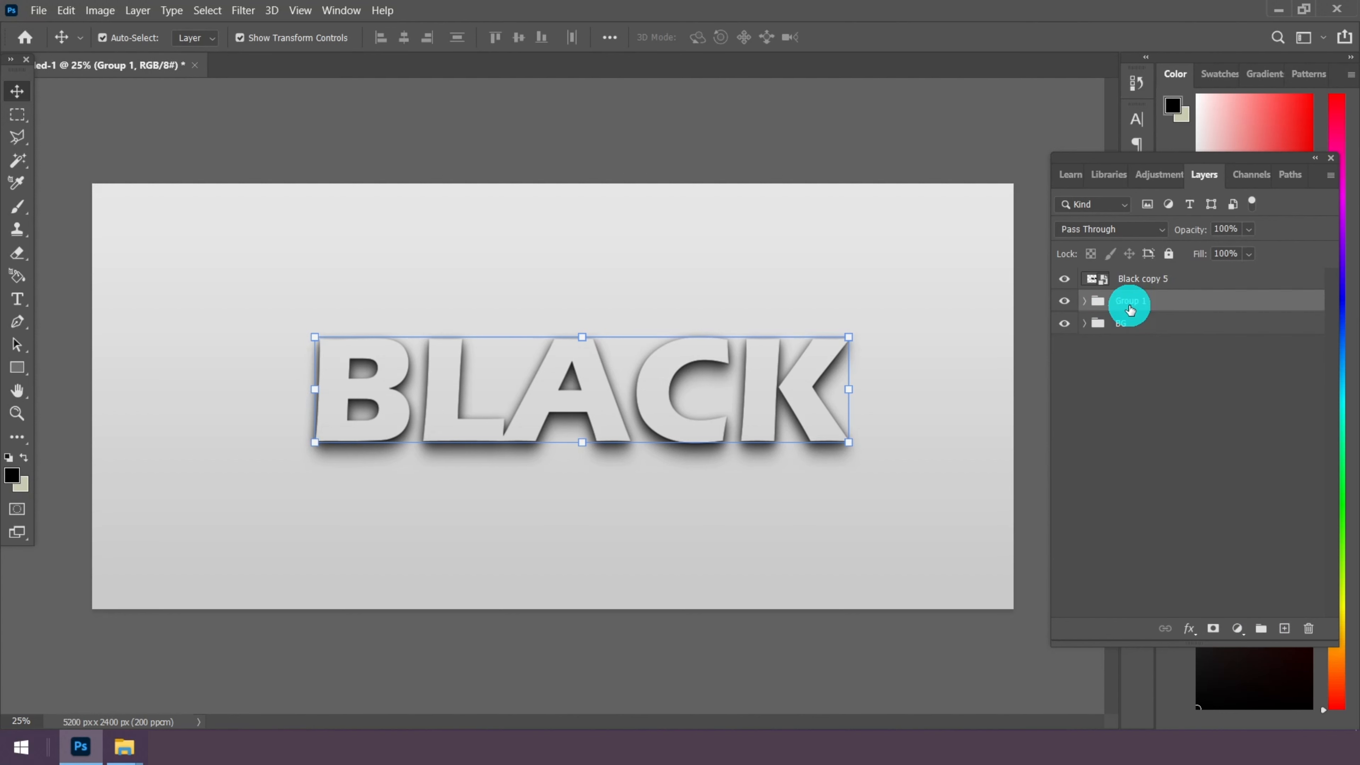
pyautogui.click(1131, 405)
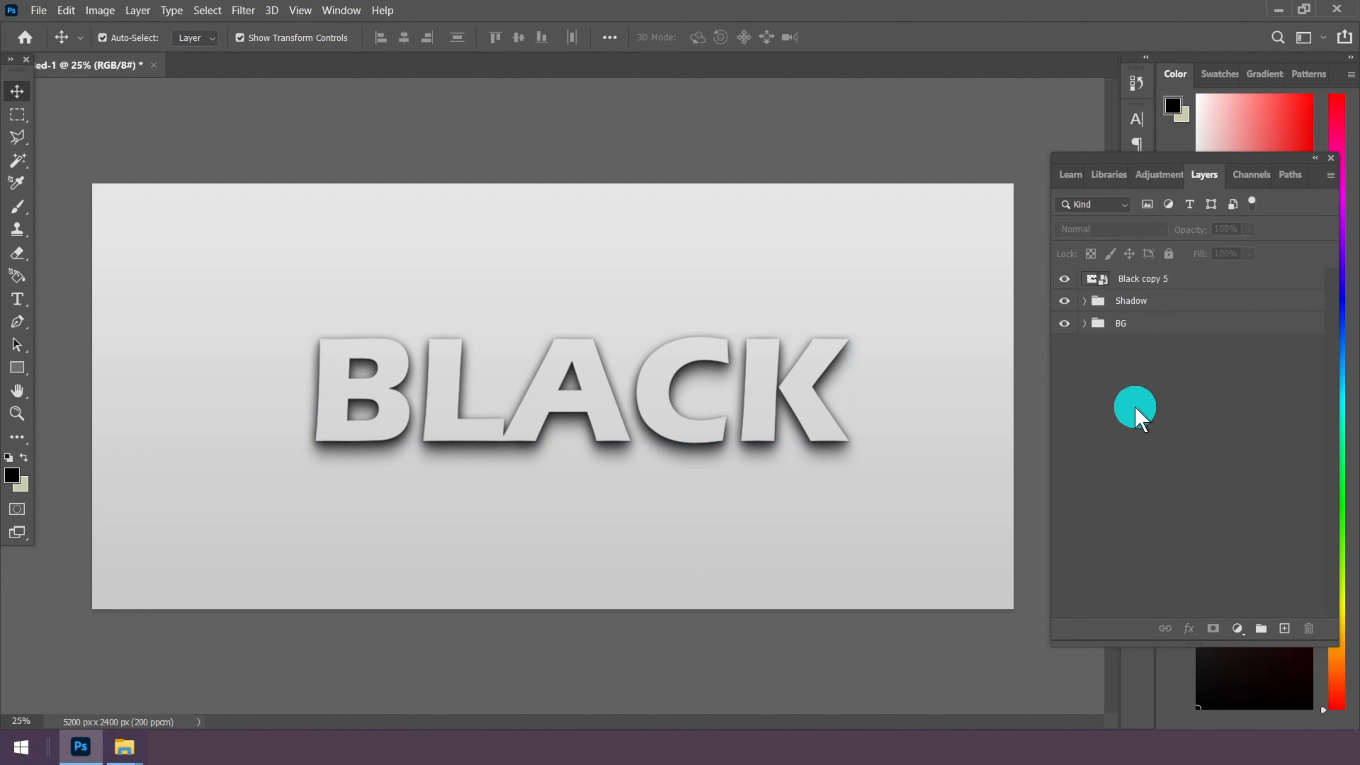
# Check the Shadow group by toggling its visibility off and on and briefly expanding its contents
pyautogui.click(1069, 307)
pyautogui.click(1069, 306)
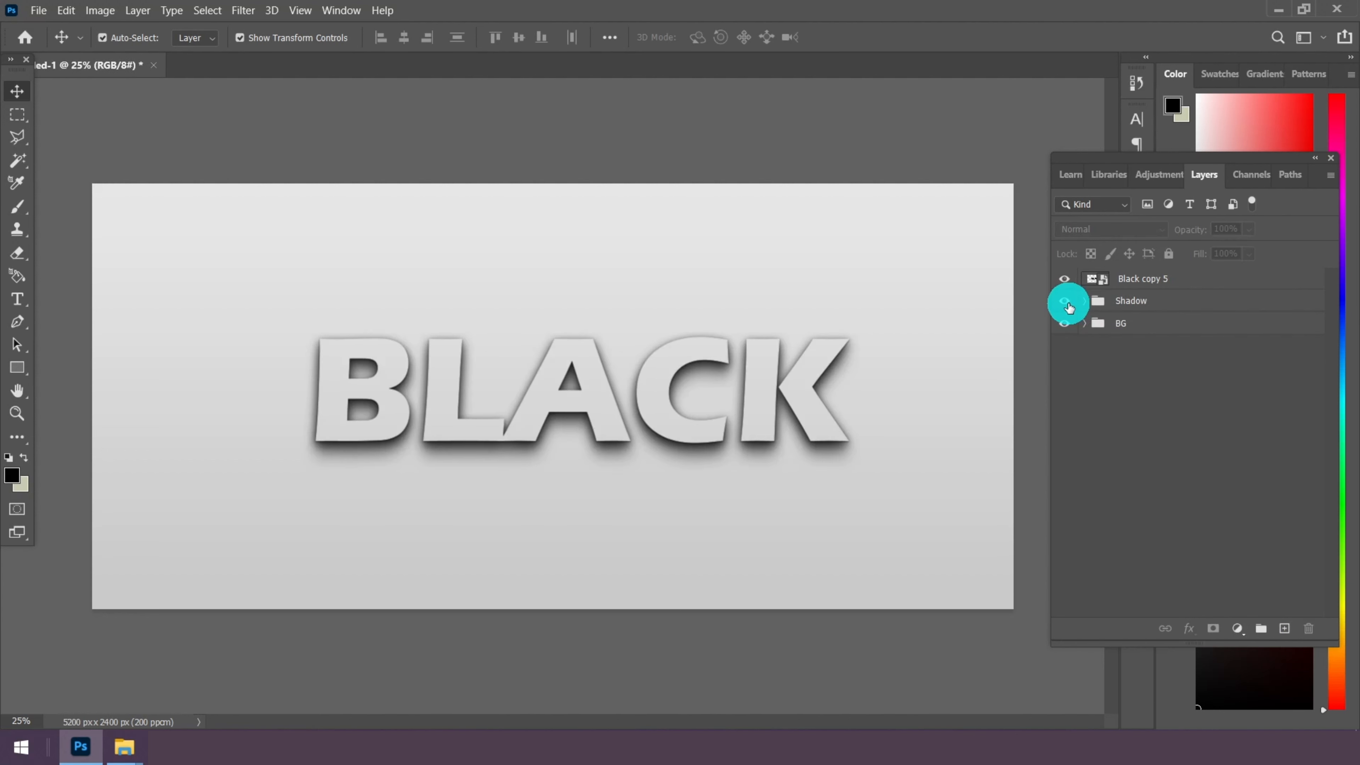
pyautogui.click(1084, 301)
pyautogui.click(1084, 302)
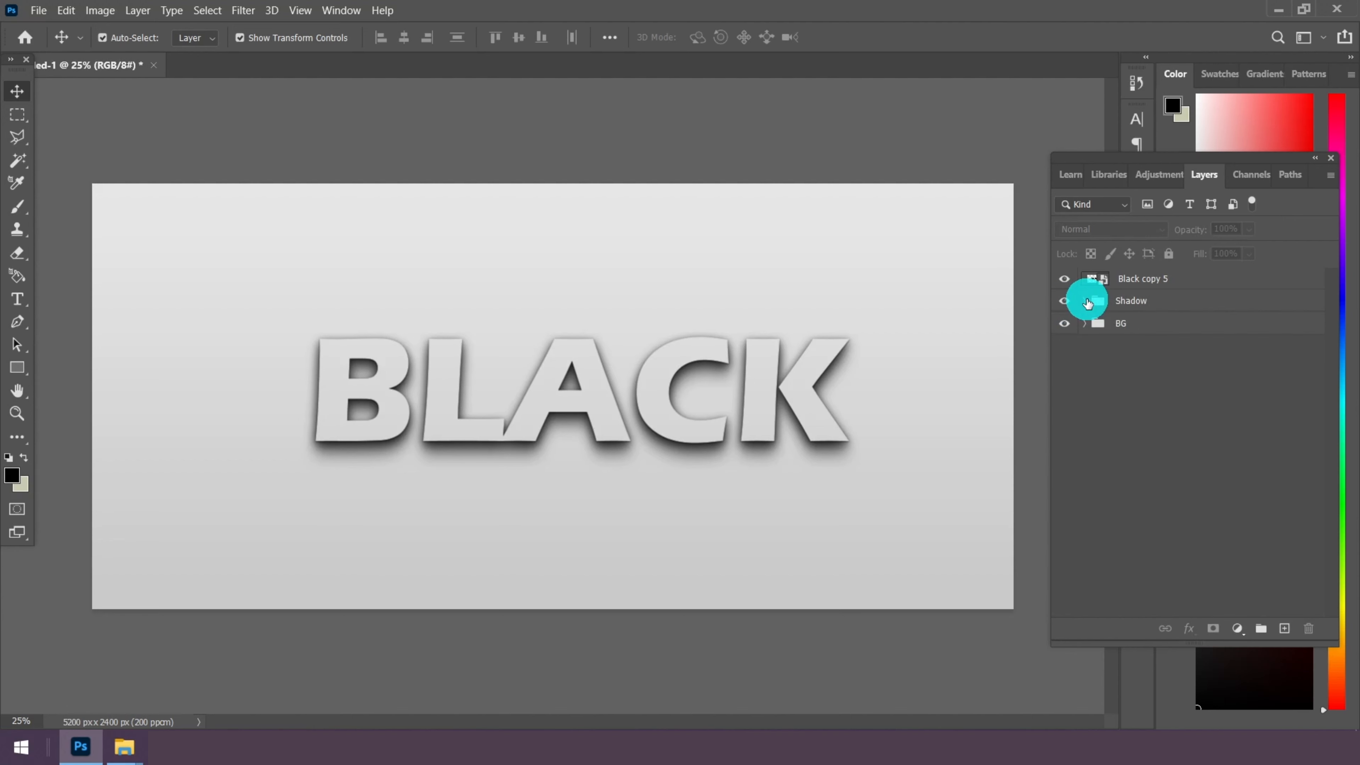
# Rename the Black copy 5 layer as Border
pyautogui.click(1143, 278)
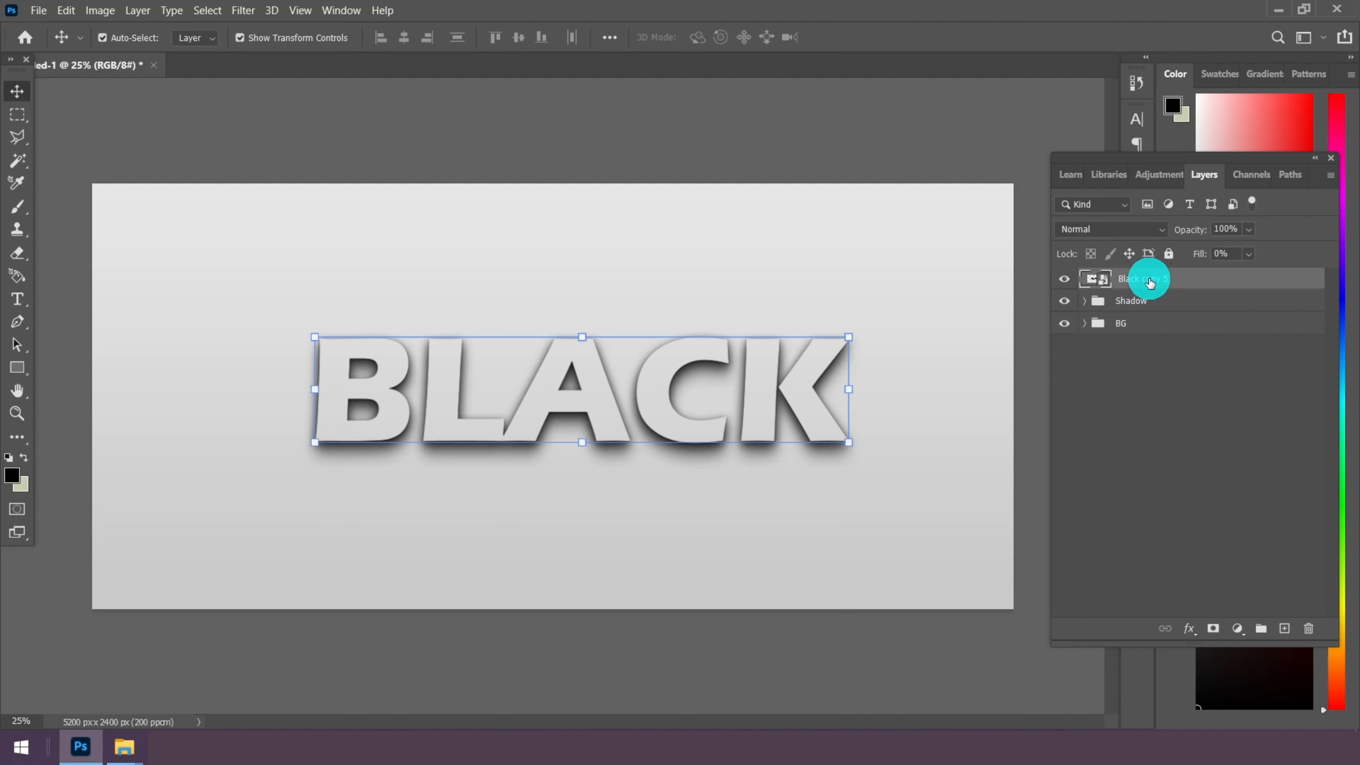
pyautogui.doubleClick(1142, 289)
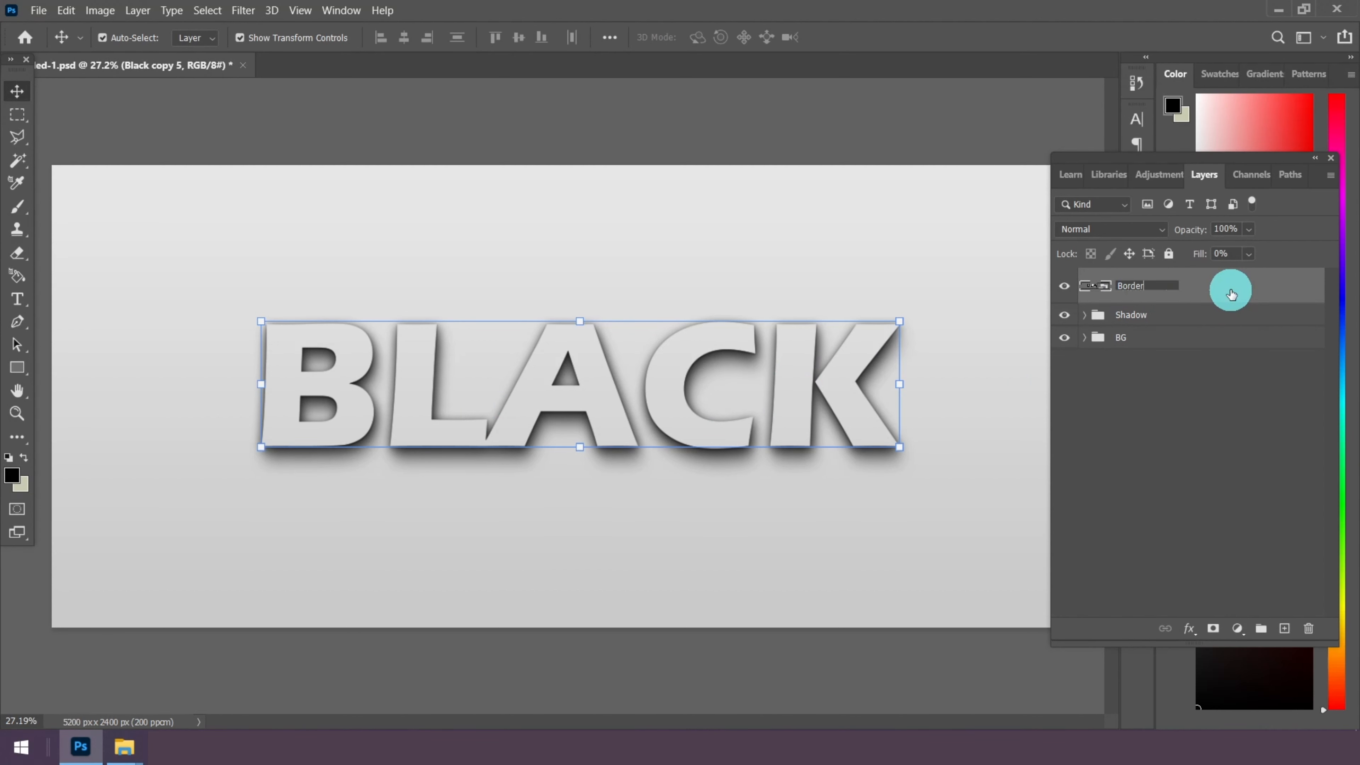
pyautogui.click(1153, 416)
# Add a Bevel & Emboss effect to the Border layer with the Inner Bevel style and Smooth technique
pyautogui.click(1157, 288)
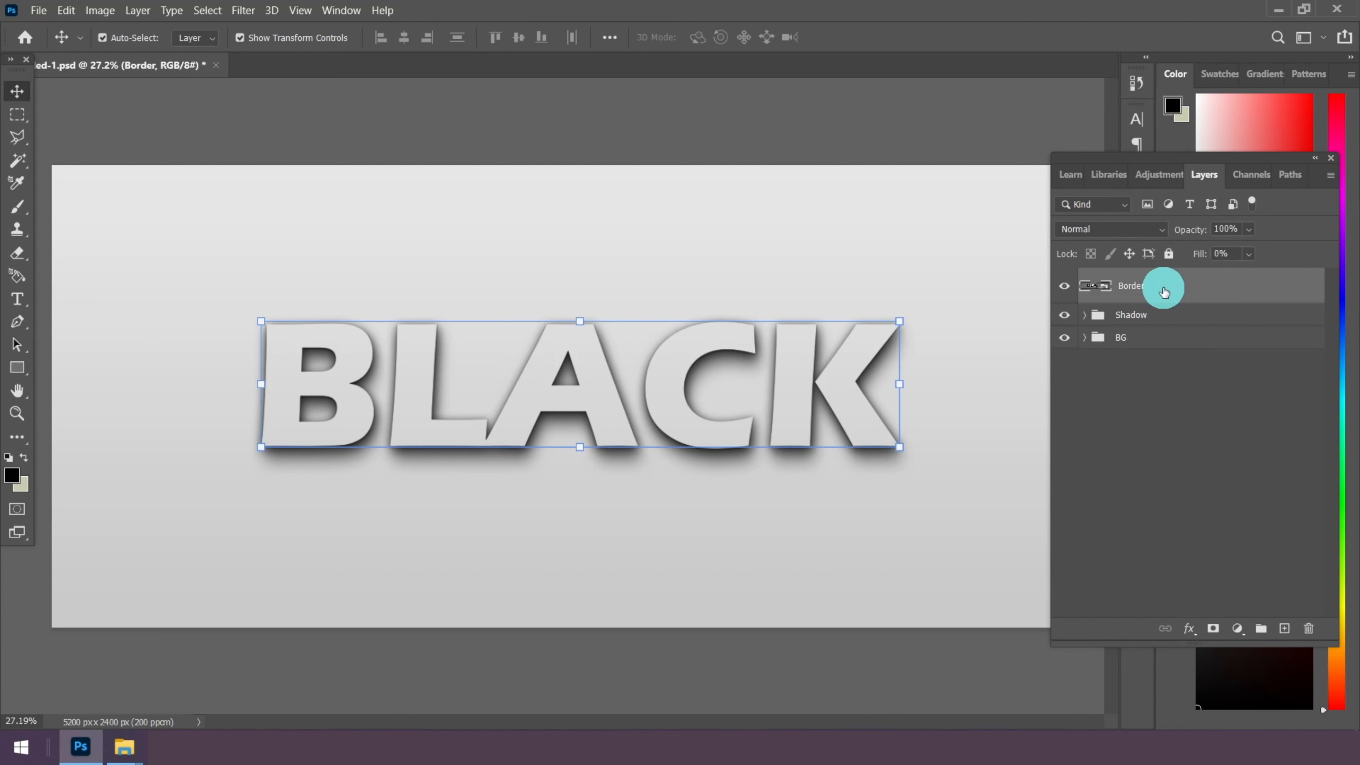
pyautogui.click(1189, 629)
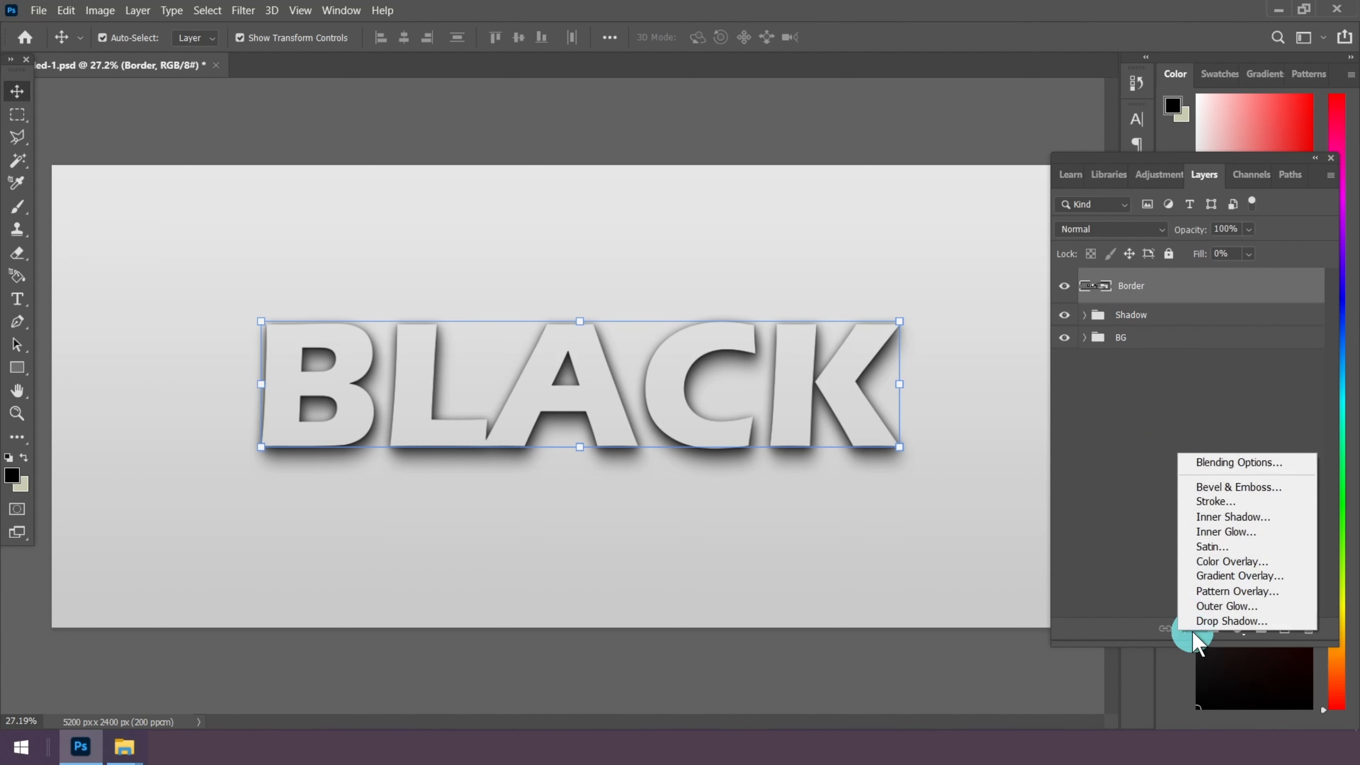
pyautogui.click(1214, 466)
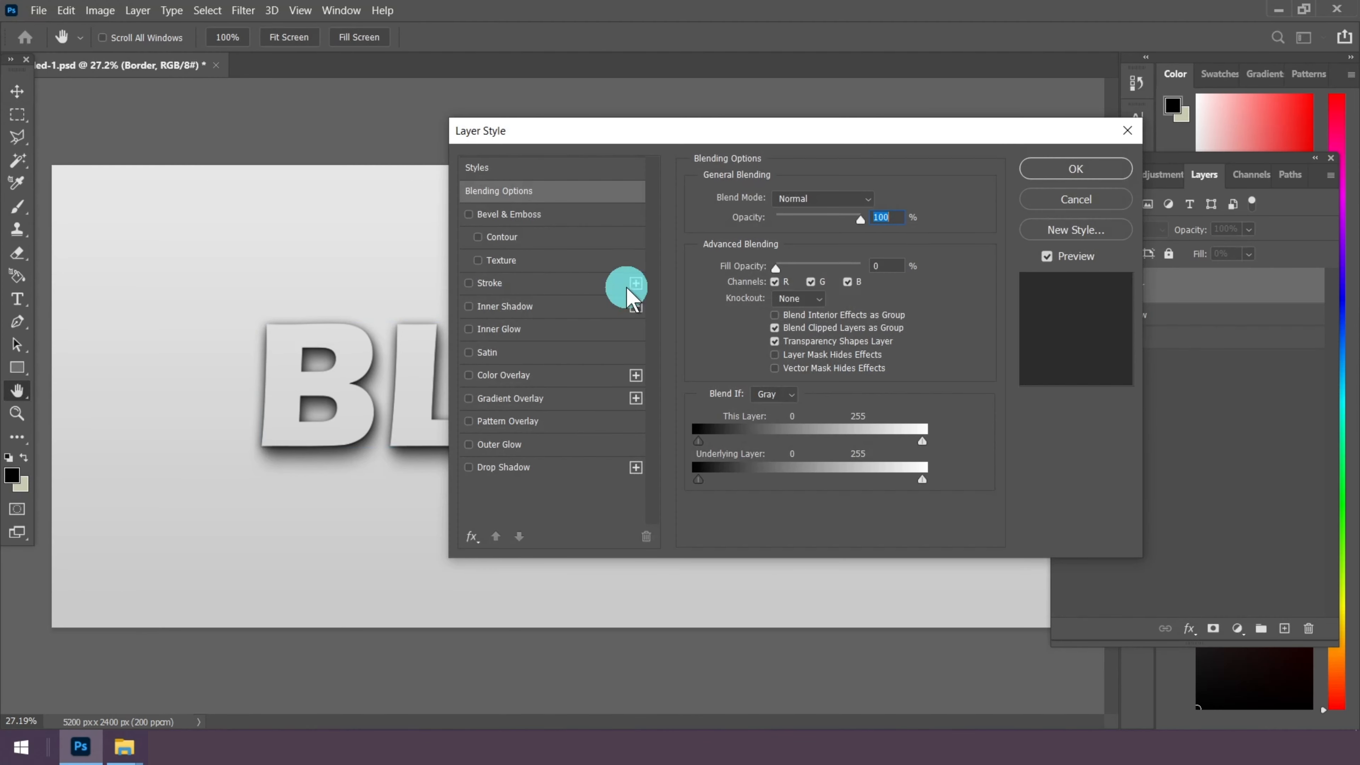
pyautogui.click(530, 220)
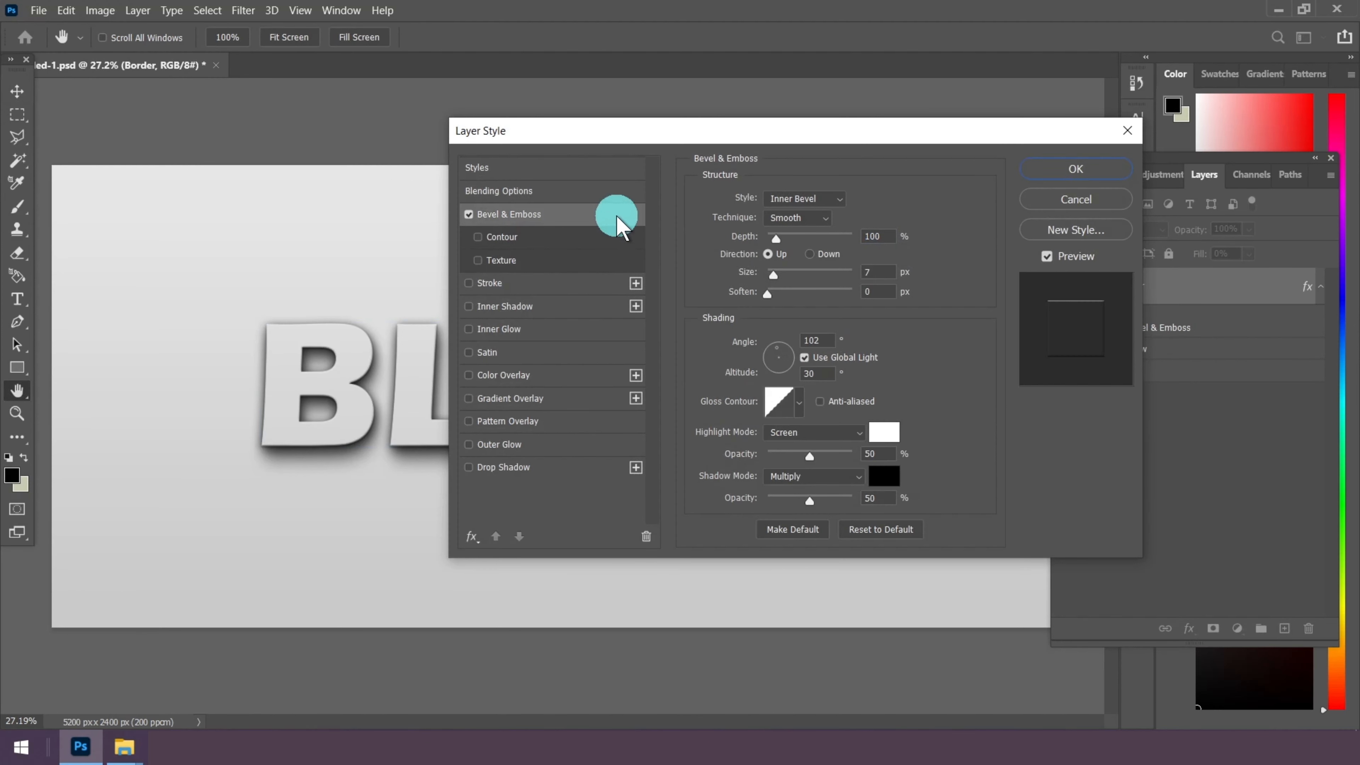
pyautogui.click(804, 199)
pyautogui.click(792, 227)
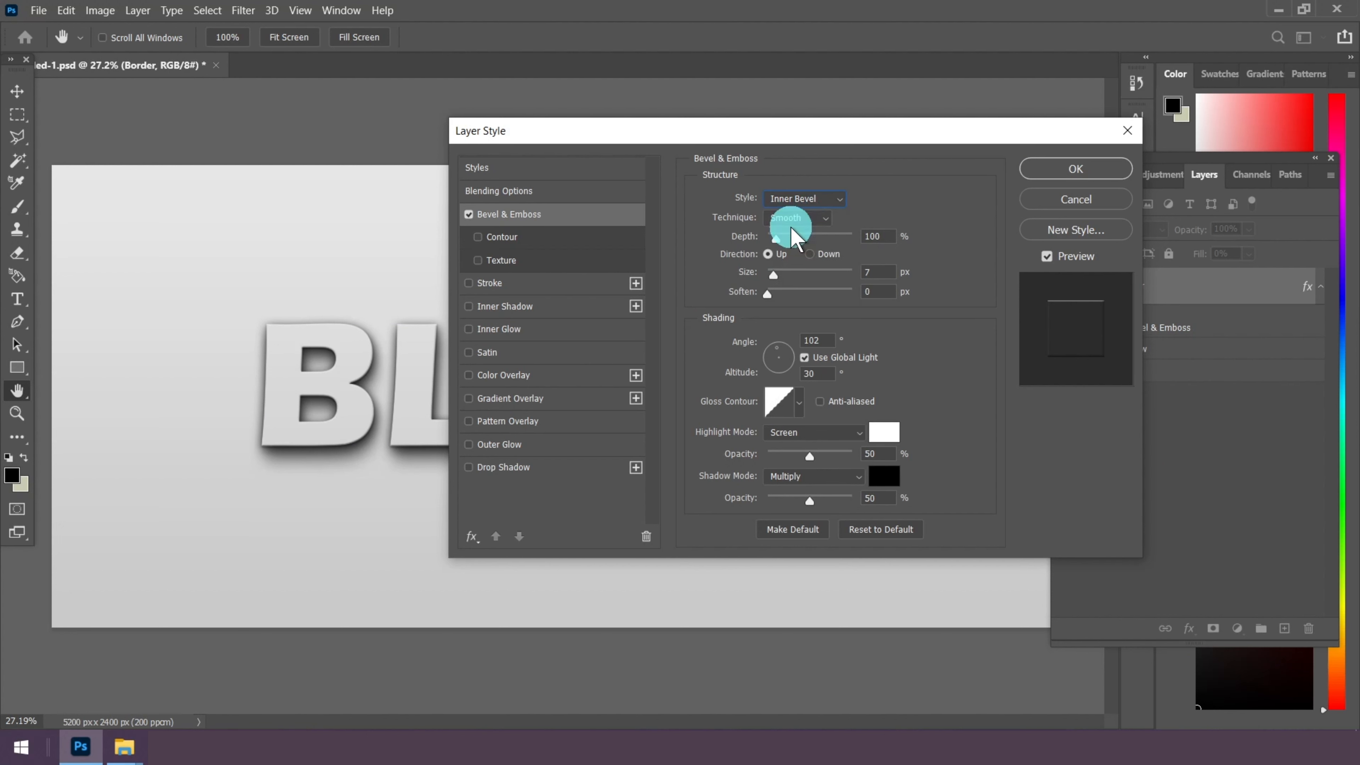
pyautogui.click(806, 217)
pyautogui.click(802, 233)
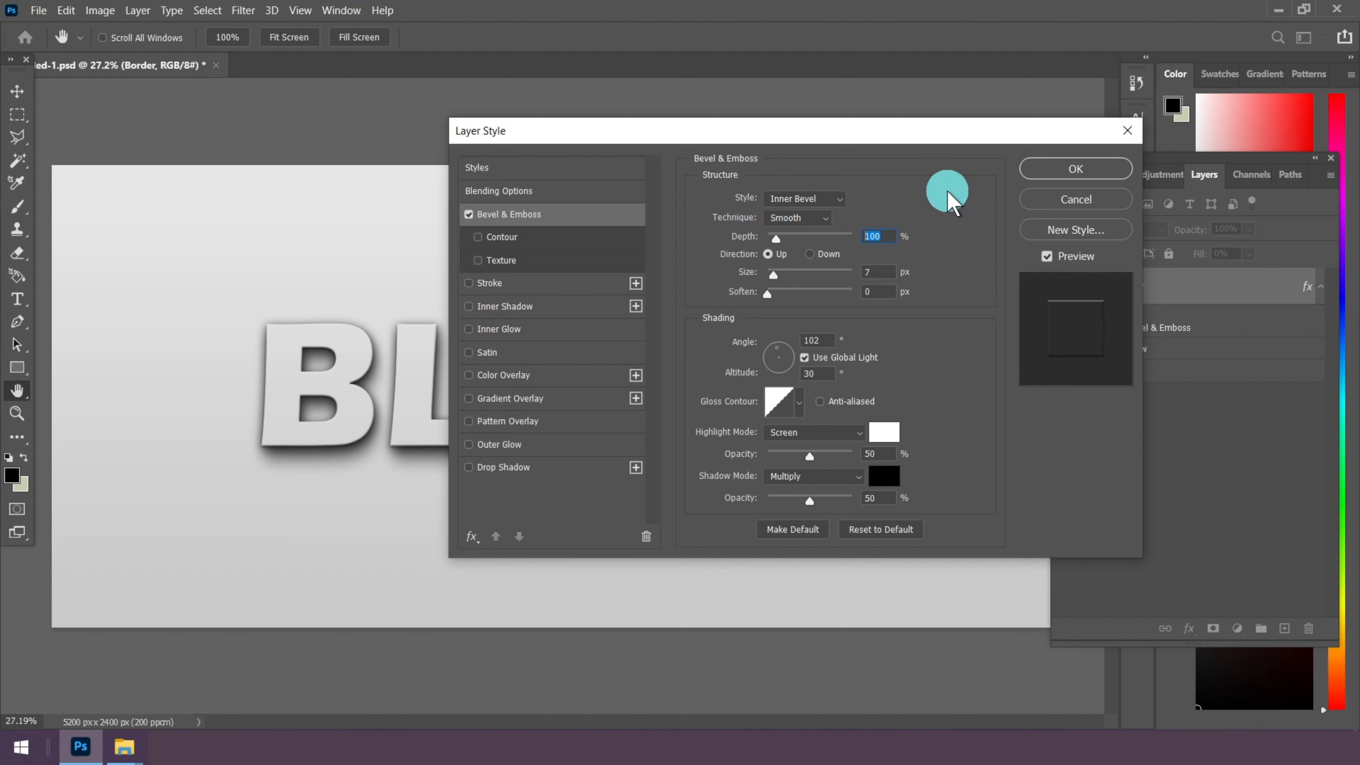
# Set the bevel's depth to 317% and size to 32 px, with soften at 0 px
pyautogui.write('317')
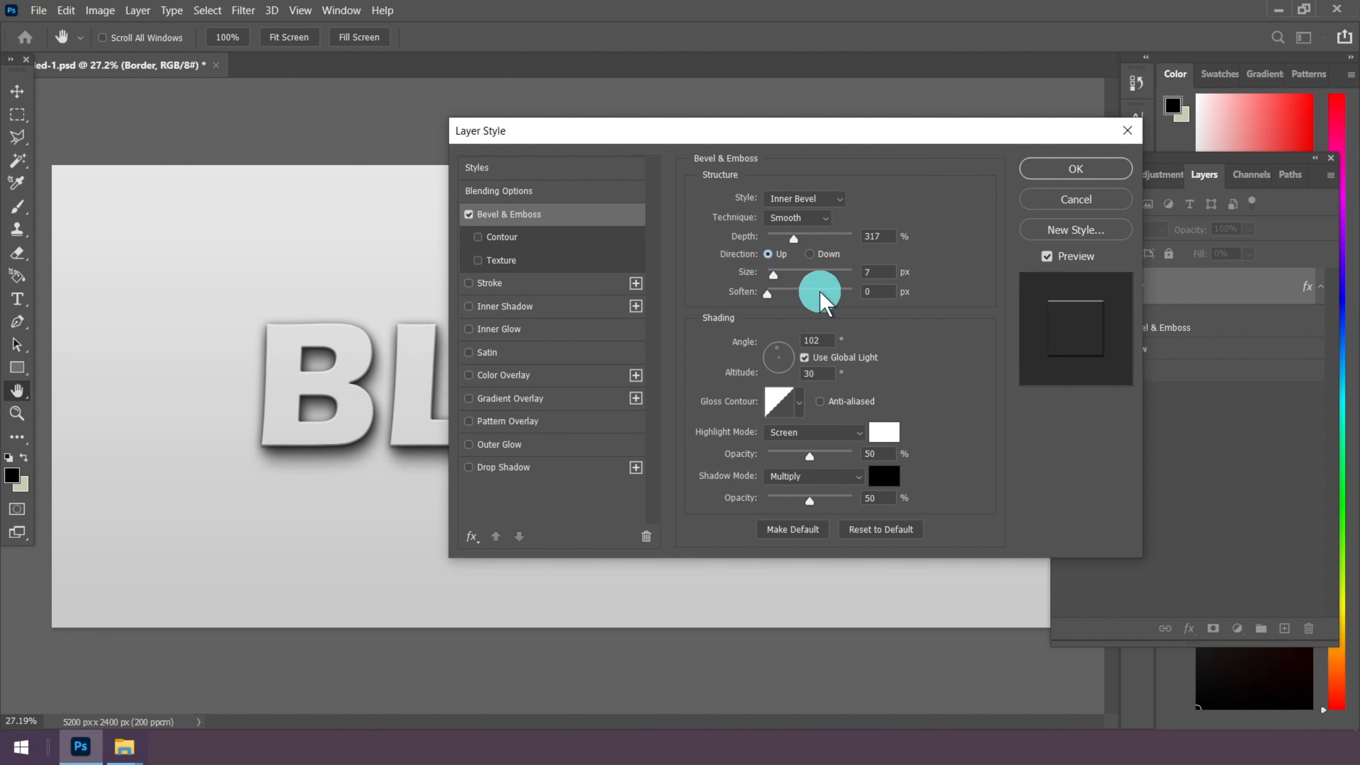
pyautogui.click(877, 272)
pyautogui.write('32')
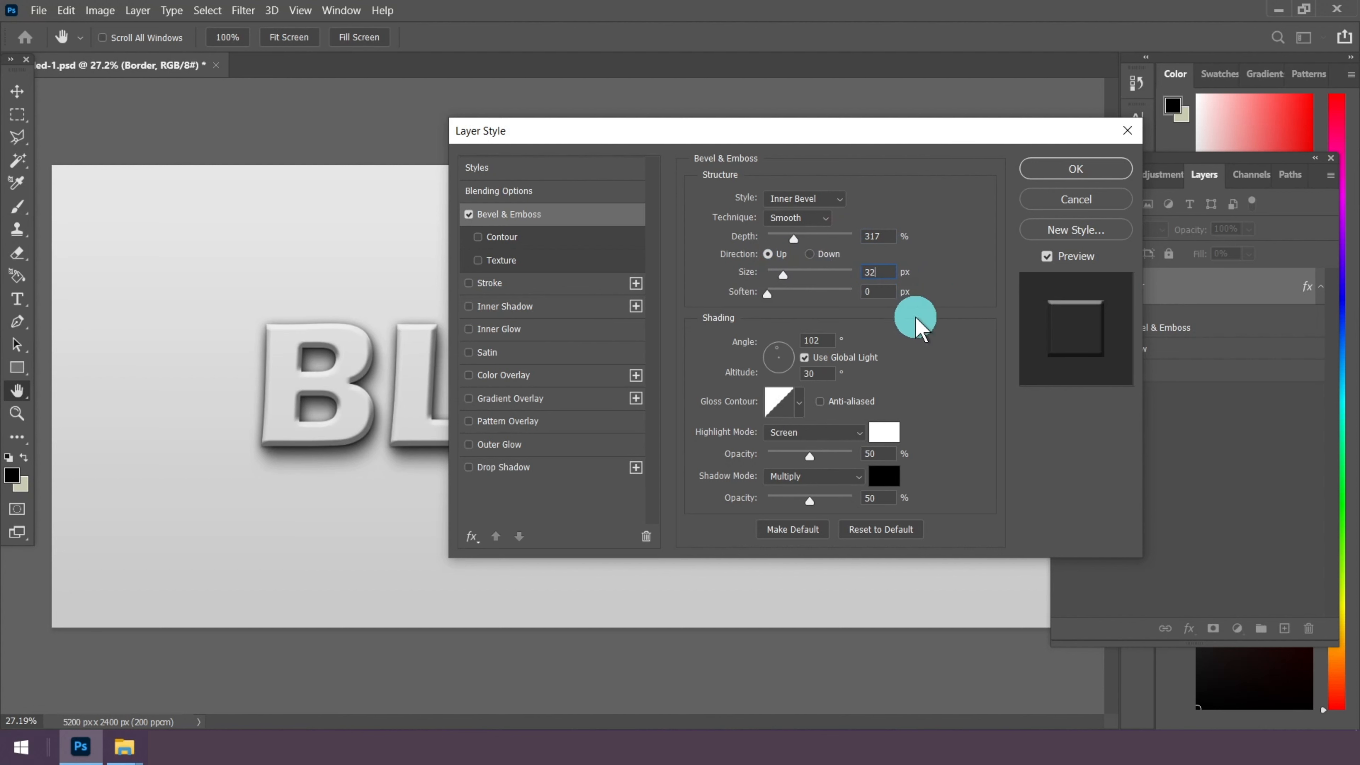
pyautogui.click(877, 291)
# Set the bevel's shading angle to -90° with the altitude at 30°
pyautogui.click(819, 340)
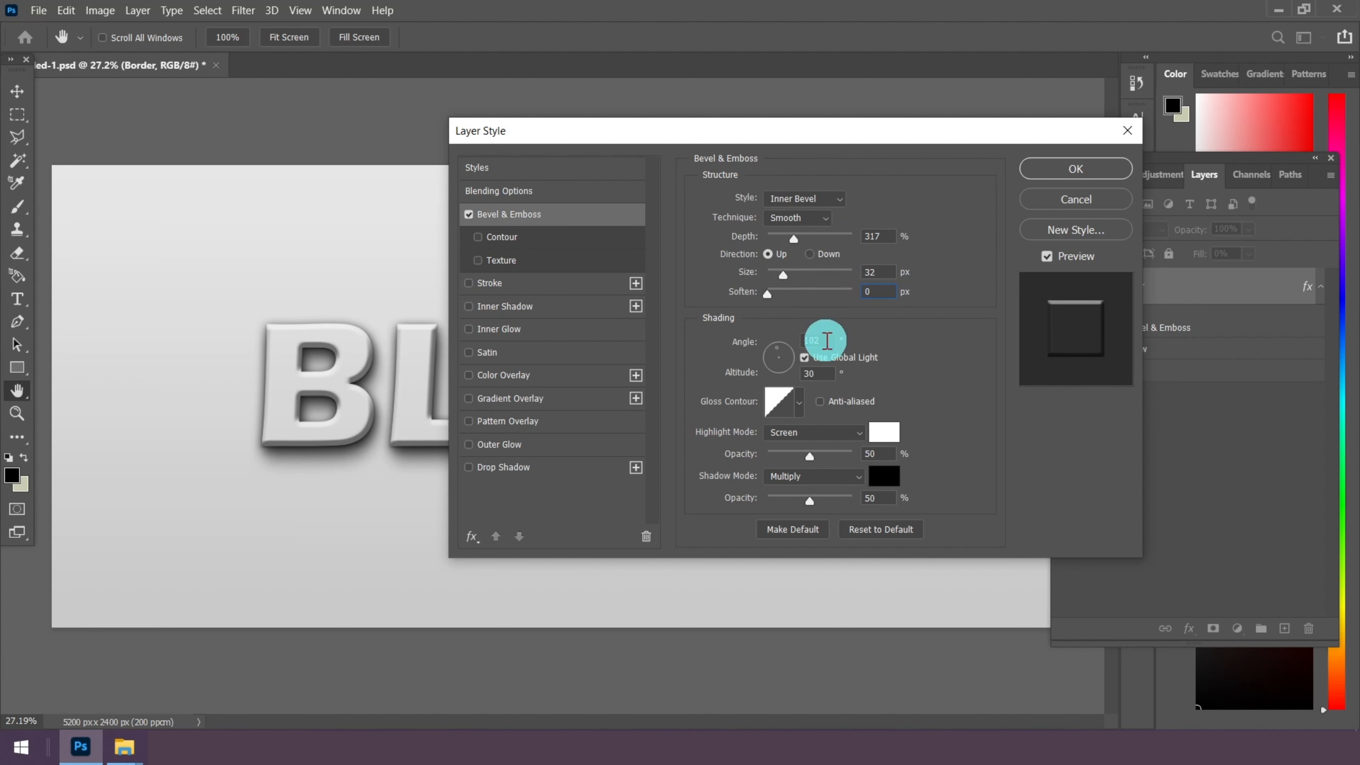
pyautogui.write('-')
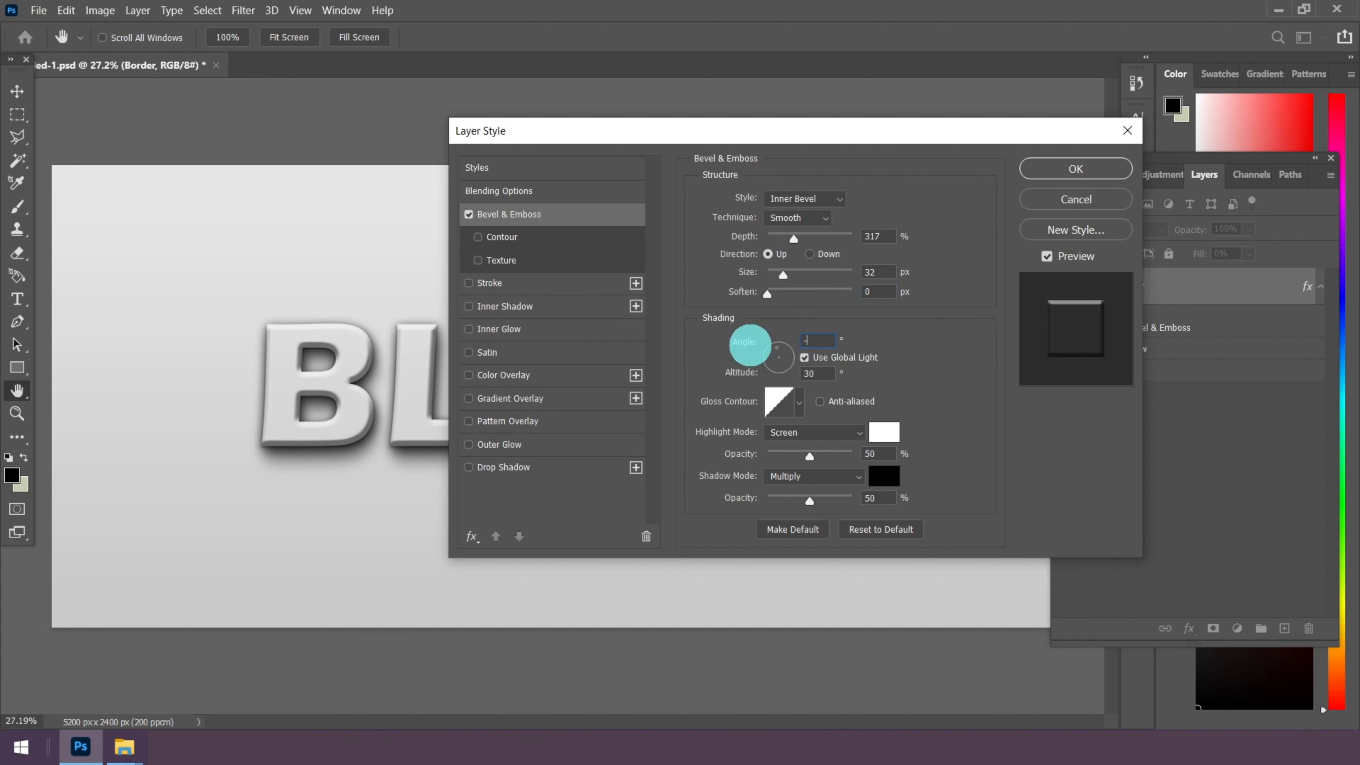
pyautogui.write('90')
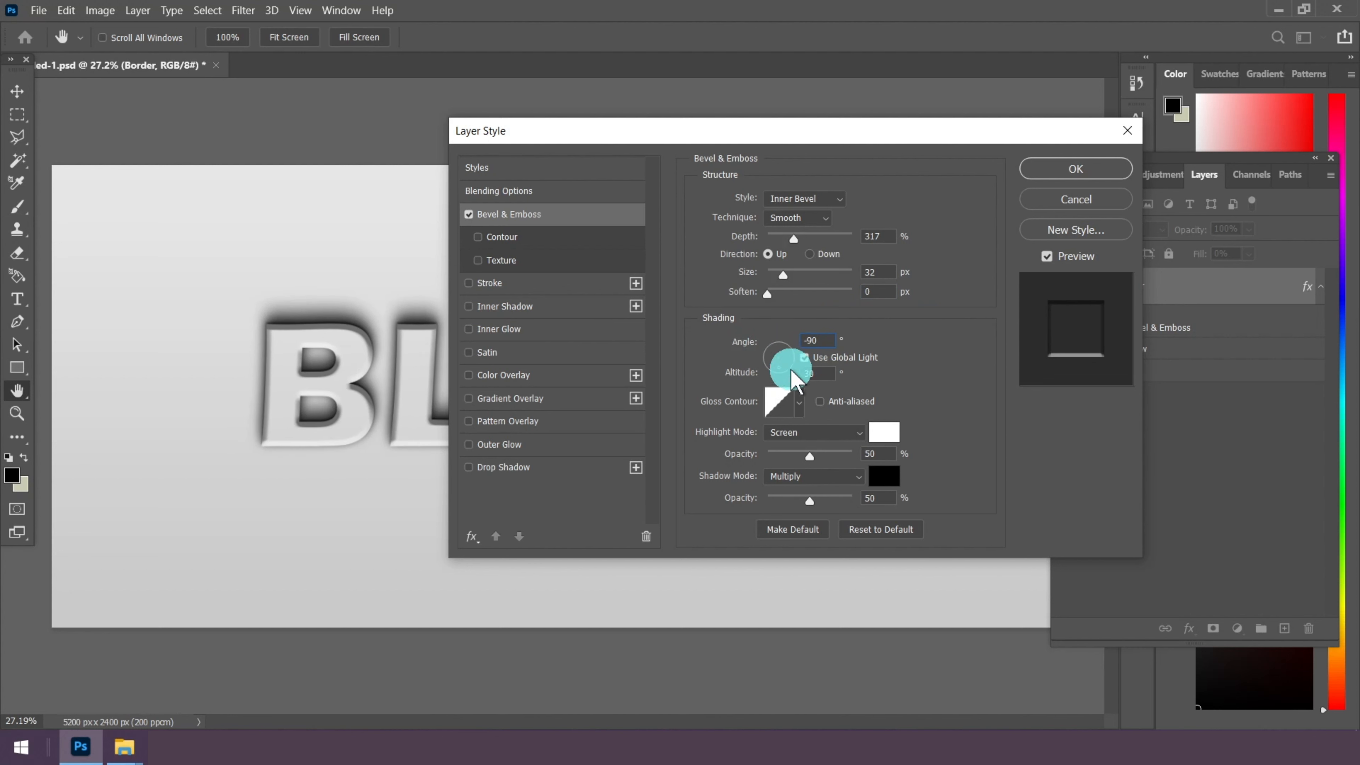
pyautogui.click(815, 372)
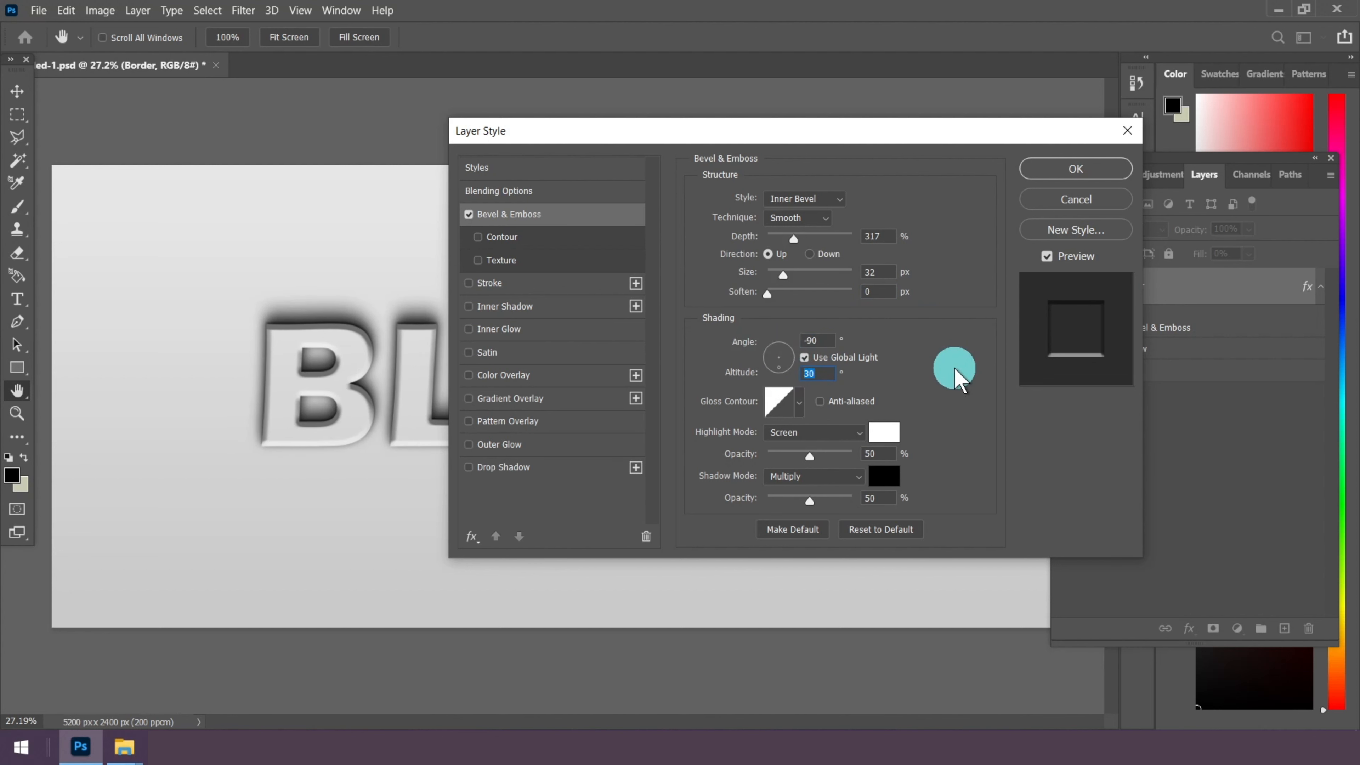
# Apply the double-ring gloss contour, the ninth preset in the first row, to the bevel
pyautogui.click(798, 403)
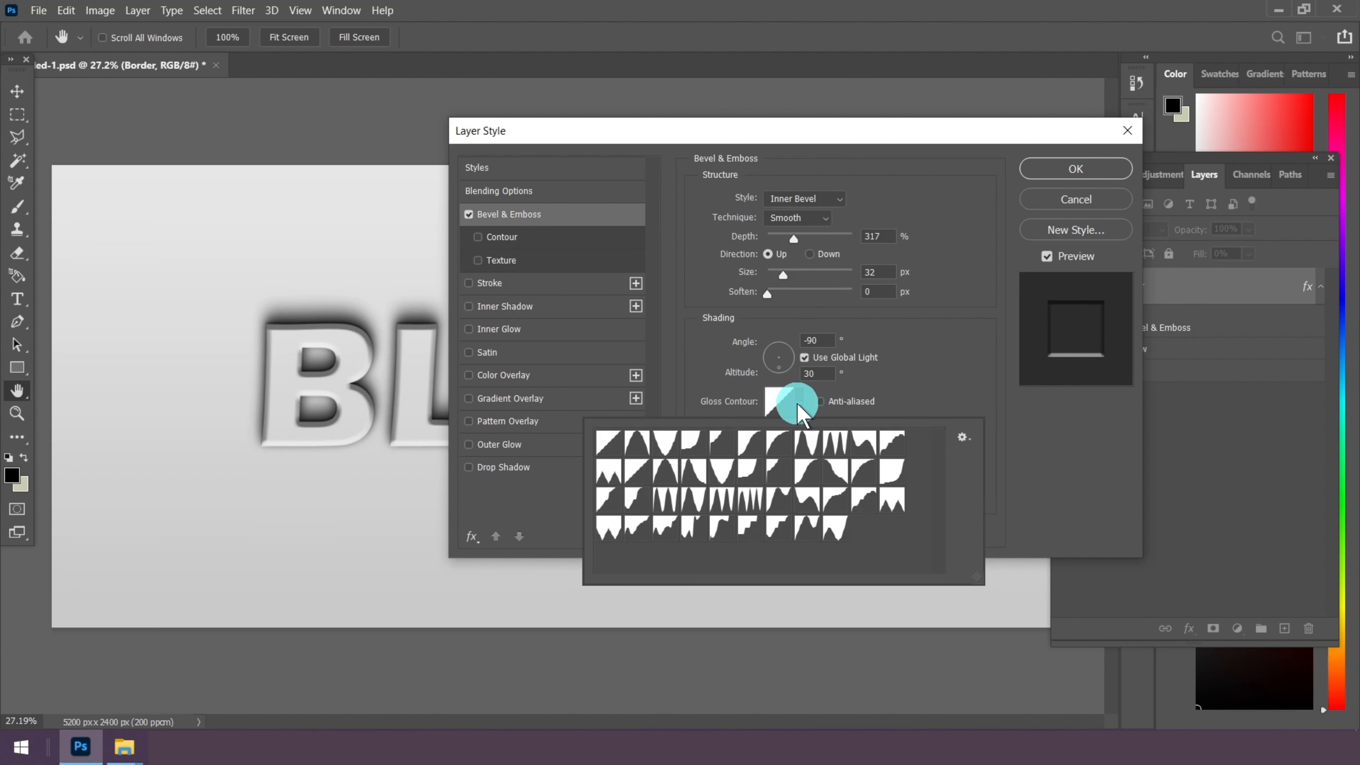
pyautogui.click(827, 443)
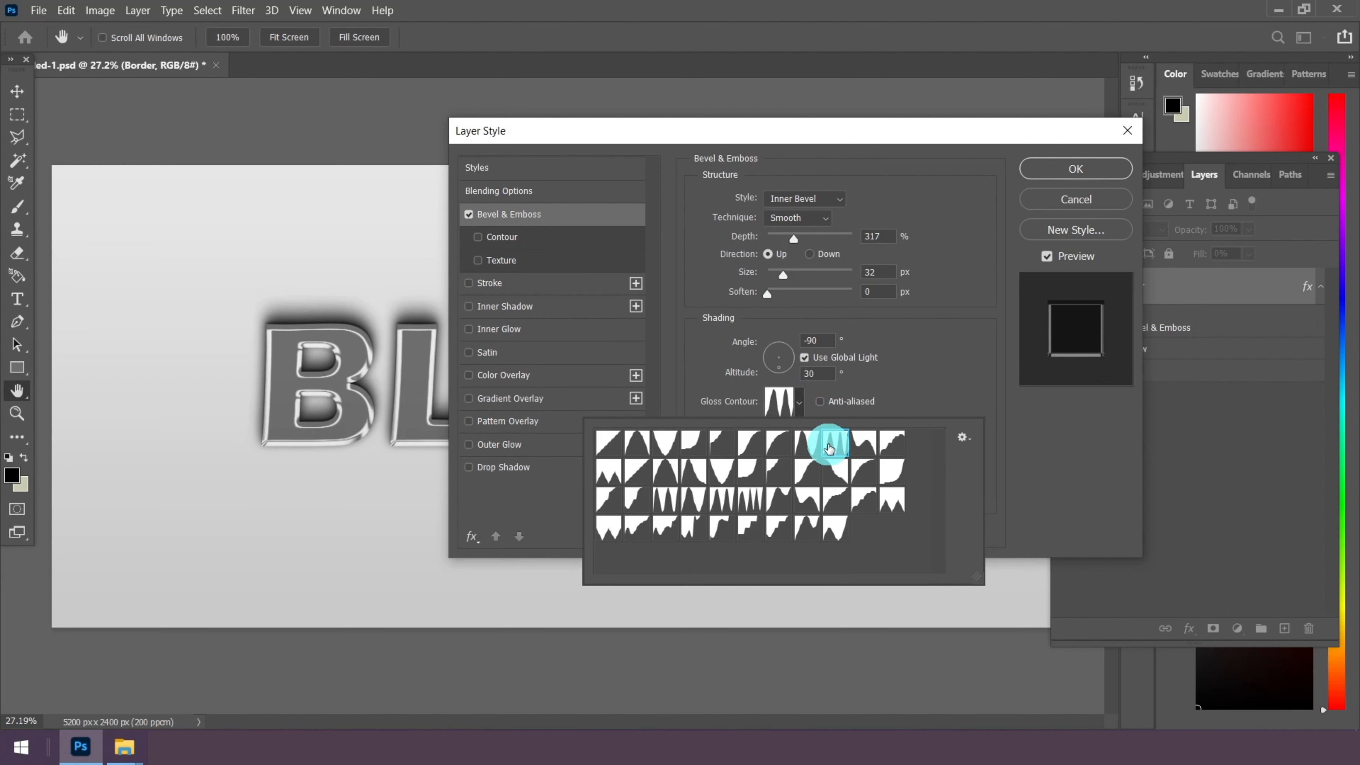
pyautogui.click(788, 401)
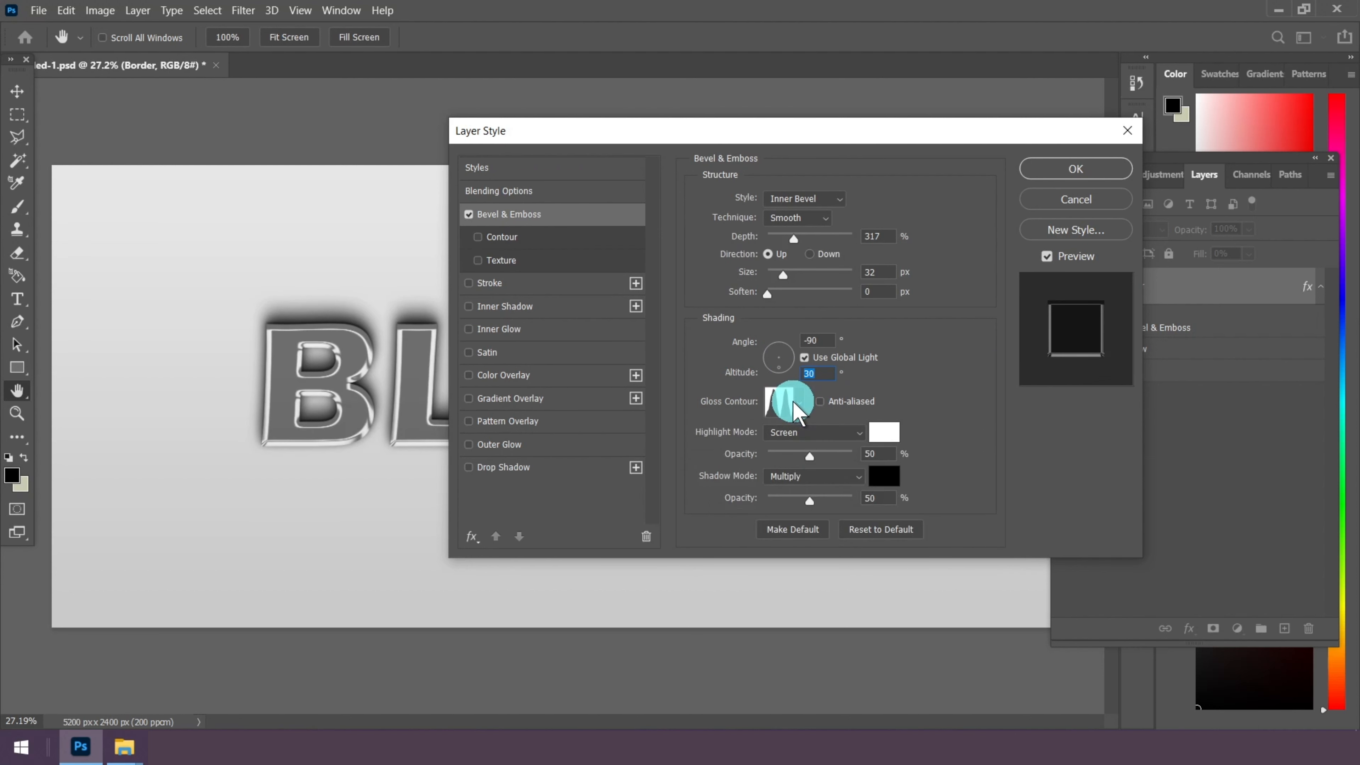
# Set the bevel highlight to Linear Dodge (Add) in white (ffffff) at 100% opacity
pyautogui.click(790, 433)
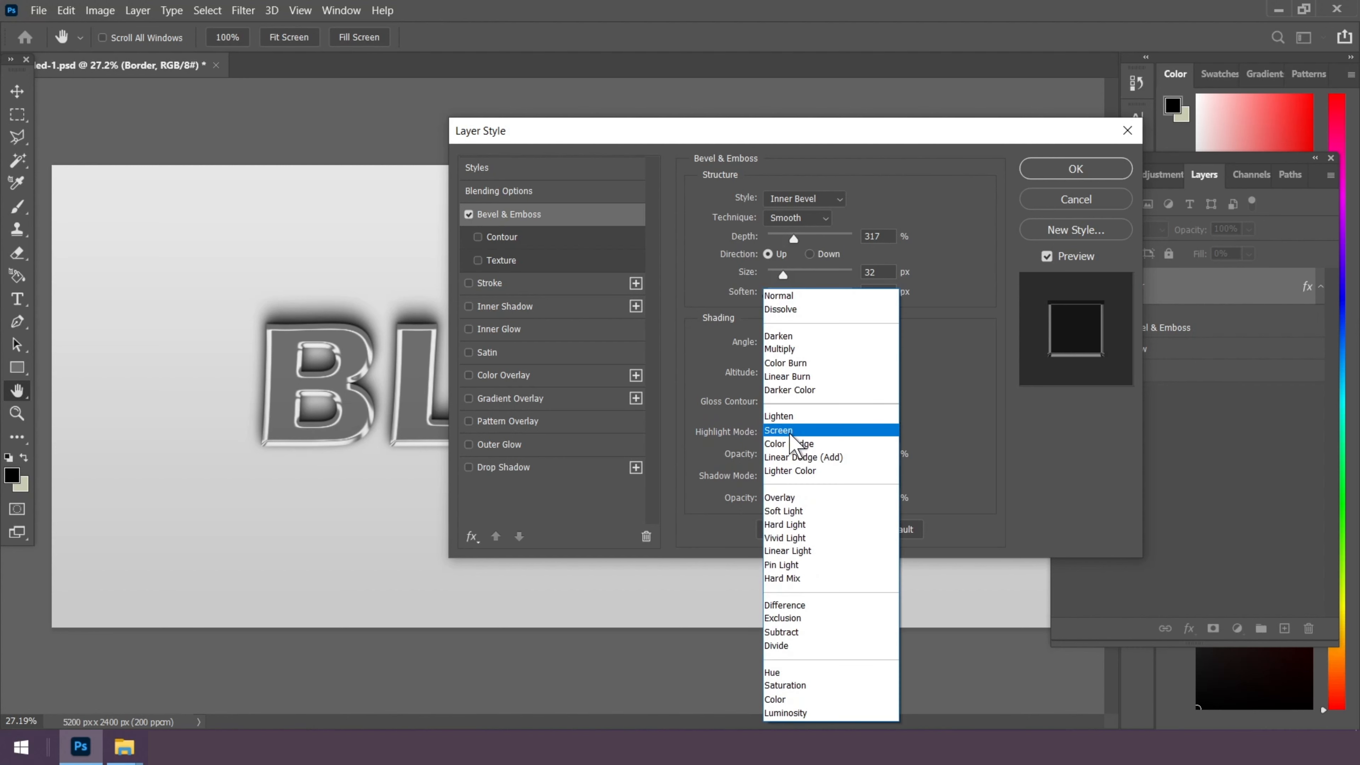
pyautogui.click(804, 458)
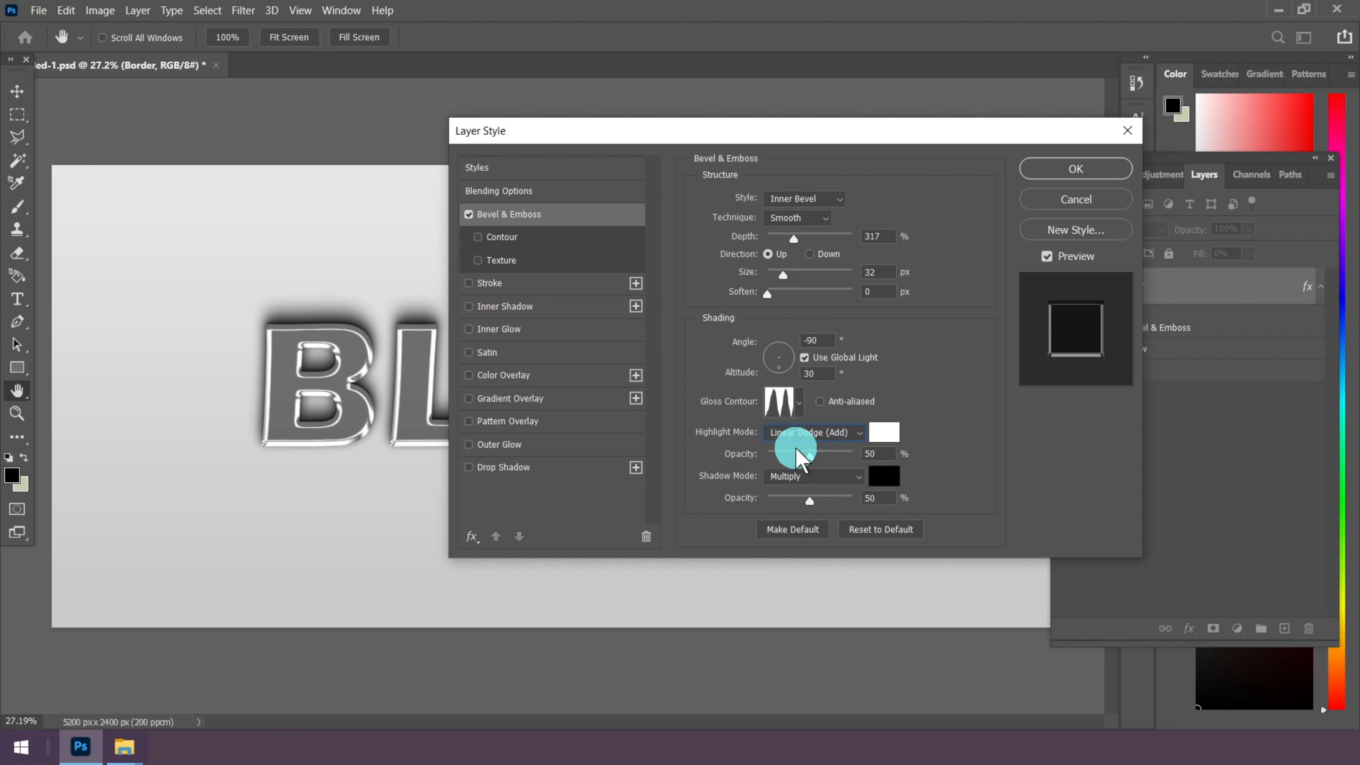
pyautogui.click(882, 434)
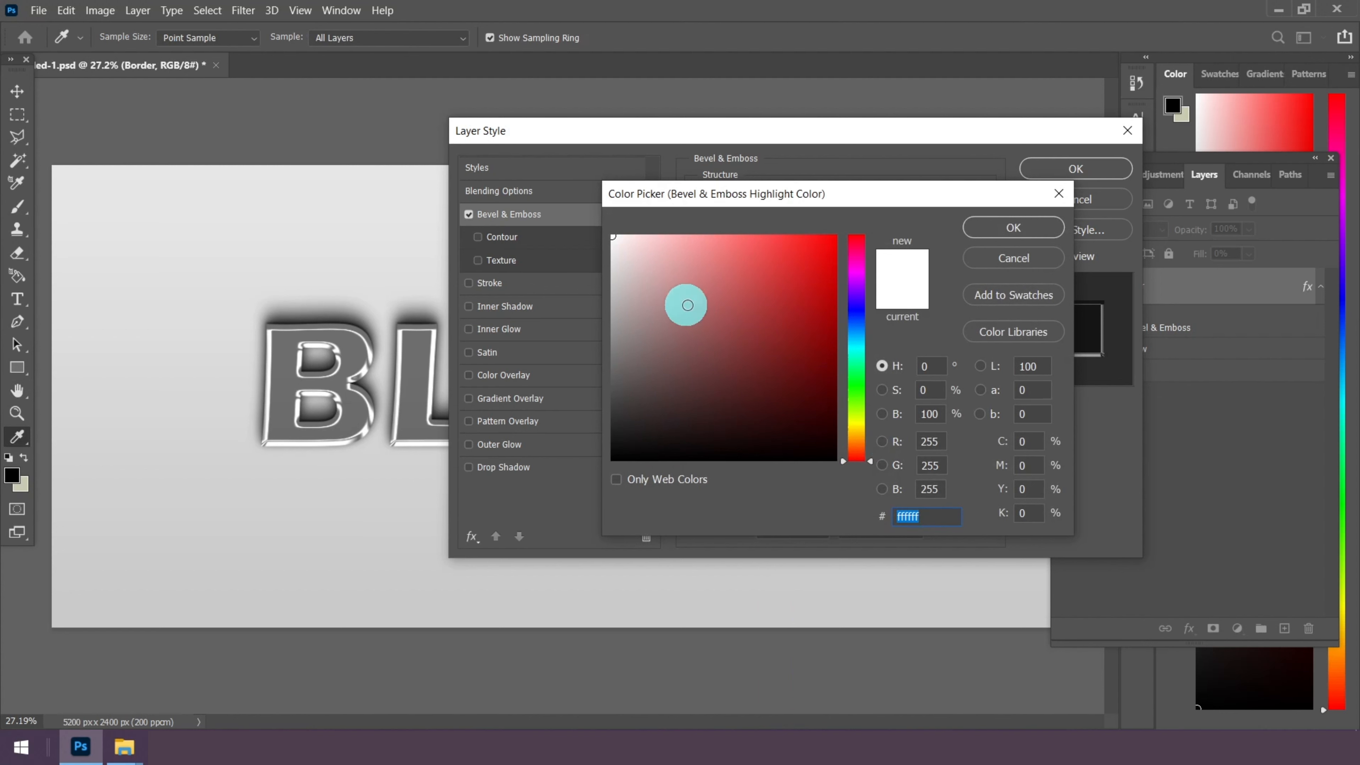
pyautogui.click(938, 517)
pyautogui.moveTo(938, 517); pyautogui.dragTo(817, 507)
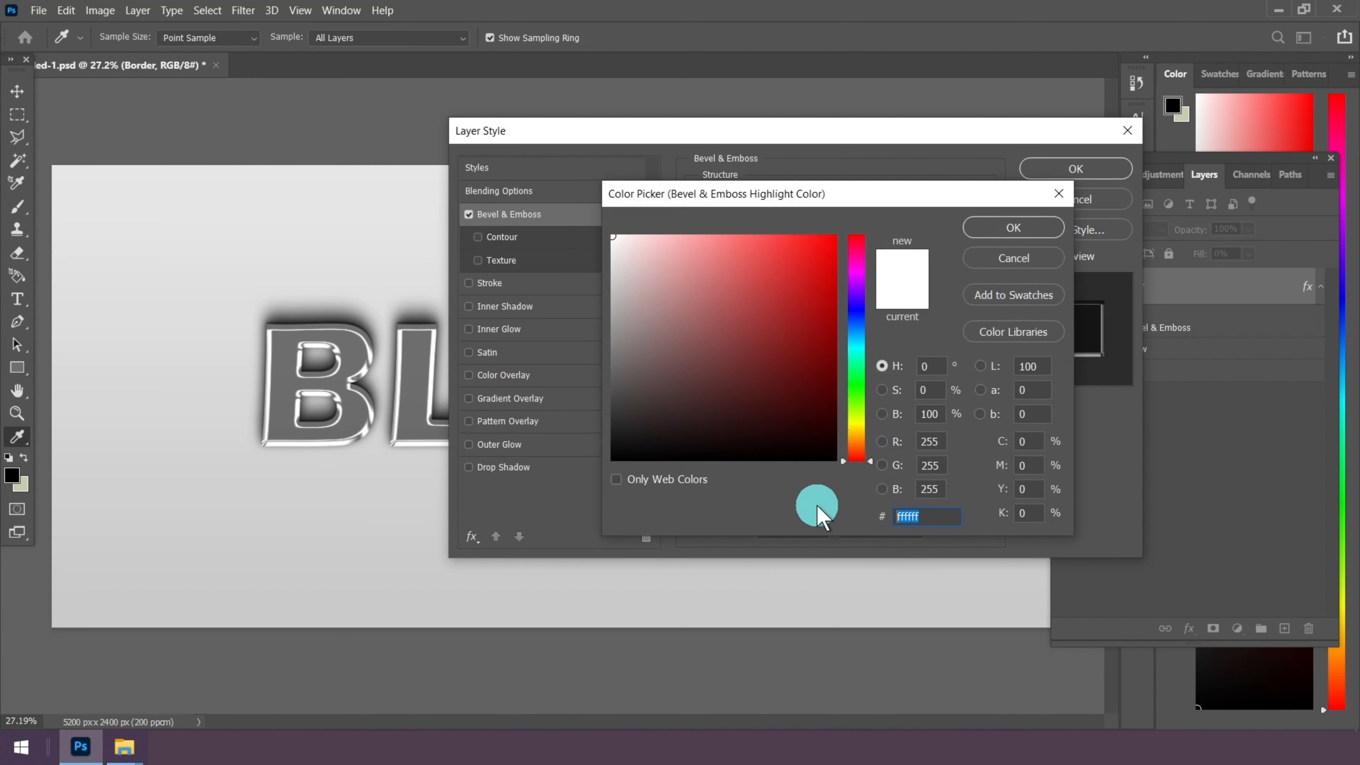
pyautogui.click(996, 228)
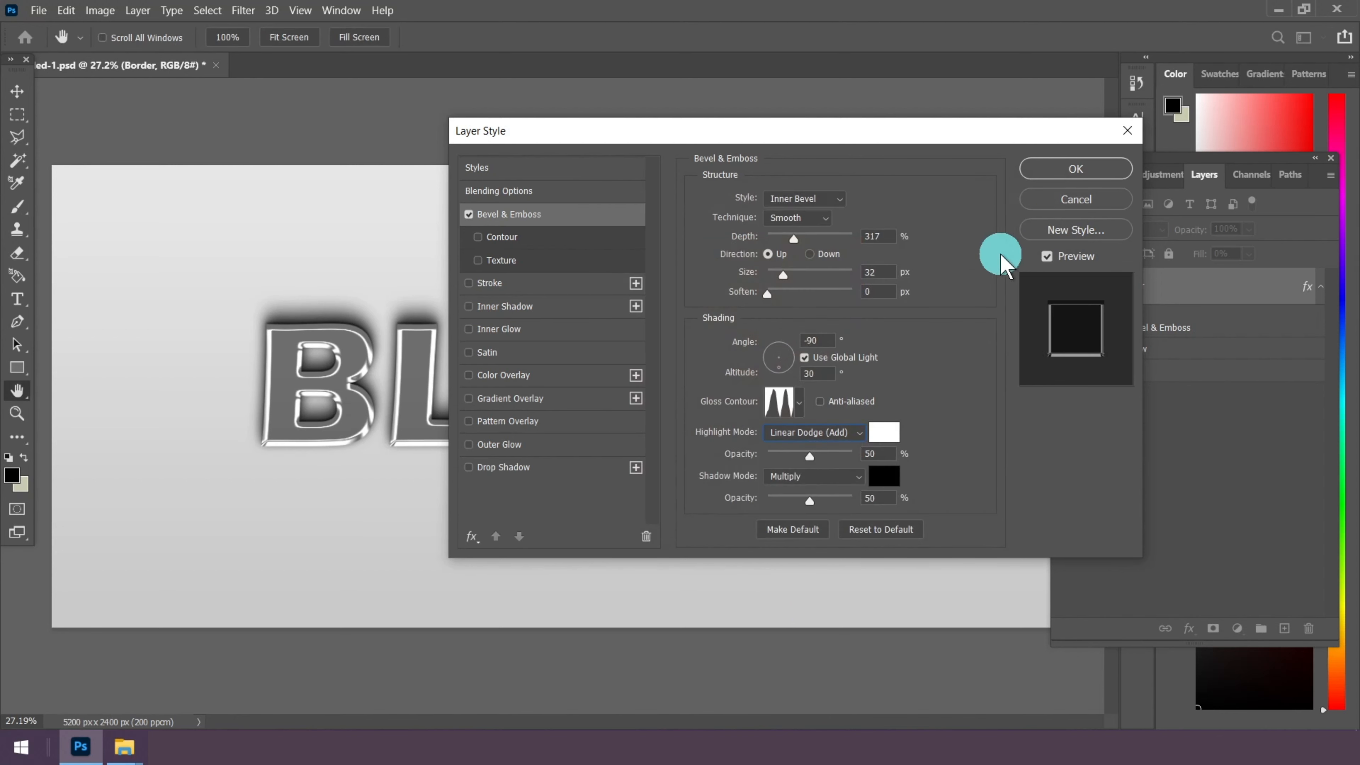
pyautogui.click(890, 435)
pyautogui.doubleClick(878, 454)
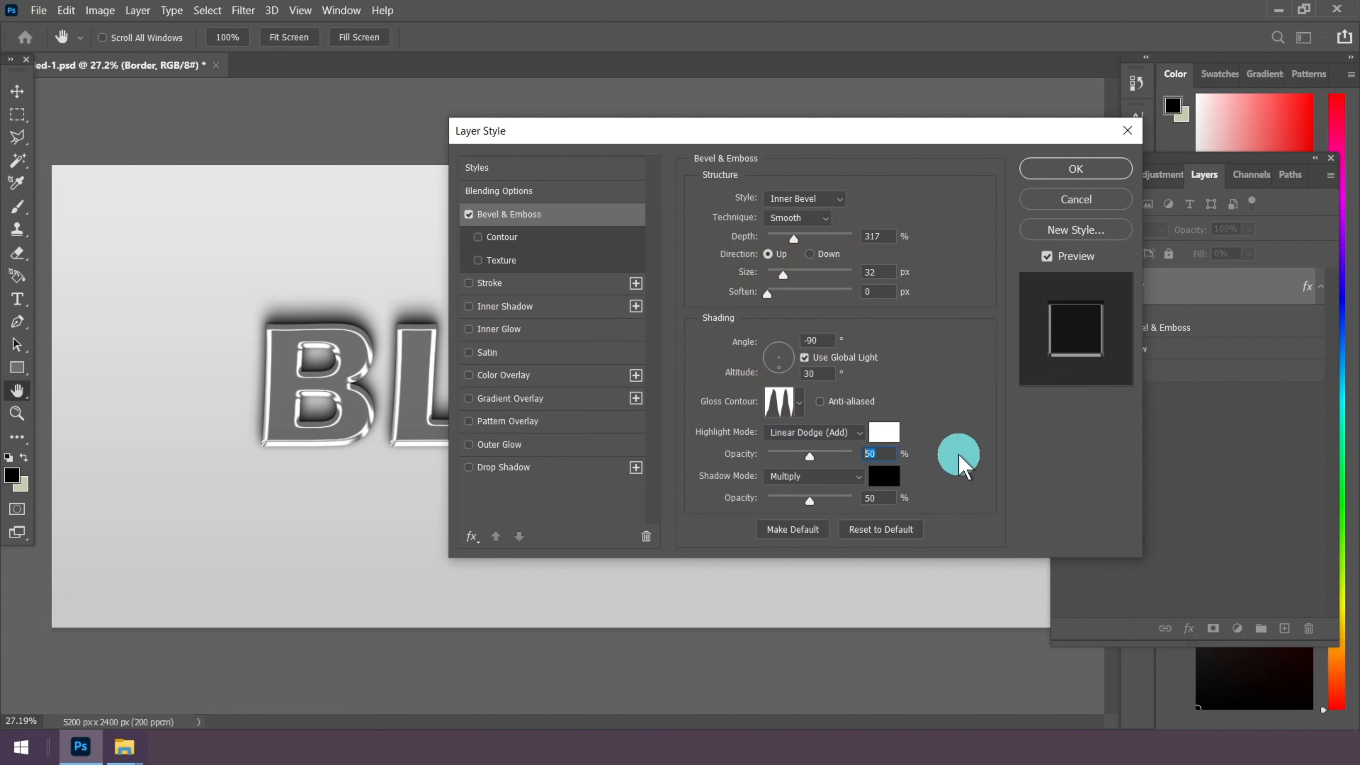
pyautogui.write('100')
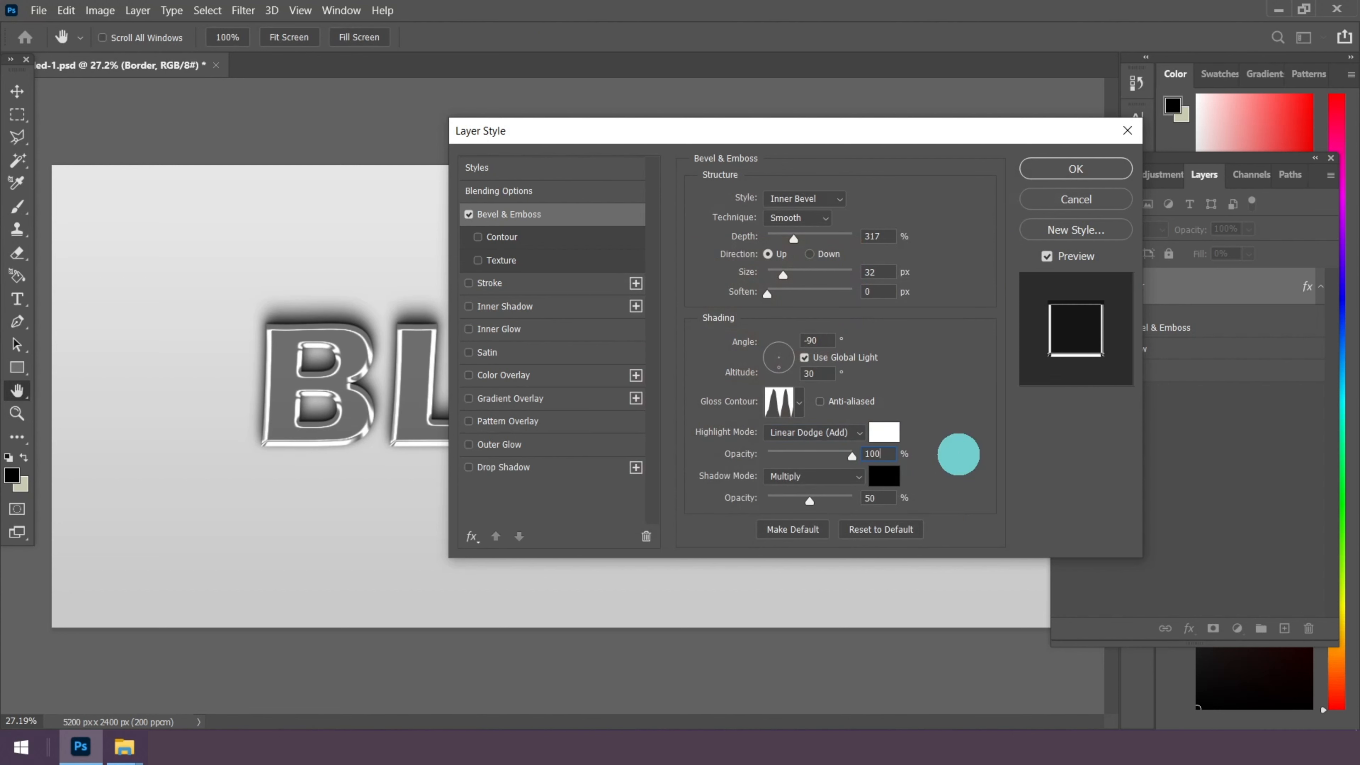
# Set the bevel shadow to Linear Burn in black (000000) at 21% opacity
pyautogui.click(805, 475)
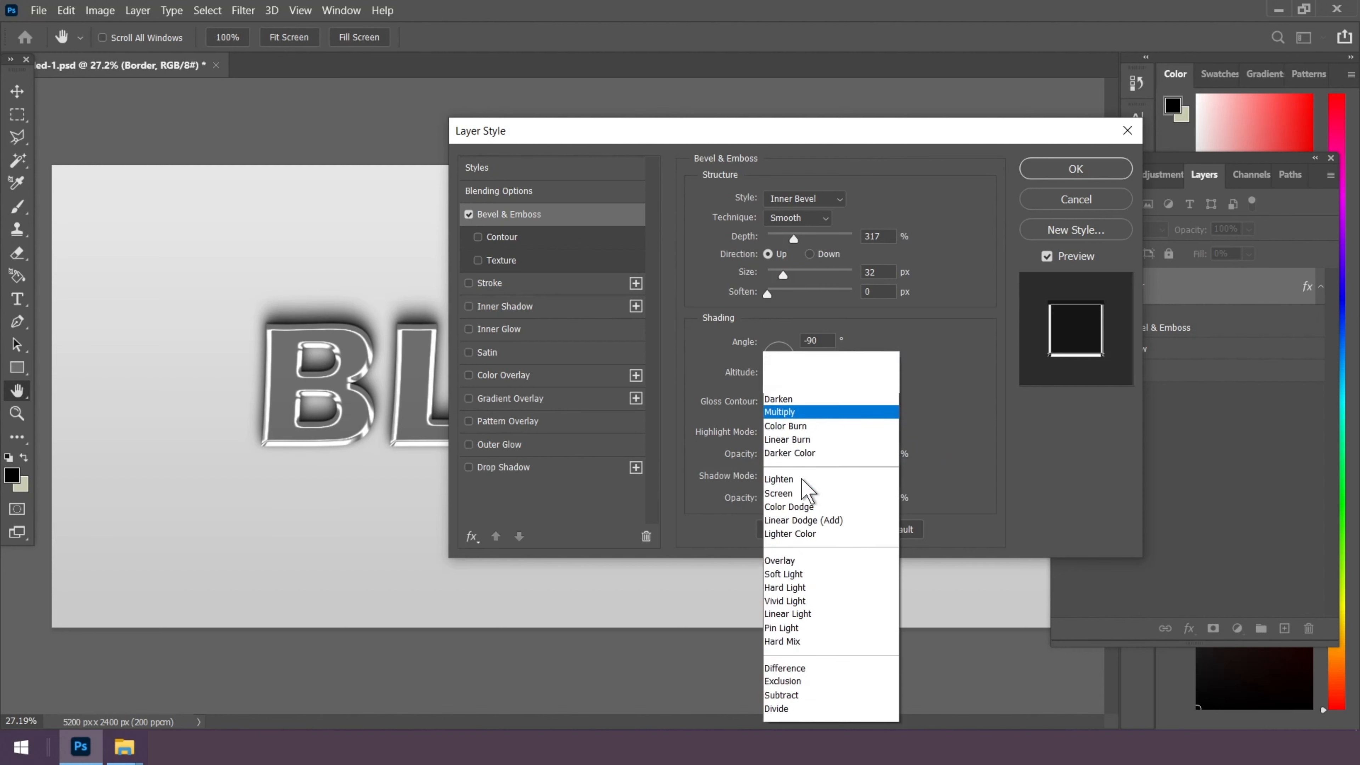
pyautogui.click(777, 379)
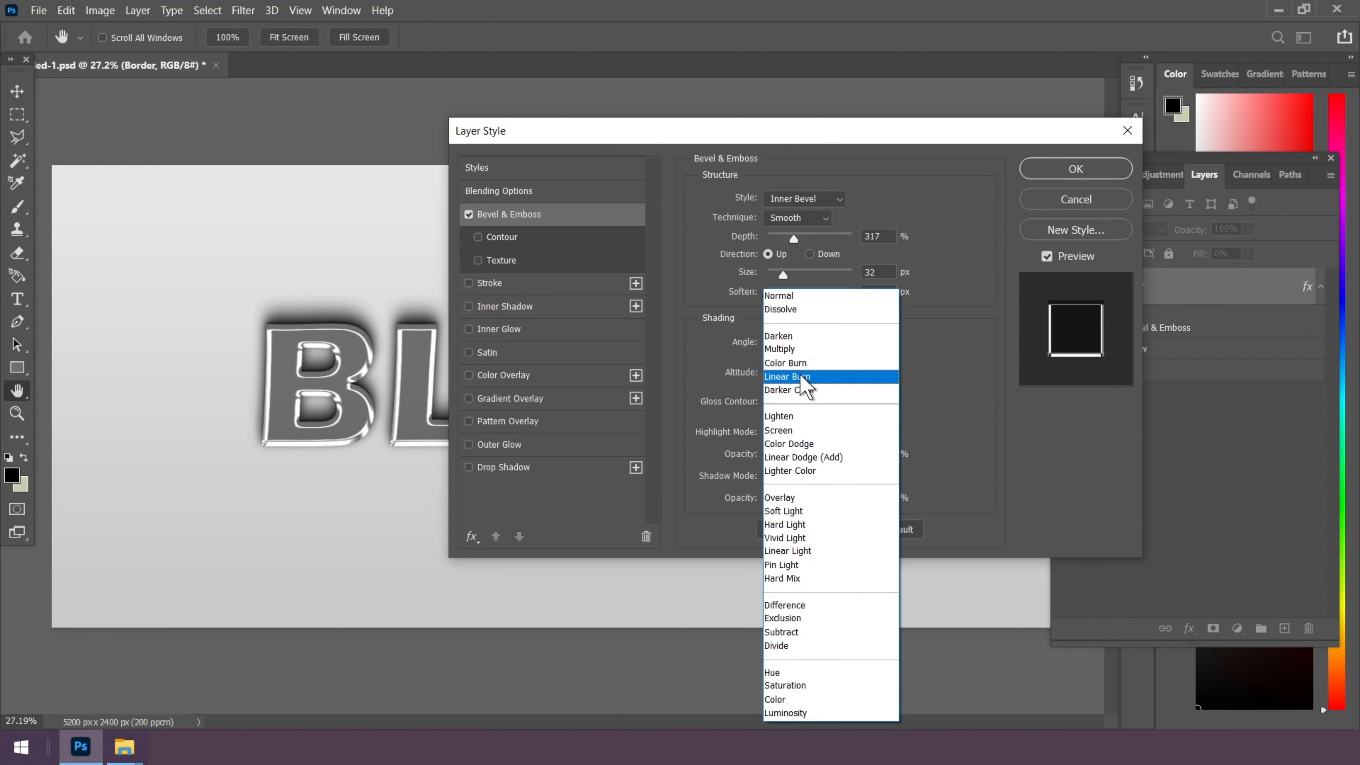
pyautogui.click(812, 376)
pyautogui.click(883, 475)
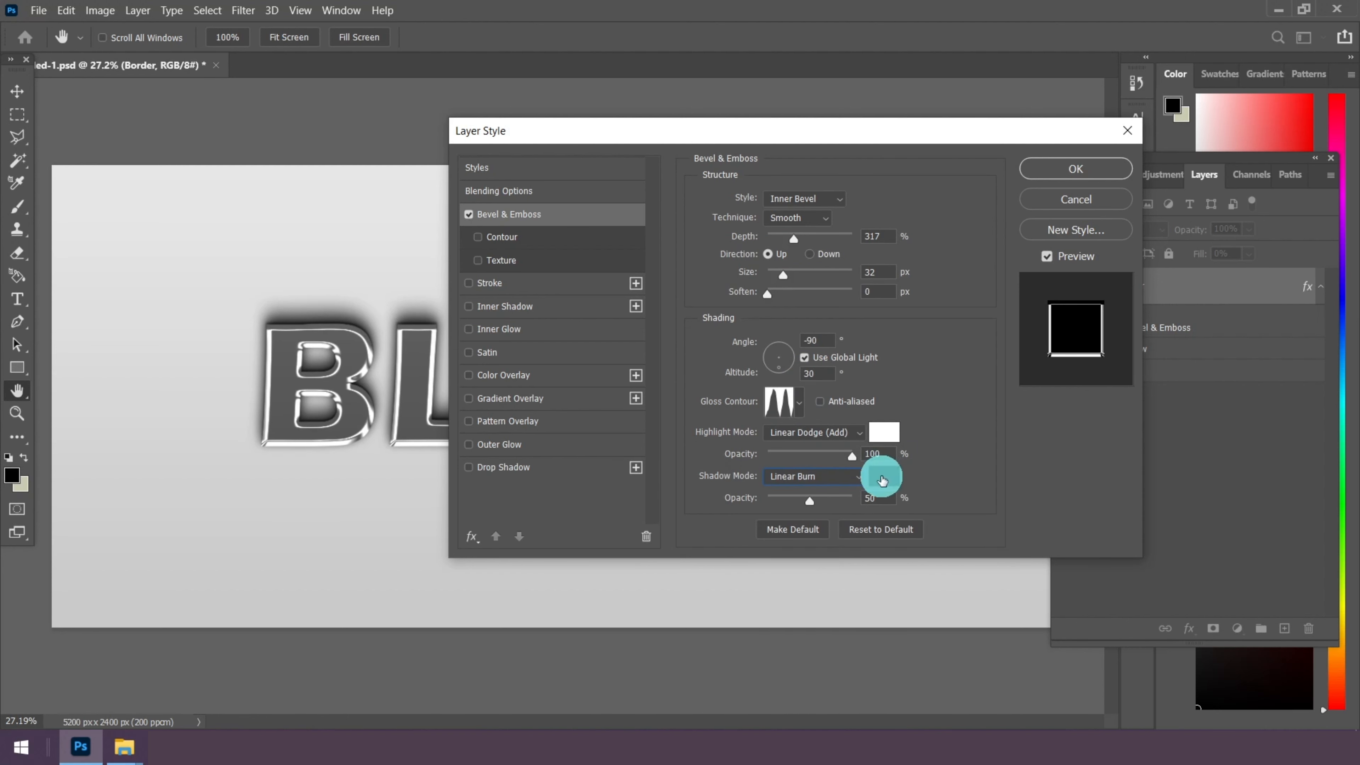
pyautogui.click(921, 515)
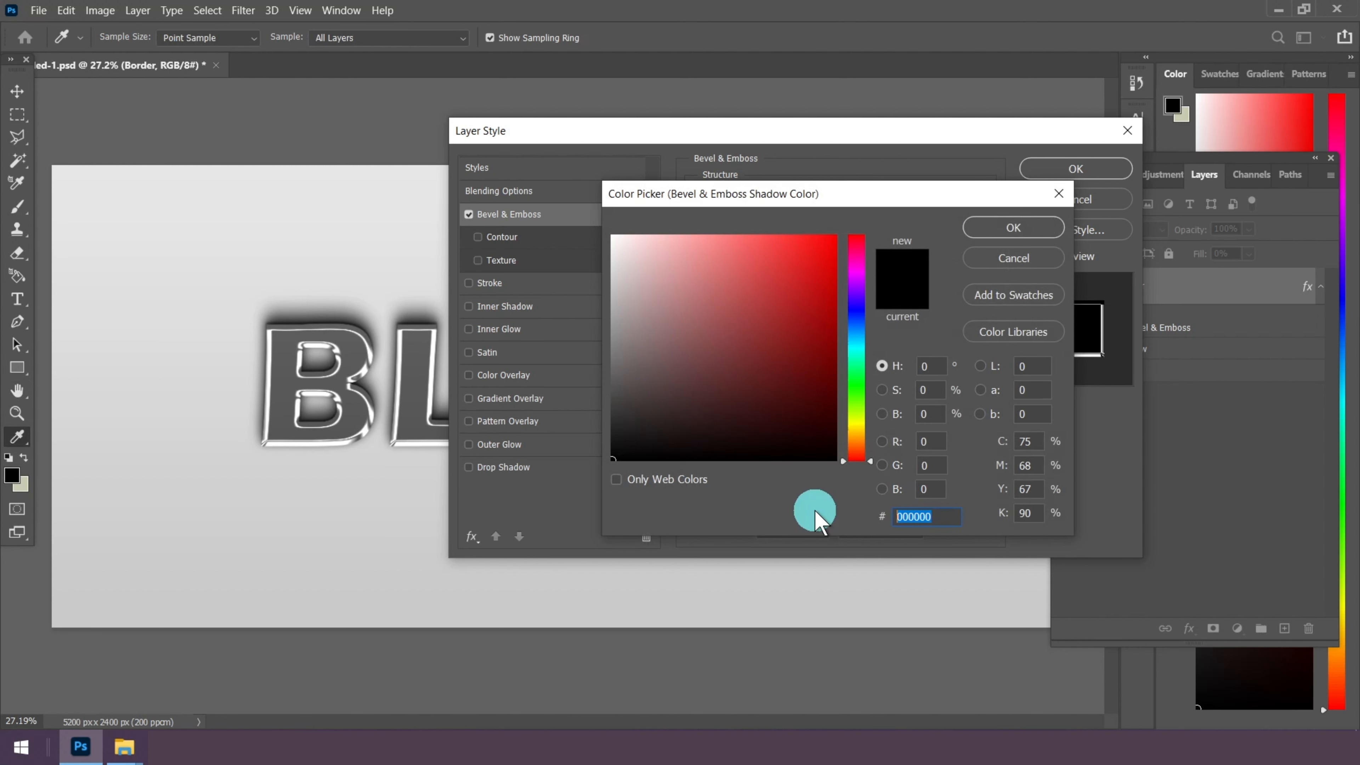
pyautogui.click(983, 233)
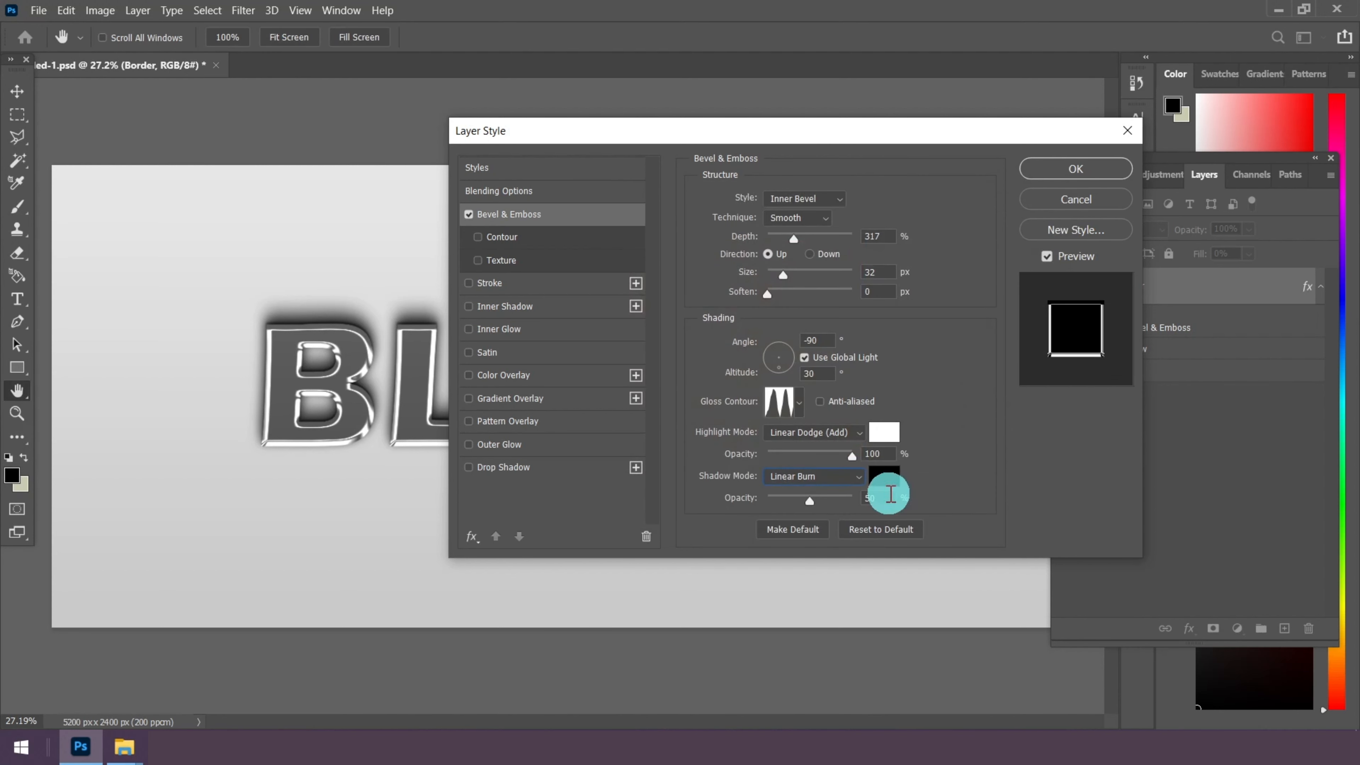
pyautogui.click(886, 496)
pyautogui.write('21')
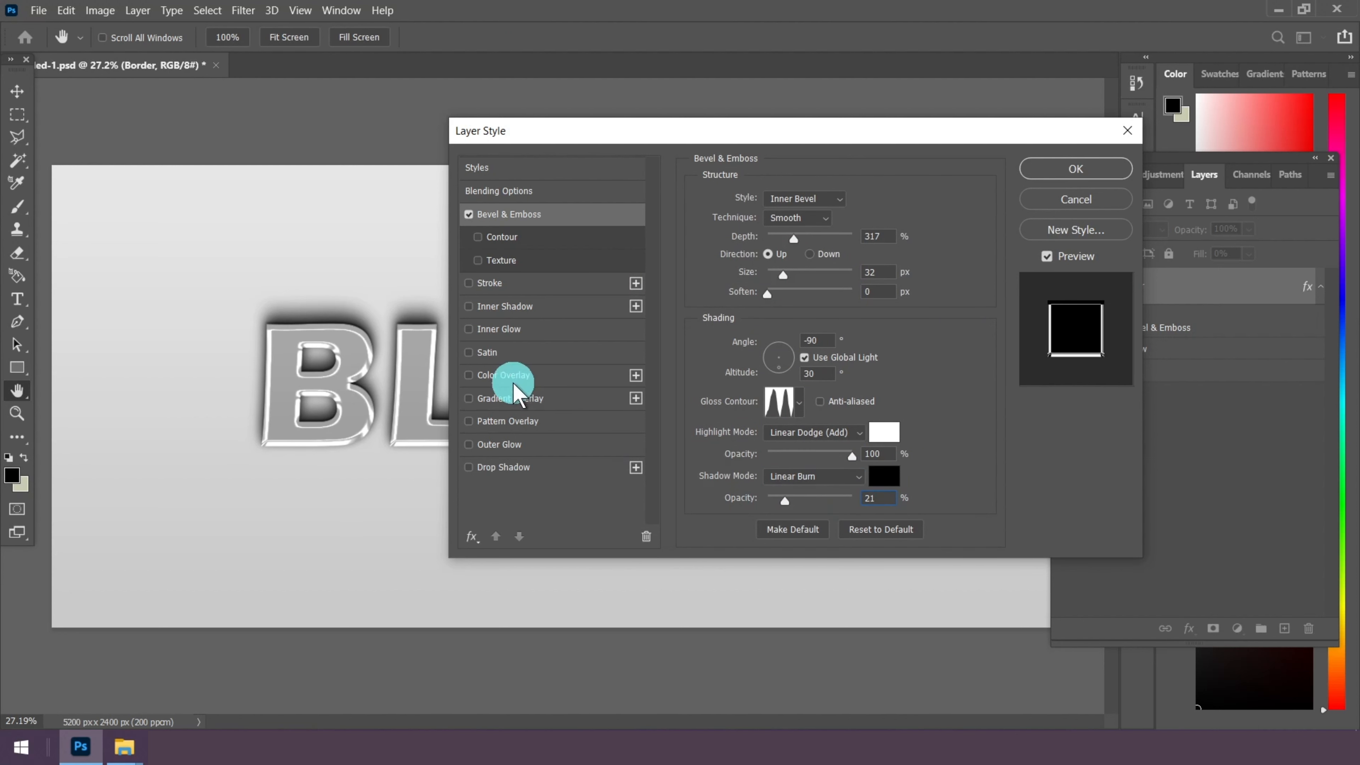
# Add a Normal color overlay in b7b7b7 at 100% opacity to the Border layer, apply the style and collapse its effects list
pyautogui.click(524, 382)
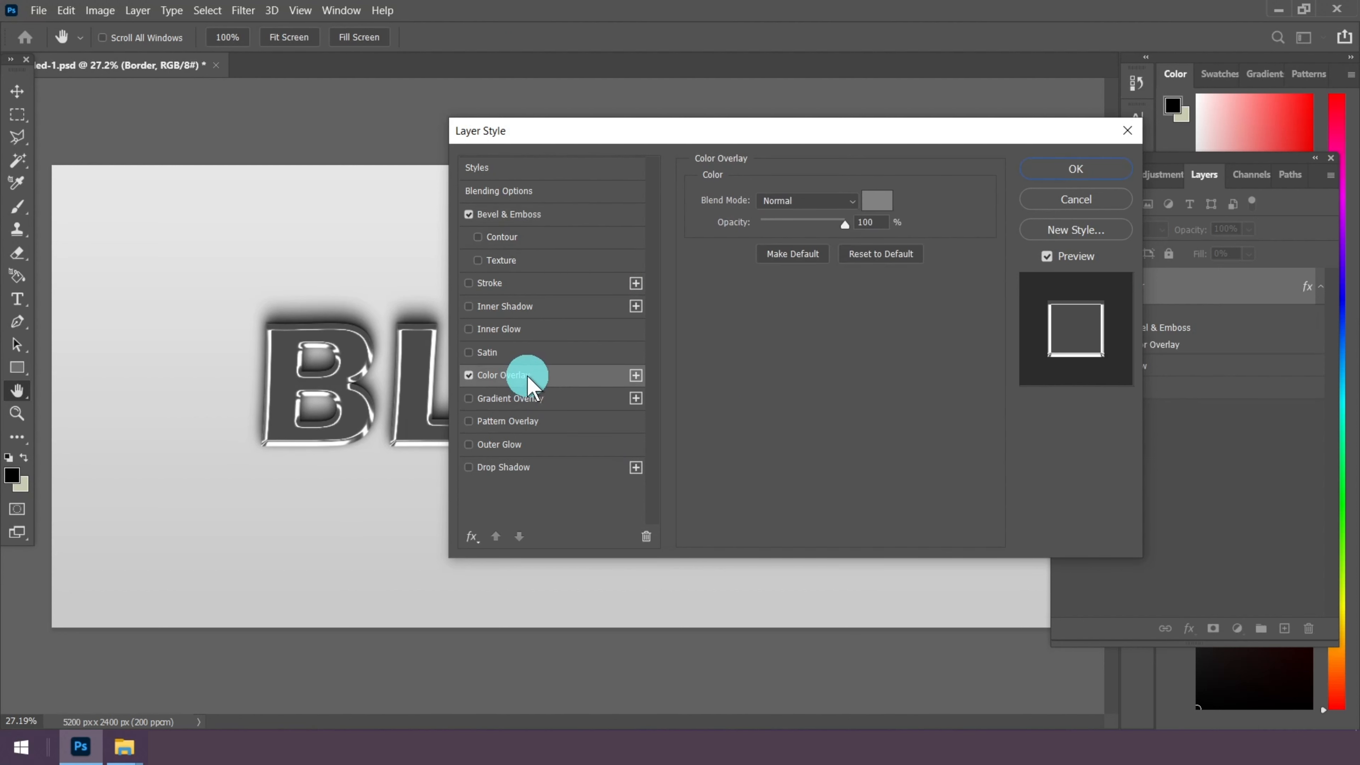
pyautogui.click(776, 201)
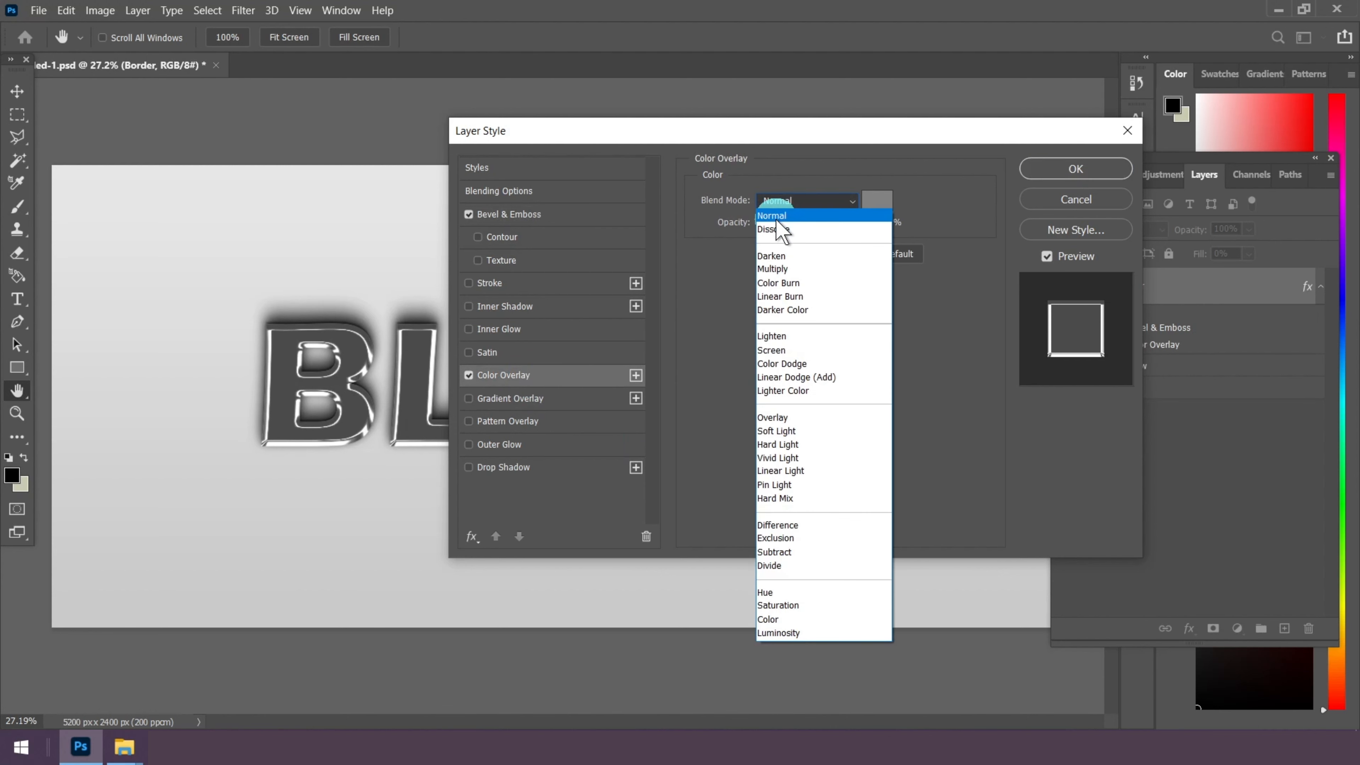
pyautogui.click(773, 216)
pyautogui.click(877, 203)
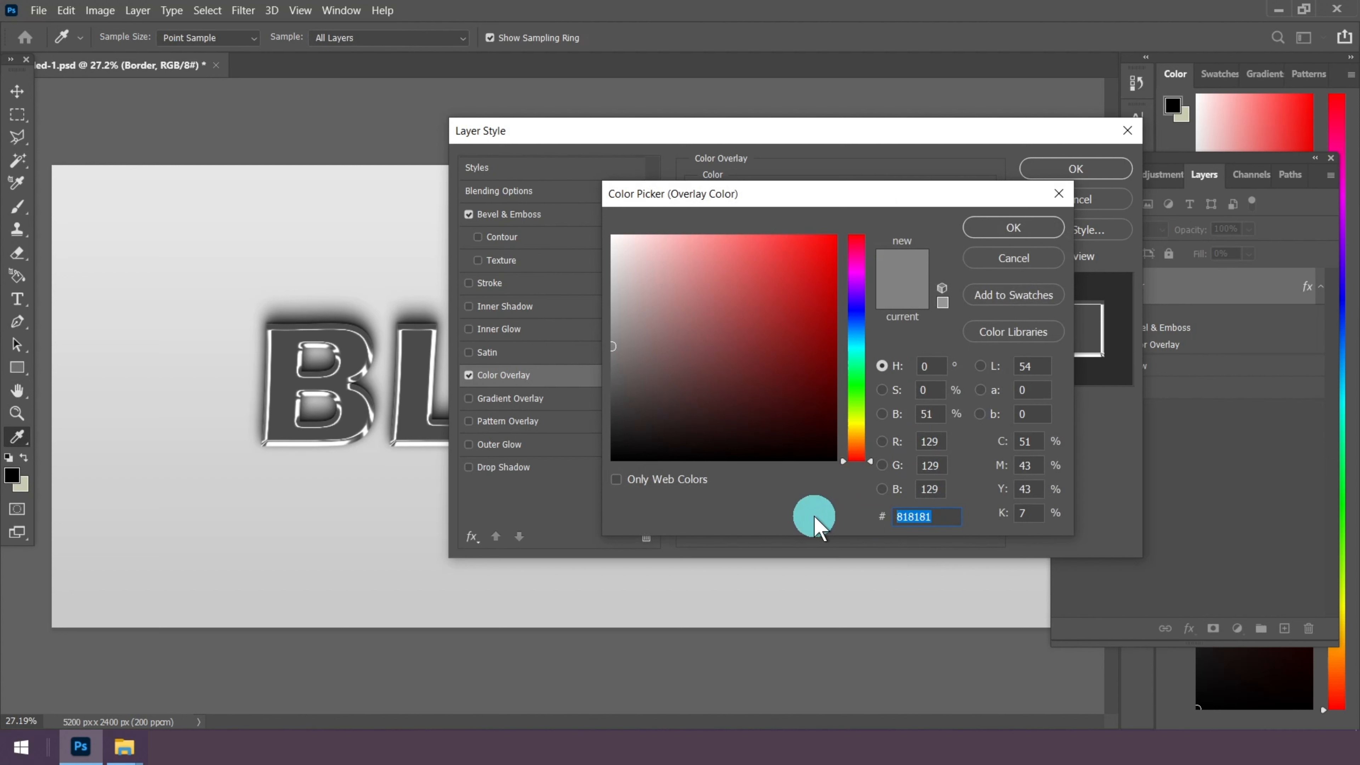
pyautogui.write('b7')
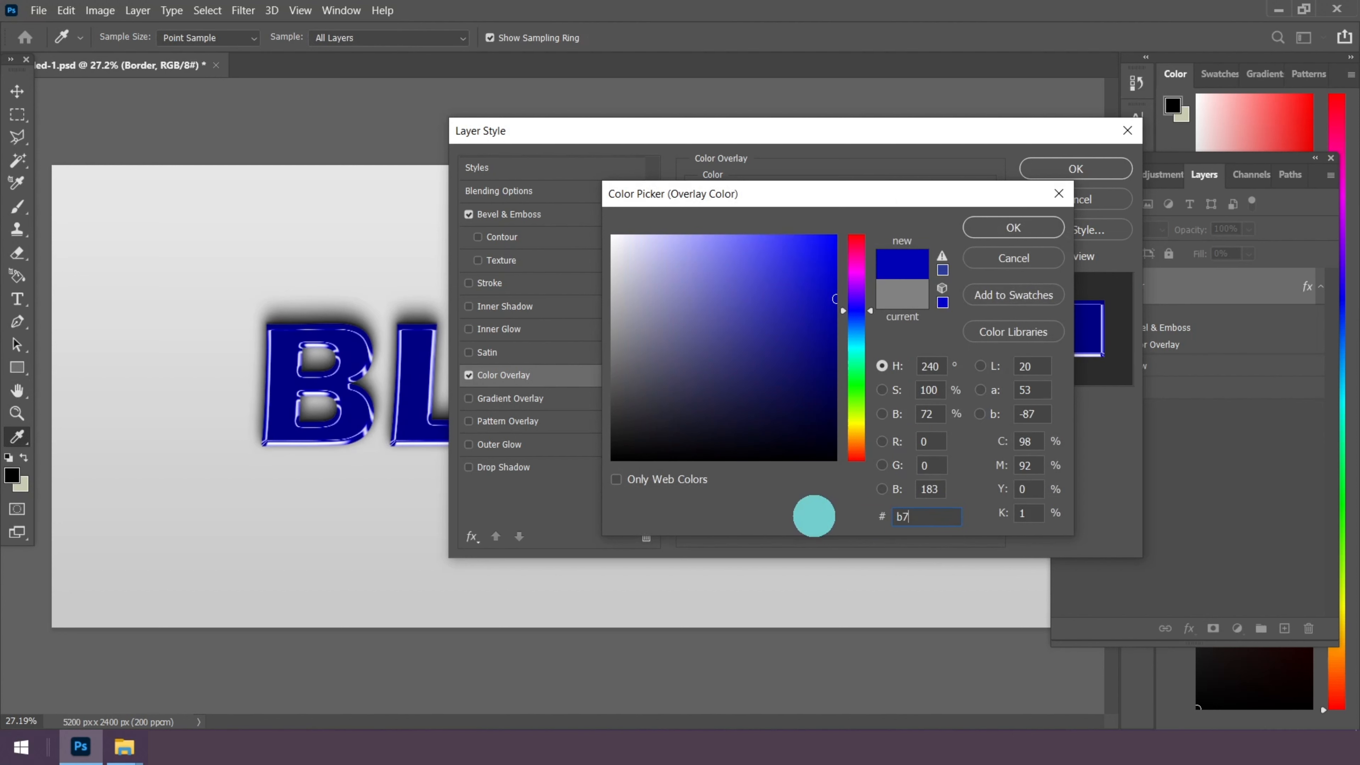
pyautogui.write('b7b7')
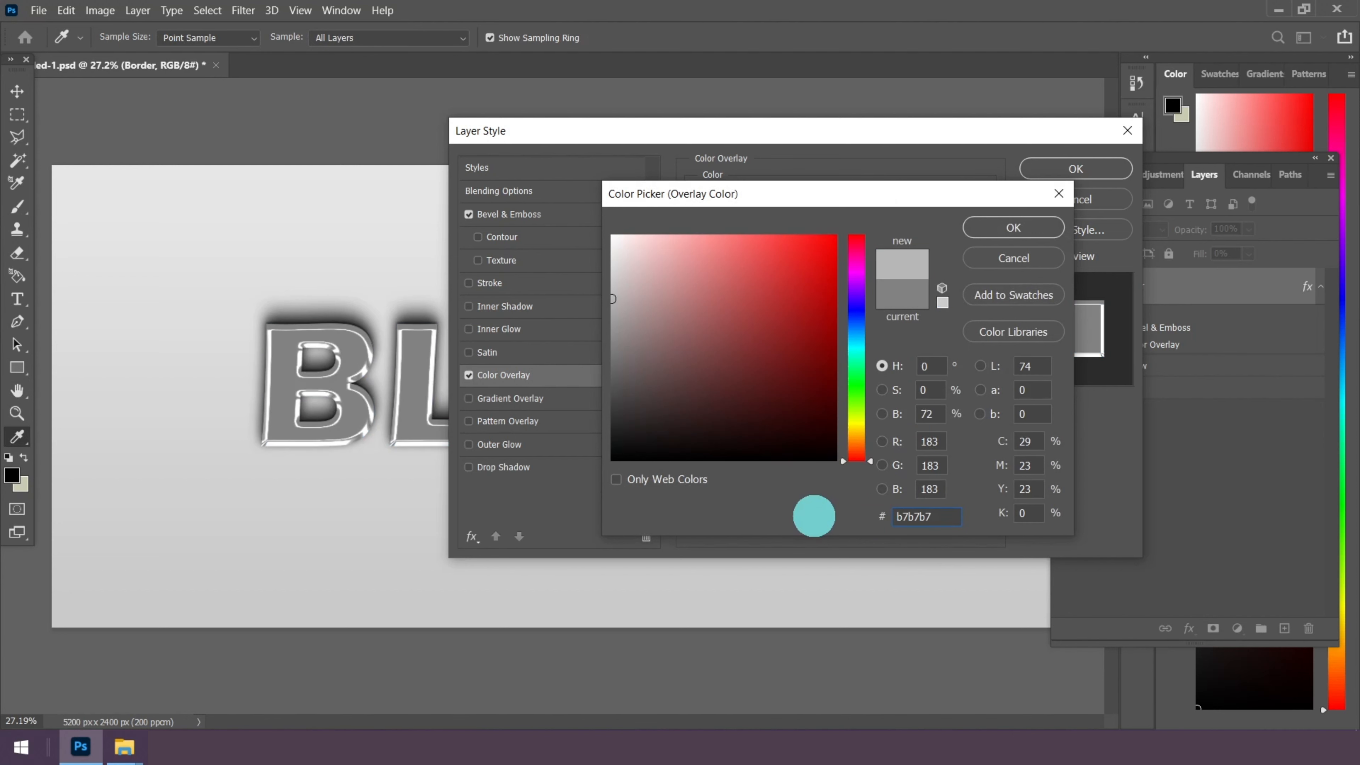
pyautogui.moveTo(925, 516); pyautogui.dragTo(844, 517)
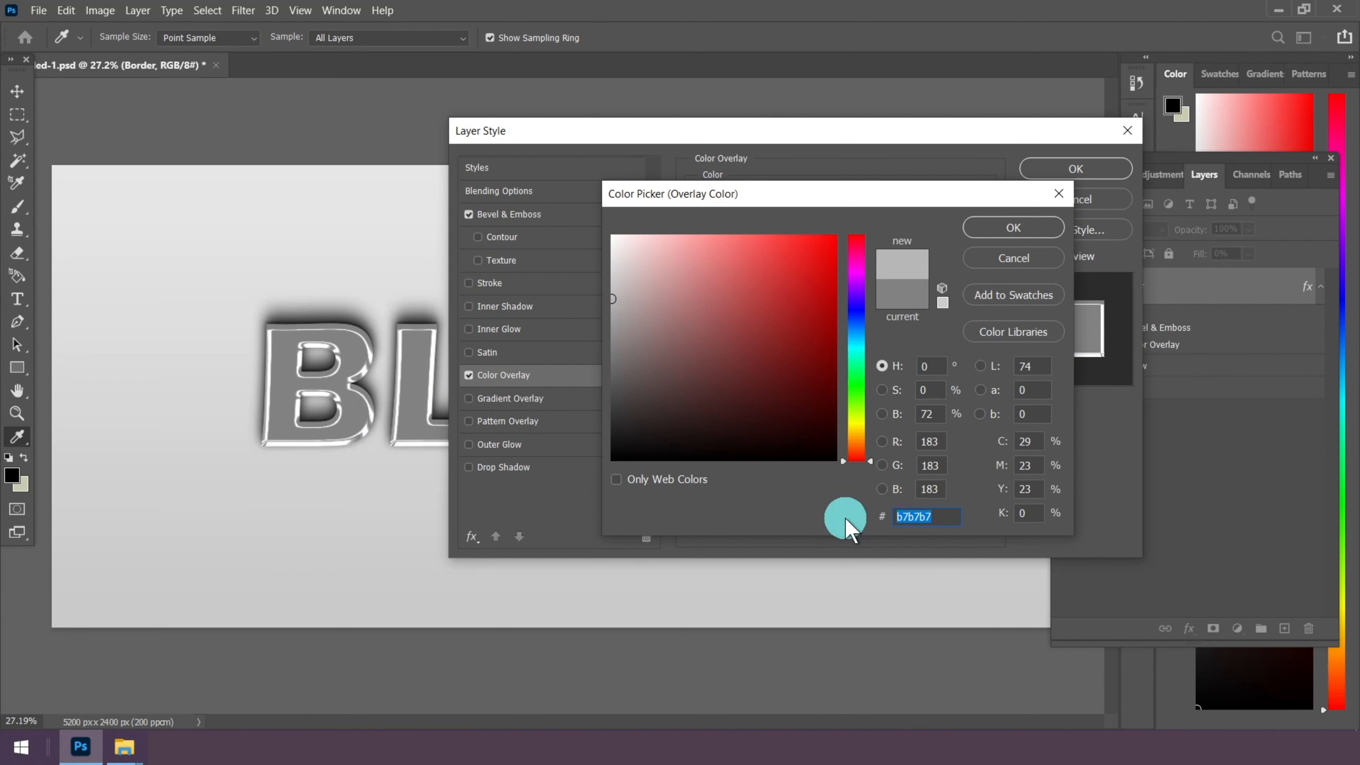
pyautogui.click(1006, 227)
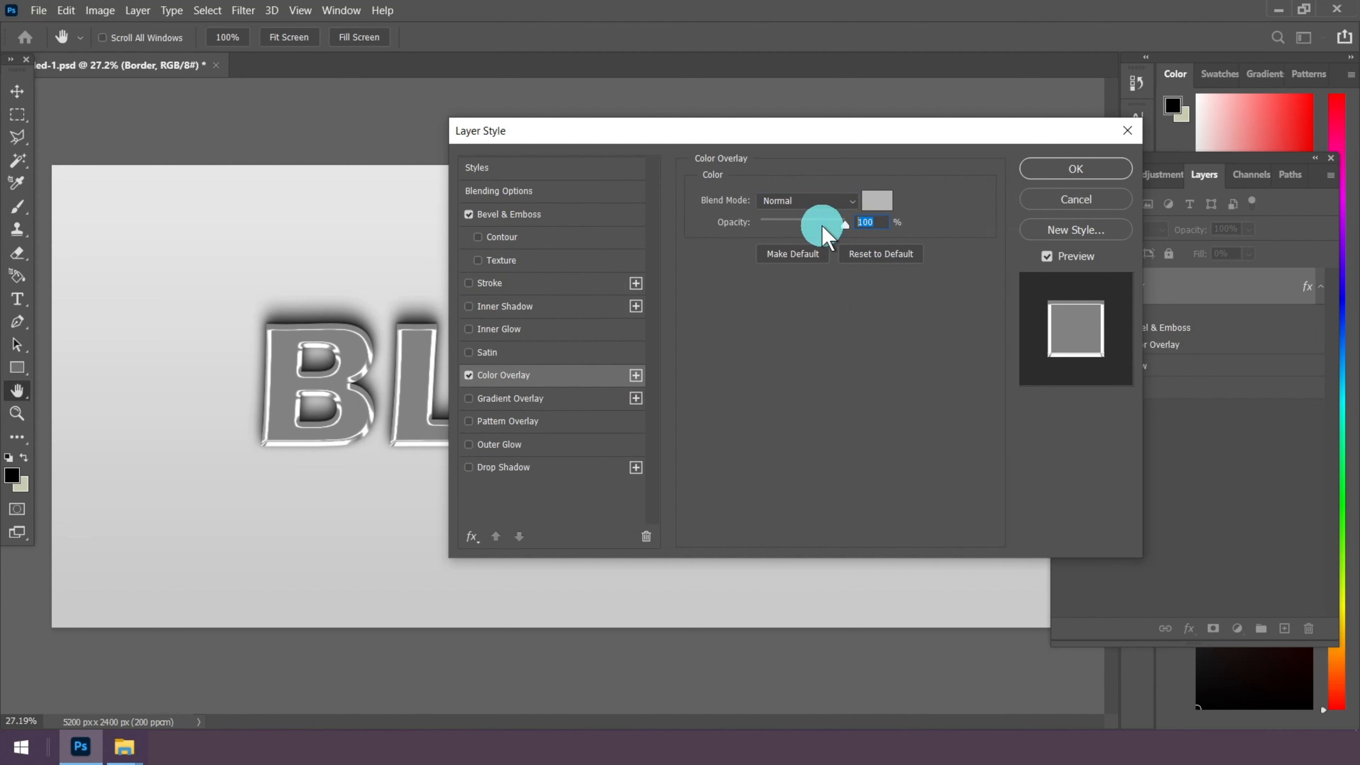
pyautogui.click(1063, 170)
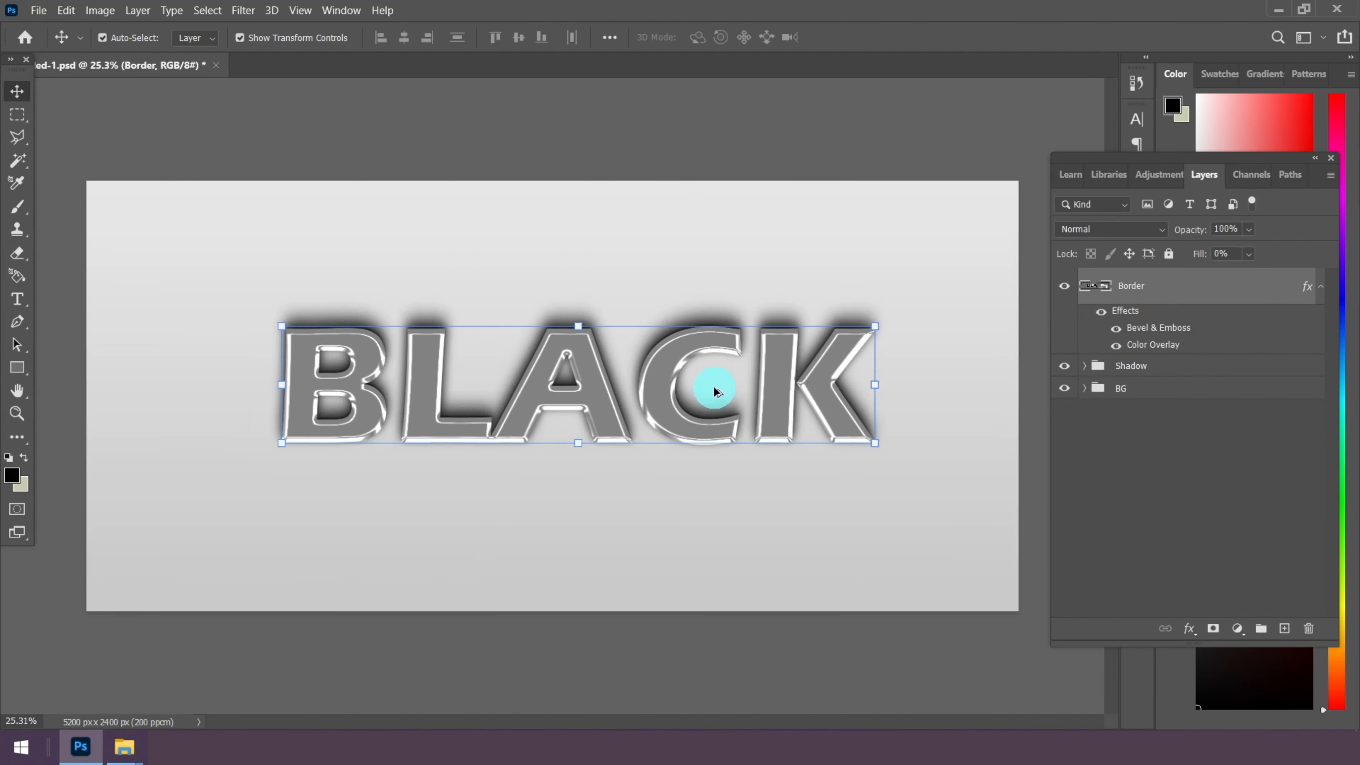
pyautogui.scroll(2, 712, 386)
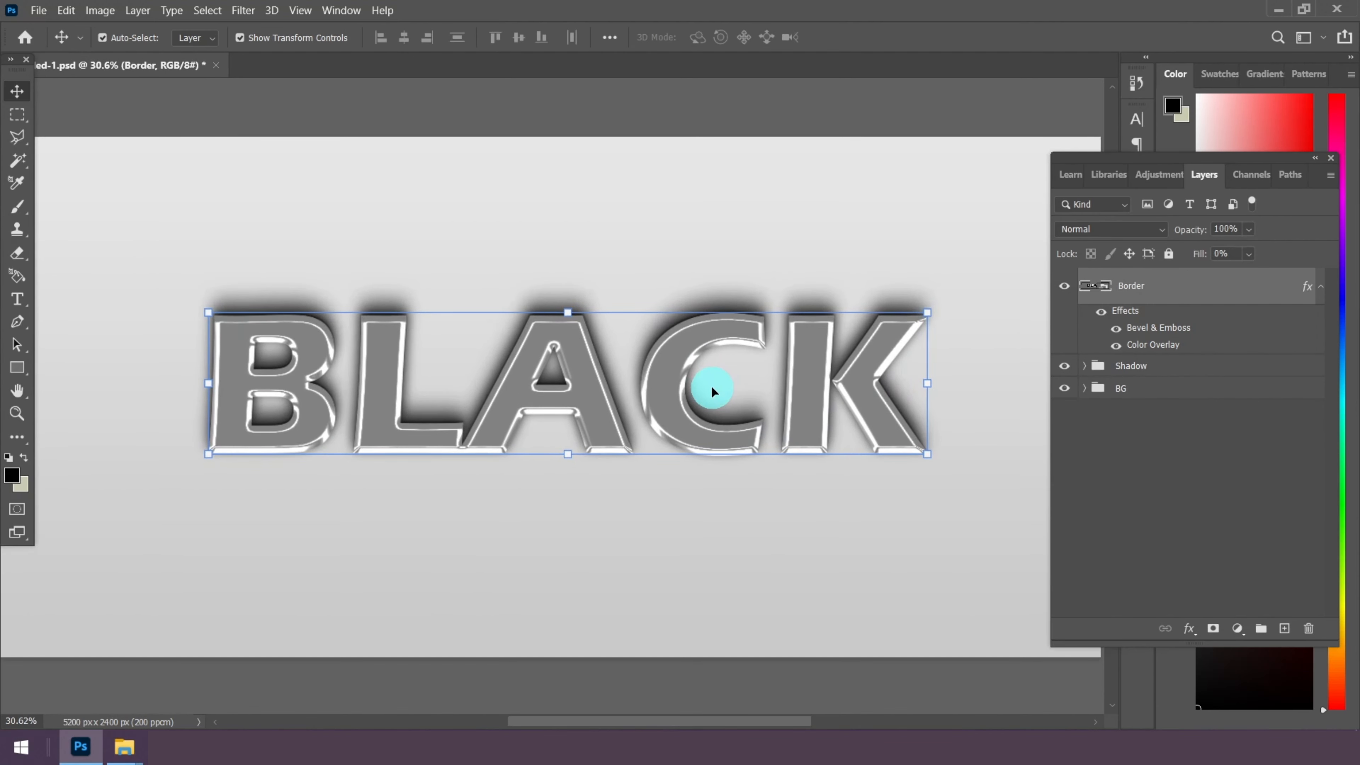
pyautogui.click(1318, 290)
pyautogui.scroll(-2, 627, 383)
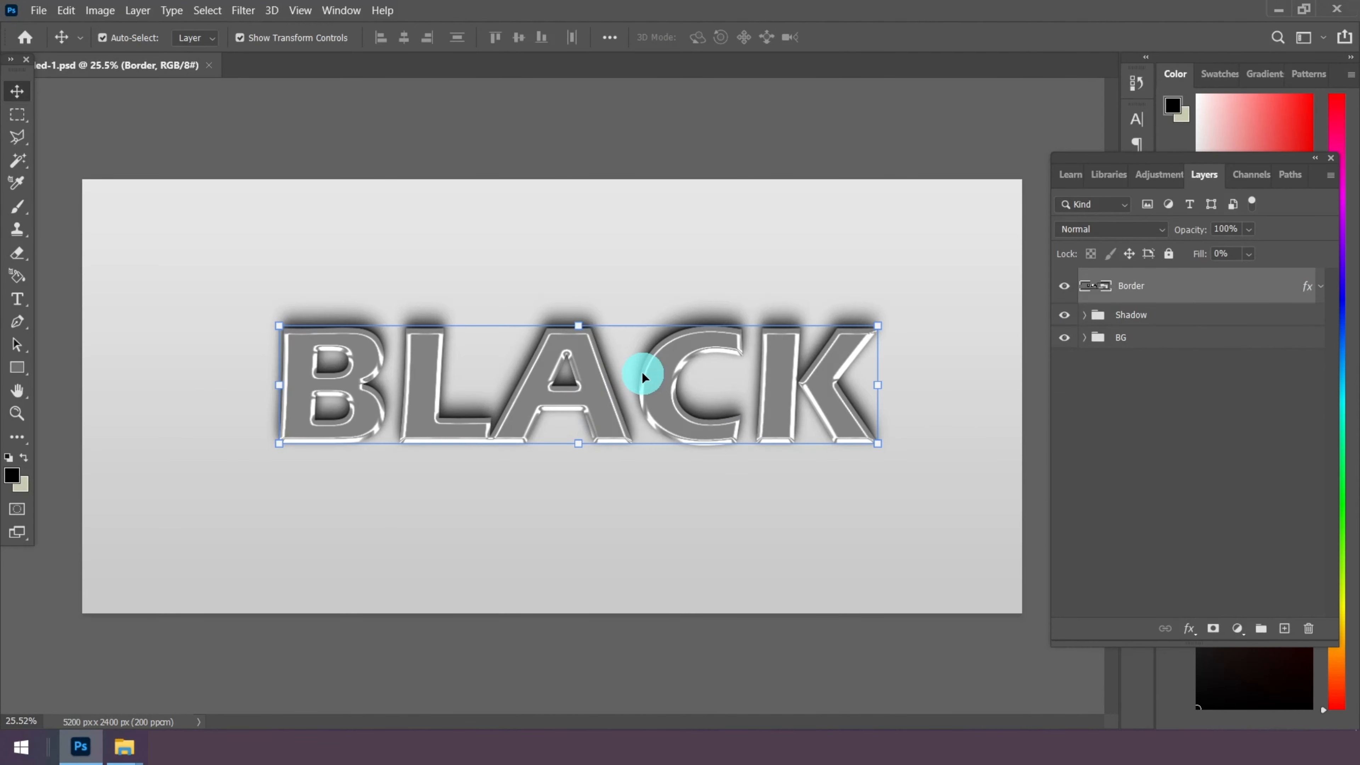
# Duplicate the Border layer three times in succession, each from the newest copy, nudging every copy slightly left
pyautogui.scroll(7, 642, 371)
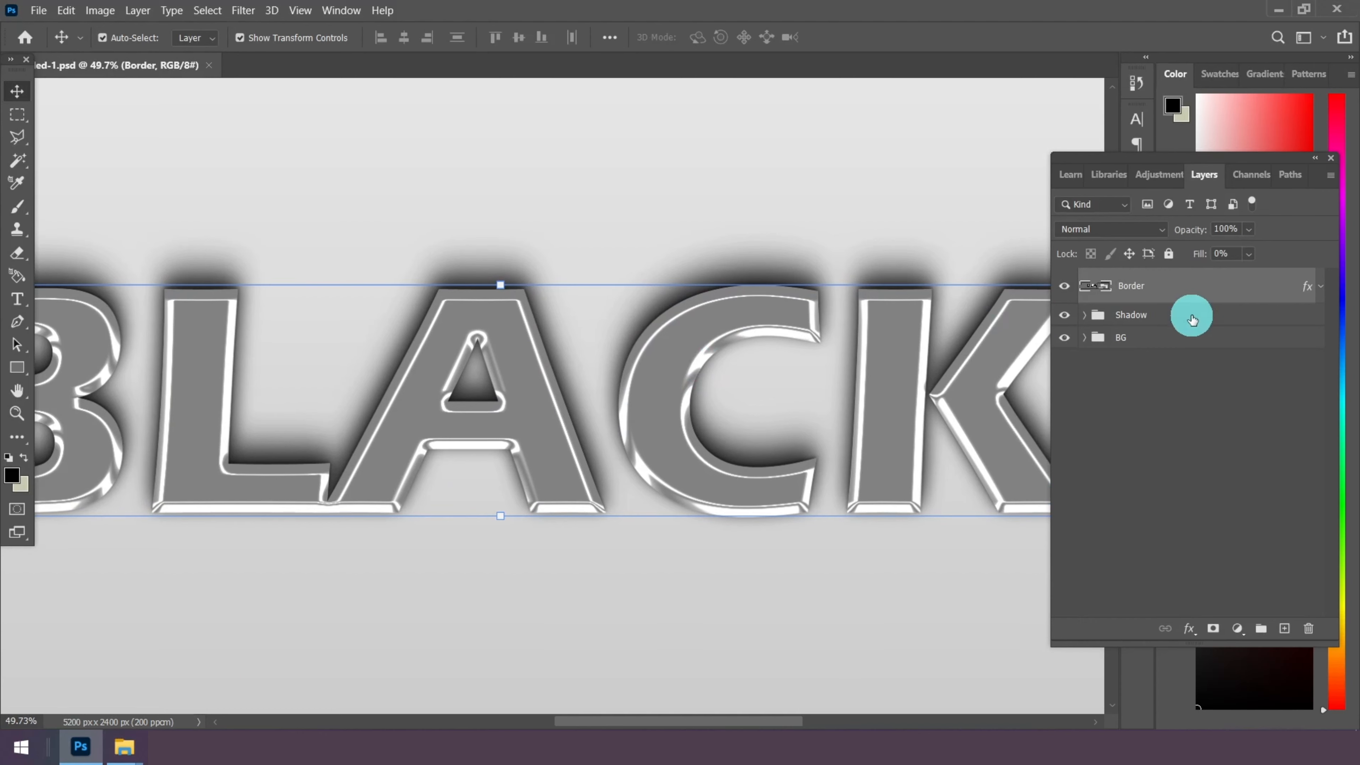
pyautogui.rightClick(1189, 288)
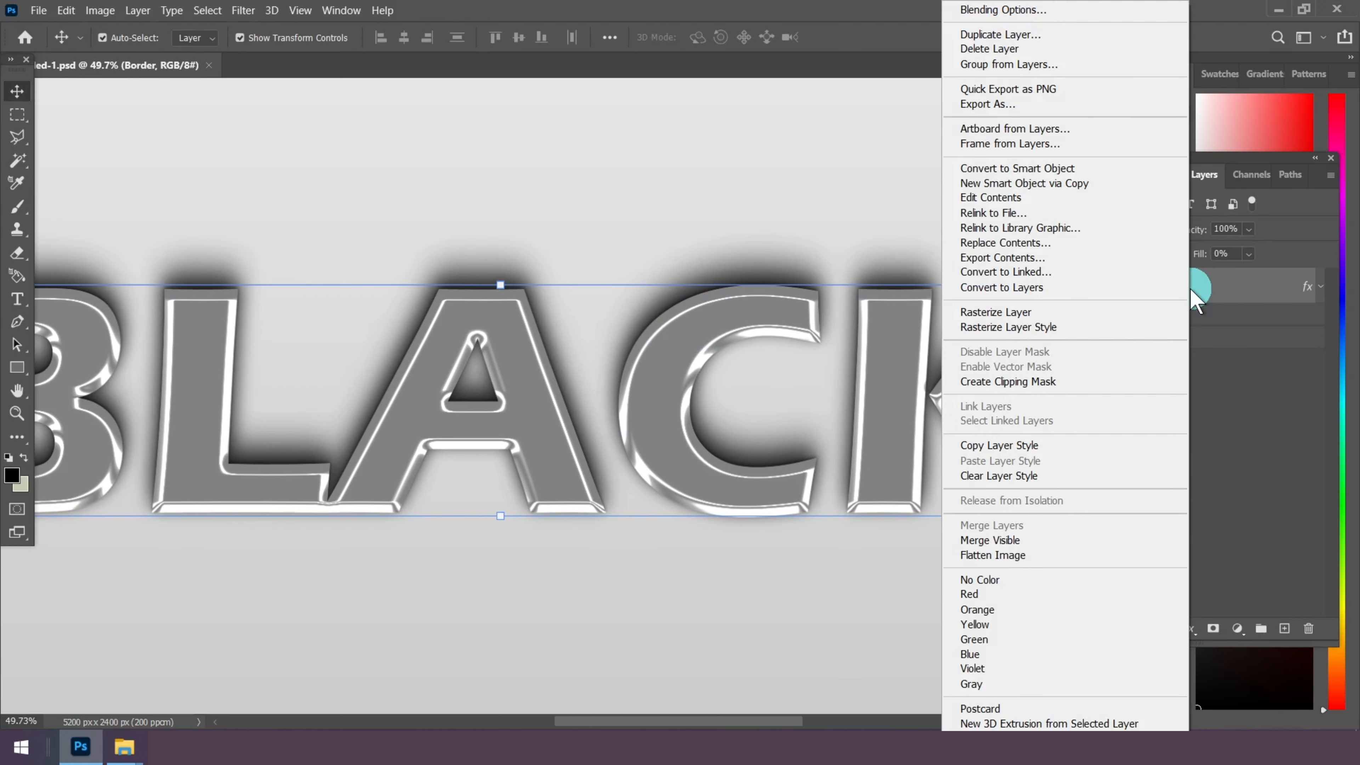
pyautogui.click(1037, 33)
pyautogui.click(809, 205)
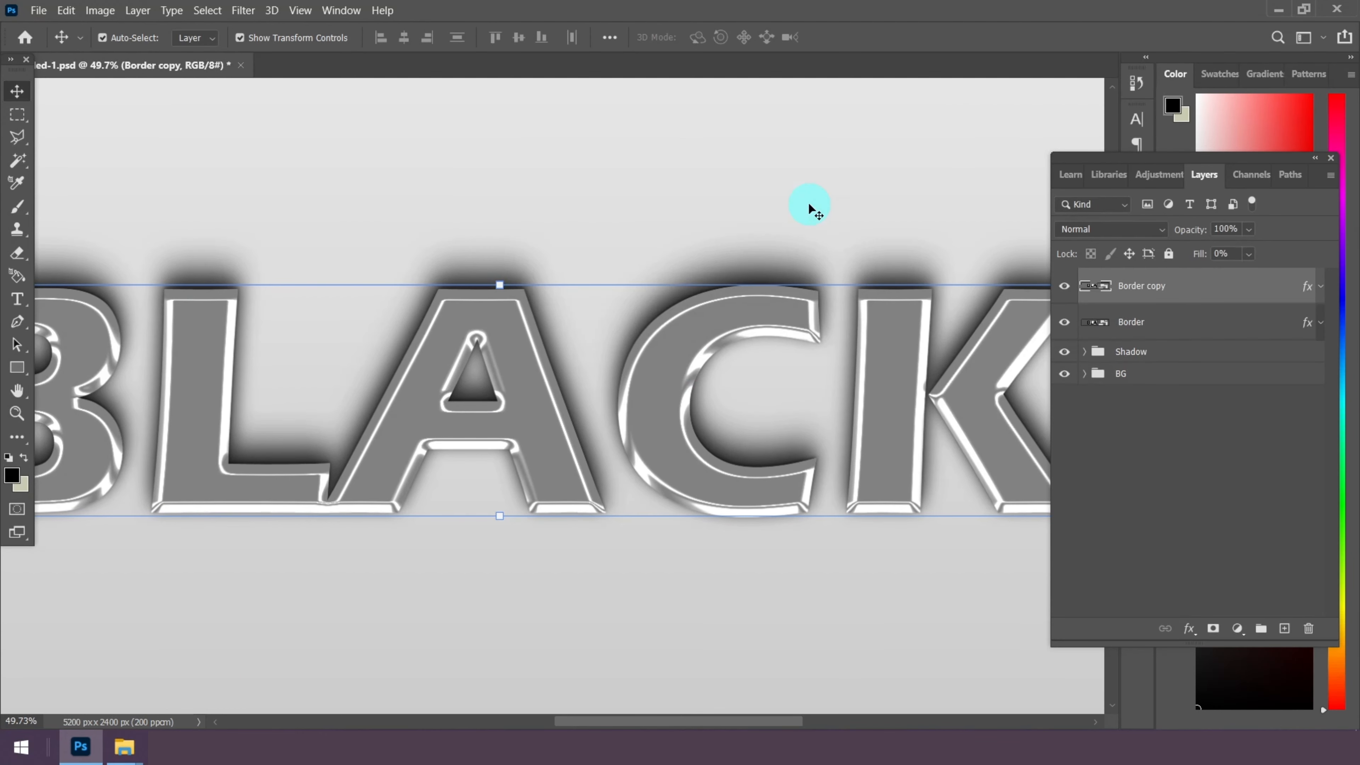
pyautogui.rightClick(1147, 285)
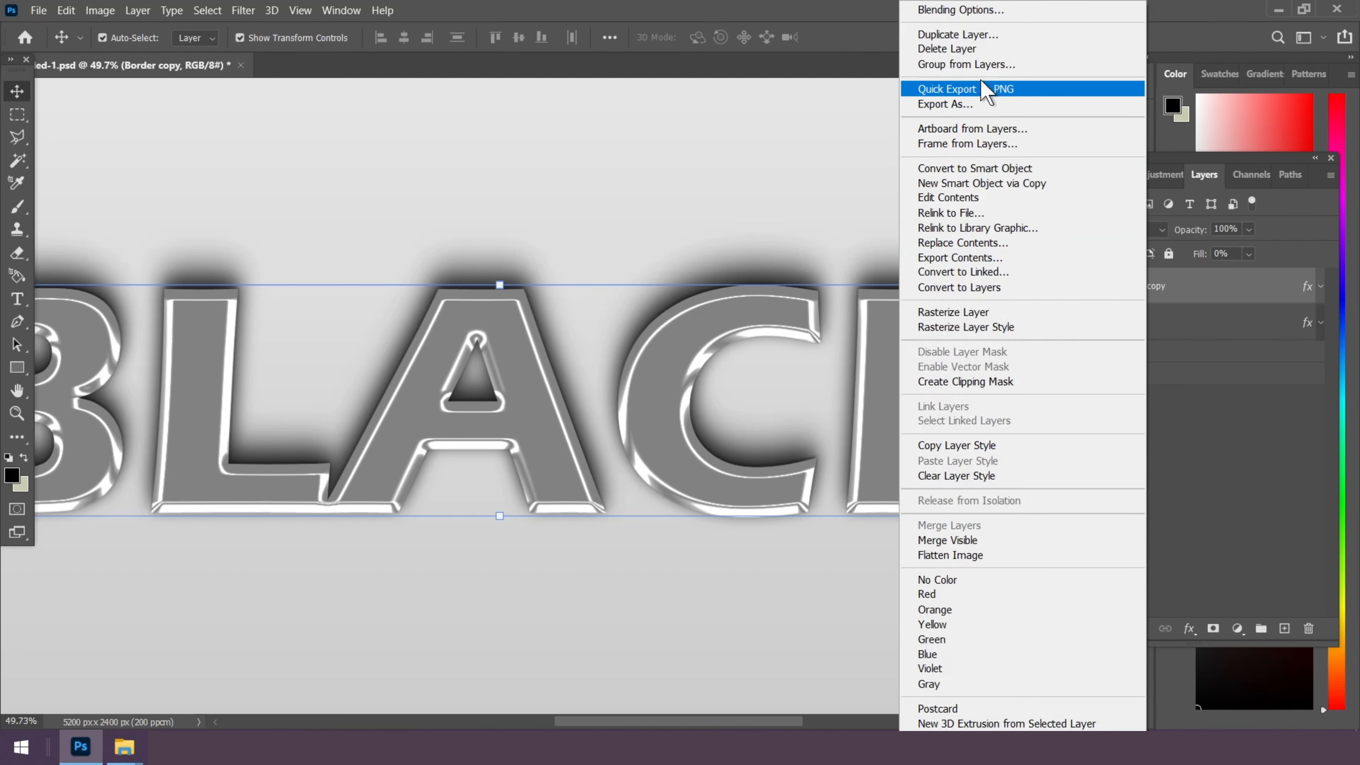
pyautogui.click(962, 33)
pyautogui.click(812, 195)
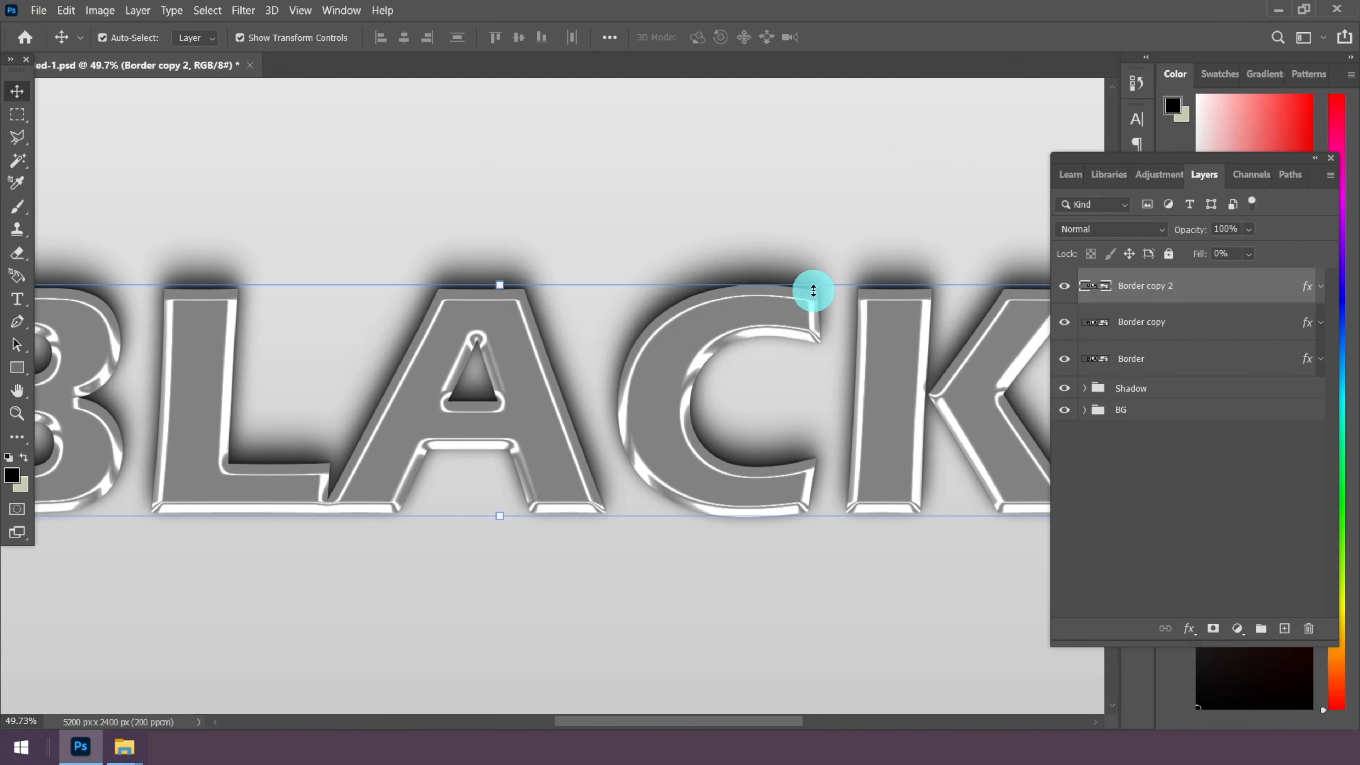
pyautogui.rightClick(1162, 288)
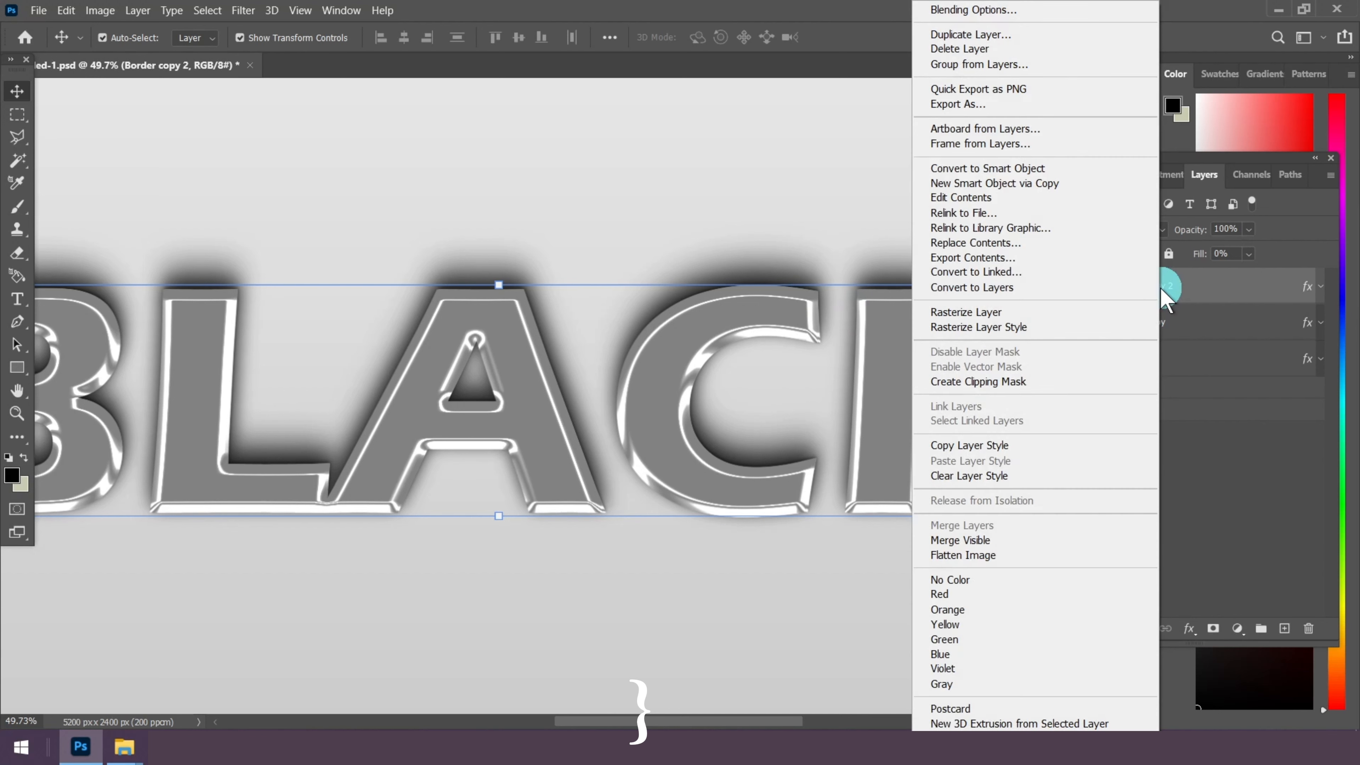
pyautogui.click(987, 34)
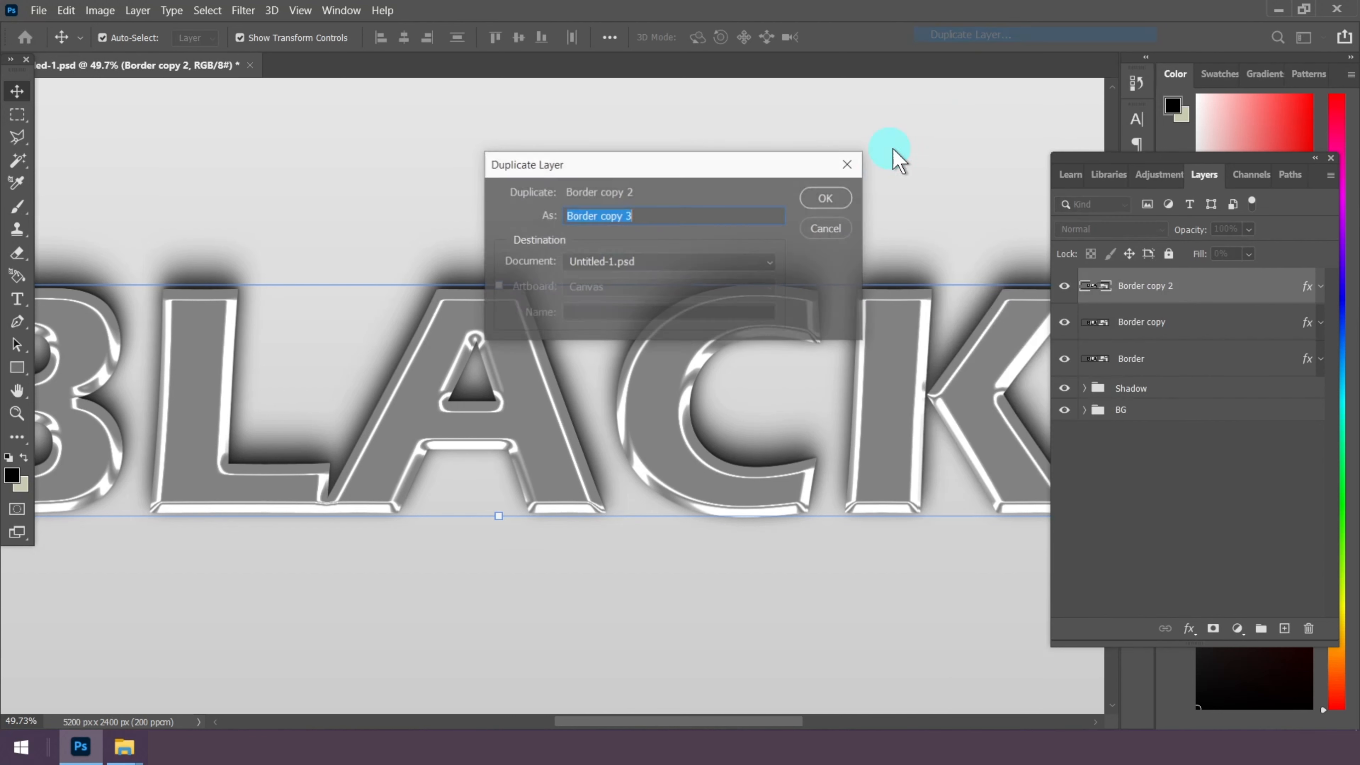
pyautogui.click(813, 195)
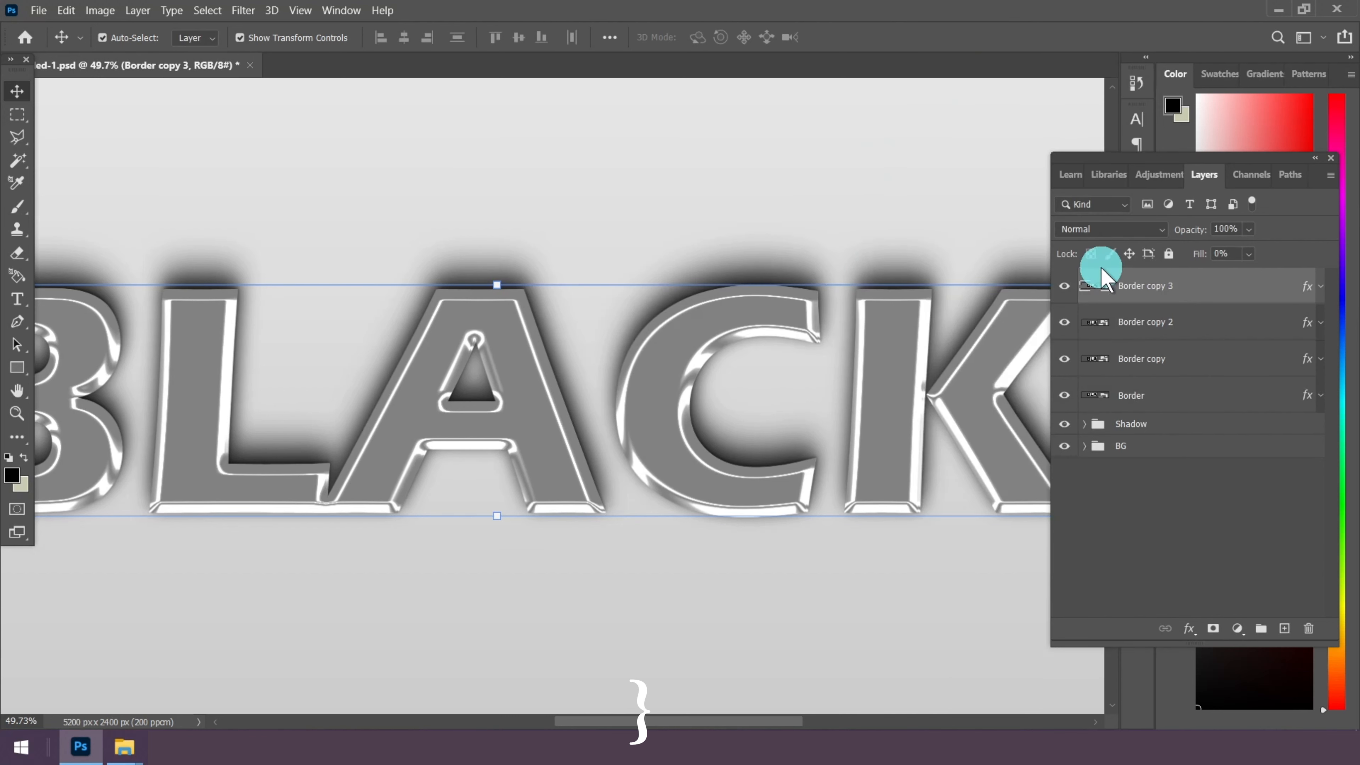
# Duplicate the topmost border copy four more times in succession, starting from Border copy 3 and nudging the copies slightly left
pyautogui.rightClick(1131, 287)
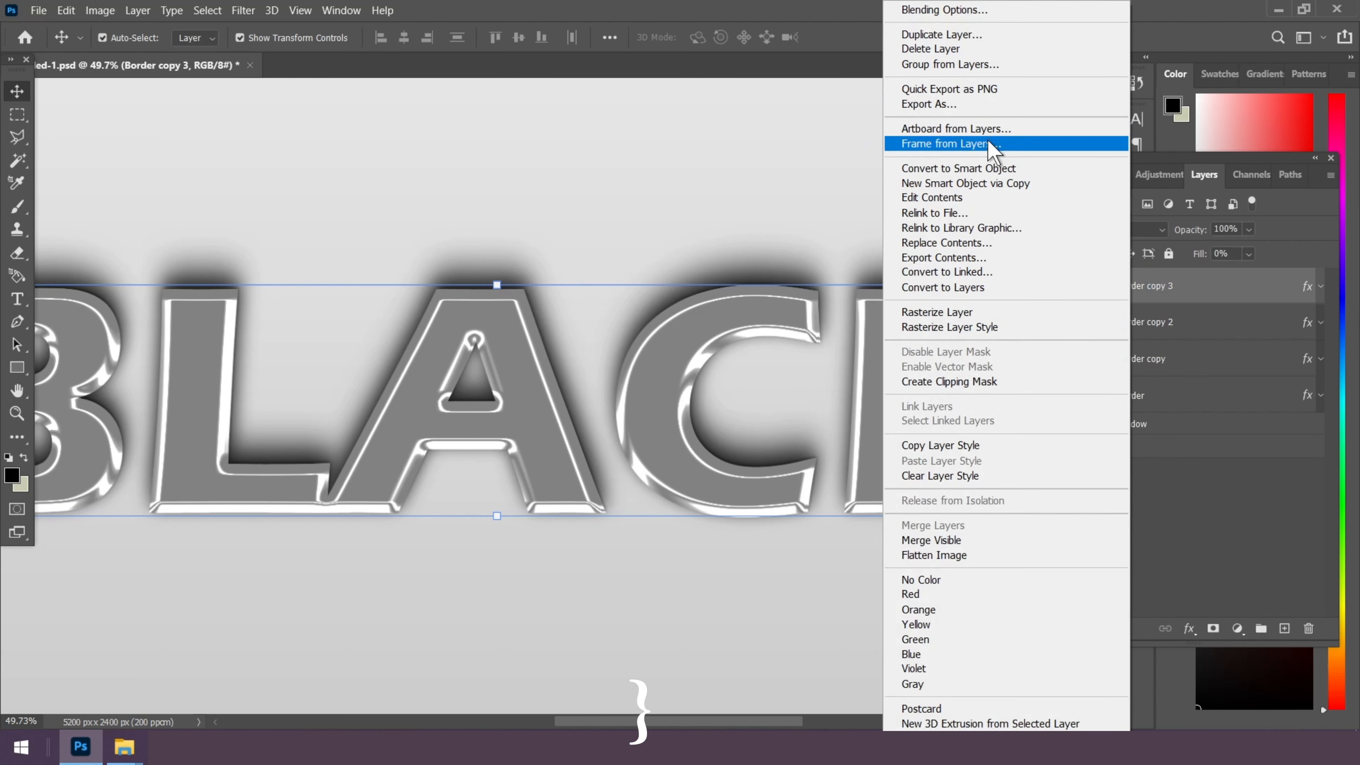
pyautogui.click(958, 34)
pyautogui.click(813, 199)
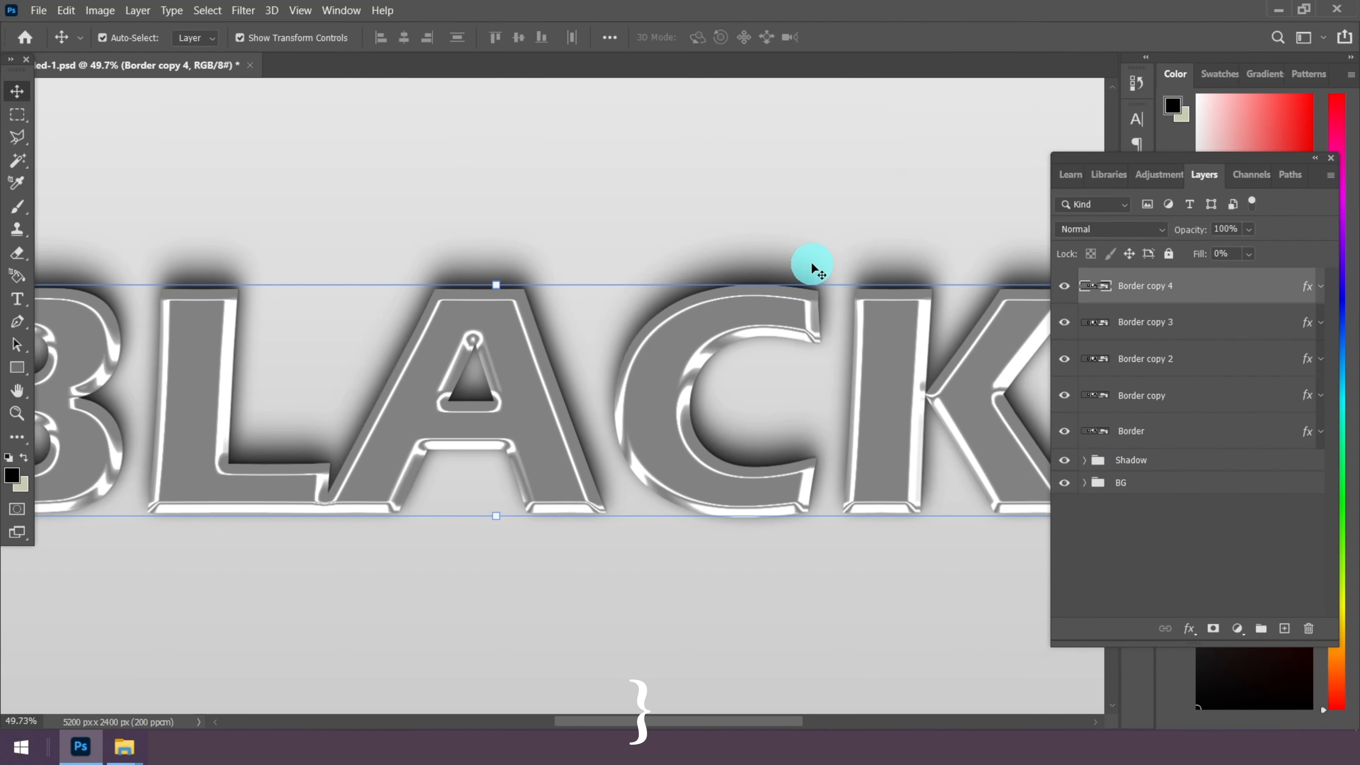
pyautogui.rightClick(1155, 285)
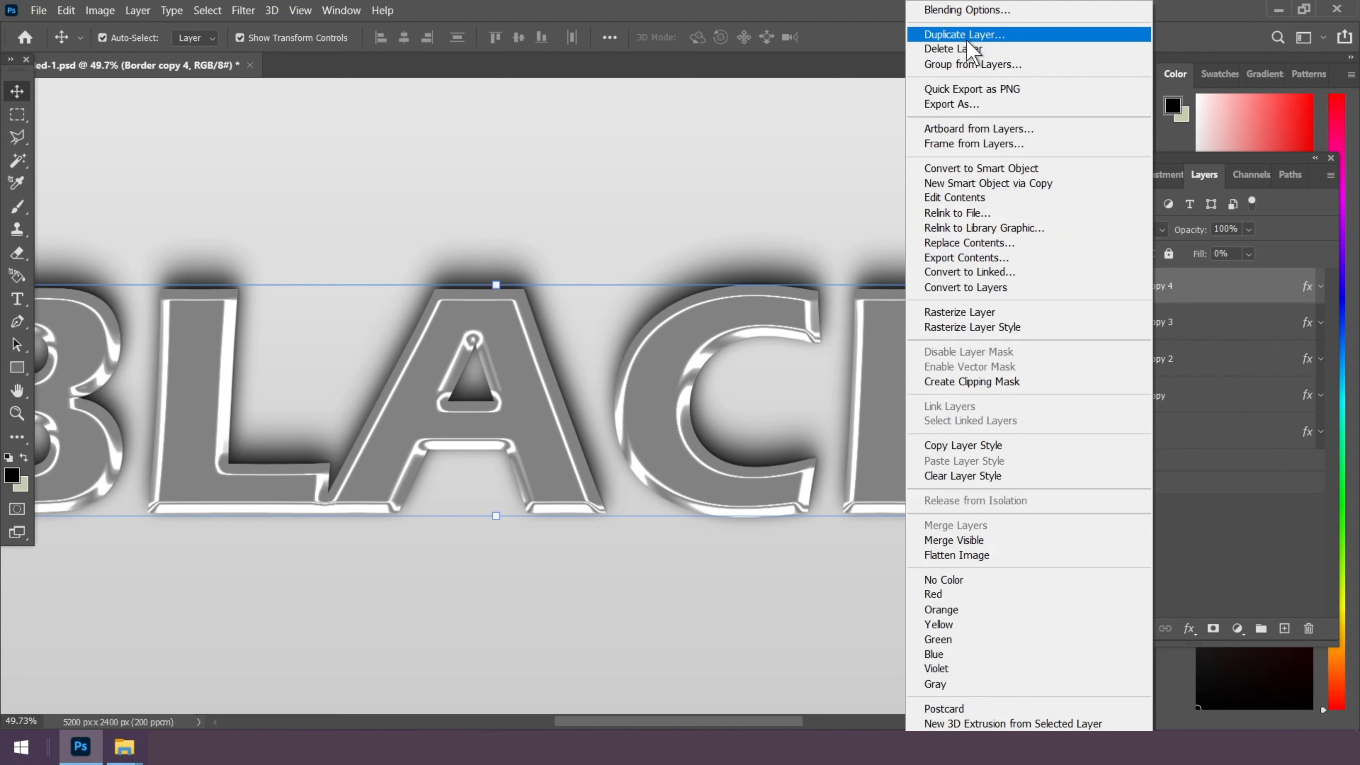
pyautogui.click(958, 35)
pyautogui.click(812, 201)
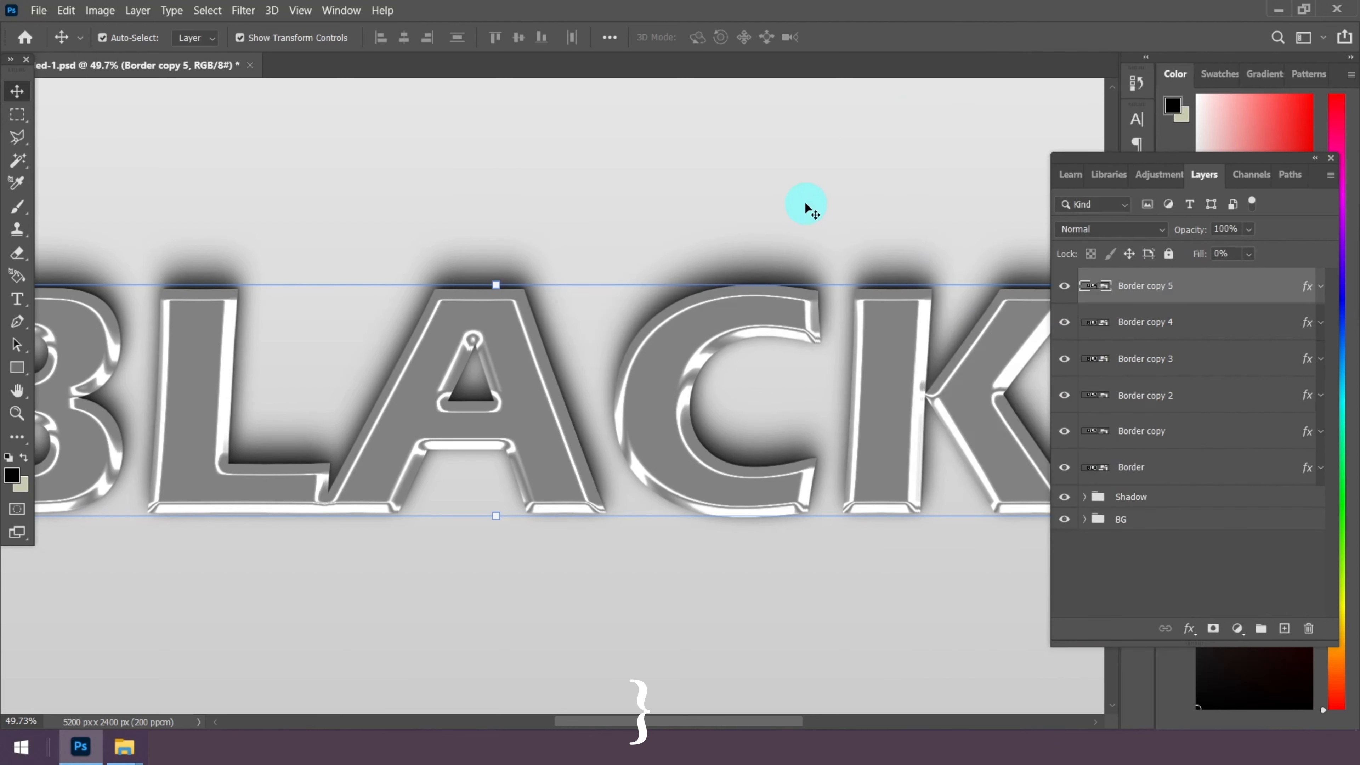
pyautogui.rightClick(1205, 306)
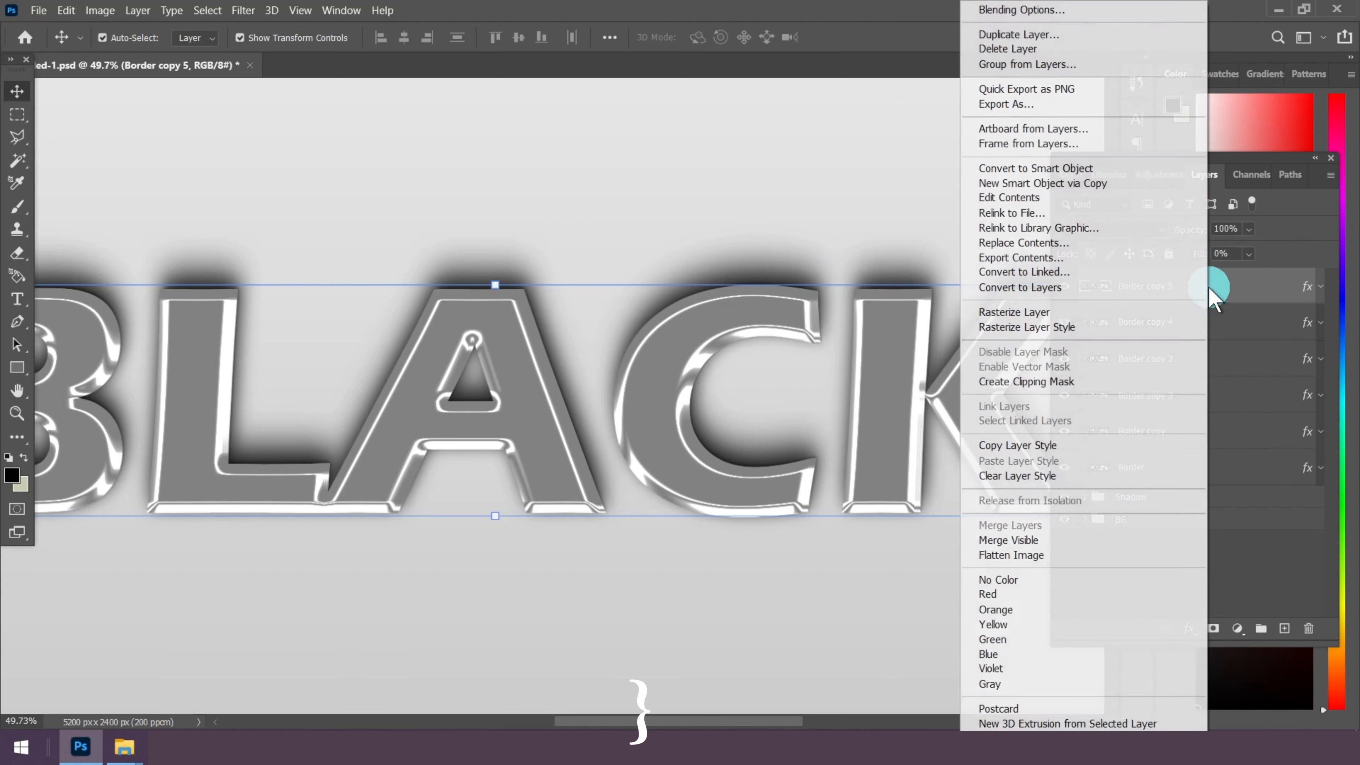
pyautogui.click(1014, 34)
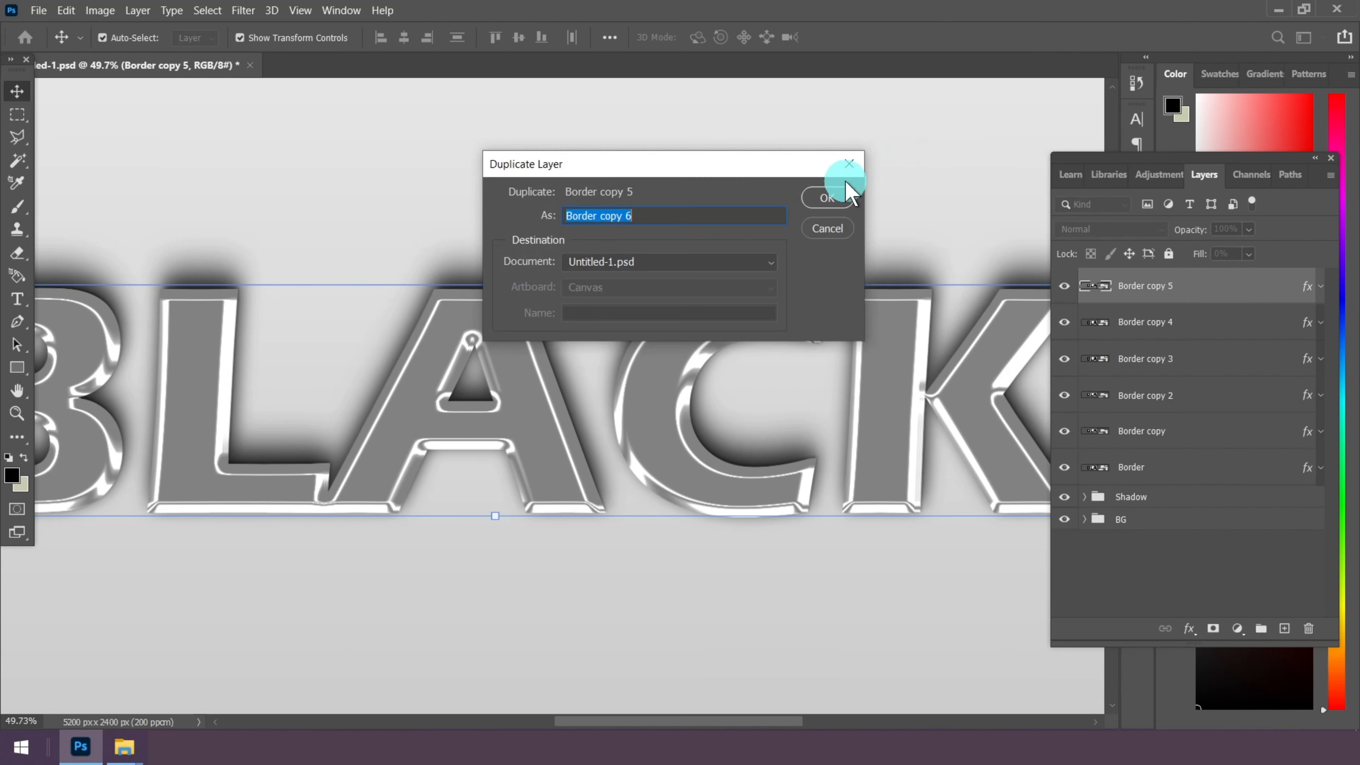
pyautogui.click(825, 190)
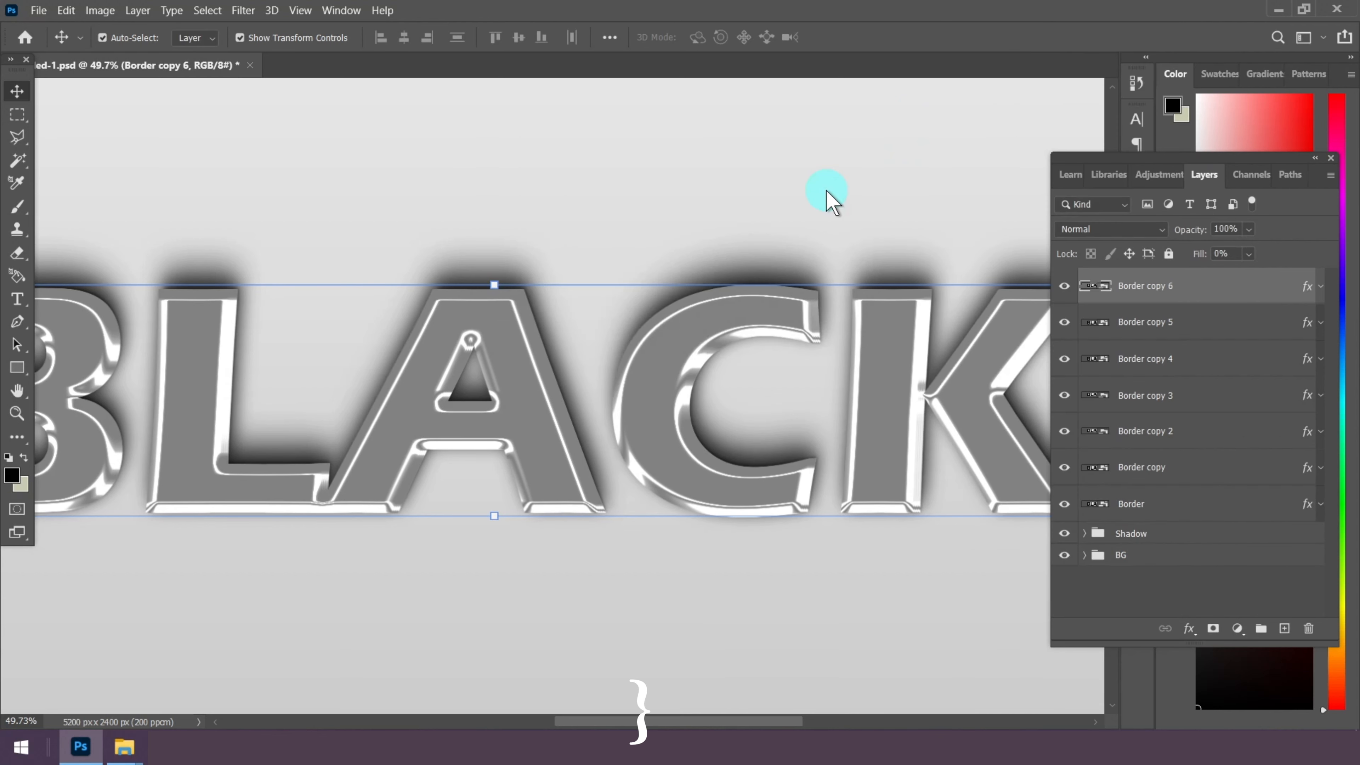
pyautogui.rightClick(1209, 285)
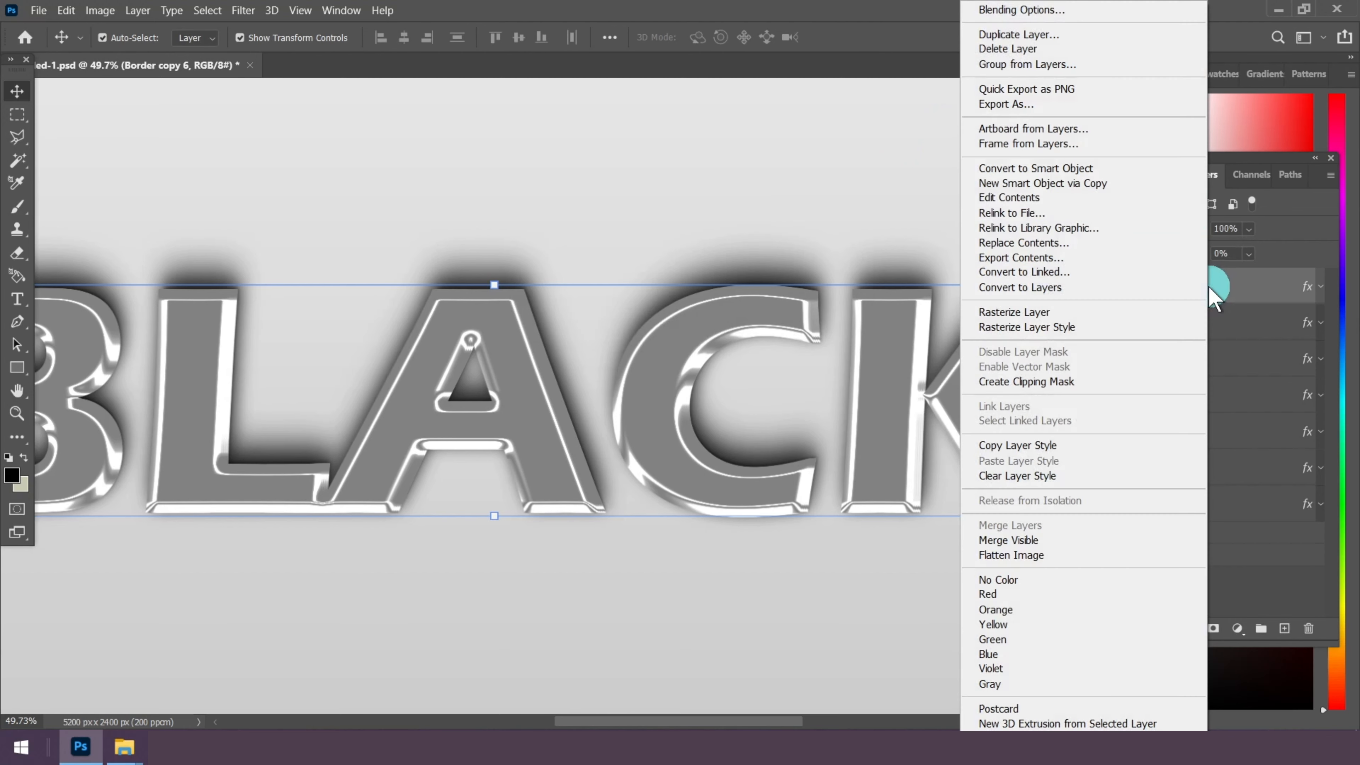
pyautogui.click(1011, 35)
pyautogui.click(823, 201)
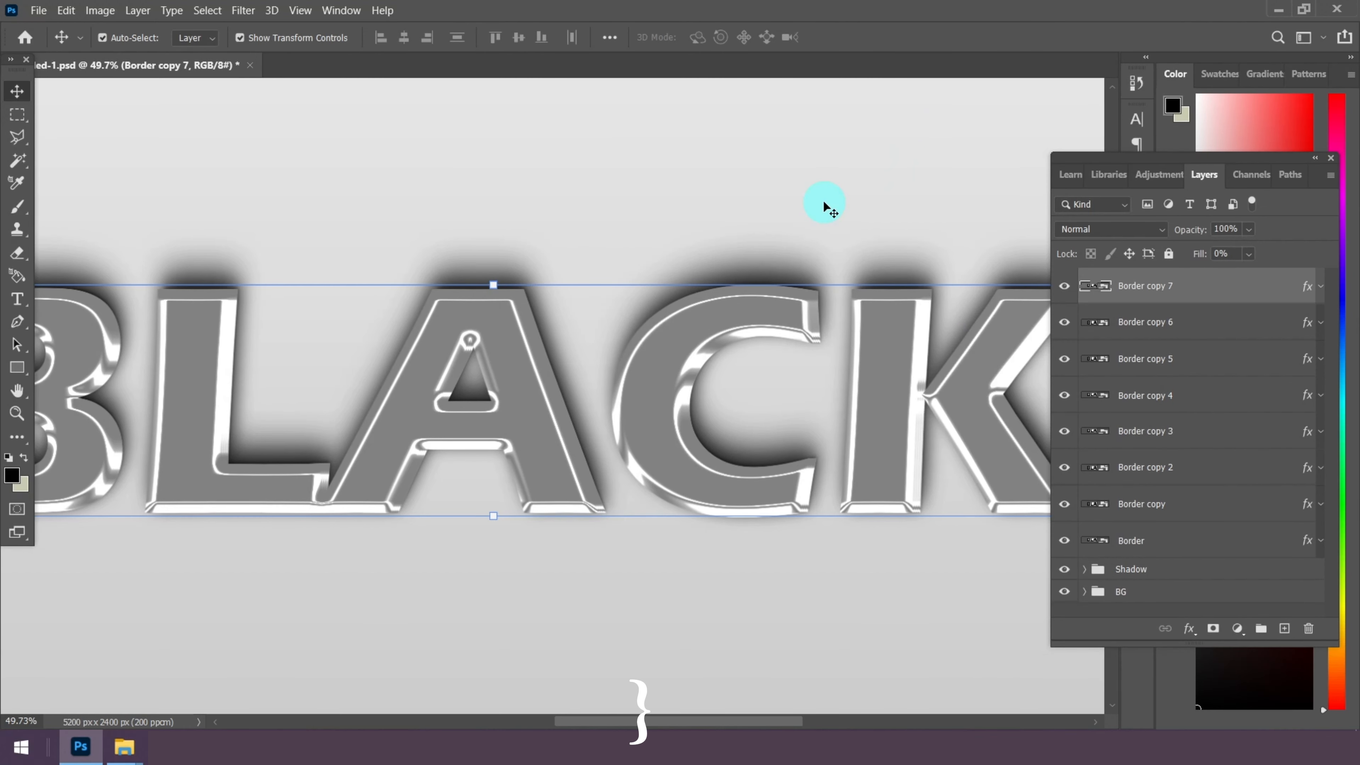
# Group the layers from Border through Border copy 6 and name the group Border 1
pyautogui.scroll(-3, 806, 361)
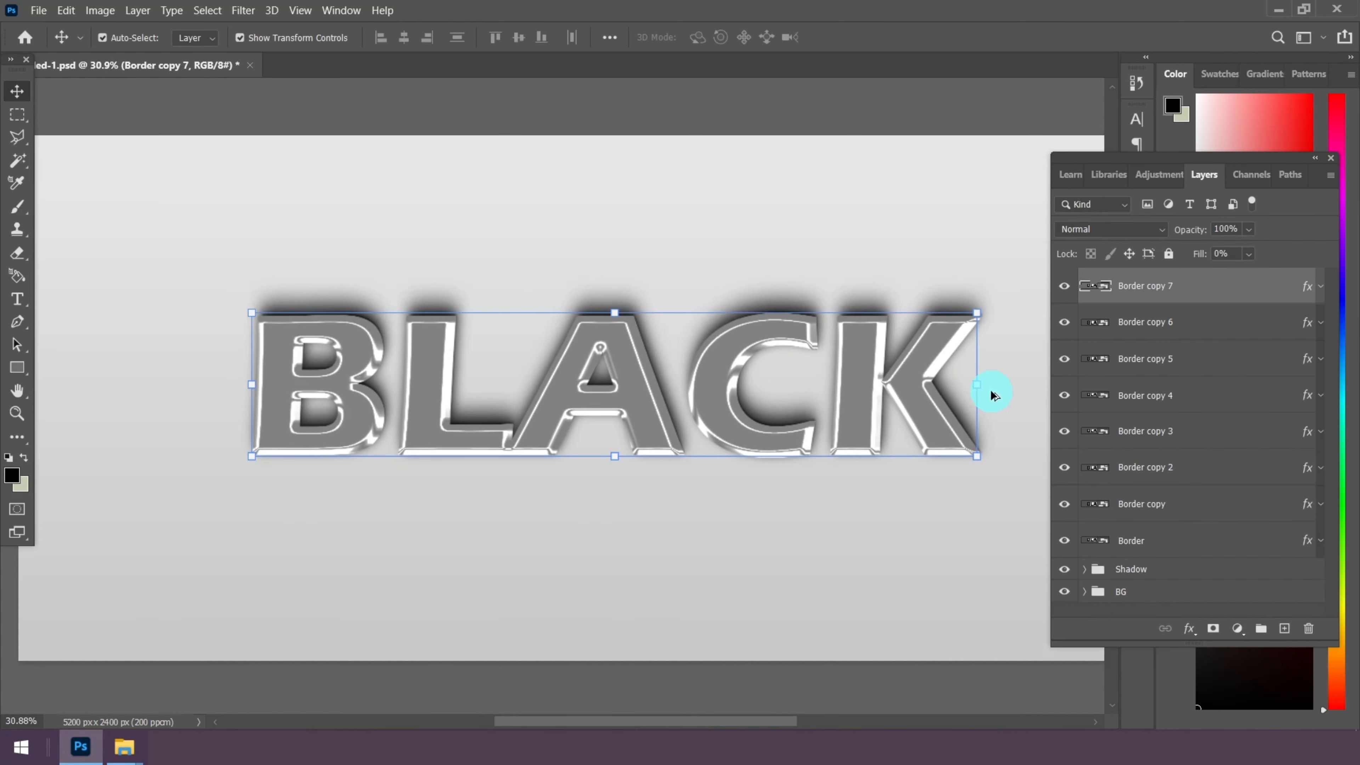
pyautogui.scroll(-1, 993, 394)
pyautogui.click(1157, 333)
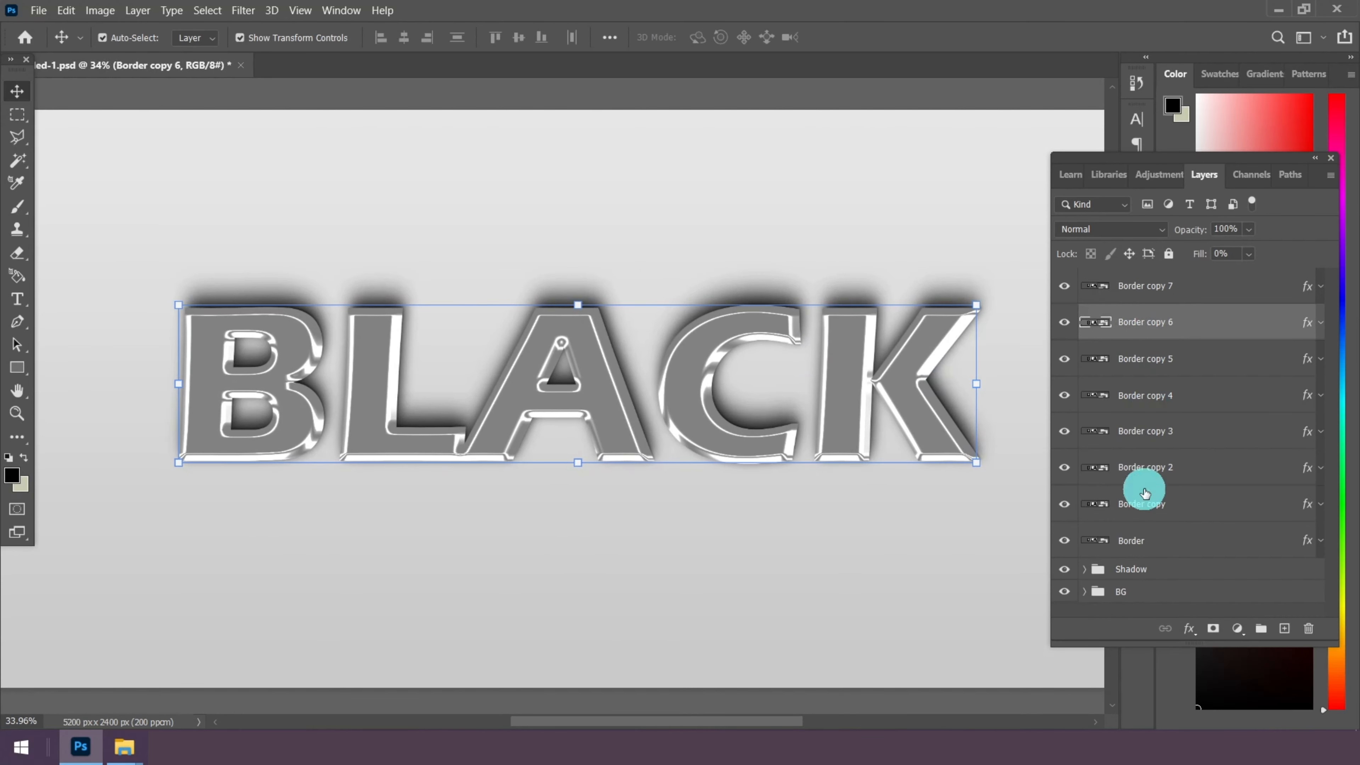
pyautogui.keyDown('shift'); pyautogui.click(1149, 541); pyautogui.keyUp('shift')
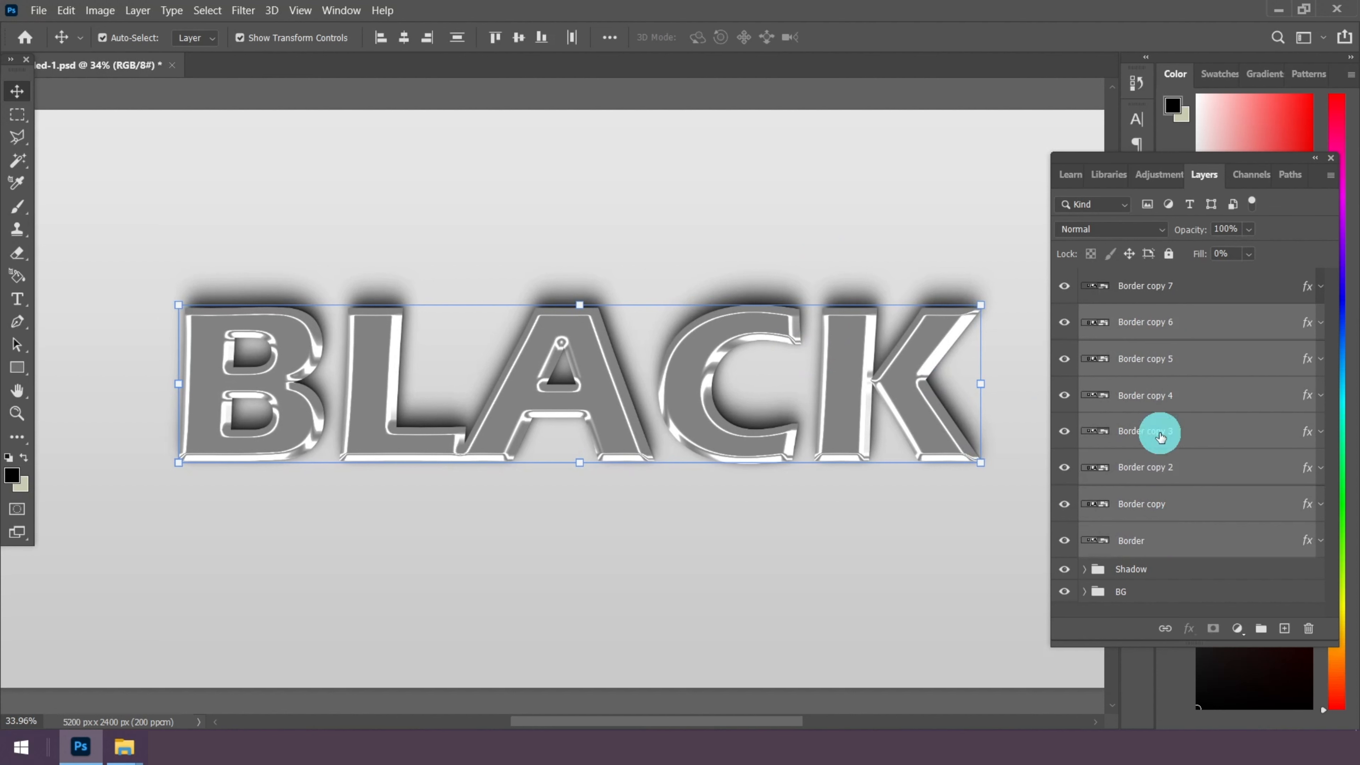
pyautogui.click(1250, 627)
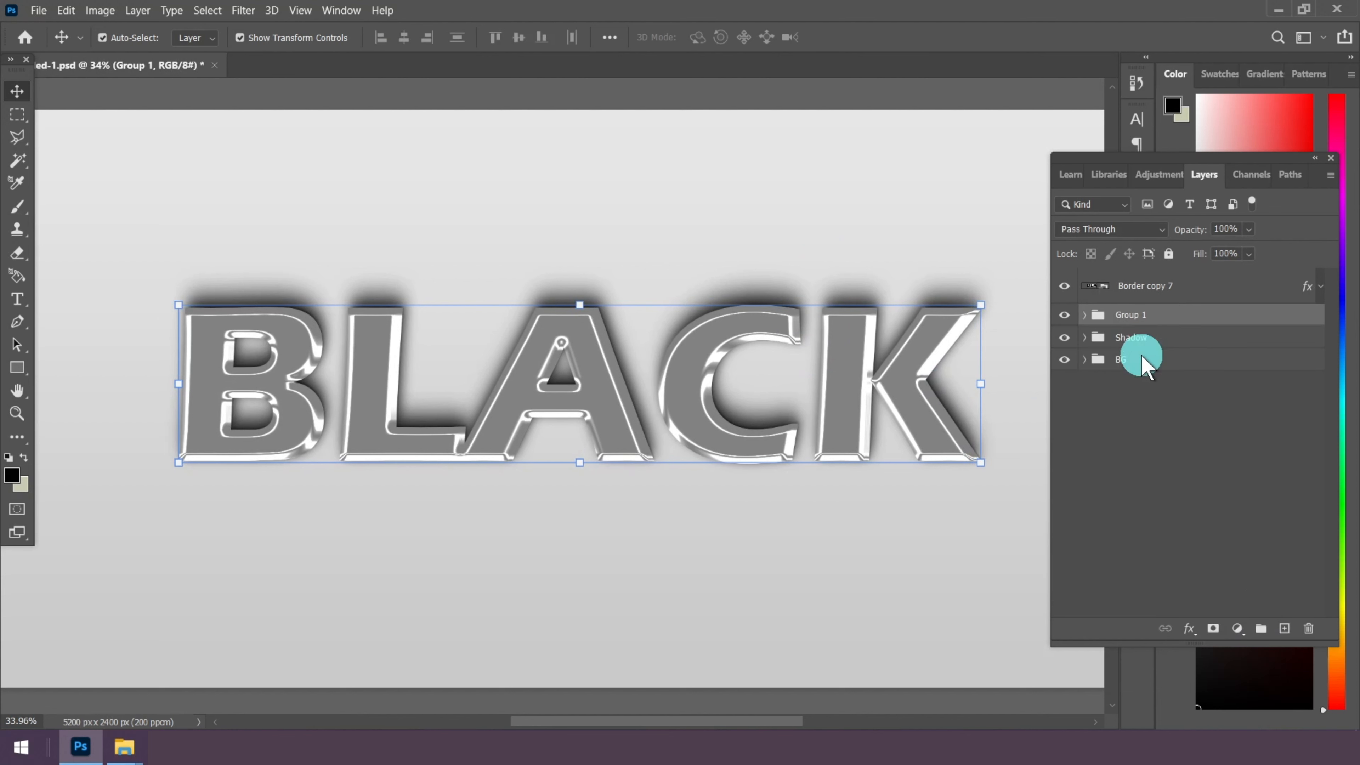
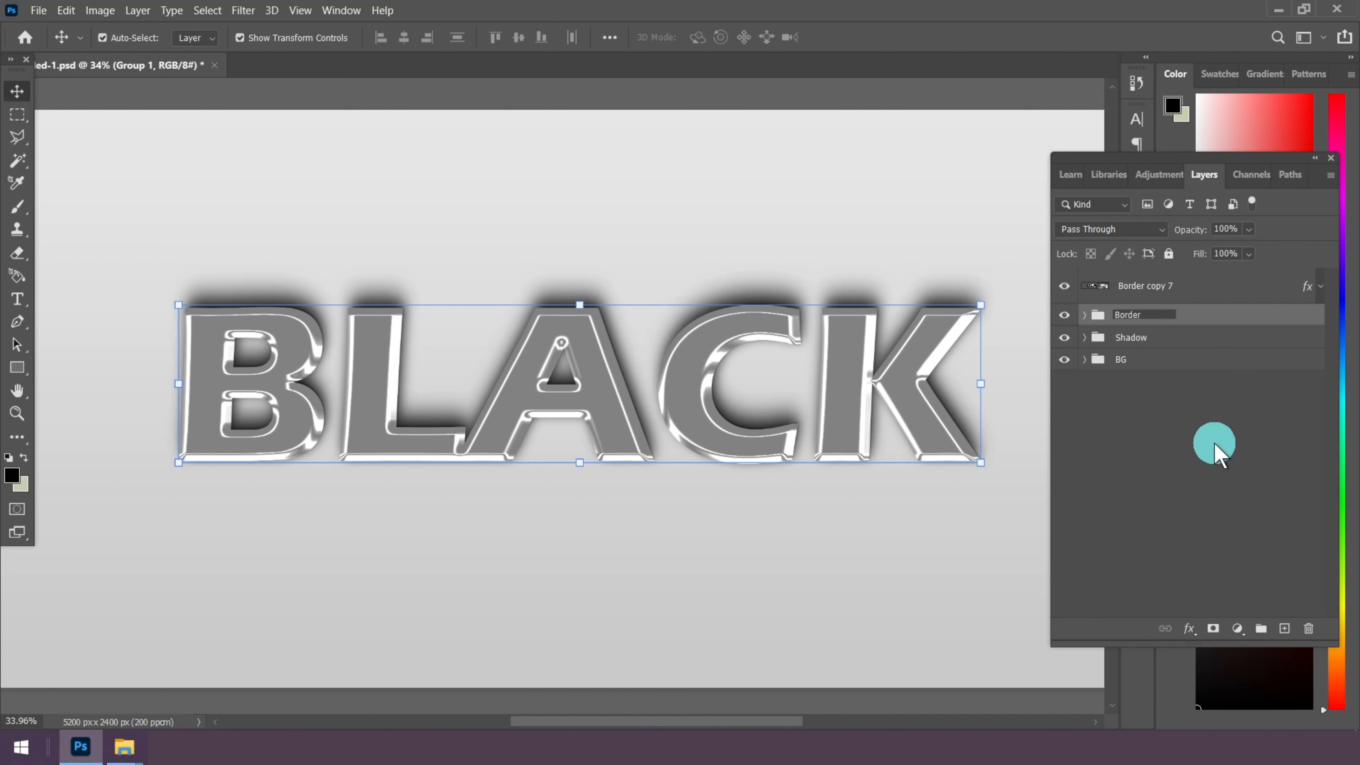
# Duplicate the Border copy 7 layer above the Border 1 group
pyautogui.click(1164, 286)
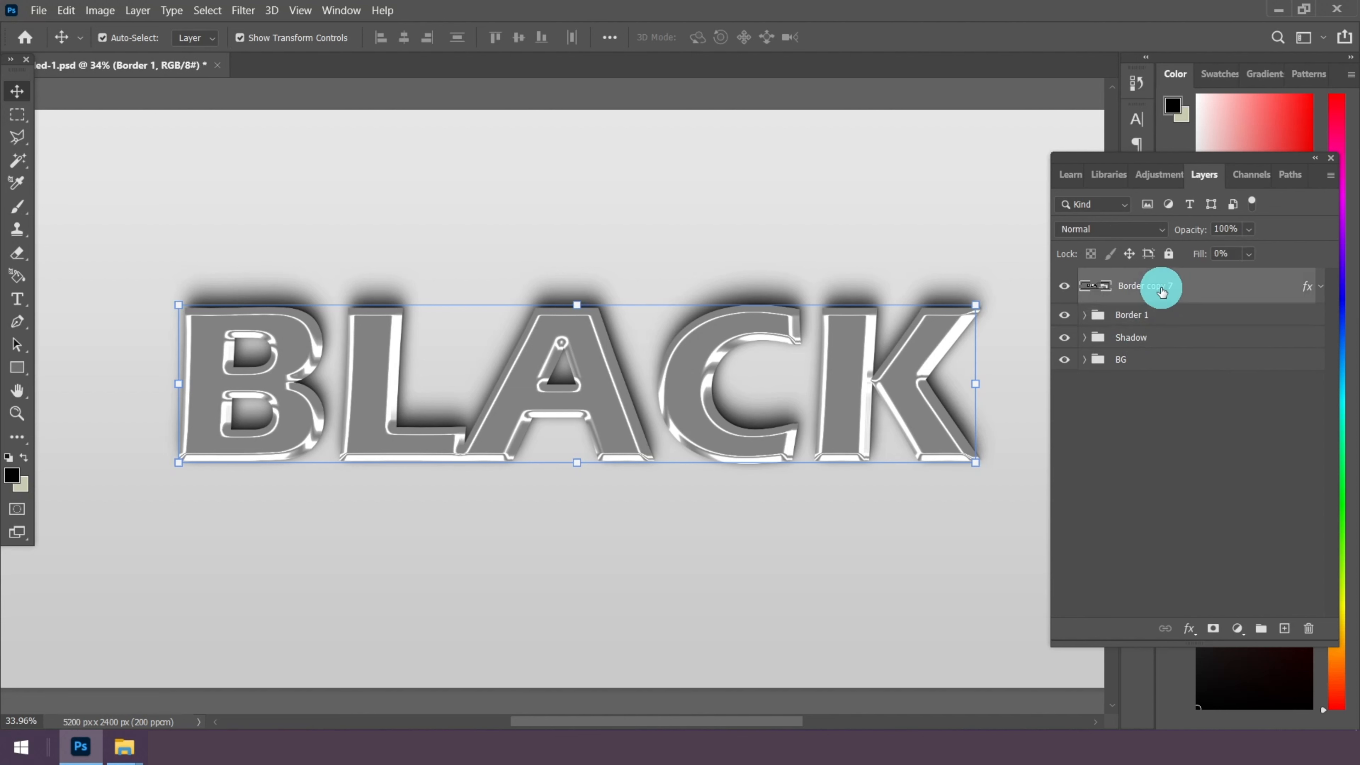
pyautogui.rightClick(1163, 288)
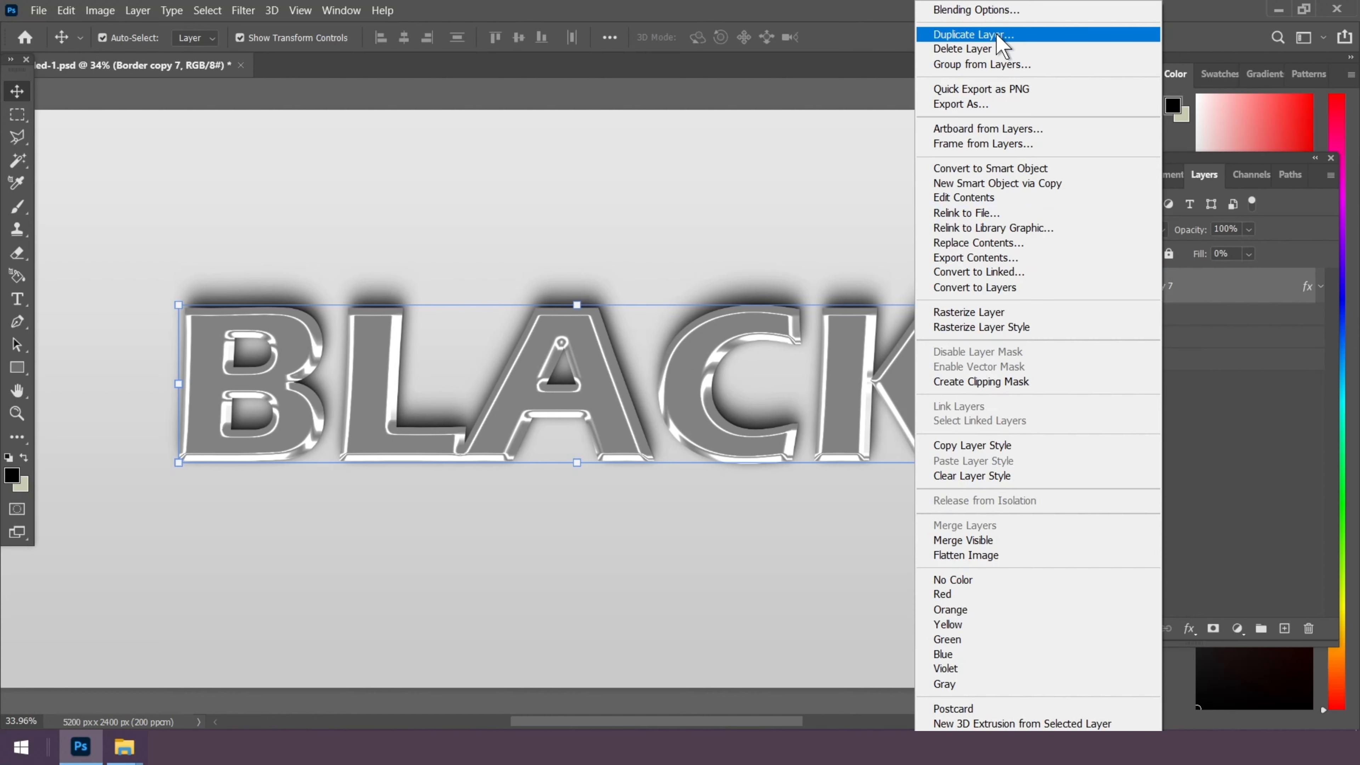
pyautogui.click(1000, 35)
pyautogui.click(841, 199)
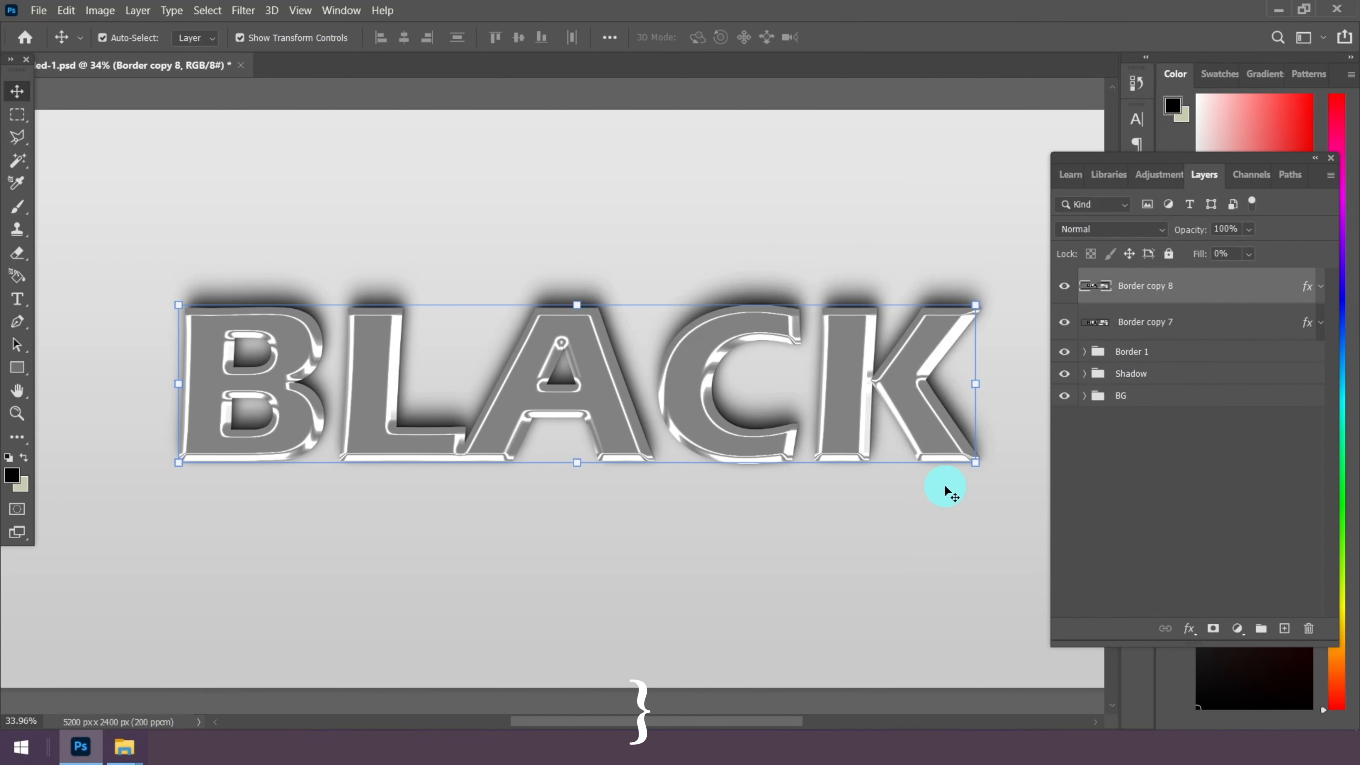
# Duplicate the Border copy 8 layer and nudge the new copy slightly left
pyautogui.rightClick(1130, 294)
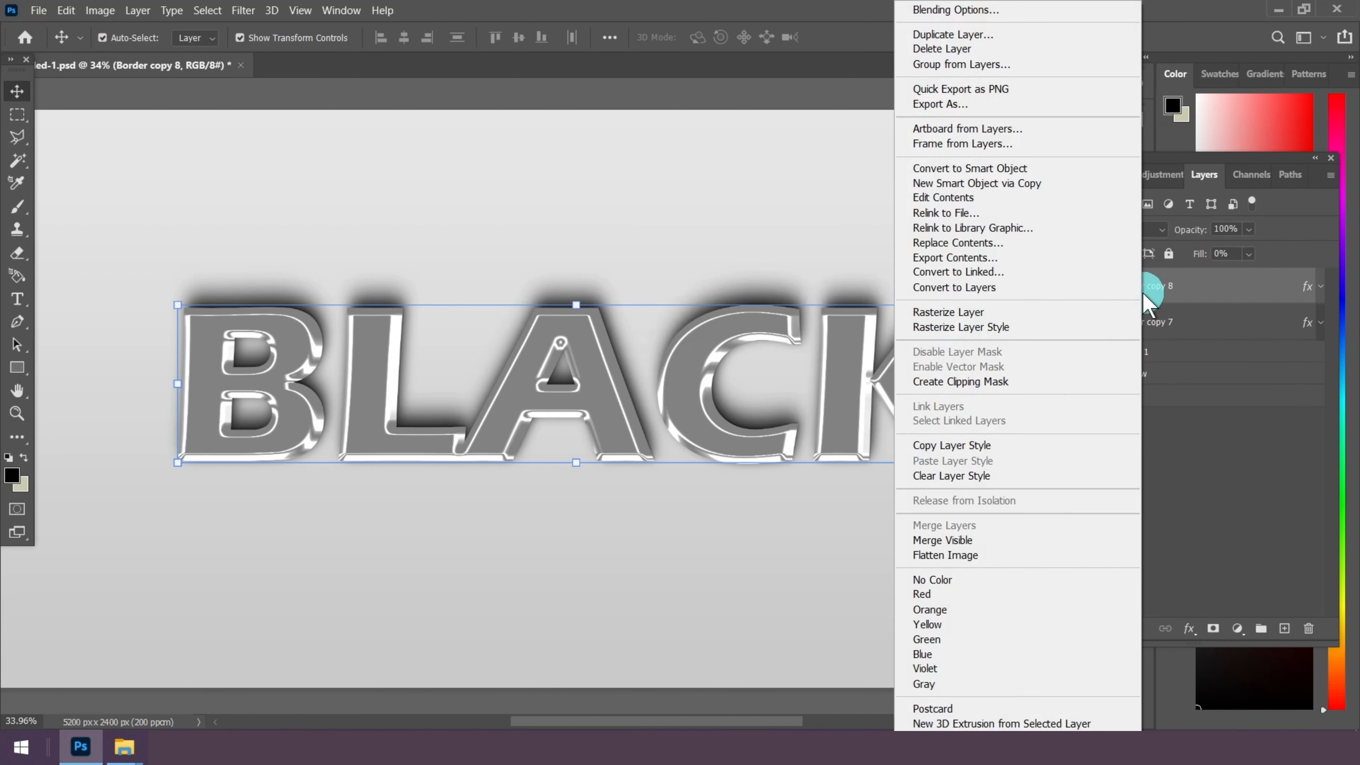
pyautogui.click(986, 35)
pyautogui.click(834, 197)
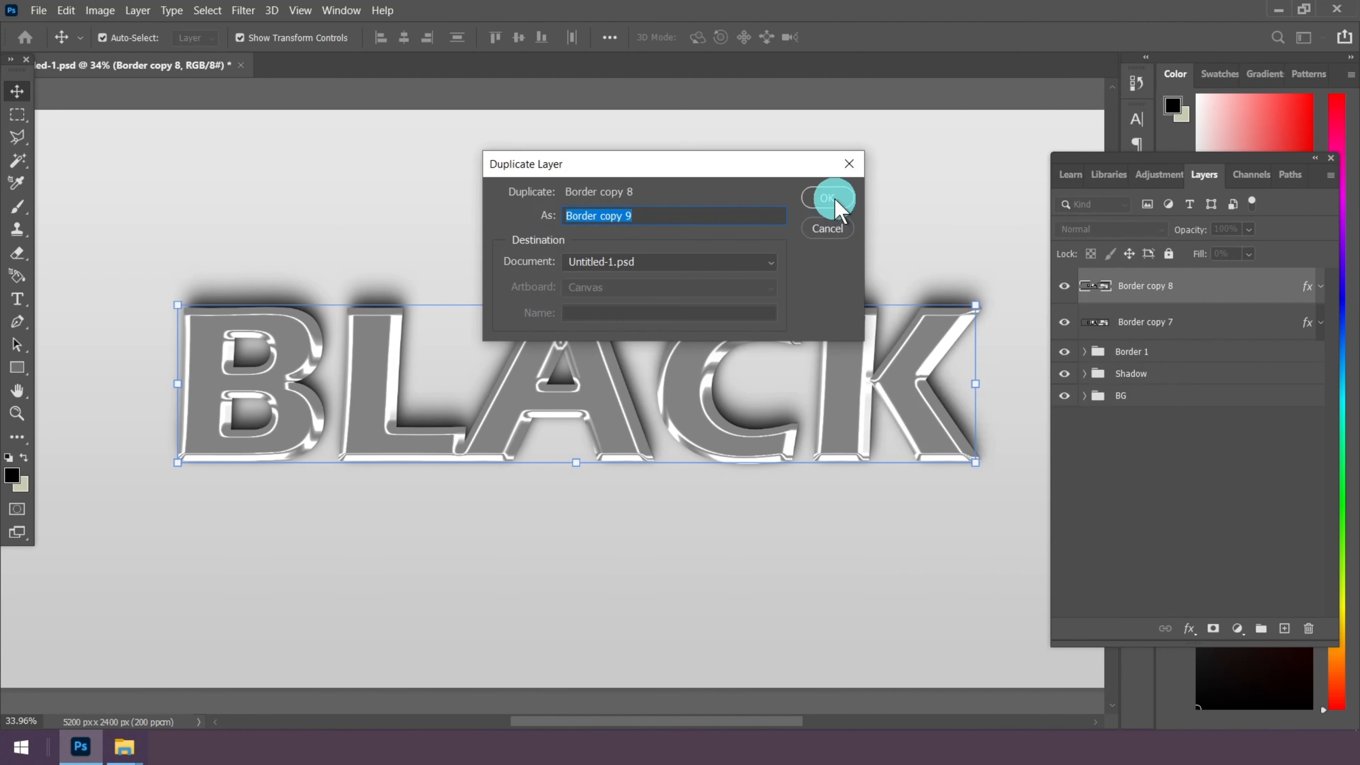
pyautogui.press('Left')
pyautogui.press('Left')
pyautogui.press('Left')
pyautogui.press('Left')
pyautogui.press('Left')
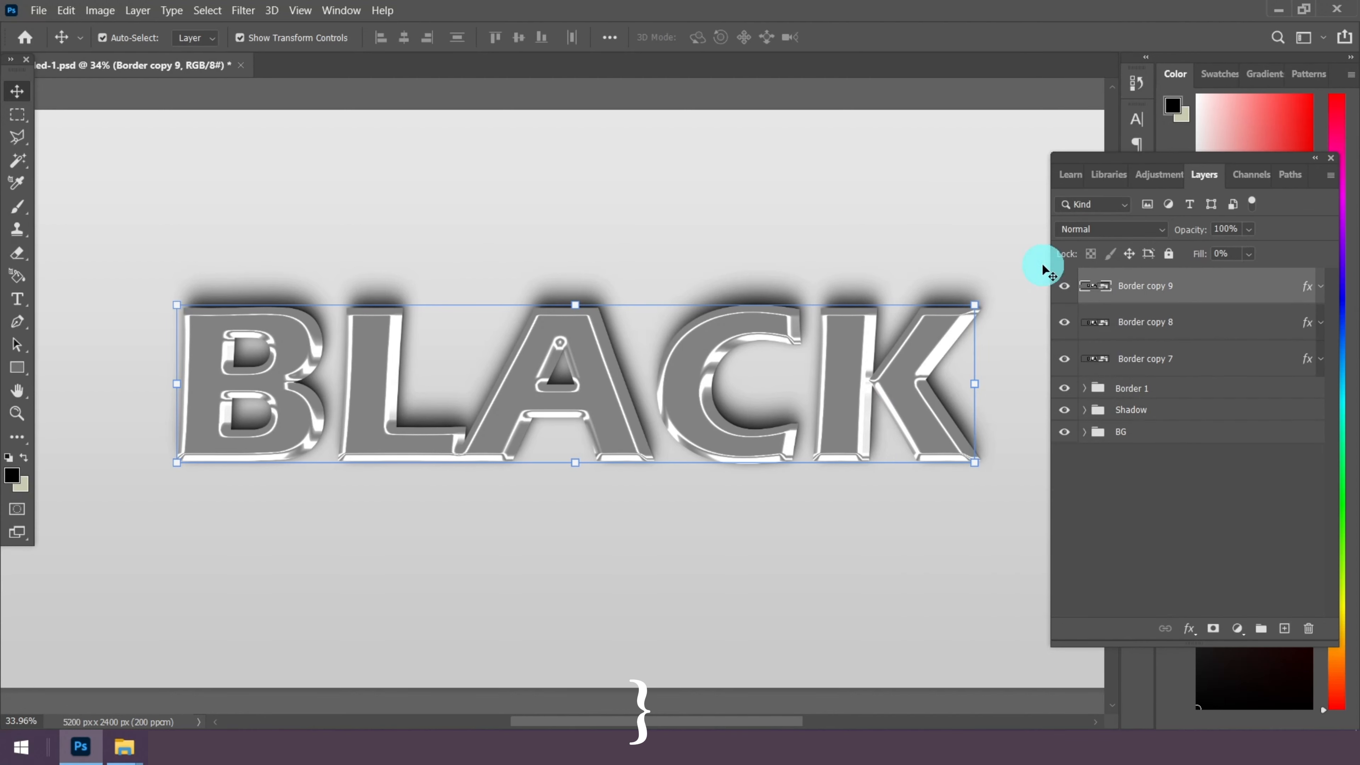
# Duplicate the Border copy 9 layer and nudge the new copy slightly left
pyautogui.rightClick(1181, 286)
pyautogui.click(986, 35)
pyautogui.click(827, 197)
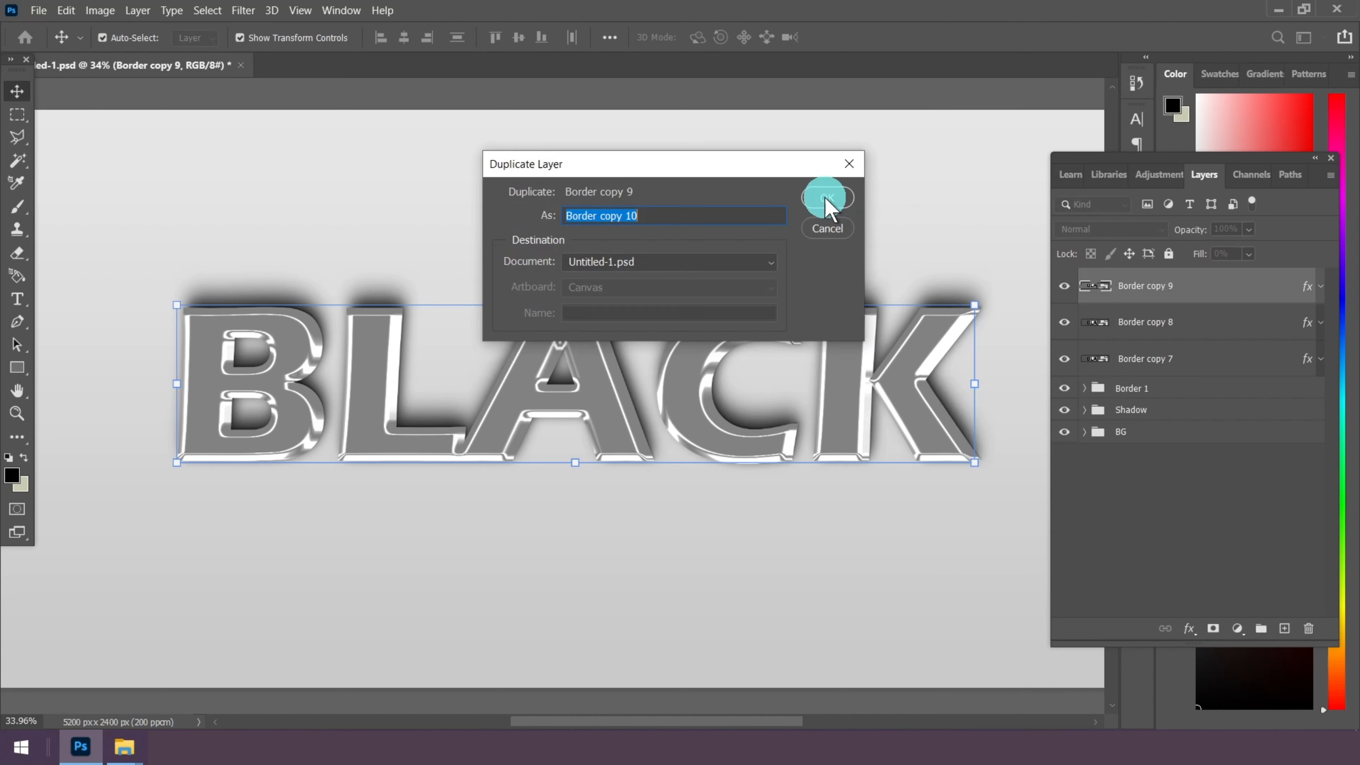
pyautogui.press('Left')
pyautogui.press('Left')
pyautogui.press('Left')
pyautogui.press('Left')
pyautogui.press('Left')
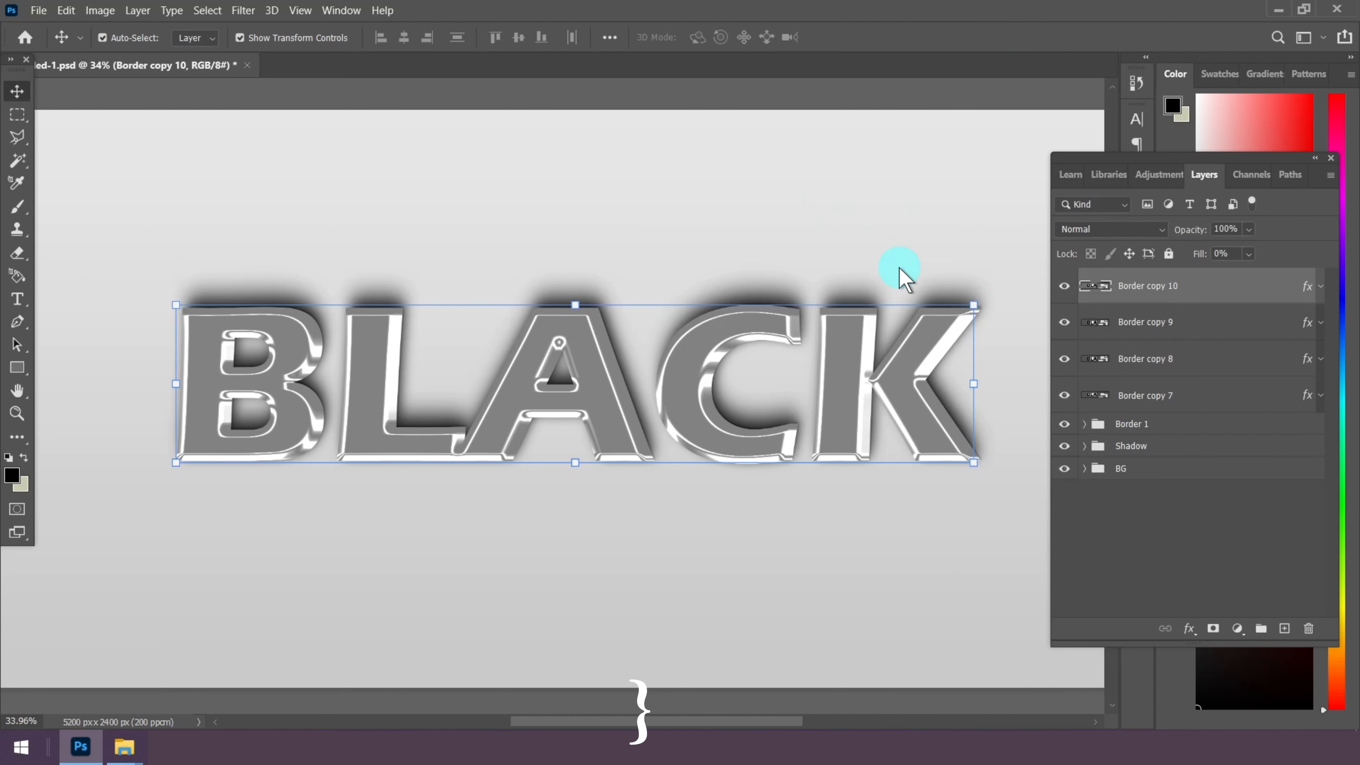
# Duplicate the Border copy 10 layer and nudge the new copy slightly left
pyautogui.rightClick(1180, 285)
pyautogui.click(958, 34)
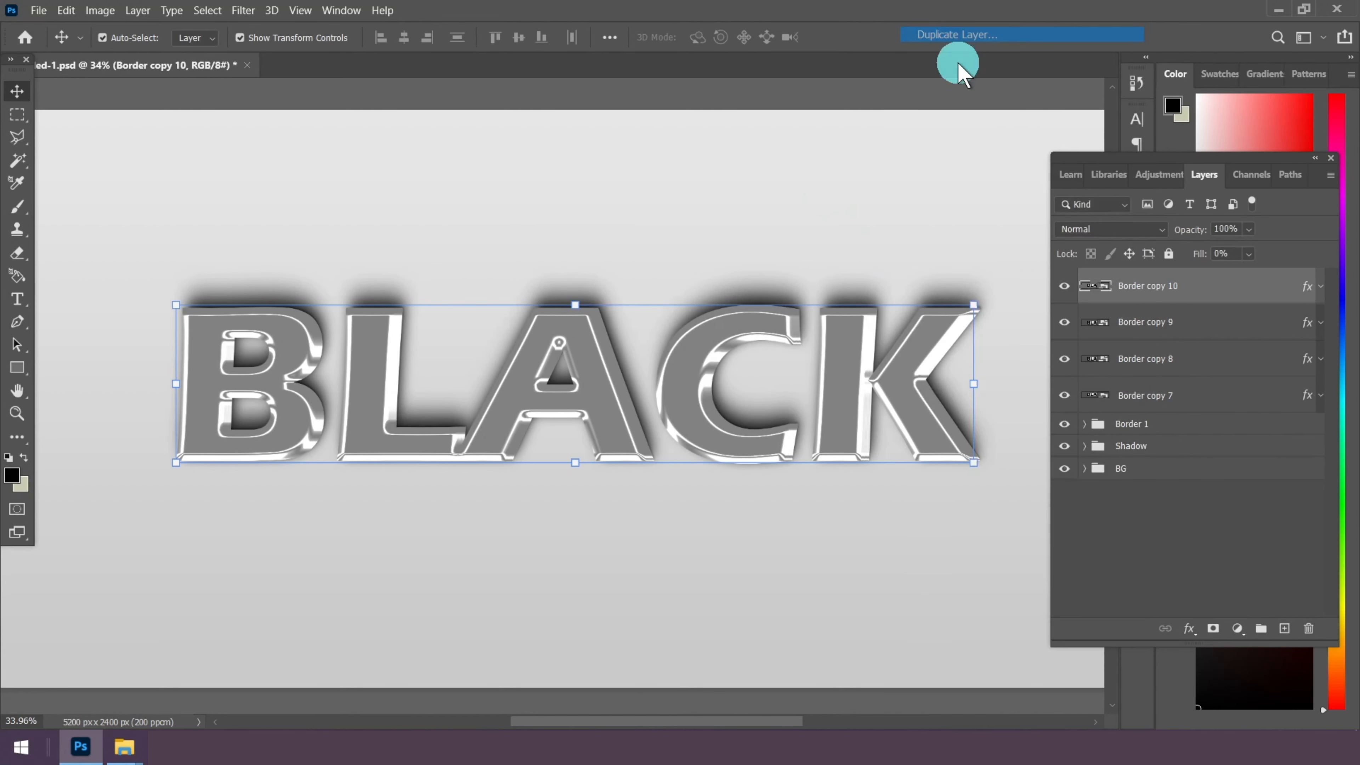
pyautogui.click(825, 198)
pyautogui.press('Left')
pyautogui.press('Left')
pyautogui.press('Left')
pyautogui.press('Left')
pyautogui.press('Left')
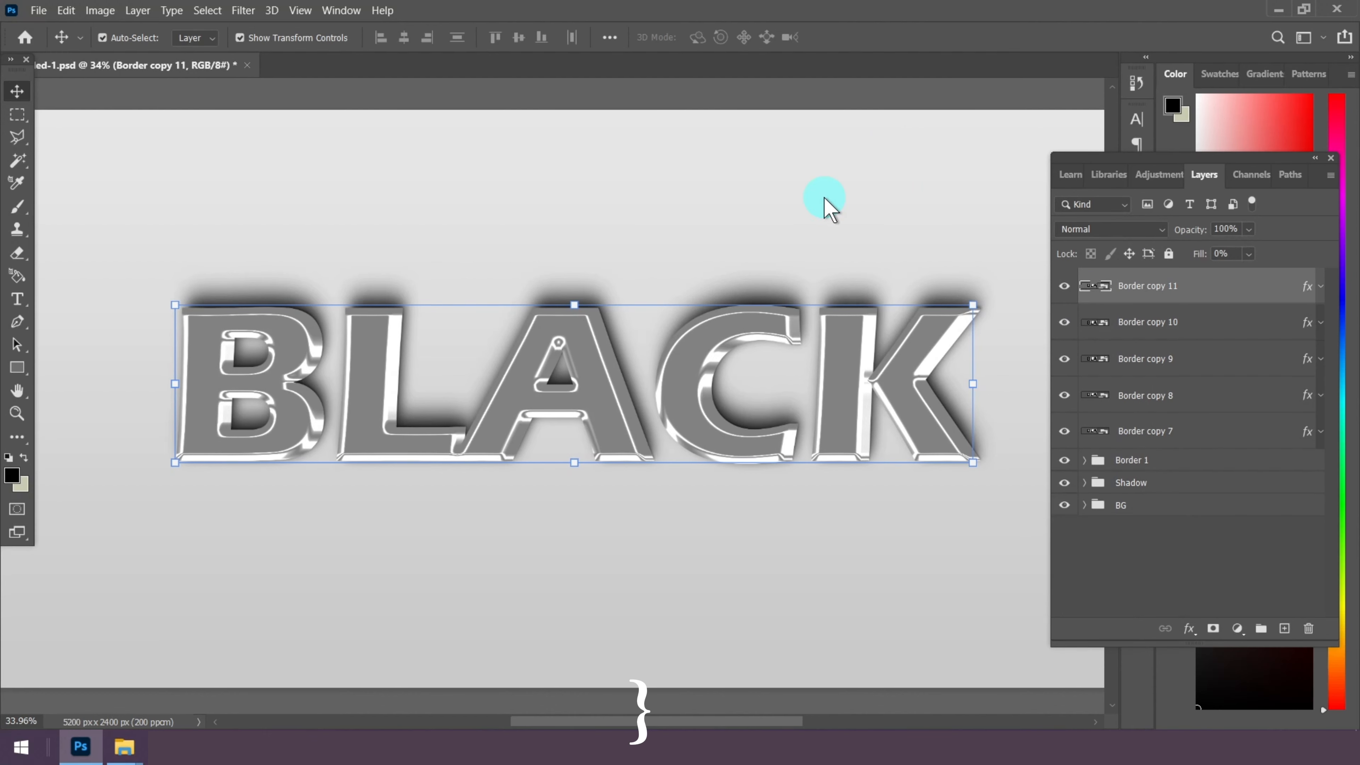
# Duplicate the topmost border copy three more times in succession, starting from Border copy 11 and nudging the copies slightly left
pyautogui.rightClick(1214, 286)
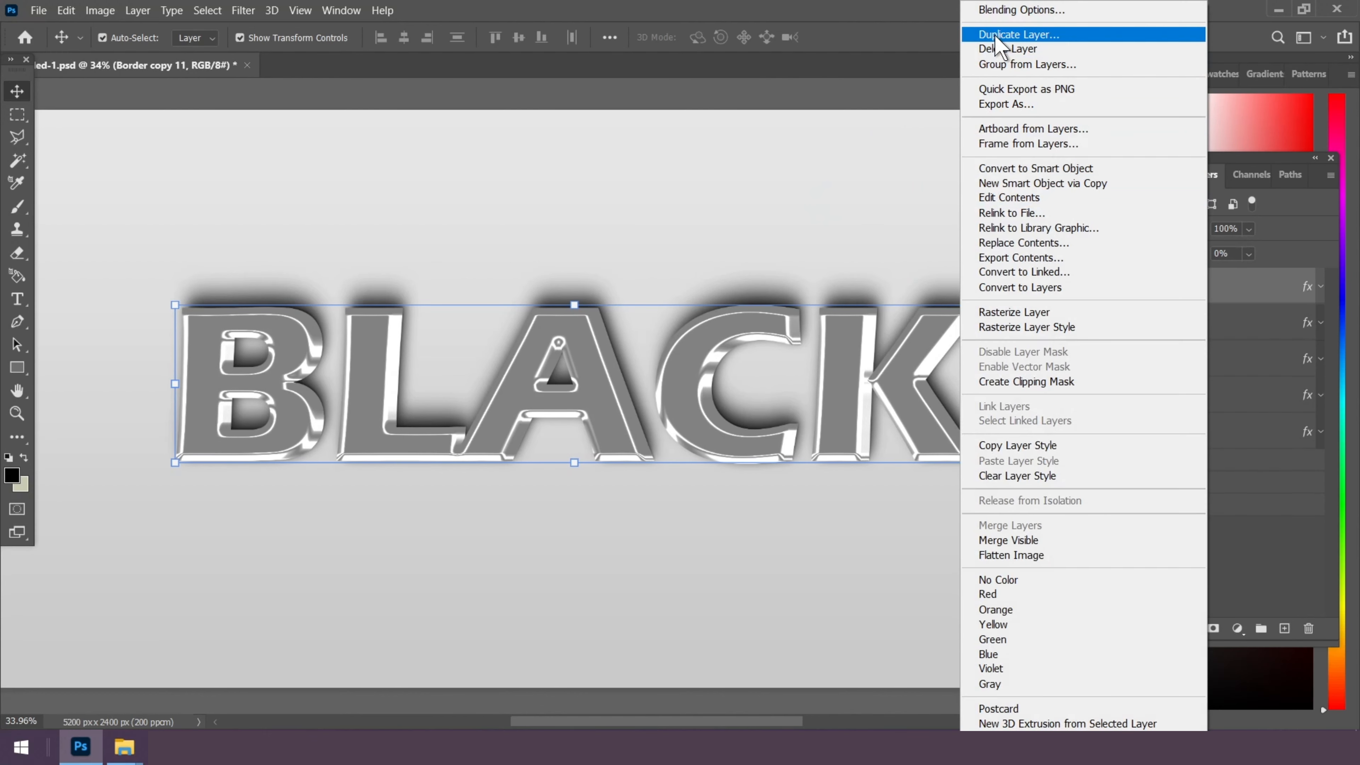
pyautogui.click(995, 36)
pyautogui.click(845, 197)
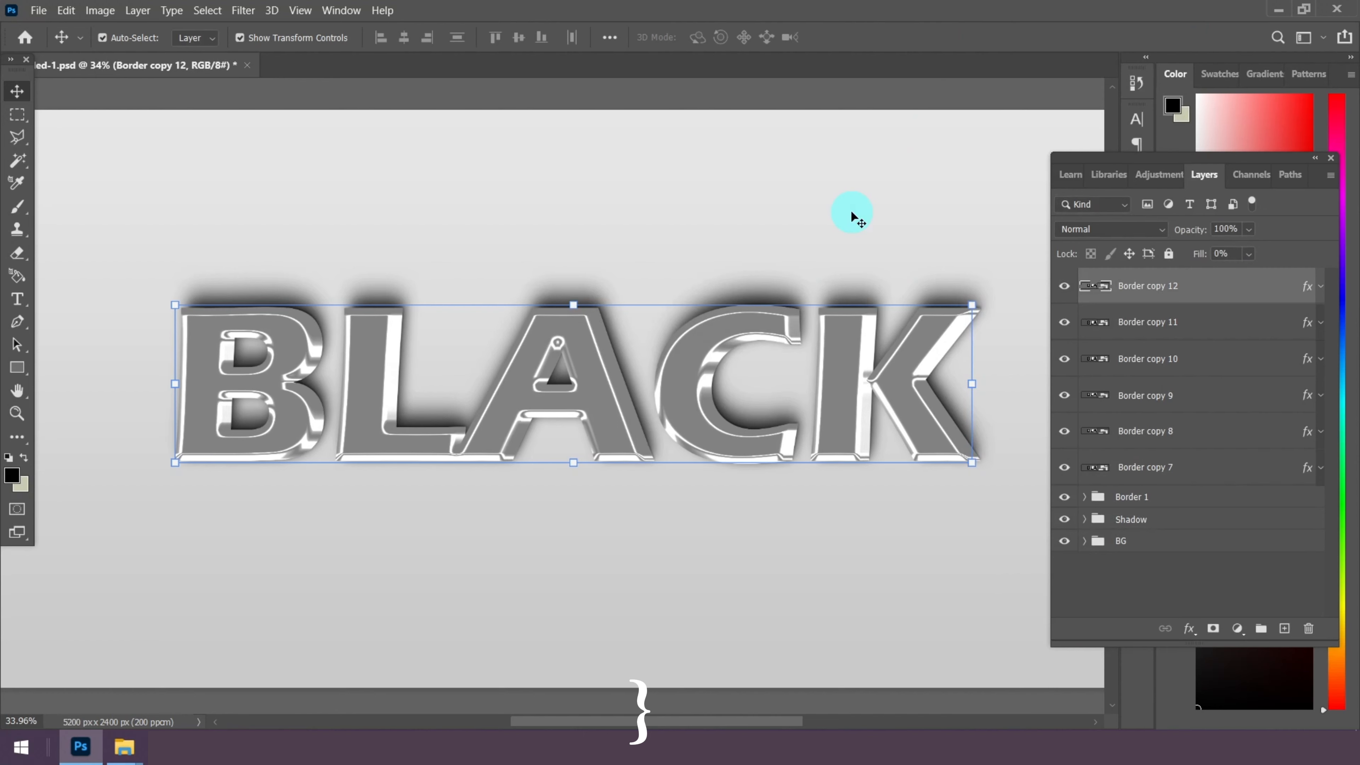
pyautogui.rightClick(1186, 287)
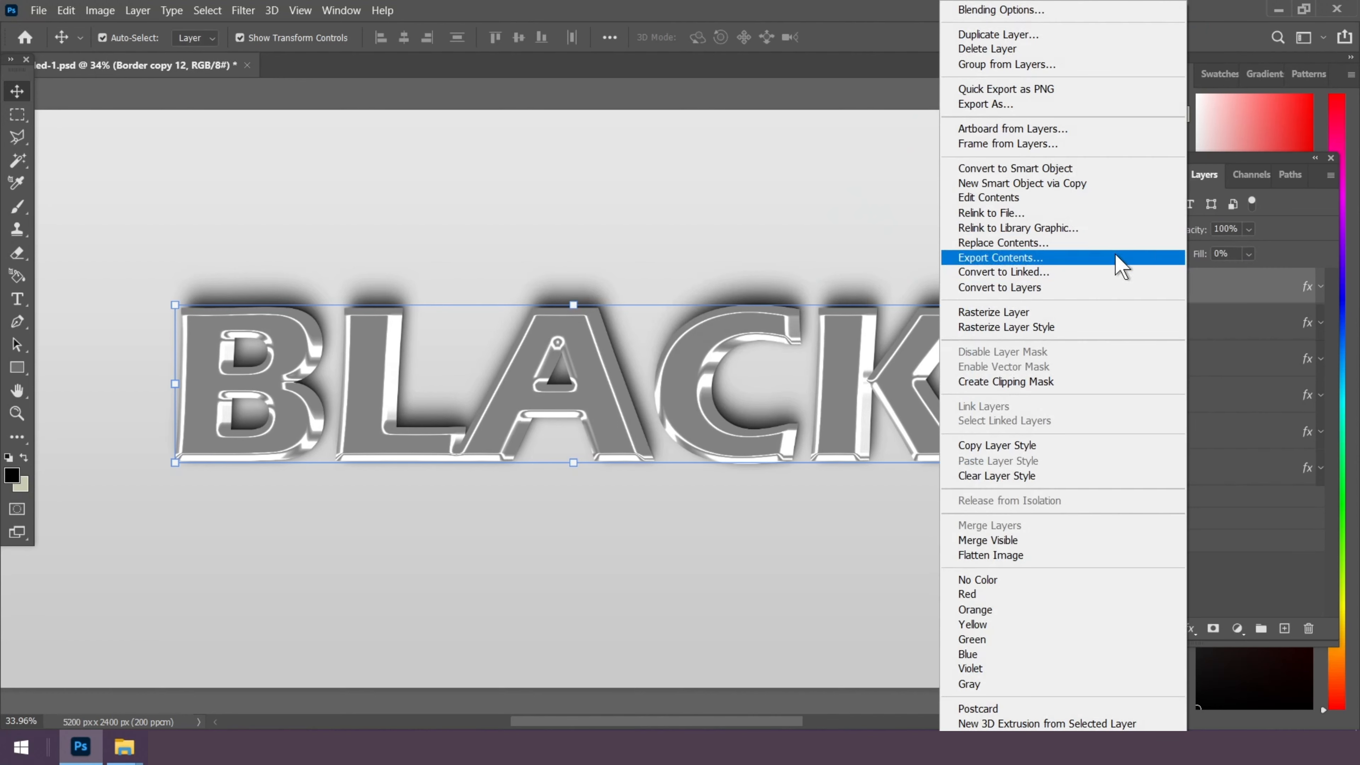
pyautogui.click(1019, 35)
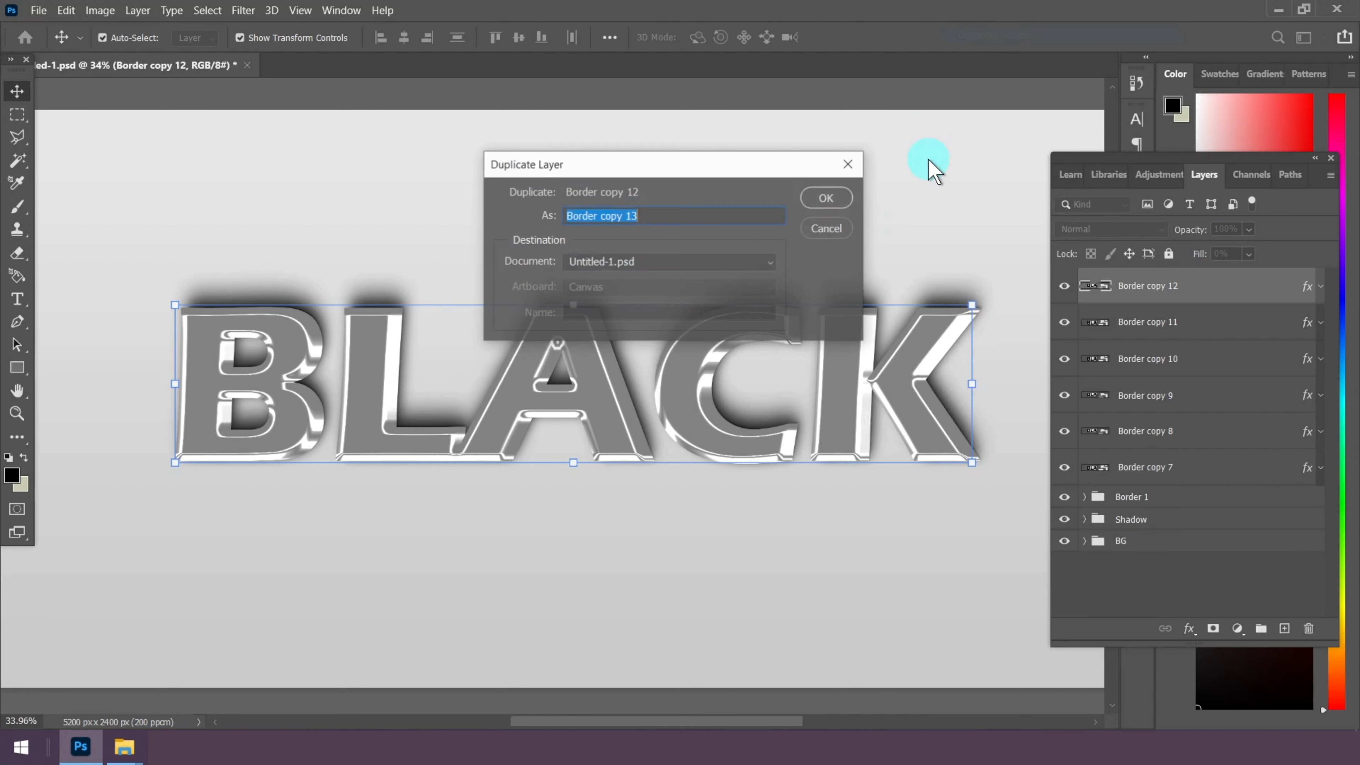
pyautogui.click(828, 198)
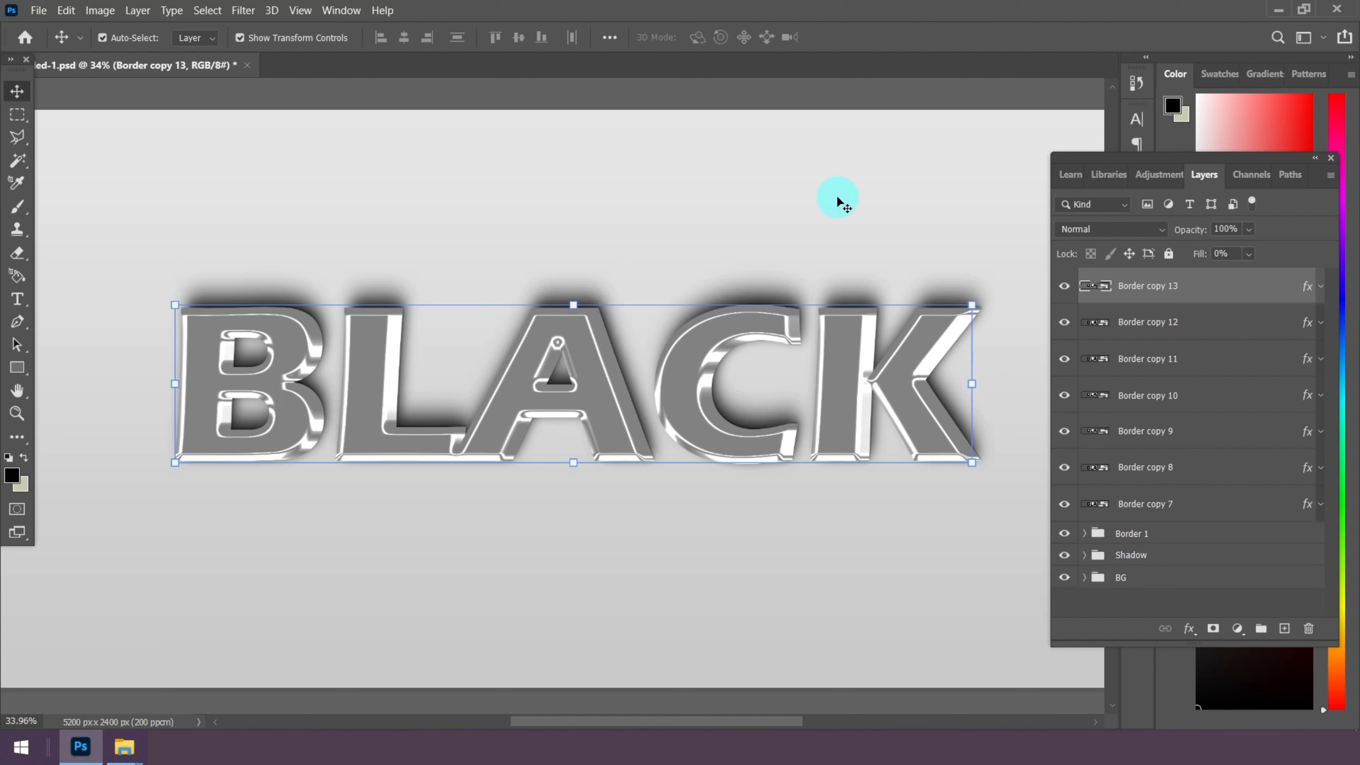
pyautogui.rightClick(1177, 289)
pyautogui.click(1017, 34)
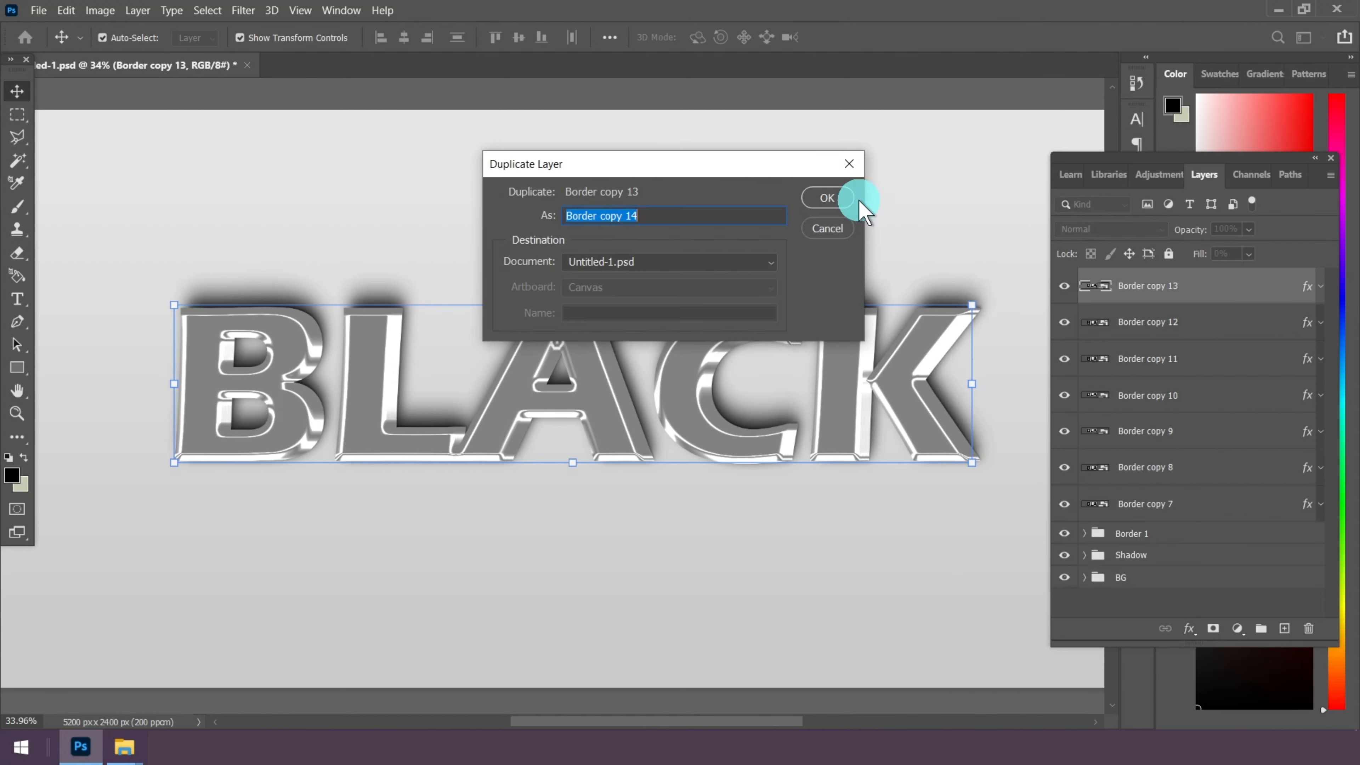
pyautogui.click(848, 198)
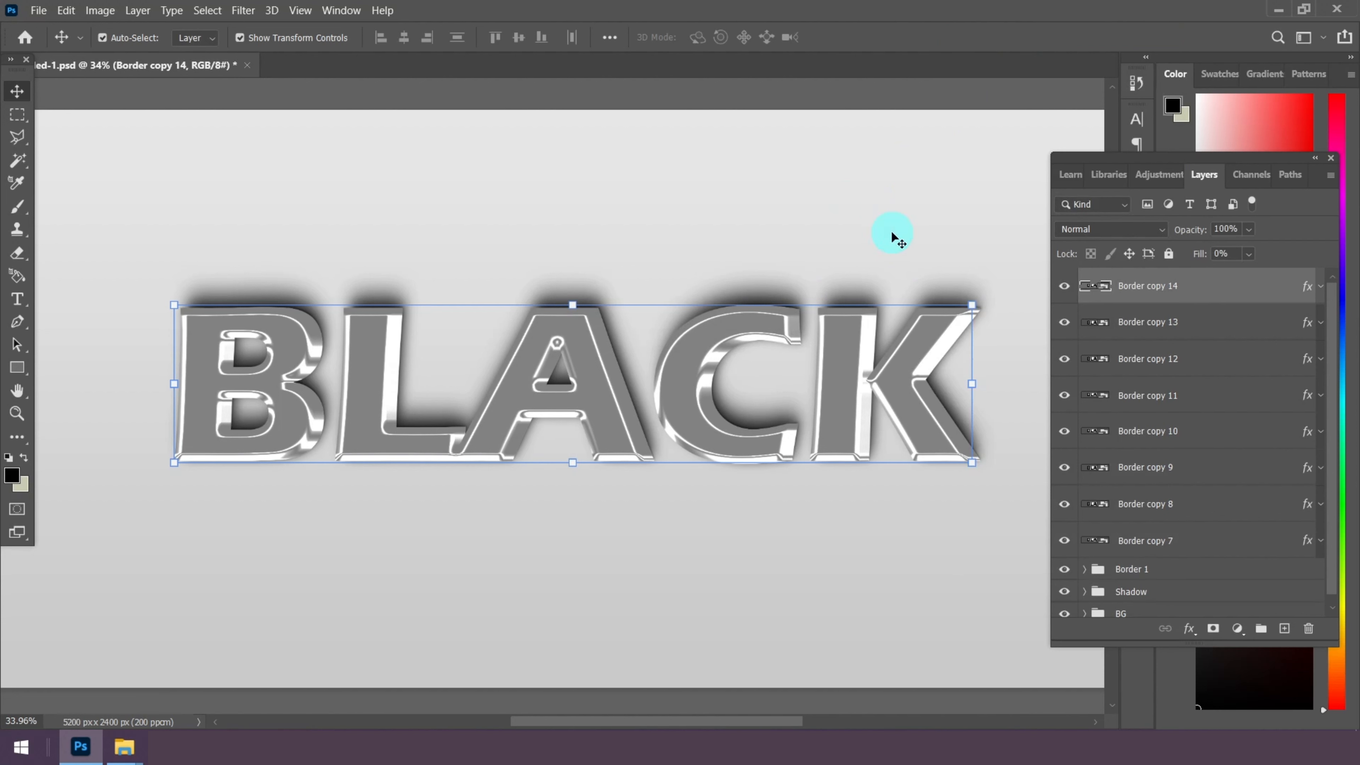
# Group the layers from Border copy 7 through Border copy 13 and name the group Border 2
pyautogui.click(1152, 321)
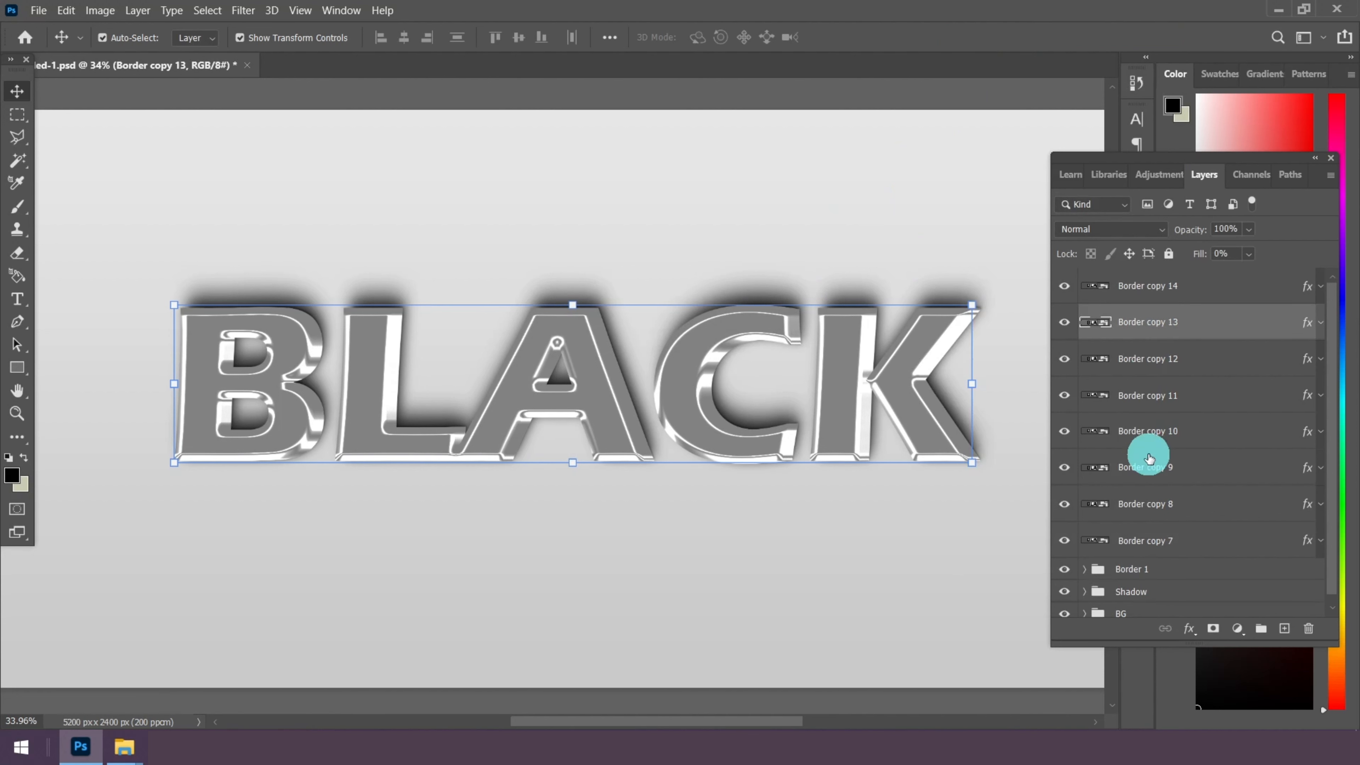
pyautogui.keyDown('shift'); pyautogui.click(1160, 542); pyautogui.keyUp('shift')
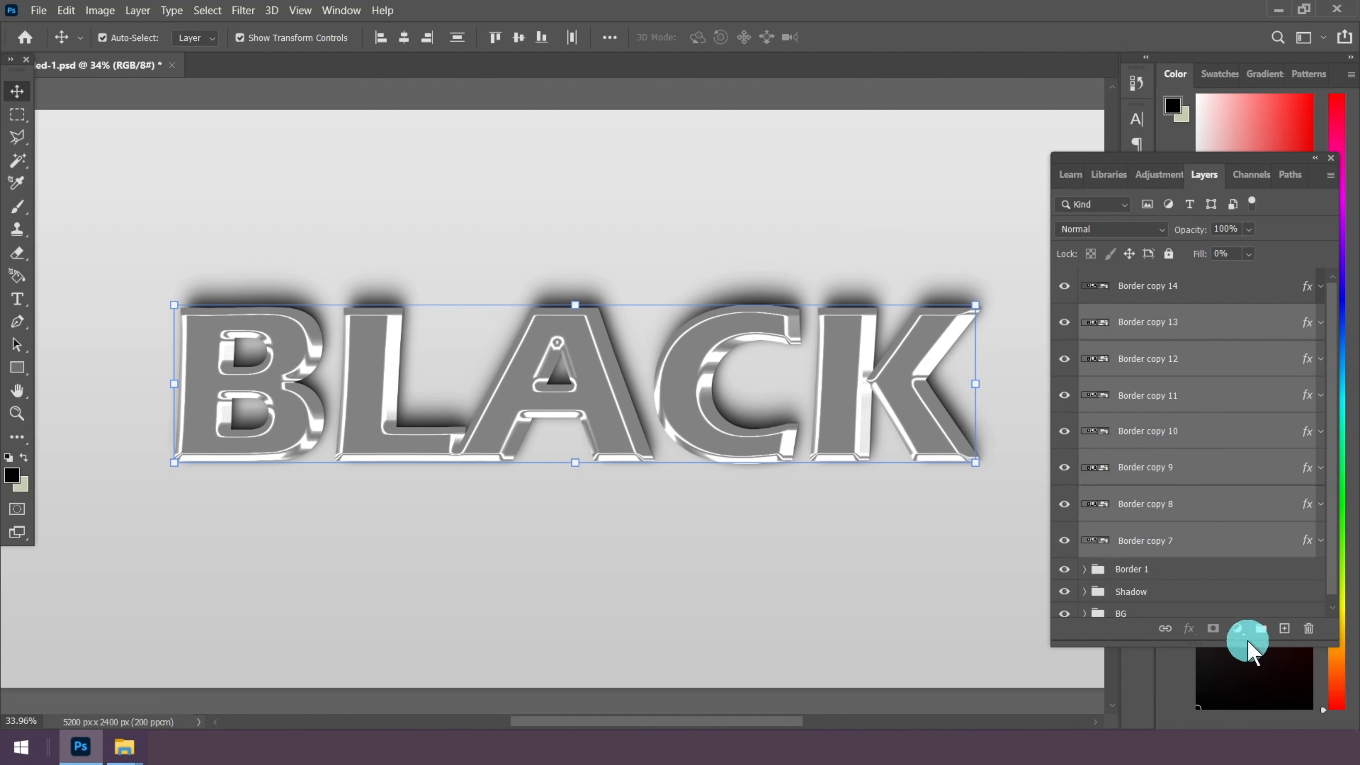
pyautogui.click(1260, 631)
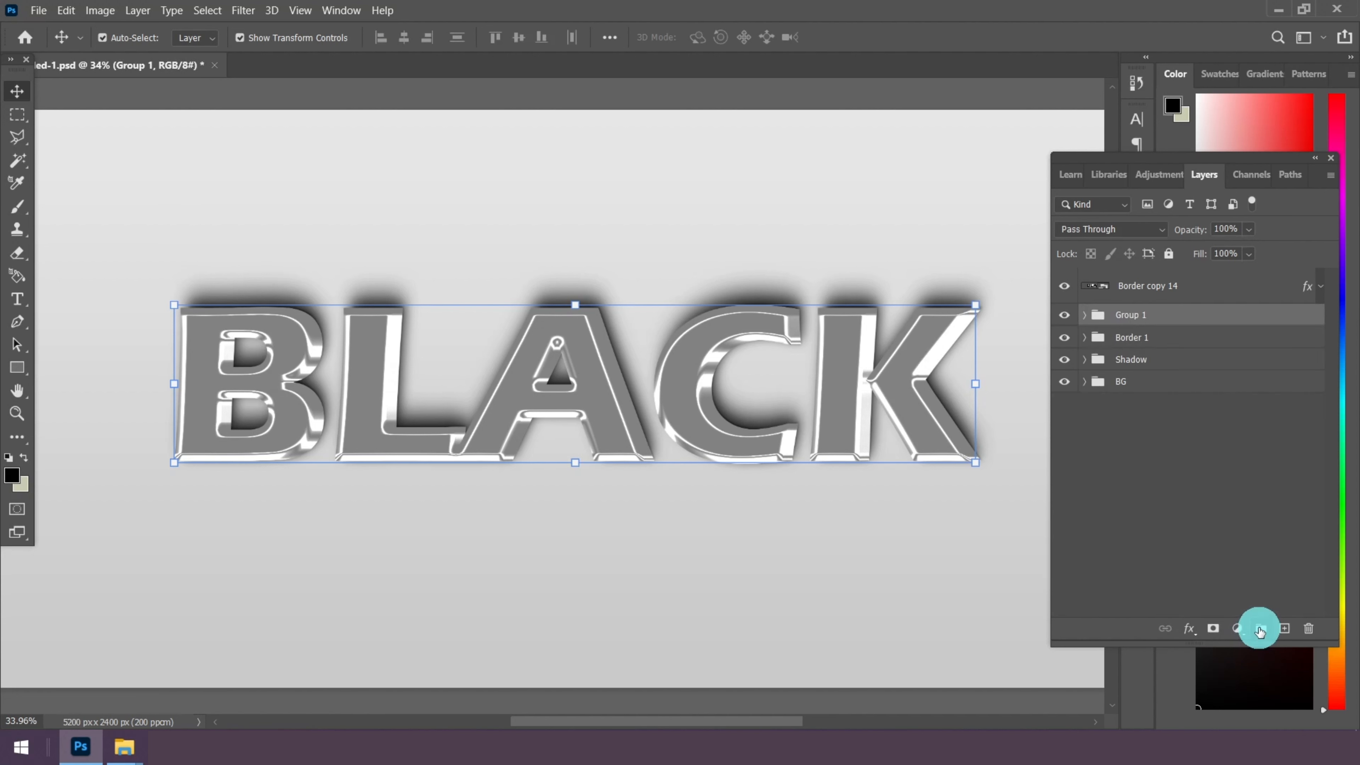
pyautogui.doubleClick(1129, 320)
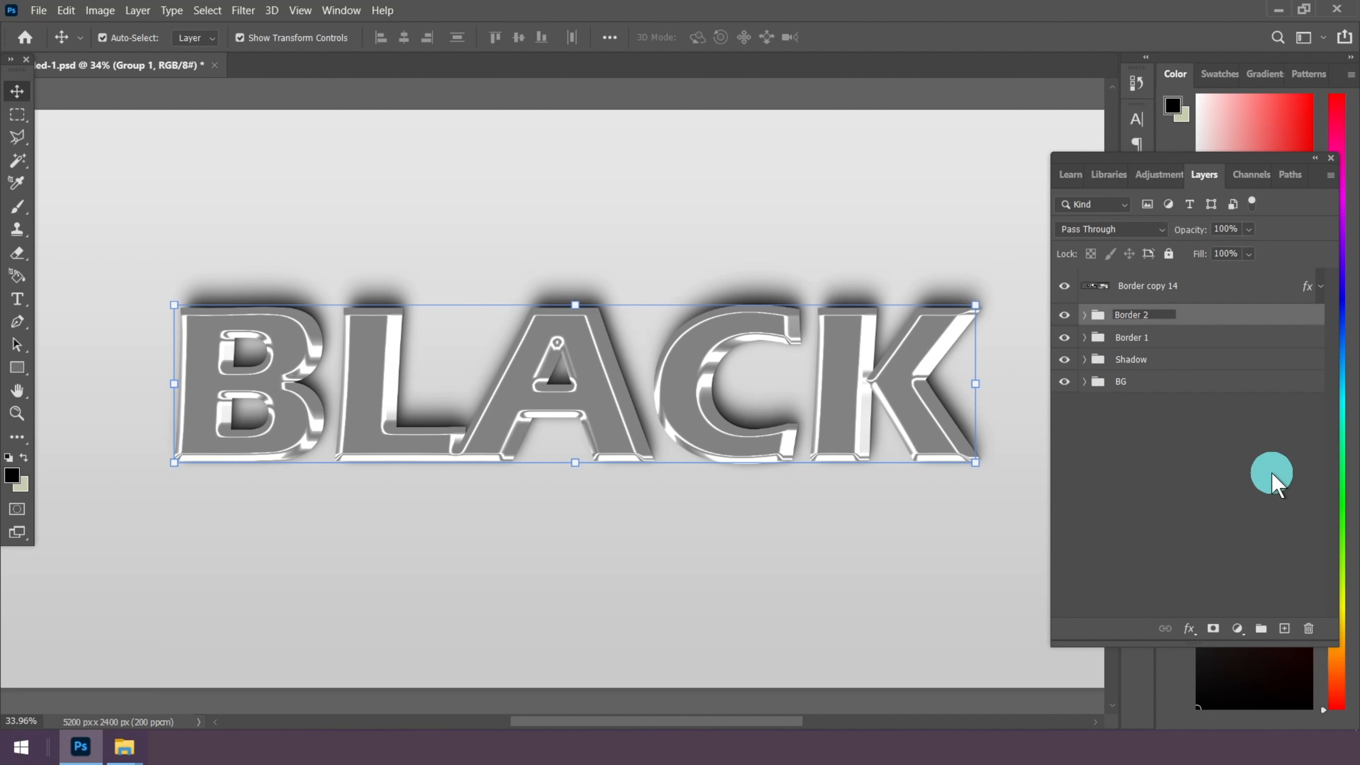
pyautogui.click(1274, 484)
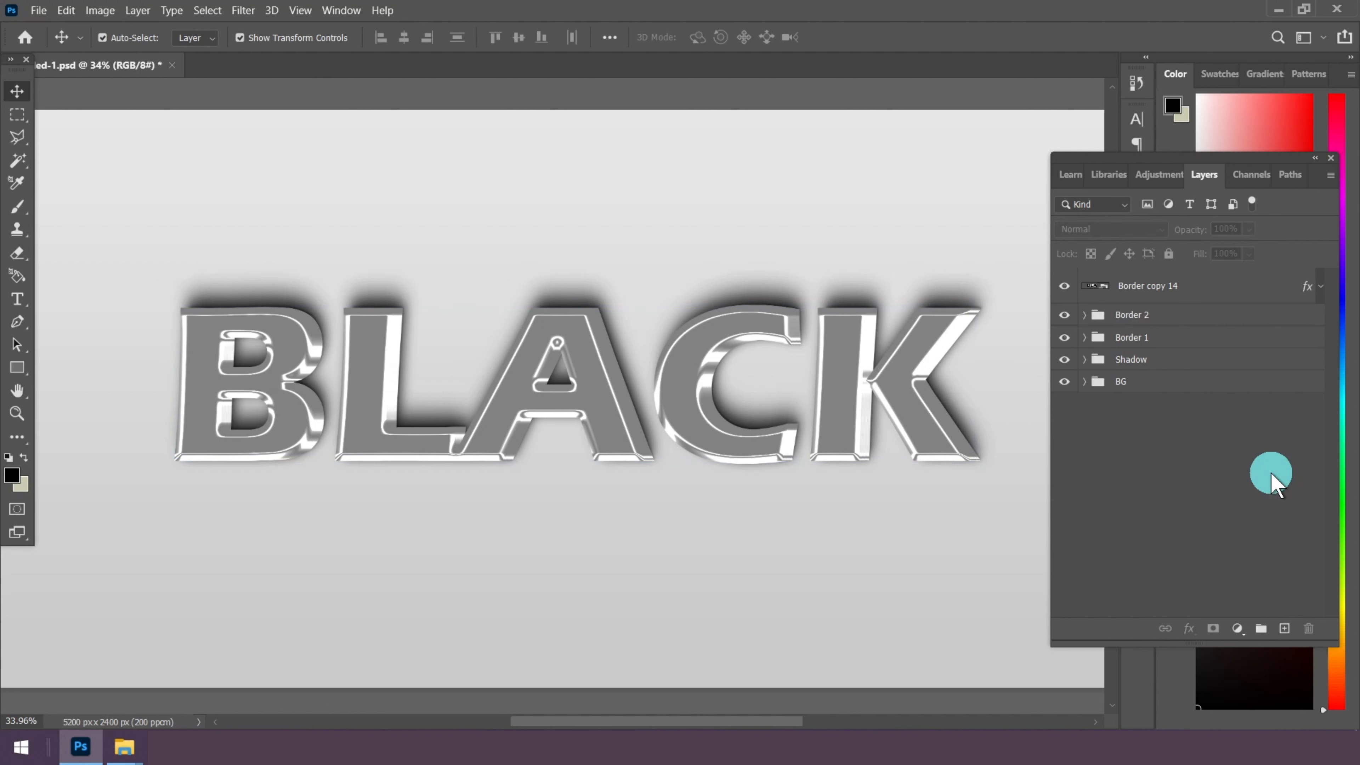
# Combine the Border 1 and Border 2 groups into one parent group named Border
pyautogui.click(1150, 340)
pyautogui.keyDown('shift'); pyautogui.click(1132, 317); pyautogui.keyUp('shift')
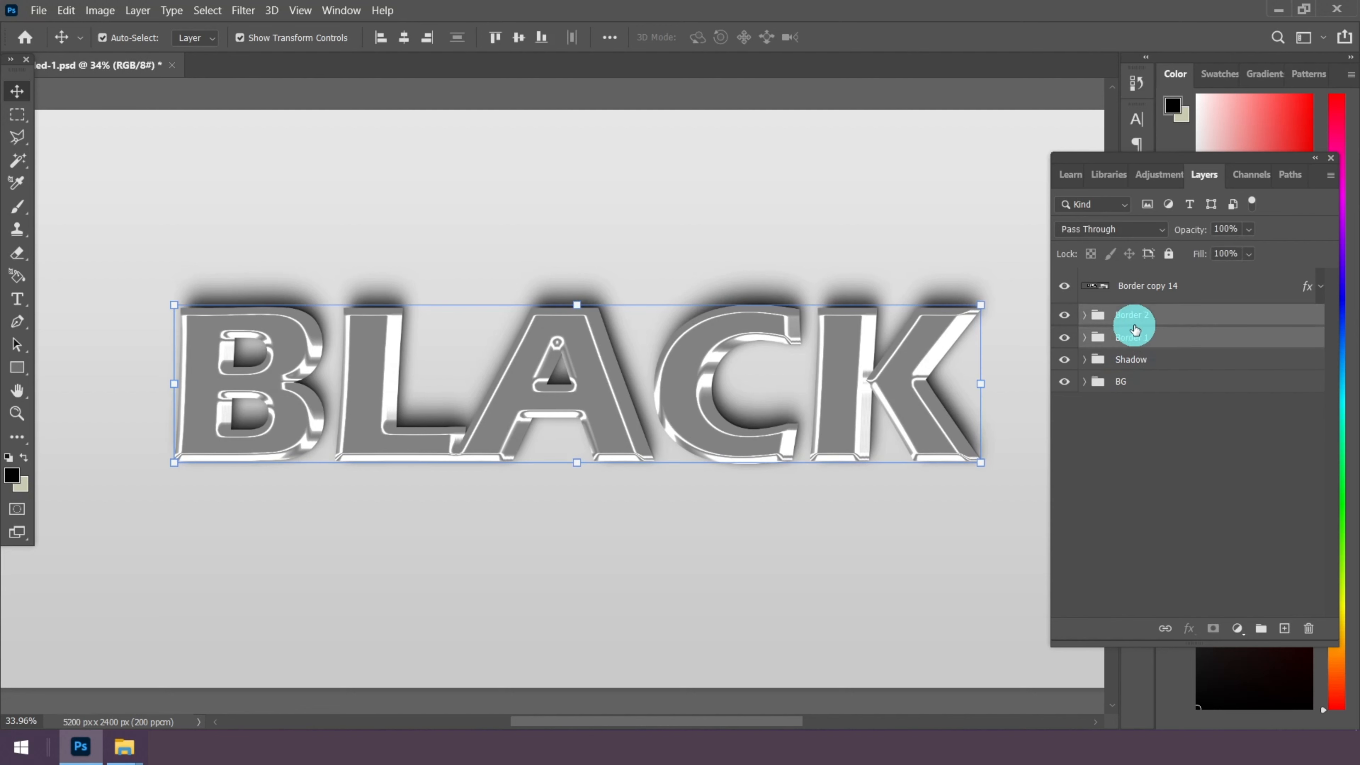
pyautogui.click(1252, 634)
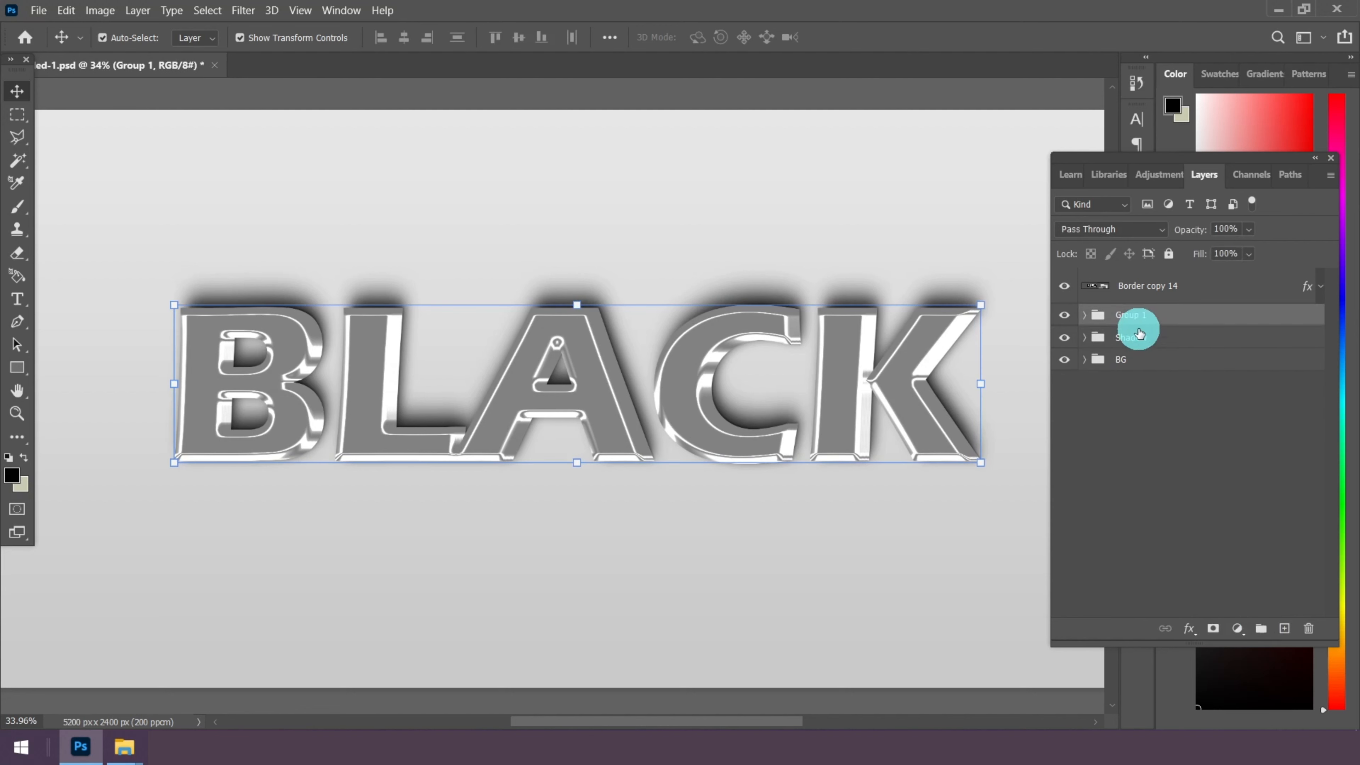
pyautogui.doubleClick(1136, 317)
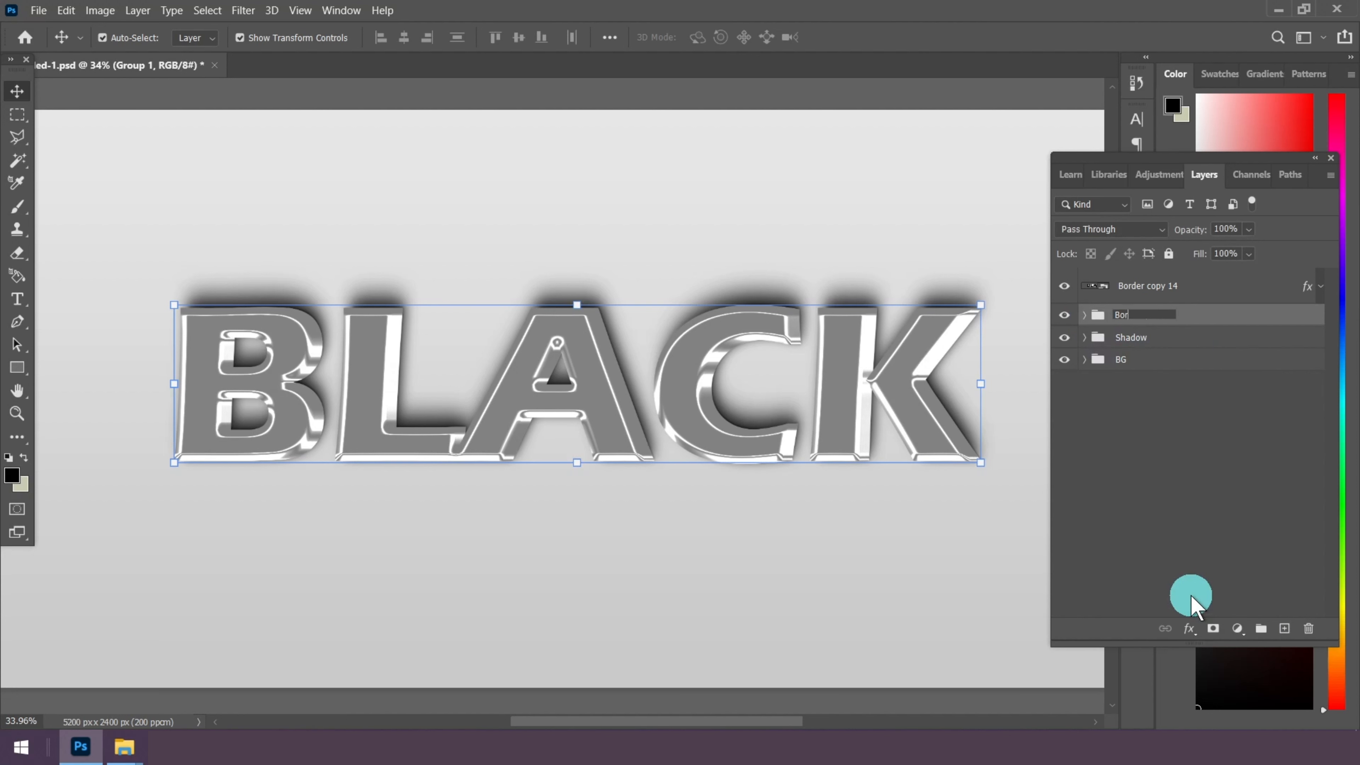
pyautogui.click(1205, 501)
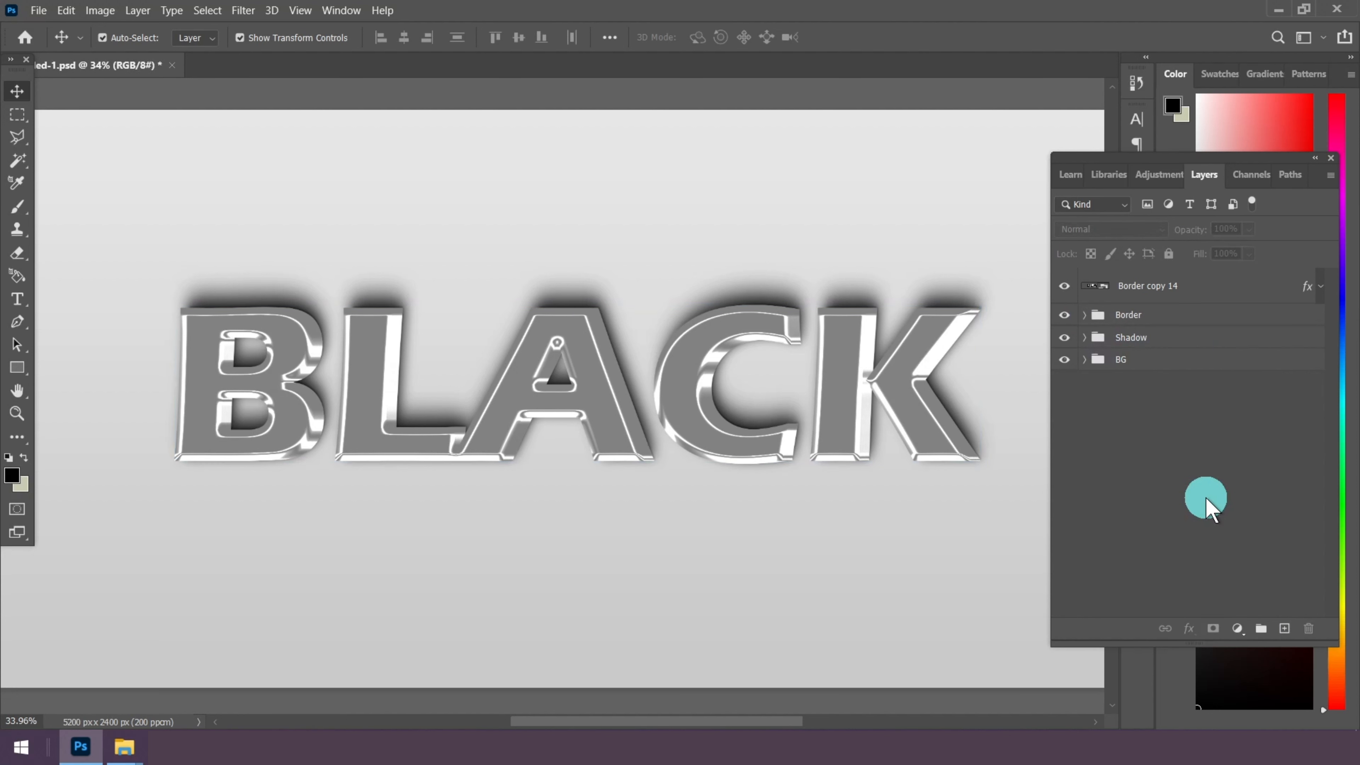
# Remove all layer effects from the Border copy 14 layer
pyautogui.click(1167, 287)
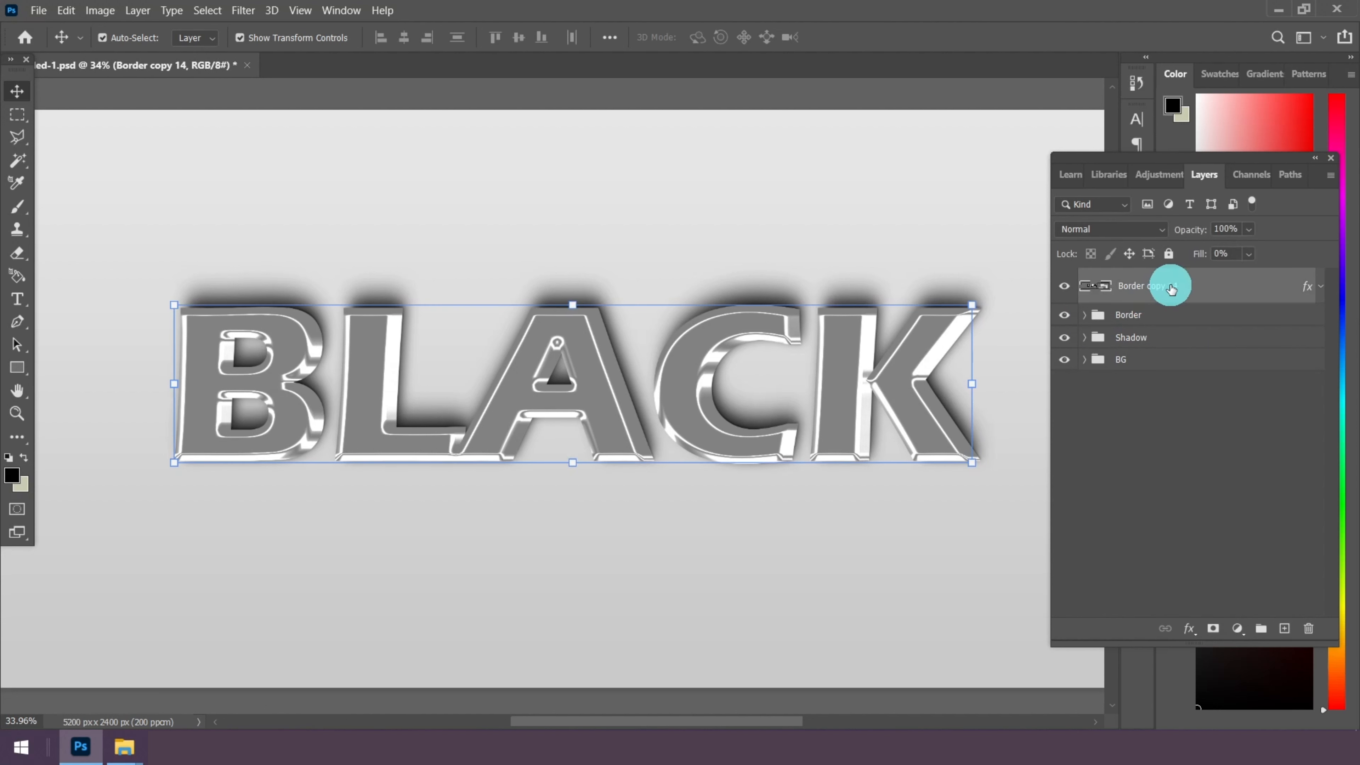
pyautogui.click(1323, 289)
pyautogui.moveTo(1125, 311); pyautogui.dragTo(1306, 626)
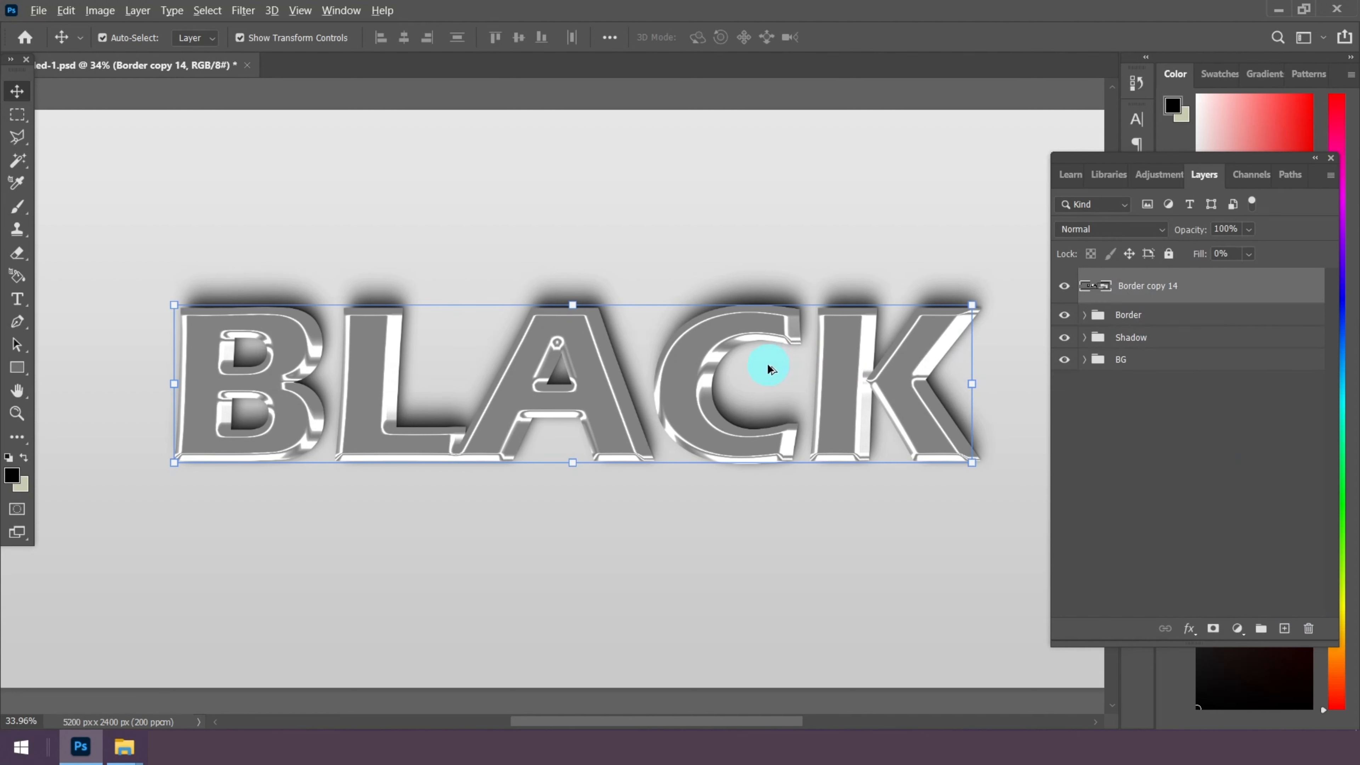
# Examine the beveled edges and stacked border details of the BLACK letters up close, including the K, A and B
pyautogui.scroll(3, 774, 364)
pyautogui.scroll(2, 662, 389)
pyautogui.scroll(-5, 716, 346)
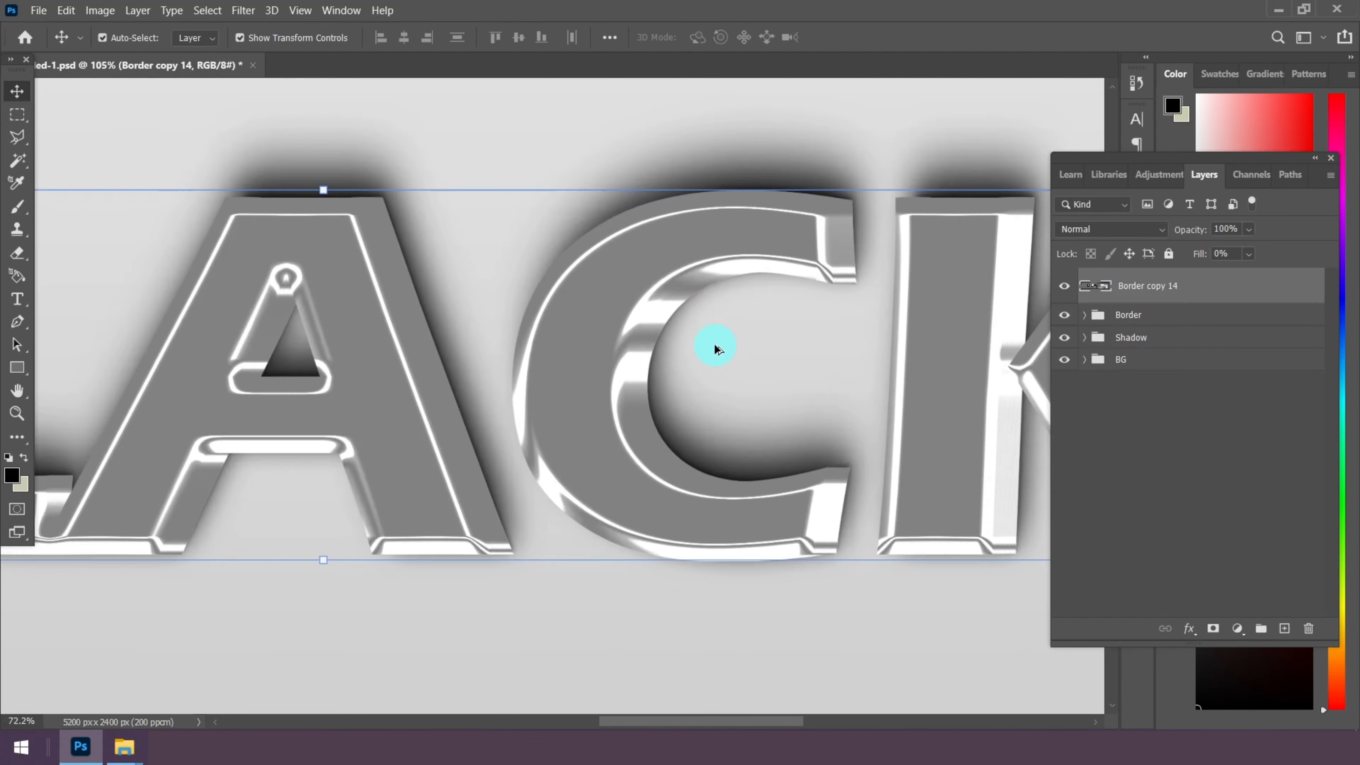
pyautogui.scroll(3, 941, 439)
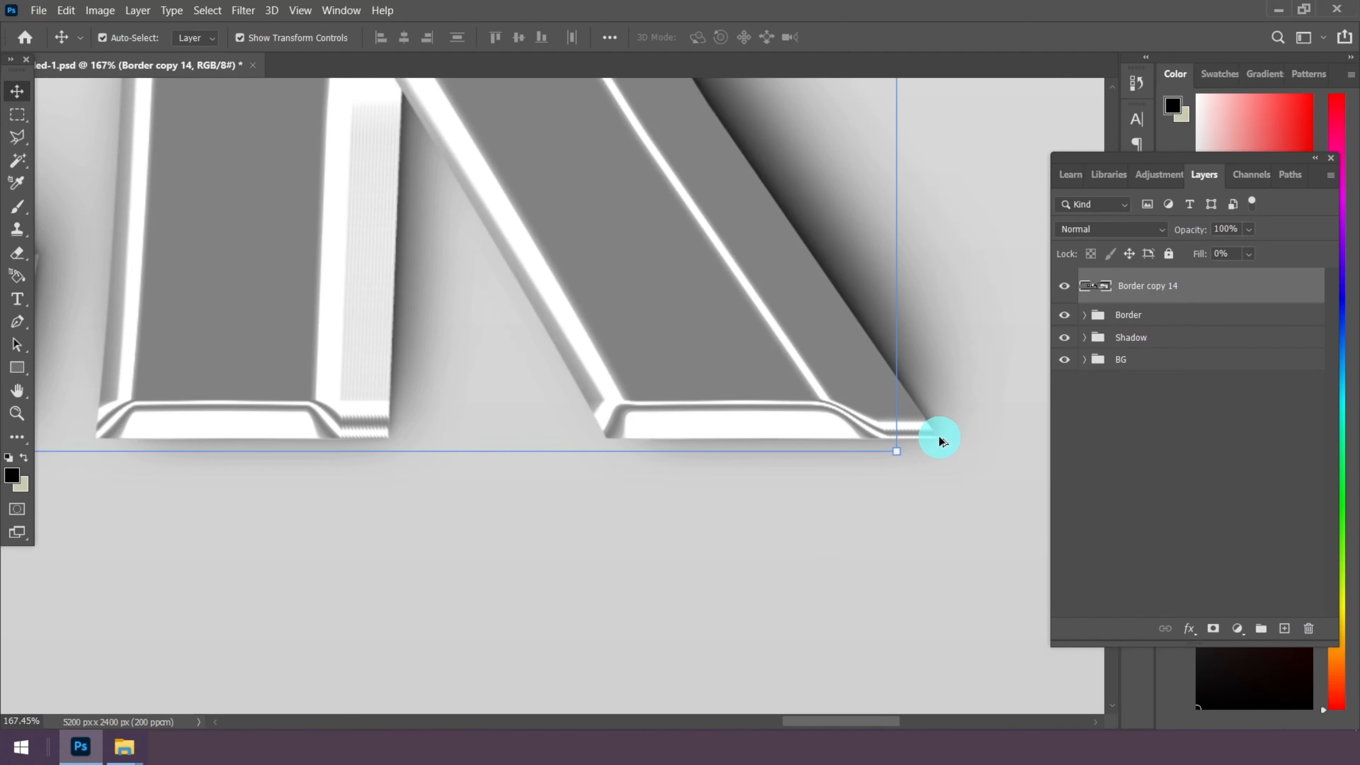
pyautogui.scroll(-4, 942, 440)
pyautogui.scroll(-2, 382, 418)
pyautogui.scroll(4, 334, 407)
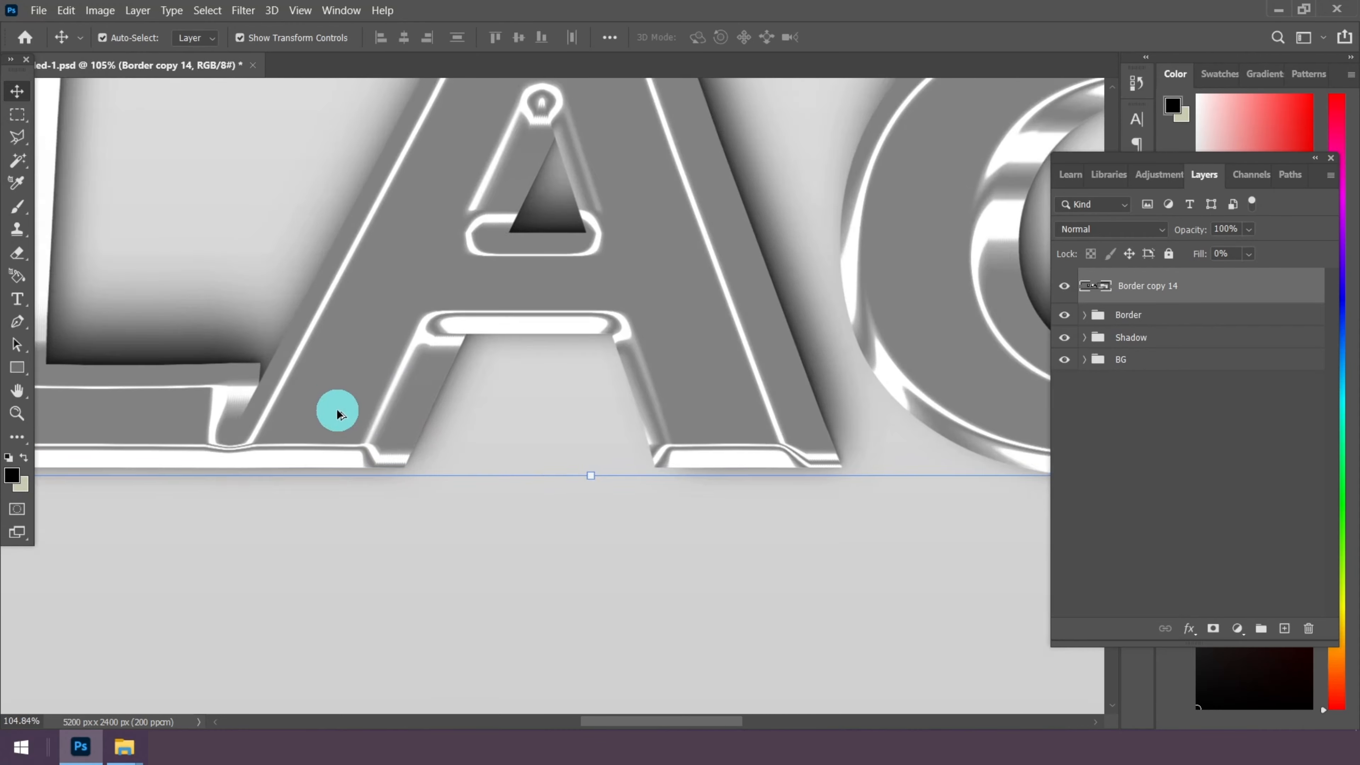
pyautogui.scroll(-4, 635, 482)
pyautogui.scroll(-2, 635, 482)
pyautogui.scroll(6, 358, 419)
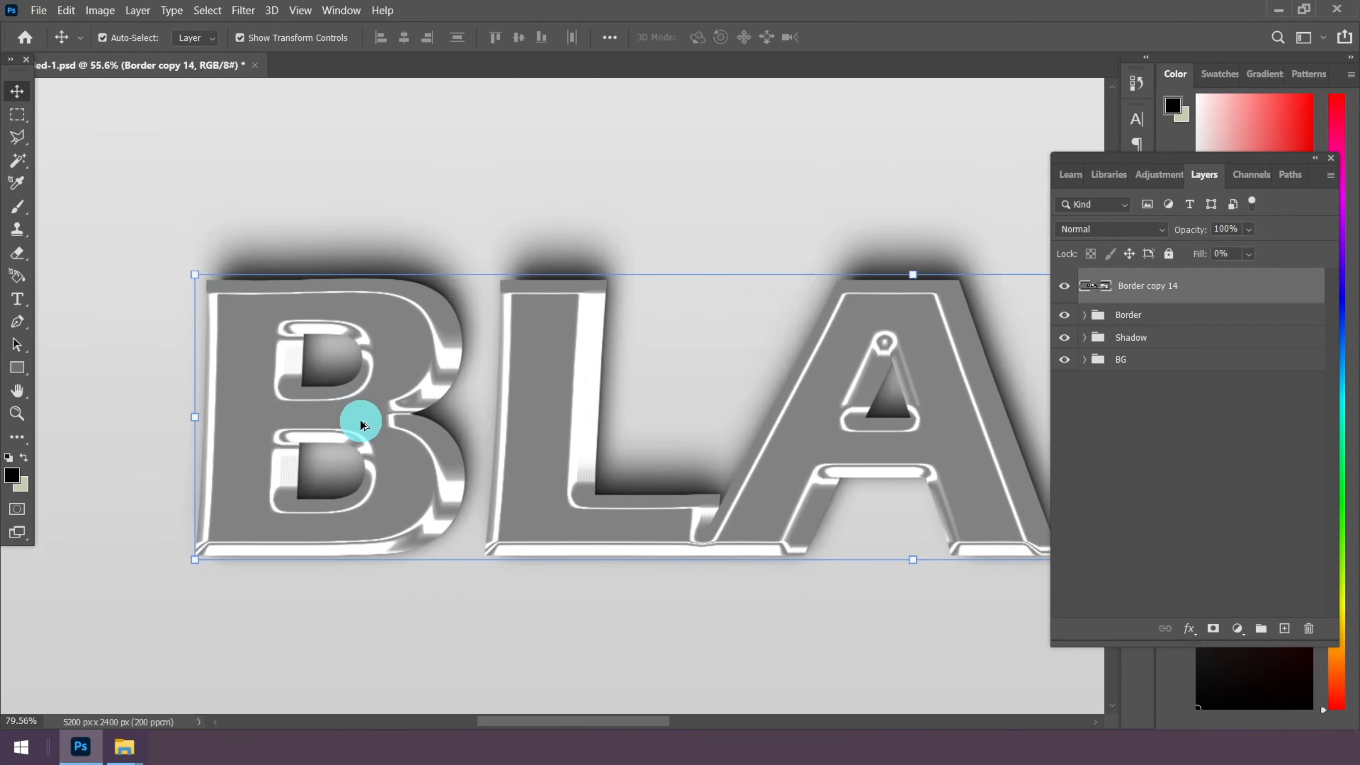
pyautogui.scroll(-8, 629, 377)
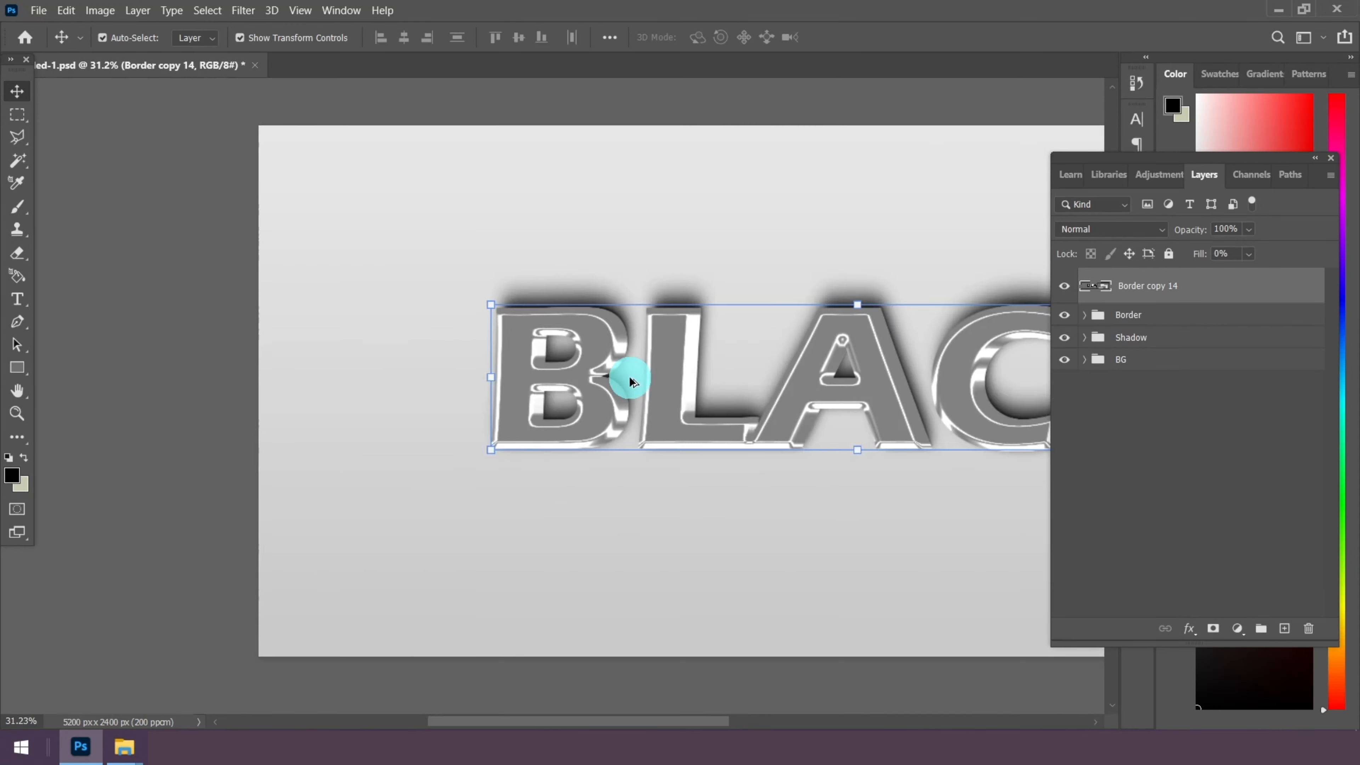
pyautogui.scroll(1, 652, 373)
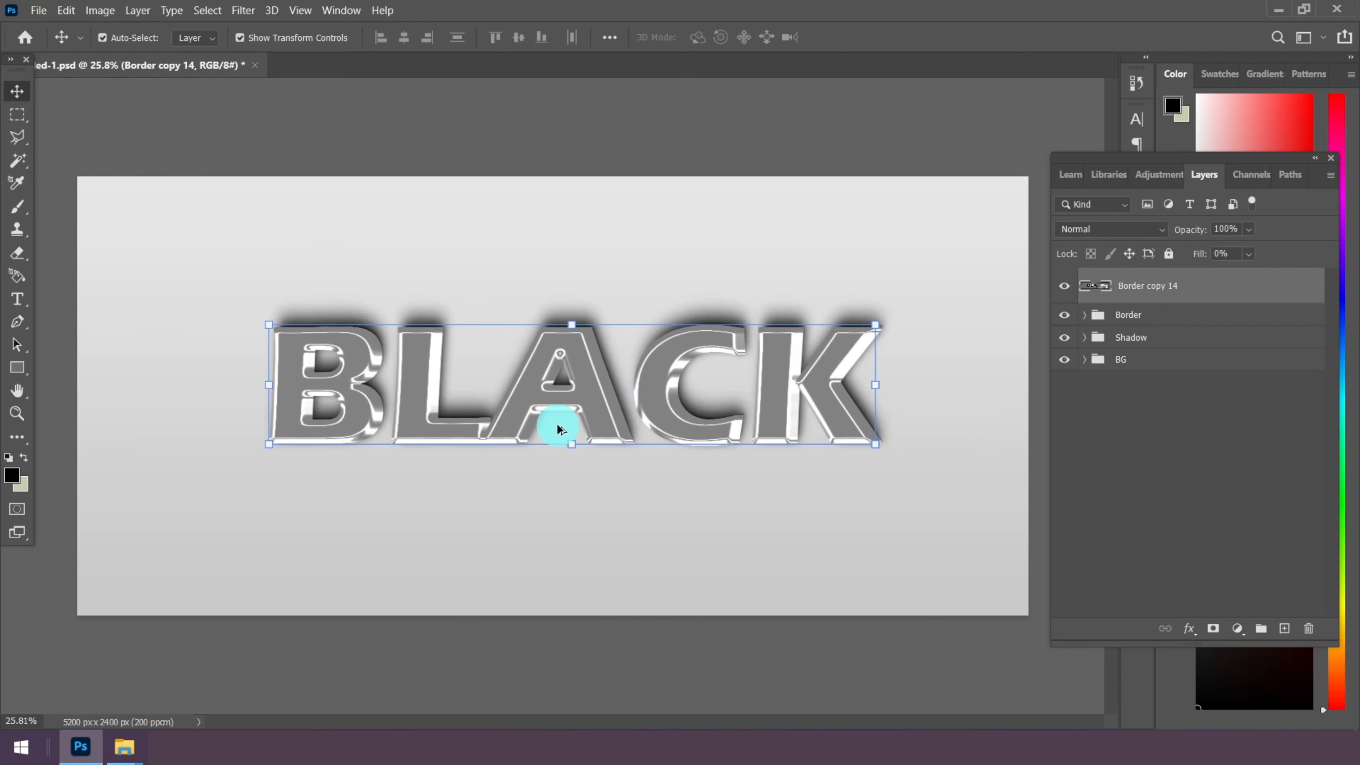
# Scale Border copy 14 together with the Border and Shadow groups to about 127%, and move the text slightly down toward the canvas centre
pyautogui.keyDown('ctrl'); pyautogui.click(1155, 321); pyautogui.keyUp('ctrl')
pyautogui.keyDown('ctrl'); pyautogui.click(1141, 338); pyautogui.keyUp('ctrl')
pyautogui.scroll(-1, 671, 367)
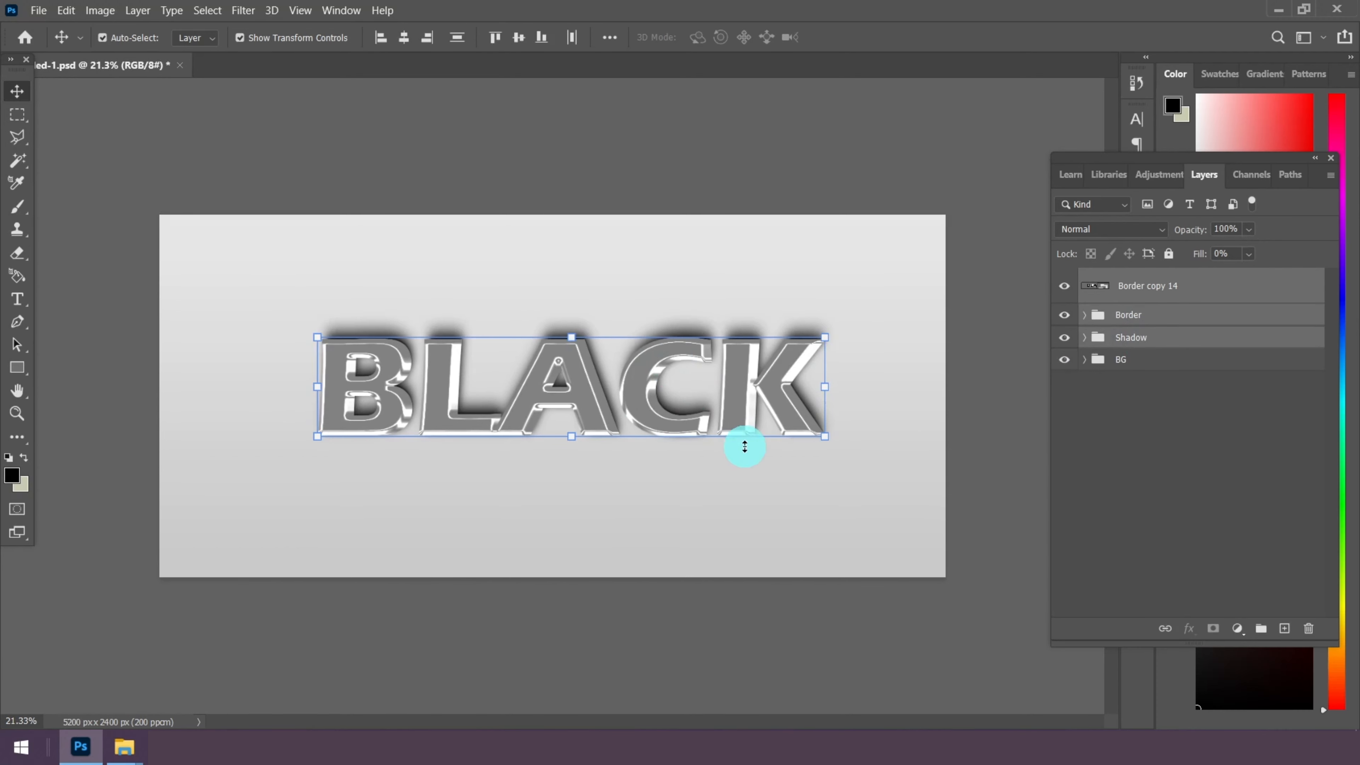
pyautogui.hotkey('ctrl', 't')
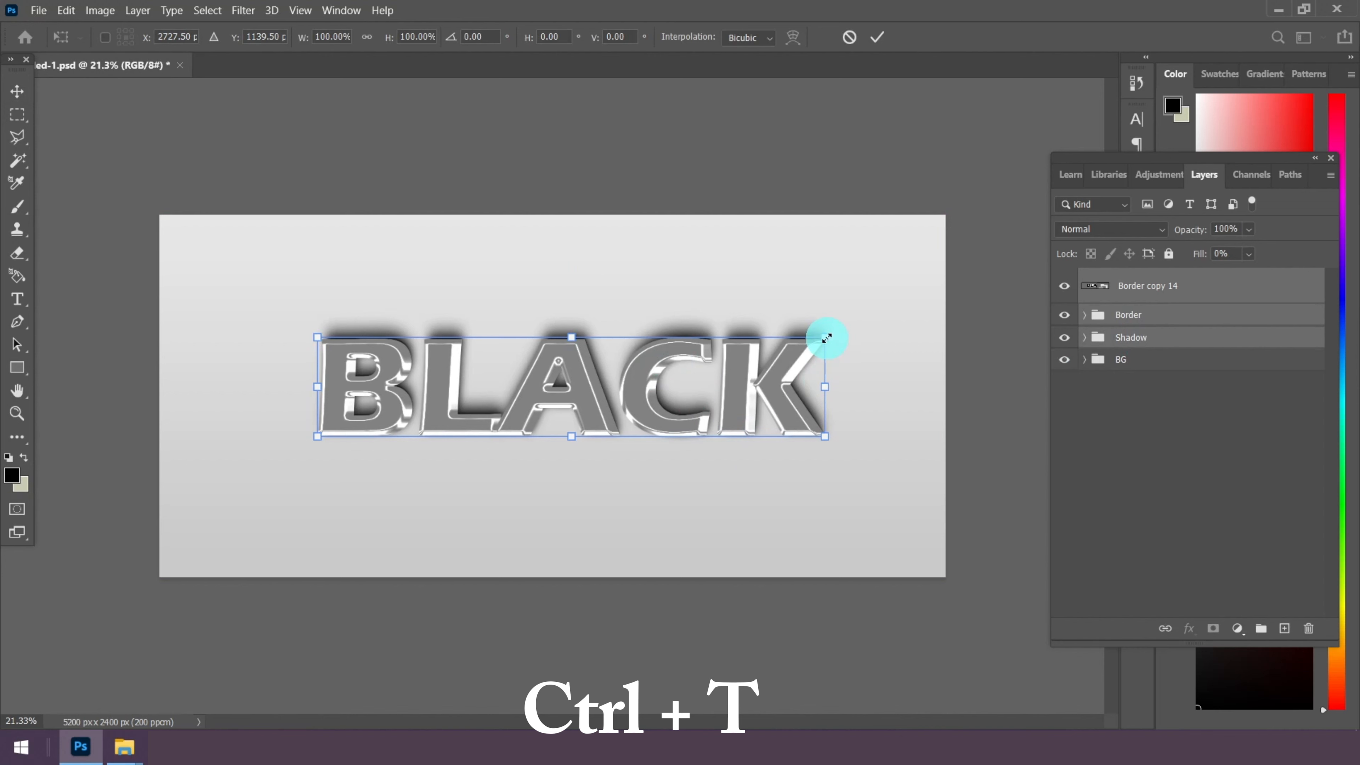
pyautogui.moveTo(827, 337); pyautogui.dragTo(884, 313)
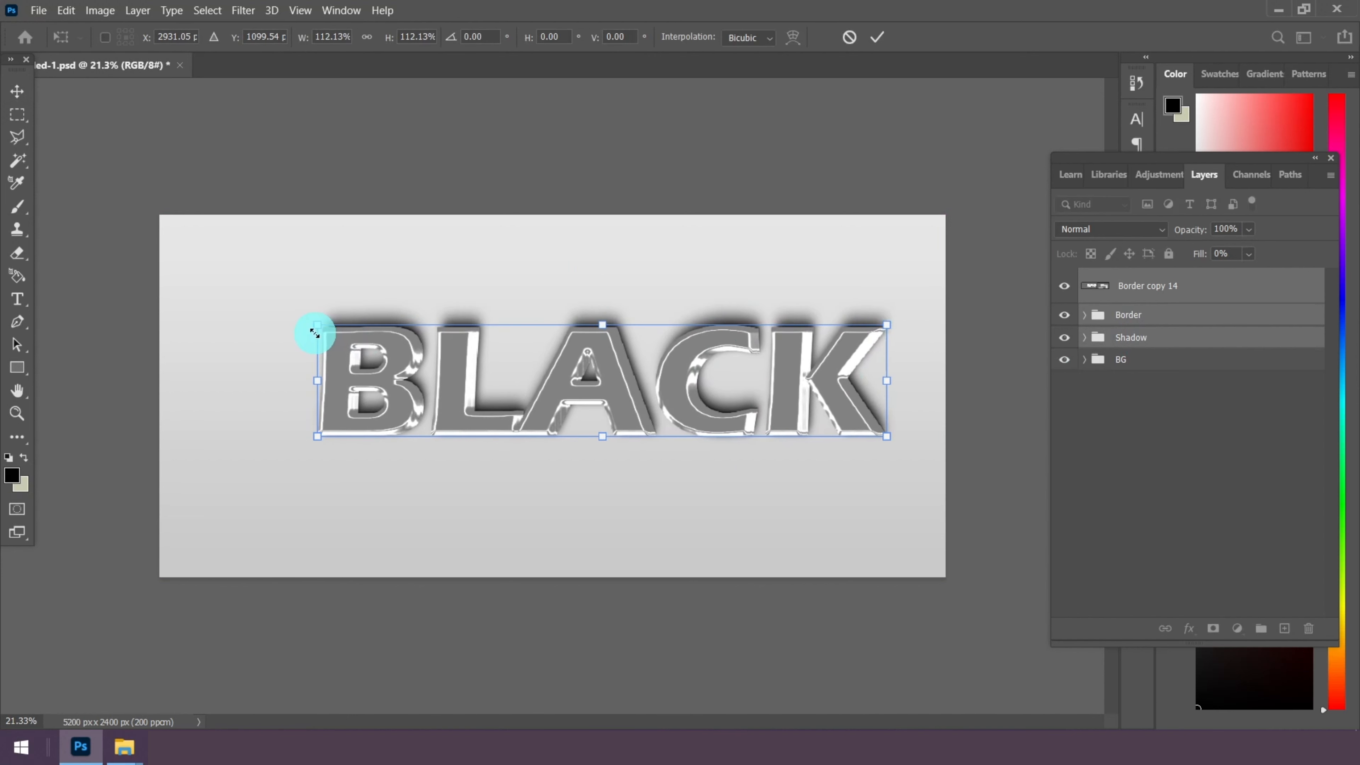
pyautogui.moveTo(314, 333); pyautogui.dragTo(243, 294)
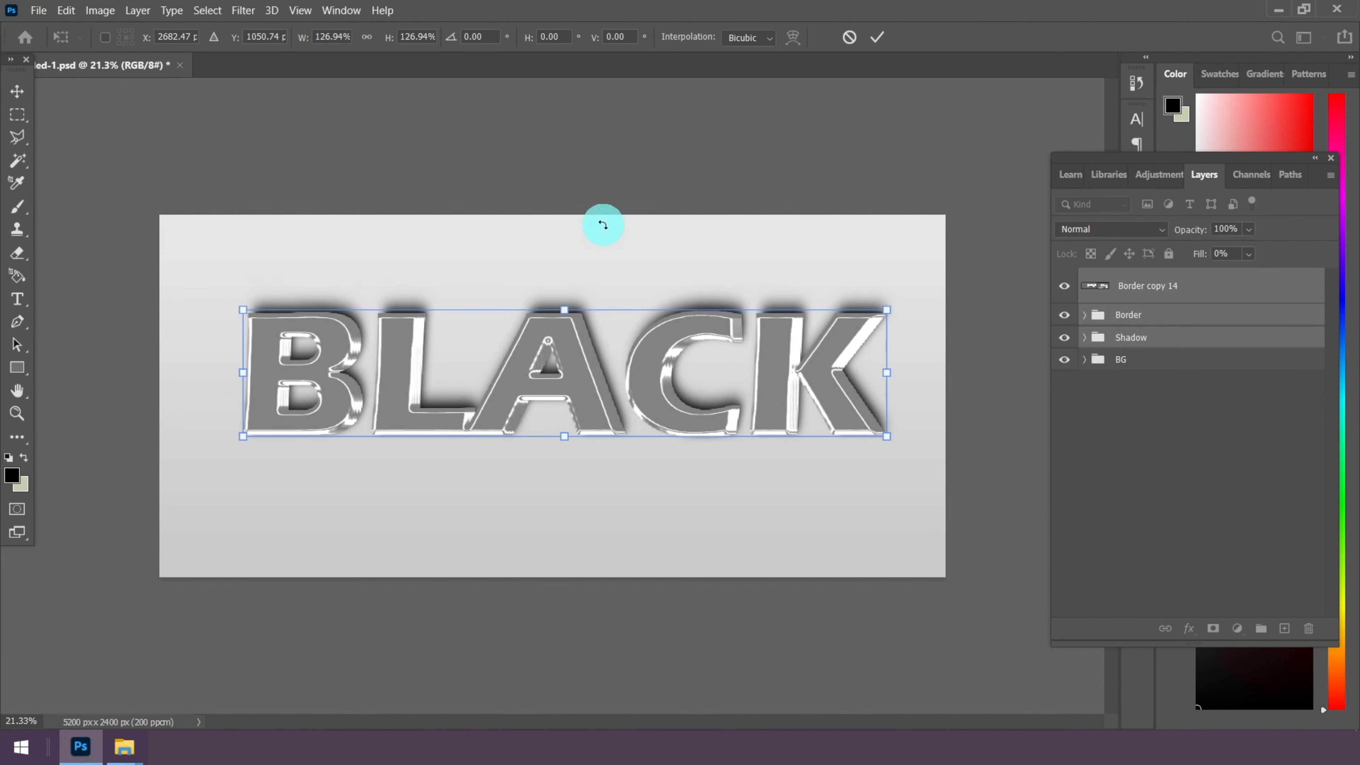
pyautogui.click(876, 36)
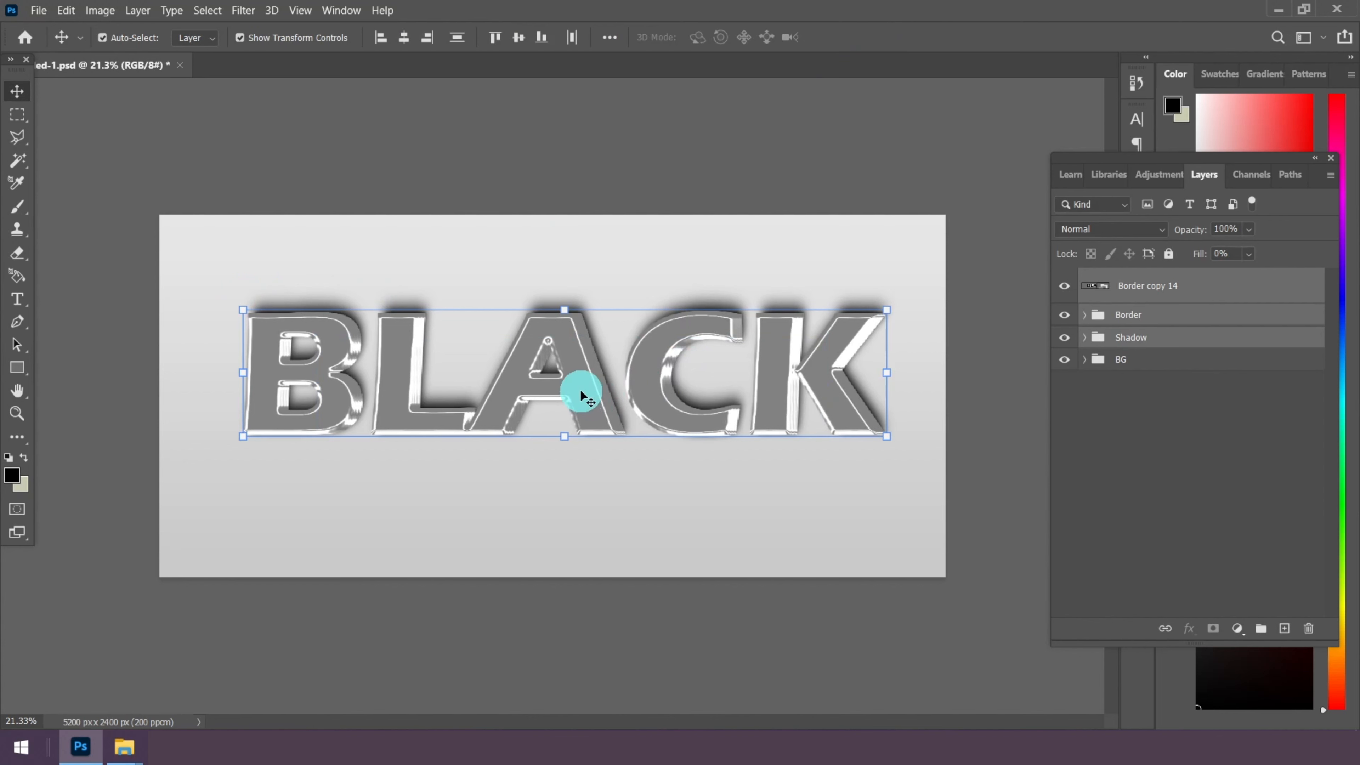
pyautogui.moveTo(581, 391)
pyautogui.mouseDown()
pyautogui.moveTo(567, 390)
pyautogui.moveTo(598, 399)
pyautogui.moveTo(588, 410)
pyautogui.mouseUp()
# Add a Gradient Overlay effect to the Border copy 14 layer with Normal blend mode and 100% opacity
pyautogui.scroll(2, 588, 402)
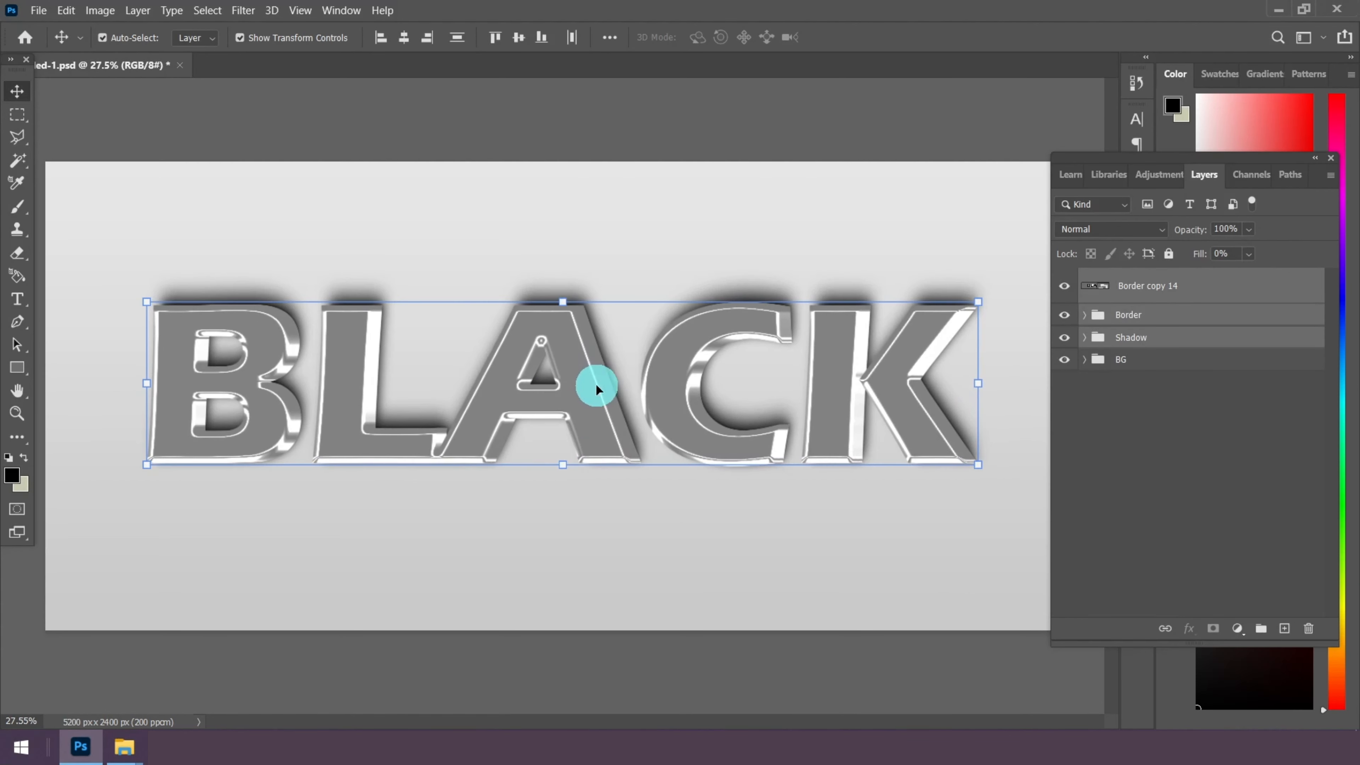
pyautogui.click(1148, 288)
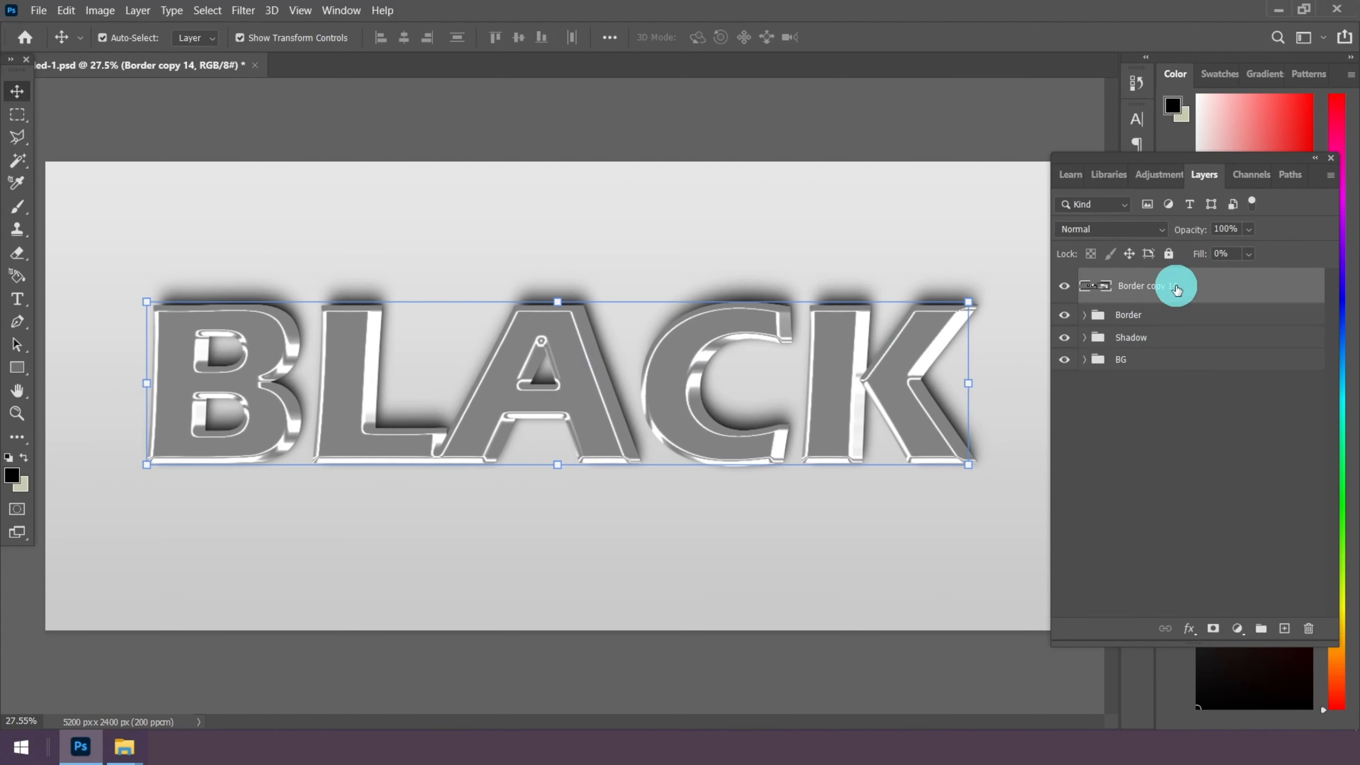
pyautogui.click(1188, 628)
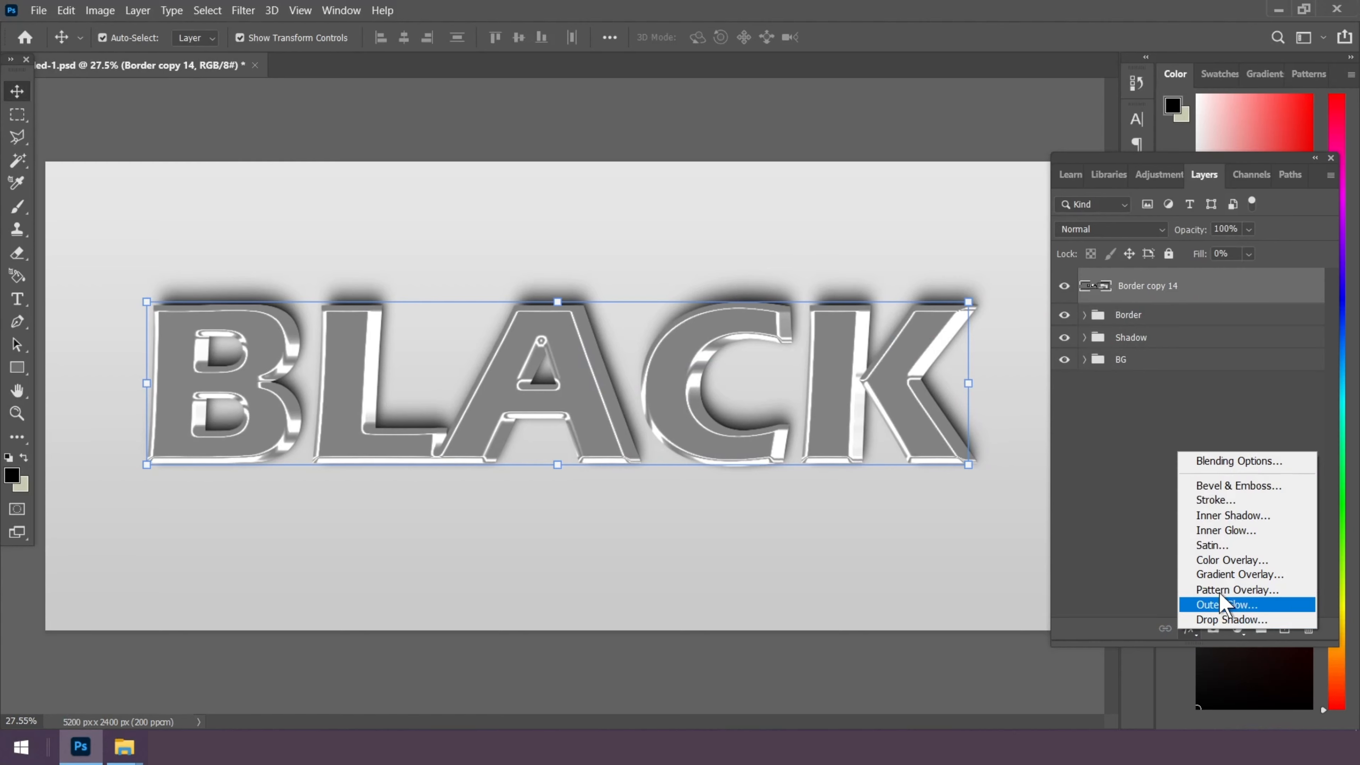
pyautogui.click(1240, 461)
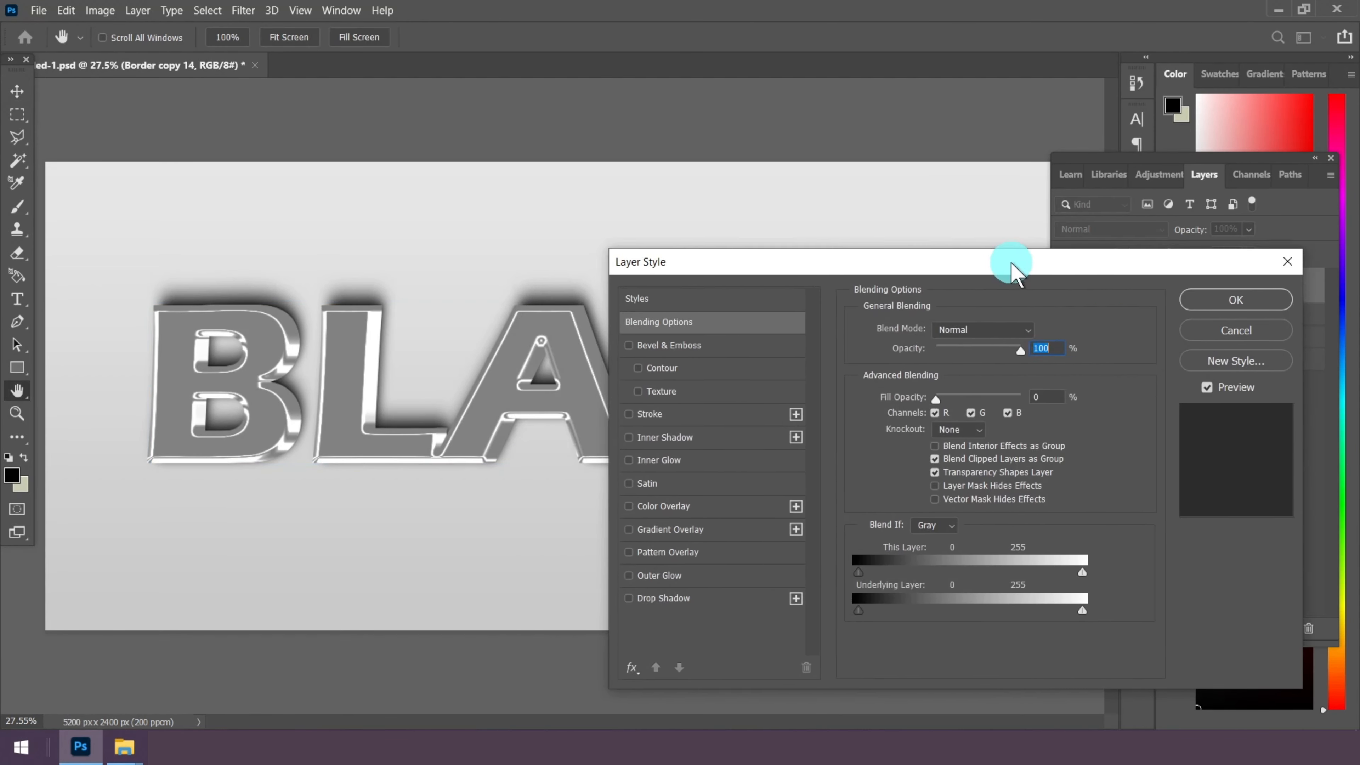
pyautogui.moveTo(1010, 262); pyautogui.dragTo(1109, 154)
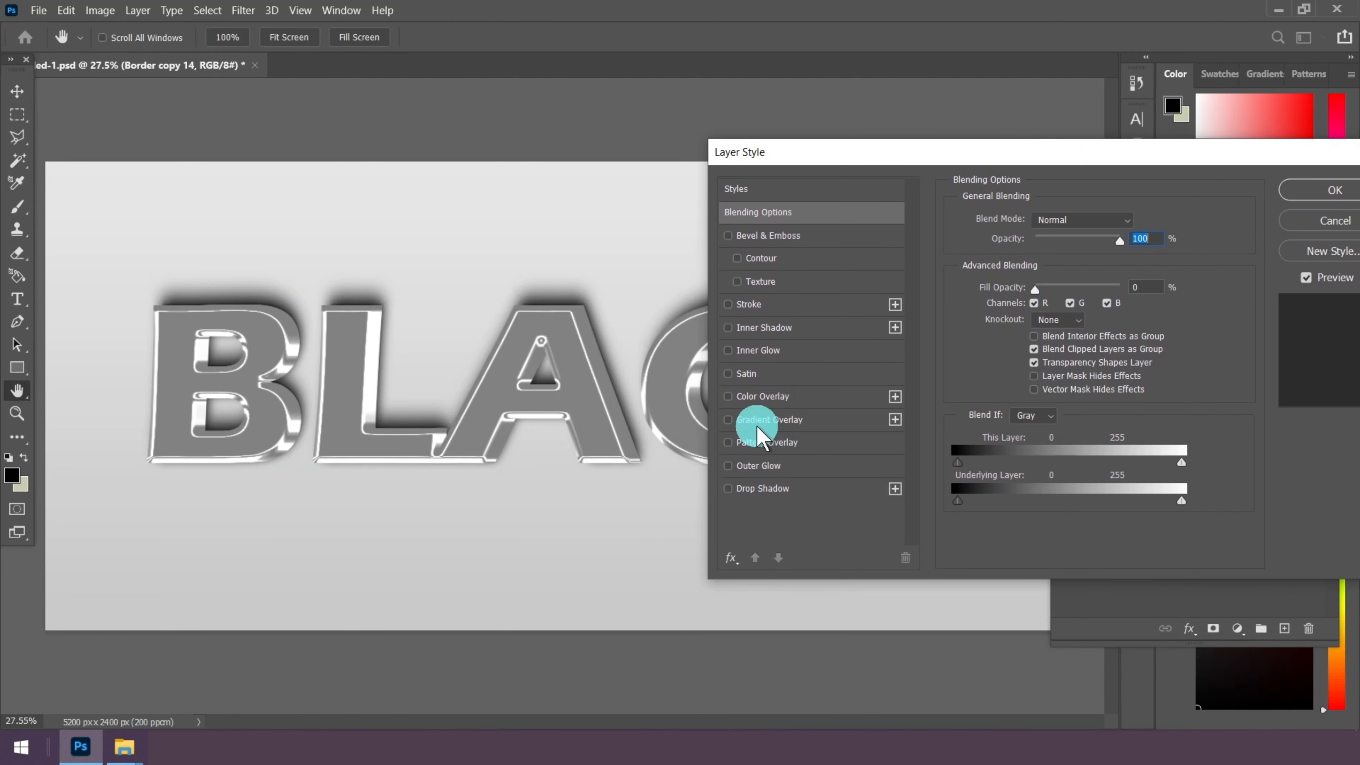
pyautogui.click(791, 421)
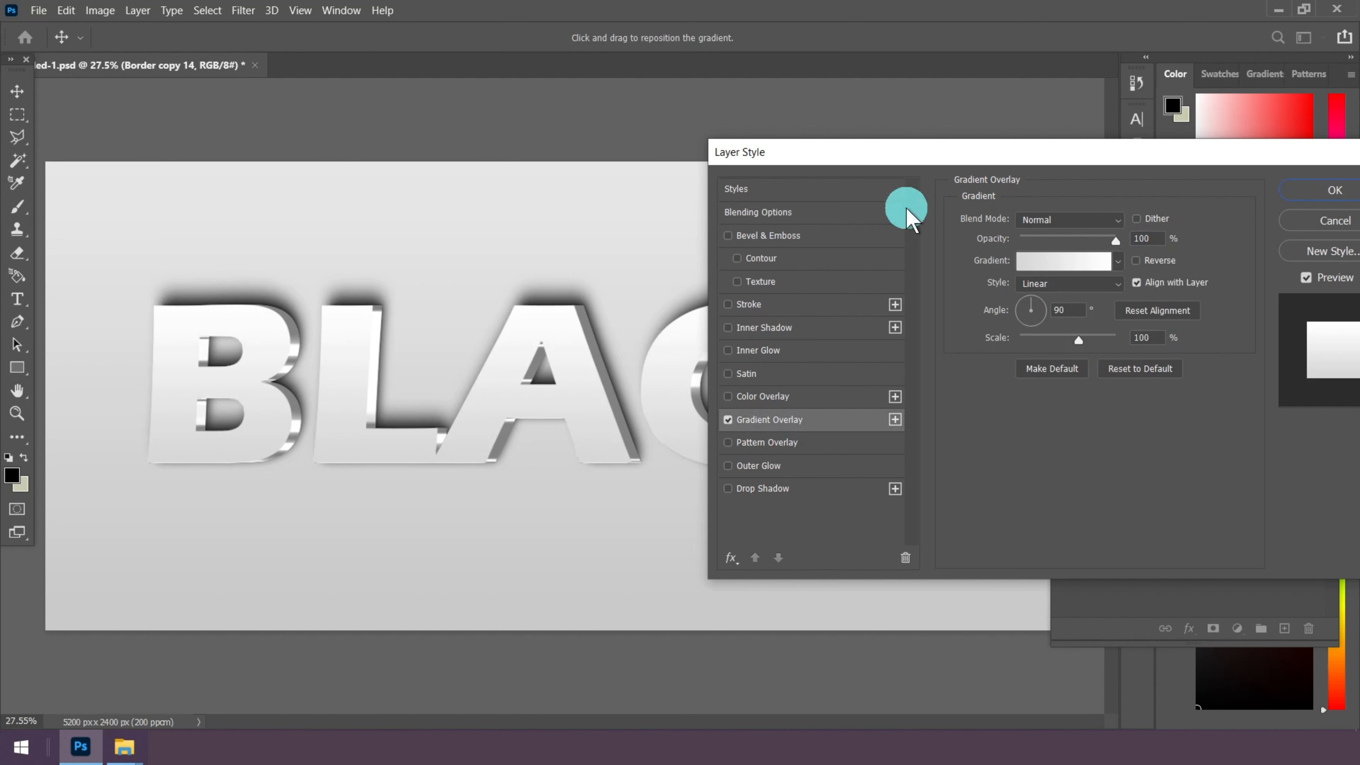
pyautogui.moveTo(940, 156); pyautogui.dragTo(966, 157)
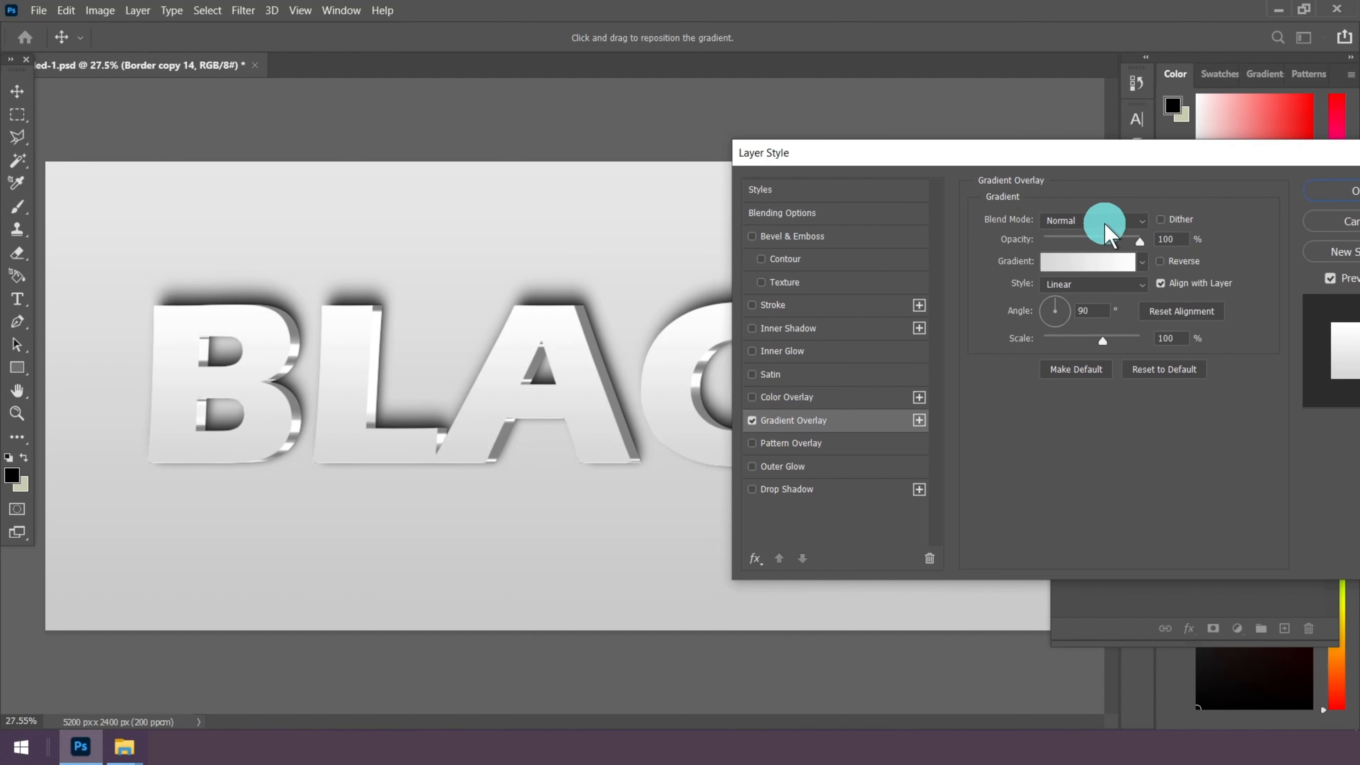
pyautogui.click(1090, 220)
pyautogui.click(1091, 235)
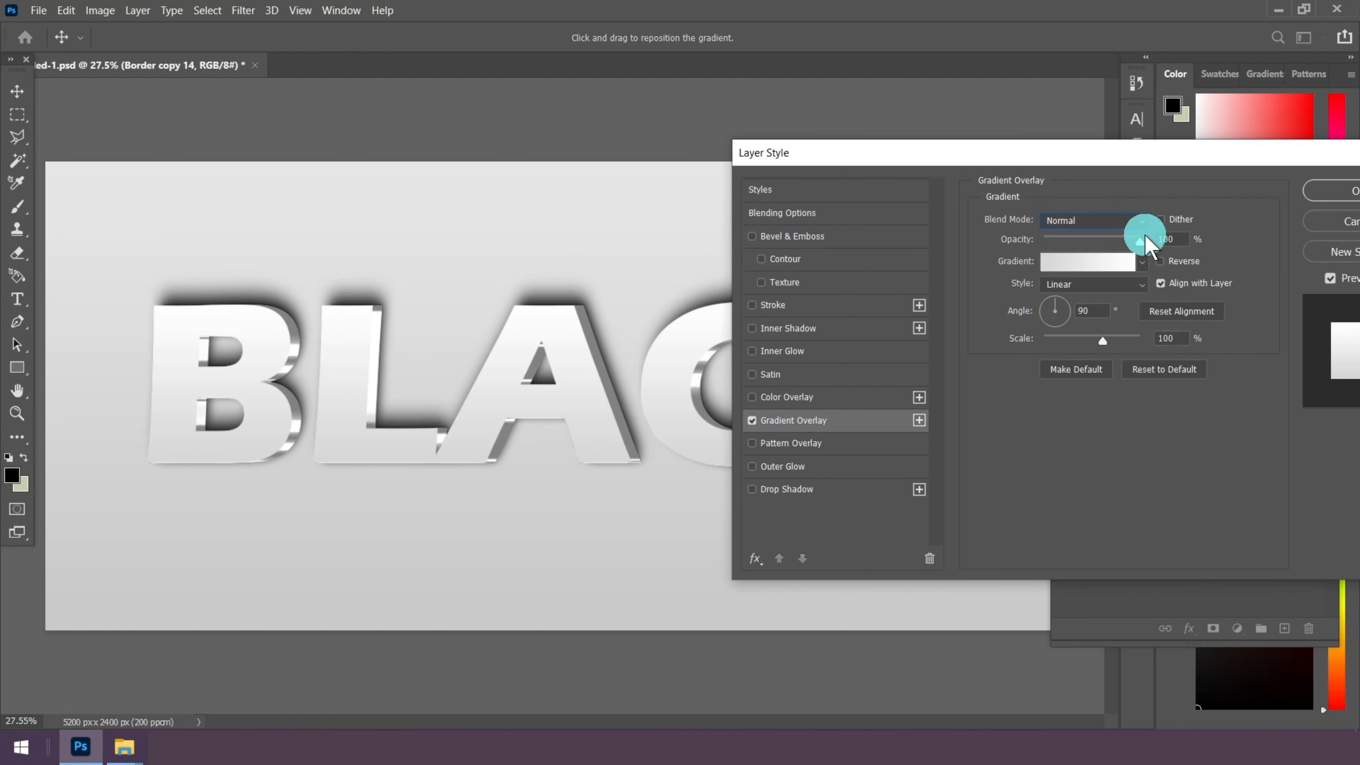
pyautogui.doubleClick(1168, 239)
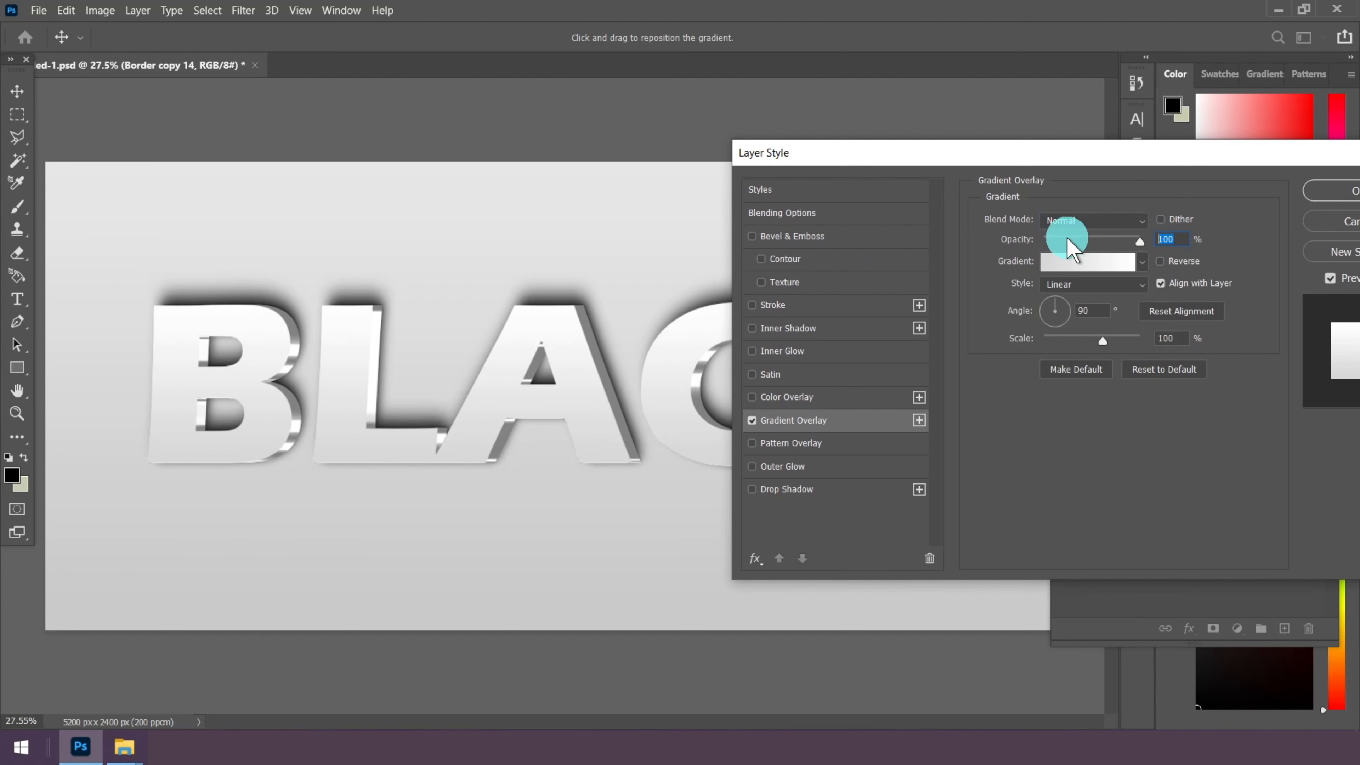
# Set the starting colour stop of the solid overlay gradient, at location 0%, to b8b8b8
pyautogui.click(1065, 263)
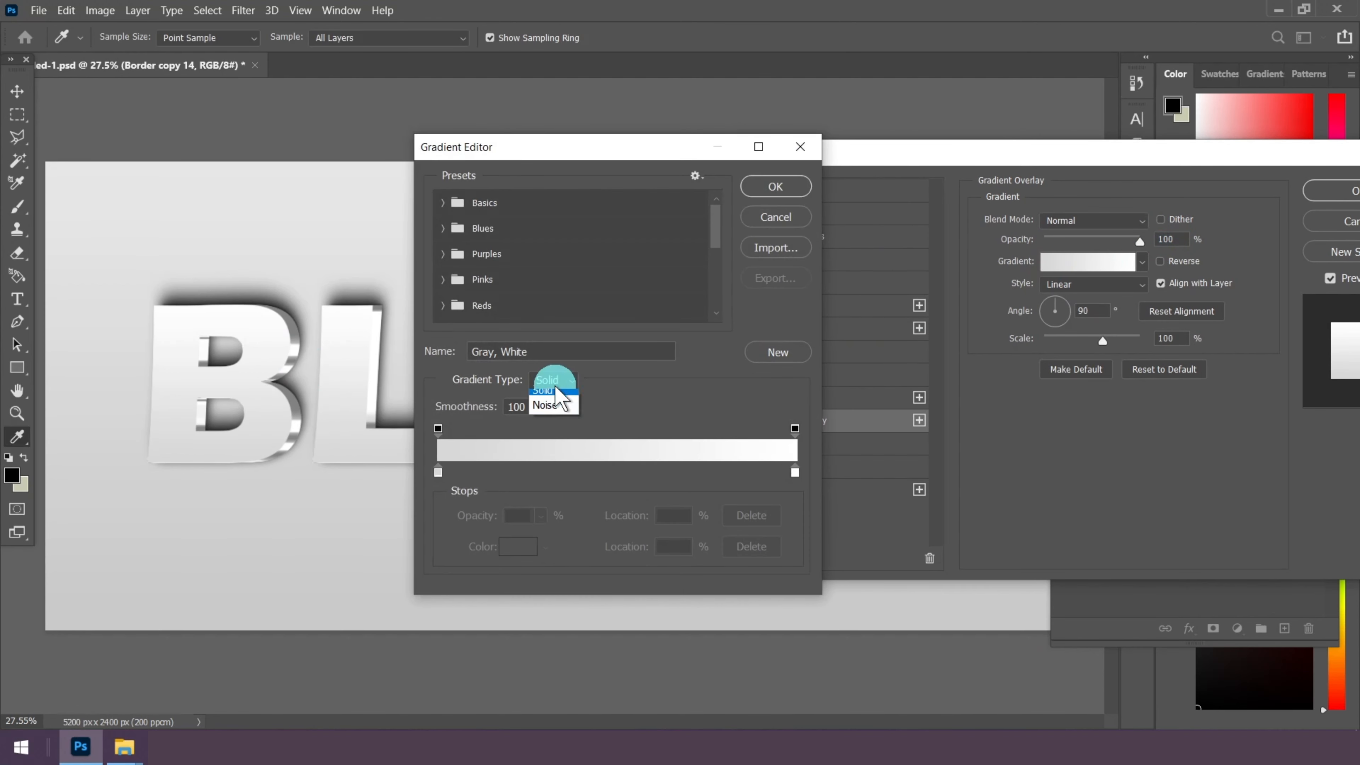
pyautogui.click(551, 398)
pyautogui.click(541, 407)
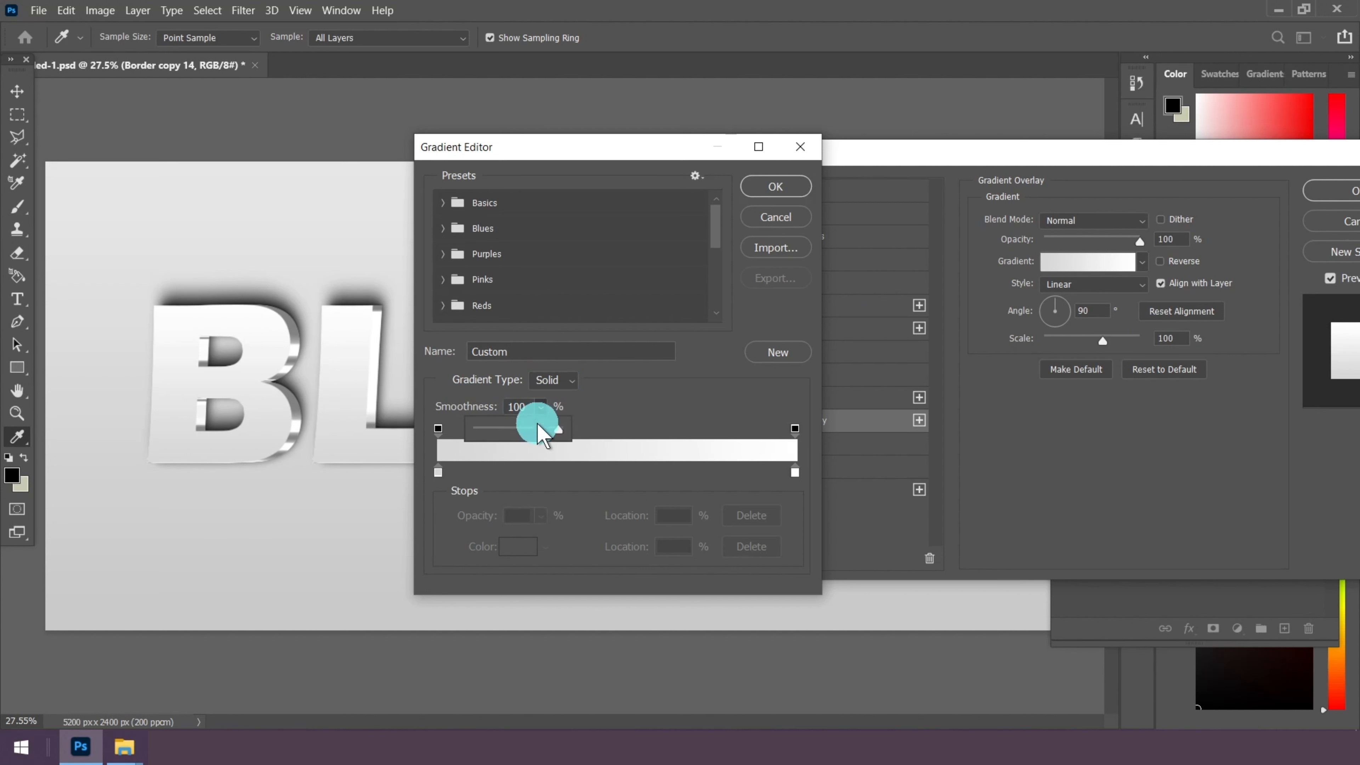
pyautogui.click(701, 412)
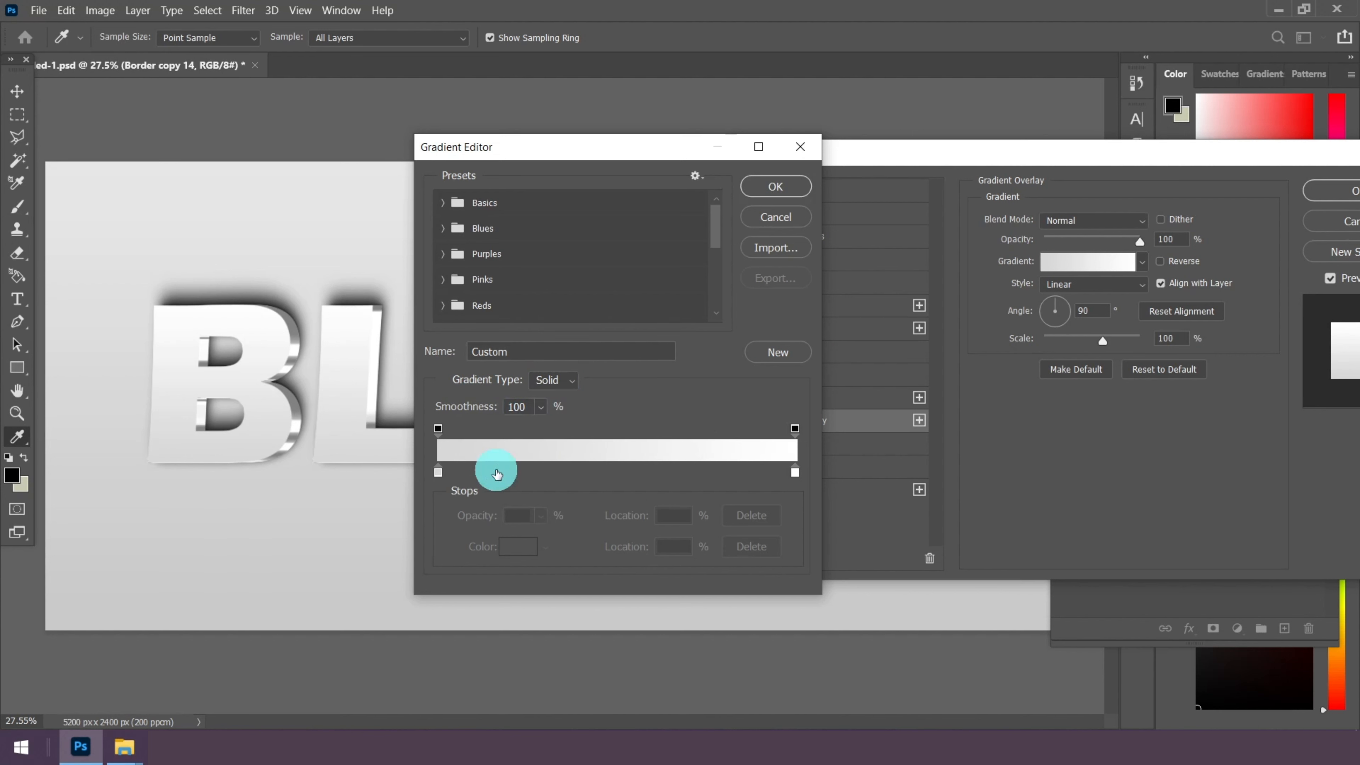
pyautogui.click(434, 472)
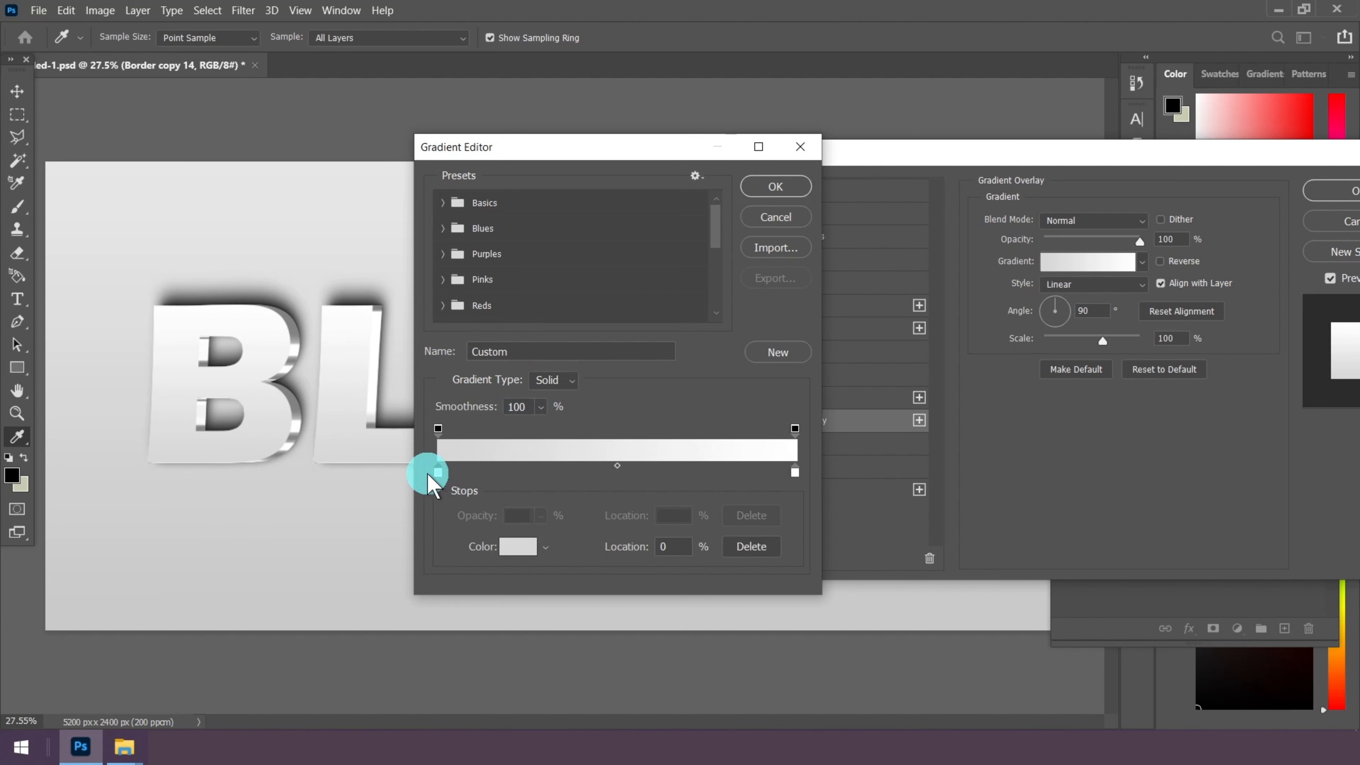
pyautogui.click(518, 546)
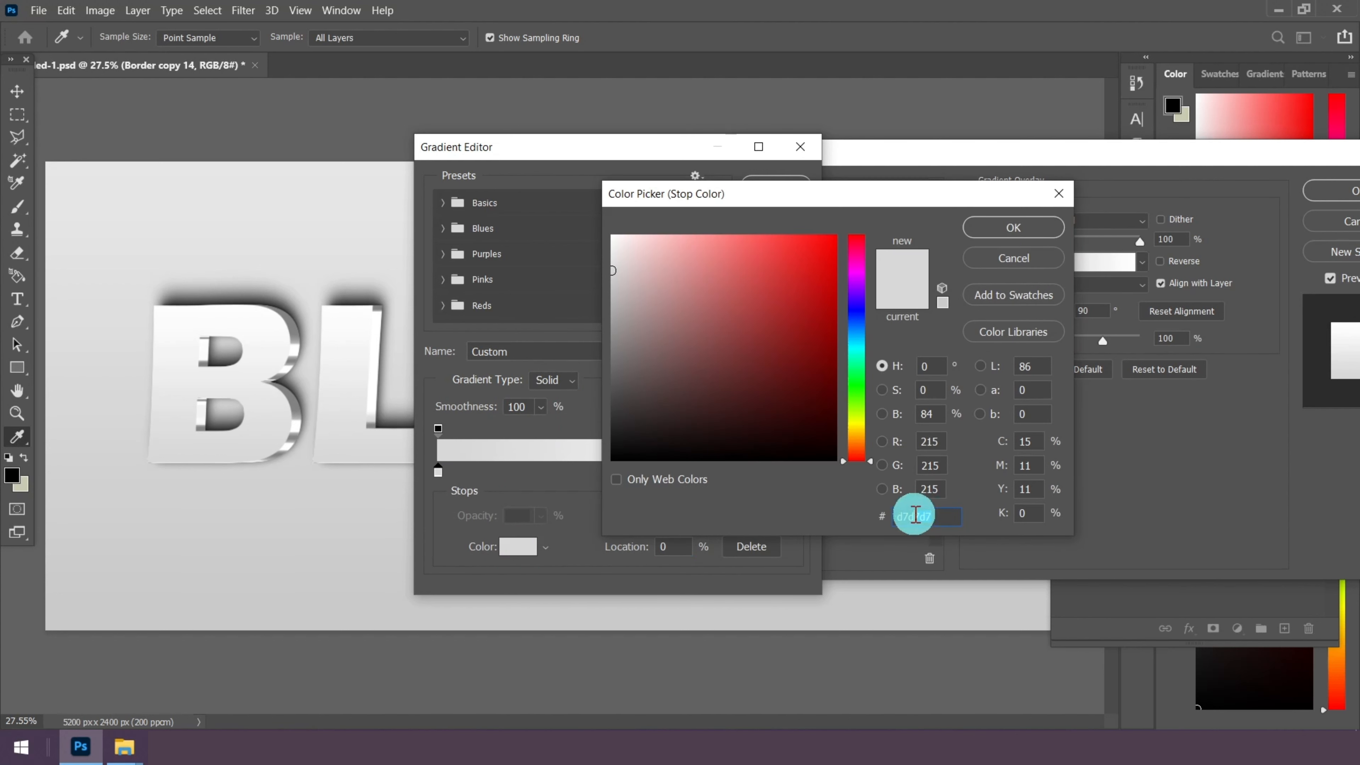
pyautogui.write('b8b')
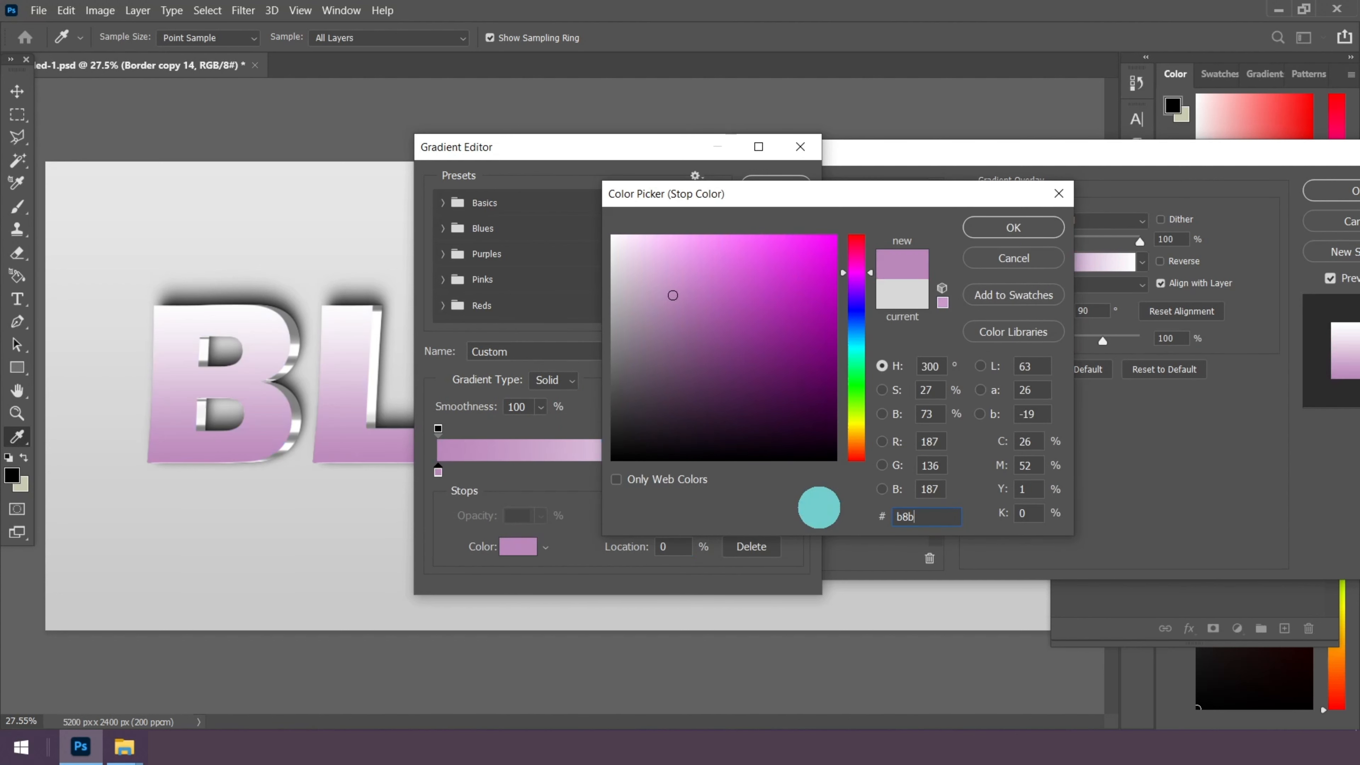
pyautogui.write('8b8')
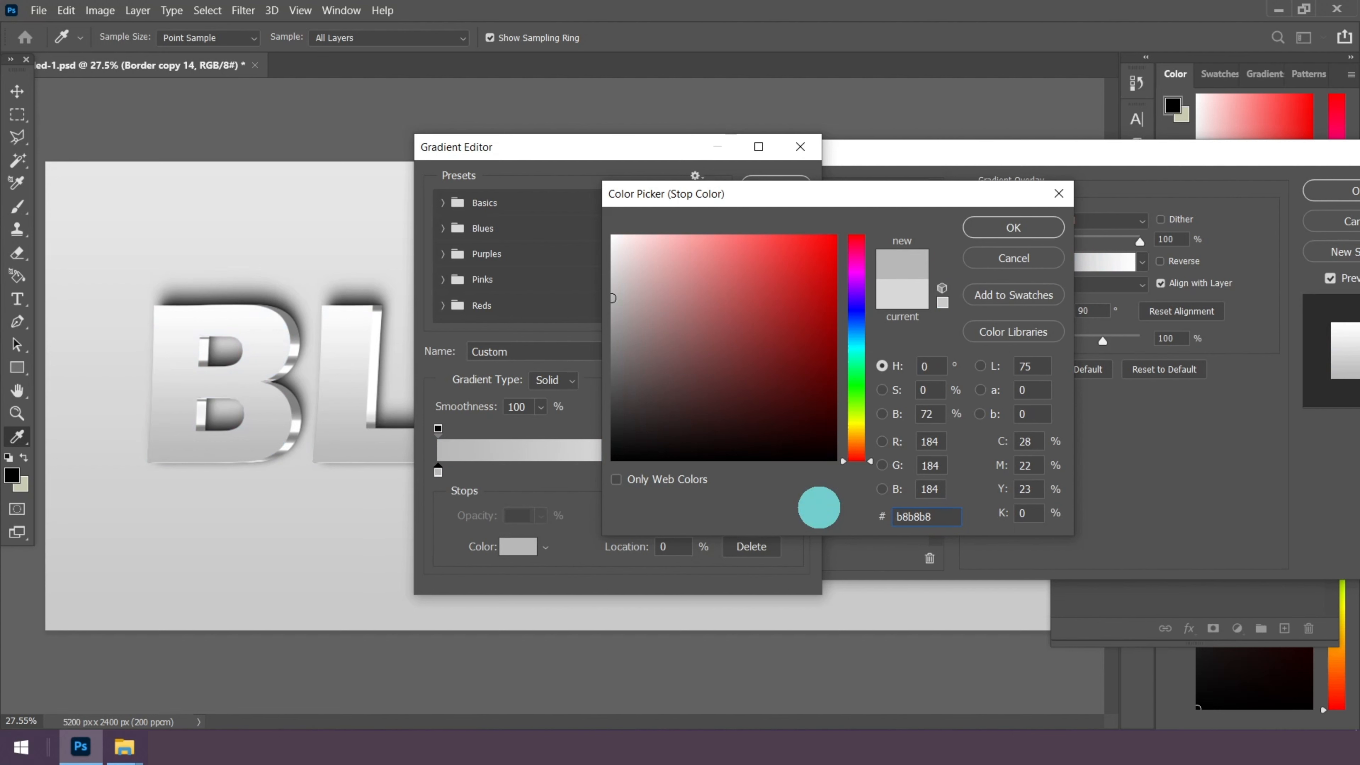
pyautogui.moveTo(947, 521); pyautogui.dragTo(866, 519)
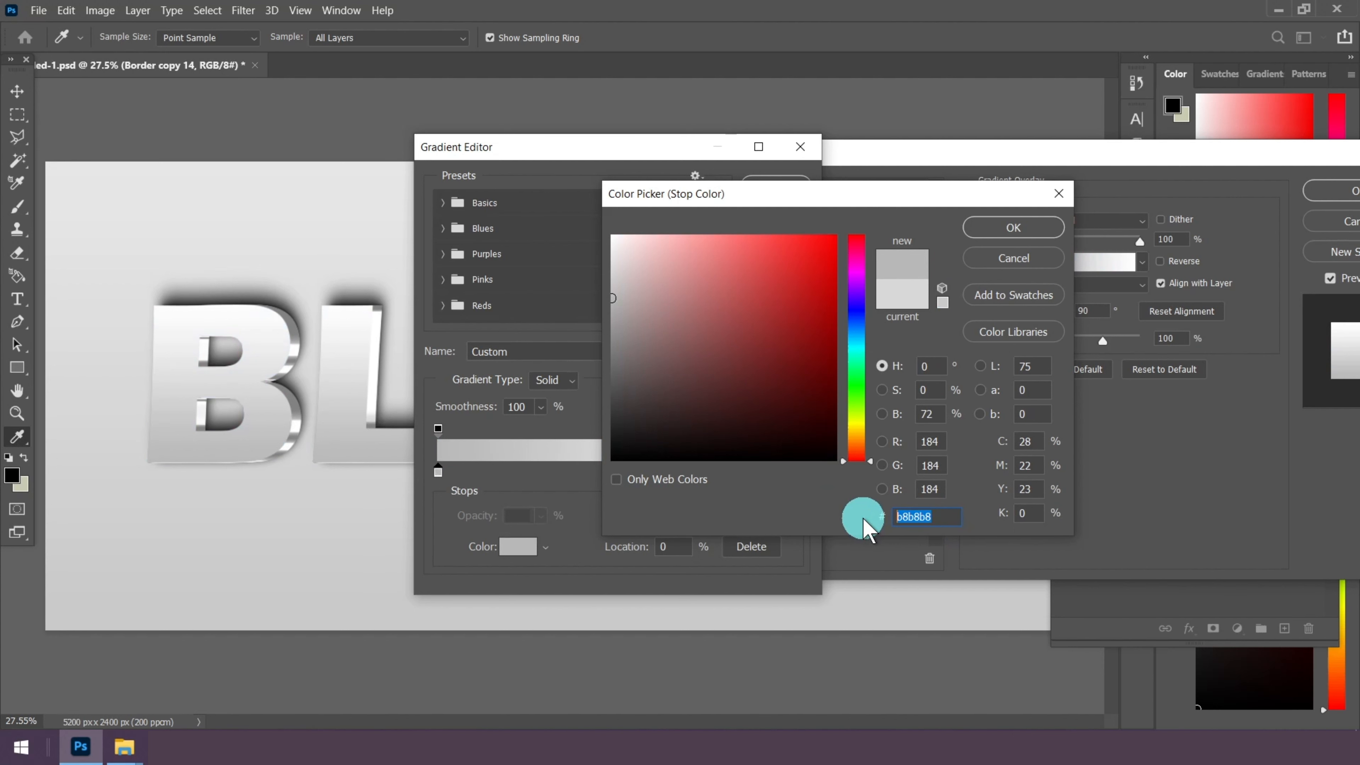
pyautogui.click(982, 228)
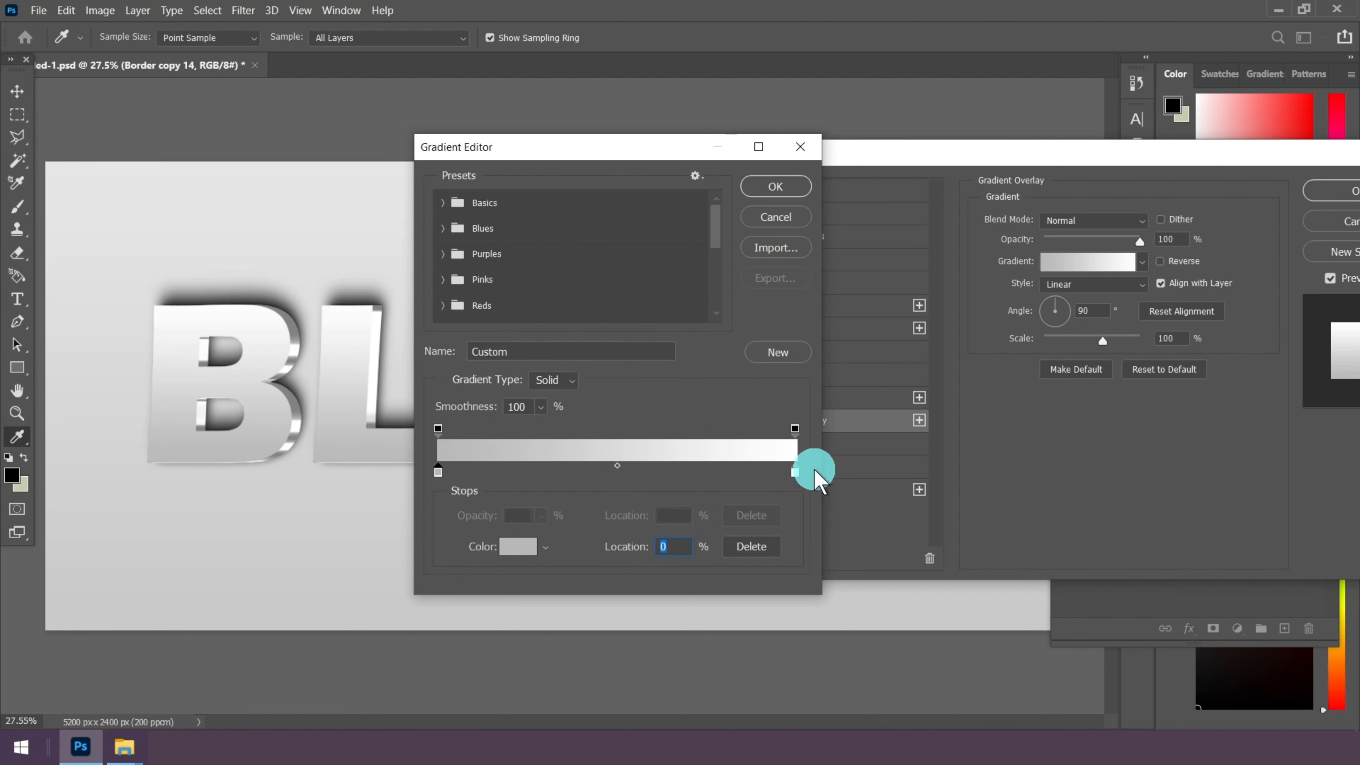
# Set the overlay gradient's end colour stop, at location 100%, to 121212 and accept the edited gradient
pyautogui.click(518, 546)
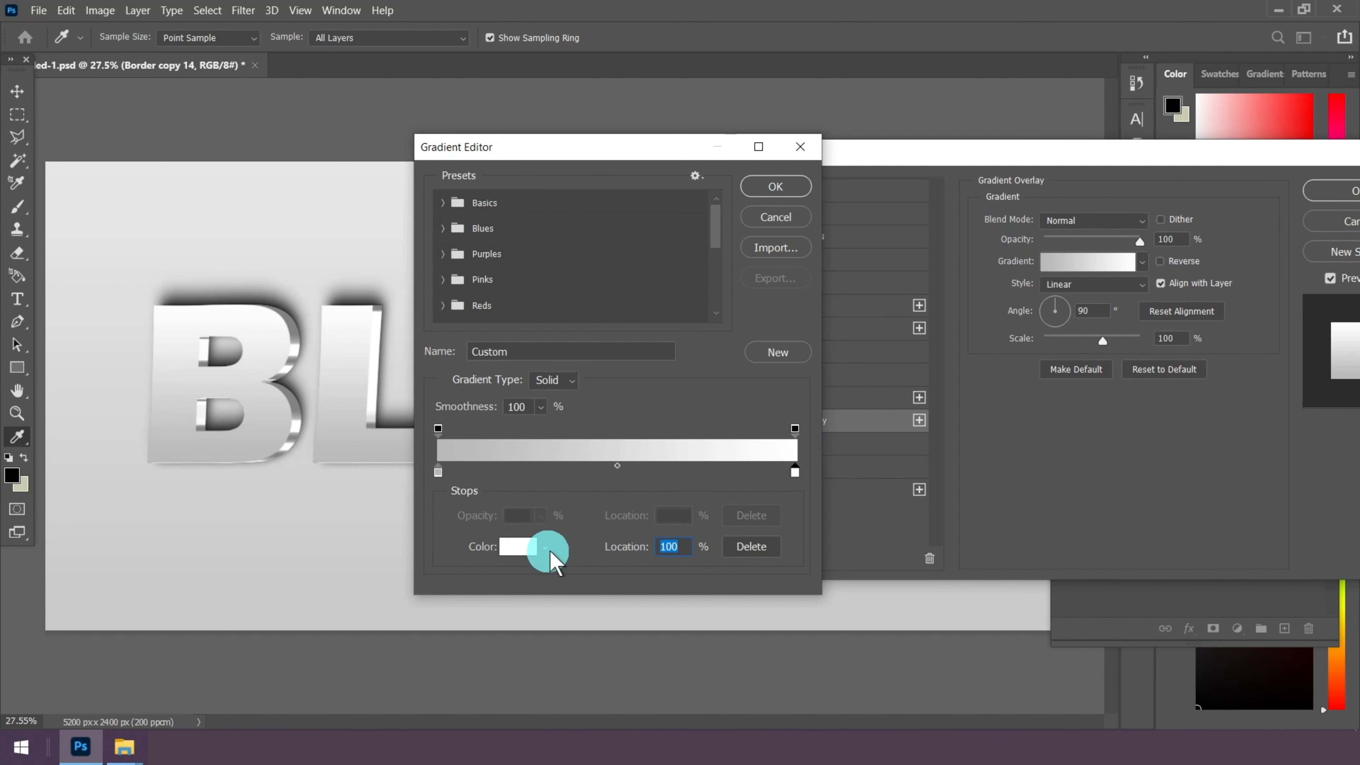
pyautogui.click(902, 521)
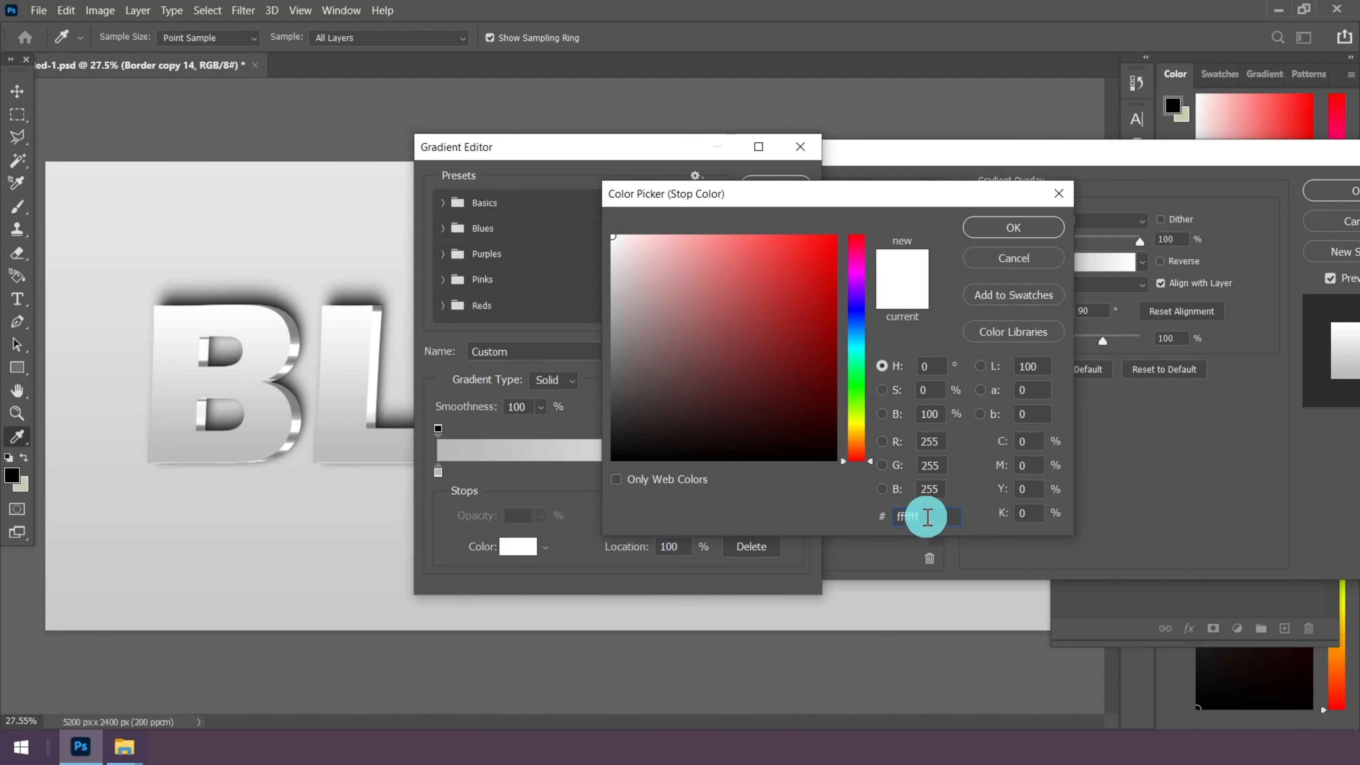
pyautogui.moveTo(926, 517); pyautogui.dragTo(825, 518)
pyautogui.write('121212')
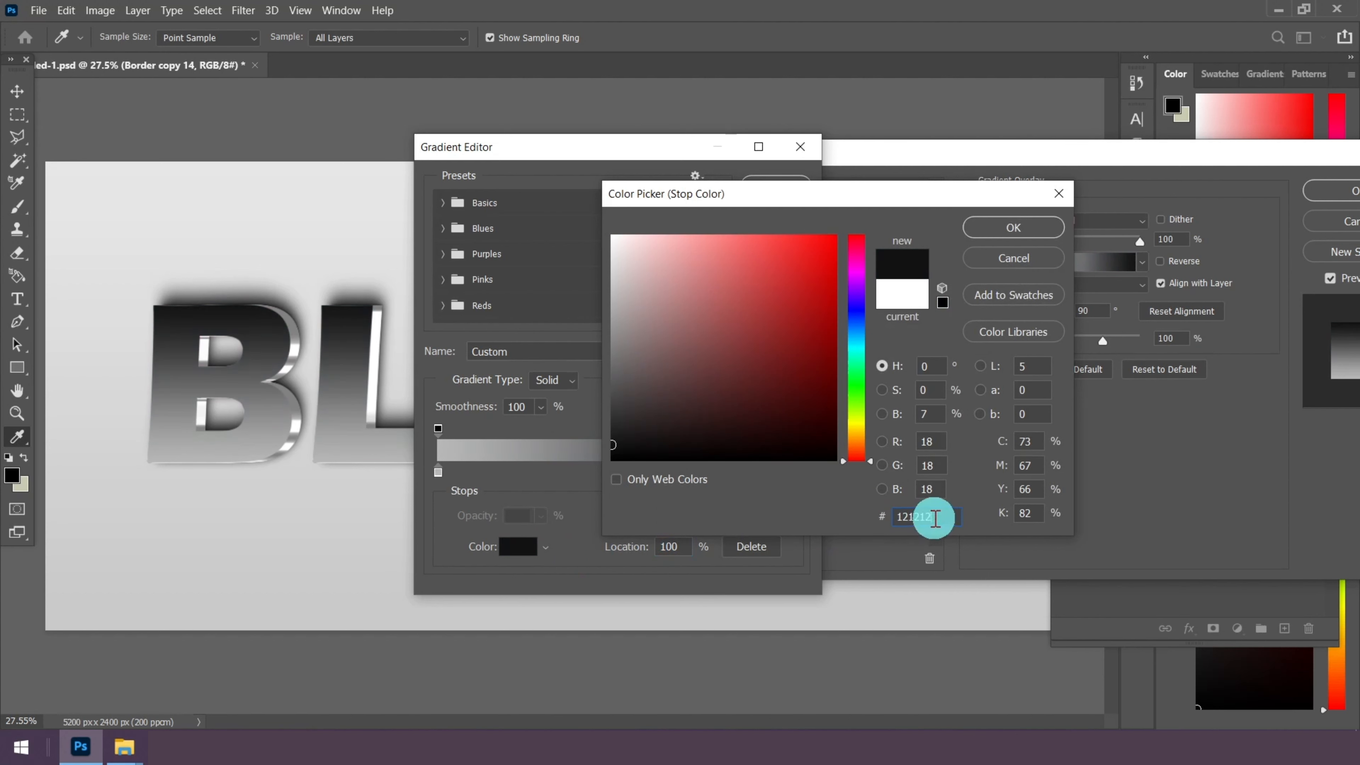
pyautogui.moveTo(930, 516); pyautogui.dragTo(797, 517)
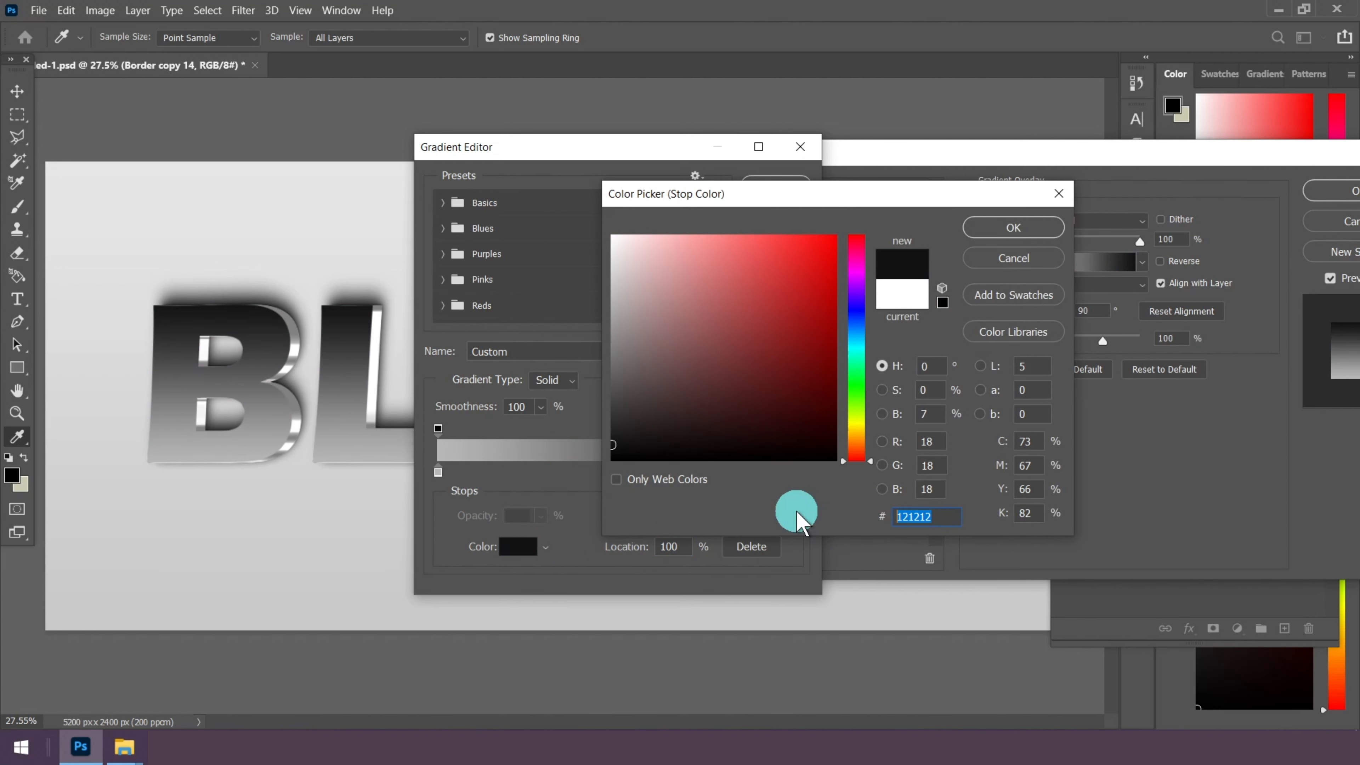
pyautogui.click(984, 229)
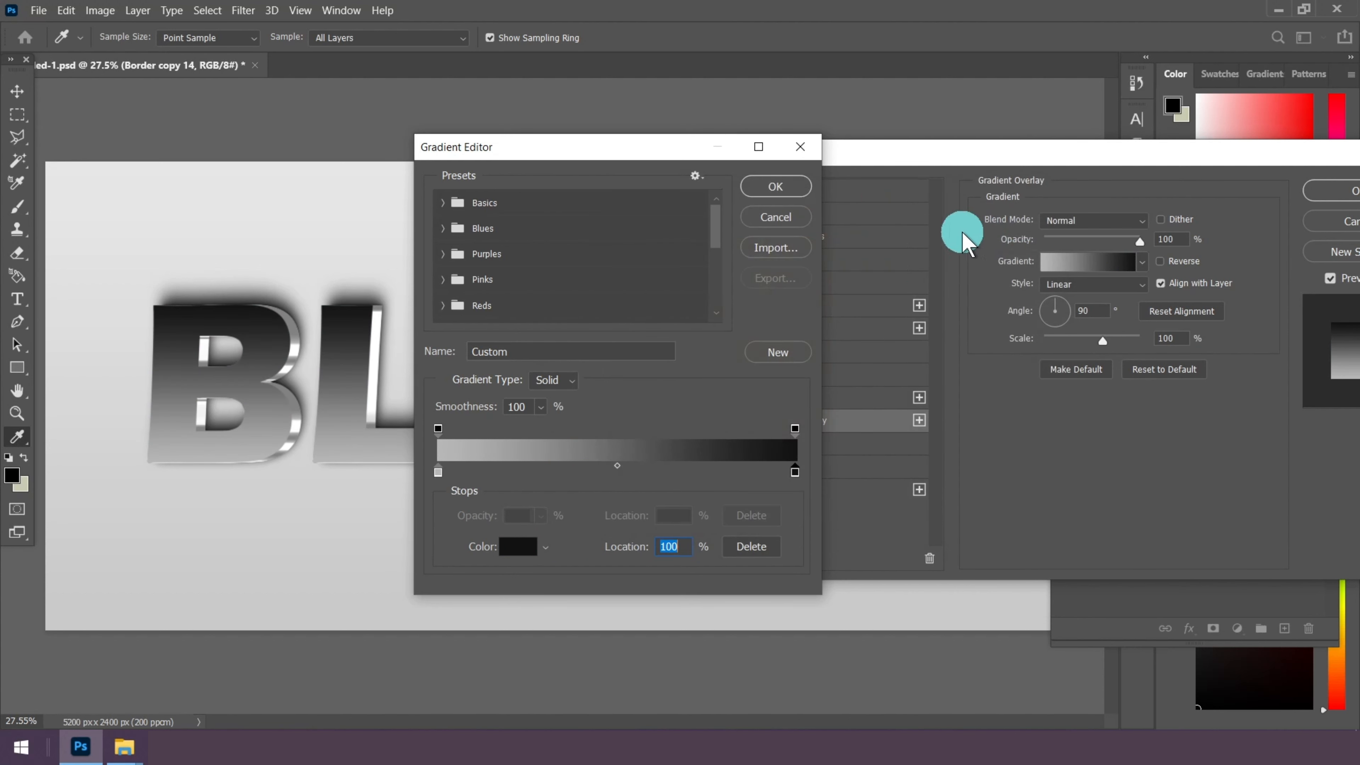
pyautogui.click(783, 190)
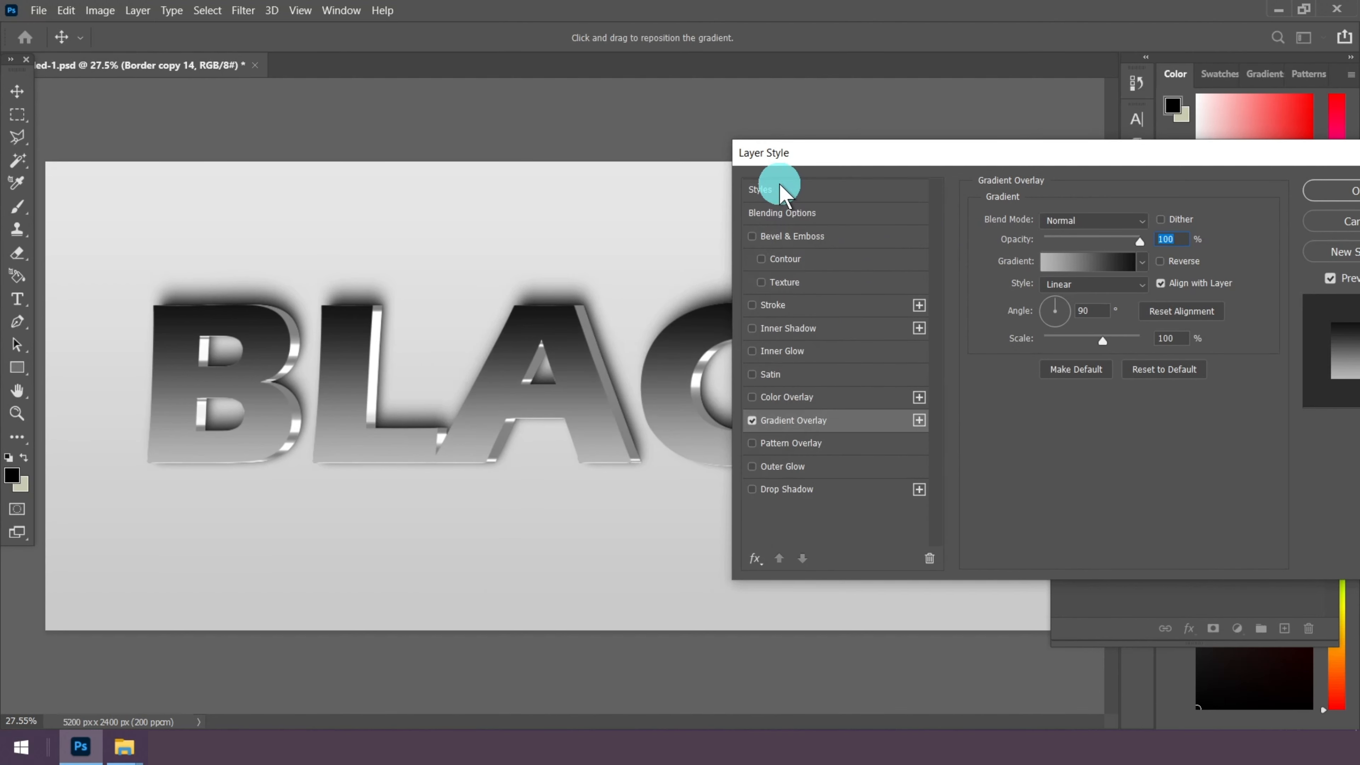
# Set the gradient overlay's style to Reflected and its angle to 57°
pyautogui.click(1095, 284)
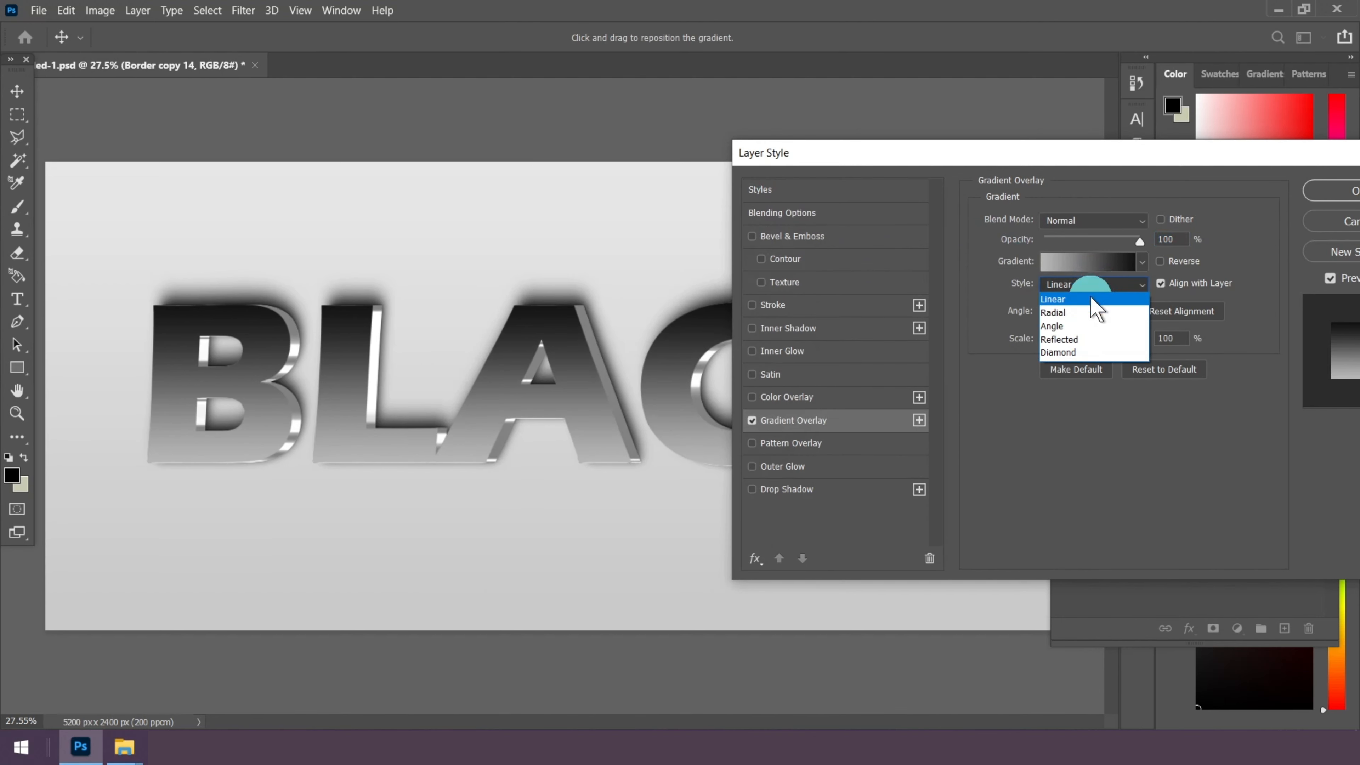
pyautogui.click(1079, 340)
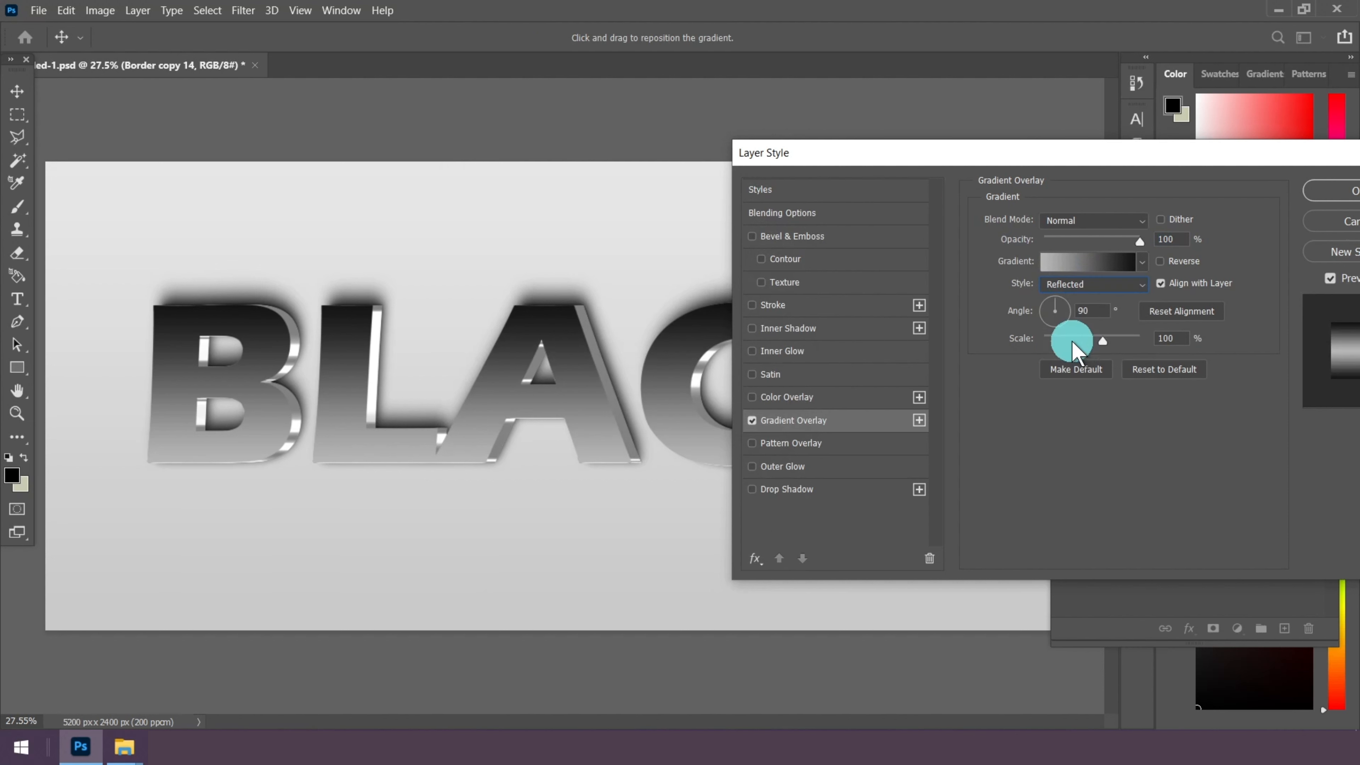
pyautogui.click(1106, 339)
pyautogui.moveTo(1096, 317); pyautogui.dragTo(1068, 315)
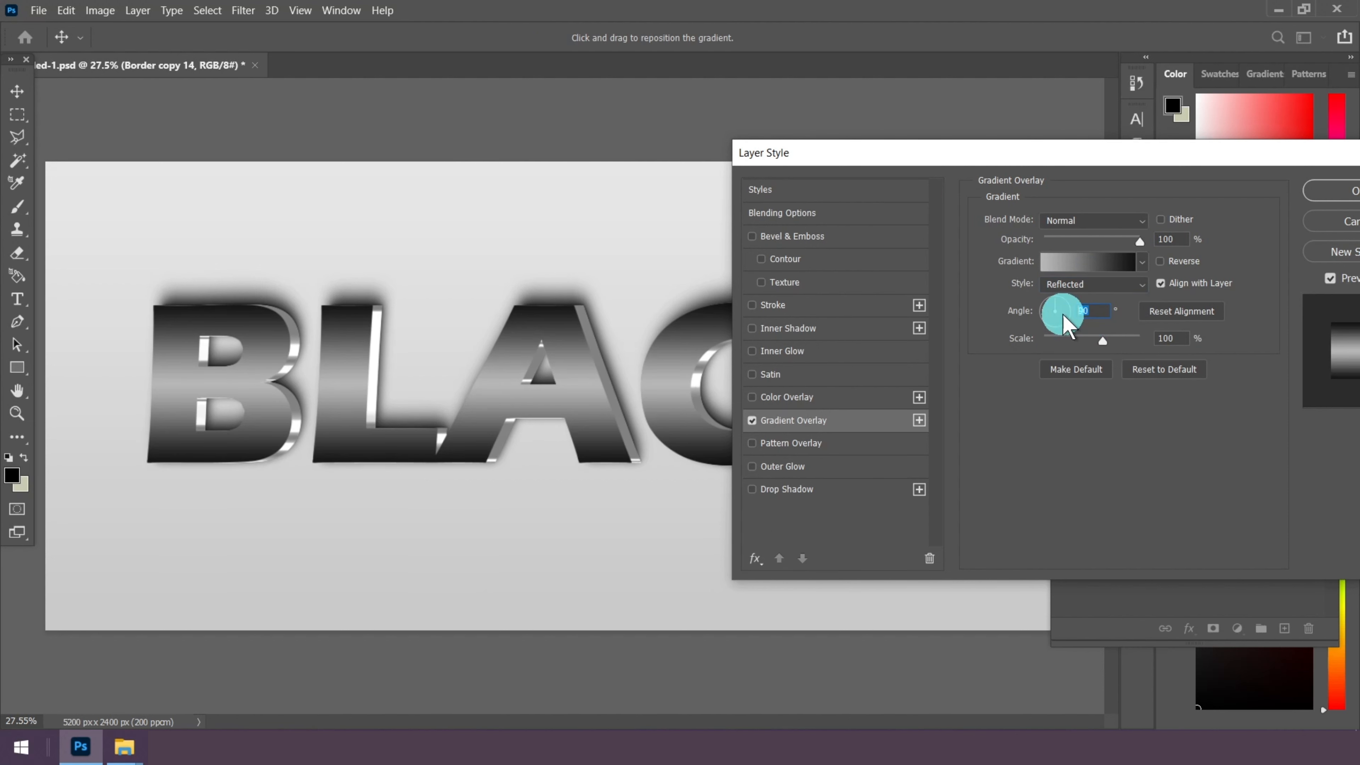
pyautogui.write('57')
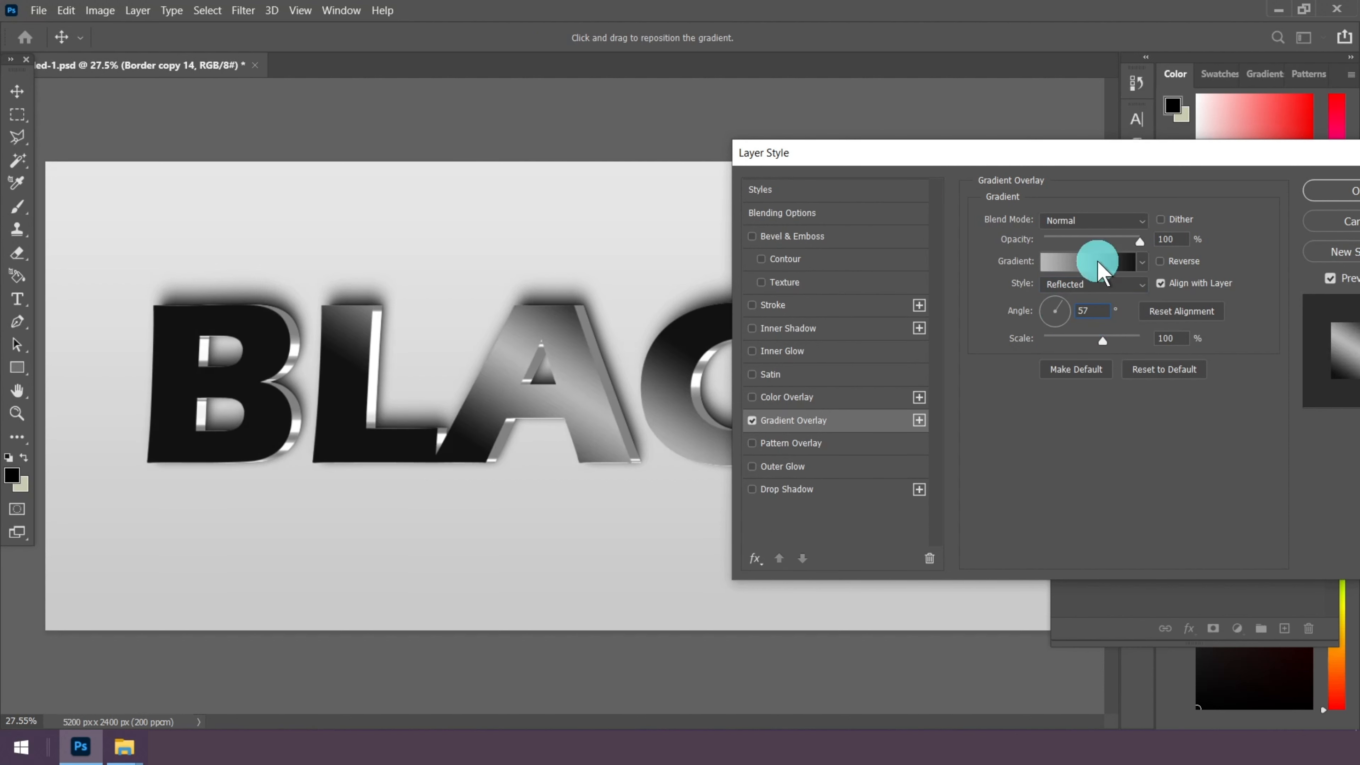
pyautogui.moveTo(1119, 170); pyautogui.dragTo(1066, 195)
pyautogui.click(1000, 335)
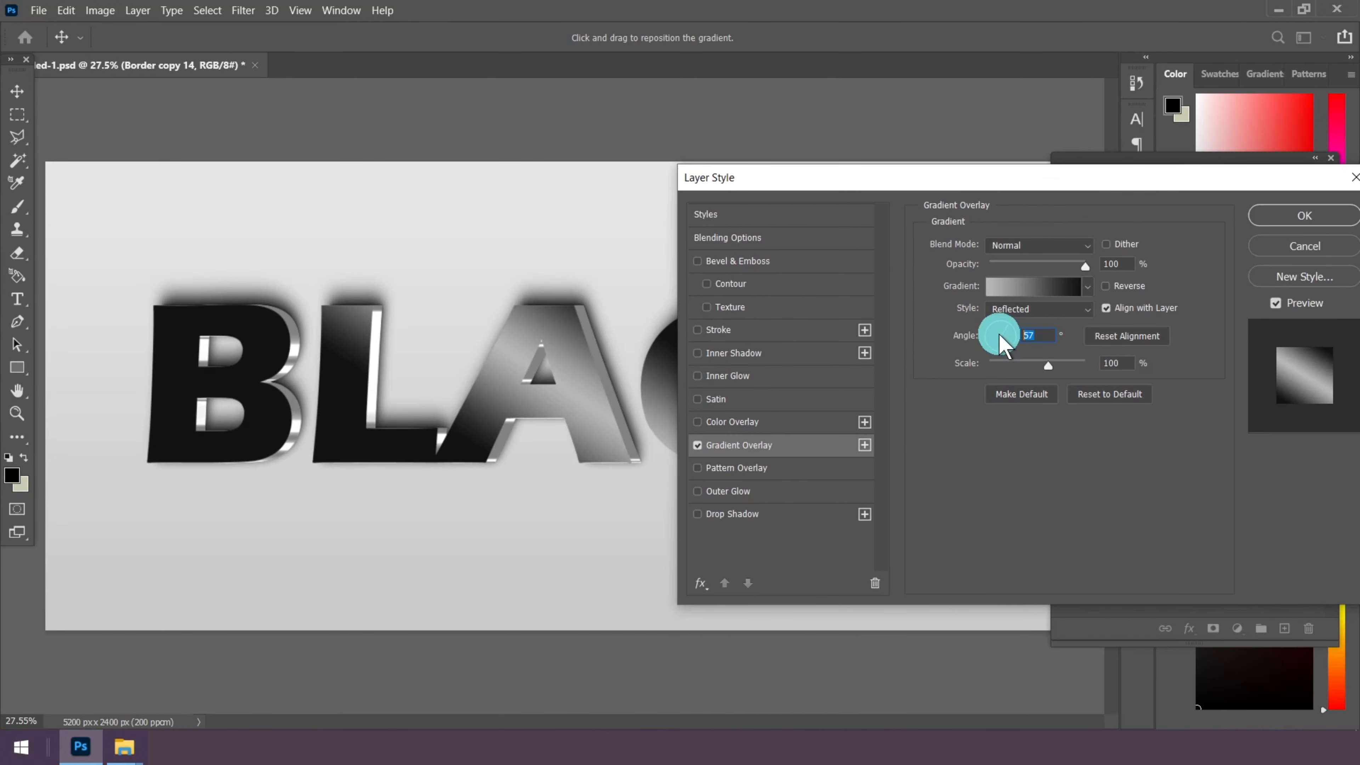
pyautogui.click(1115, 364)
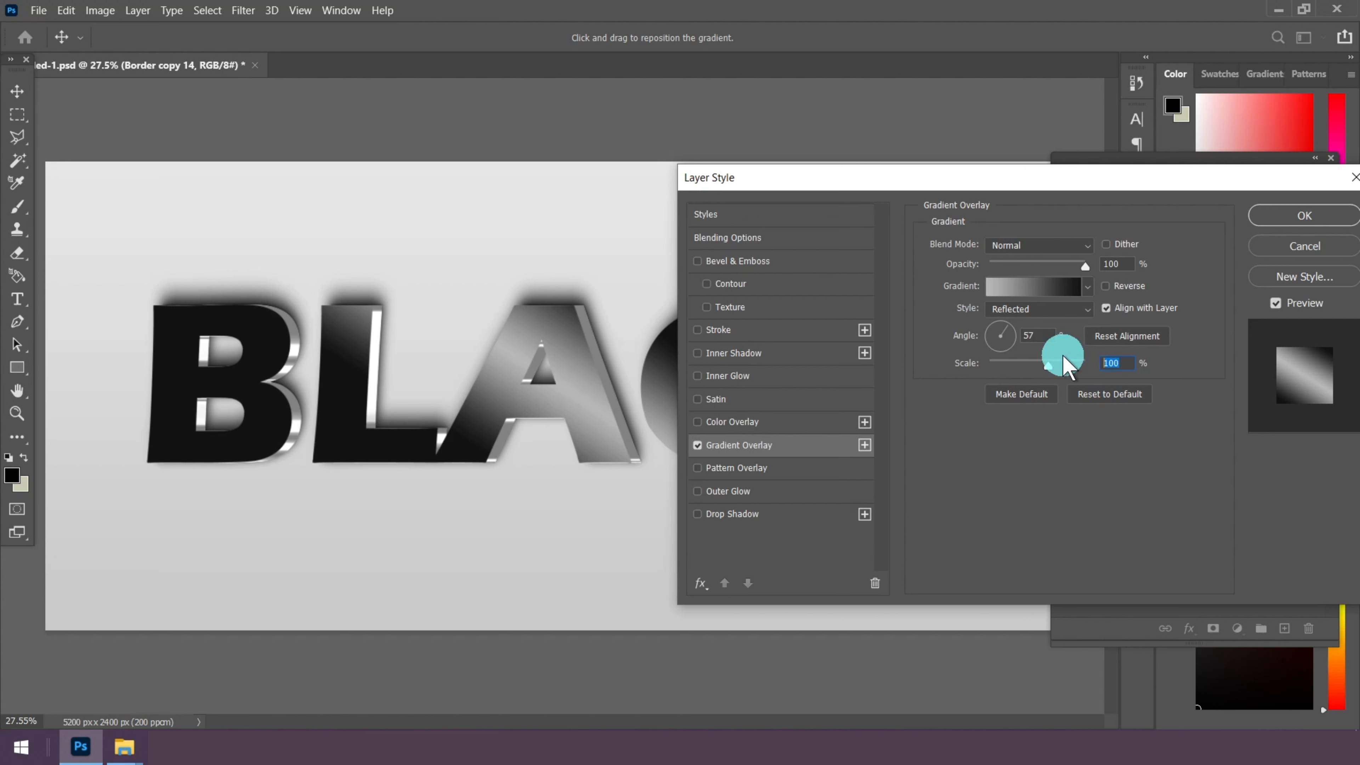
# Set the gradient overlay's scale to 150% and apply the layer style to the Border copy 14 layer
pyautogui.write('150')
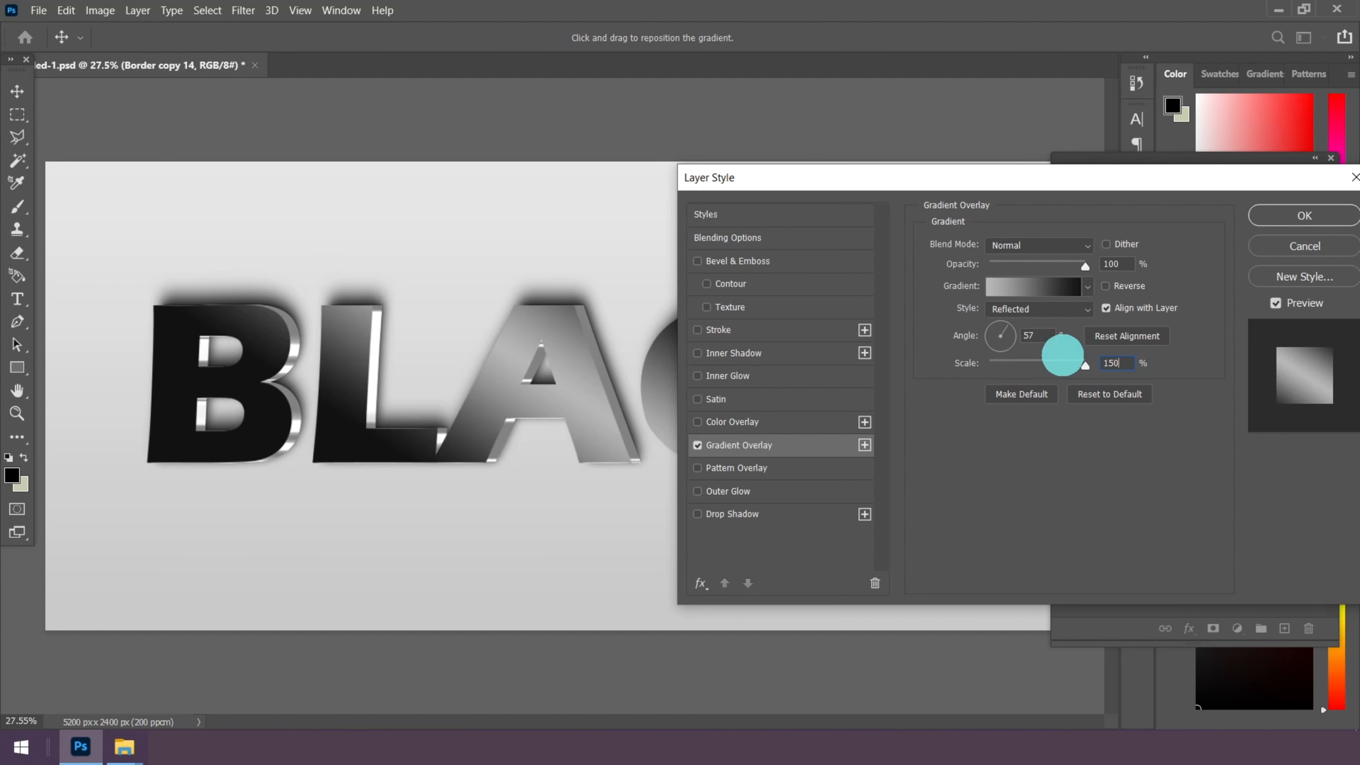
pyautogui.moveTo(1120, 364); pyautogui.dragTo(1067, 359)
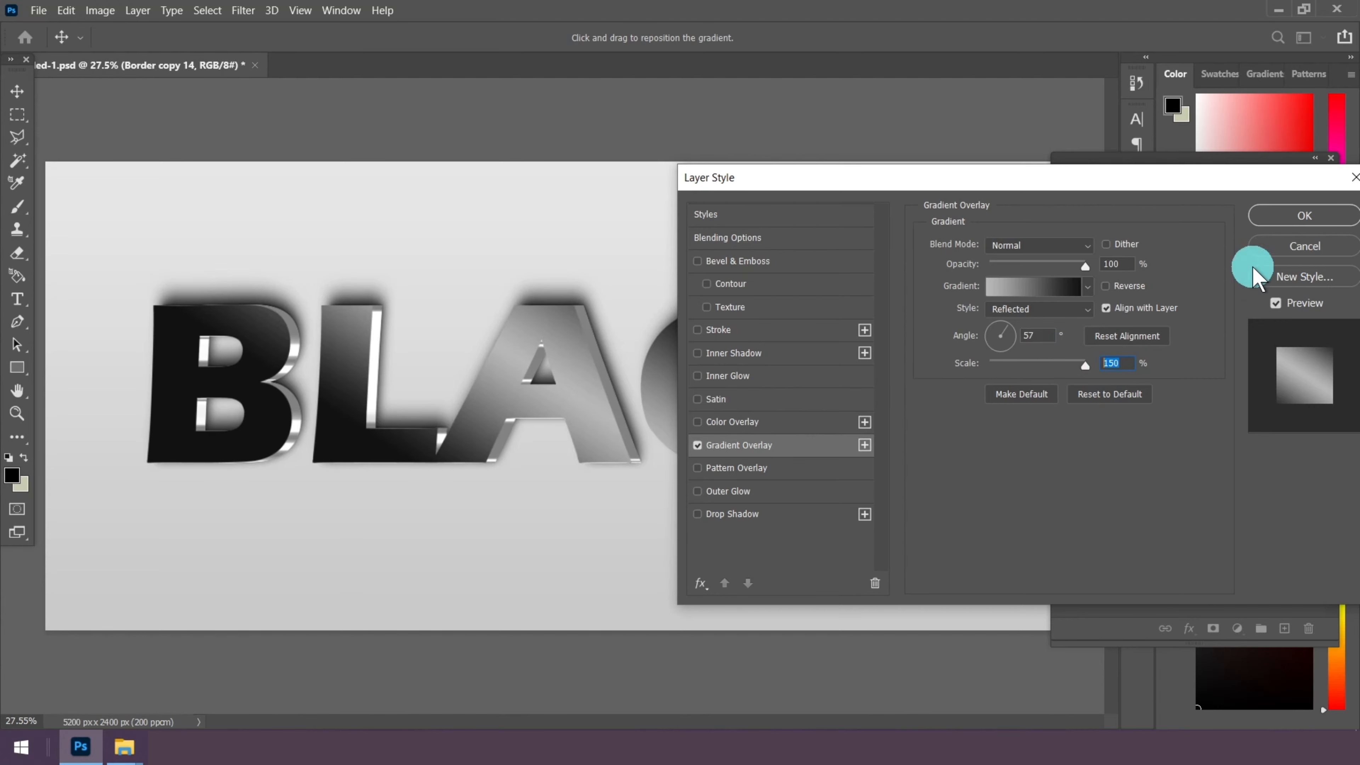
pyautogui.click(1280, 220)
# Examine the reflected gradient and the letter edges across the BLACK text, both close up and as a whole
pyautogui.scroll(-1, 728, 349)
pyautogui.scroll(3, 313, 425)
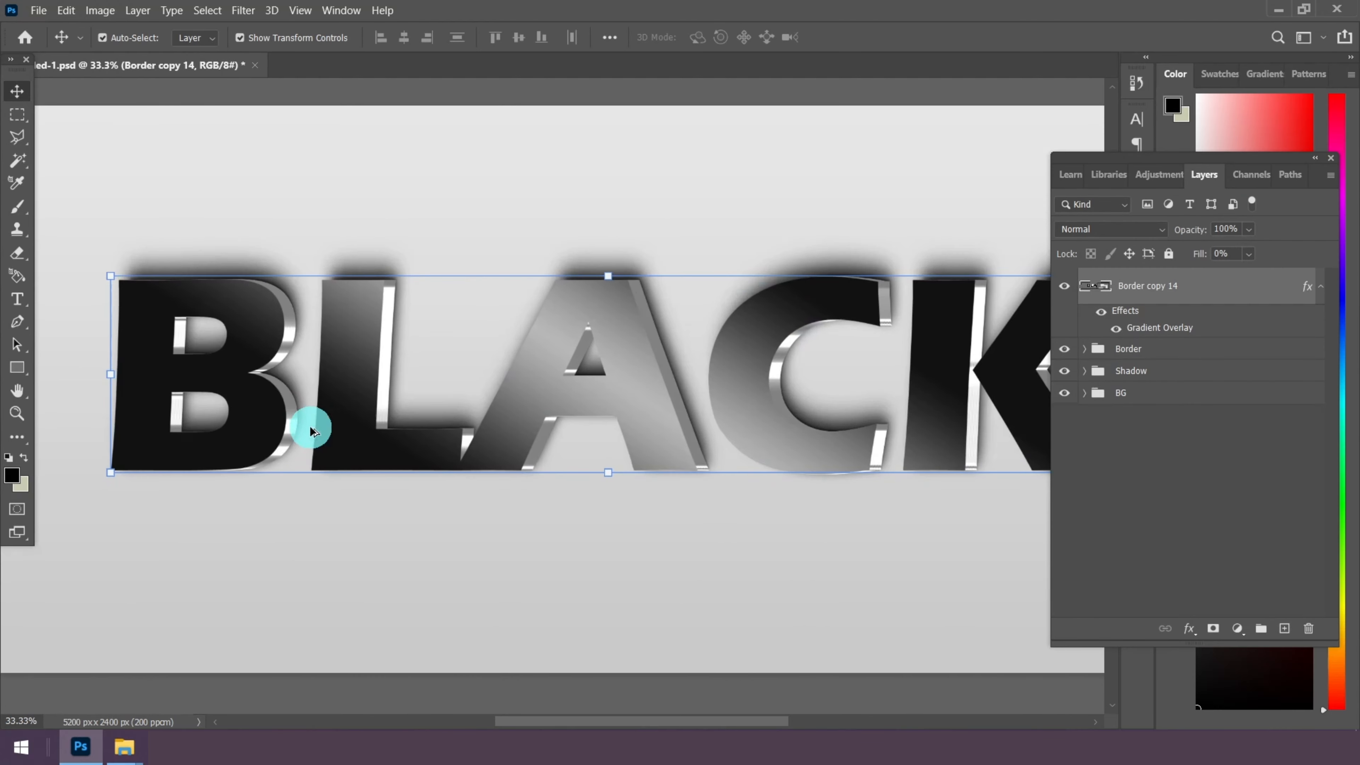
pyautogui.scroll(-3, 381, 365)
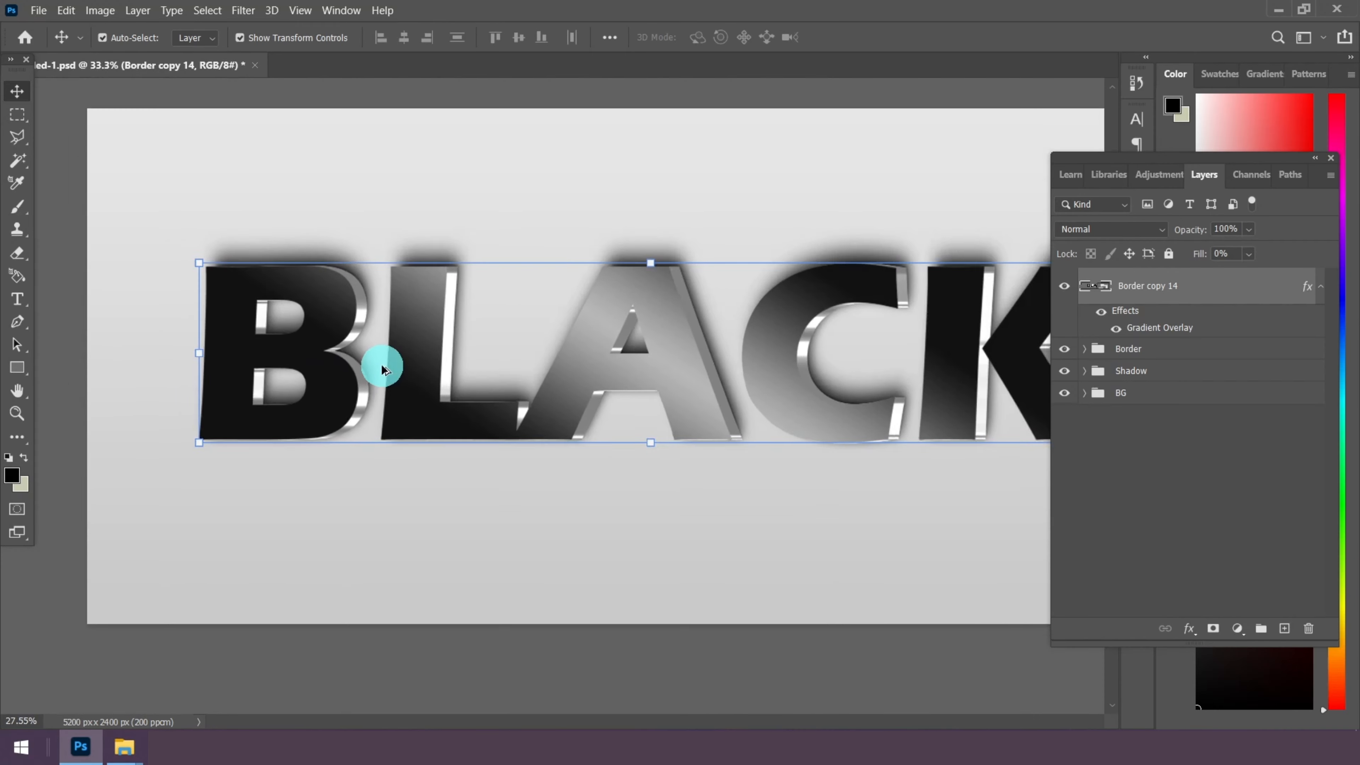
pyautogui.scroll(4, 942, 364)
pyautogui.scroll(-3, 956, 318)
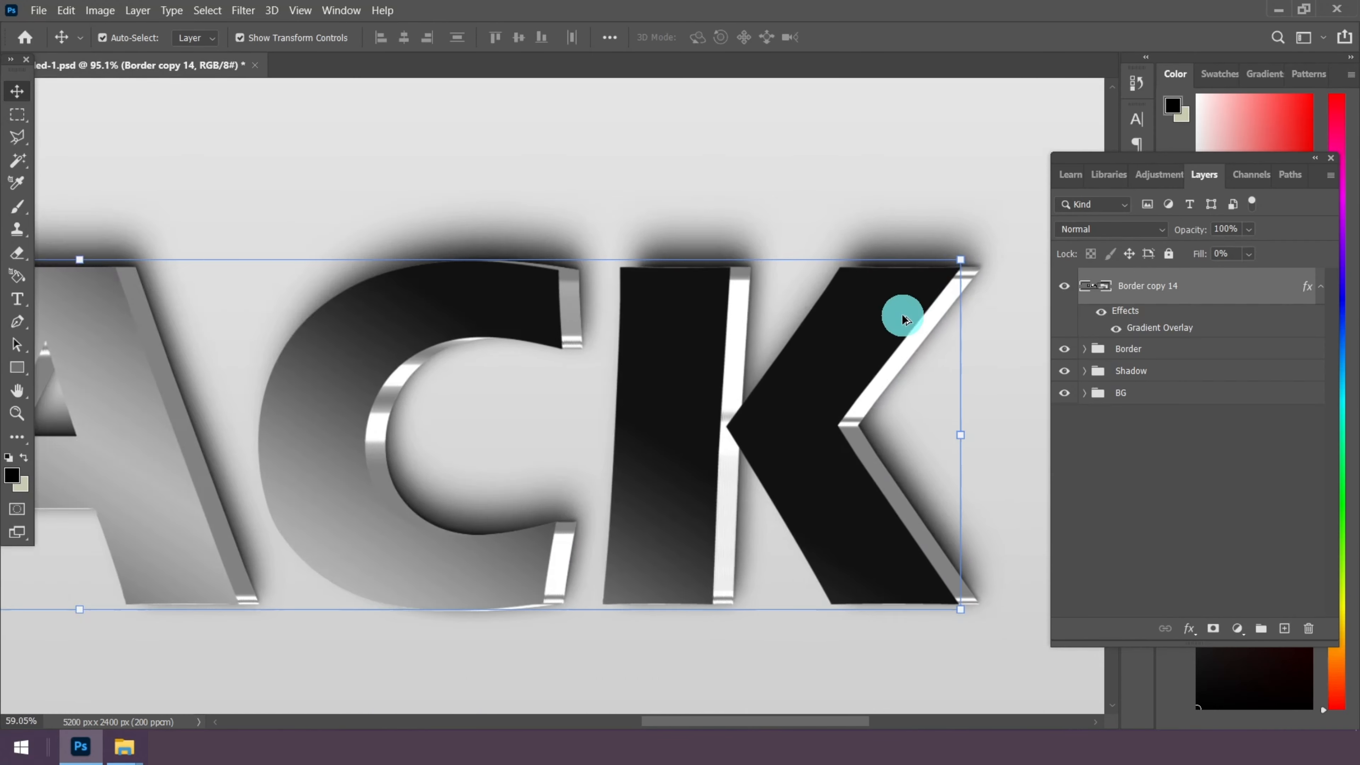
pyautogui.scroll(-1, 834, 348)
pyautogui.scroll(3, 186, 402)
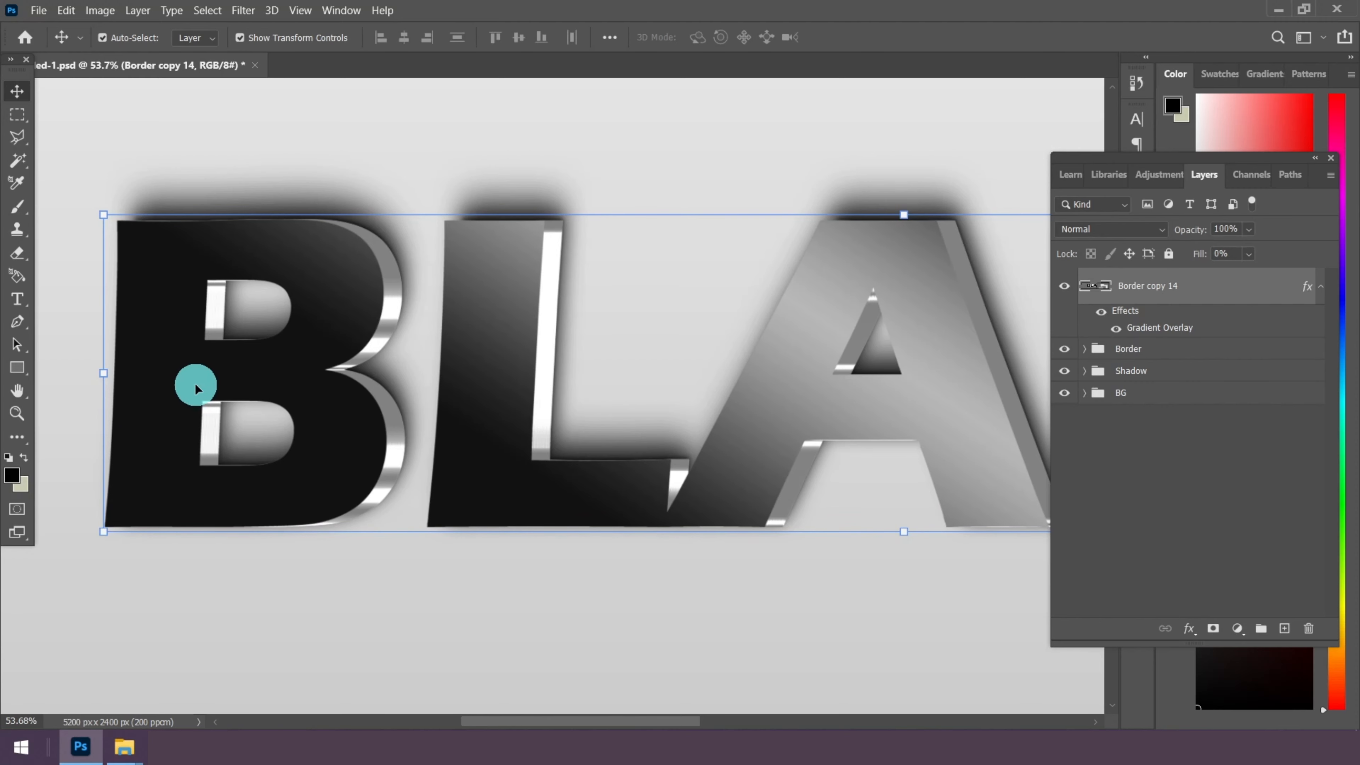
pyautogui.scroll(-3, 487, 386)
pyautogui.scroll(3, 490, 390)
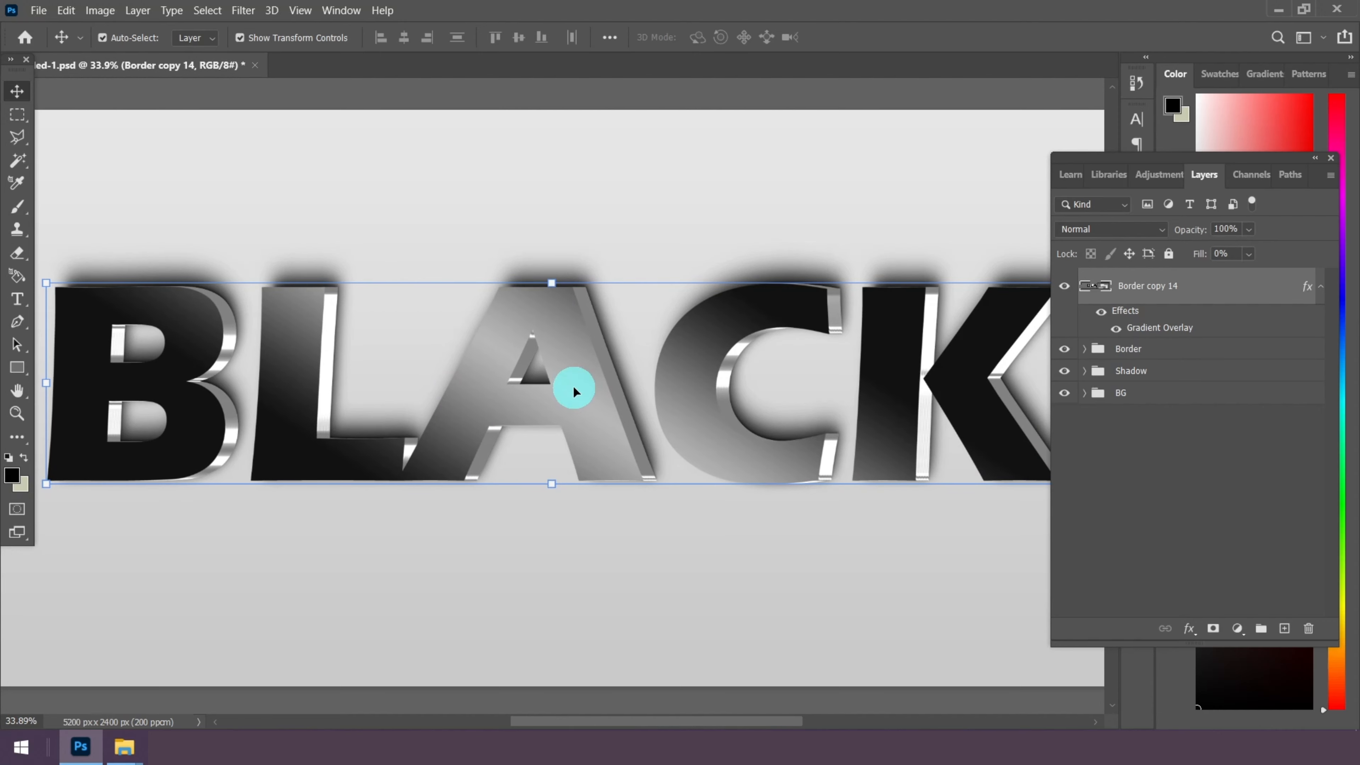
# Duplicate the Border copy 14 layer and remove all layer effects from the duplicate
pyautogui.rightClick(1167, 285)
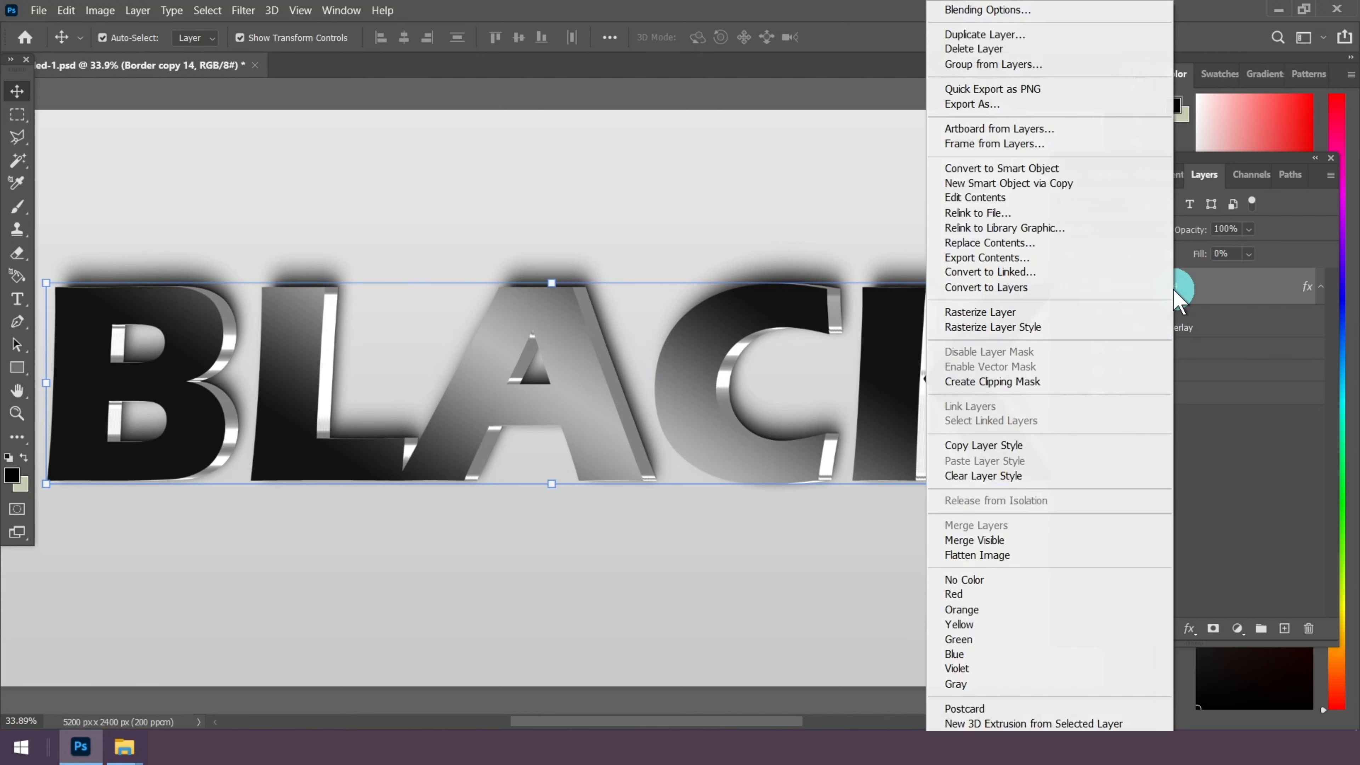
pyautogui.click(1020, 37)
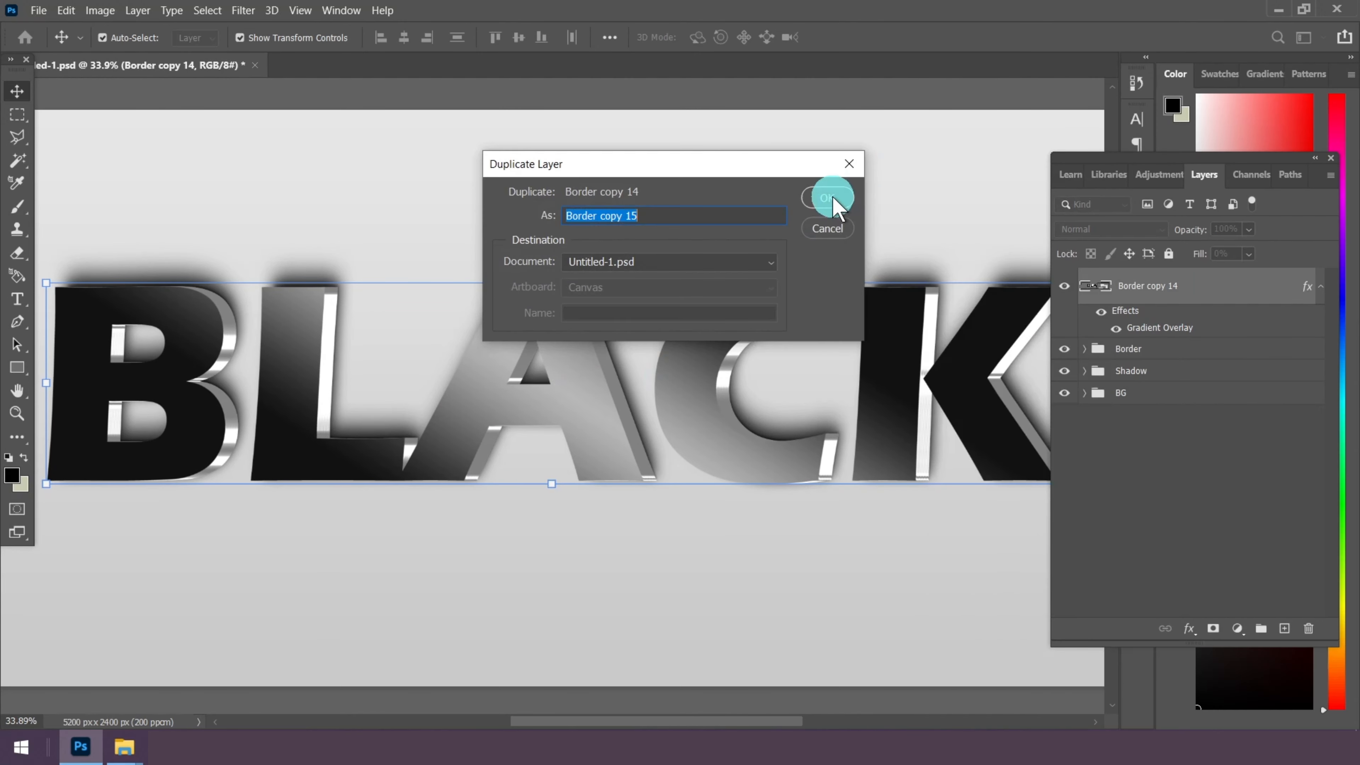
pyautogui.click(813, 204)
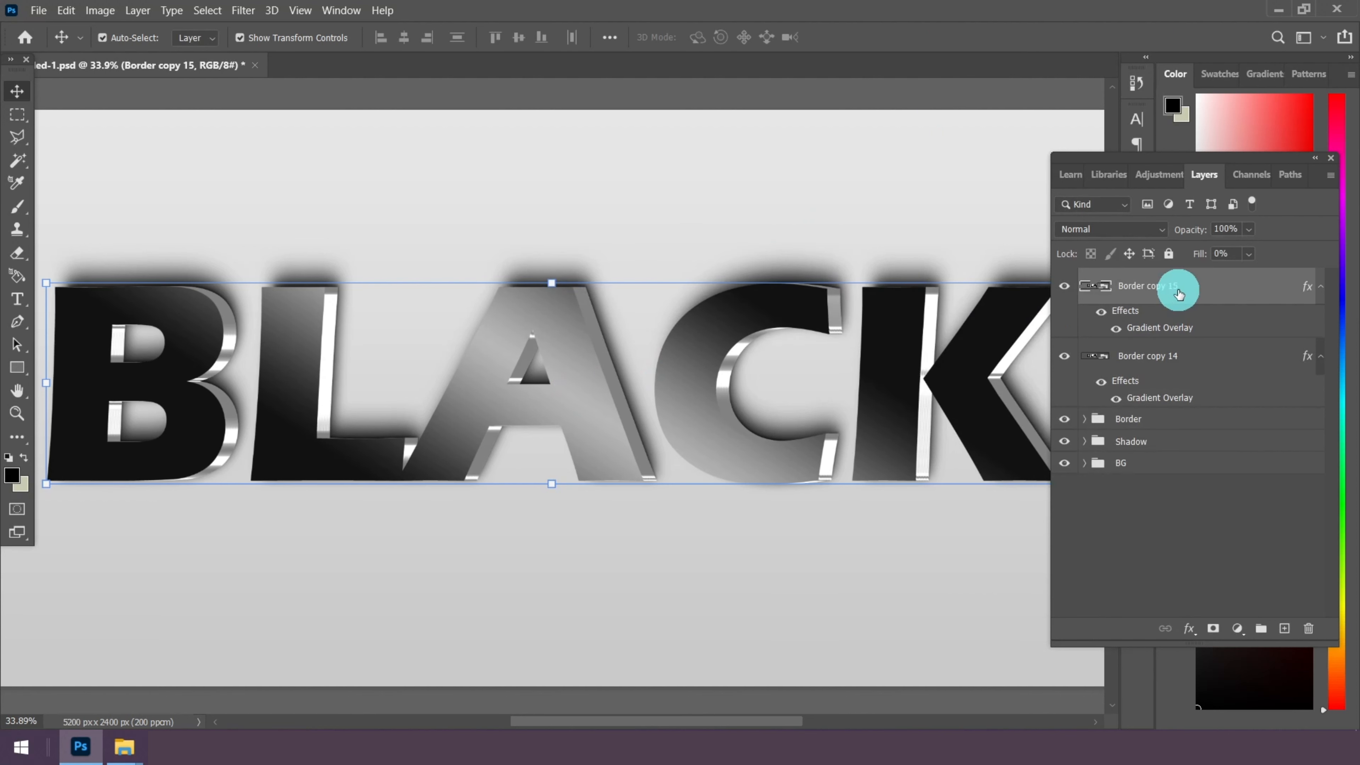
pyautogui.moveTo(1124, 313); pyautogui.dragTo(1307, 633)
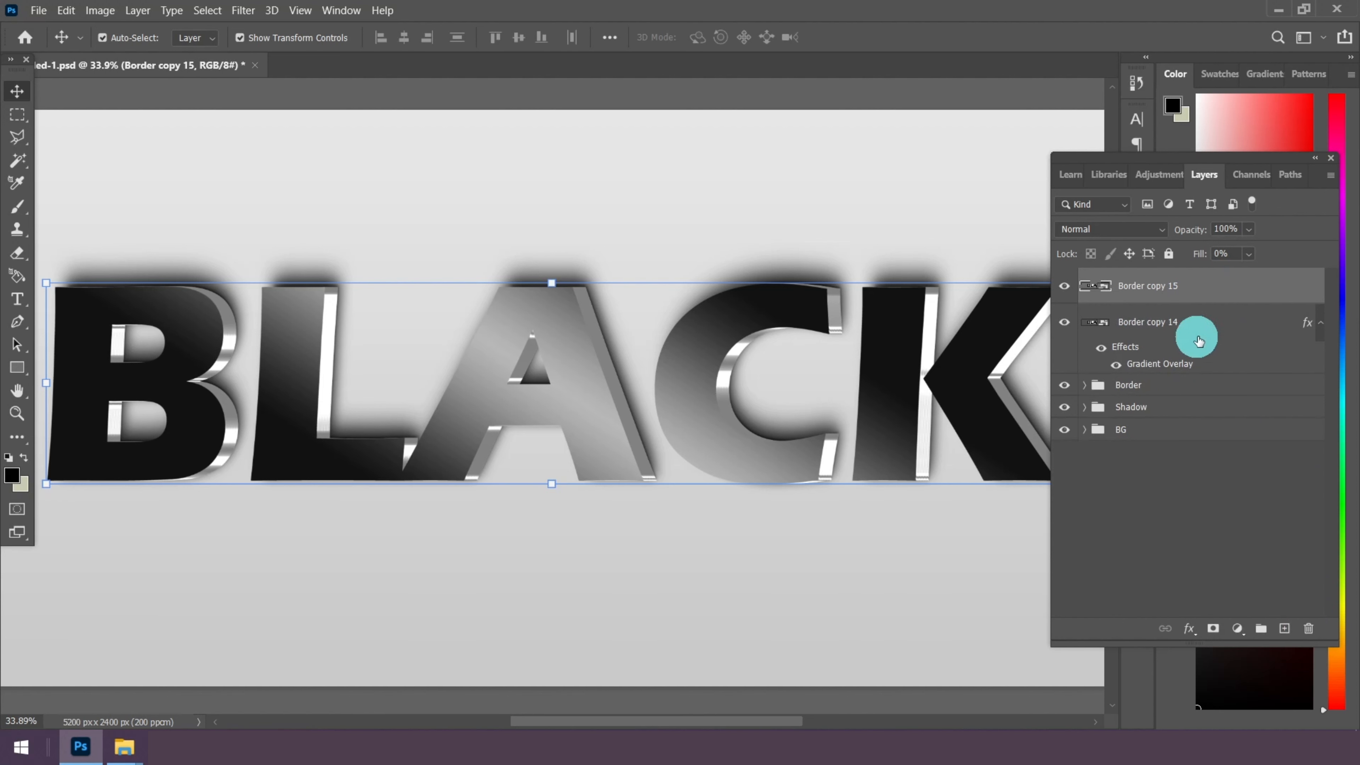
pyautogui.click(1320, 323)
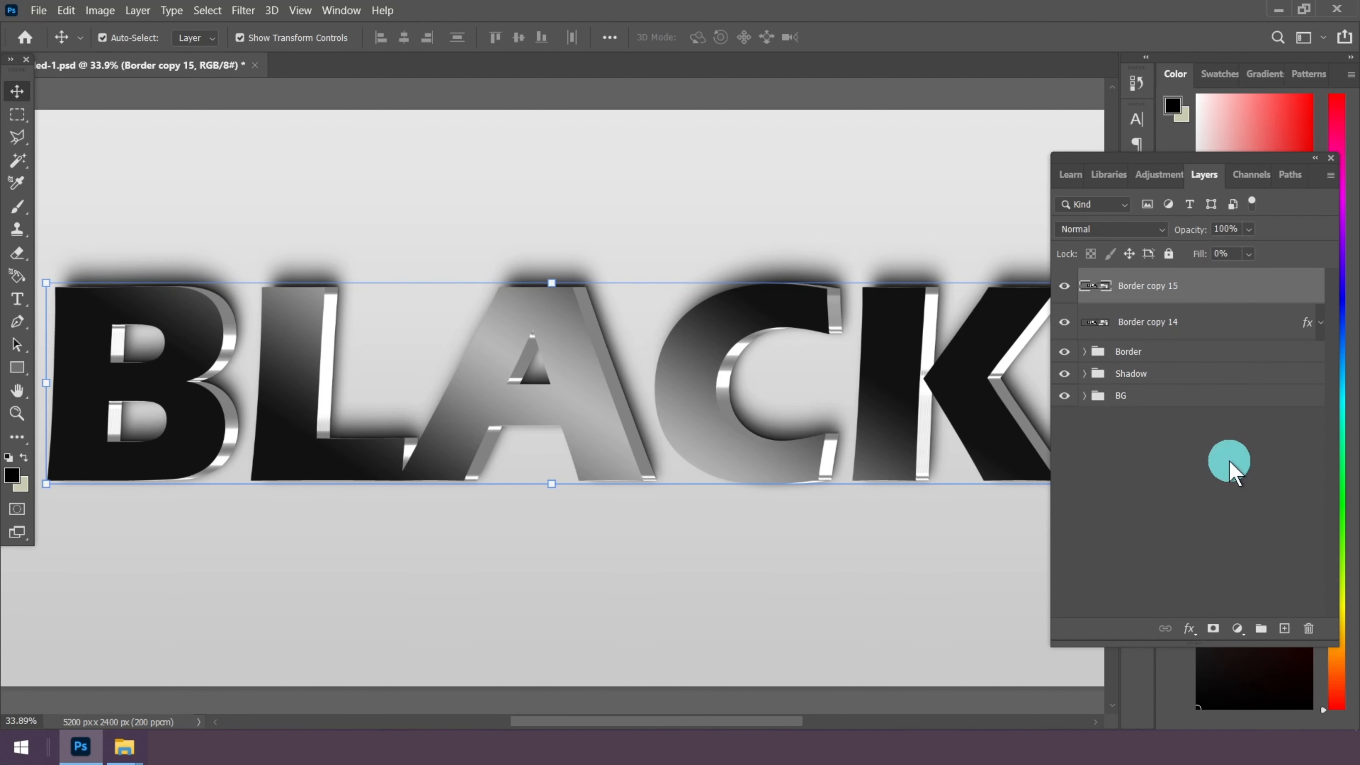
# Add a Bevel & Emboss effect to the Border copy 15 layer with Inner Bevel style and Smooth technique
pyautogui.click(1189, 630)
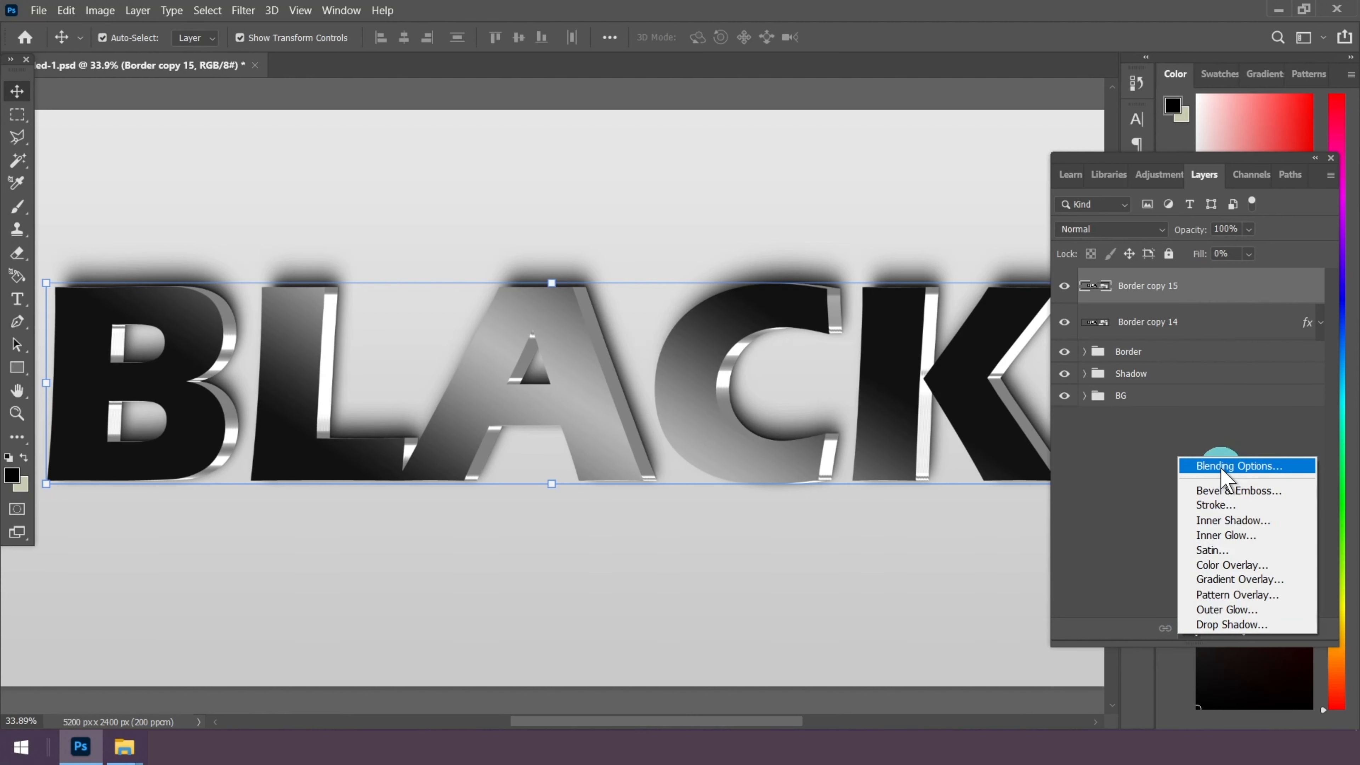
pyautogui.click(1243, 467)
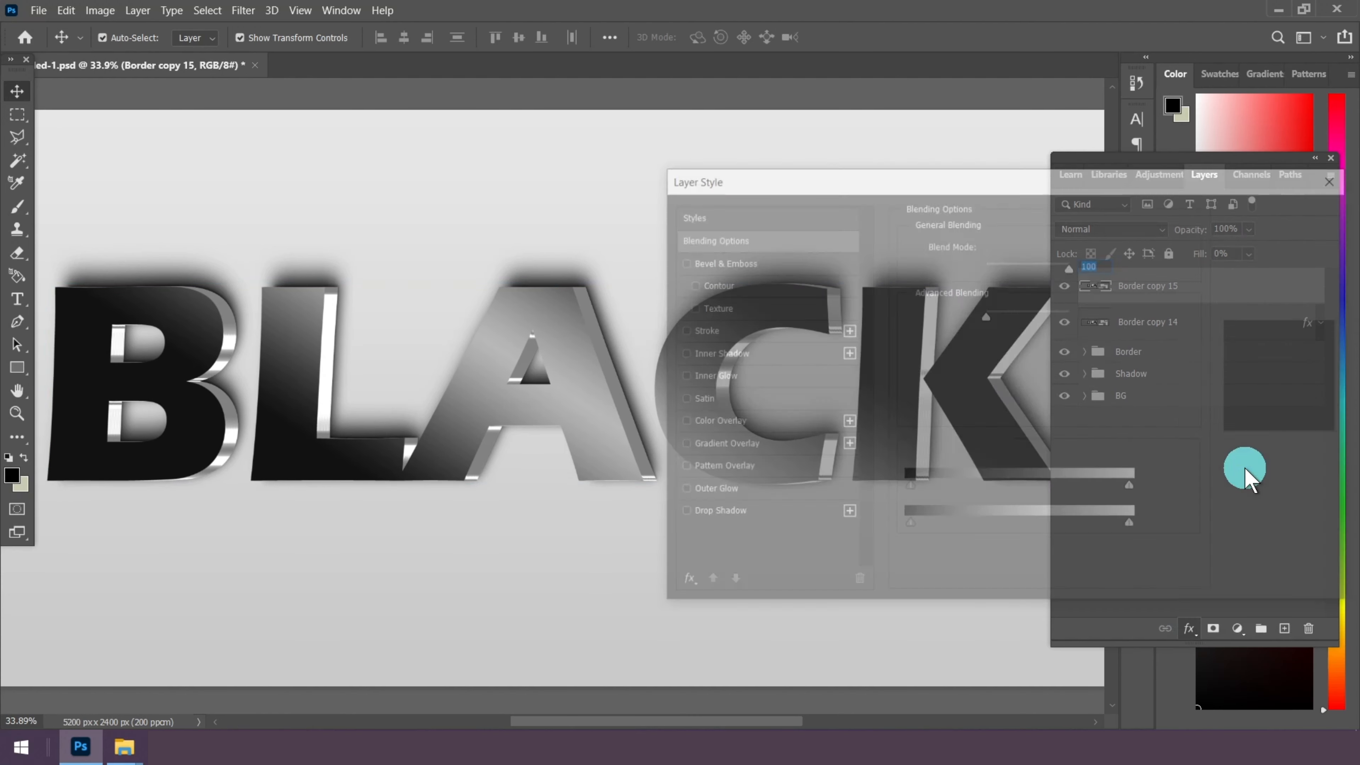
pyautogui.click(741, 263)
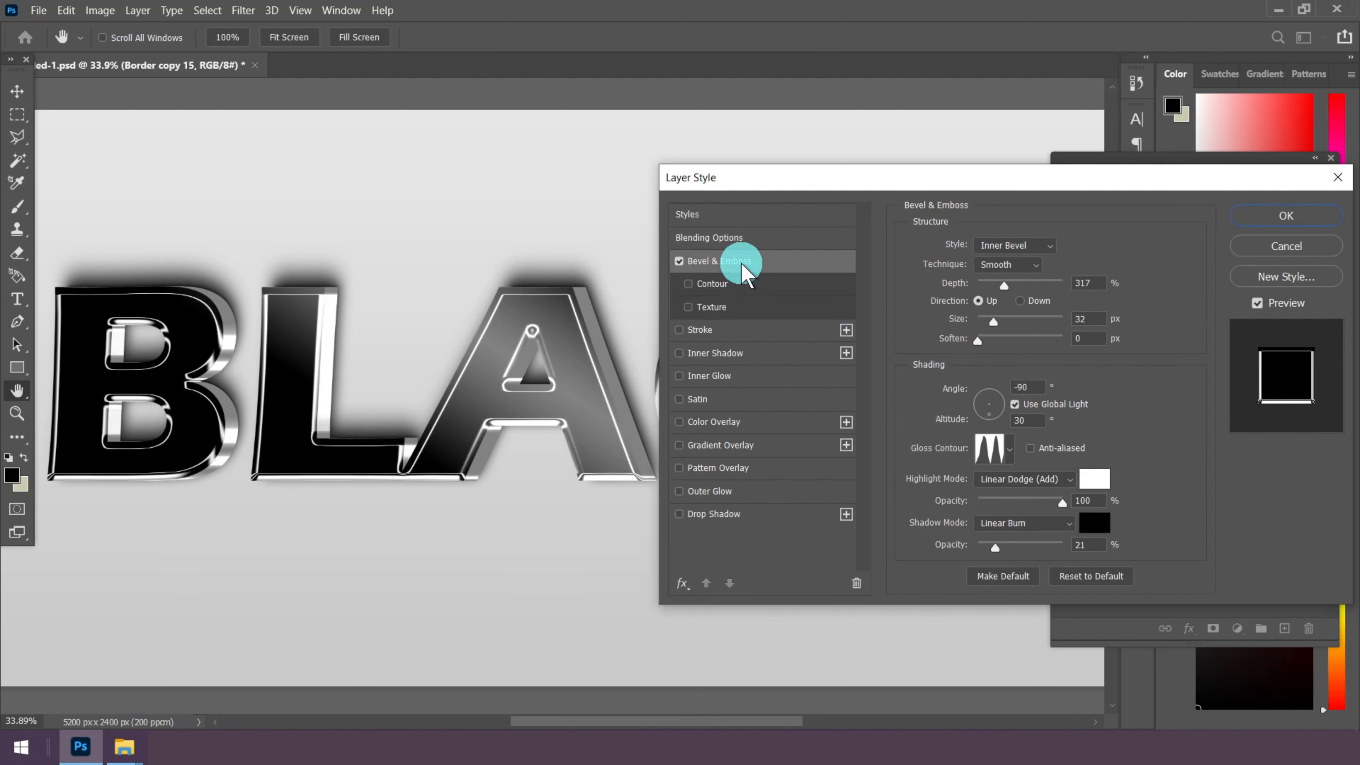
pyautogui.click(1012, 247)
pyautogui.click(1009, 281)
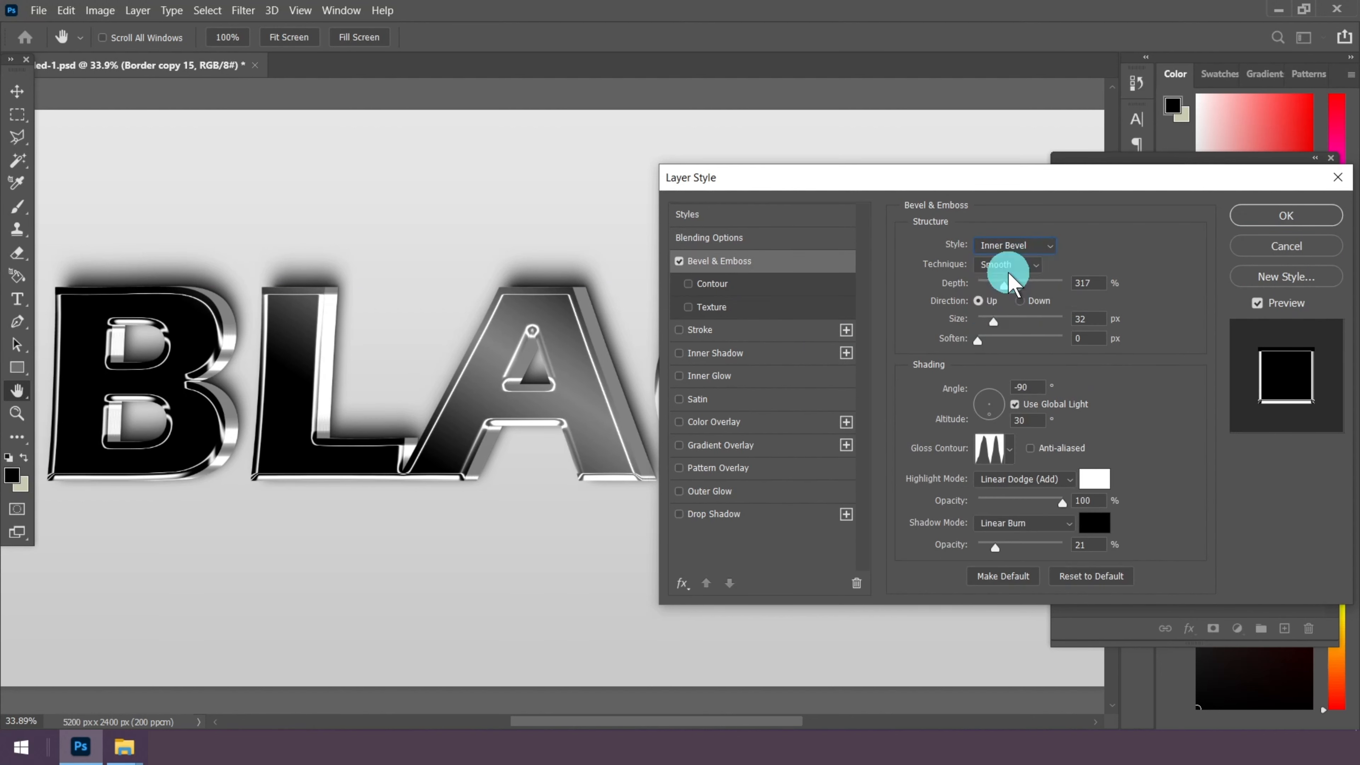
pyautogui.click(1031, 273)
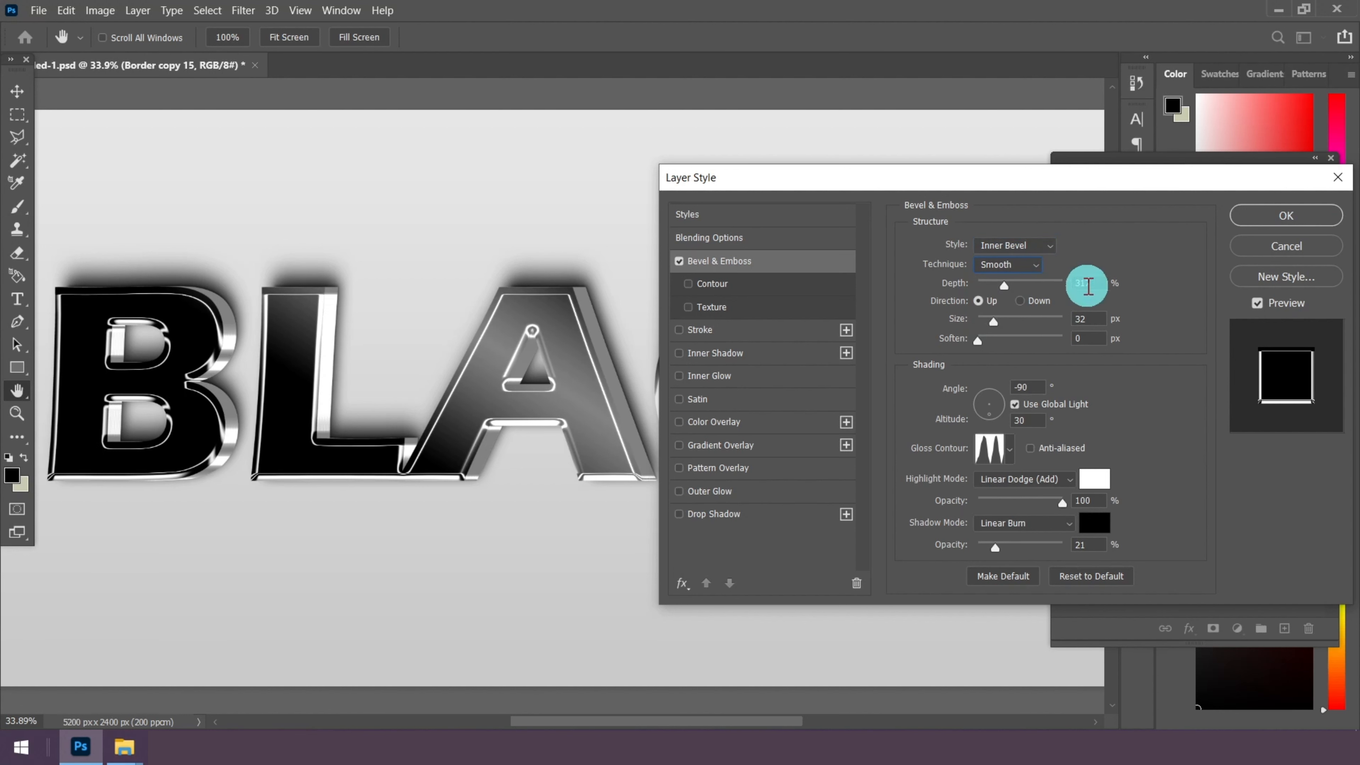
# Set the bevel's depth to 337%, its size to 5 px and its soften value to 7 px
pyautogui.moveTo(1088, 285); pyautogui.dragTo(1062, 279)
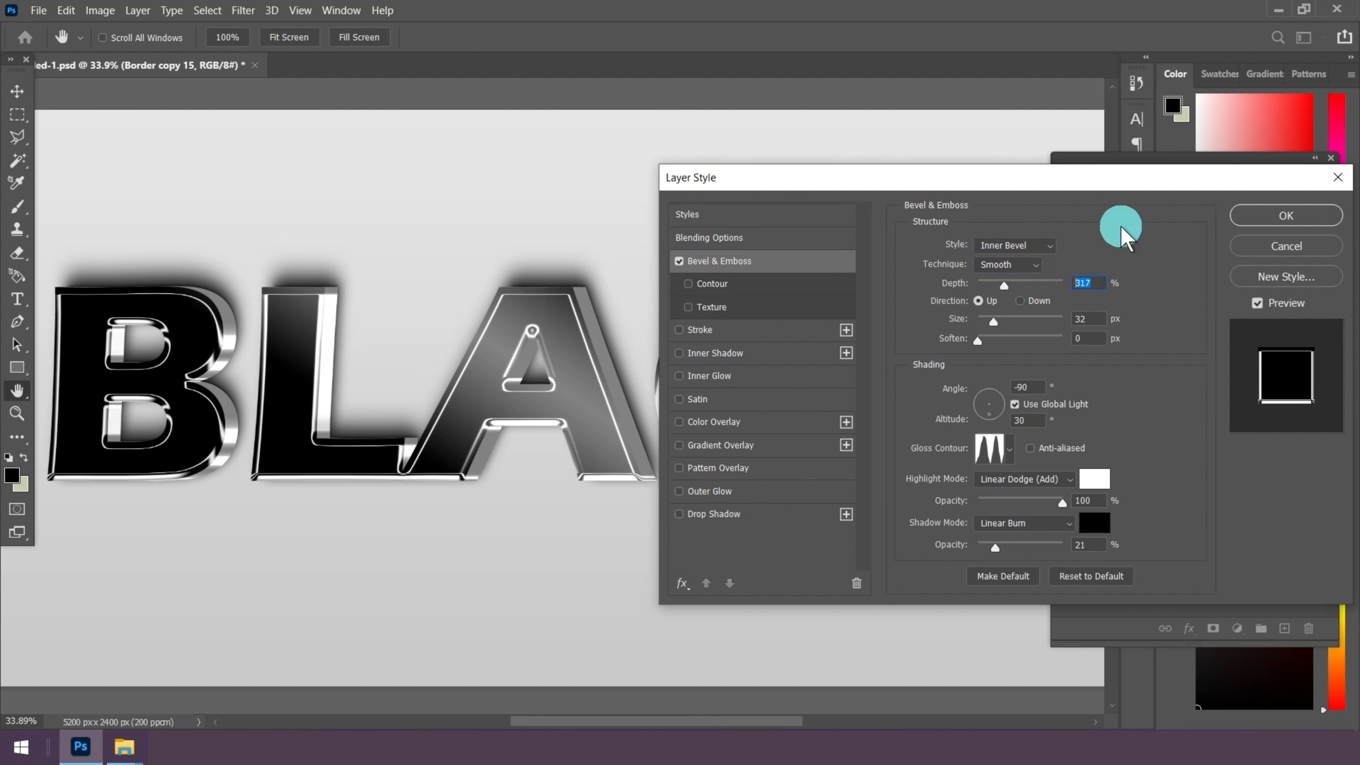
pyautogui.write('337')
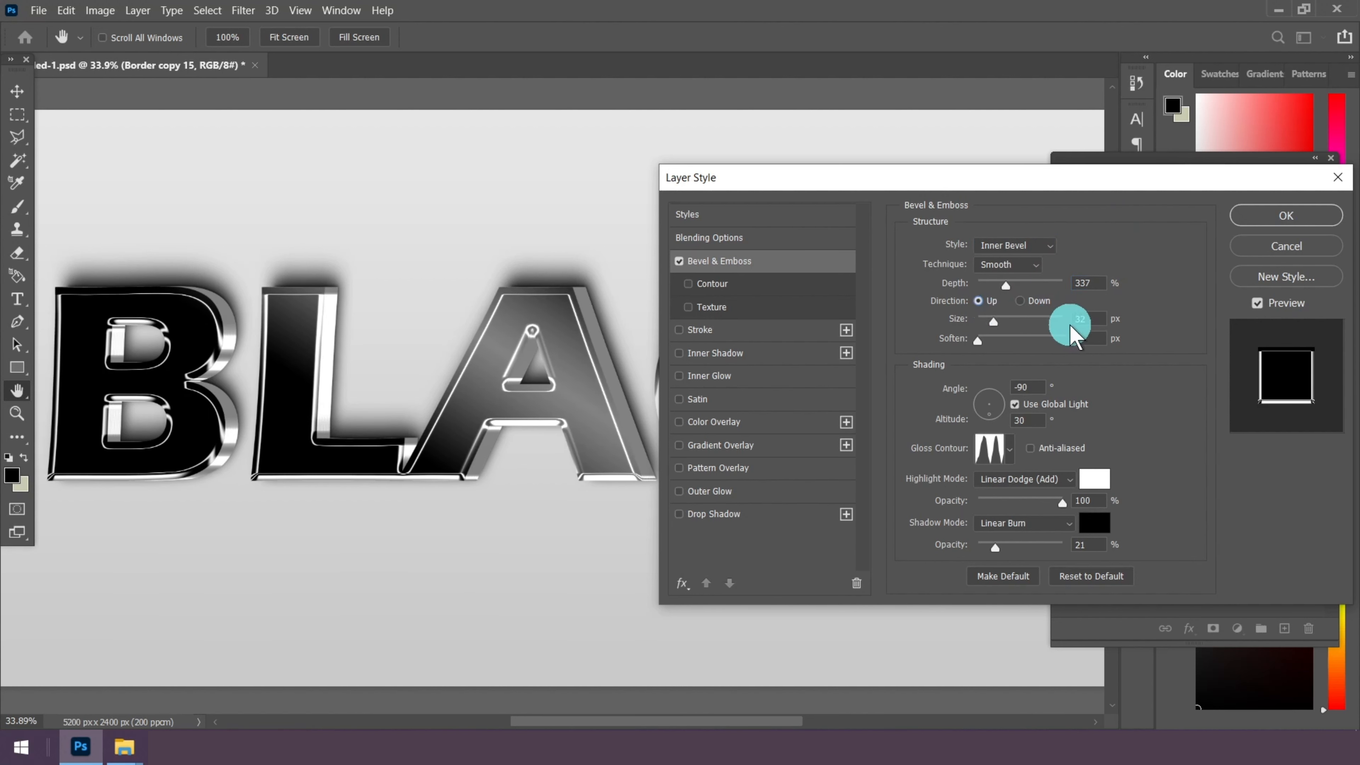
pyautogui.doubleClick(1086, 318)
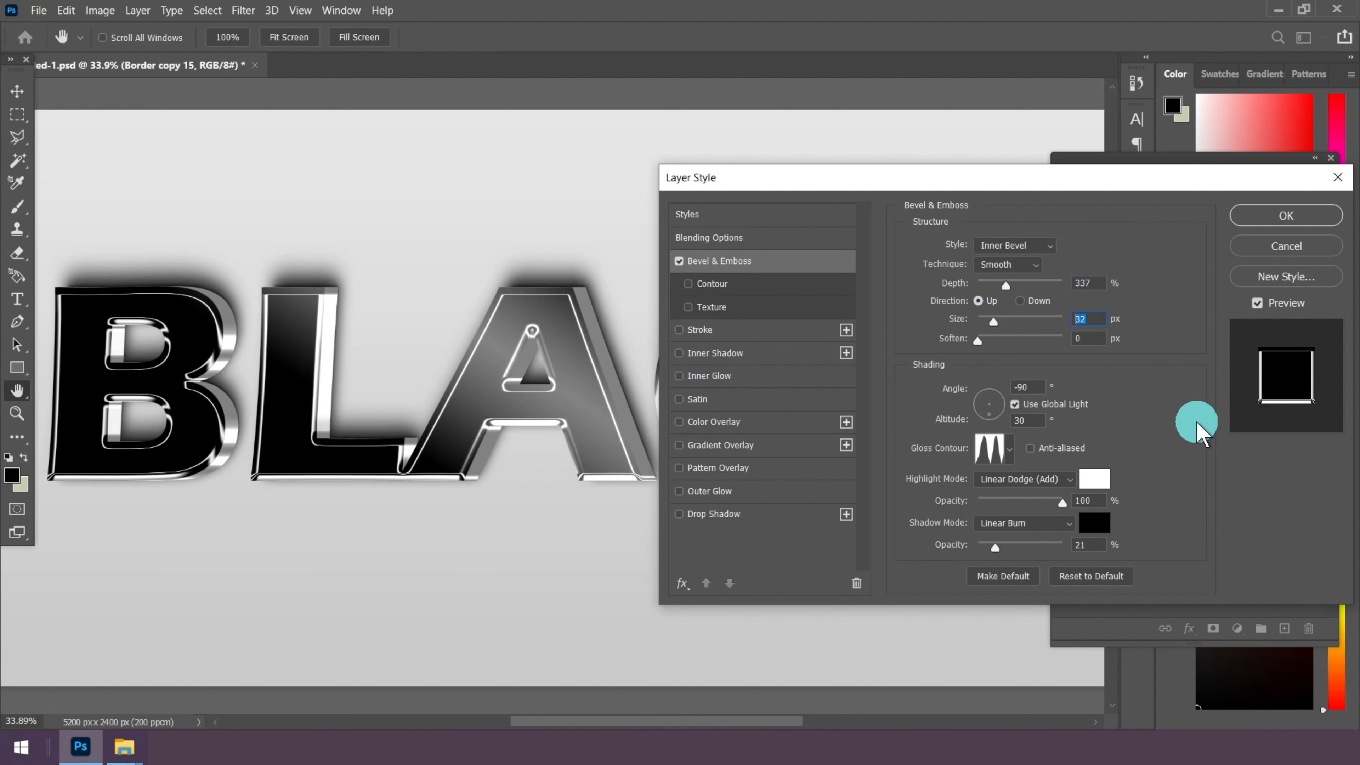
pyautogui.write('5')
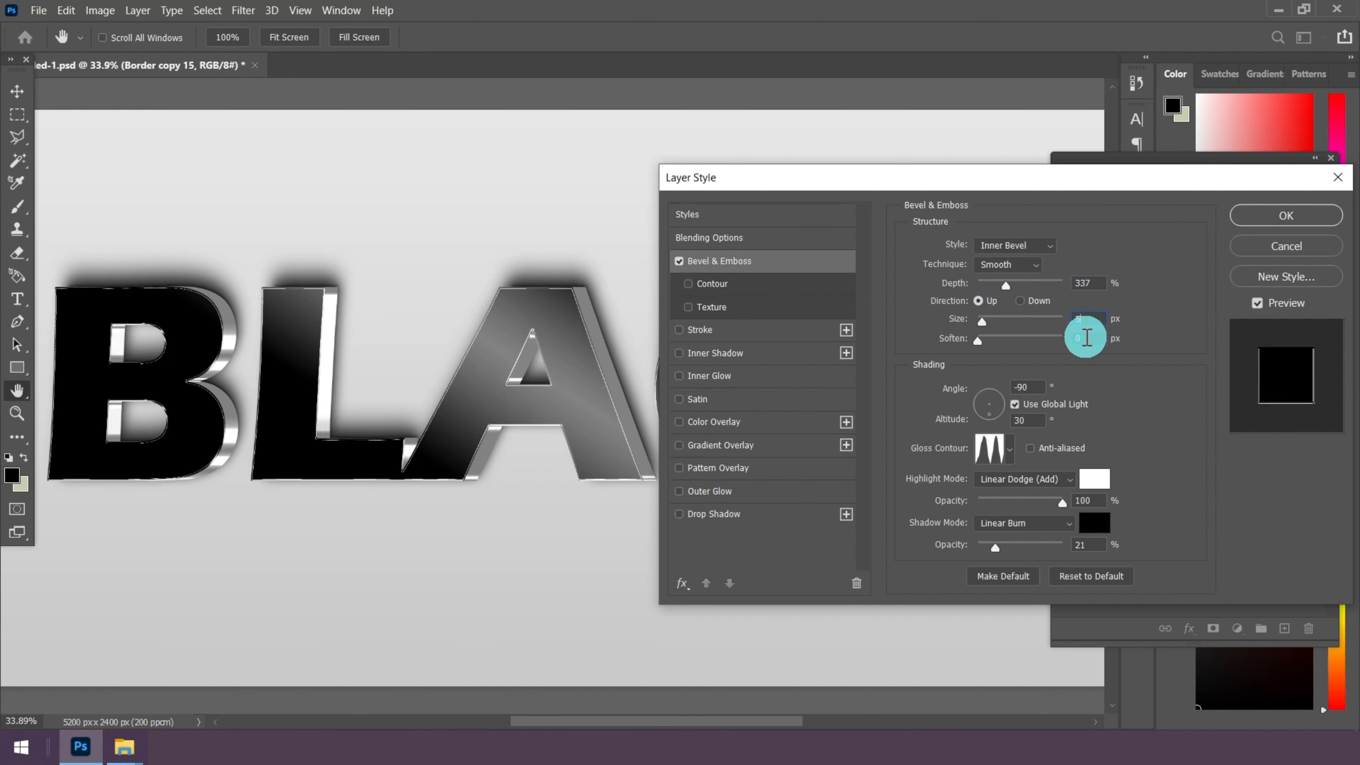
pyautogui.moveTo(1087, 337); pyautogui.dragTo(1052, 351)
pyautogui.write('7')
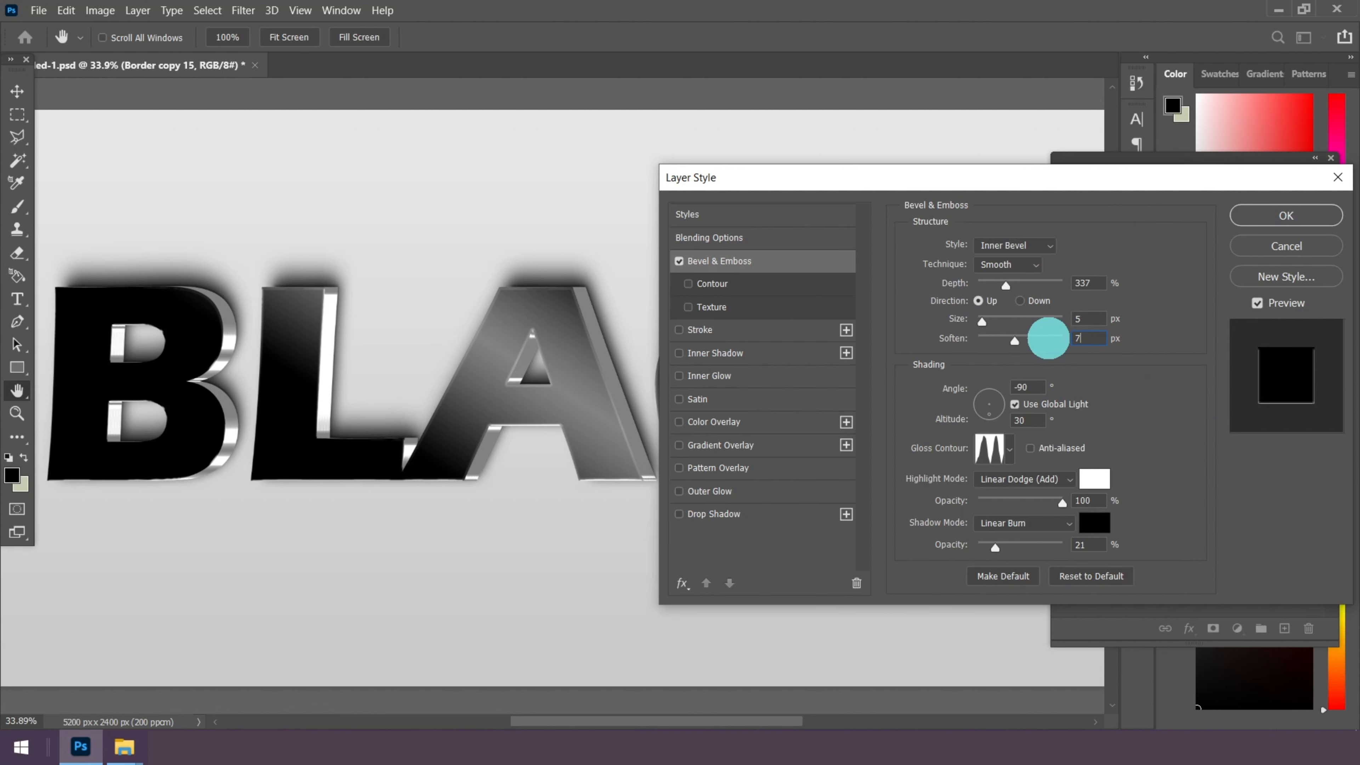
# Set the bevel's shading angle to 102° at 30° altitude and choose the linear gloss contour
pyautogui.doubleClick(1026, 388)
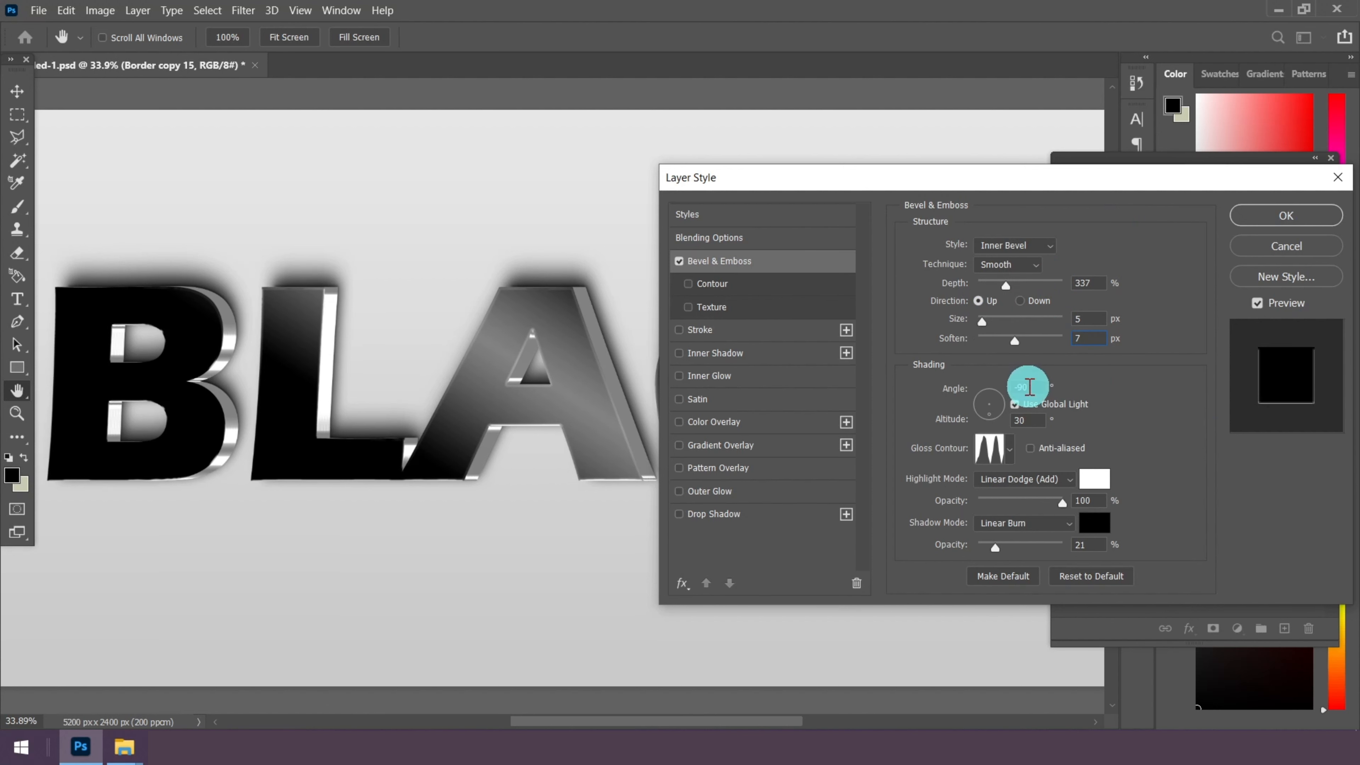
pyautogui.write('1')
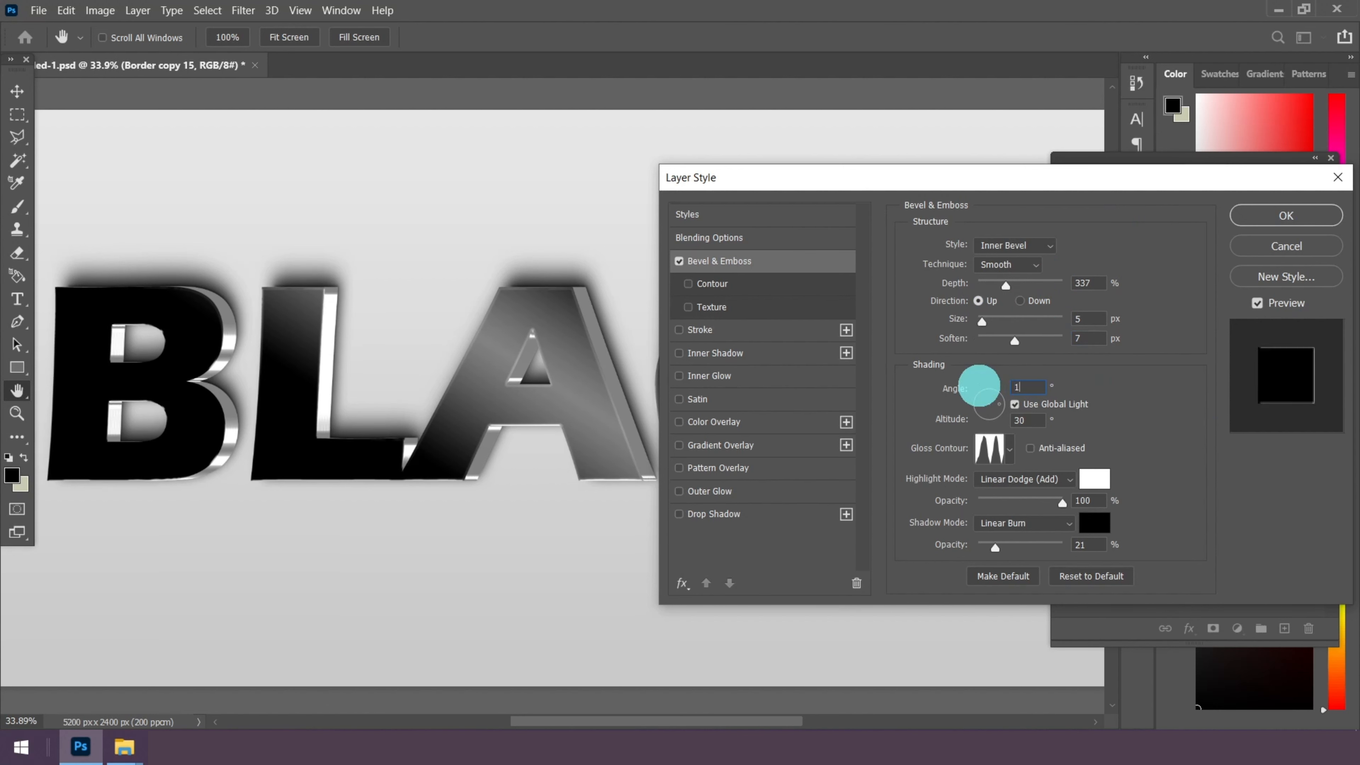
pyautogui.write('02')
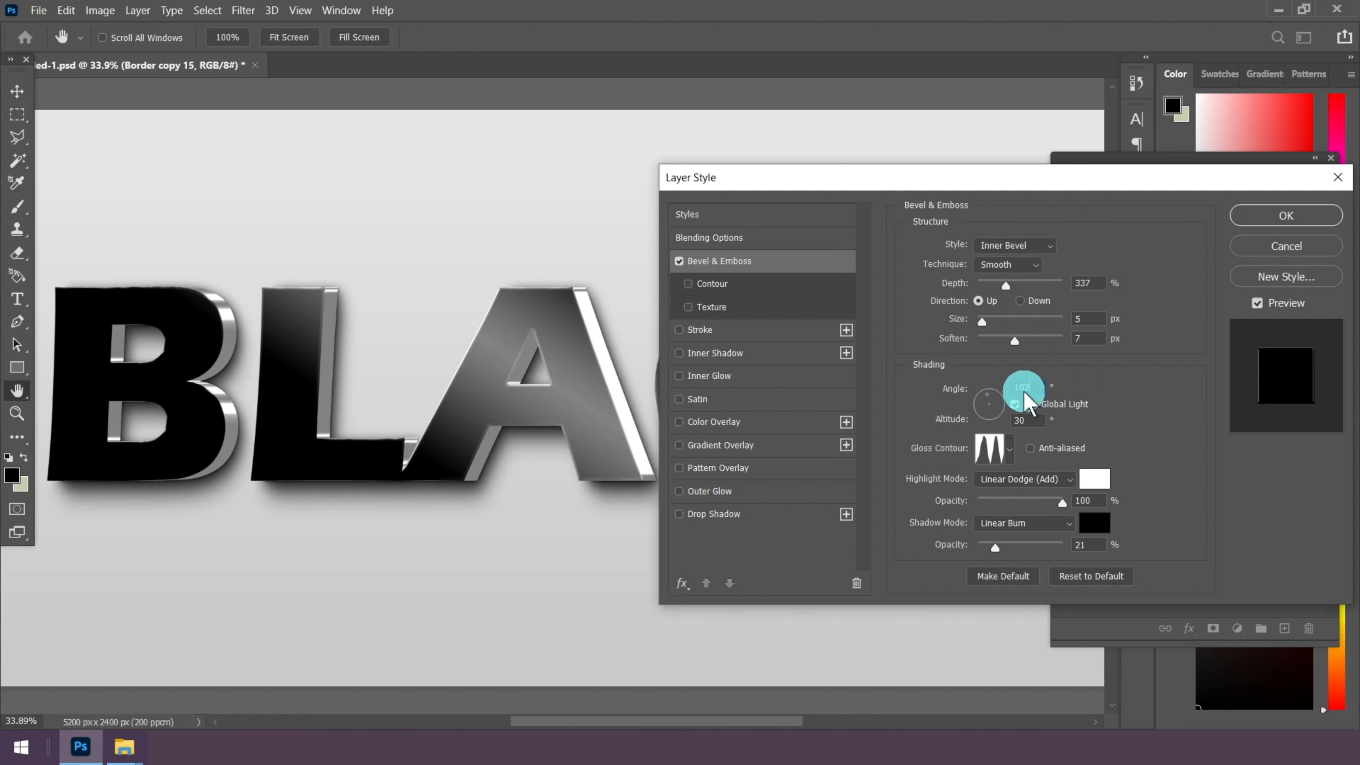
pyautogui.moveTo(1030, 389); pyautogui.dragTo(997, 387)
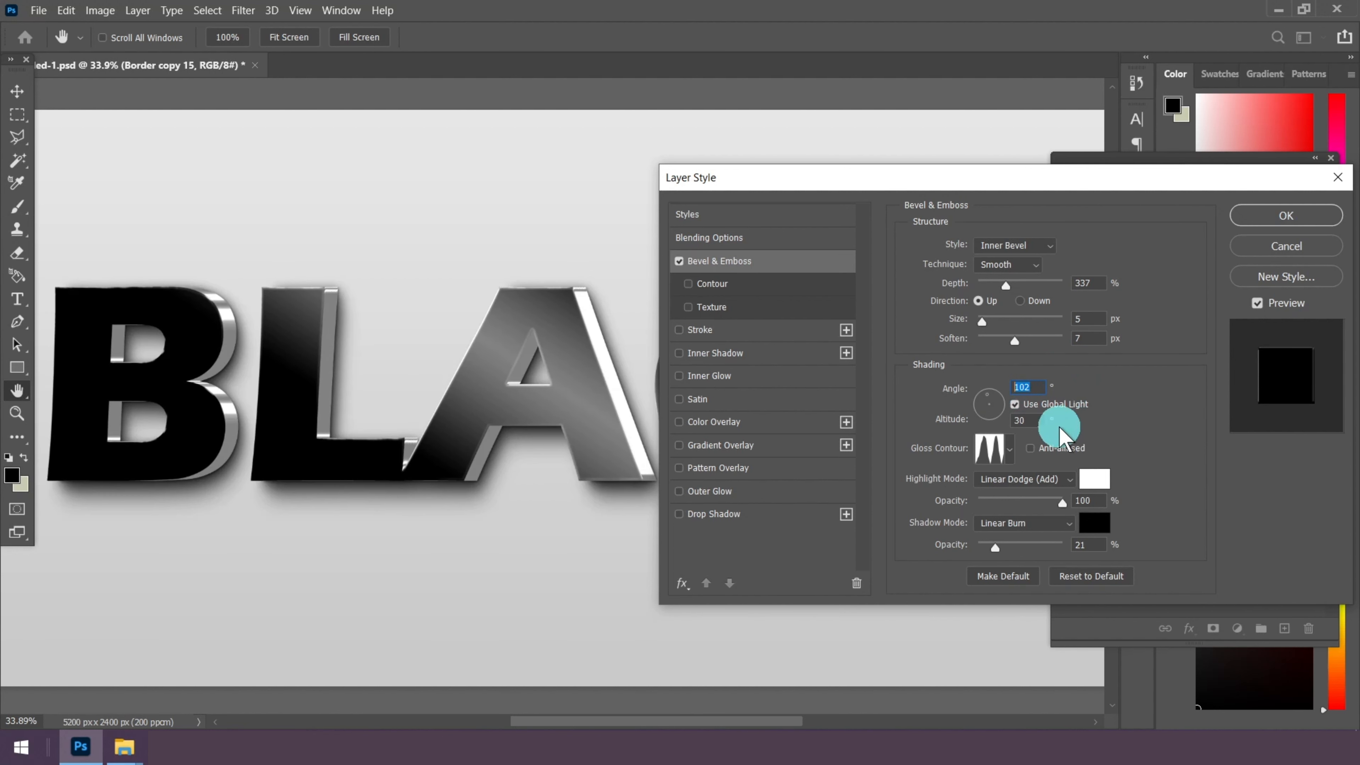
pyautogui.click(1031, 422)
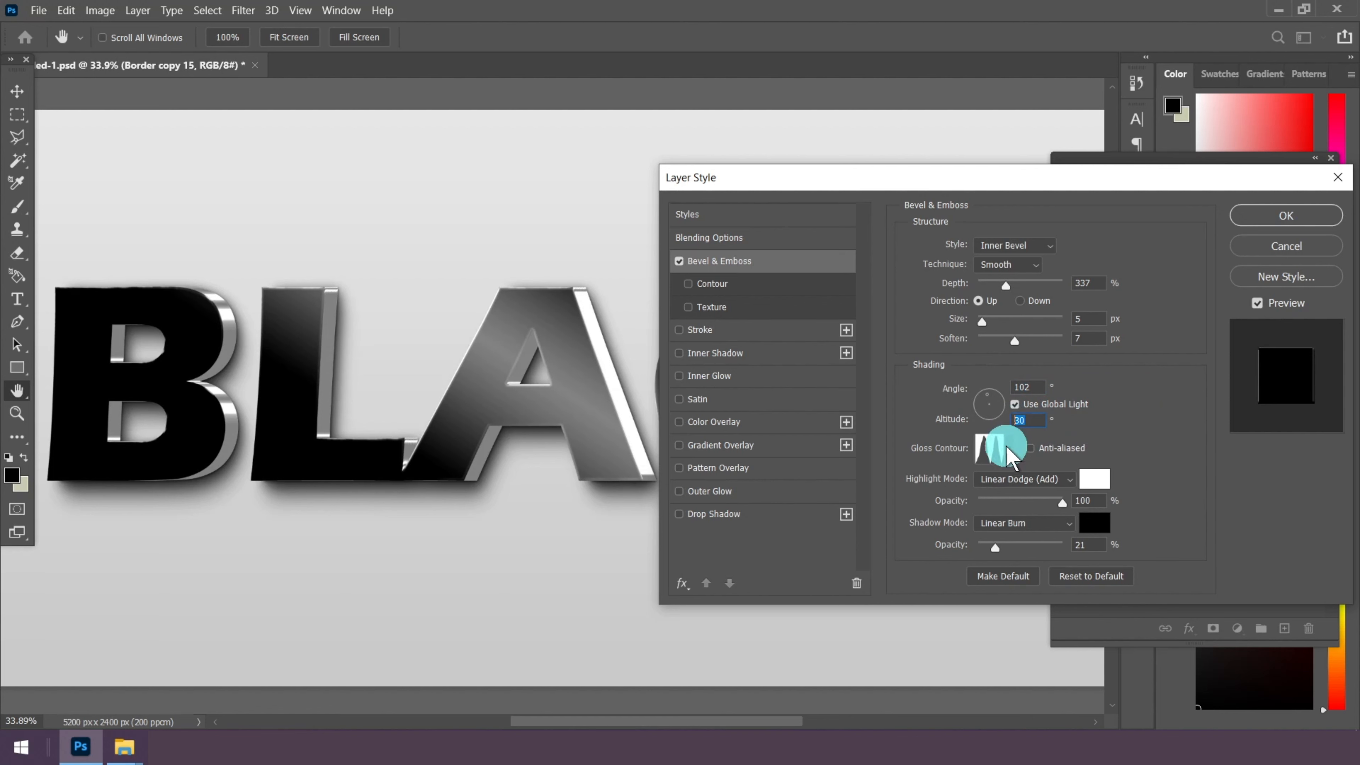
pyautogui.click(1010, 455)
pyautogui.click(818, 498)
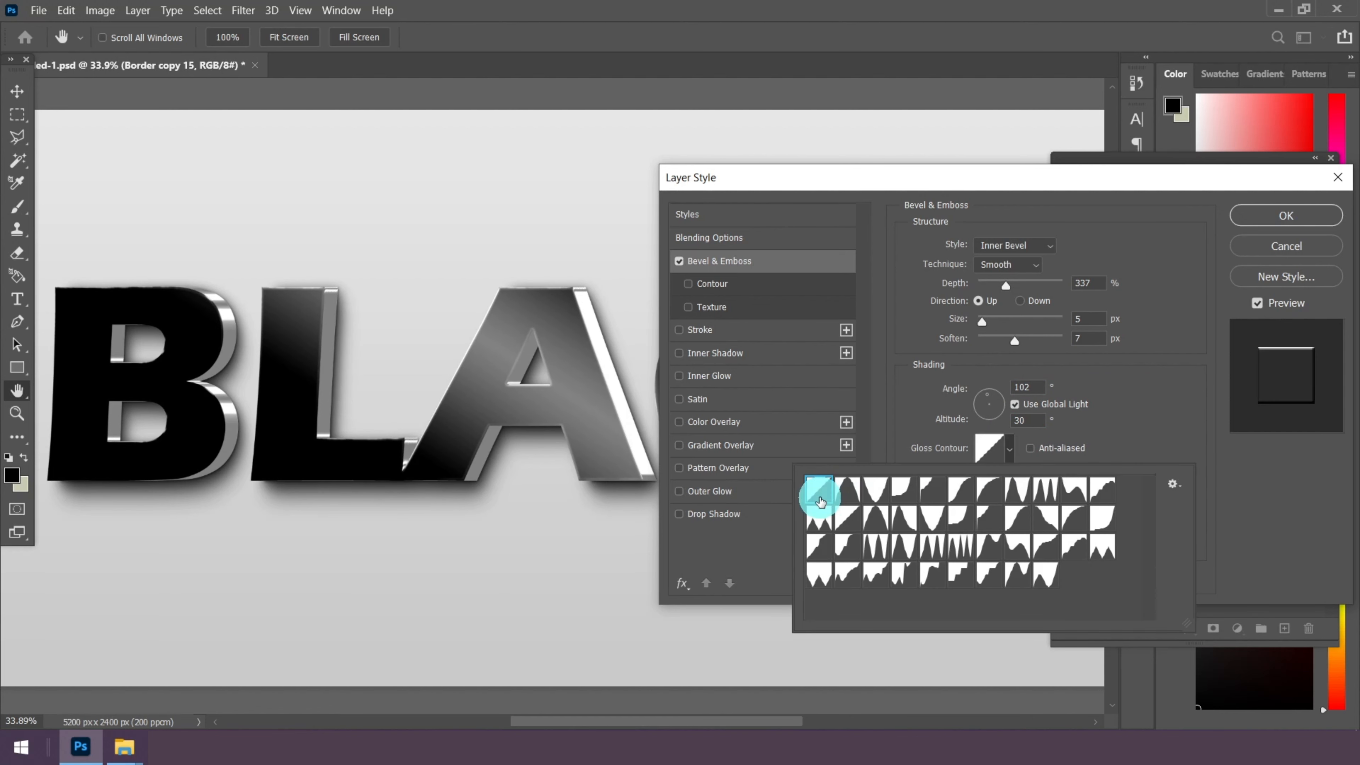
pyautogui.click(1008, 452)
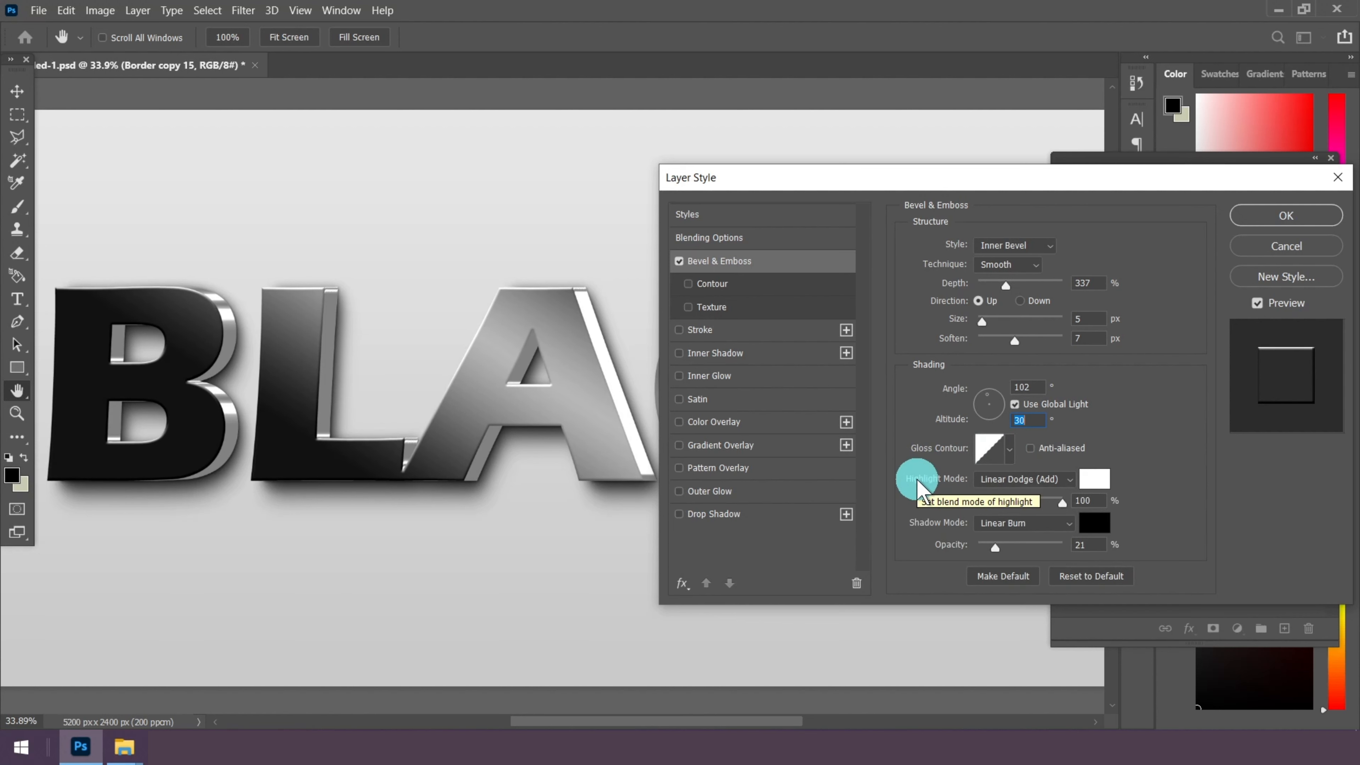
# Set the bevel's highlight mode to Color Dodge with the highlight colour ffffff
pyautogui.click(1006, 485)
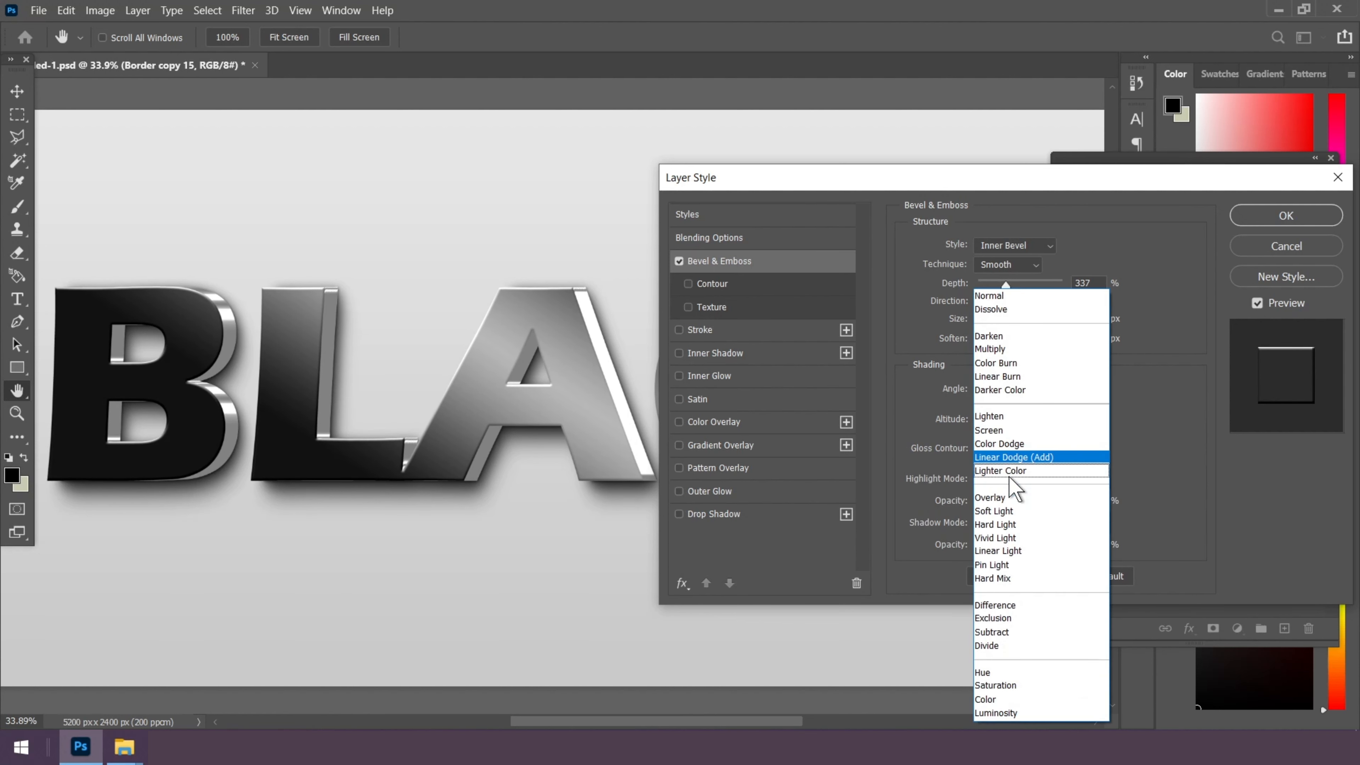
pyautogui.click(1010, 445)
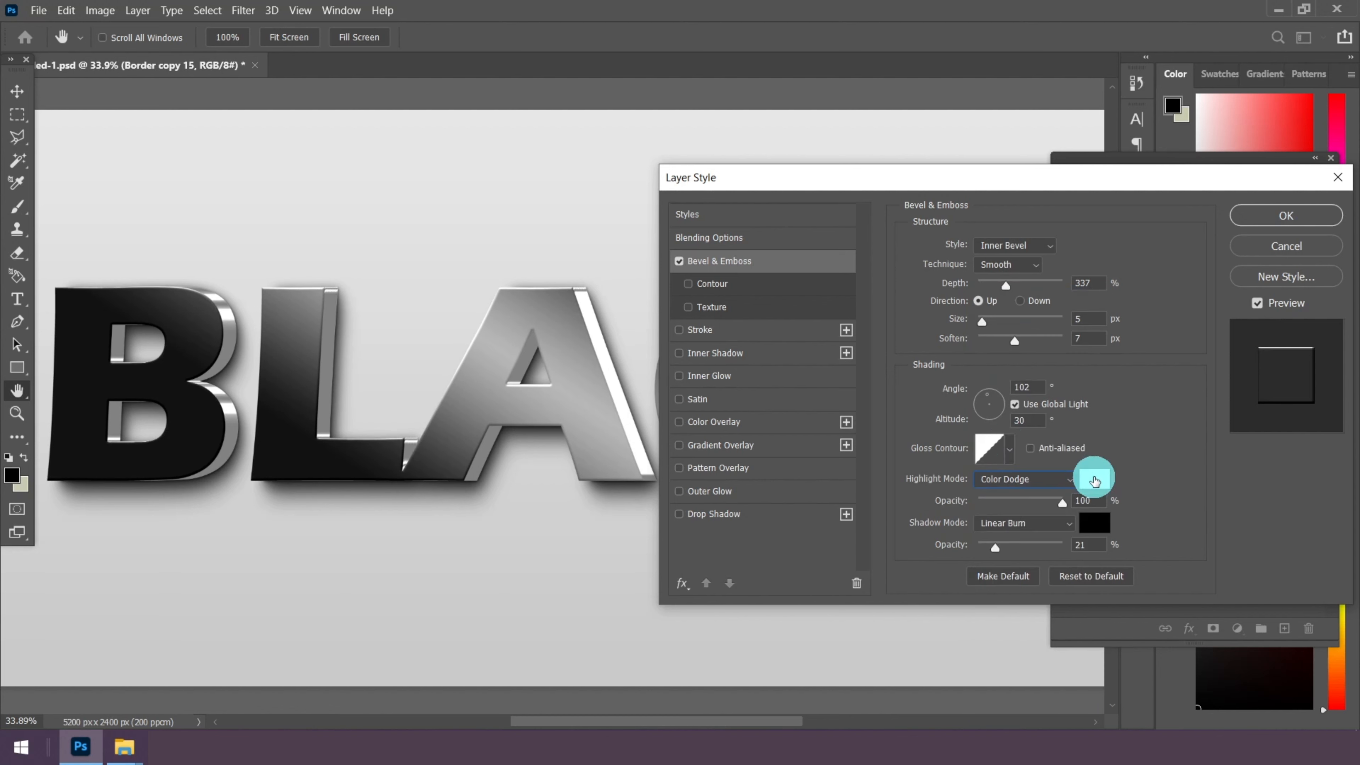
pyautogui.click(1094, 479)
pyautogui.click(585, 232)
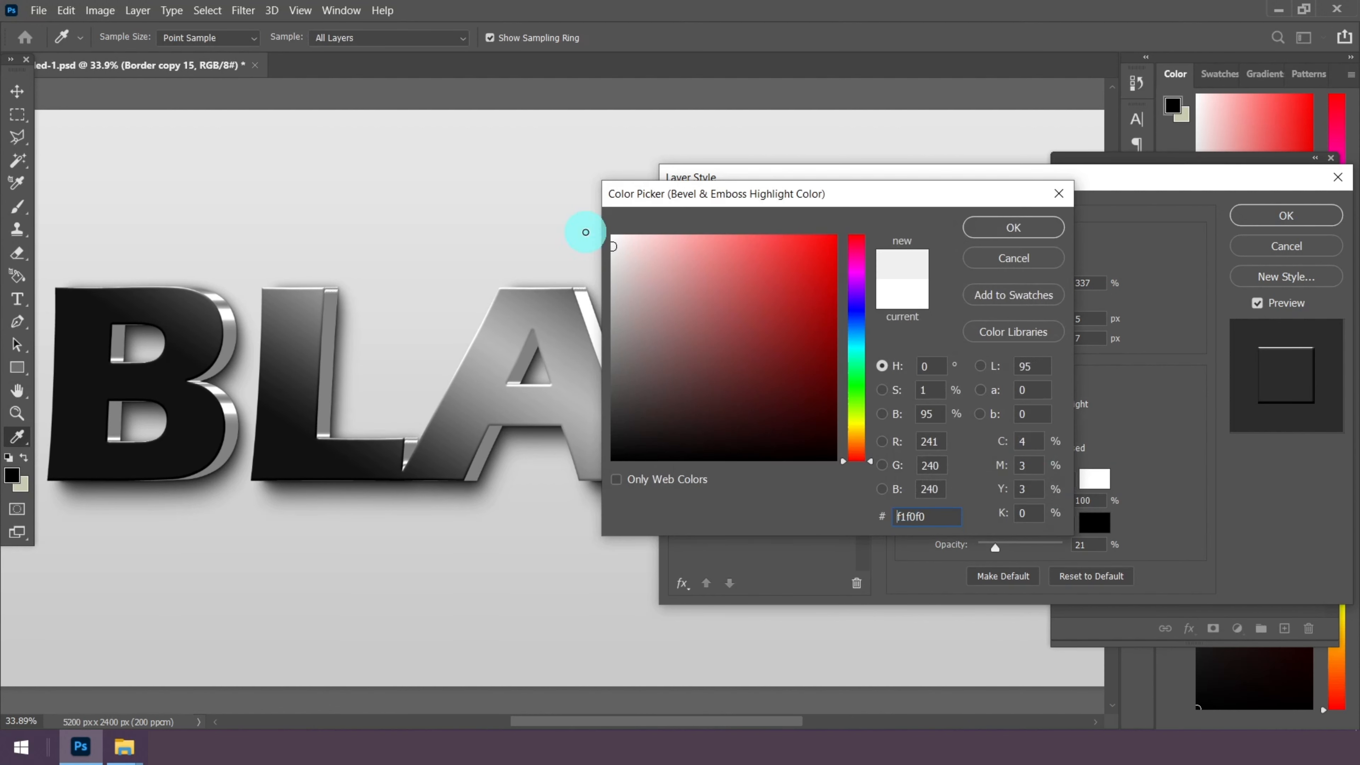
pyautogui.moveTo(585, 232); pyautogui.dragTo(568, 220)
pyautogui.moveTo(935, 516); pyautogui.dragTo(843, 501)
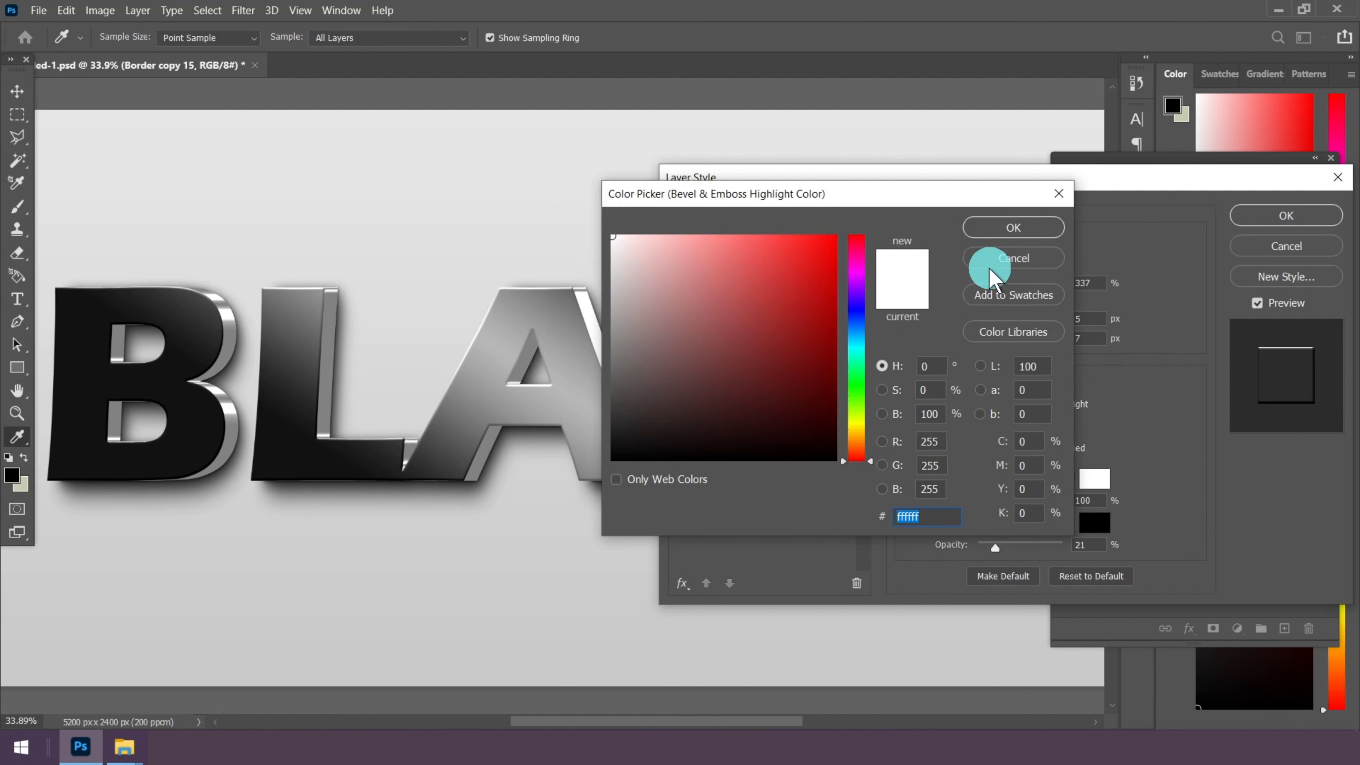
pyautogui.click(1007, 227)
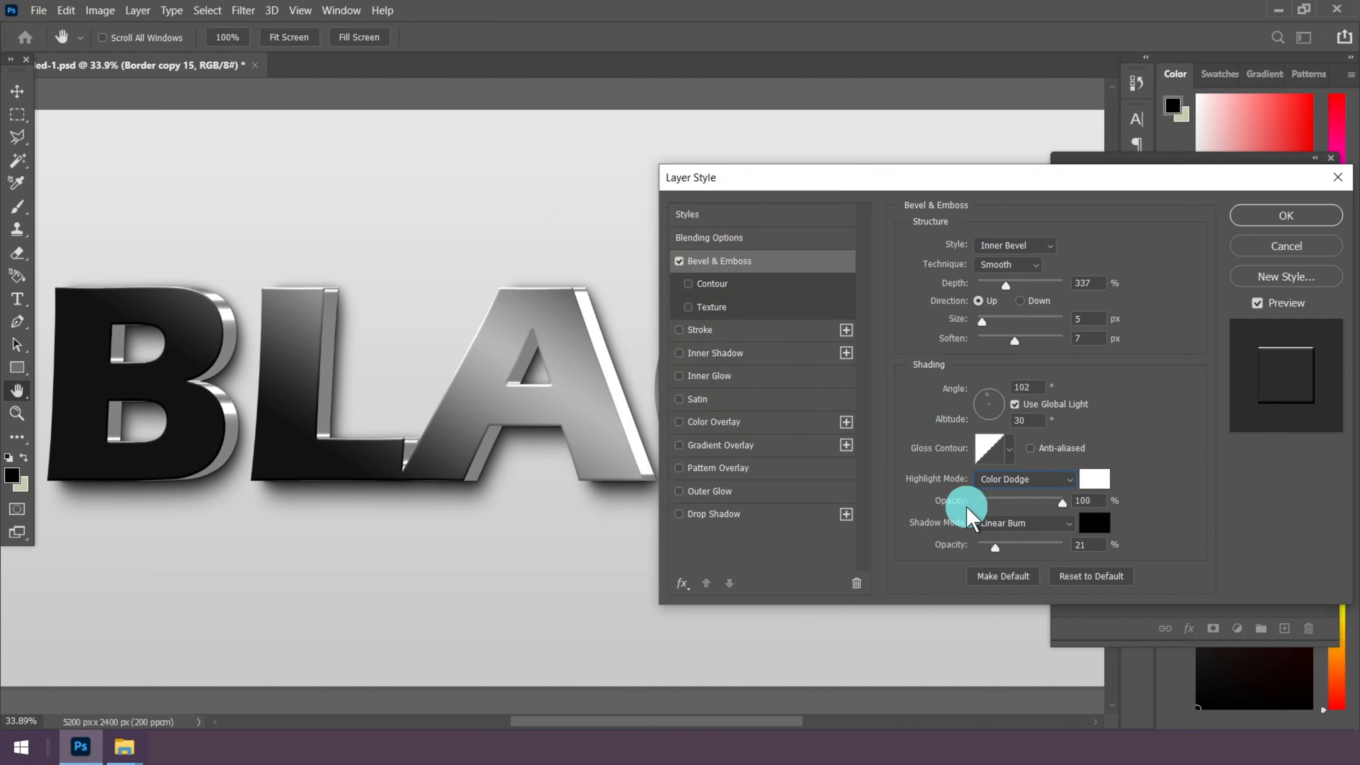
# Set the bevel's highlight opacity to 41%
pyautogui.doubleClick(1090, 500)
pyautogui.write('4')
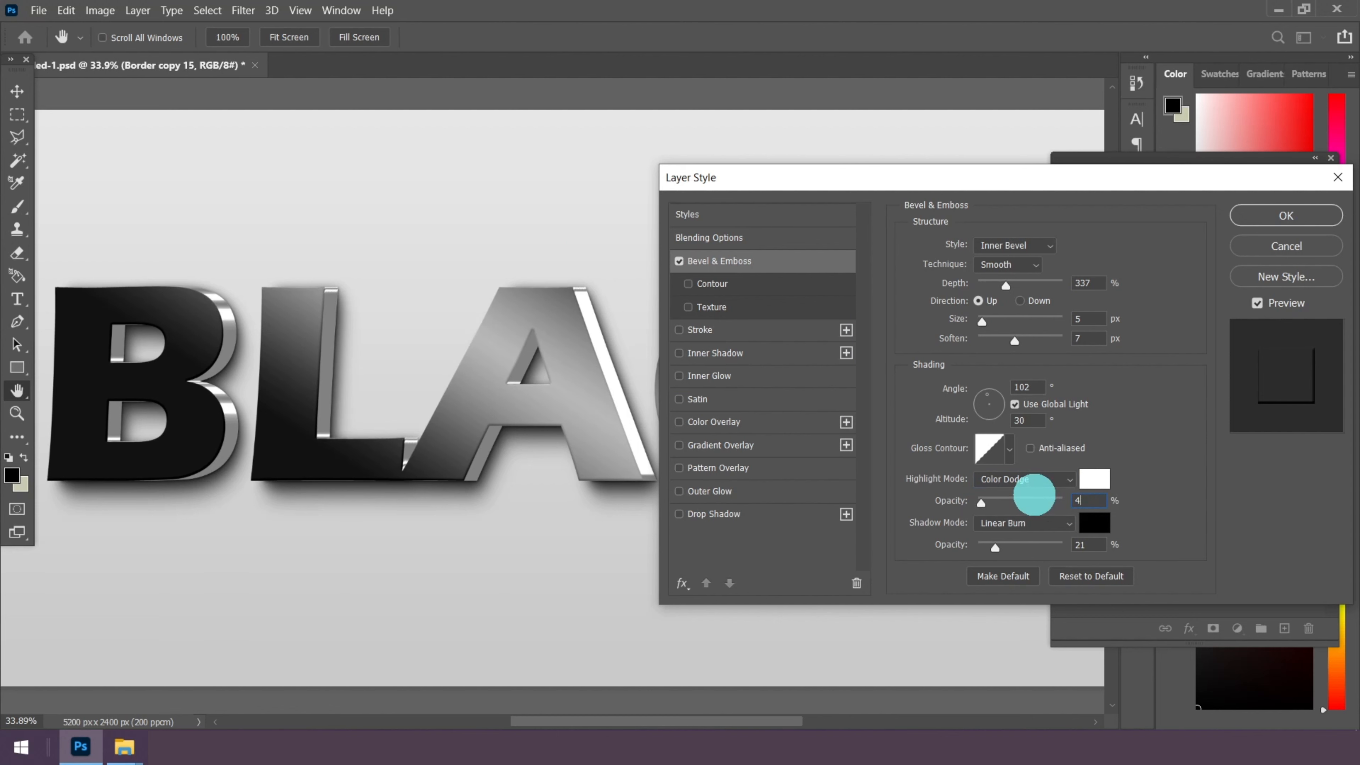
pyautogui.write('1')
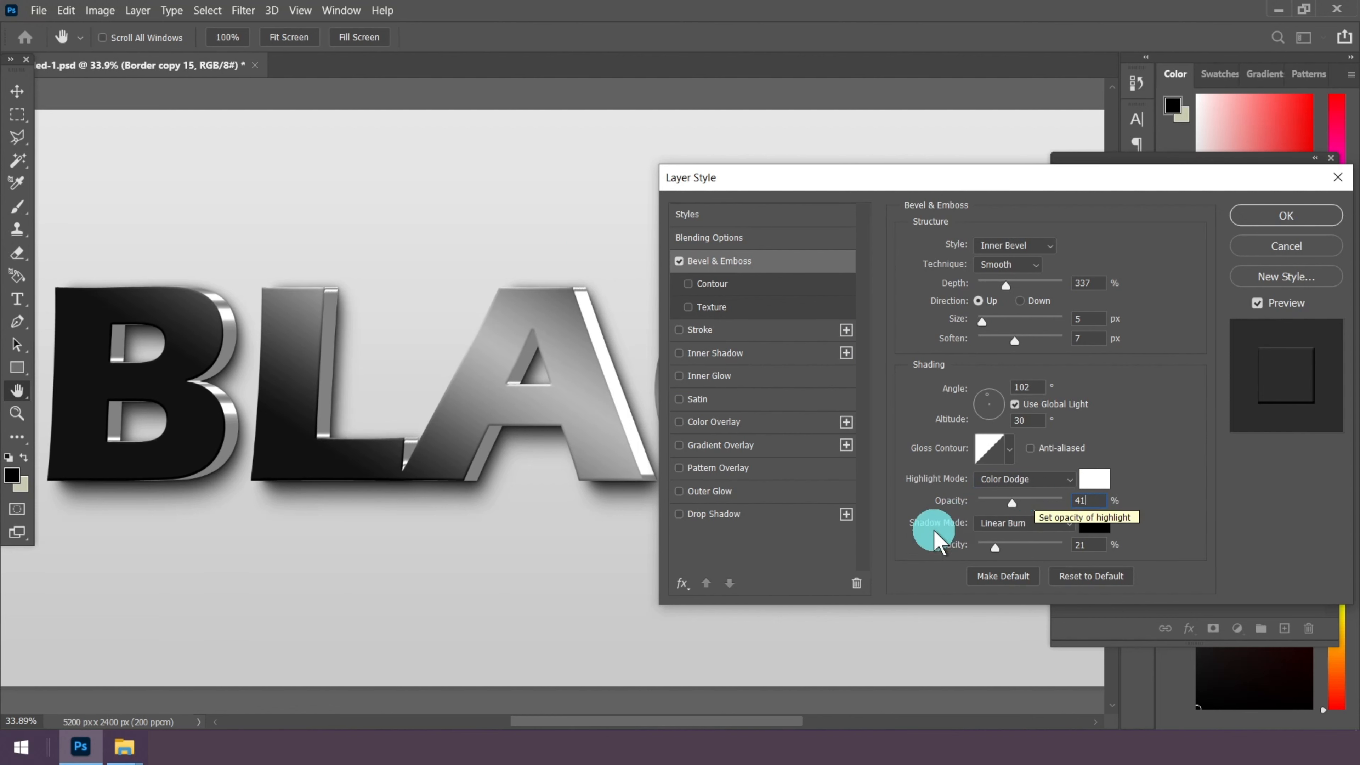
# Set the bevel's shadow mode to Linear Burn with colour 121212 and 45% opacity
pyautogui.click(1014, 528)
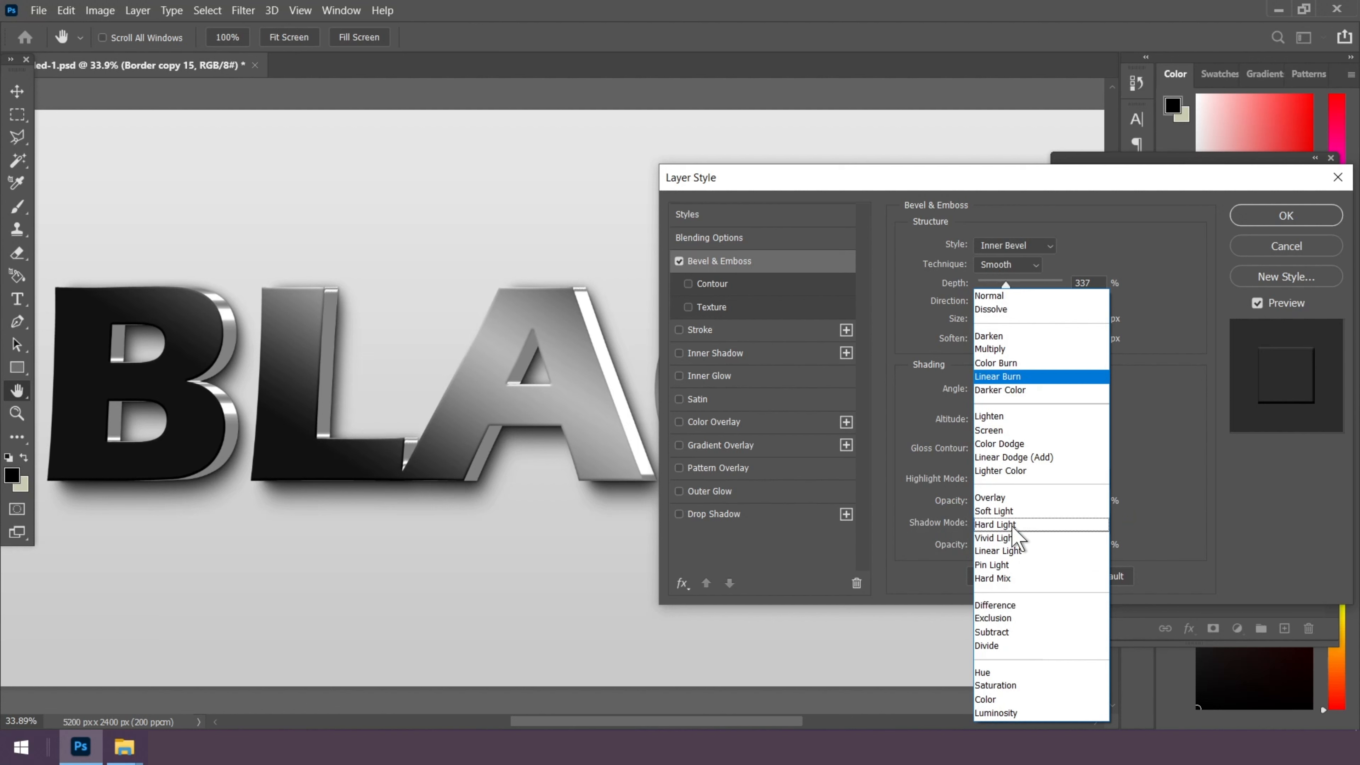
pyautogui.click(1029, 377)
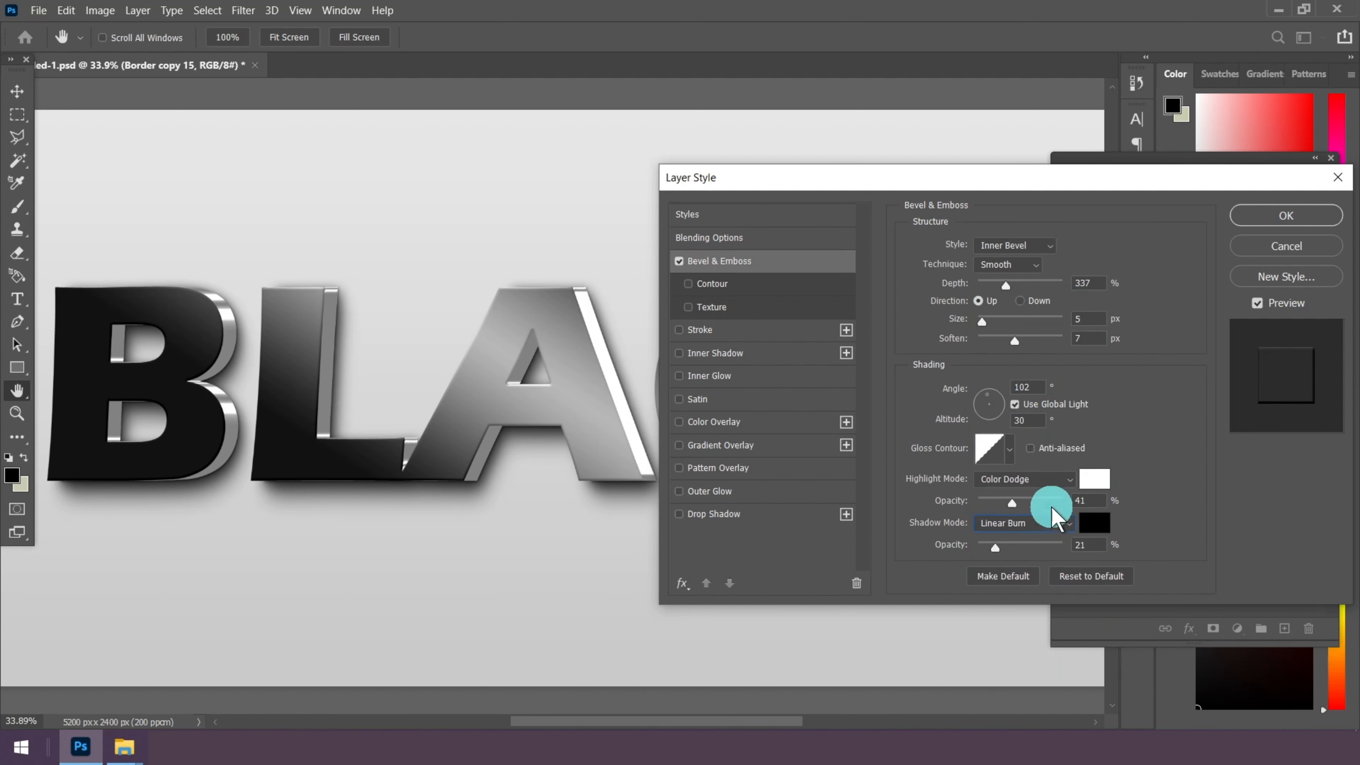
pyautogui.click(1094, 523)
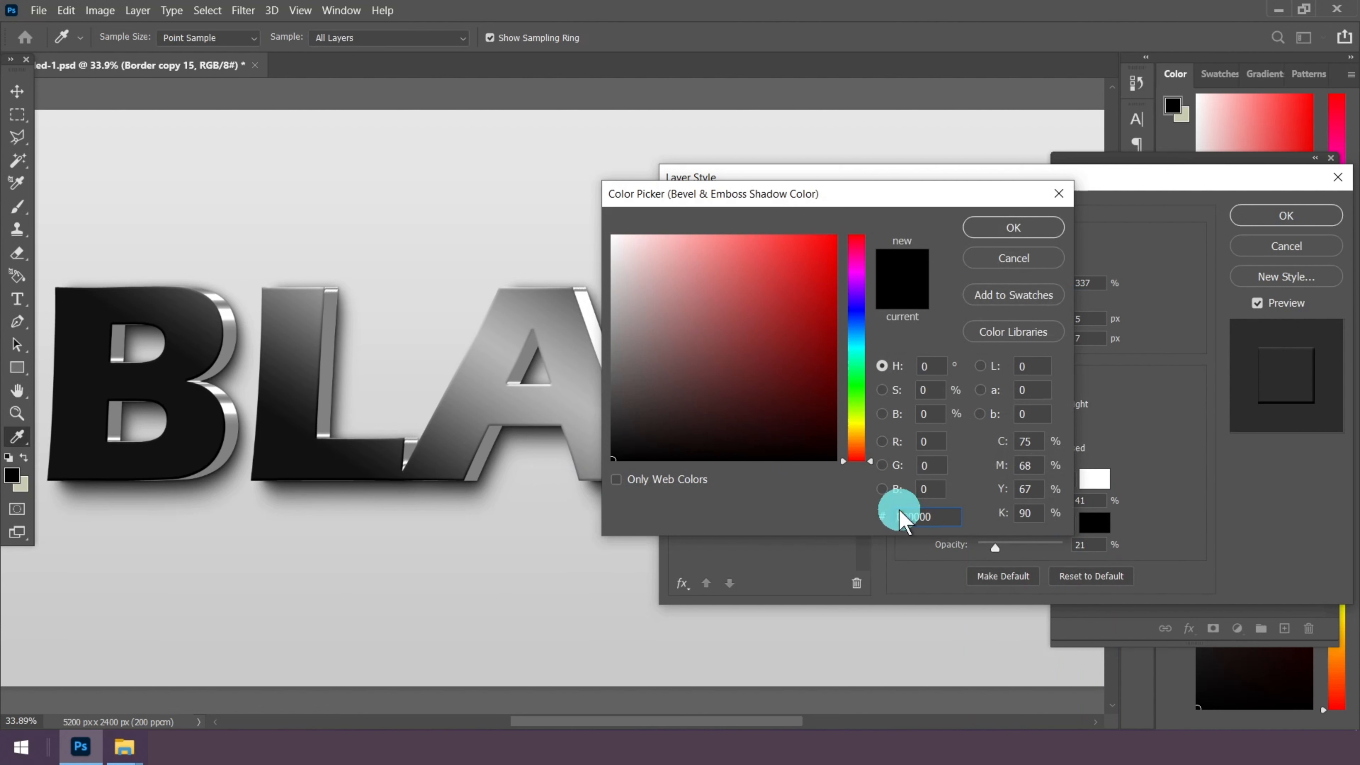
pyautogui.write('121212')
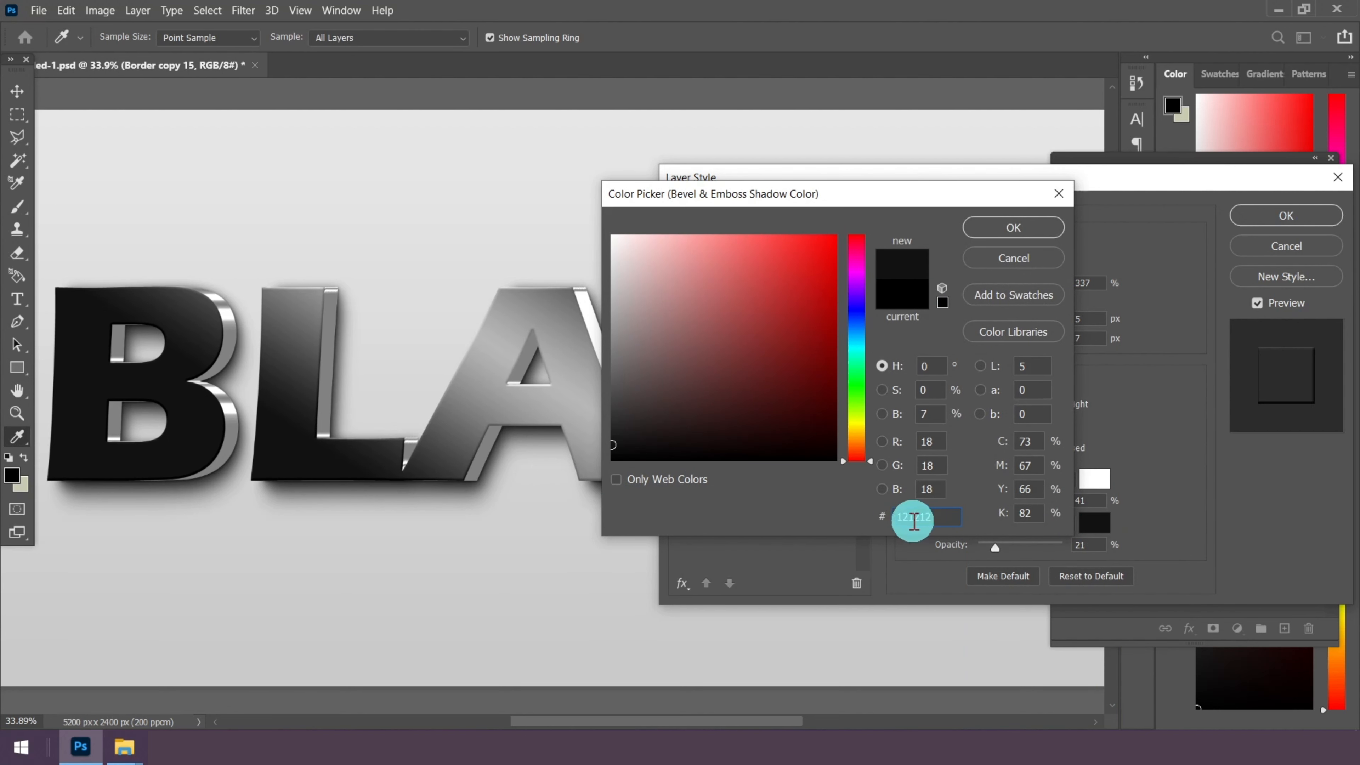
pyautogui.moveTo(937, 516); pyautogui.dragTo(857, 516)
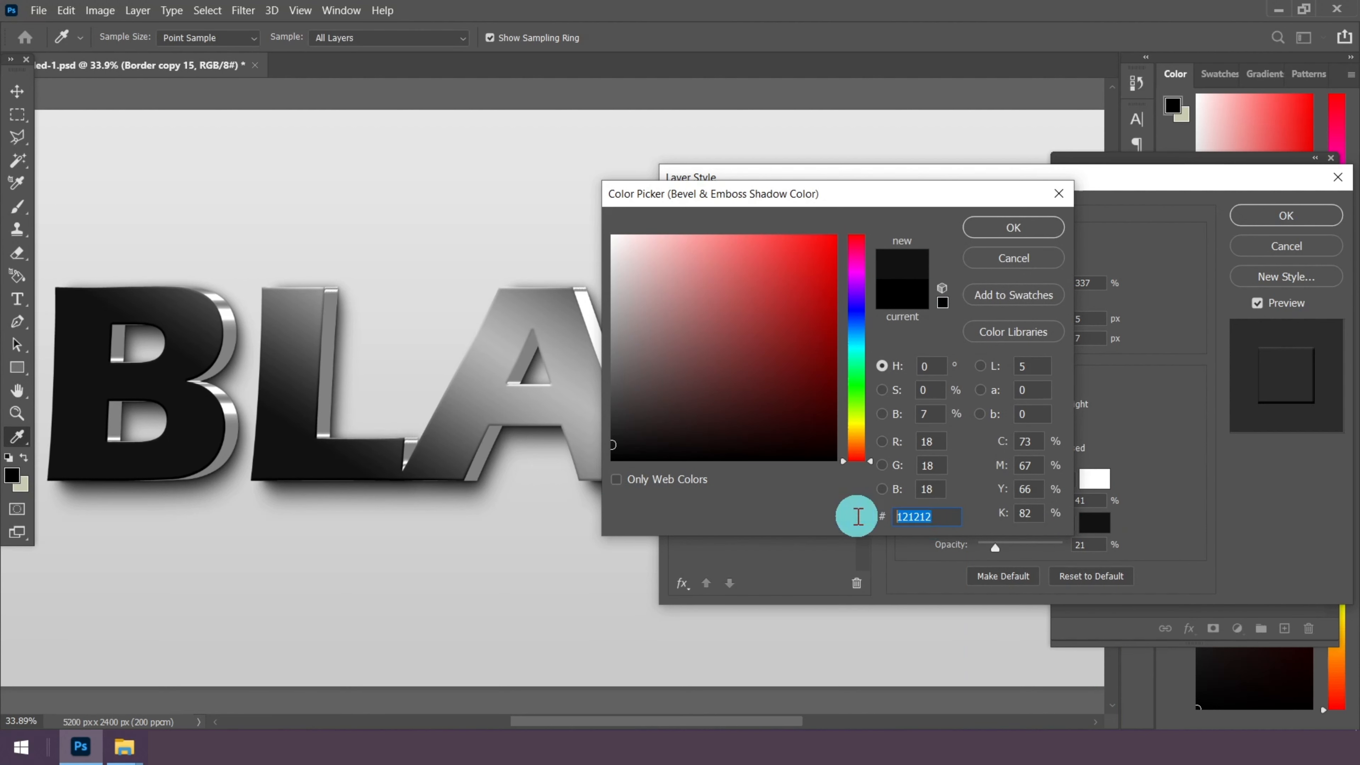
pyautogui.click(1002, 234)
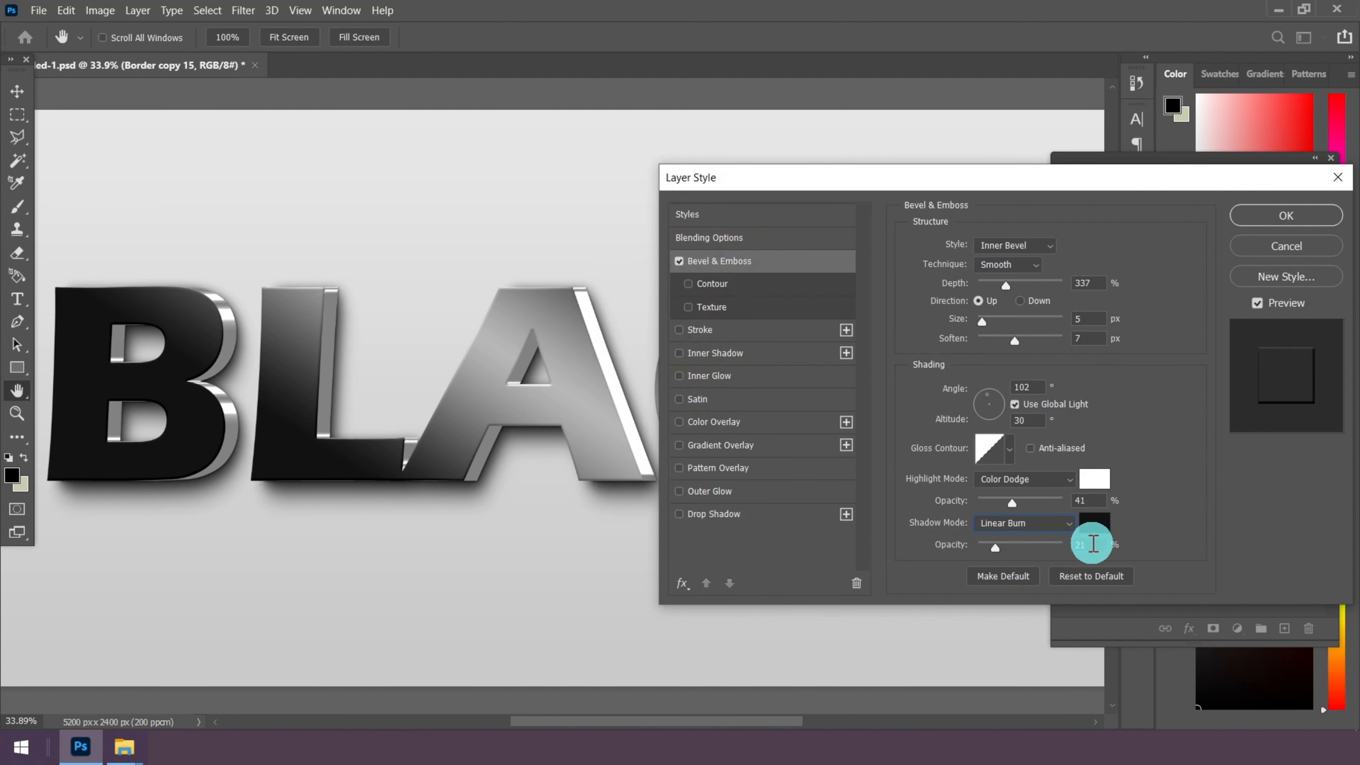
pyautogui.click(1086, 544)
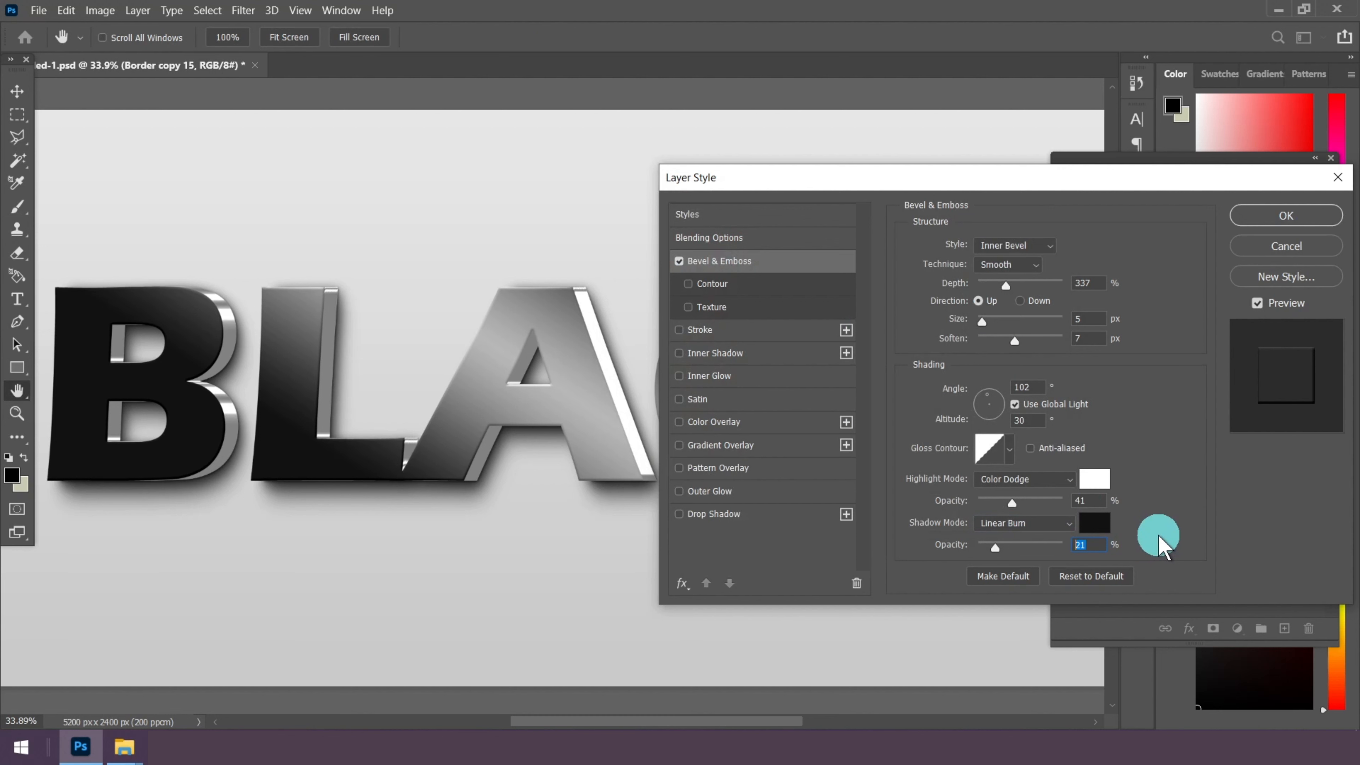
pyautogui.write('45')
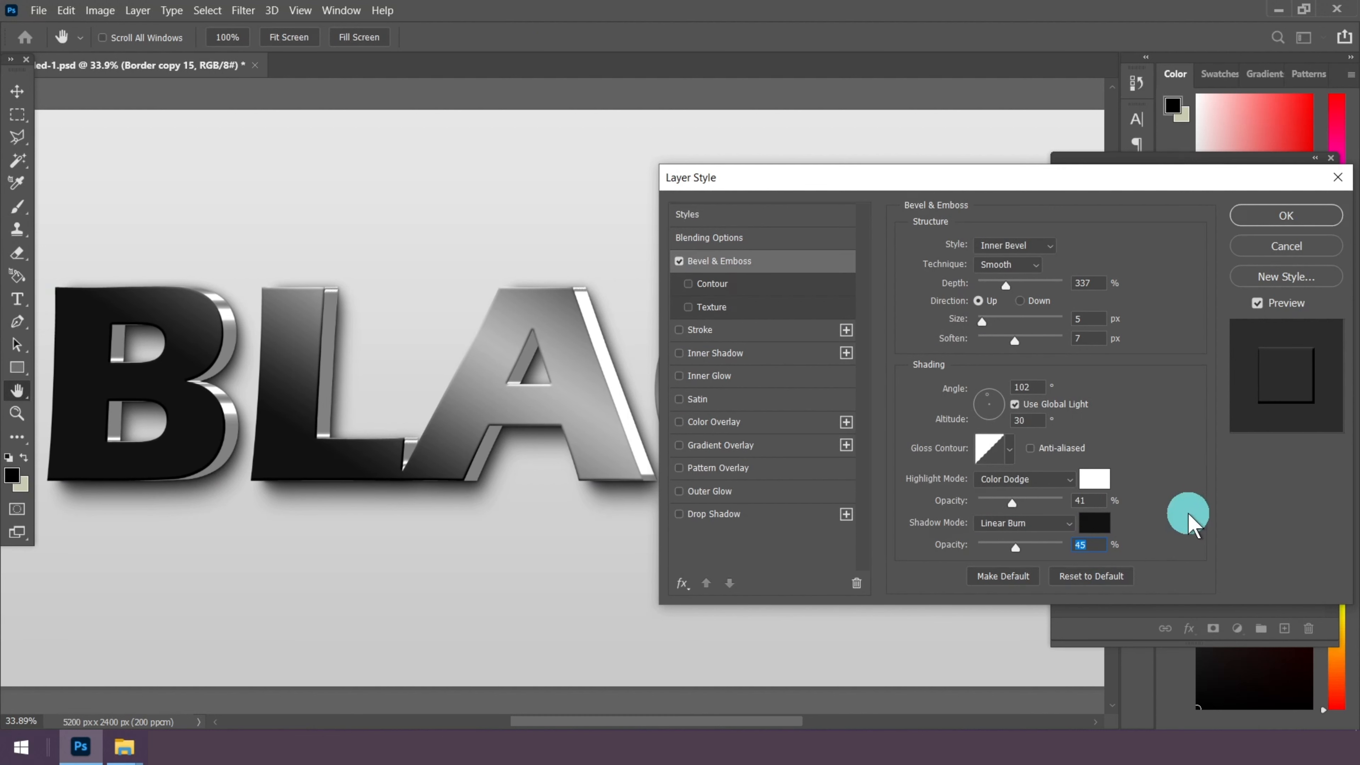
# Enable the bevel's Contour with the linear curve and a range of 50%, and apply the layer style
pyautogui.click(720, 282)
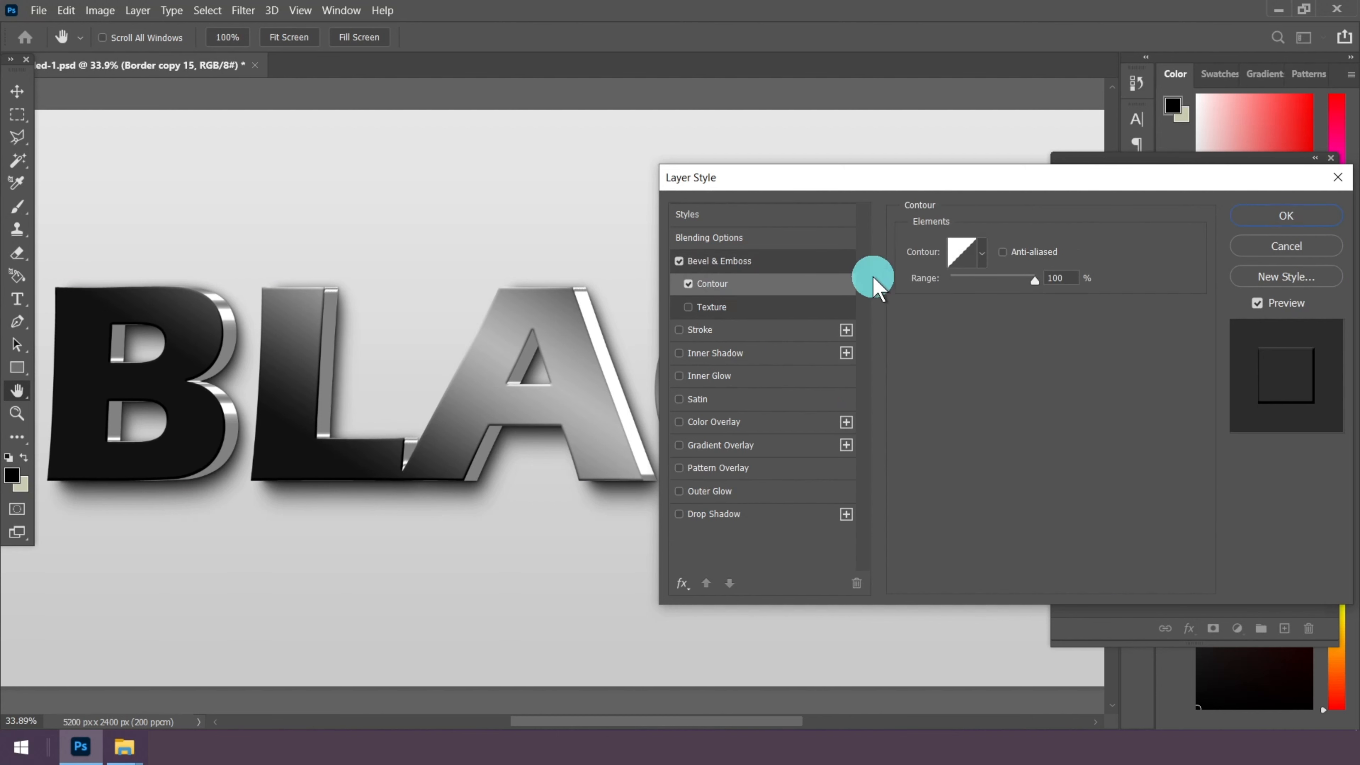
pyautogui.click(981, 253)
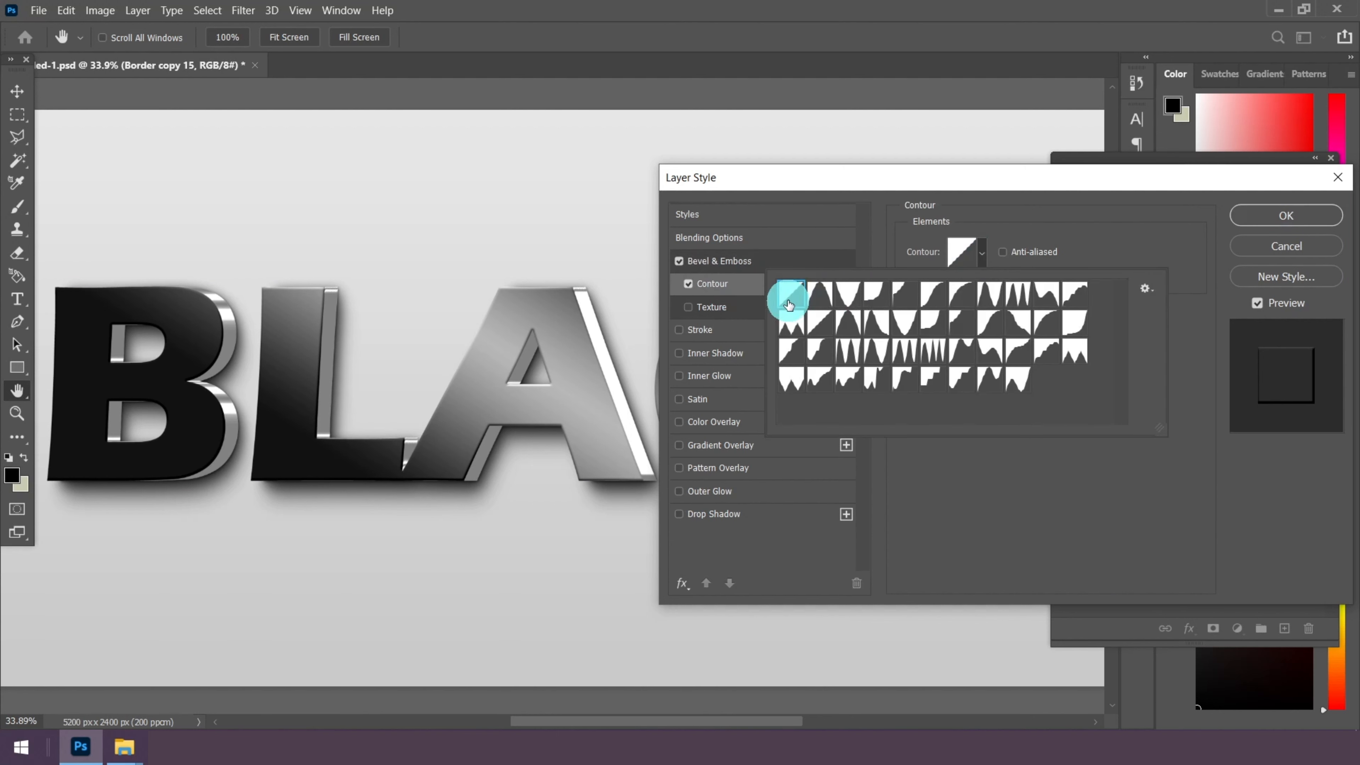
pyautogui.click(981, 255)
pyautogui.doubleClick(1066, 281)
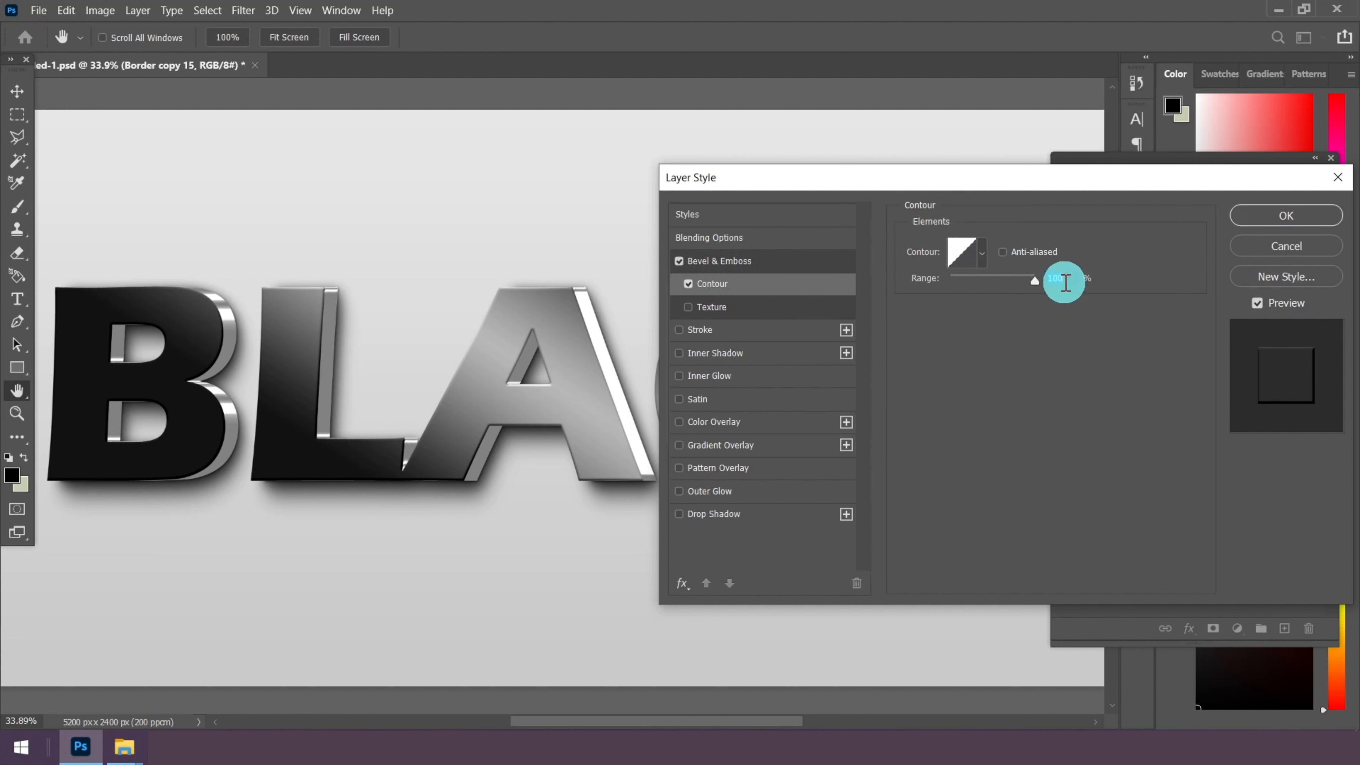
pyautogui.write('50')
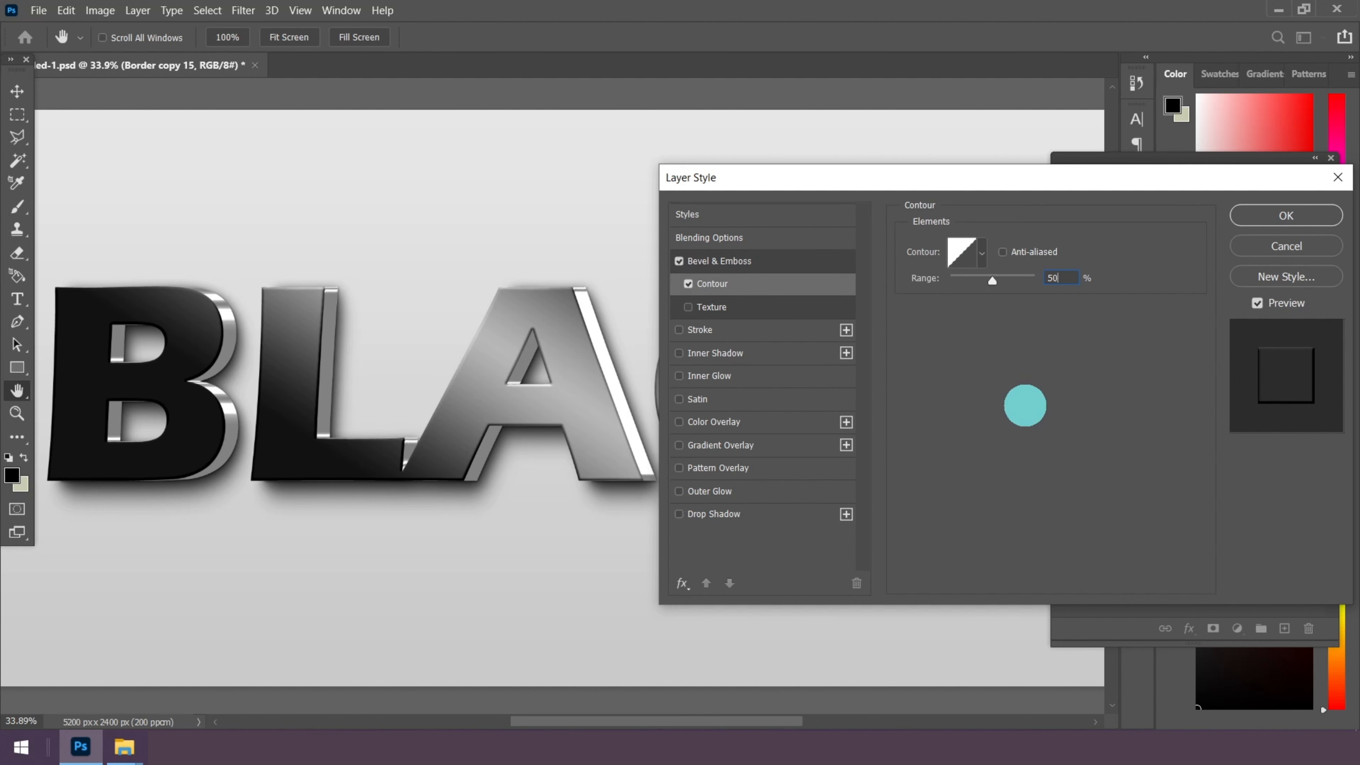
pyautogui.doubleClick(1059, 279)
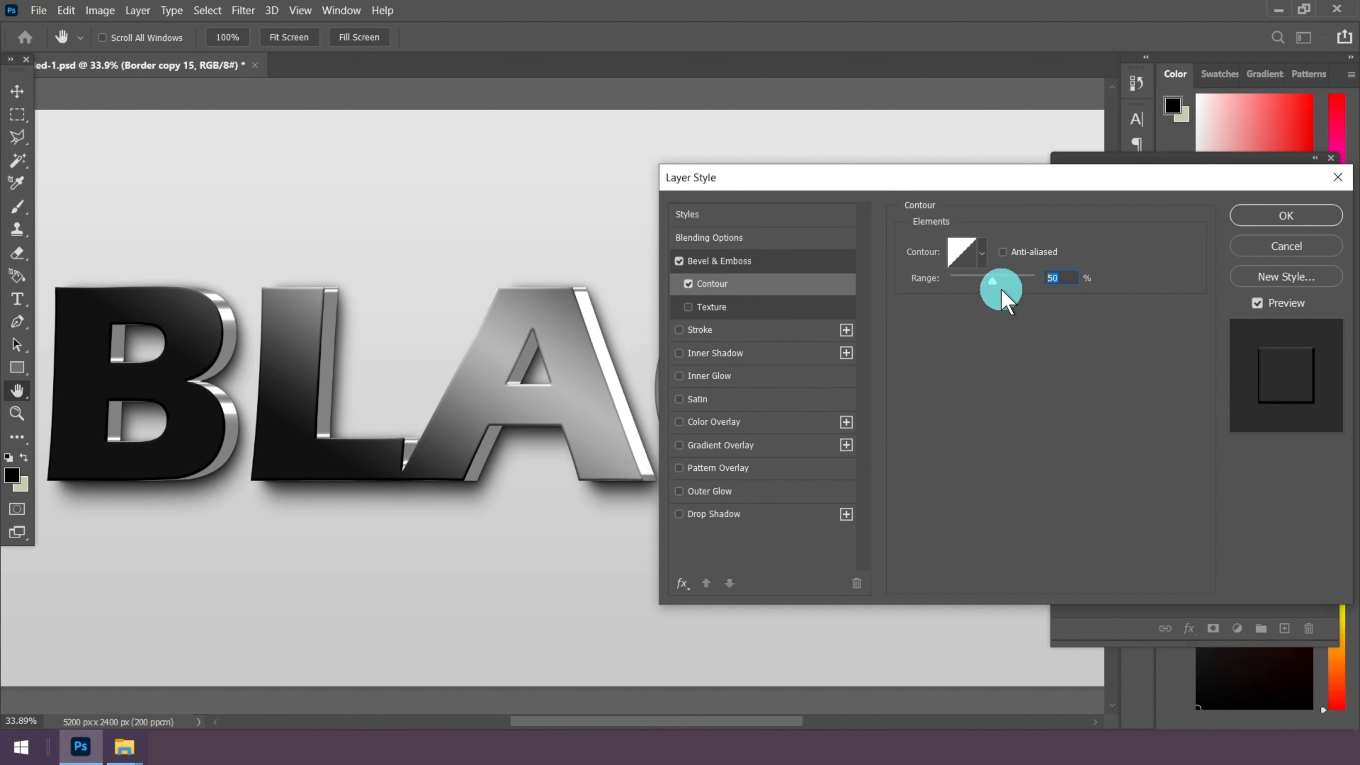
pyautogui.click(1284, 215)
pyautogui.press('v')
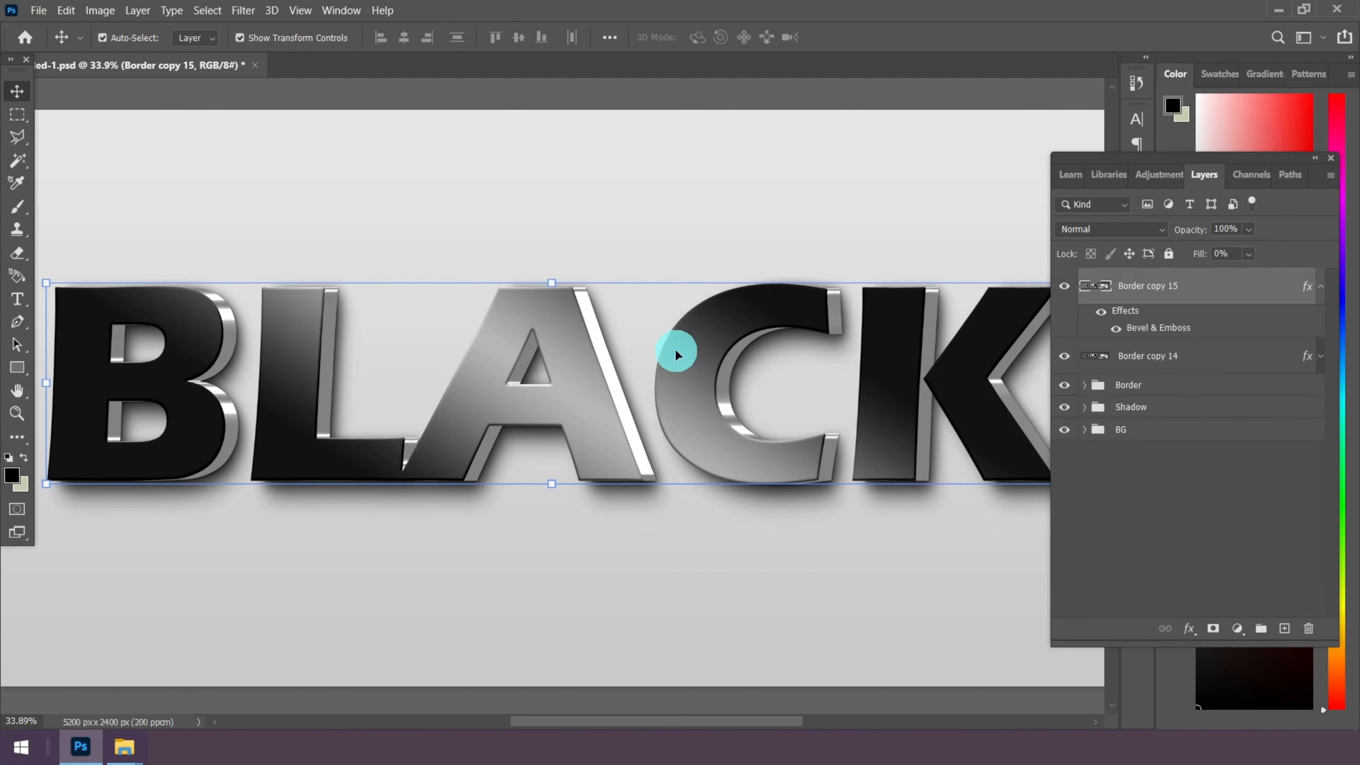
# Rename the Border copy 15 layer as Surface 2 and the Border copy 14 layer as Surface 1
pyautogui.scroll(-2, 665, 348)
pyautogui.scroll(5, 662, 349)
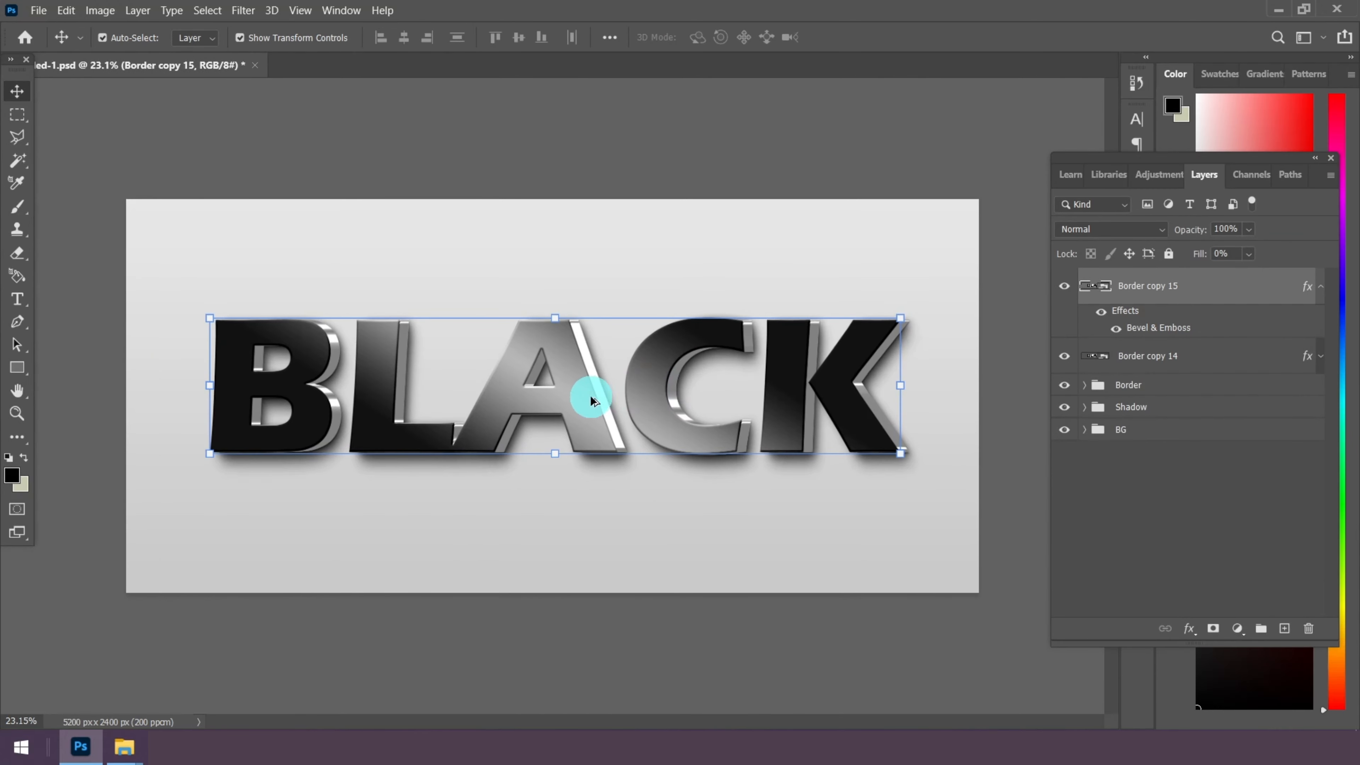
pyautogui.scroll(-5, 564, 375)
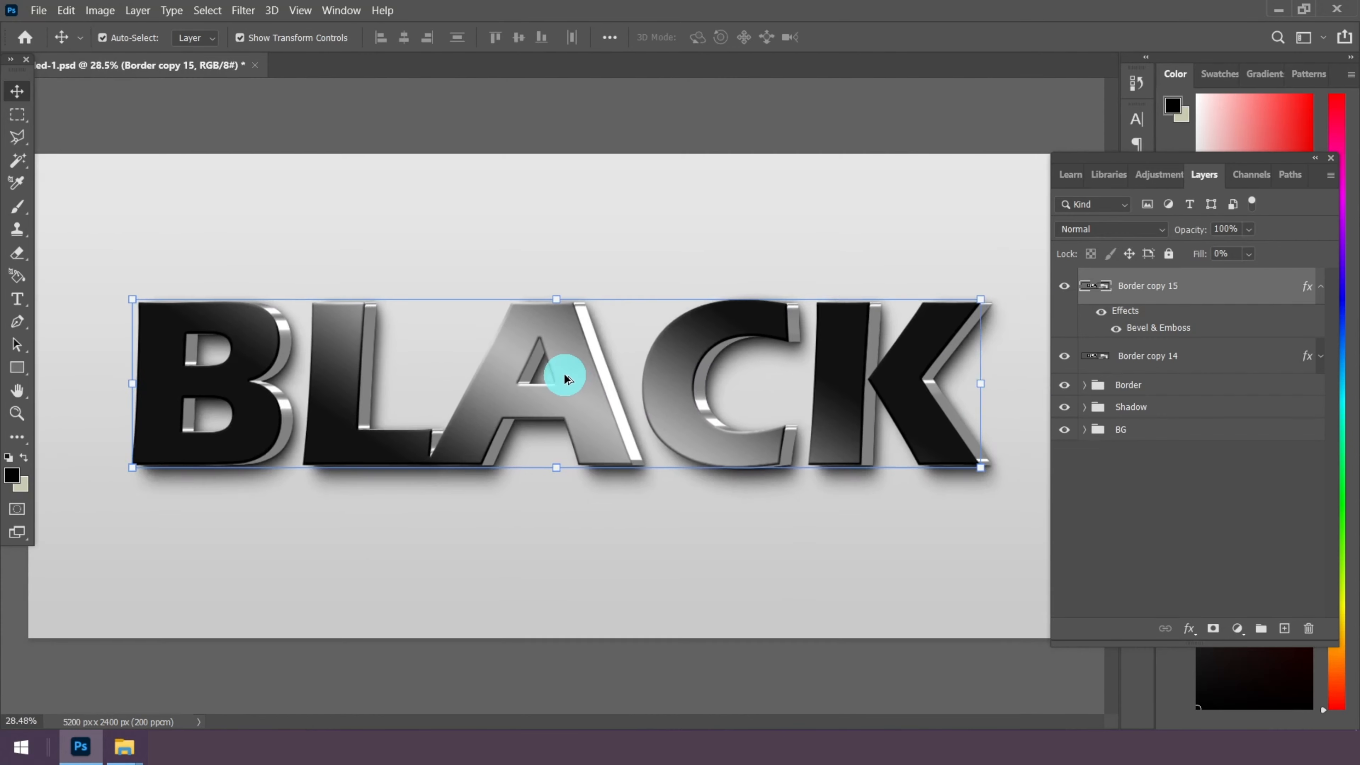
pyautogui.hotkey('ctrl', '0')
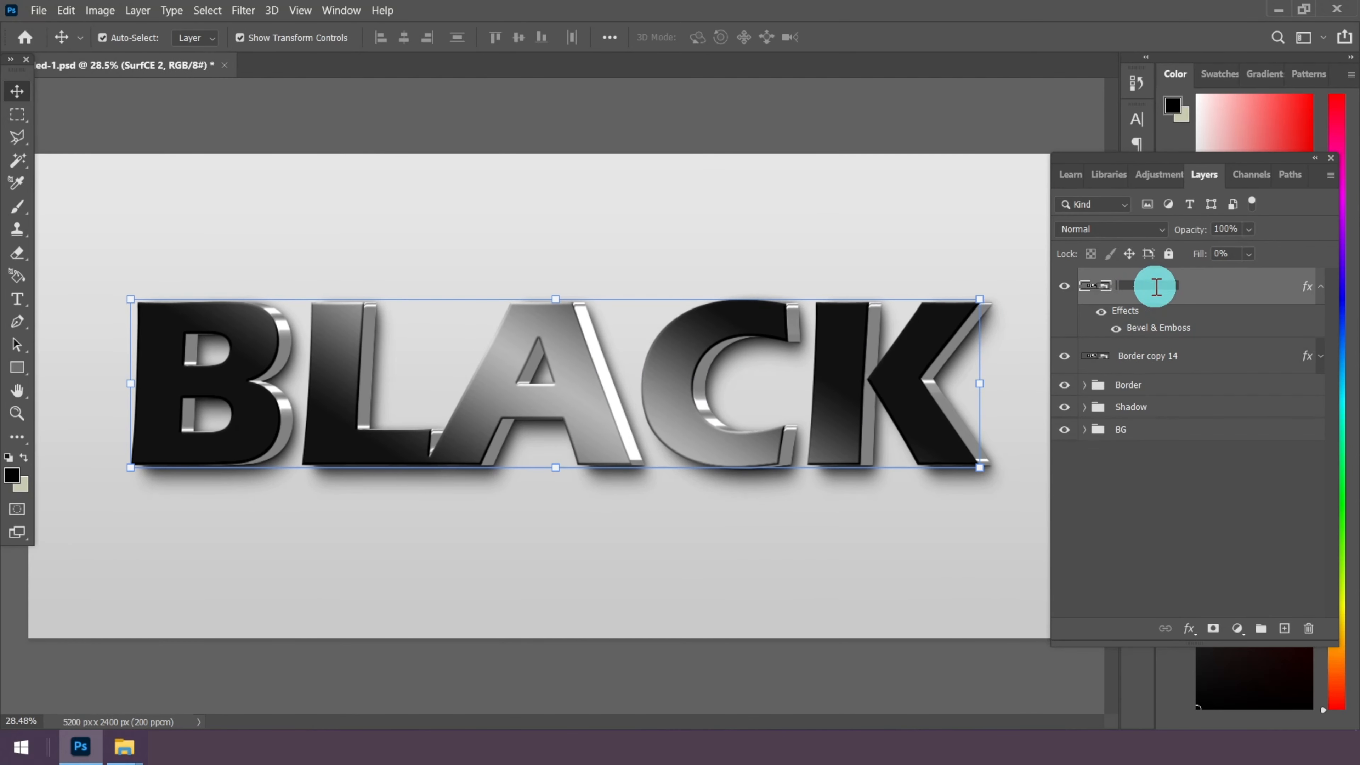
pyautogui.write('Surface 2')
pyautogui.doubleClick(1158, 356)
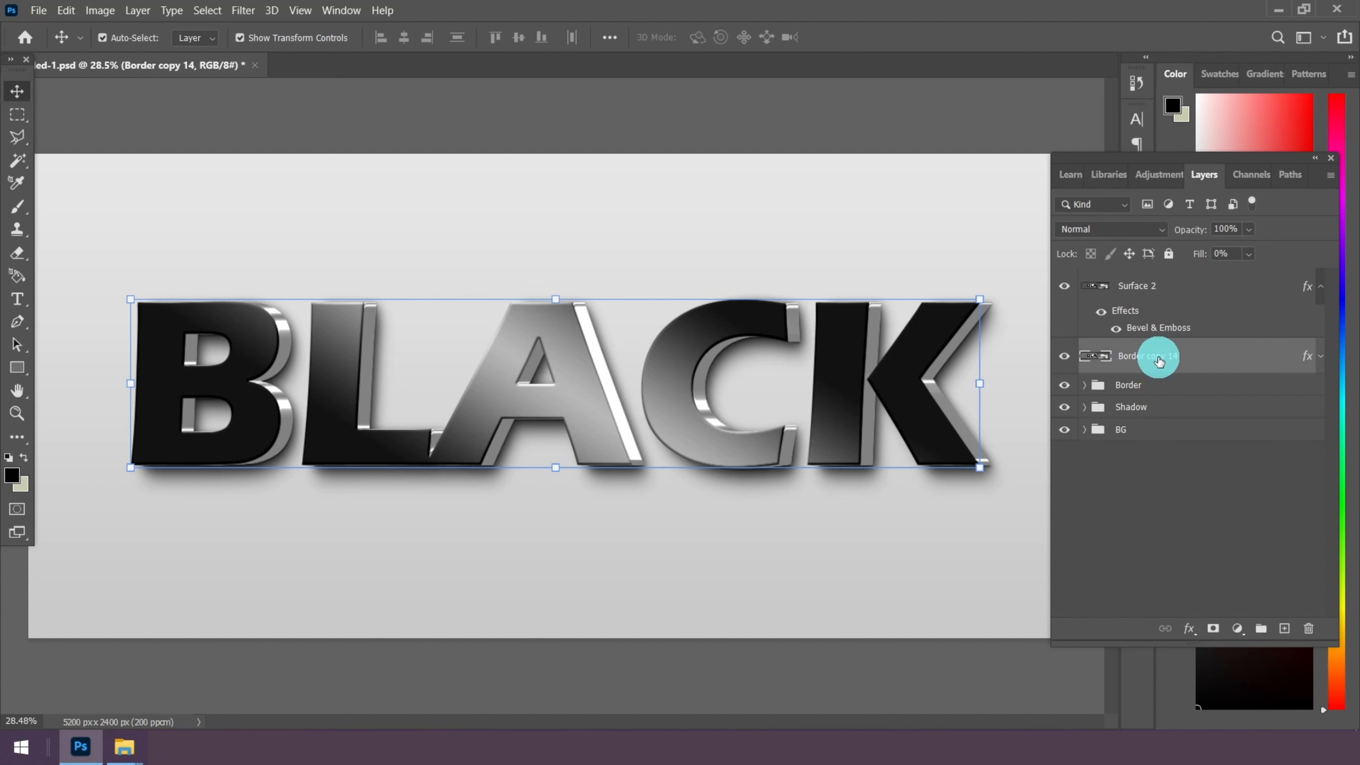
pyautogui.write('Sur')
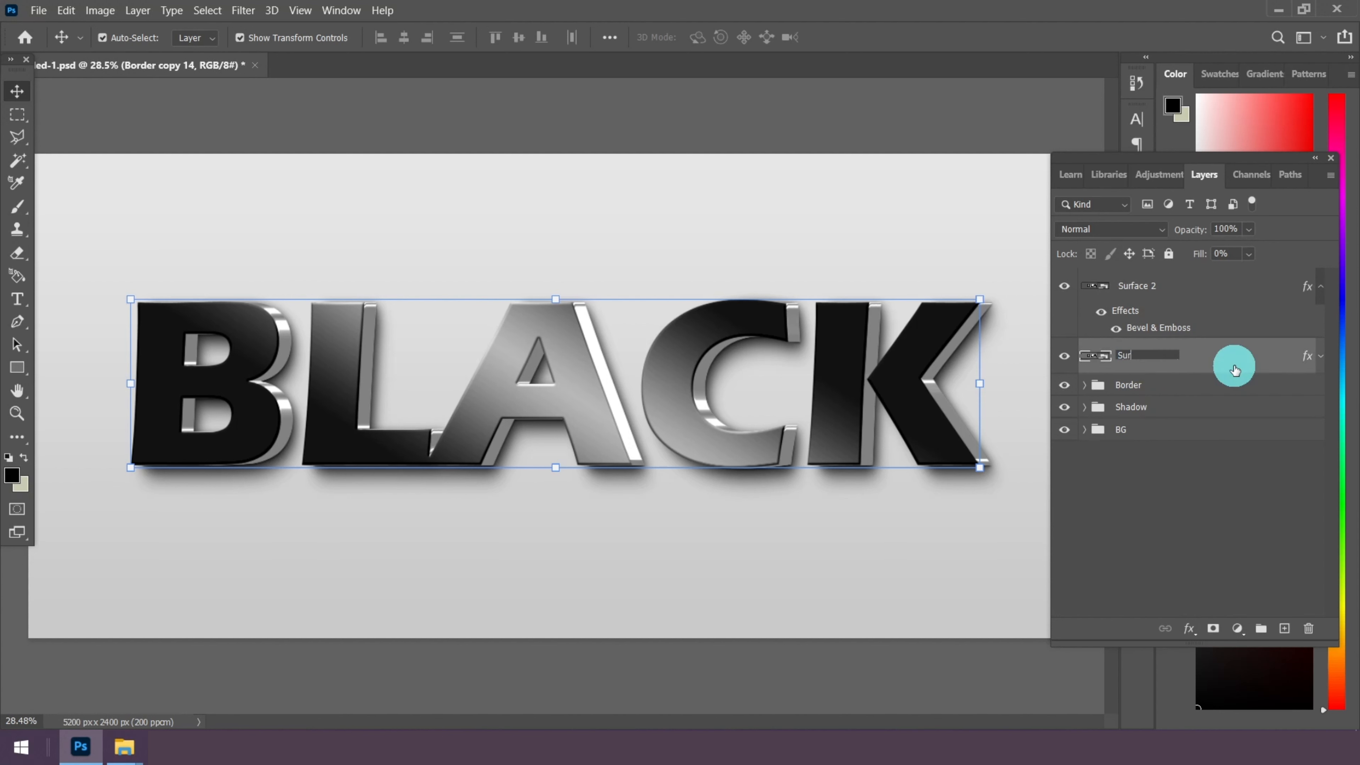
pyautogui.write('face 1')
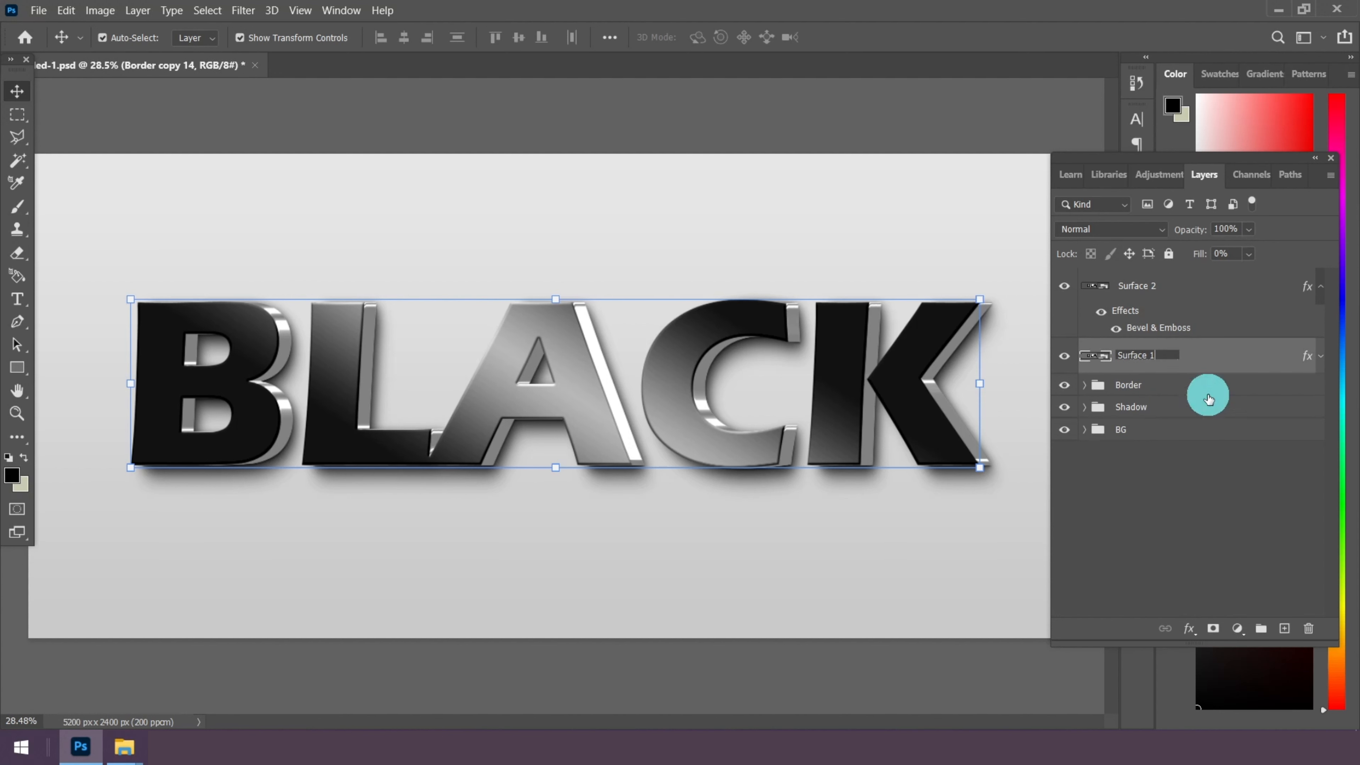
pyautogui.click(1174, 503)
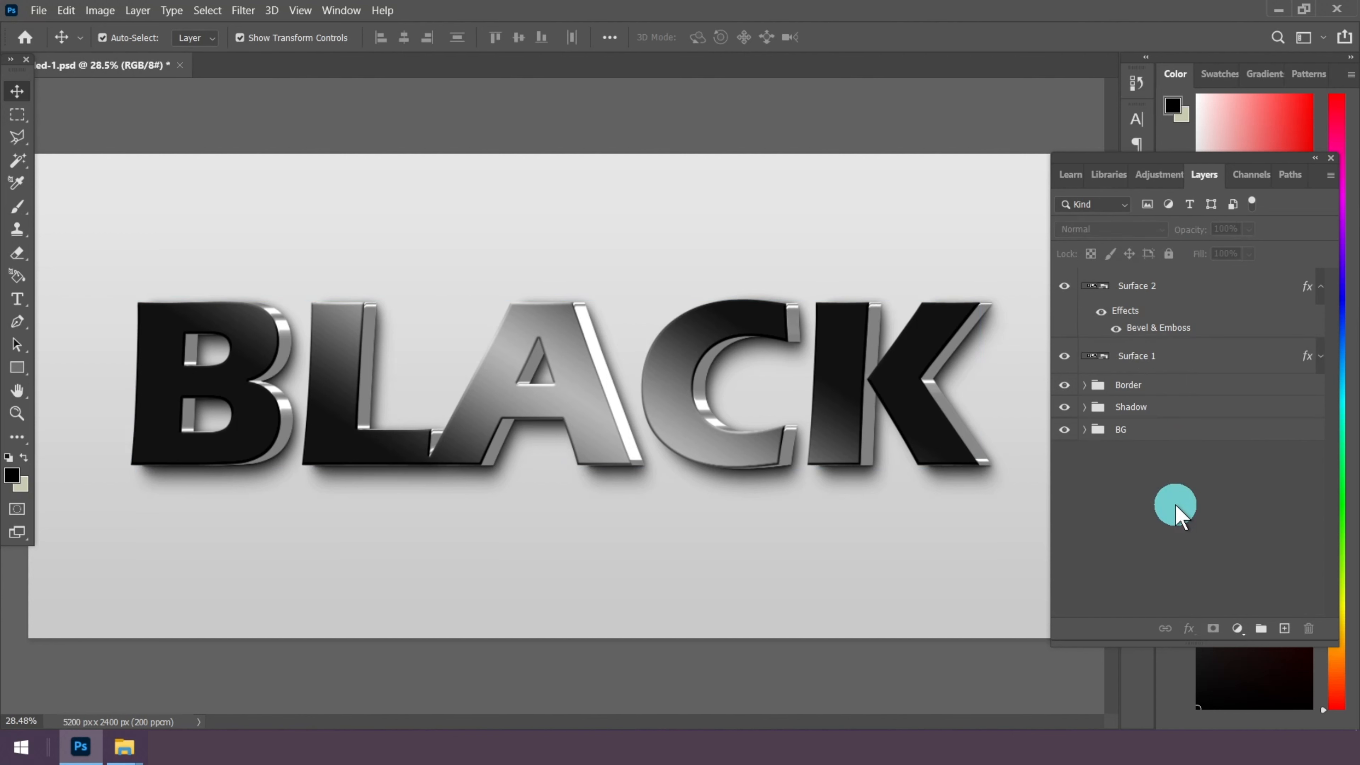
# Group the Surface 2 and Surface 1 layers and name the group Sufface
pyautogui.click(1159, 287)
pyautogui.keyDown('shift'); pyautogui.click(1162, 353); pyautogui.keyUp('shift')
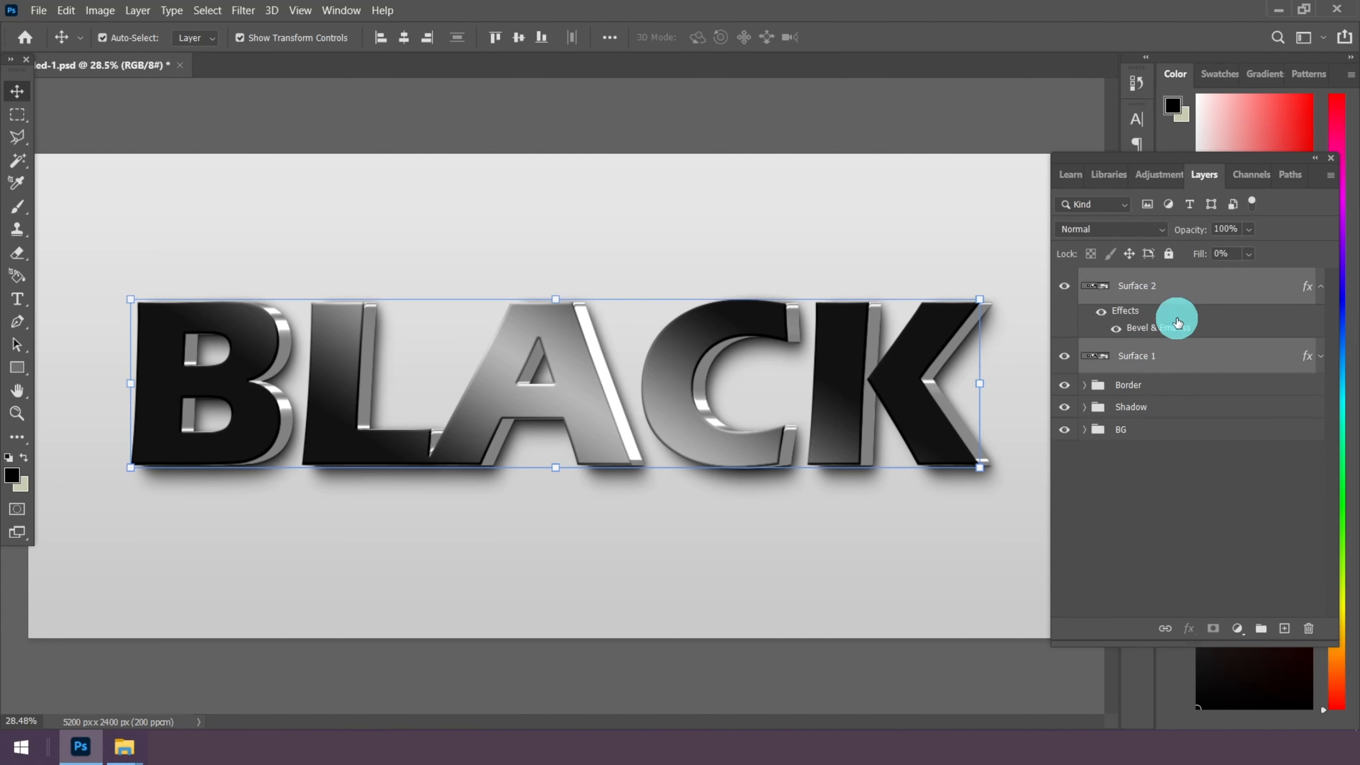
pyautogui.click(1260, 627)
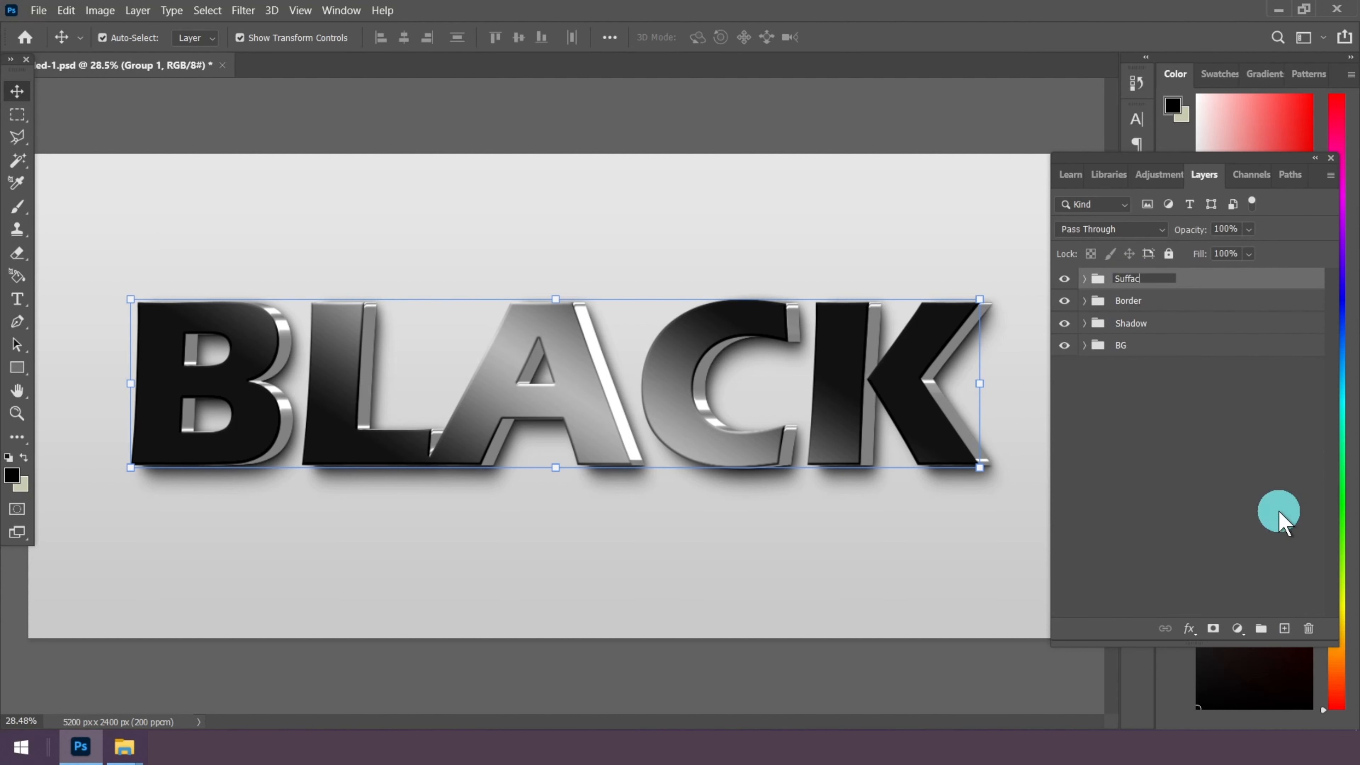
pyautogui.click(1189, 455)
pyautogui.scroll(-2, 509, 416)
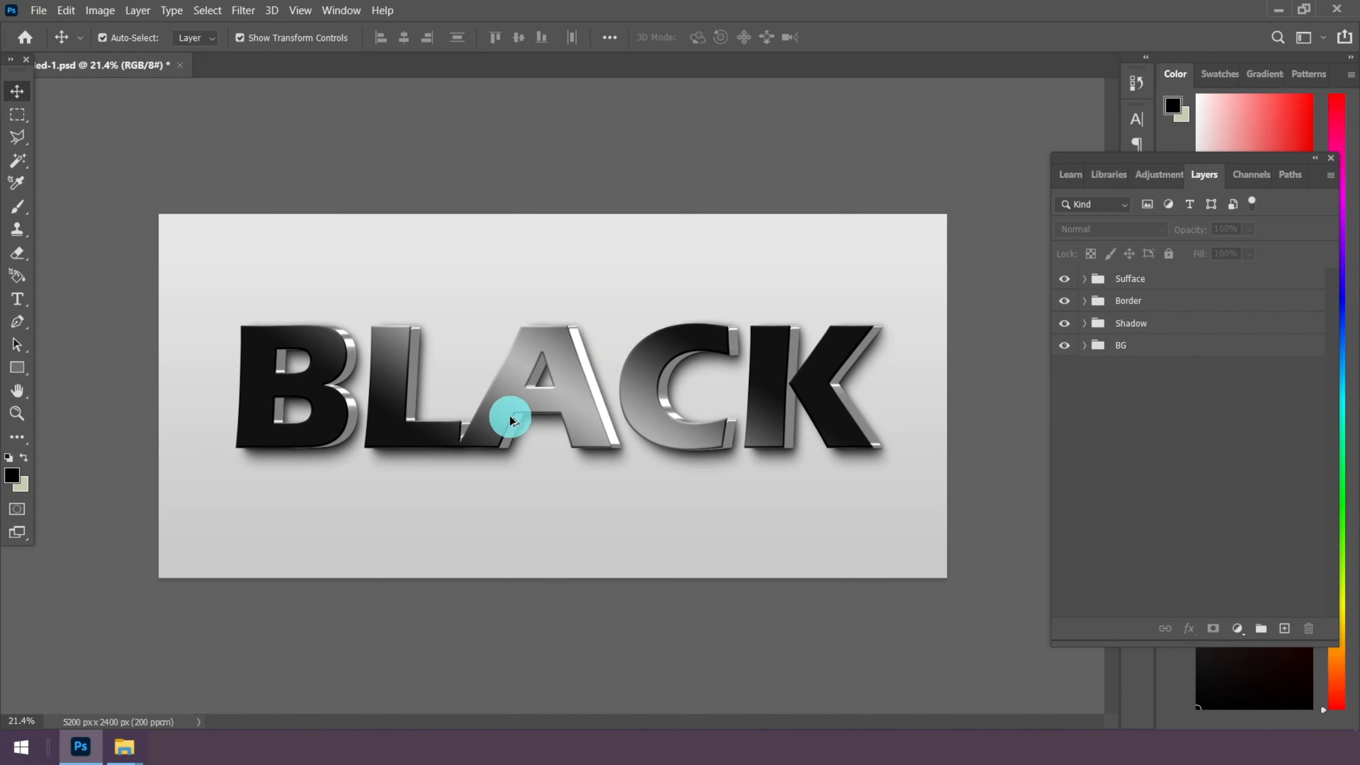
pyautogui.scroll(3, 501, 513)
pyautogui.scroll(2, 618, 425)
pyautogui.scroll(-4, 618, 420)
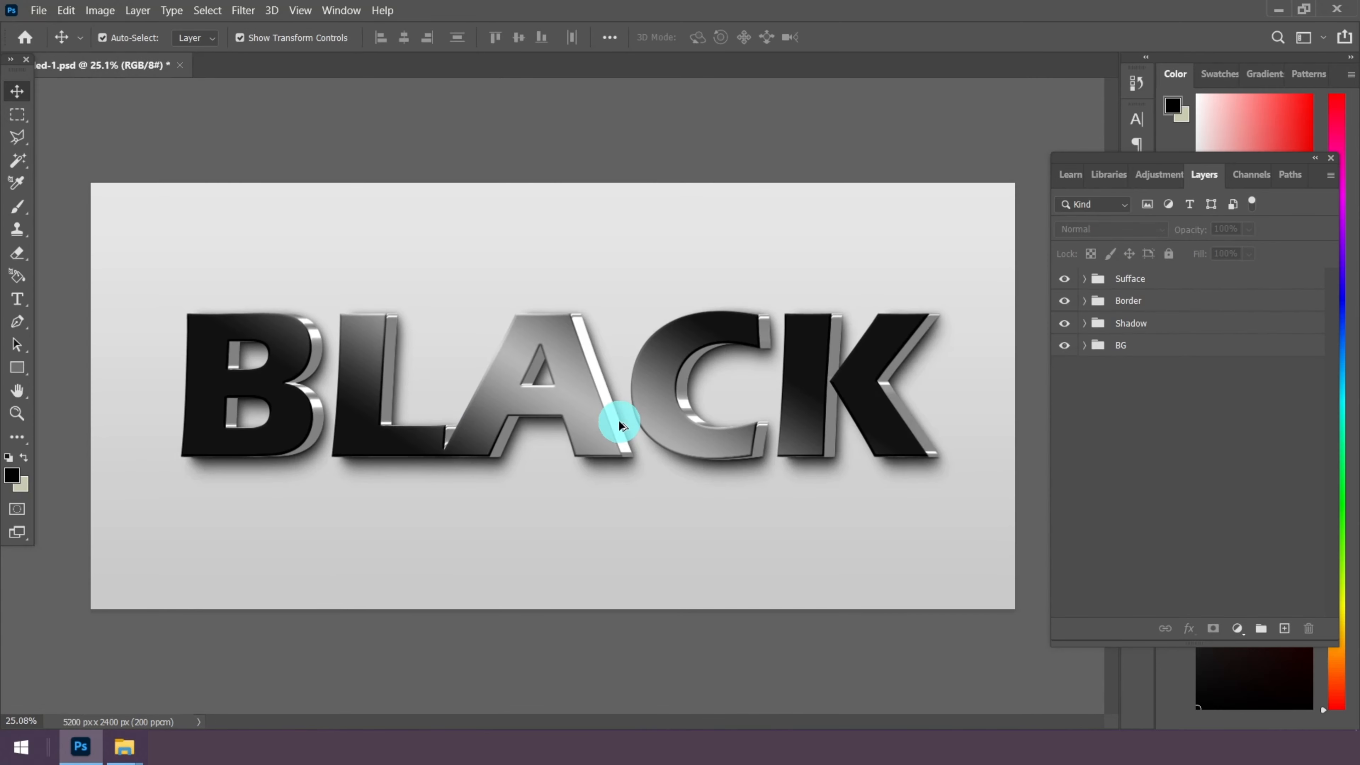
pyautogui.scroll(3, 619, 420)
pyautogui.scroll(-2, 554, 336)
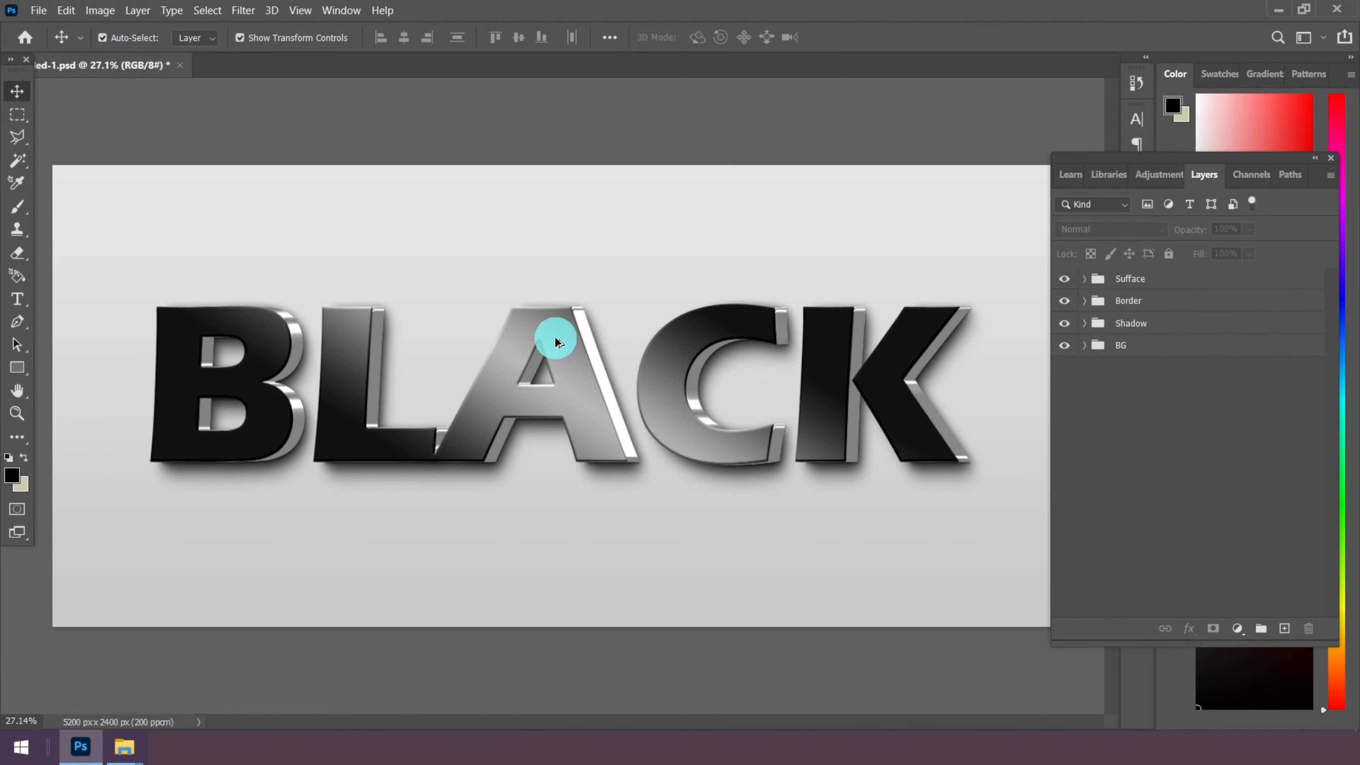
# Add a new layer above the Sufface group and draw a linear black-to-transparent gradient in Normal mode, from below the canvas straight up past its top edge
pyautogui.click(1151, 279)
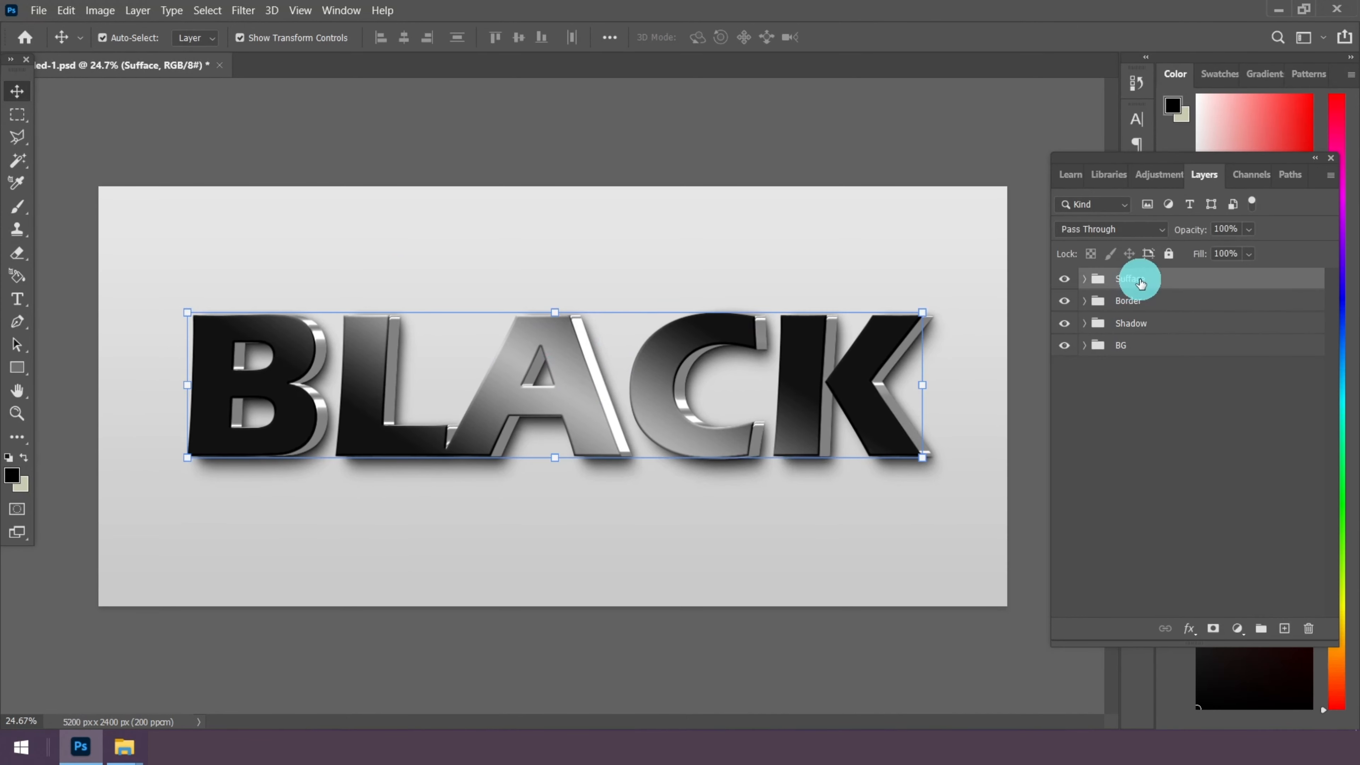
pyautogui.click(1284, 629)
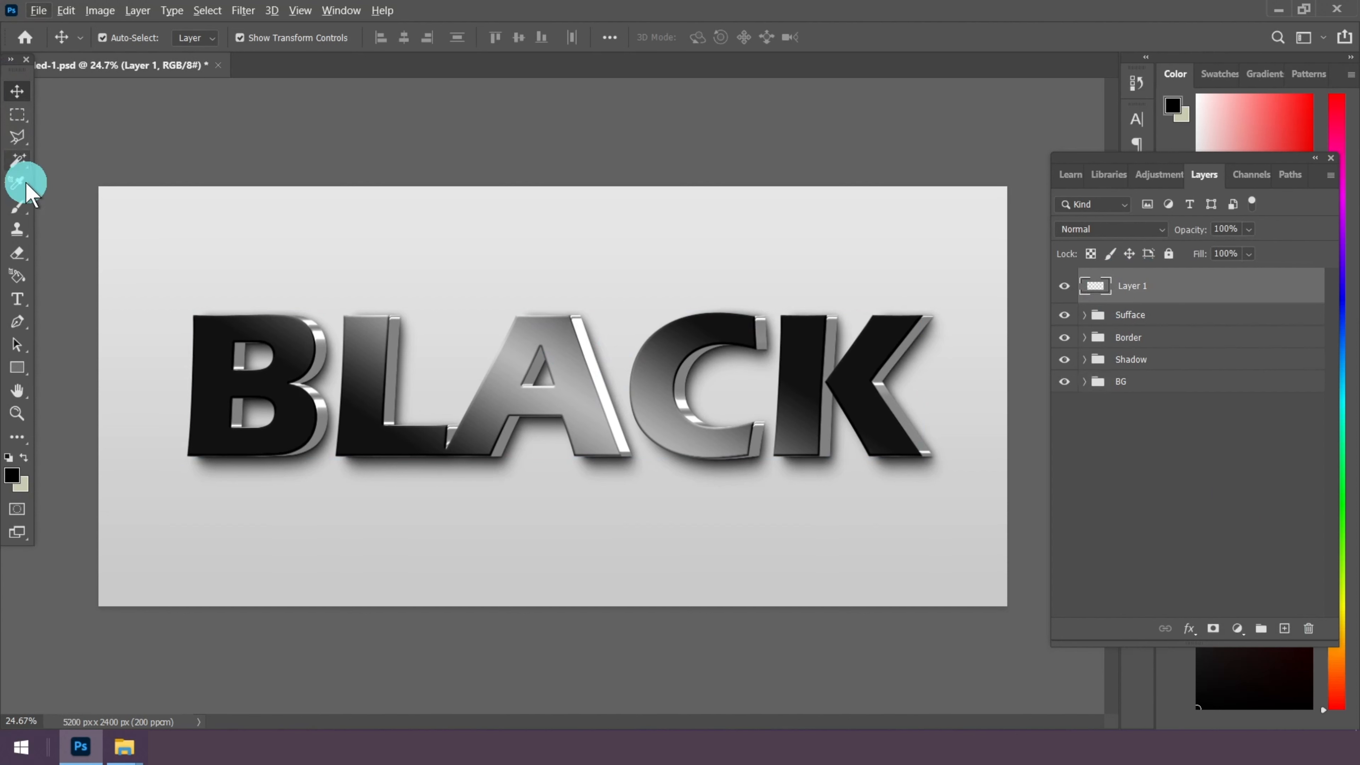
pyautogui.click(17, 438)
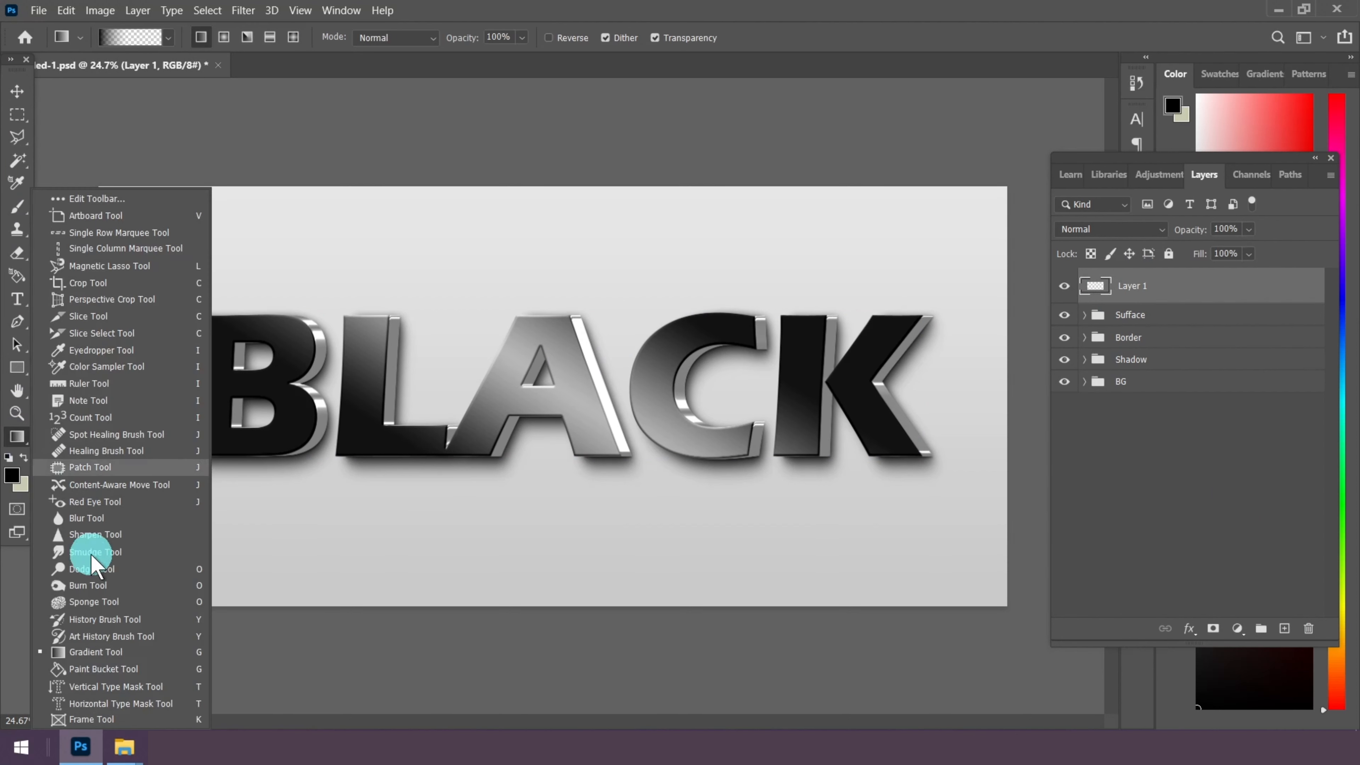
pyautogui.click(95, 651)
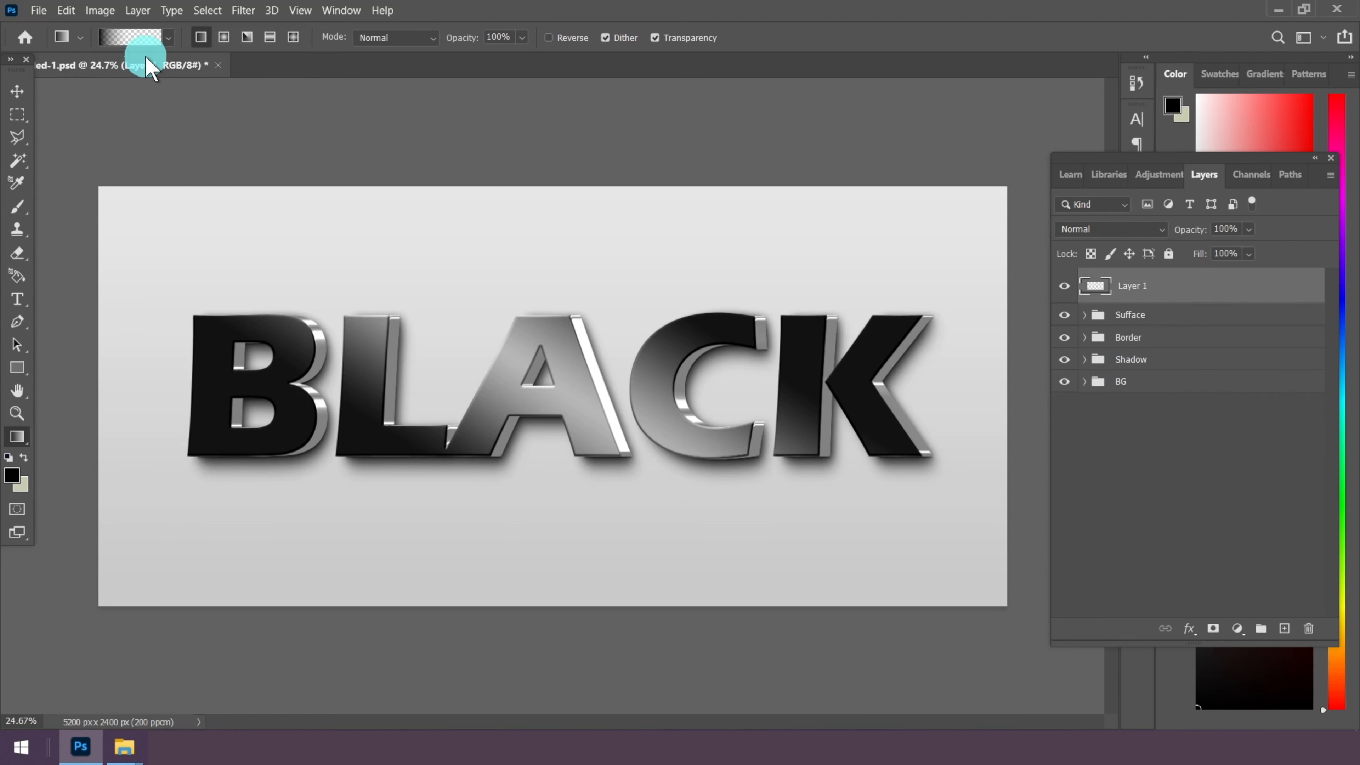
pyautogui.click(152, 39)
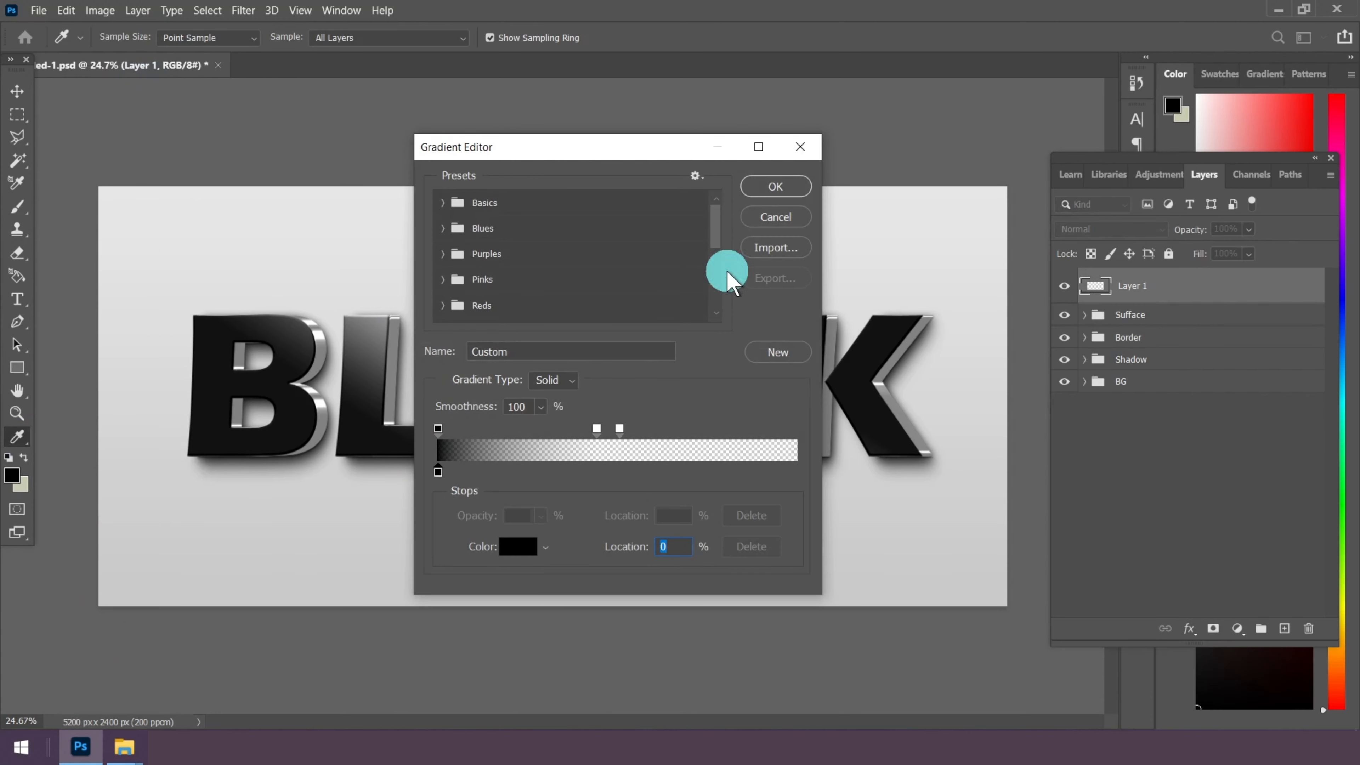
pyautogui.click(791, 181)
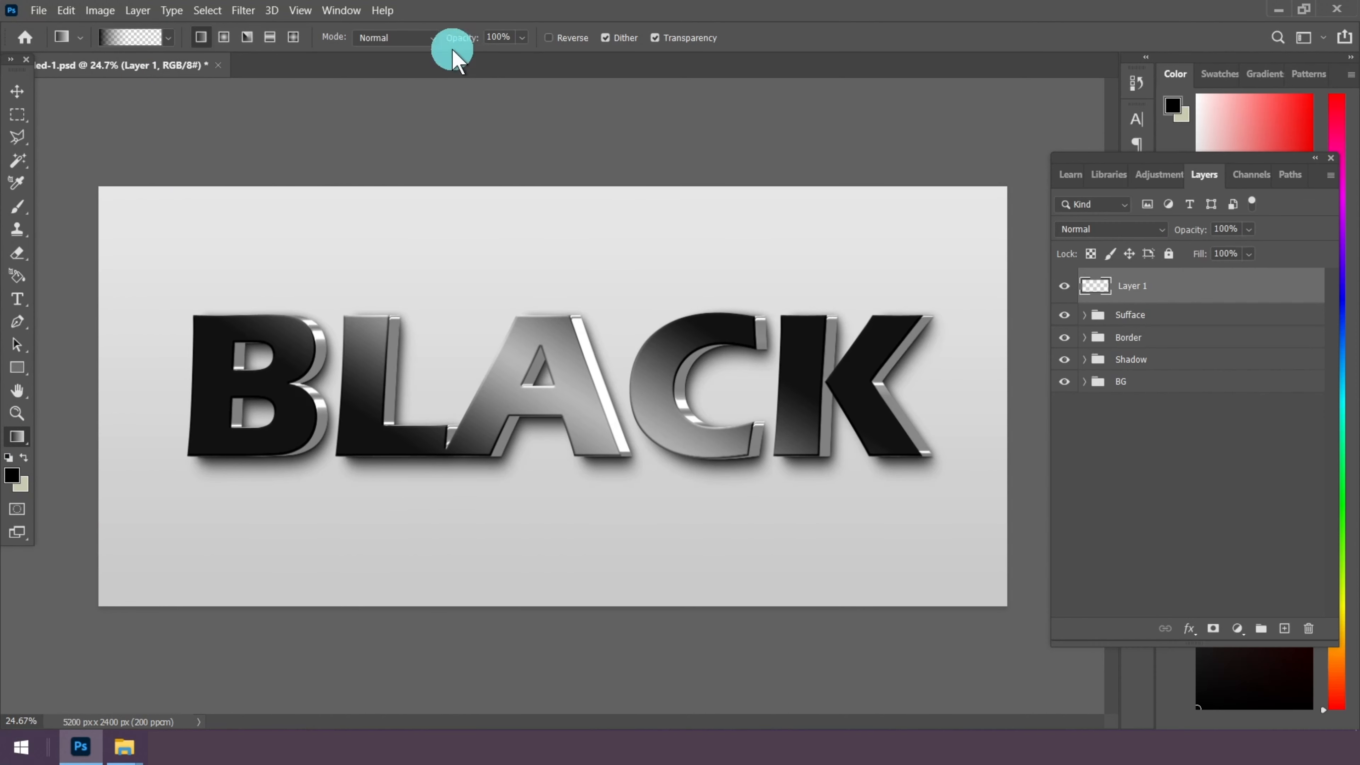
pyautogui.click(397, 38)
pyautogui.click(381, 54)
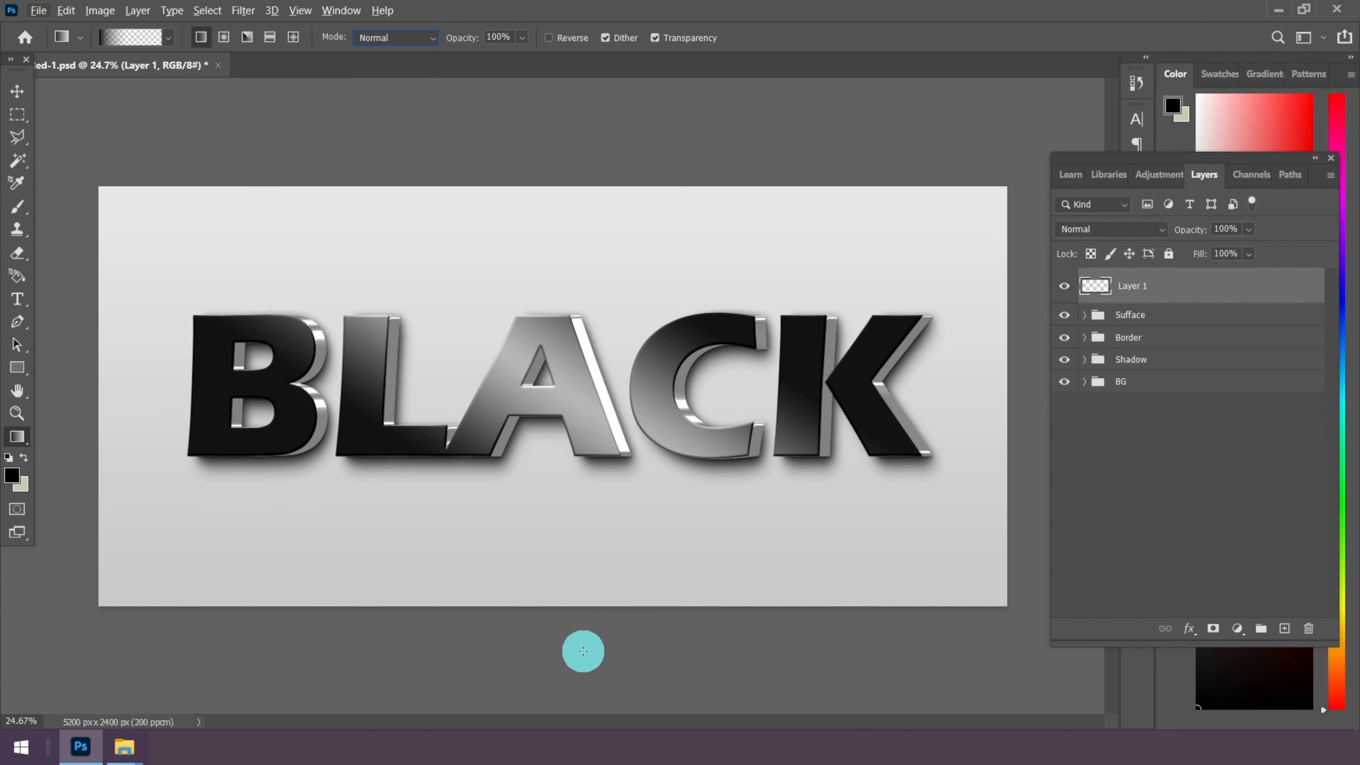
pyautogui.moveTo(552, 688); pyautogui.dragTo(557, 154)
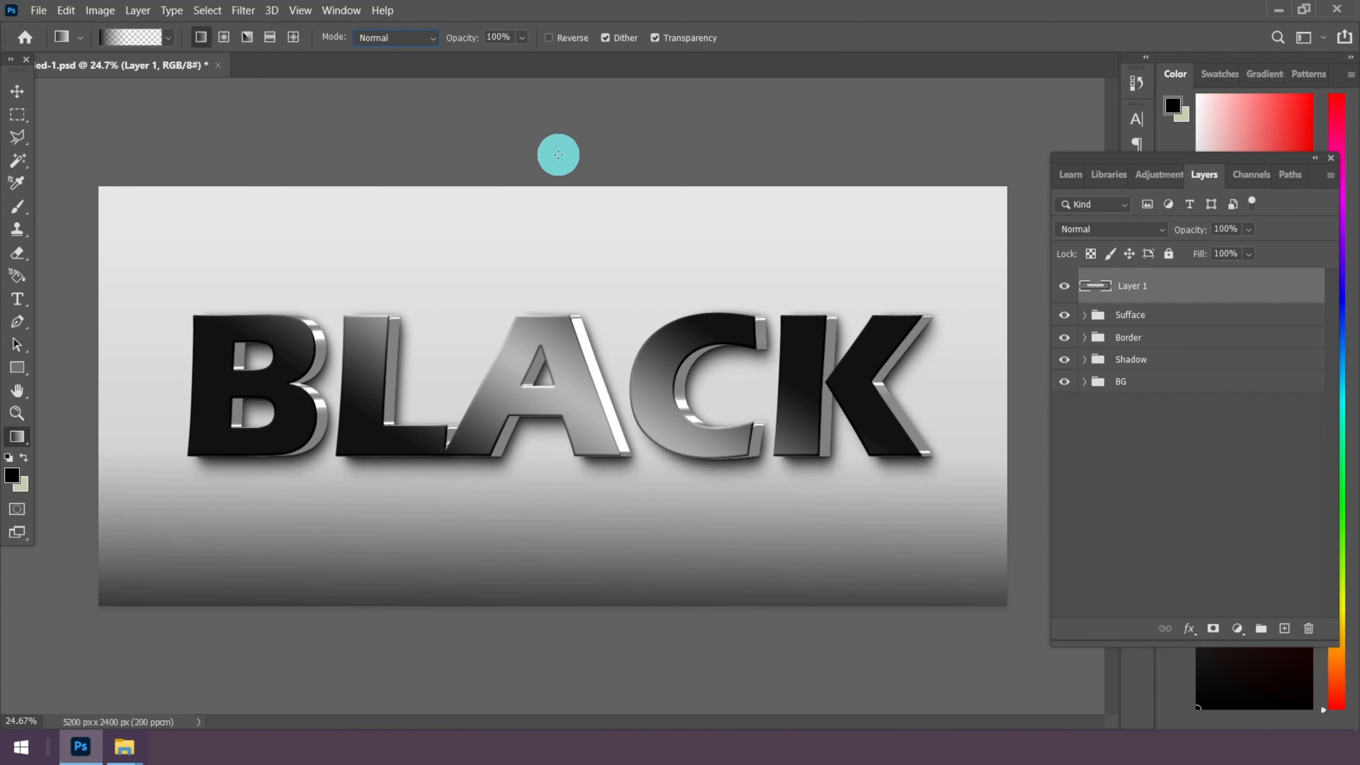
# Stretch the gradient on Layer 1 vertically so its upper edge extends above the BLACK text
pyautogui.click(22, 98)
pyautogui.scroll(-3, 581, 435)
pyautogui.moveTo(554, 432); pyautogui.dragTo(558, 288)
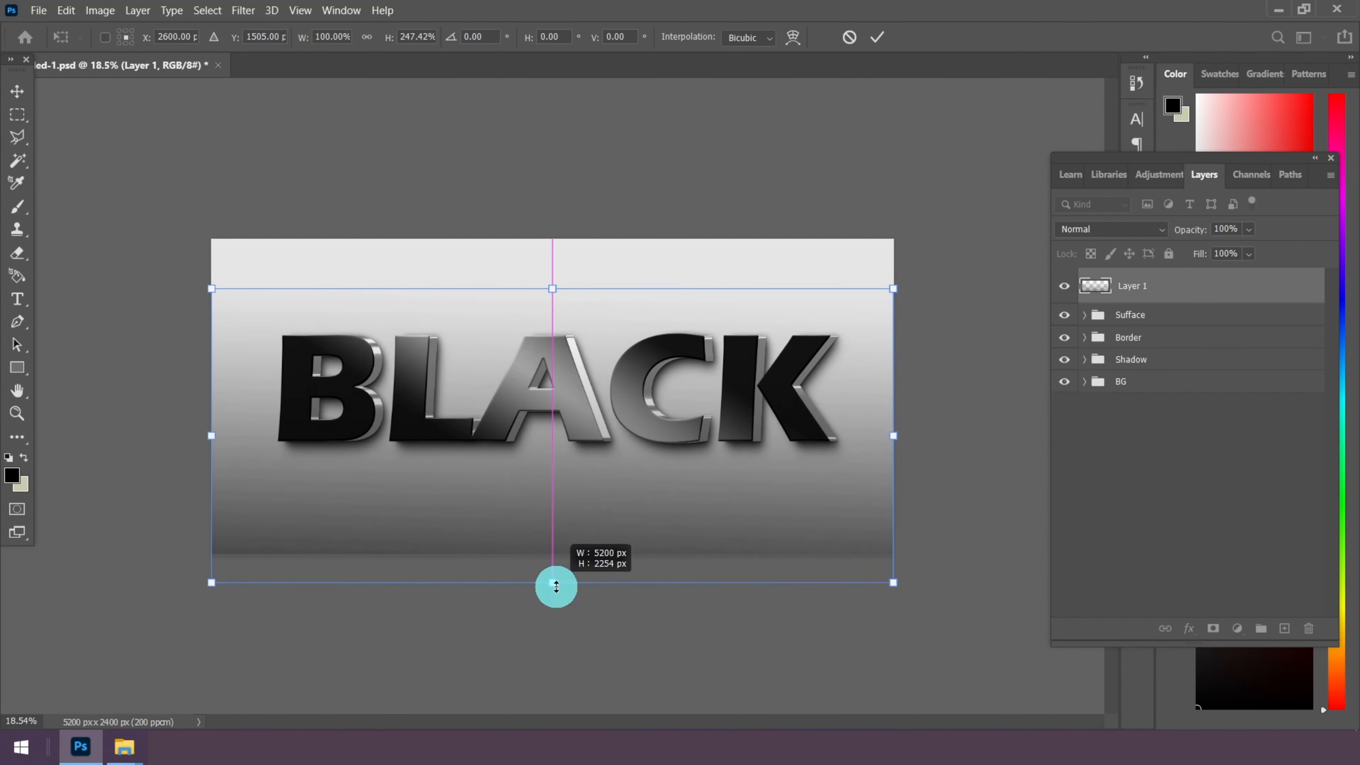